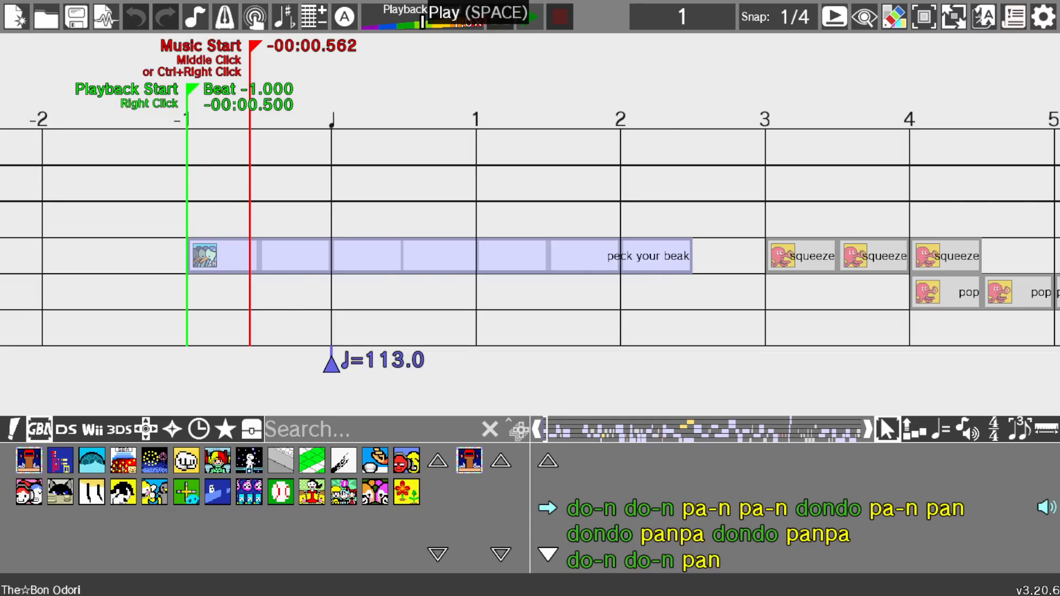
Step: Play the remix from the playback start and return the timeline to its beginning
click(529, 18)
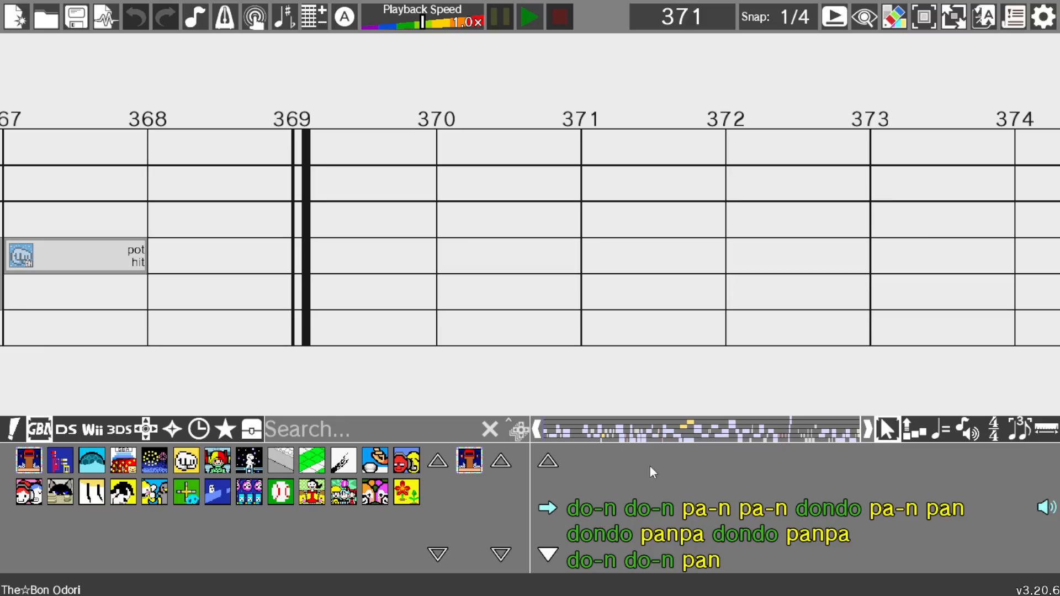
click(534, 431)
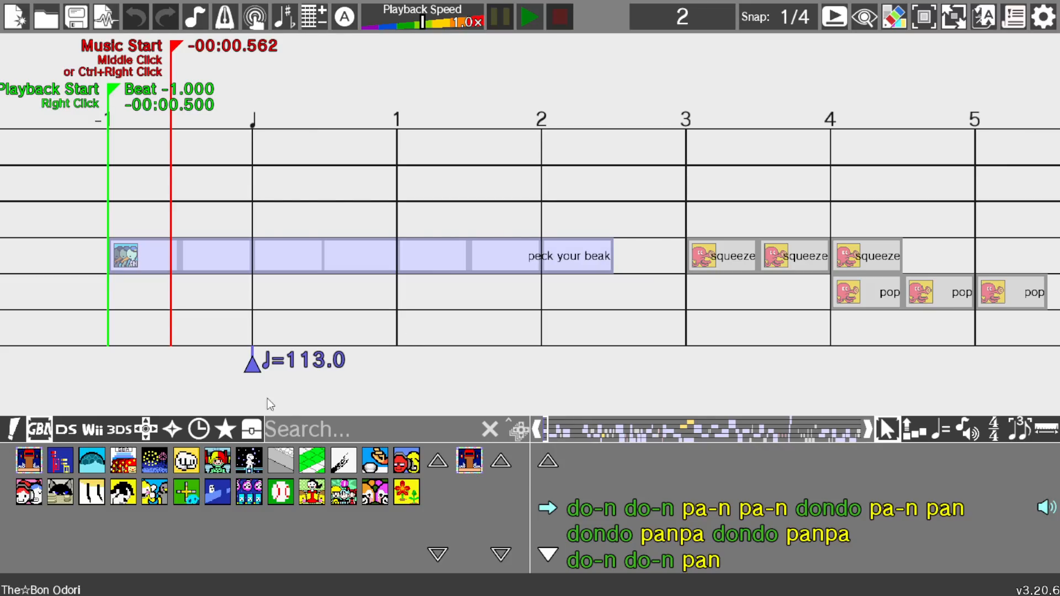
Step: Browse the game lists of the Other, GBA, DS, Wii and 3DS series
click(58, 432)
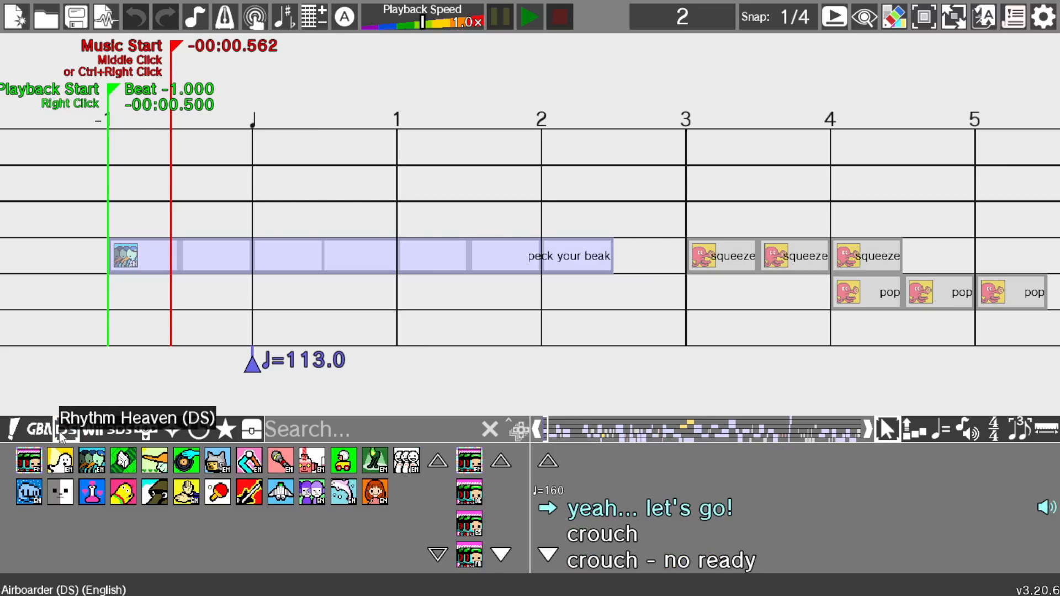
click(14, 432)
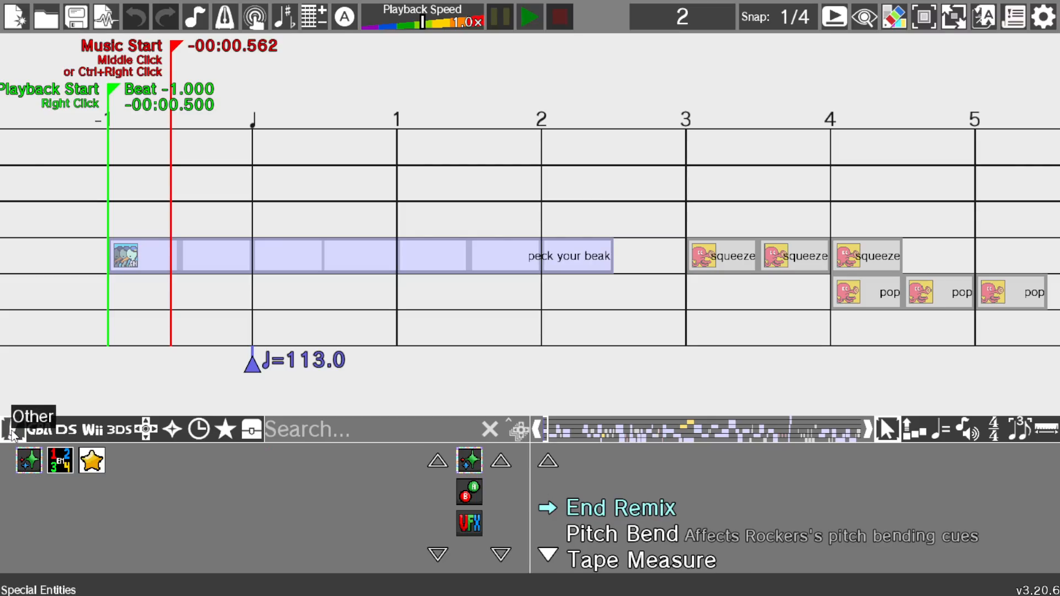
click(39, 430)
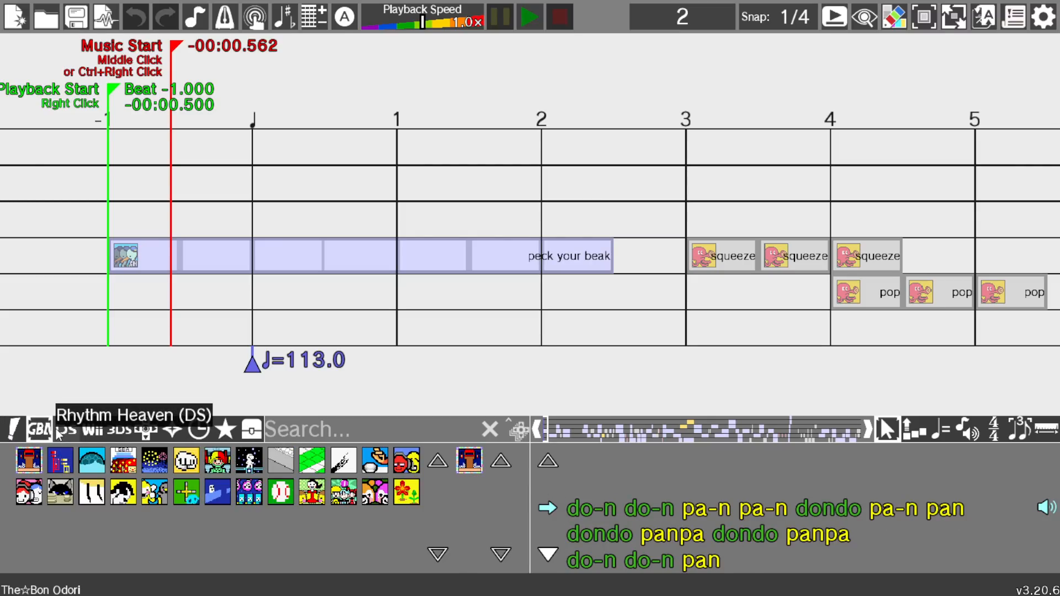
click(60, 432)
click(87, 433)
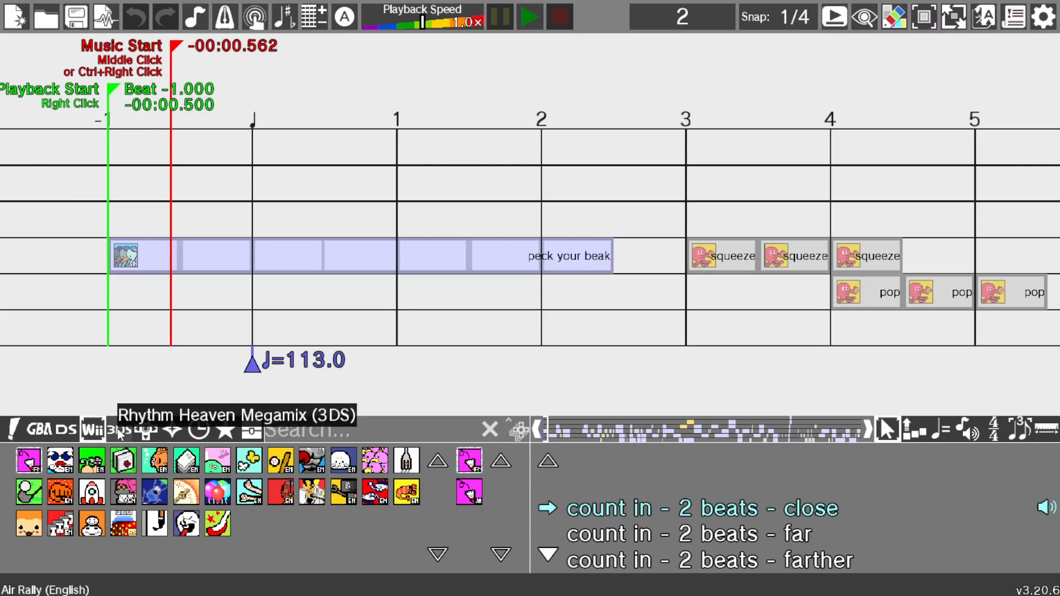
click(119, 432)
Step: Browse the Side Games list and show the cues of Beat Bag and Samurai Slice (DS)
click(141, 432)
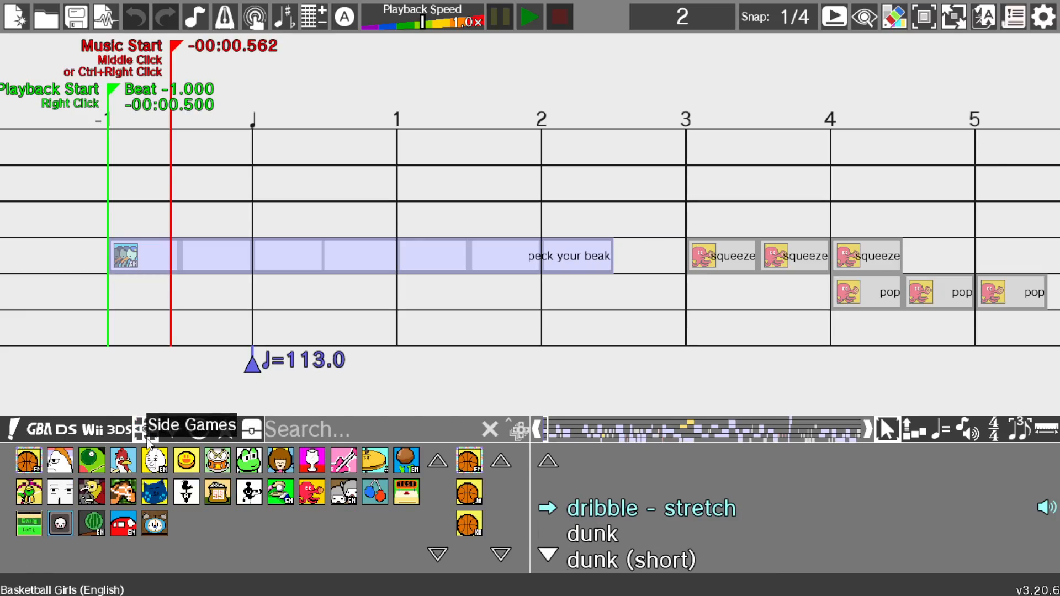
click(69, 469)
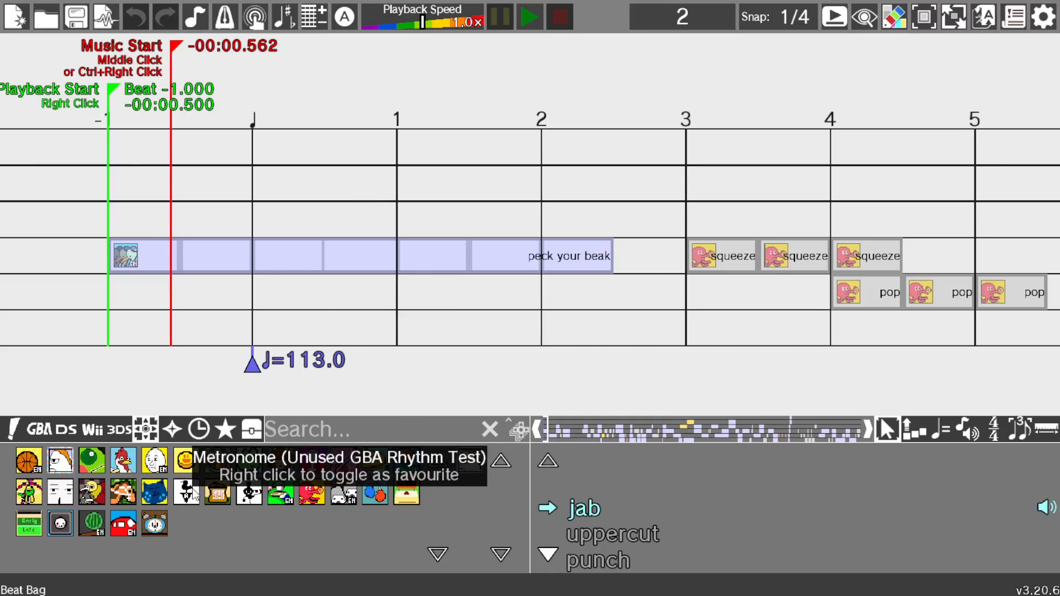
click(92, 524)
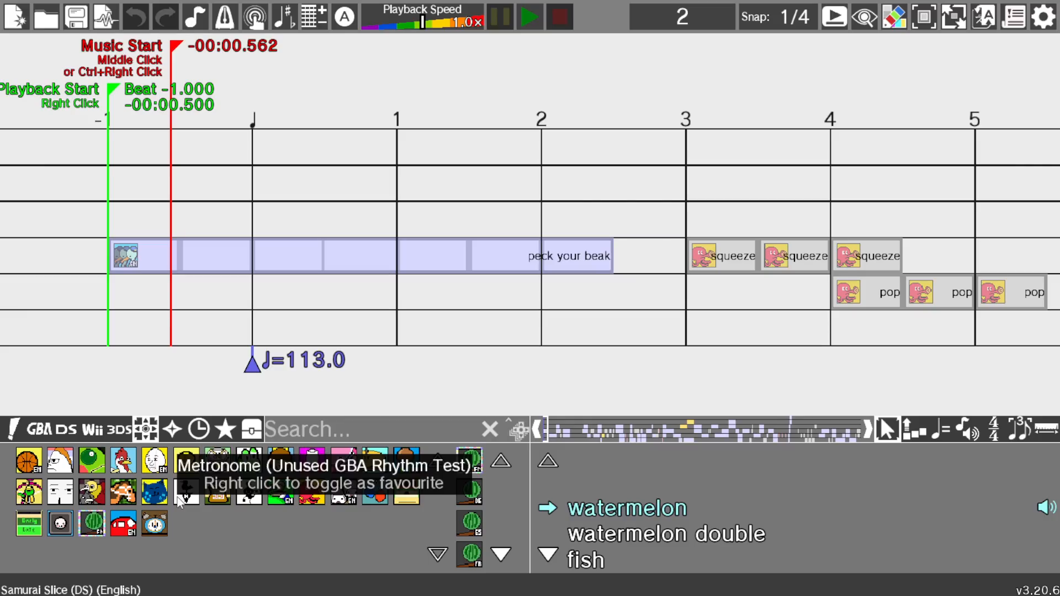
Step: Look through the custom sounds, Recently Used, favourites and stored patterns collections
click(172, 433)
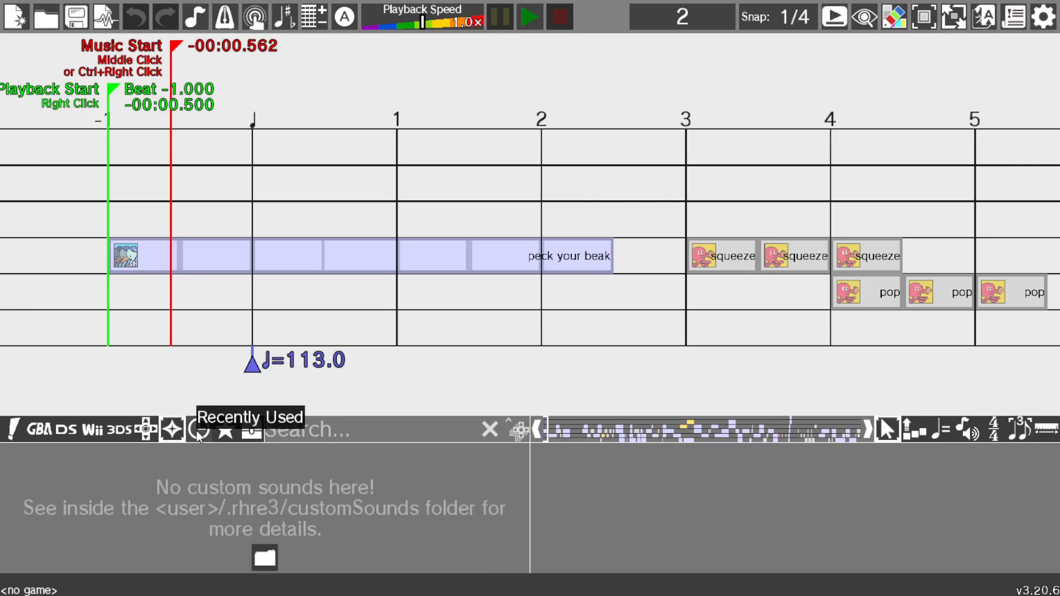
click(200, 432)
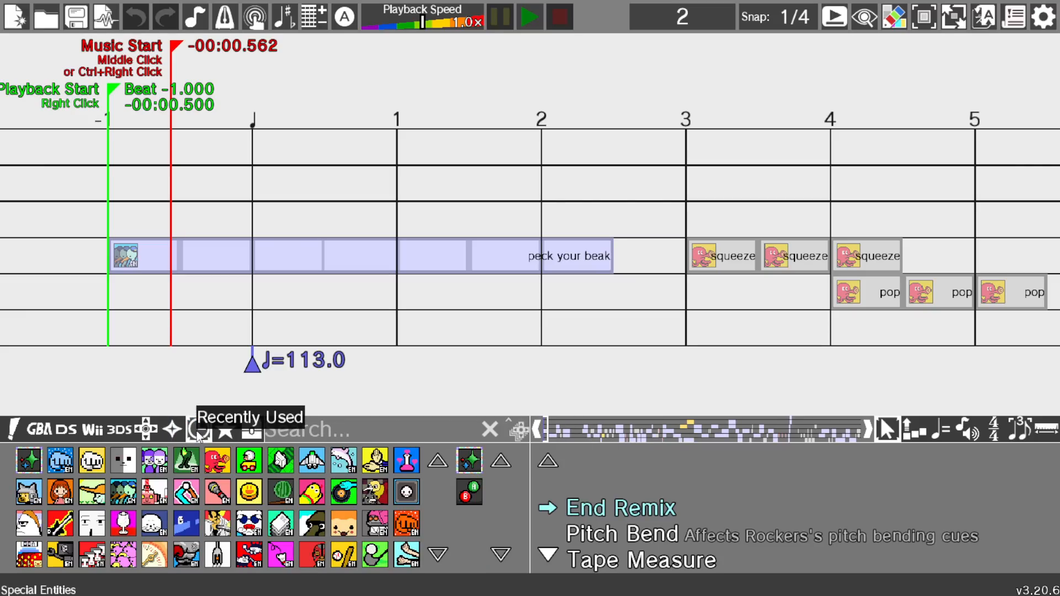
click(226, 435)
click(247, 434)
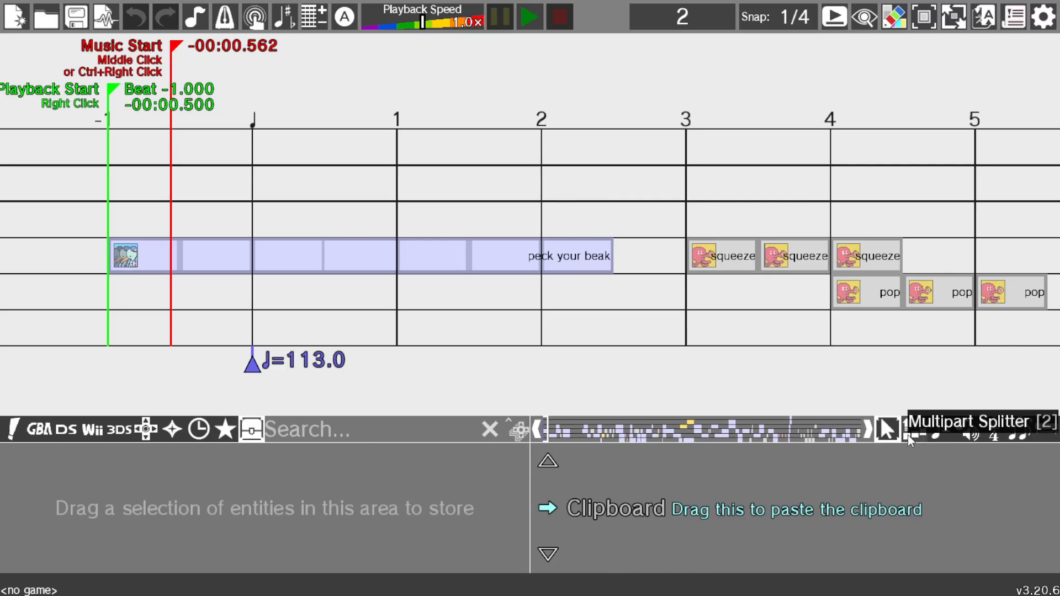
Step: Place a Press A playalong input entity at beat -0.5 on the track directly above the first "peck your beak" pattern
click(22, 432)
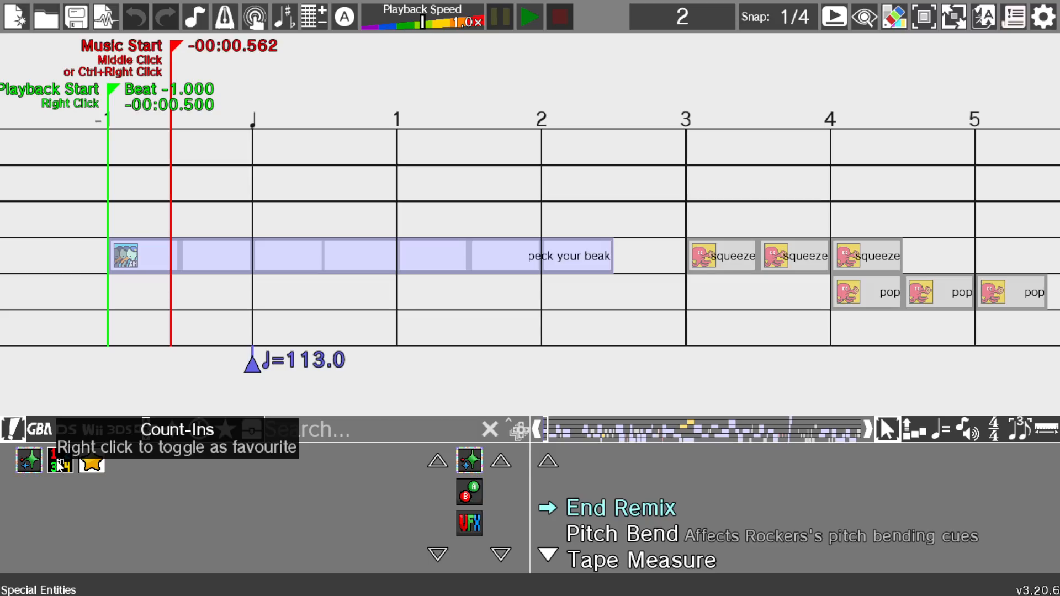
click(476, 492)
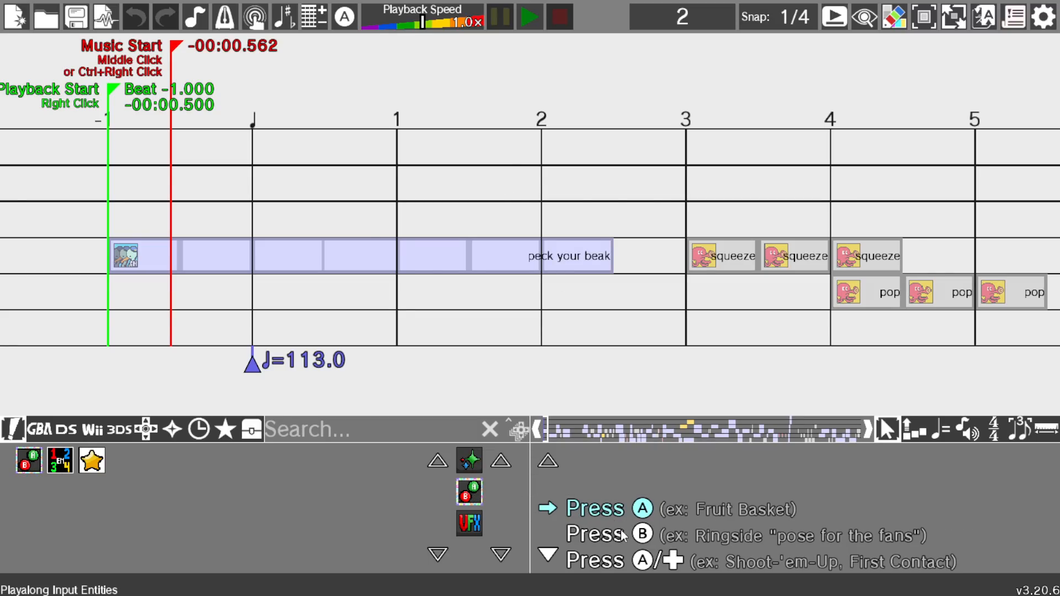
scroll(621, 535, down, 2)
scroll(627, 535, up, 2)
scroll(643, 540, down, 3)
scroll(647, 538, up, 1)
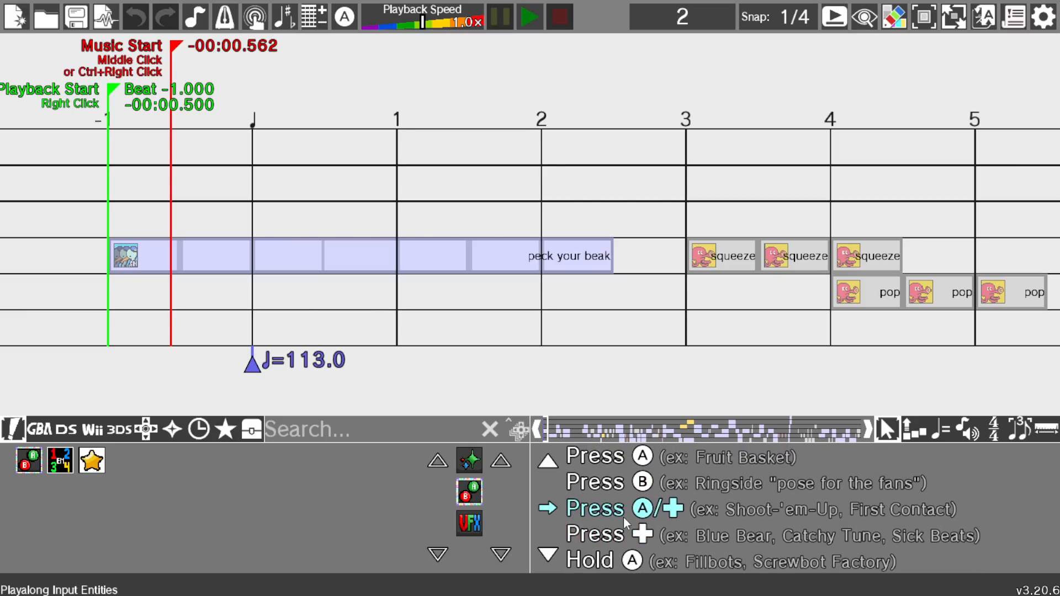
scroll(623, 535, down, 4)
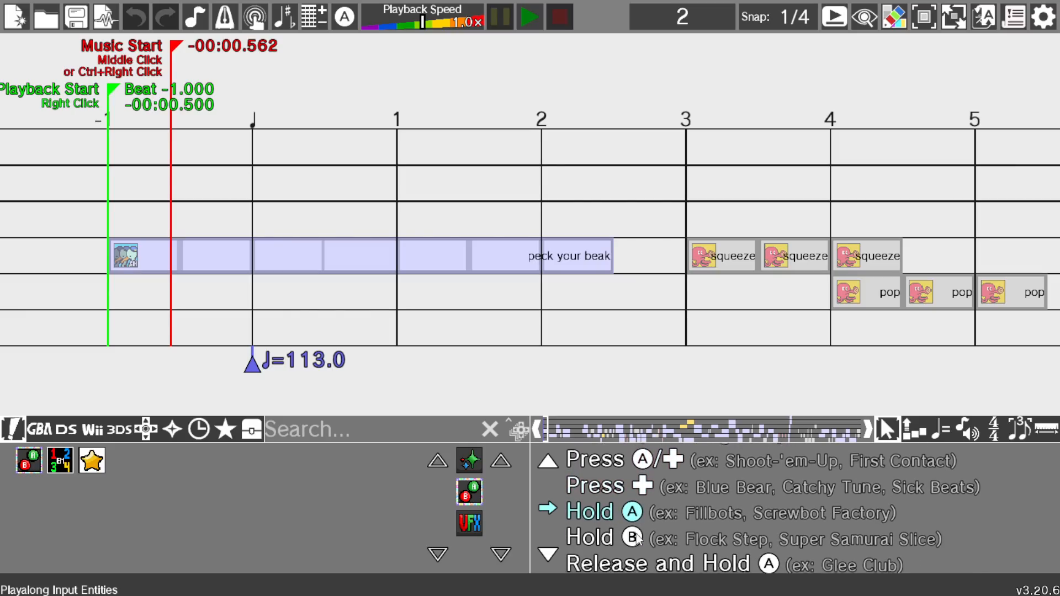
scroll(628, 508, down, 5)
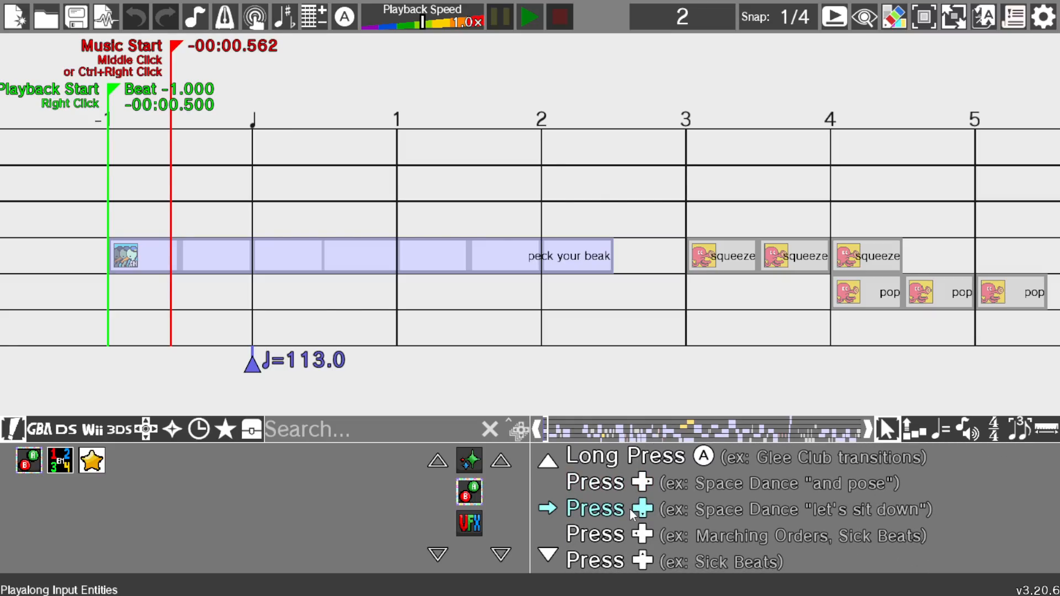
scroll(630, 508, up, 1)
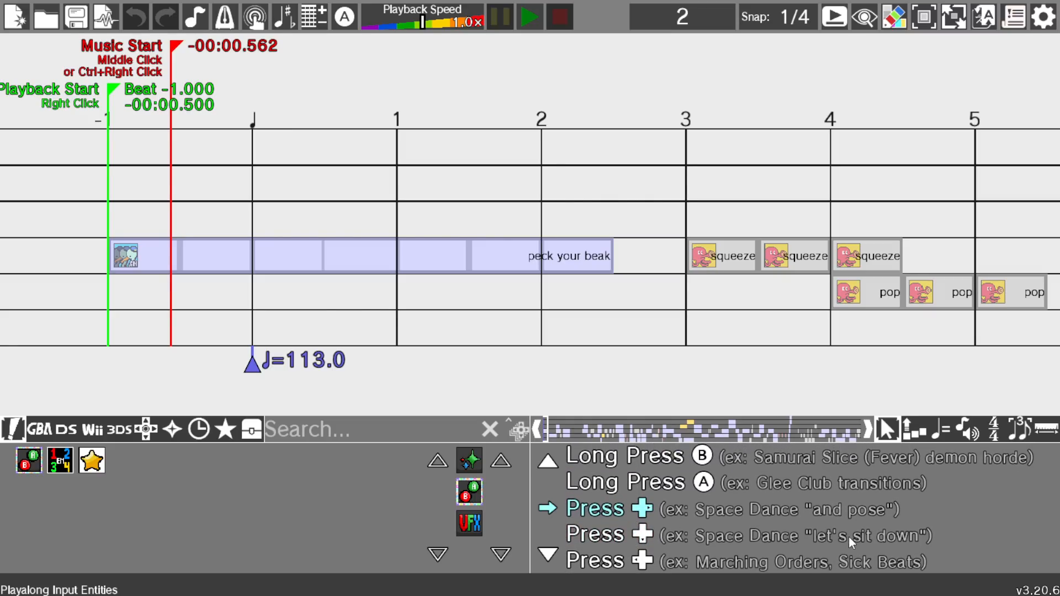
scroll(869, 511, up, 12)
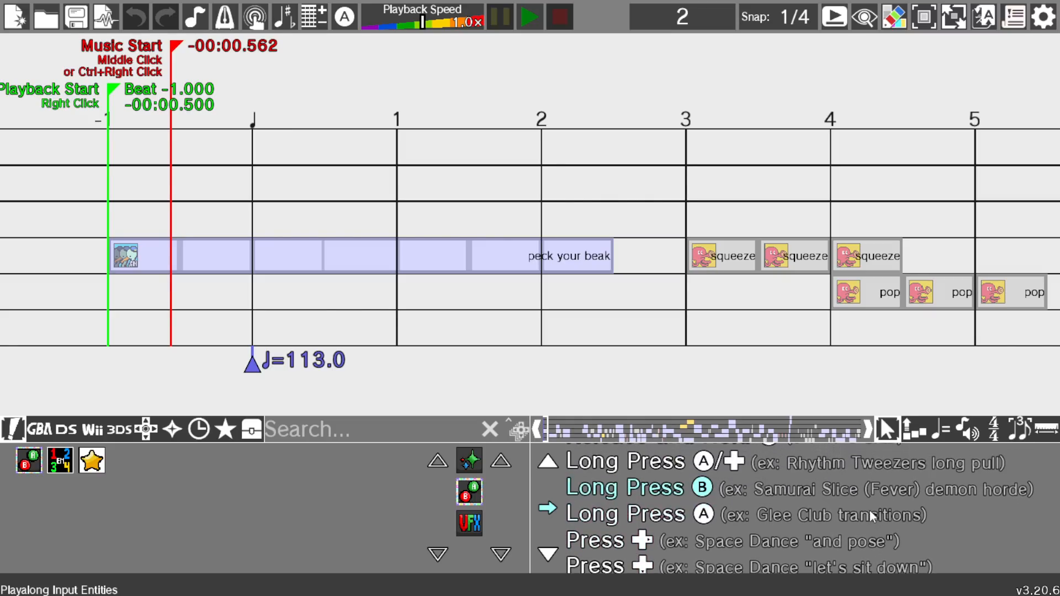
drag(621, 506, 183, 232)
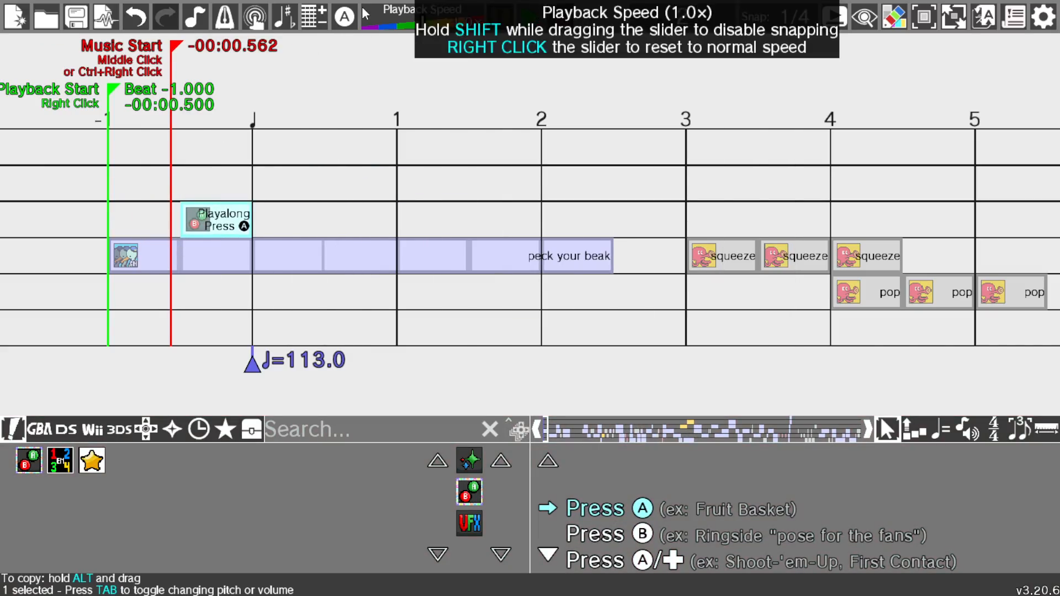
Step: Test the Press A input by playing the remix in playalong mode, and return to normal editing
click(344, 16)
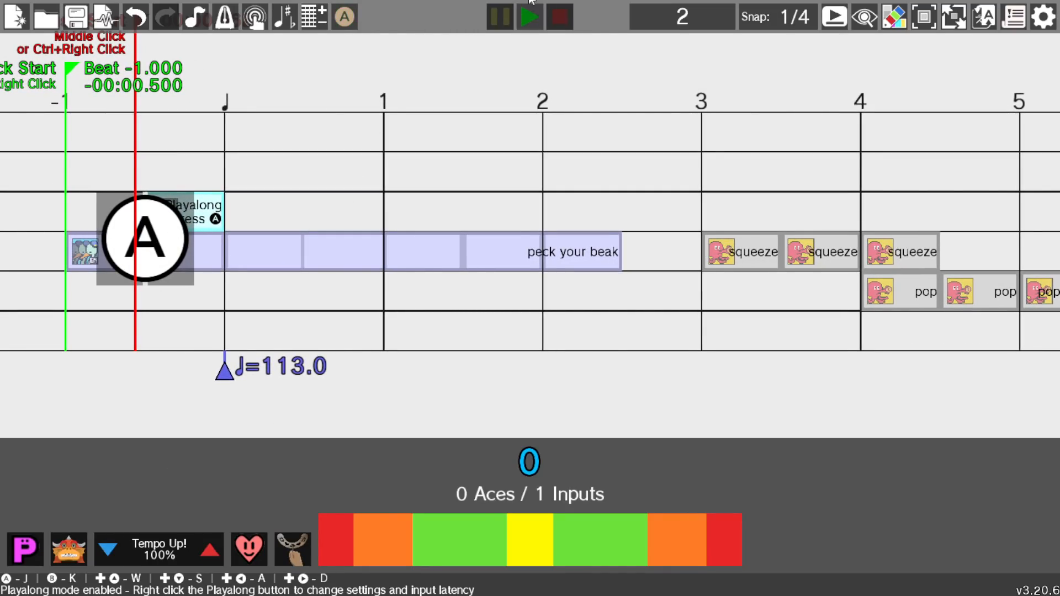
click(529, 17)
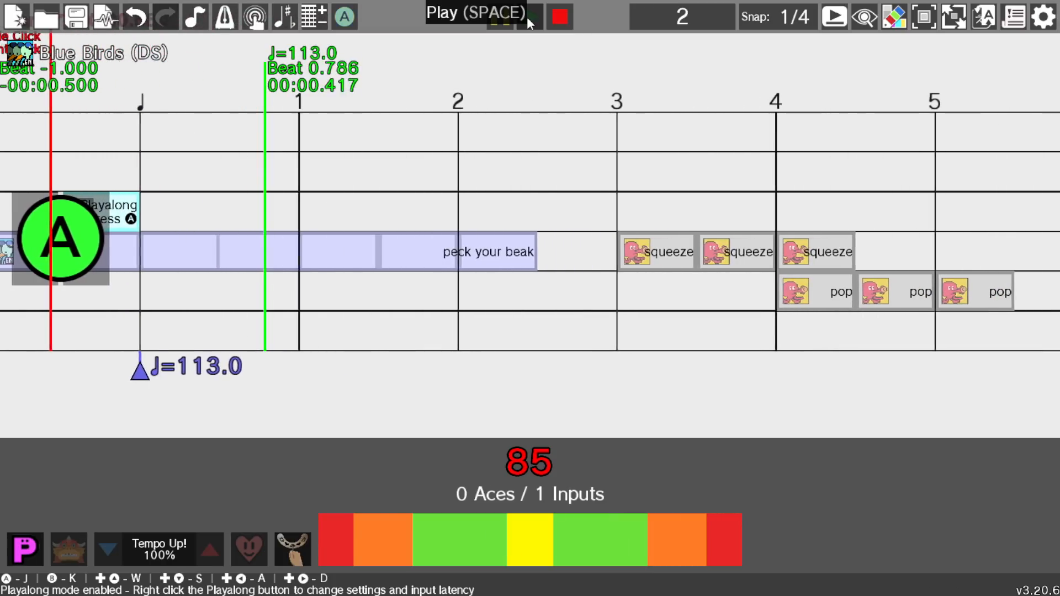
click(567, 27)
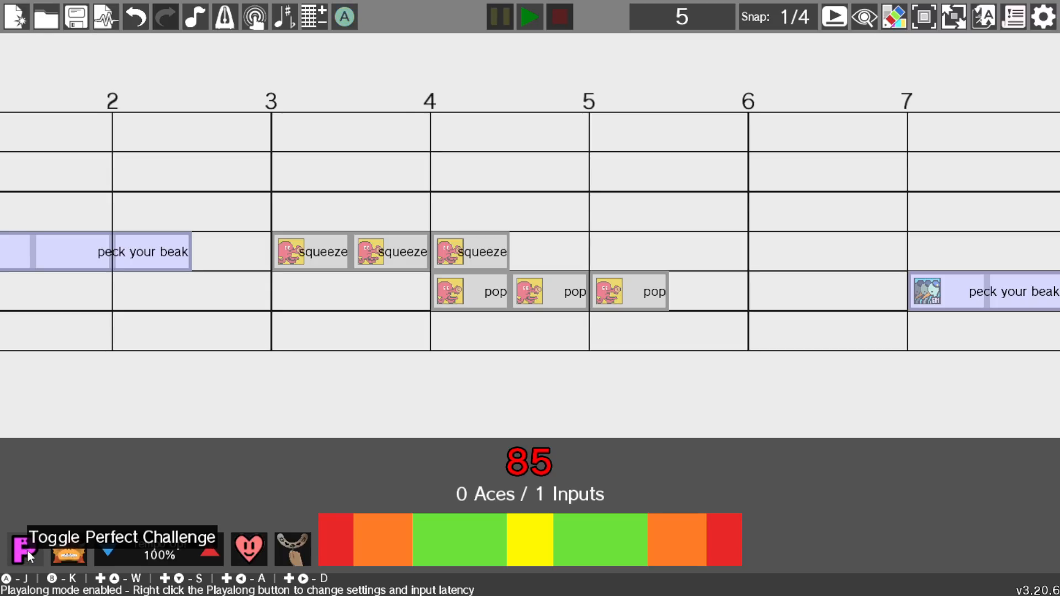
scroll(359, 375, left, 6)
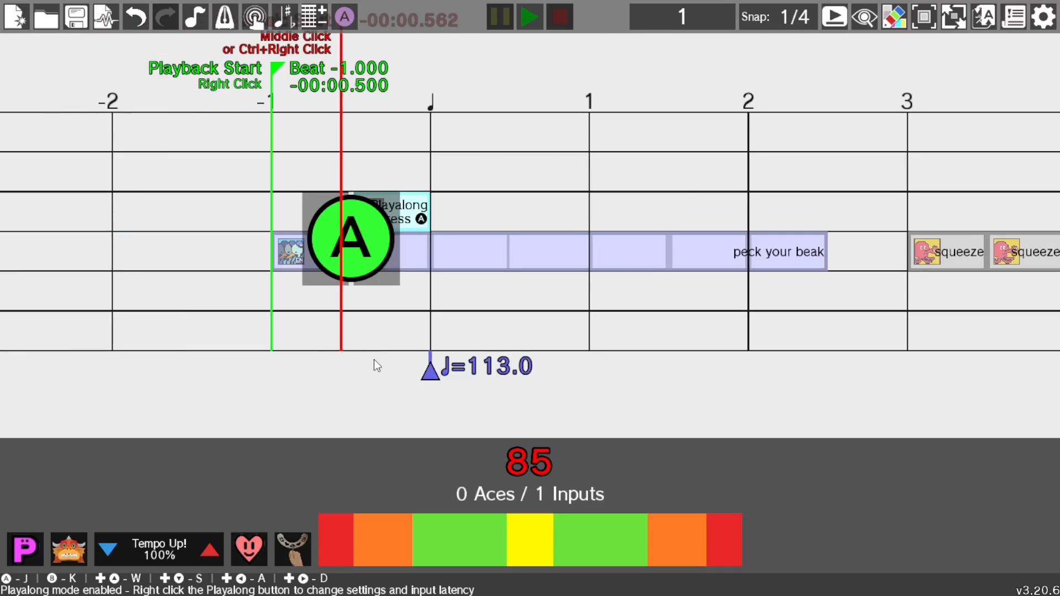
scroll(496, 326, right, 2)
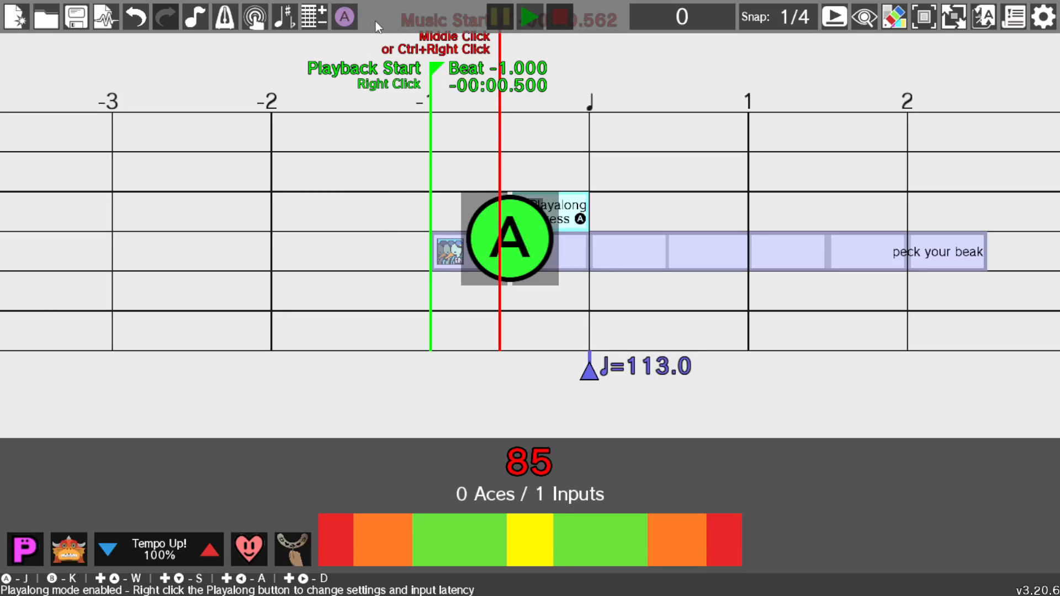
click(343, 19)
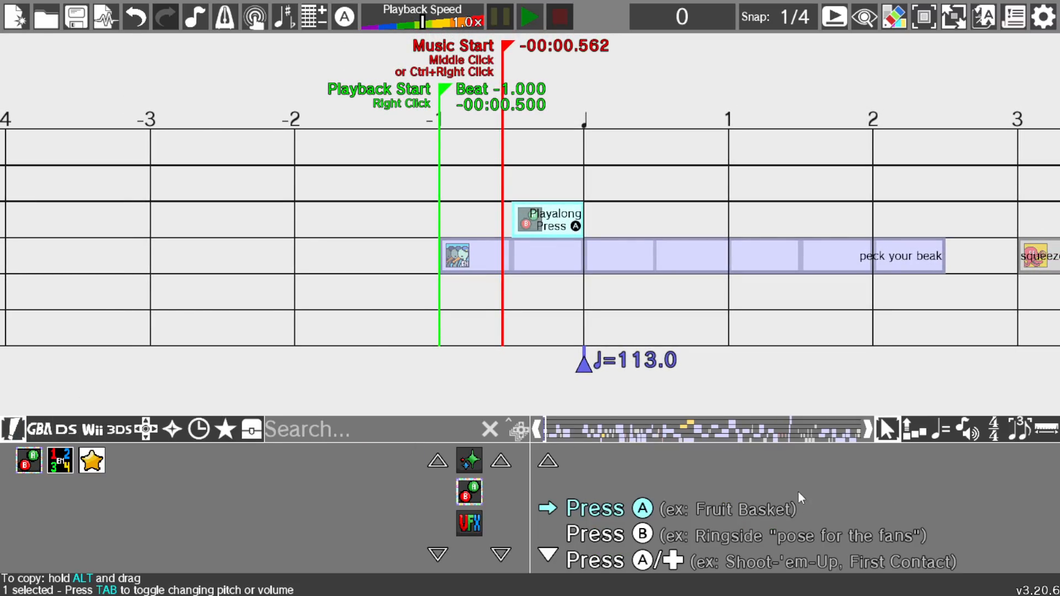
Step: Examine the special entities and the common sound cues such as audience reactions, misses and perfect breaks in the Other category
click(469, 460)
scroll(704, 503, down, 4)
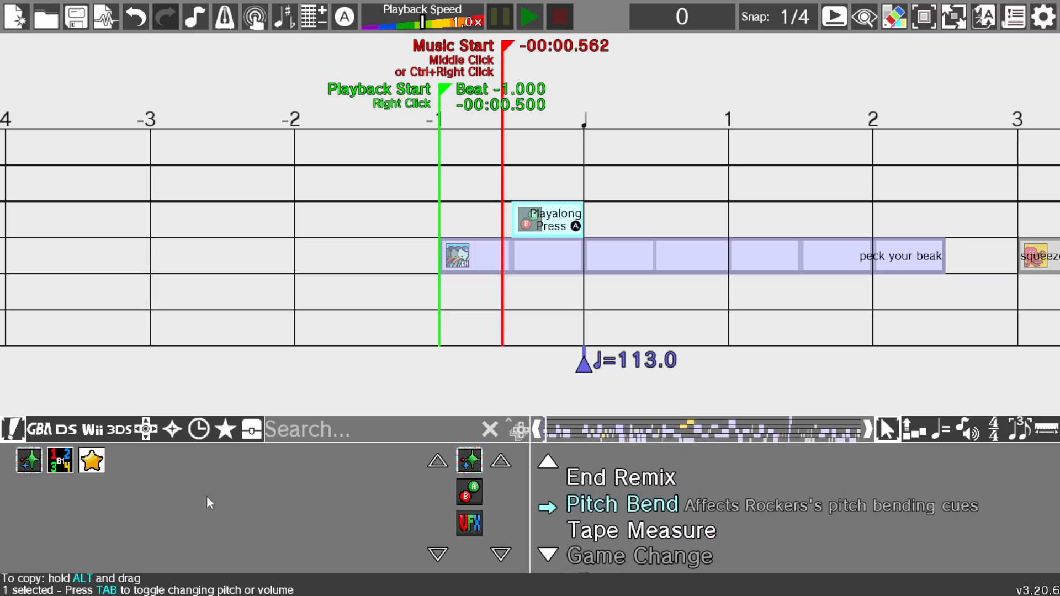
click(91, 461)
scroll(777, 516, down, 4)
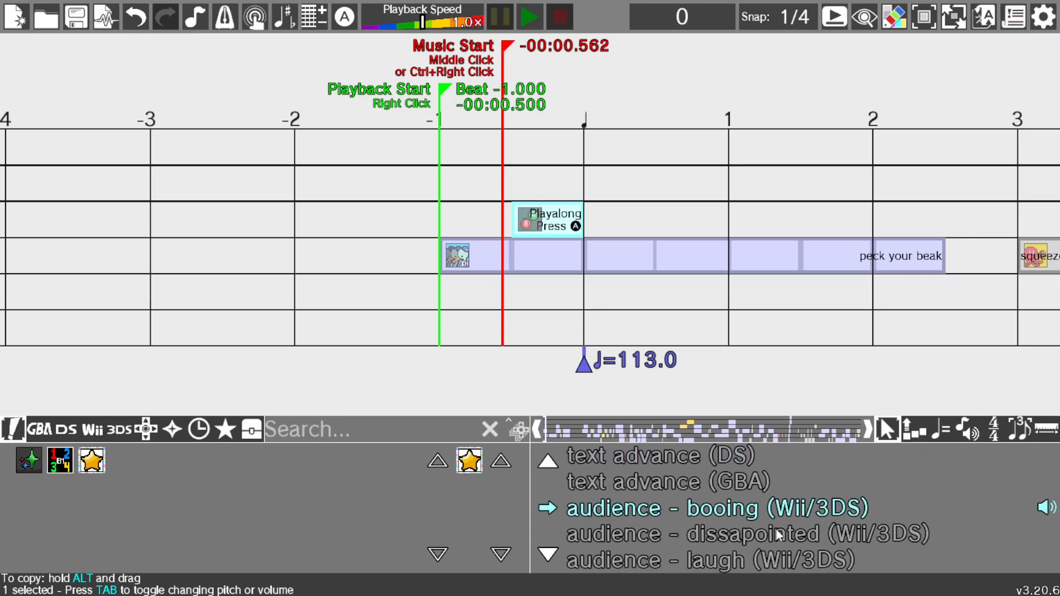
scroll(777, 528, down, 10)
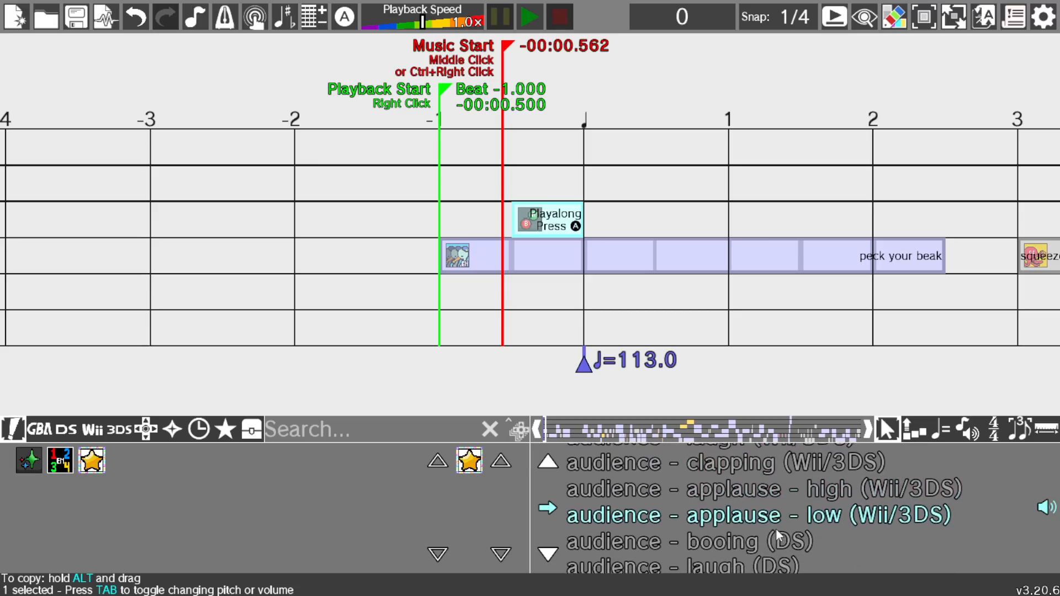
scroll(778, 528, down, 10)
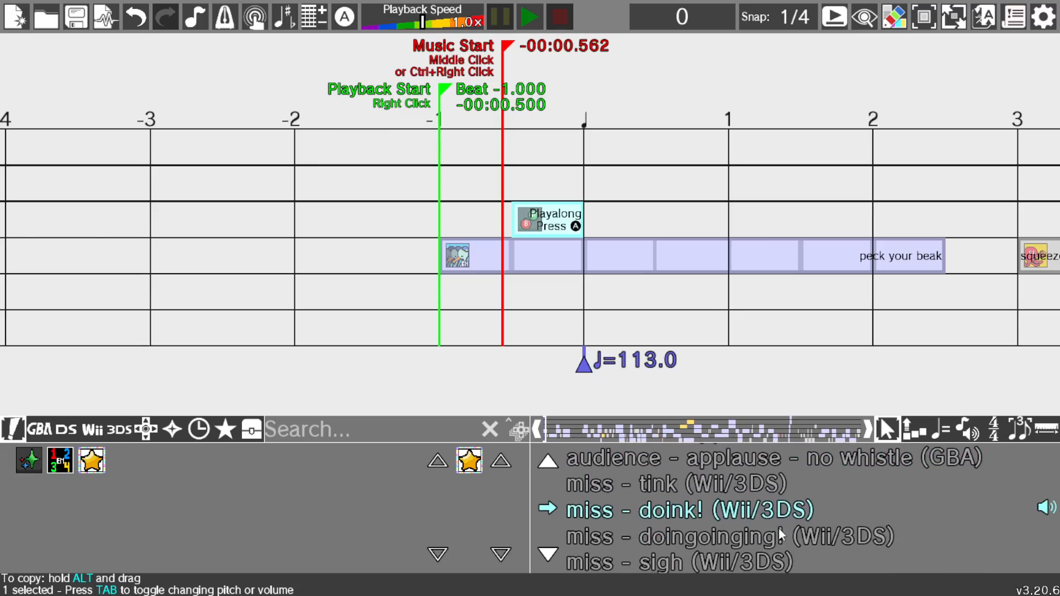
scroll(777, 528, down, 8)
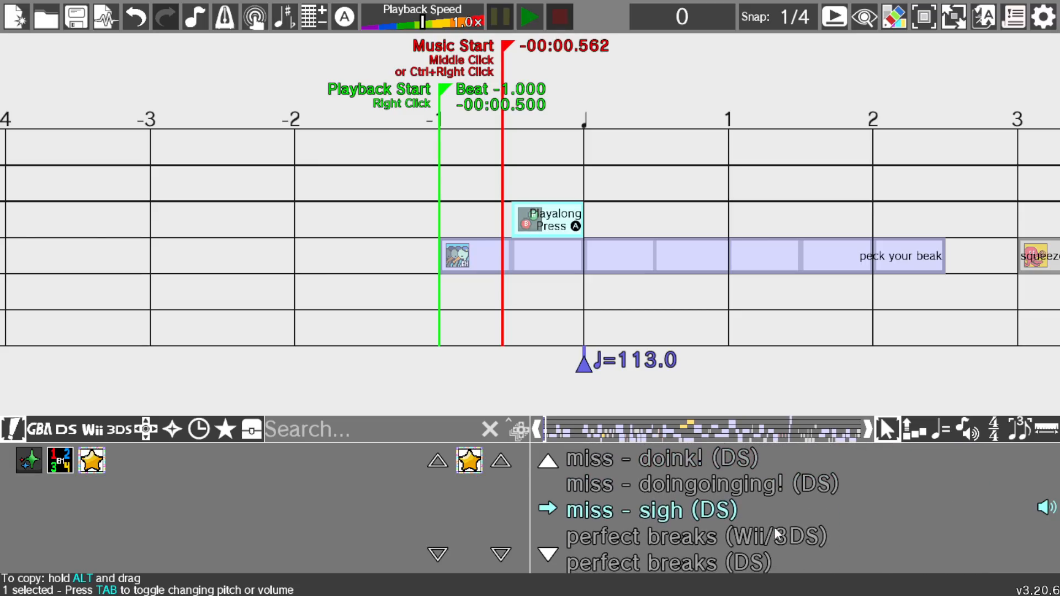
scroll(774, 528, up, 4)
scroll(774, 528, up, 12)
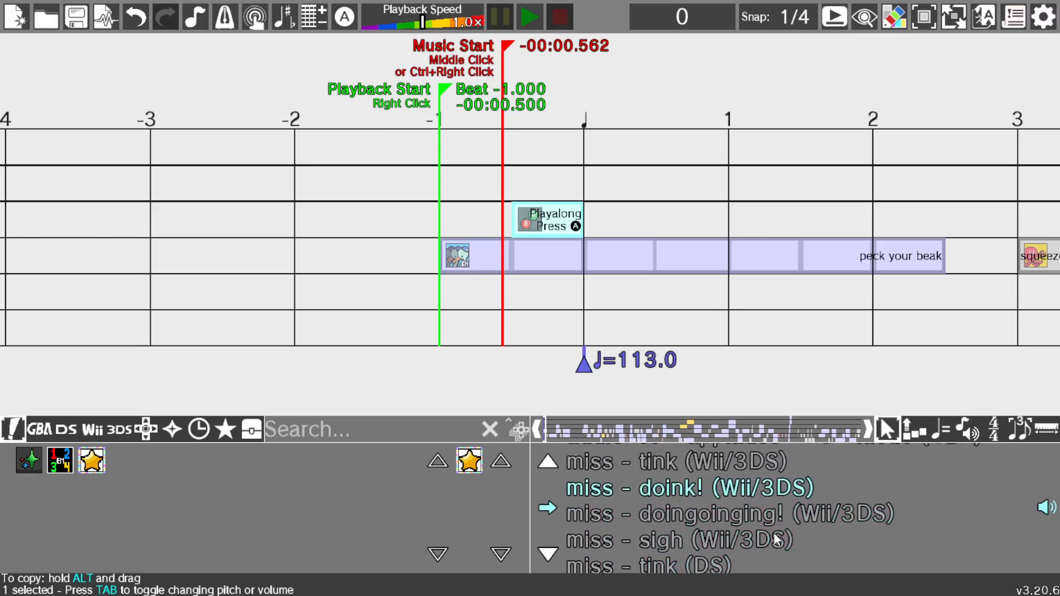
Step: Show the cues of the DS game containing "switch" and "left - doo-wop", and view the timeline around beats 3 to 7
click(67, 429)
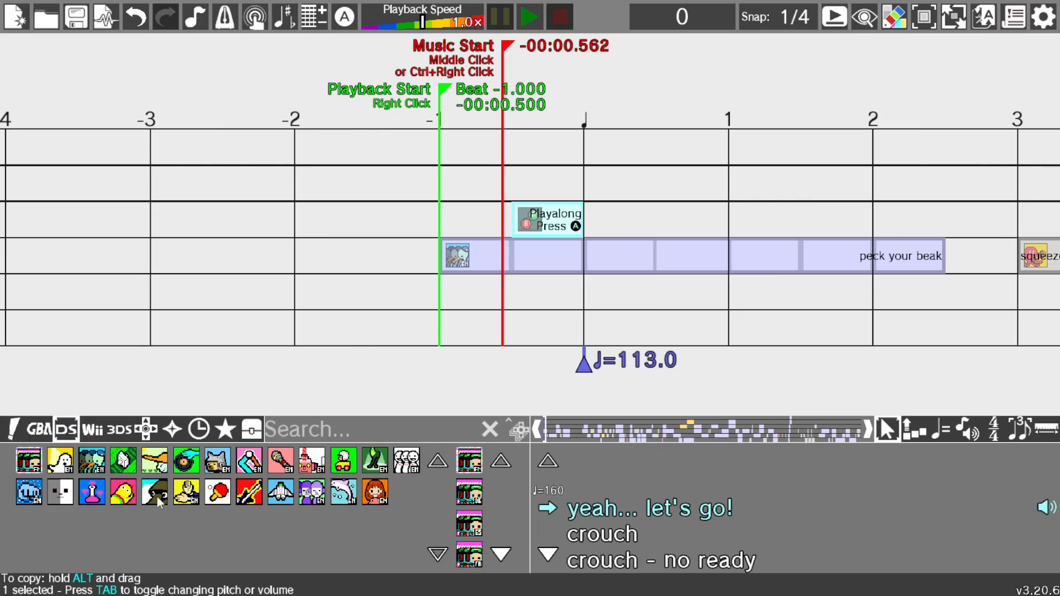
click(156, 500)
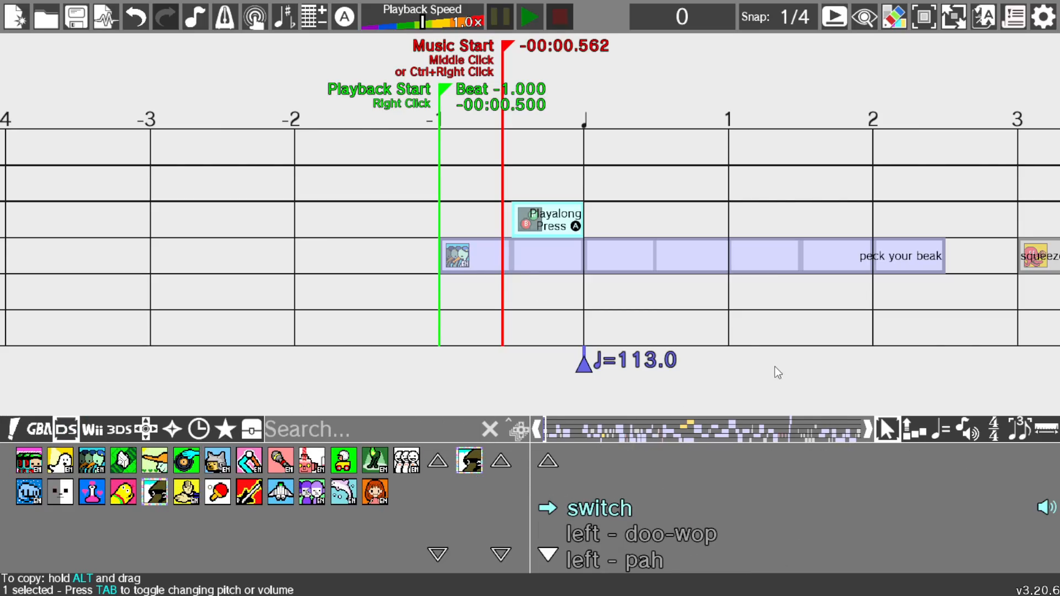
scroll(877, 306, right, 15)
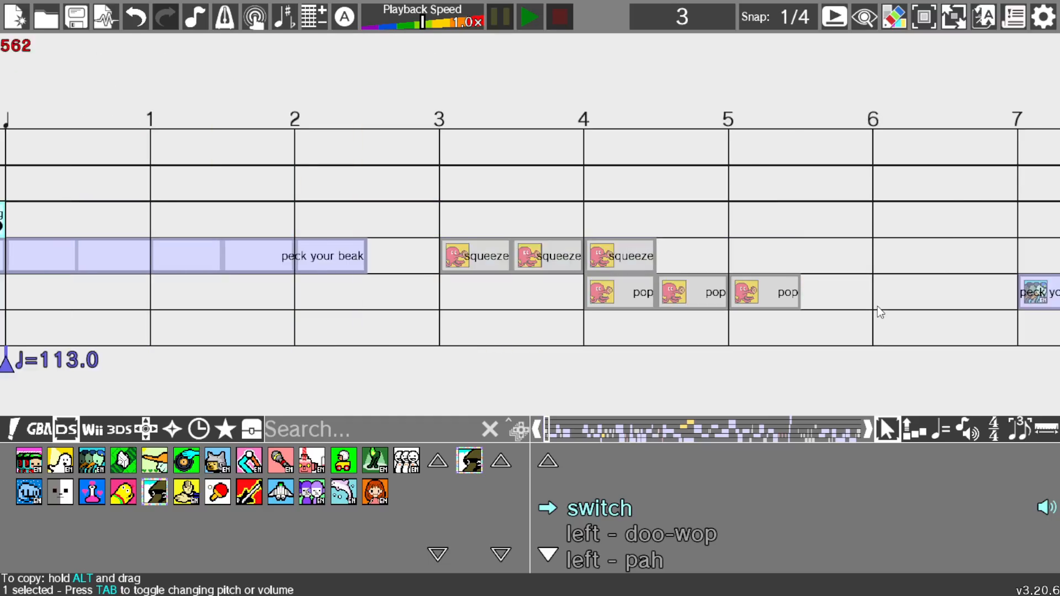
Step: Place the "left - doo-wop" cue at beat 31 on the fourth track, just after the "spin it boys" pattern
scroll(886, 312, right, 19)
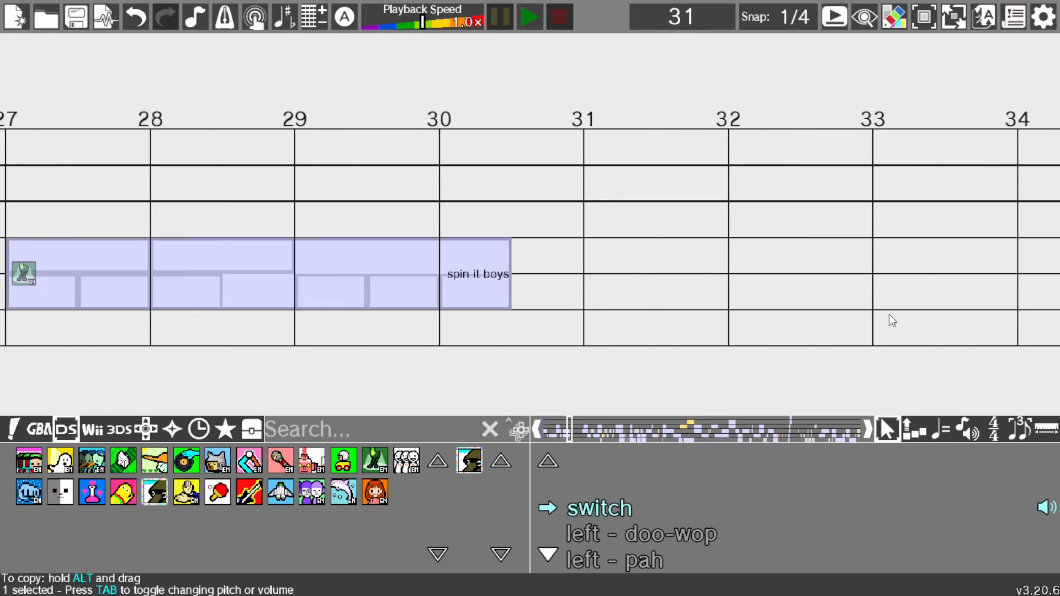
scroll(601, 551, down, 2)
scroll(600, 552, up, 1)
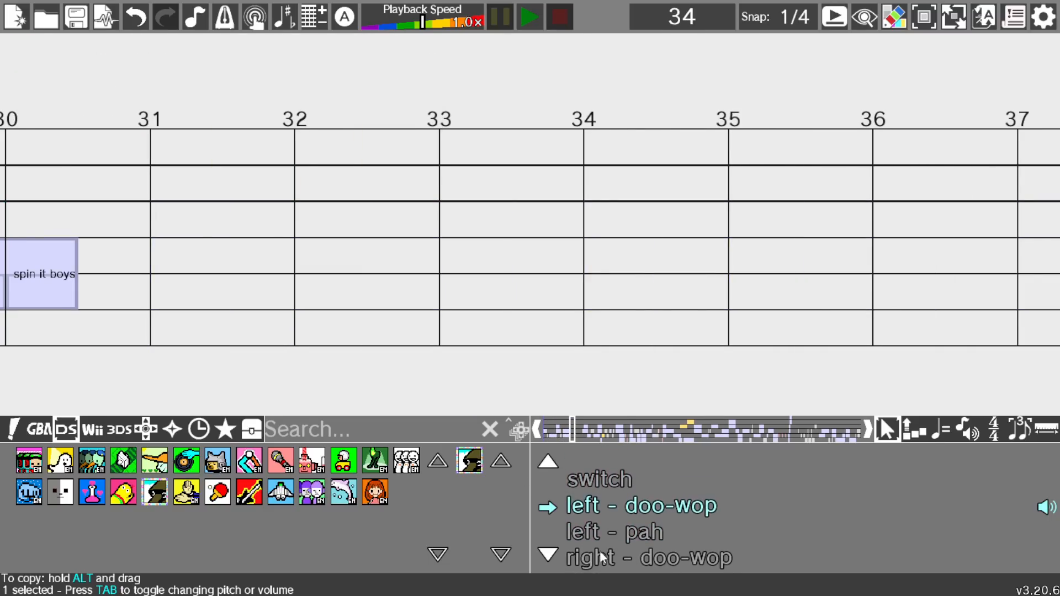
drag(592, 512, 160, 267)
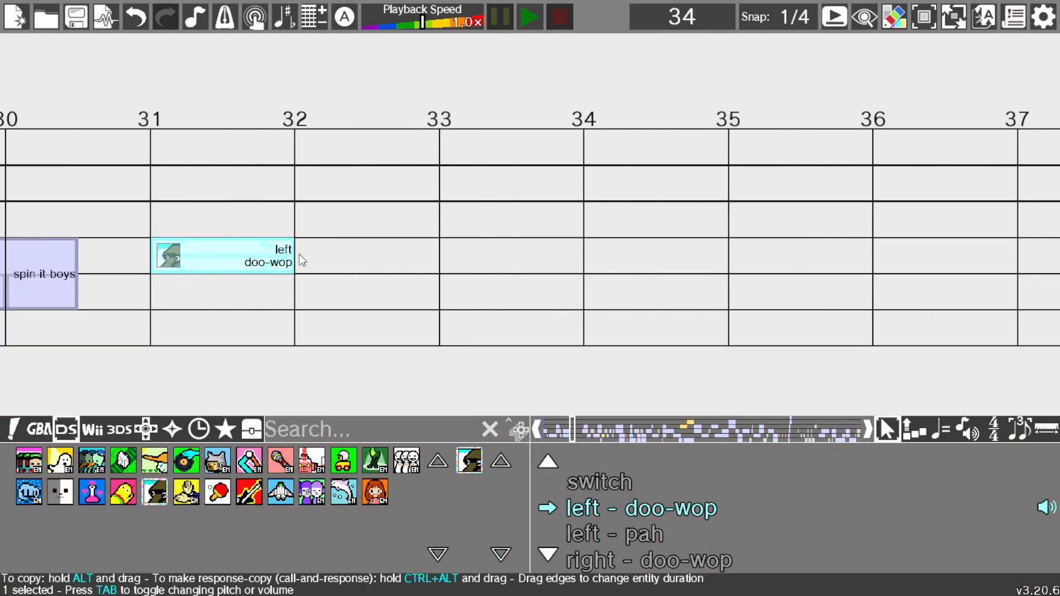
Step: Extend the duration of the "left doo-wop" cue from beat 31 to past beat 42
drag(293, 264, 1010, 252)
scroll(976, 280, down, 6)
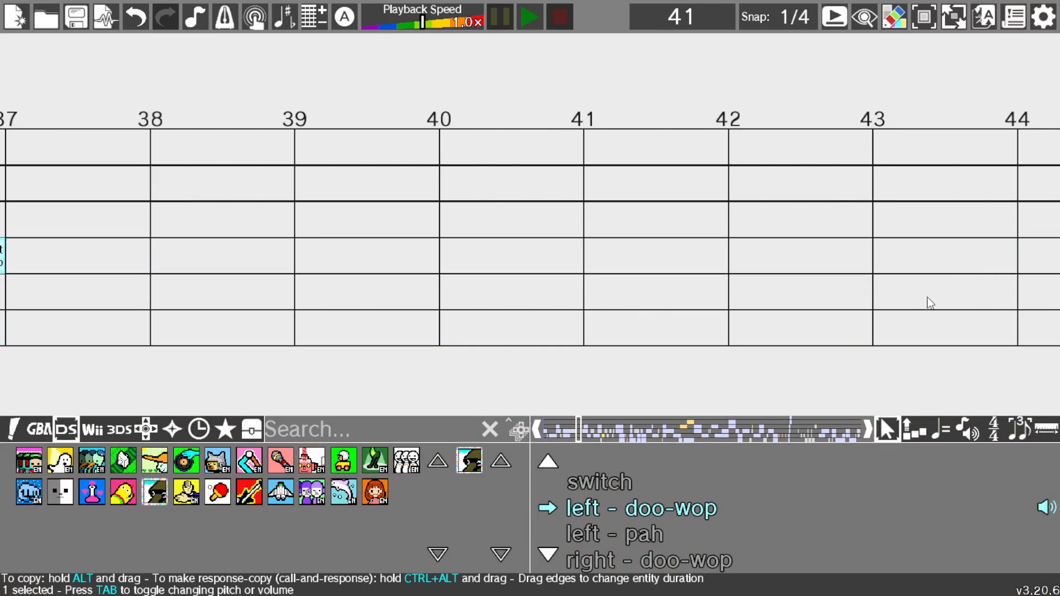
scroll(607, 304, up, 1)
scroll(262, 308, up, 1)
drag(293, 259, 1010, 258)
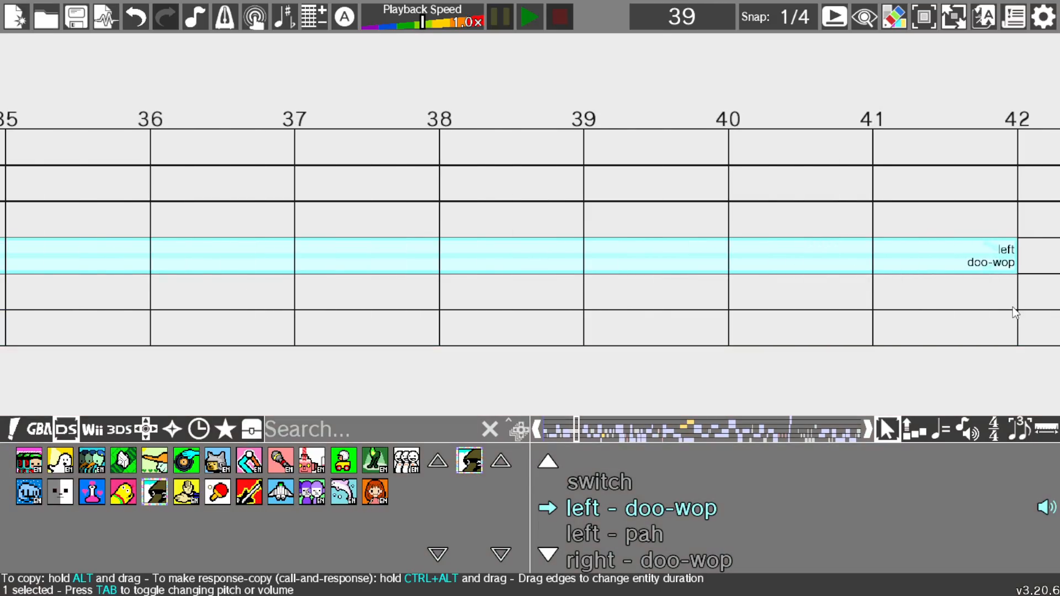
scroll(869, 313, down, 5)
drag(293, 258, 652, 259)
Step: Play the remix from beat 27 to hear the stretched "left doo-wop" cue, and delete that cue
scroll(648, 325, up, 3)
scroll(641, 319, up, 14)
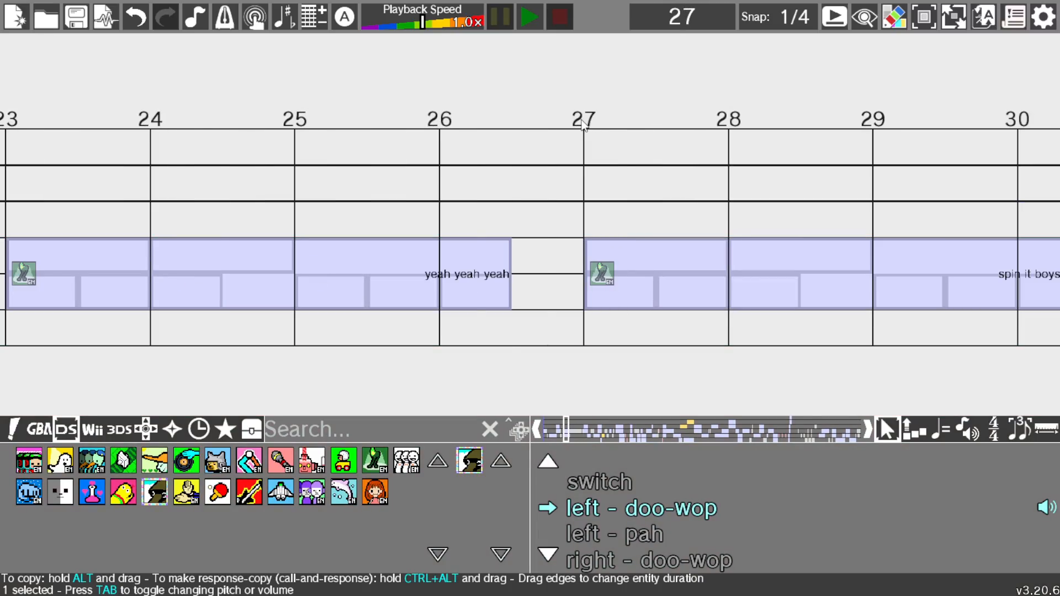
click(543, 28)
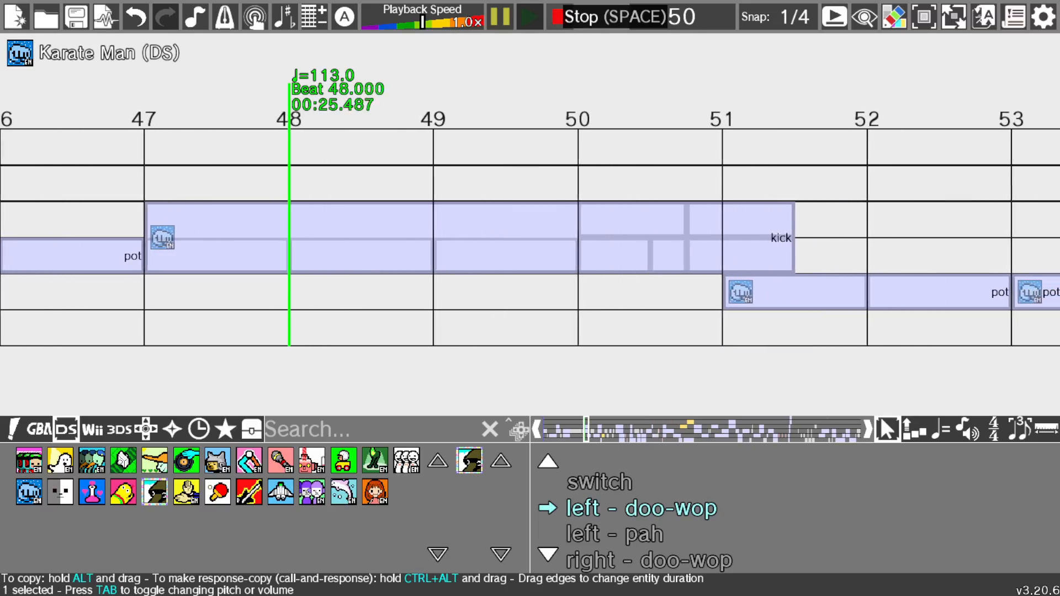
click(560, 18)
scroll(604, 220, up, 10)
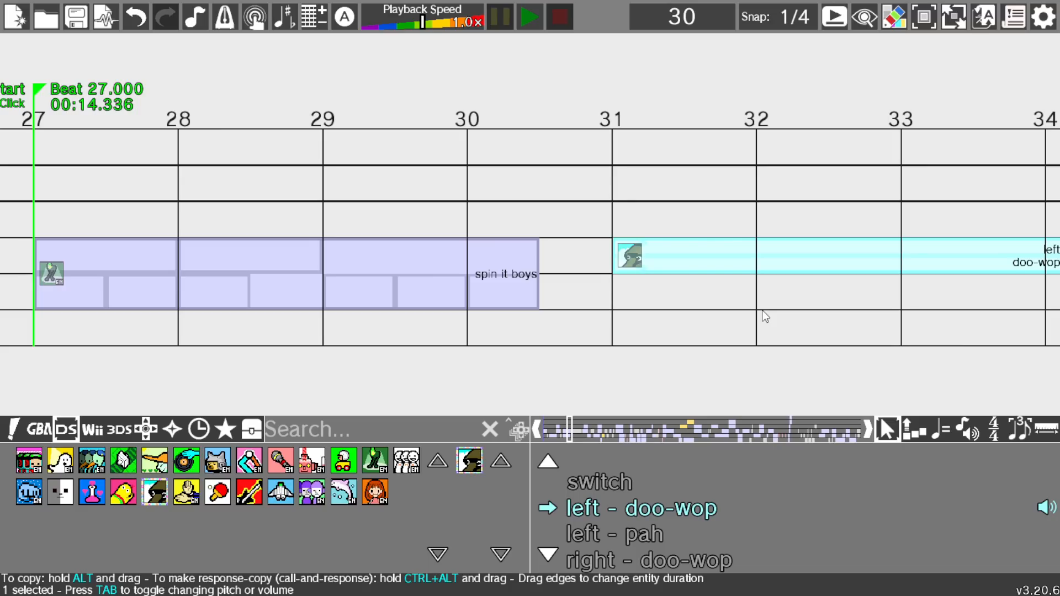
key(Delete)
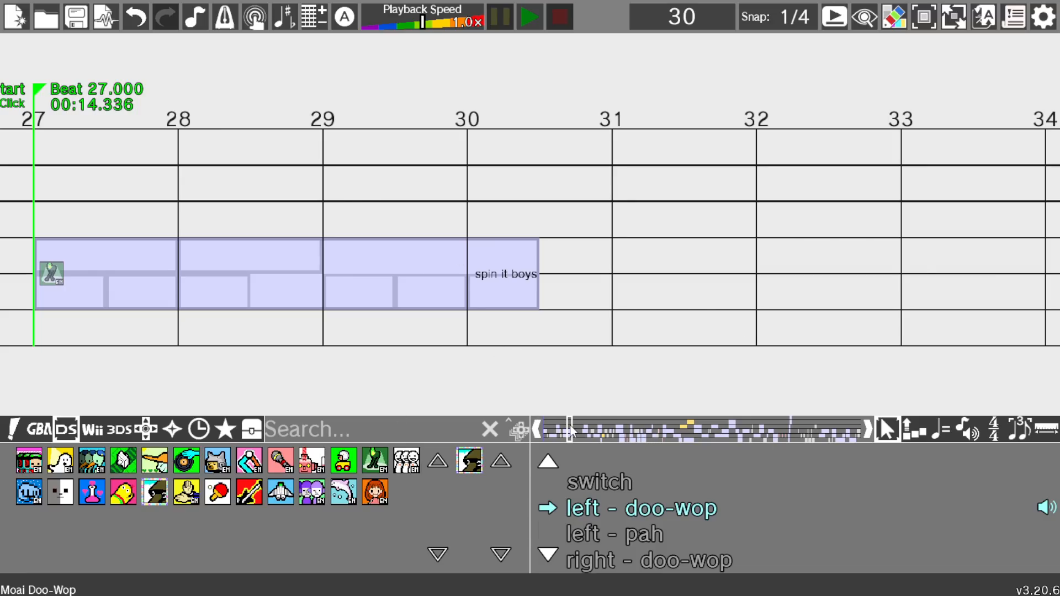
Step: Delete the Playalong Press A entity above the first "peck your beak" pattern near the start of the remix
scroll(371, 309, up, 5)
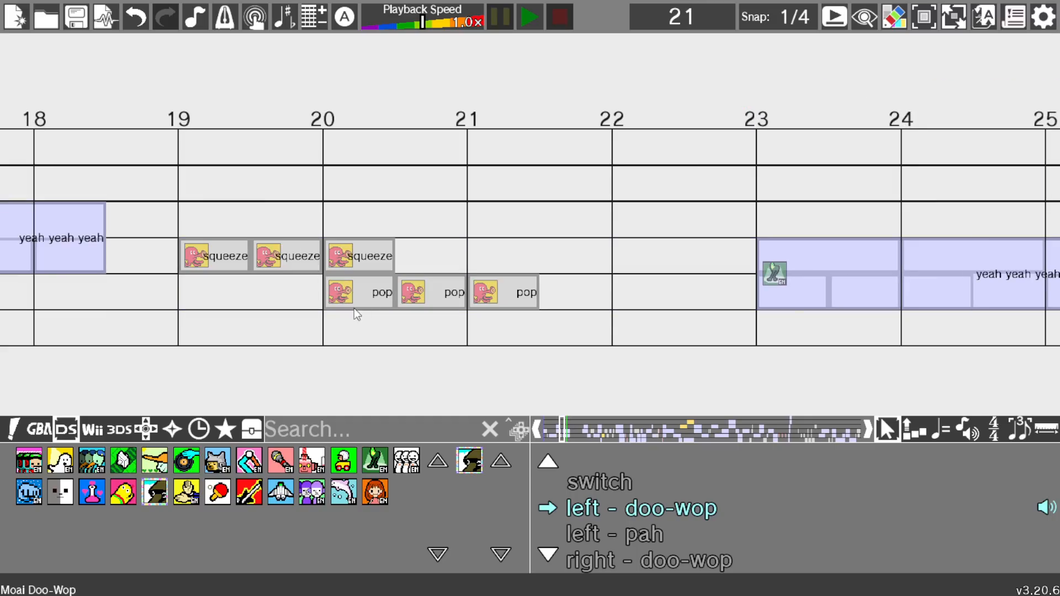
scroll(562, 264, down, 10)
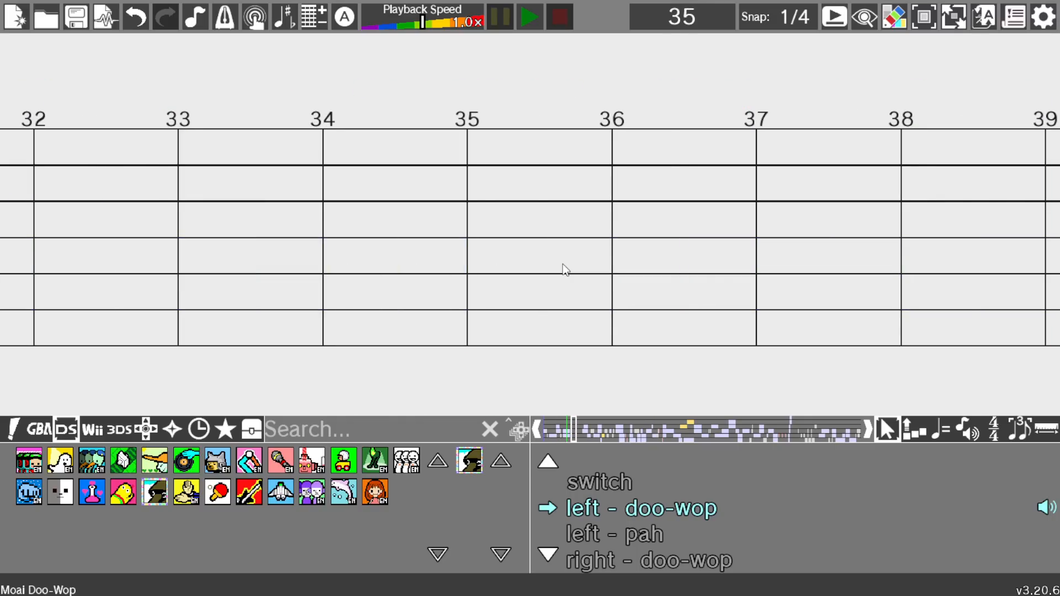
scroll(563, 264, down, 2)
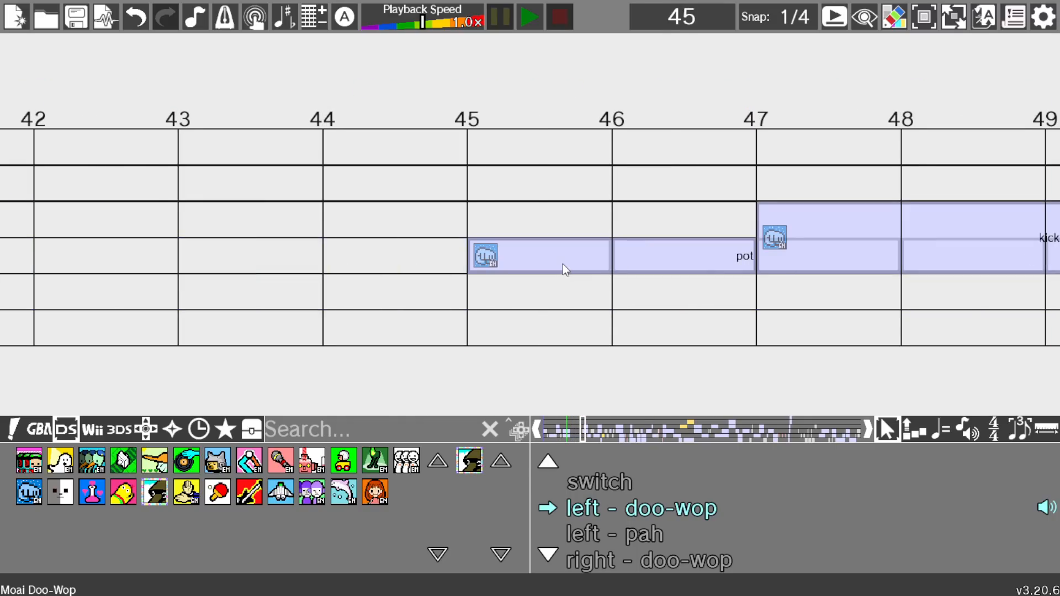
scroll(562, 264, down, 5)
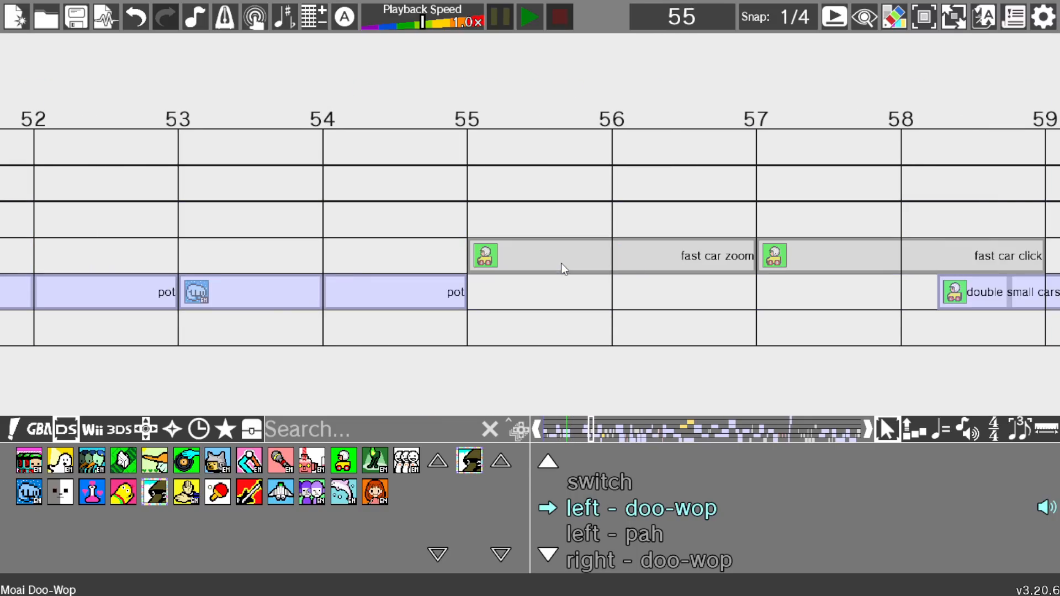
scroll(561, 263, down, 1)
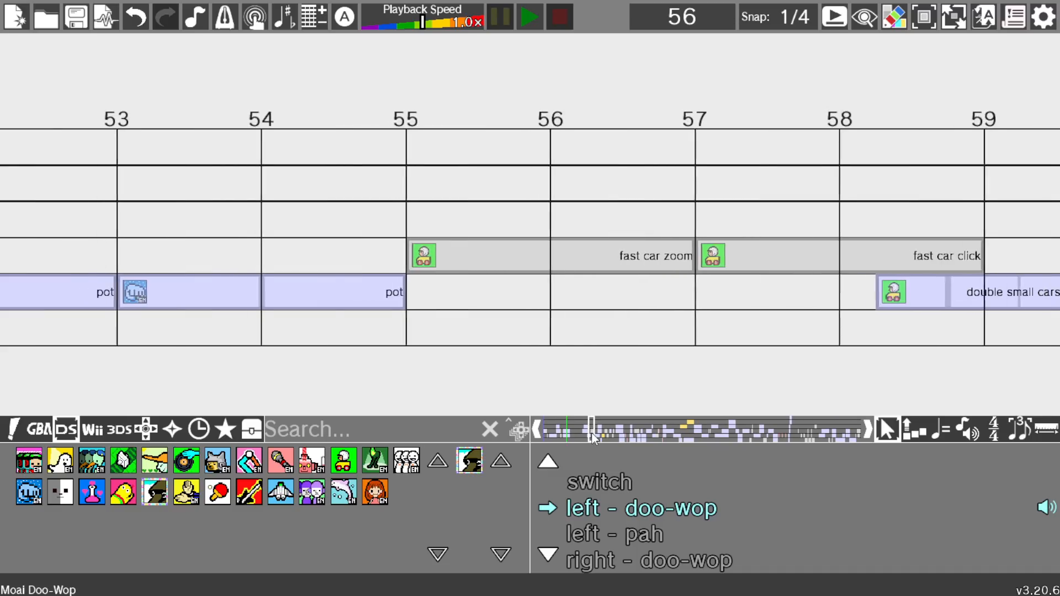
drag(591, 428, 534, 436)
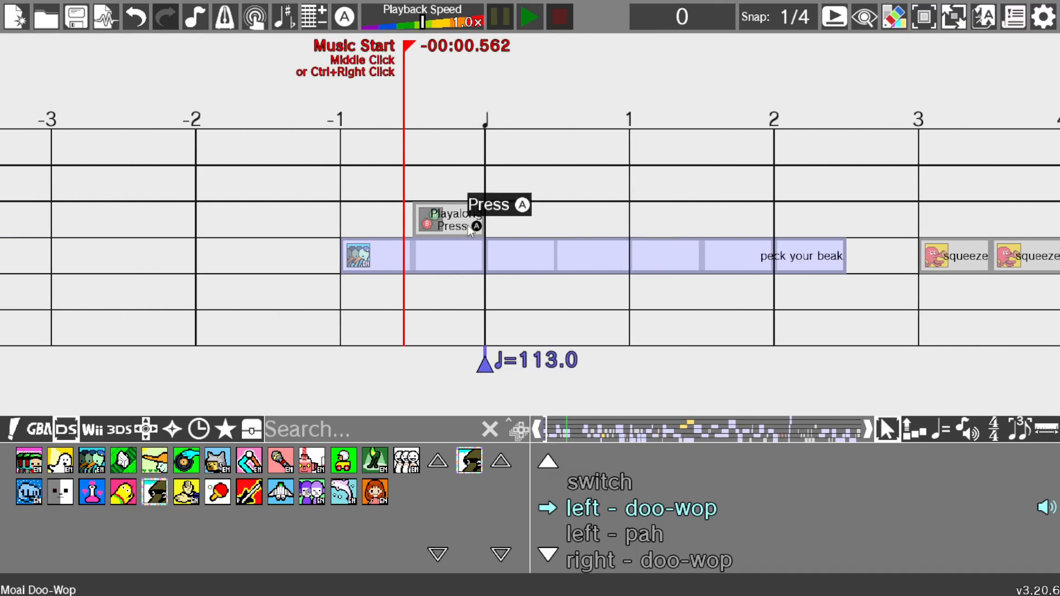
click(450, 221)
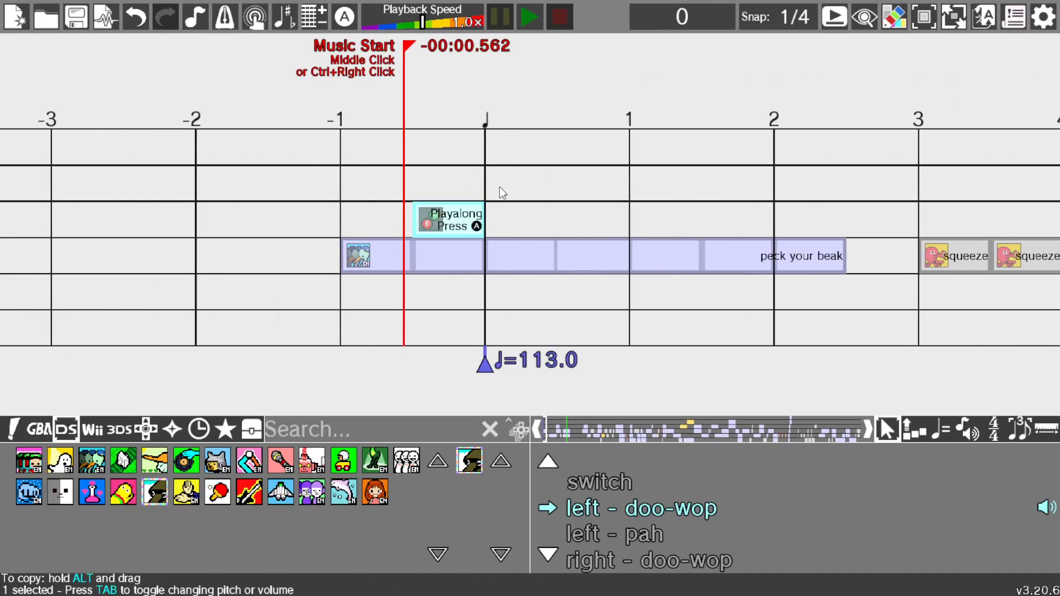
key(Delete)
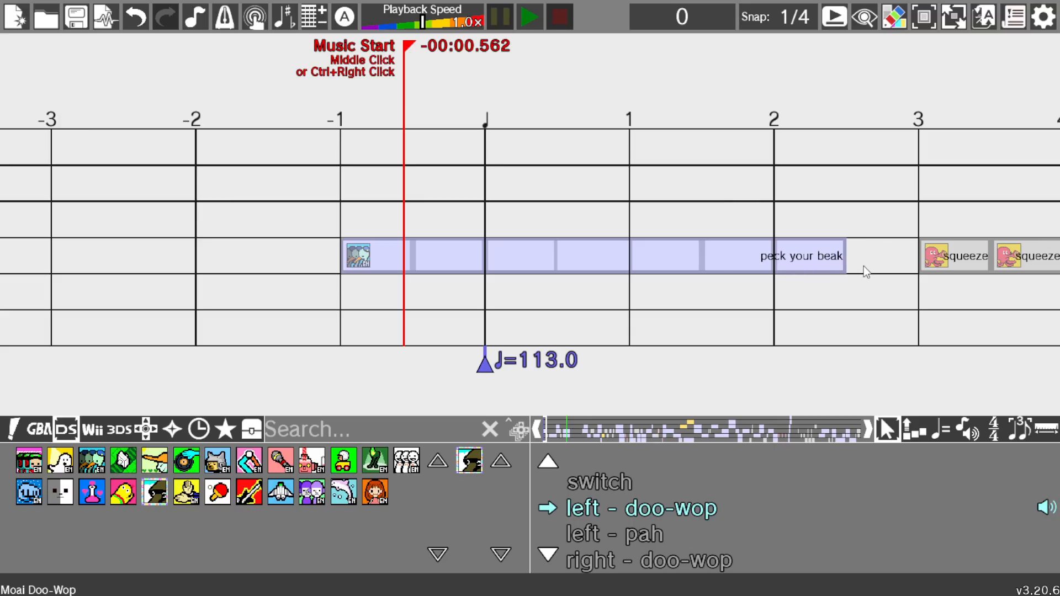
Step: Place the "widget - stretch" pattern from Built to Scale (DS) at beat 6, above the second "peck your beak" pattern
scroll(864, 266, up, 1)
scroll(864, 266, down, 7)
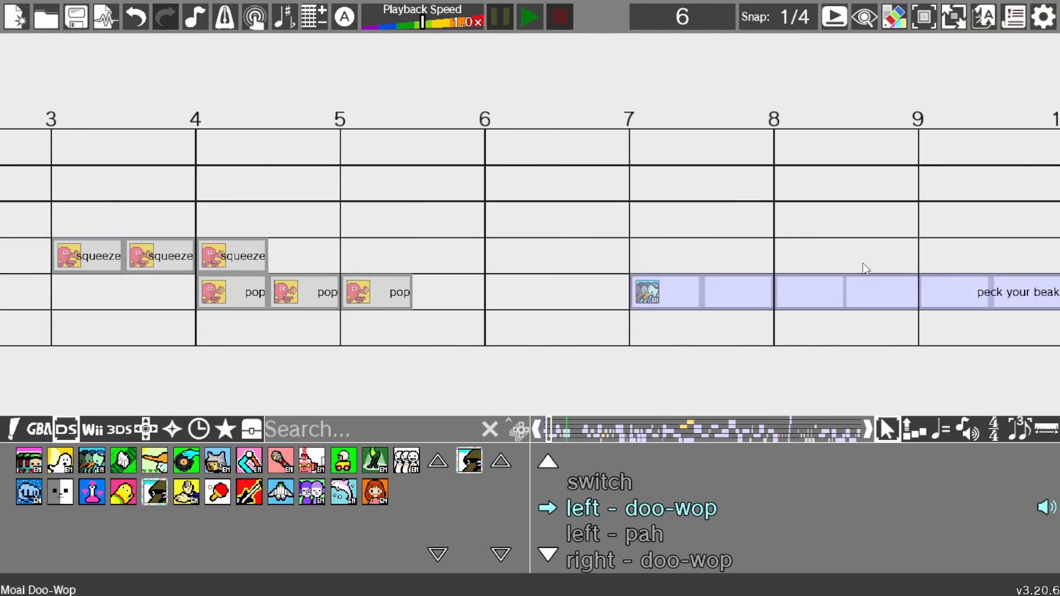
scroll(864, 266, down, 8)
scroll(866, 274, up, 7)
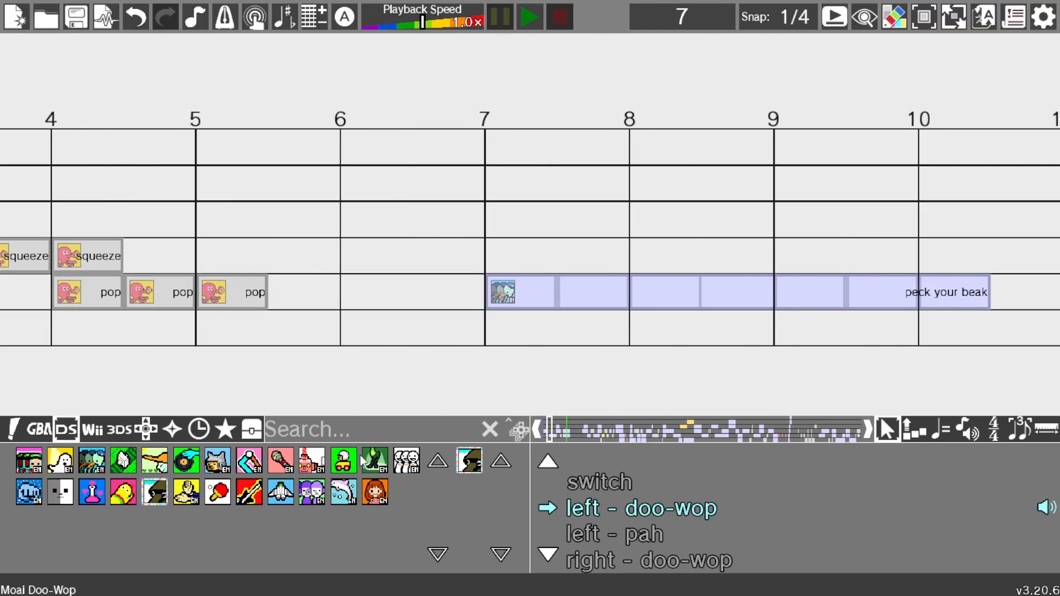
click(124, 460)
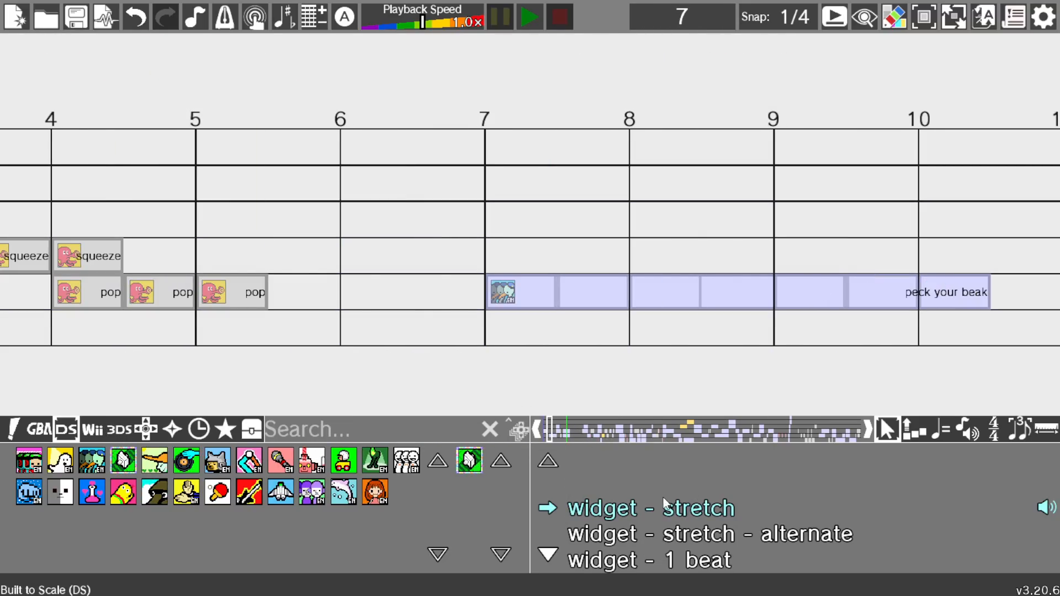
drag(666, 506, 347, 277)
scroll(555, 319, down, 3)
scroll(551, 332, up, 1)
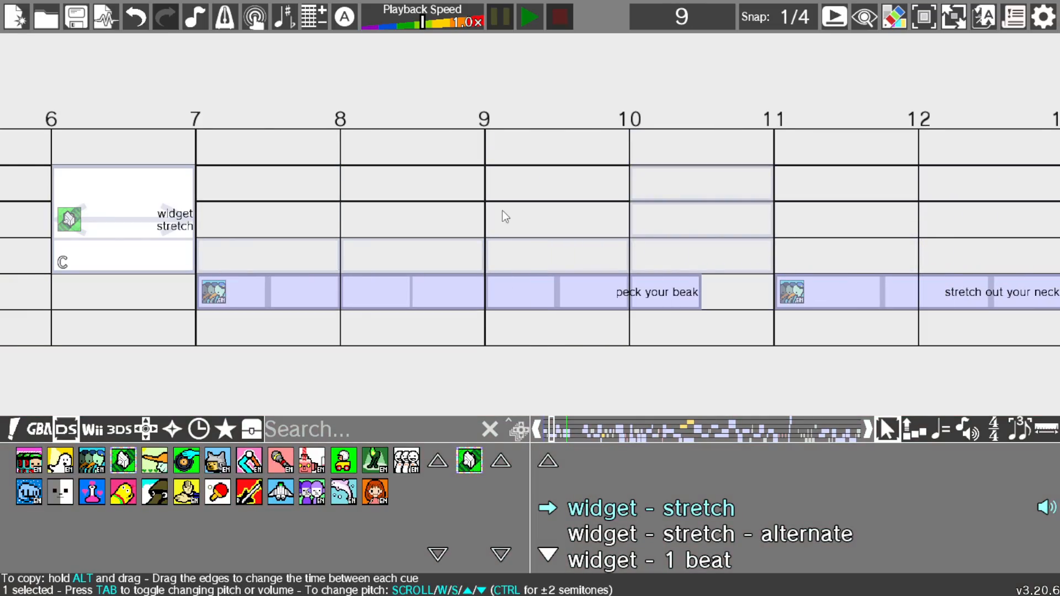
click(644, 258)
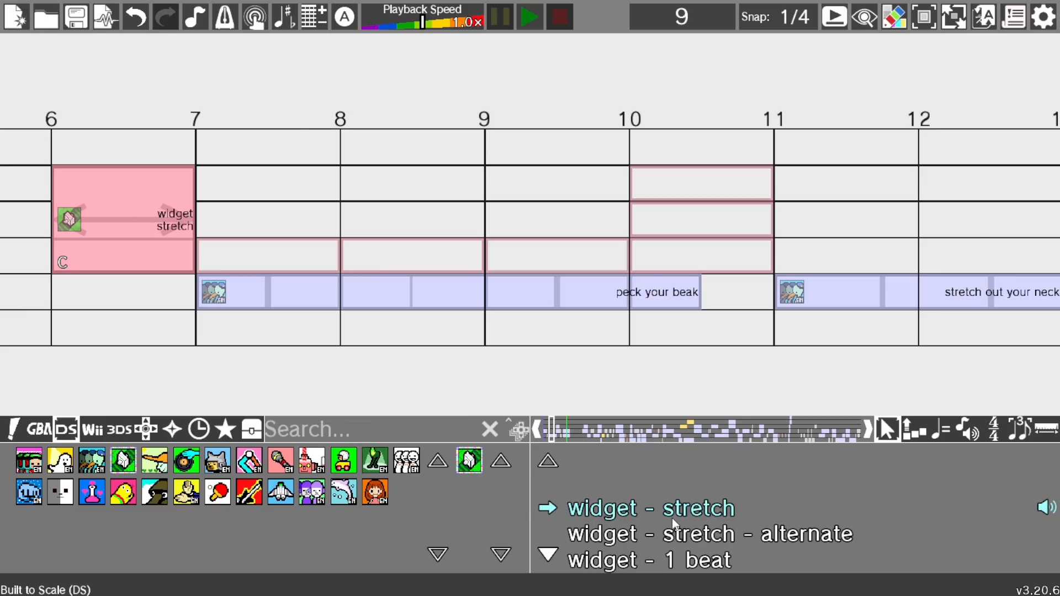
Step: Try placing a Built to Scale "note - stretch" cue on the second track near beat 8, and remove it
scroll(681, 512, down, 10)
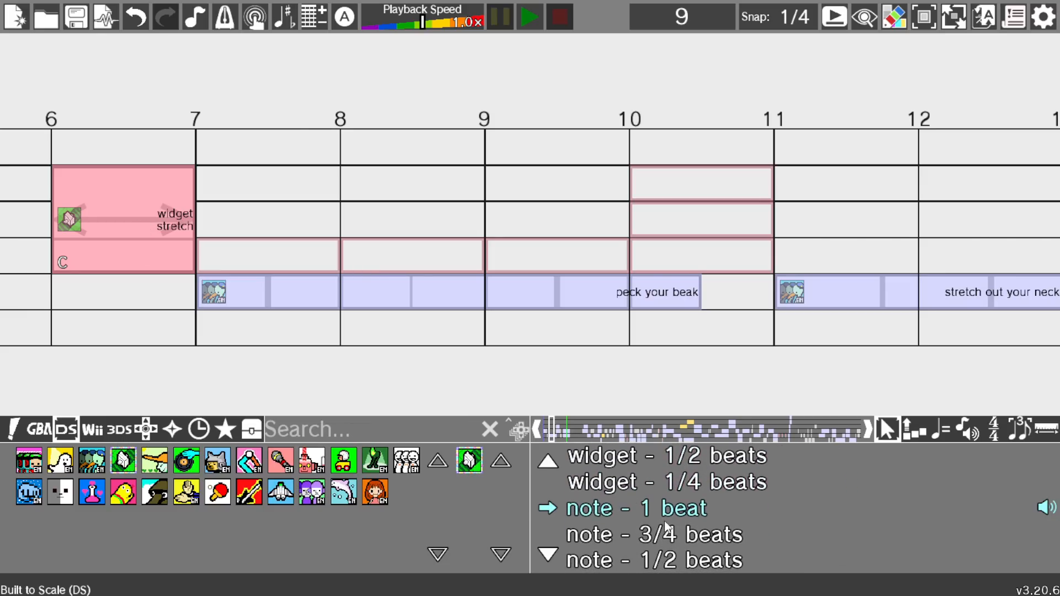
scroll(669, 524, down, 1)
drag(655, 510, 51, 164)
drag(183, 153, 406, 174)
drag(260, 141, 399, 193)
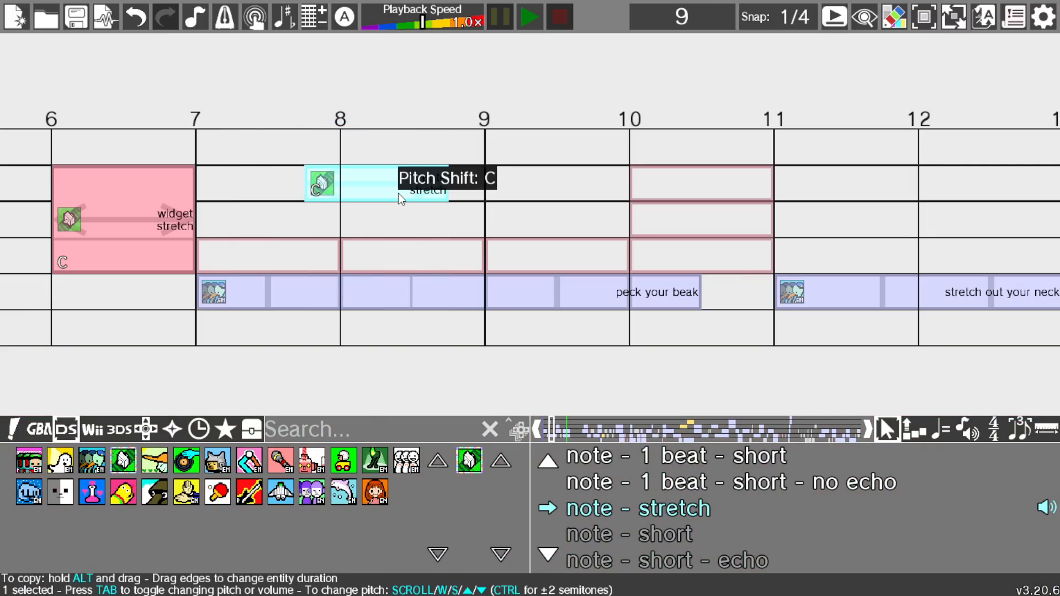
key(Delete)
scroll(740, 515, up, 8)
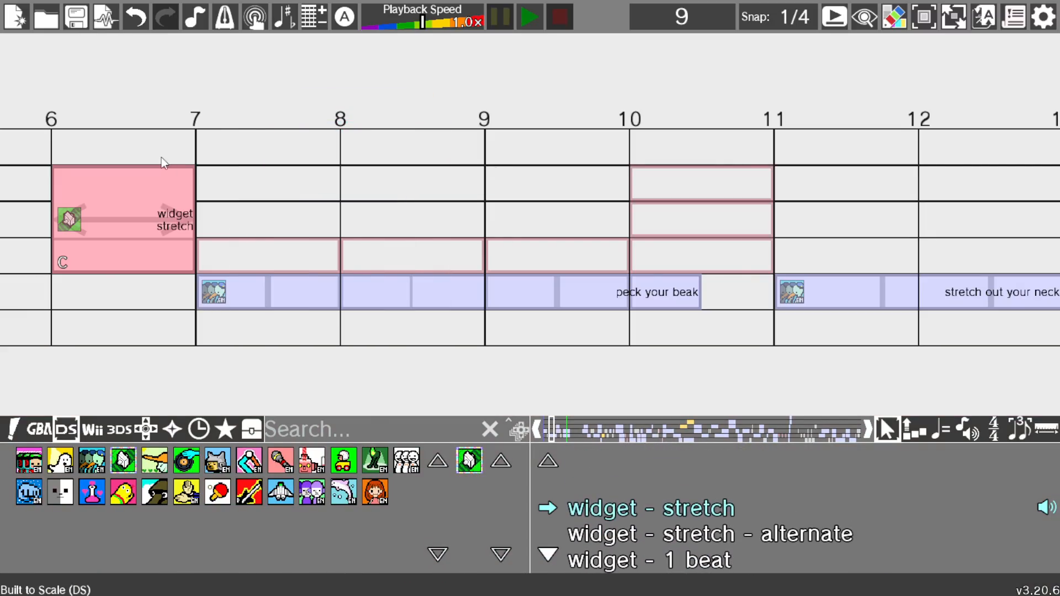
Step: Split the "widget stretch" pattern at beat 6 into its individual cues, and return to the selection tool
click(156, 239)
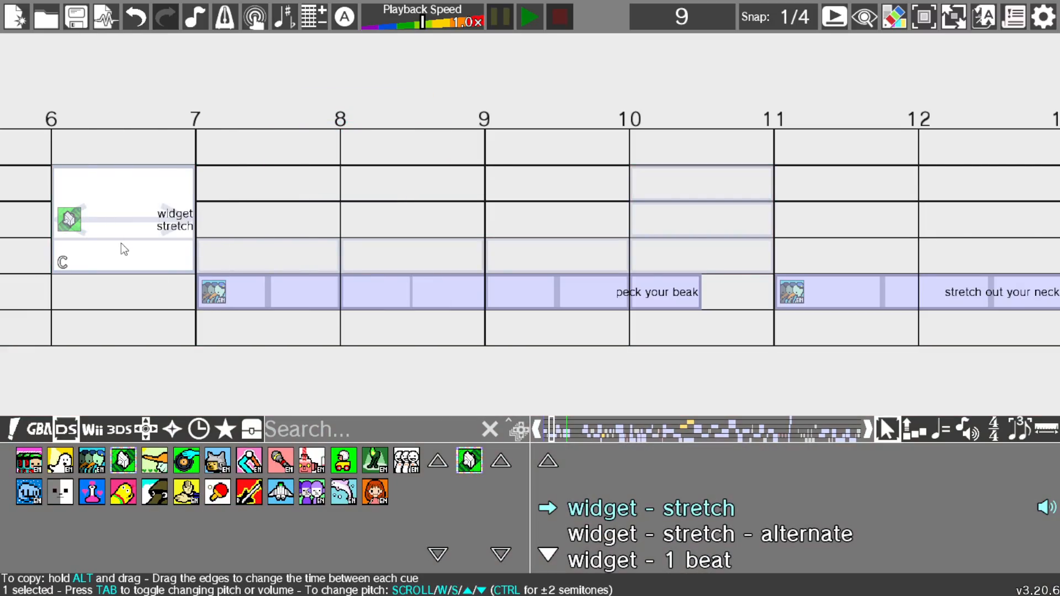
click(920, 432)
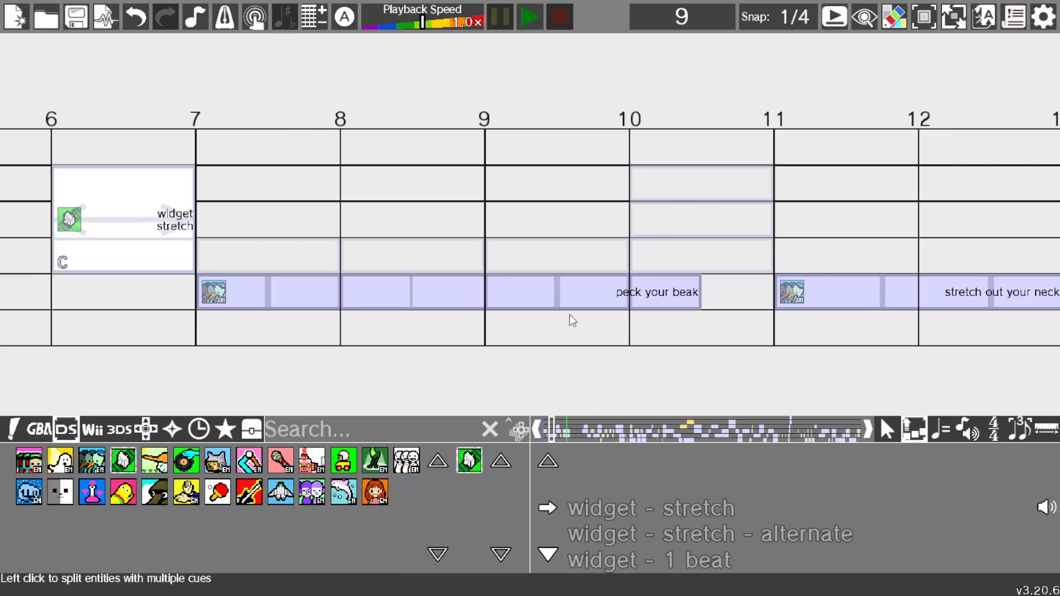
click(183, 257)
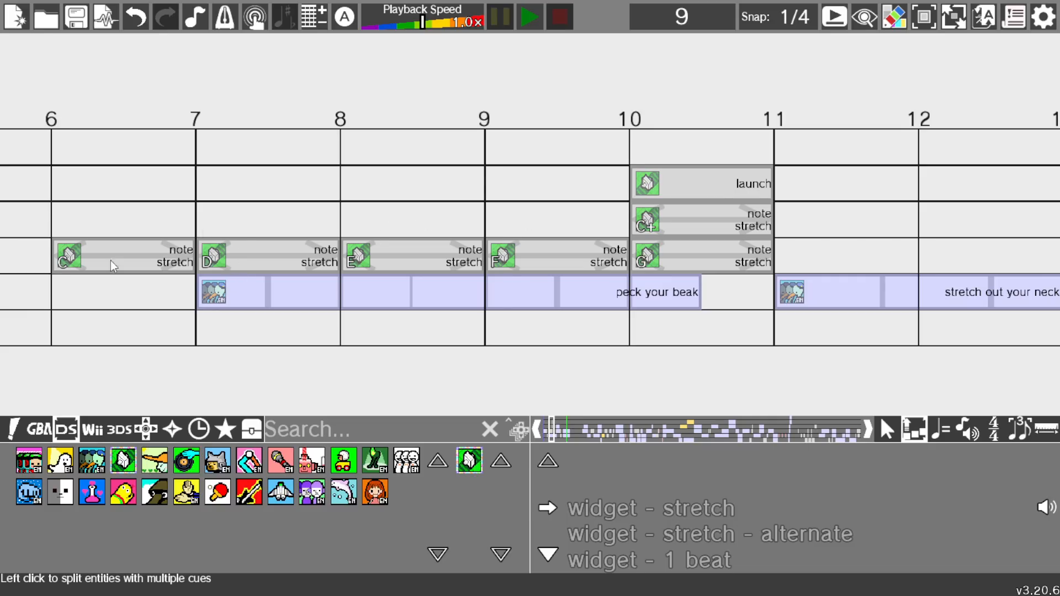
click(887, 430)
Step: Select all seven split widget cues, set the playback start to beat 6, and play that section
drag(119, 171, 707, 260)
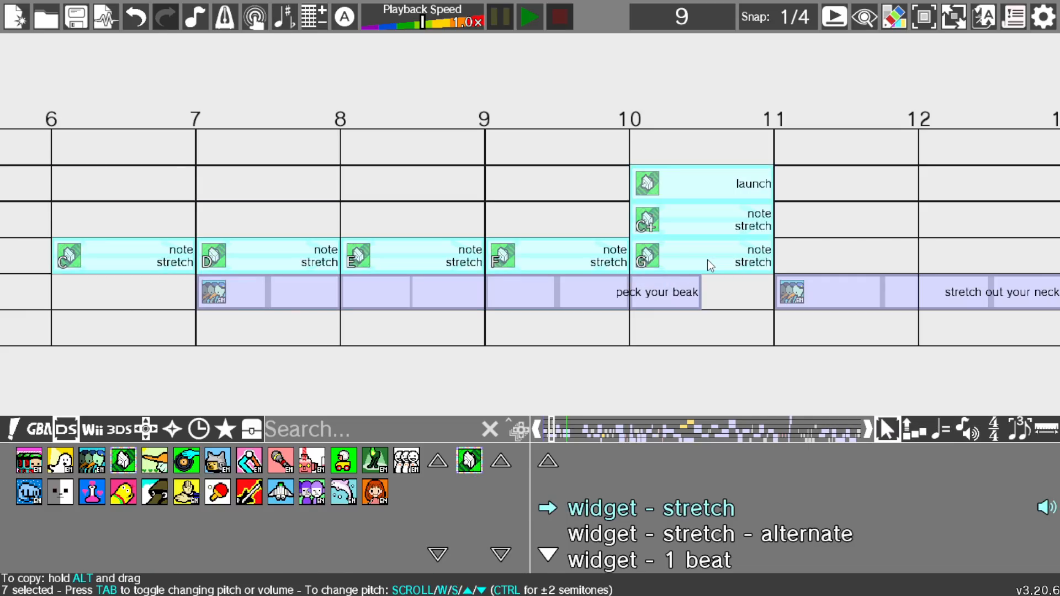
right_click(52, 122)
click(530, 17)
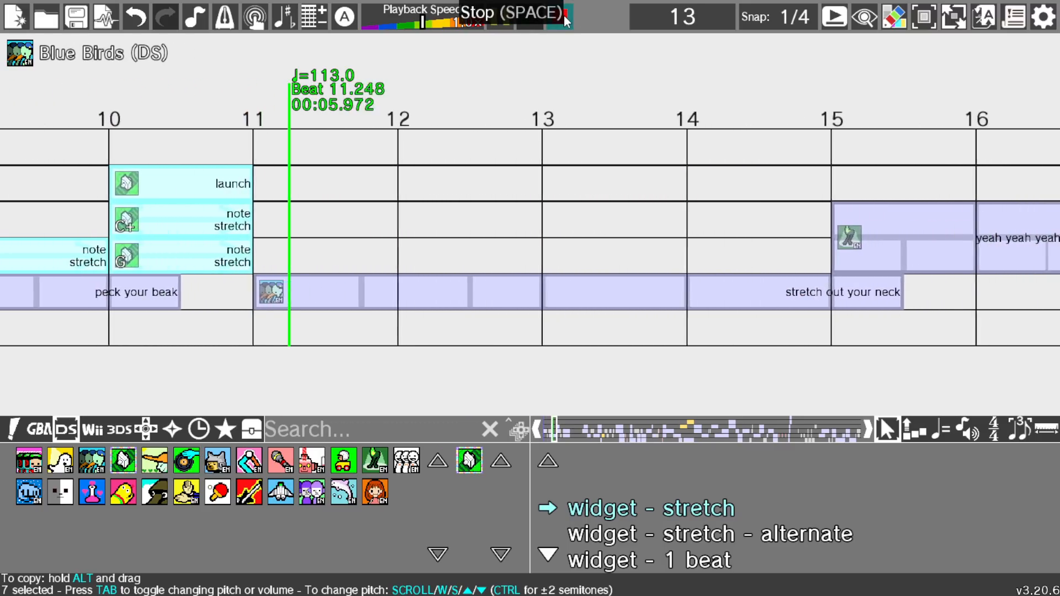
click(562, 16)
Step: Lower the pitch of the seven selected widget cues by three semitones so the first note is A-
drag(381, 143, 950, 253)
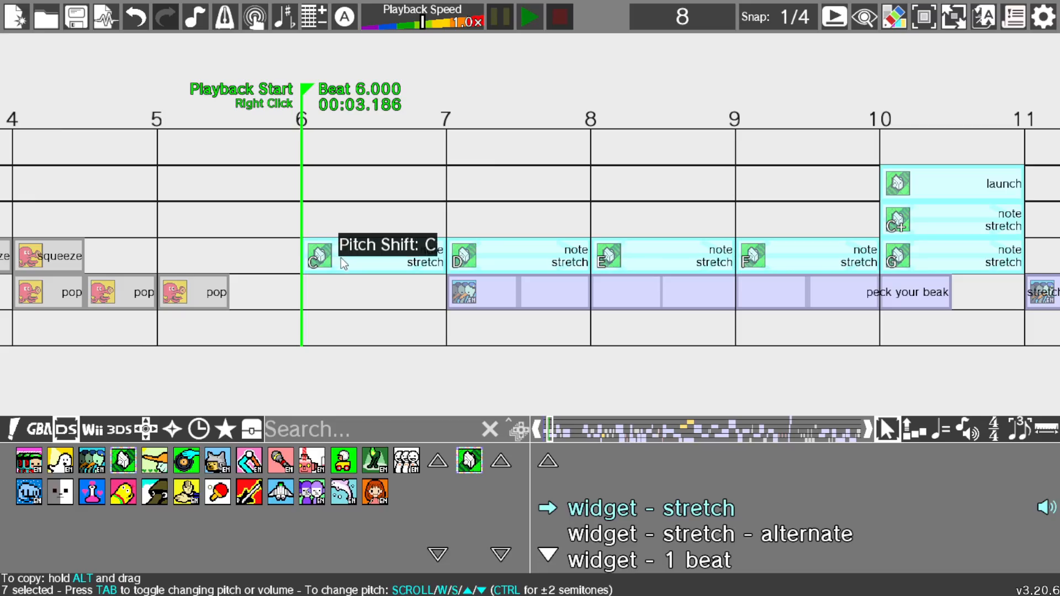
scroll(343, 257, up, 4)
scroll(346, 256, down, 6)
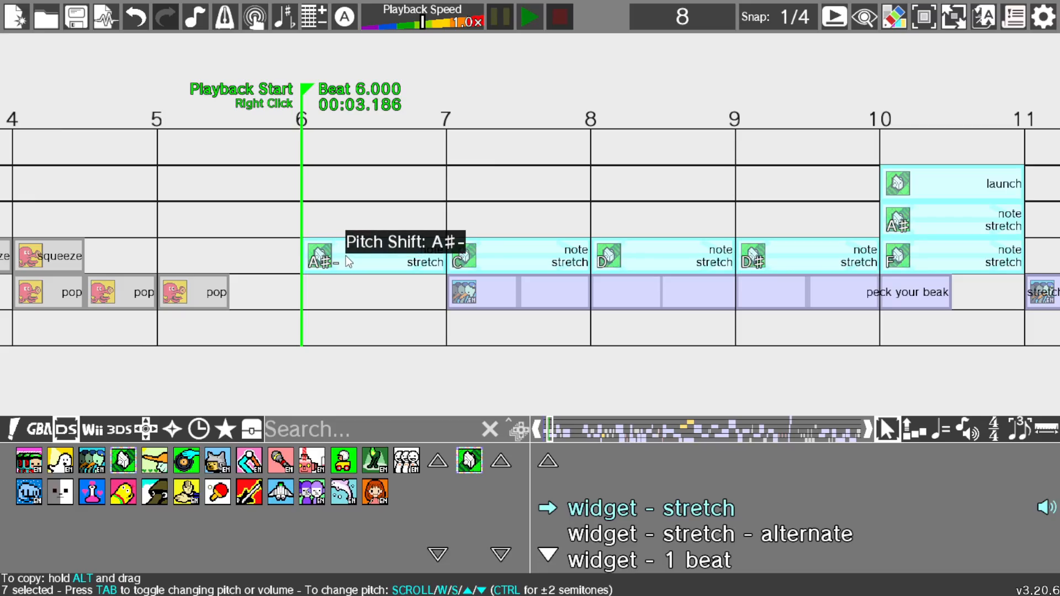
scroll(345, 257, down, 1)
Step: Play the transposed widget cues from beat 6, and select all seven cues again
click(534, 23)
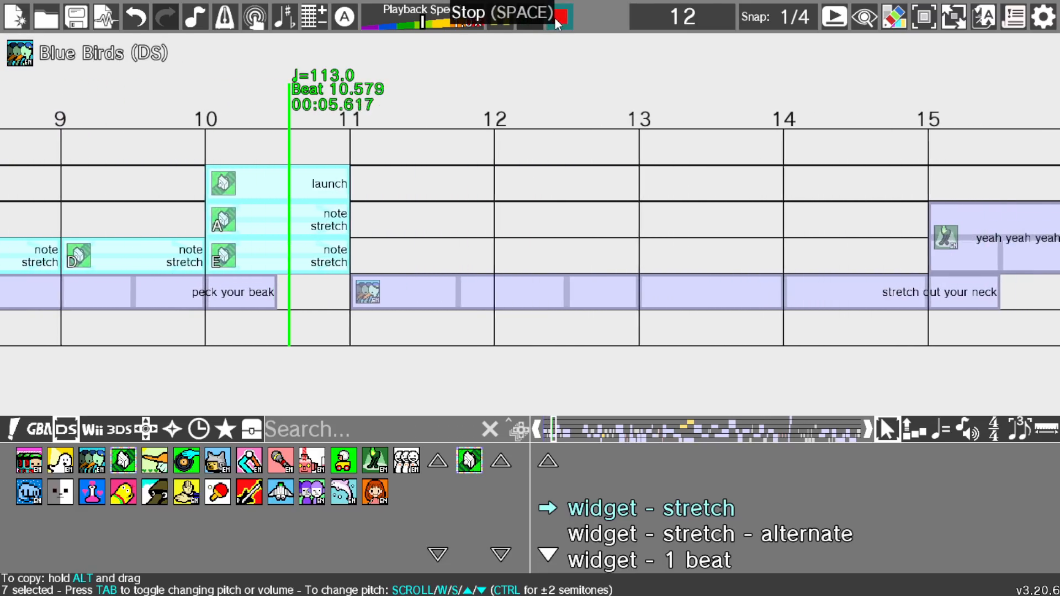
click(555, 18)
key(a)
key(d)
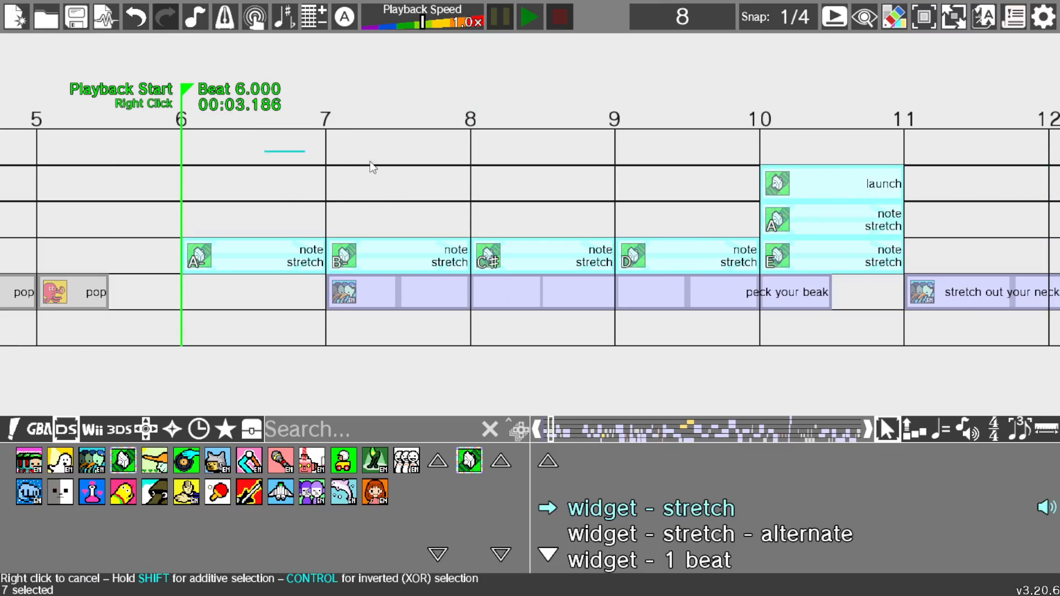
drag(372, 166, 878, 262)
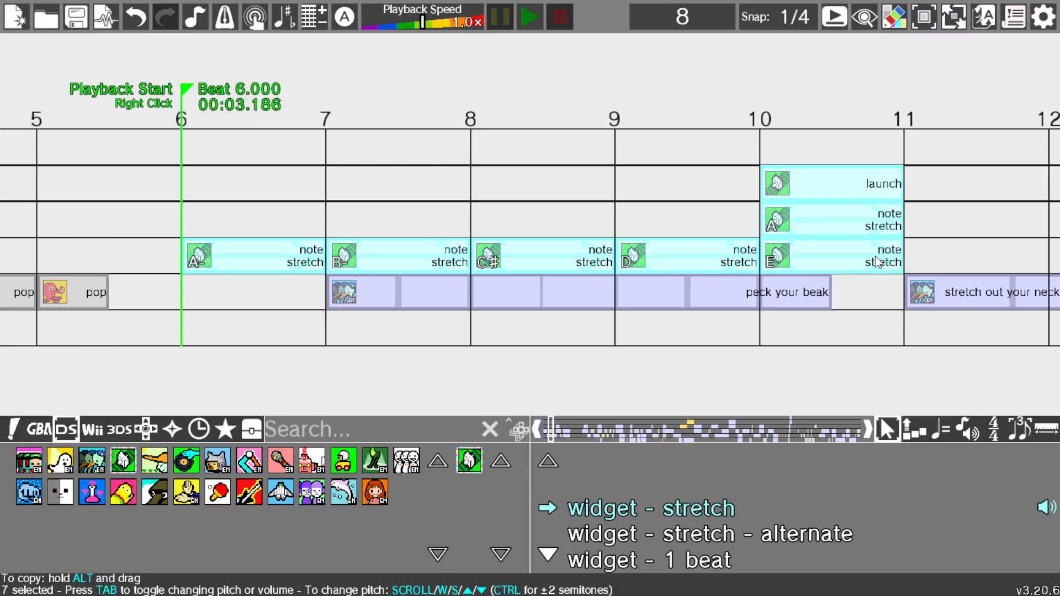
Step: Delete the seven selected widget cues from the timeline
key(Delete)
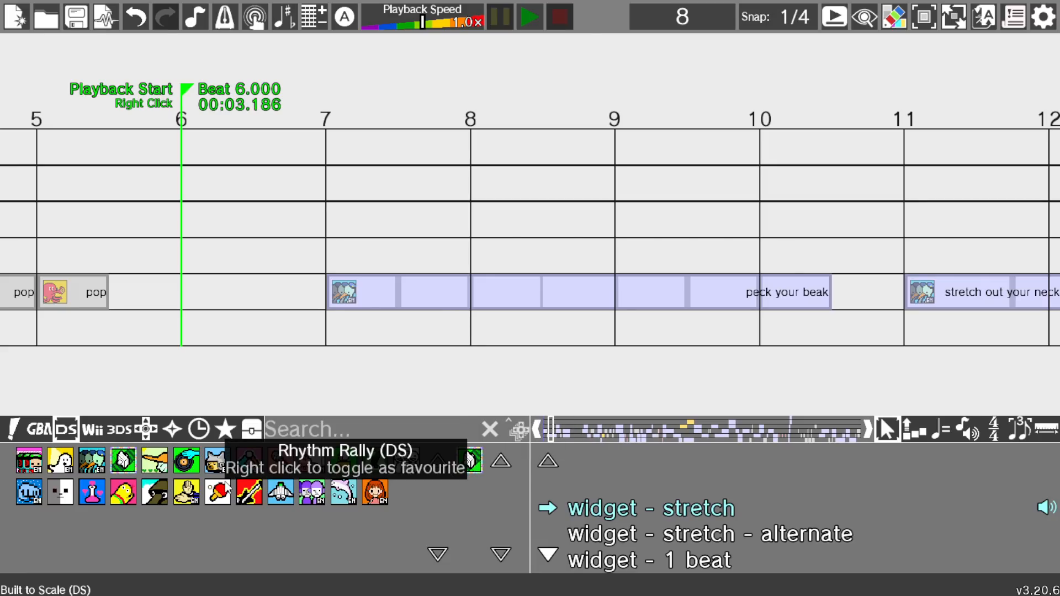
Step: Switch to the Tempo Change tool and examine the tempo marker at the beginning of the timeline
click(946, 438)
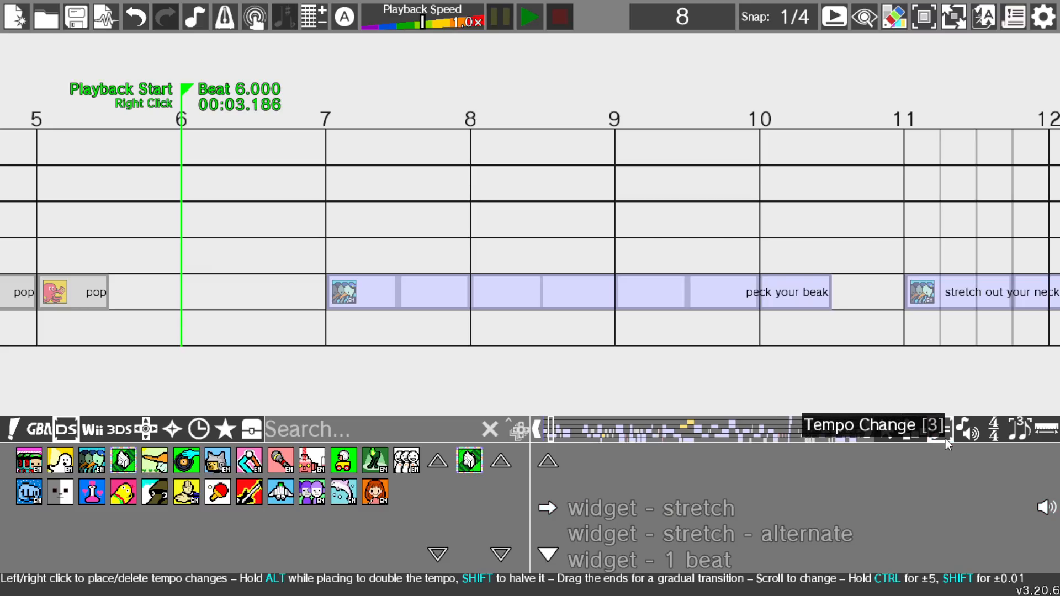
key(Left)
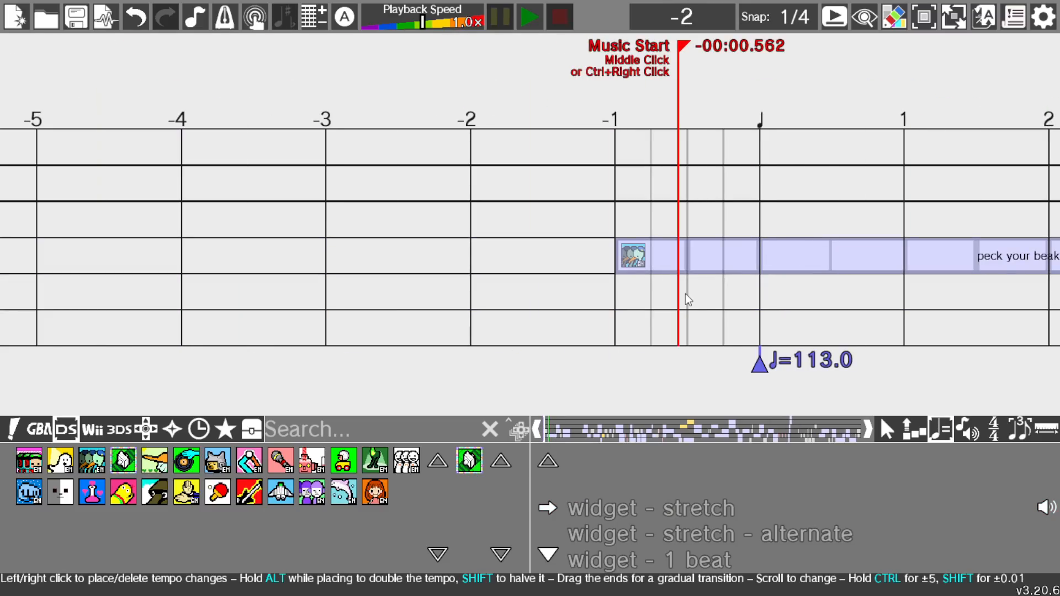
key(Right)
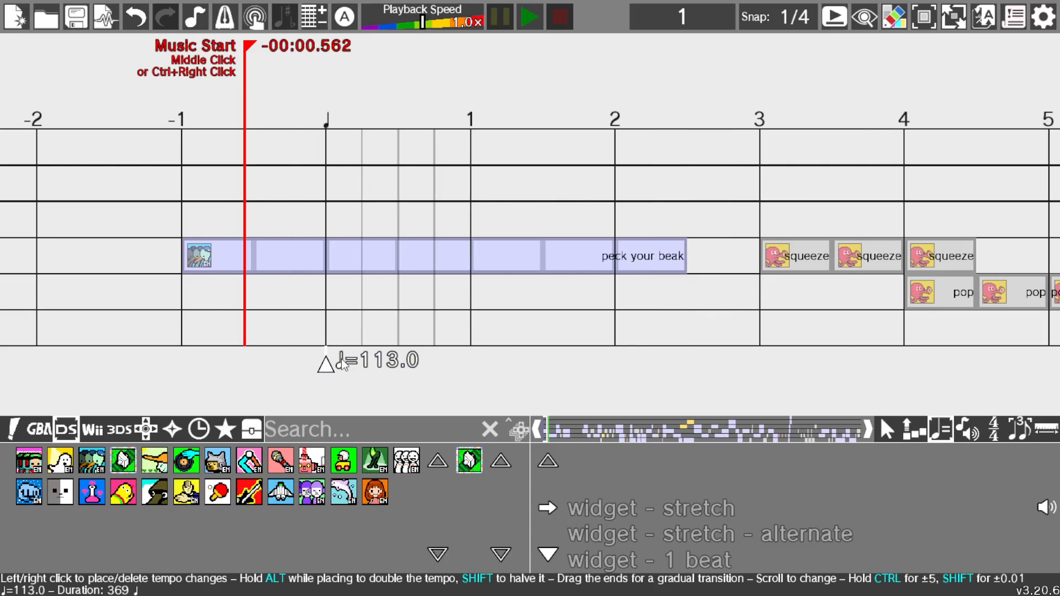
key(Right)
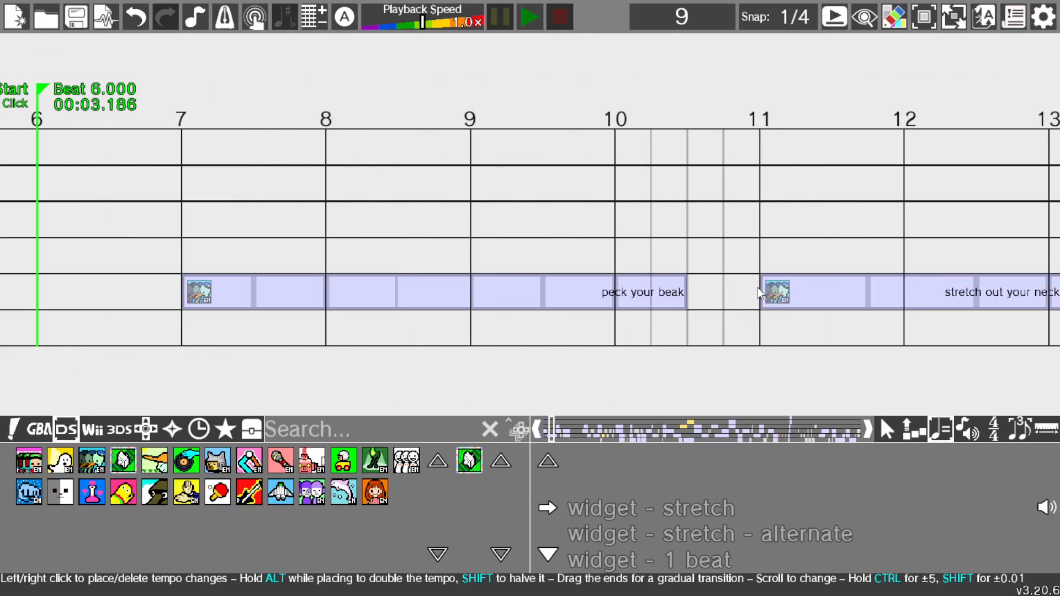
drag(562, 426, 513, 453)
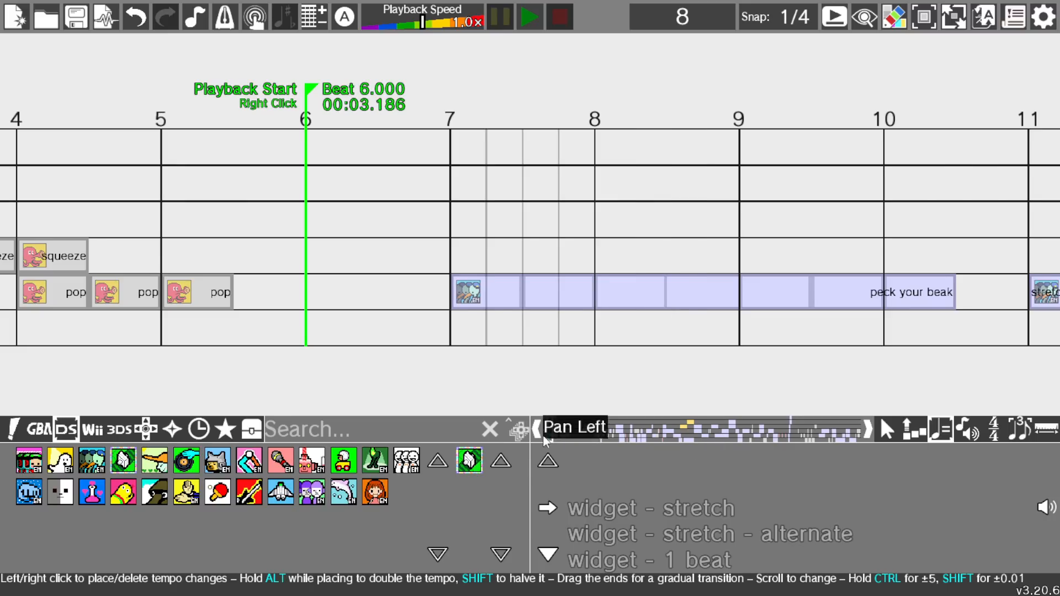
mouse_move(549, 426)
mouse_down()
mouse_move(565, 425)
mouse_move(538, 439)
mouse_up()
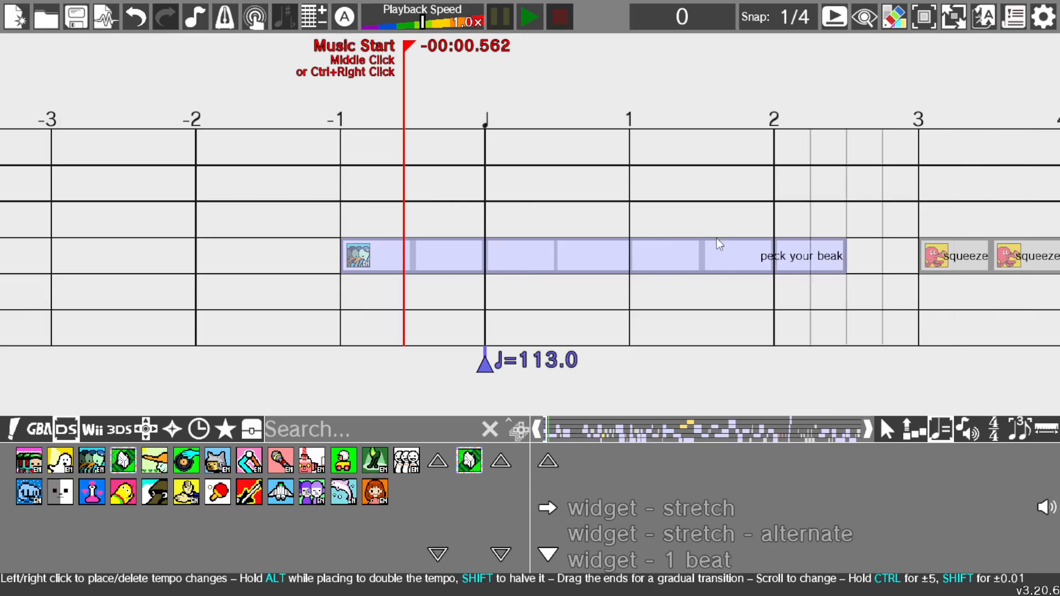
Step: Look through the music volume, time signature and swing tools one after another, and return to the selection tool
click(967, 429)
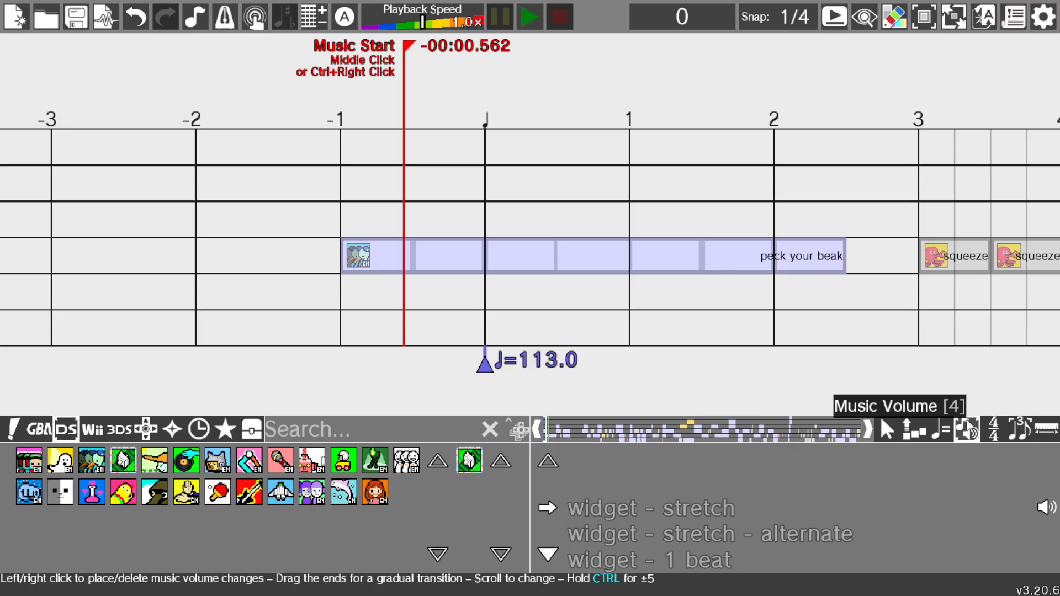
click(995, 429)
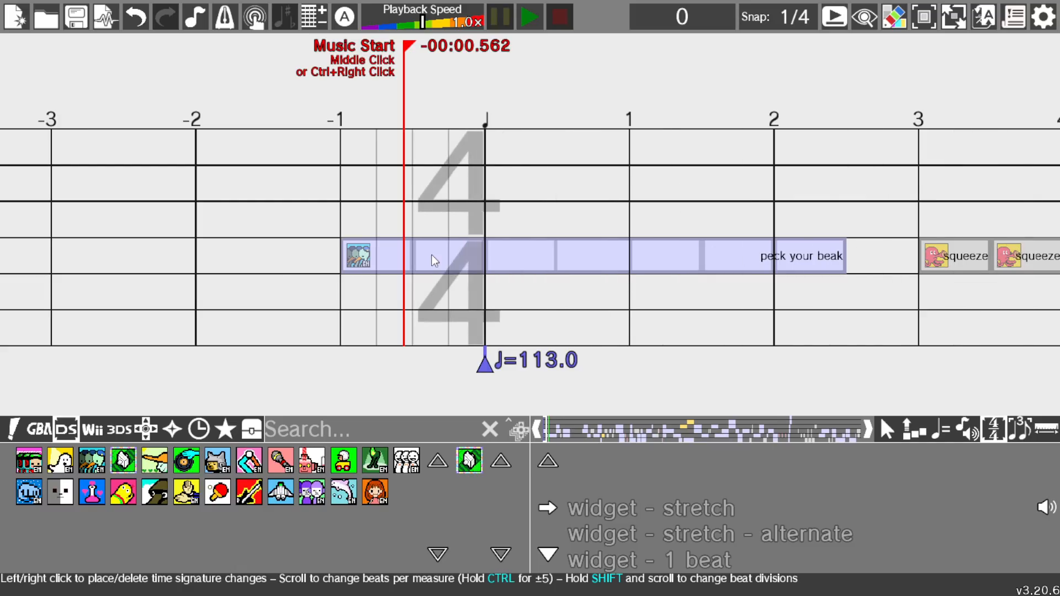
click(1021, 436)
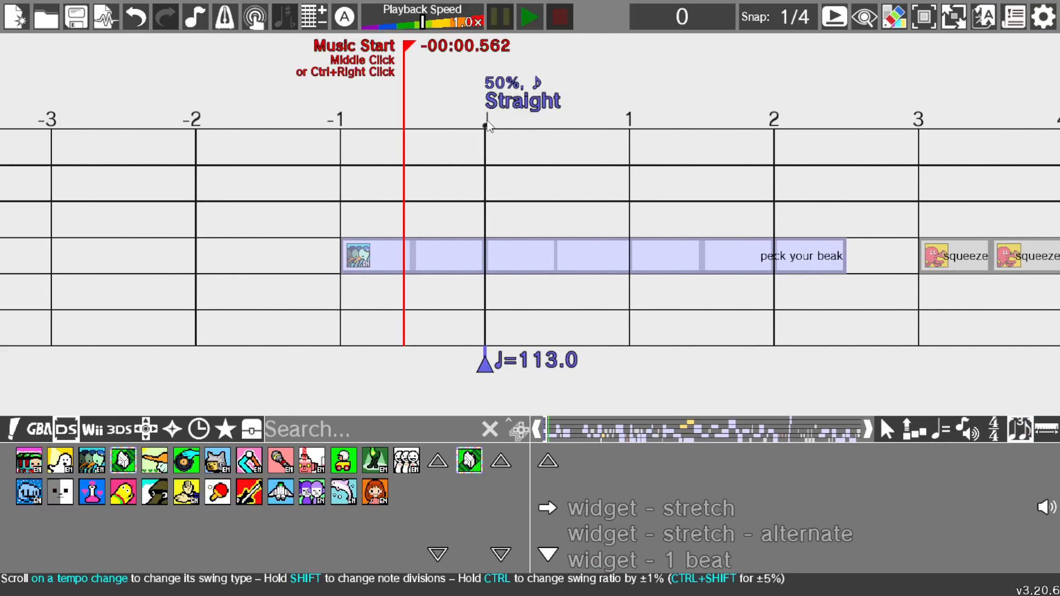
click(887, 429)
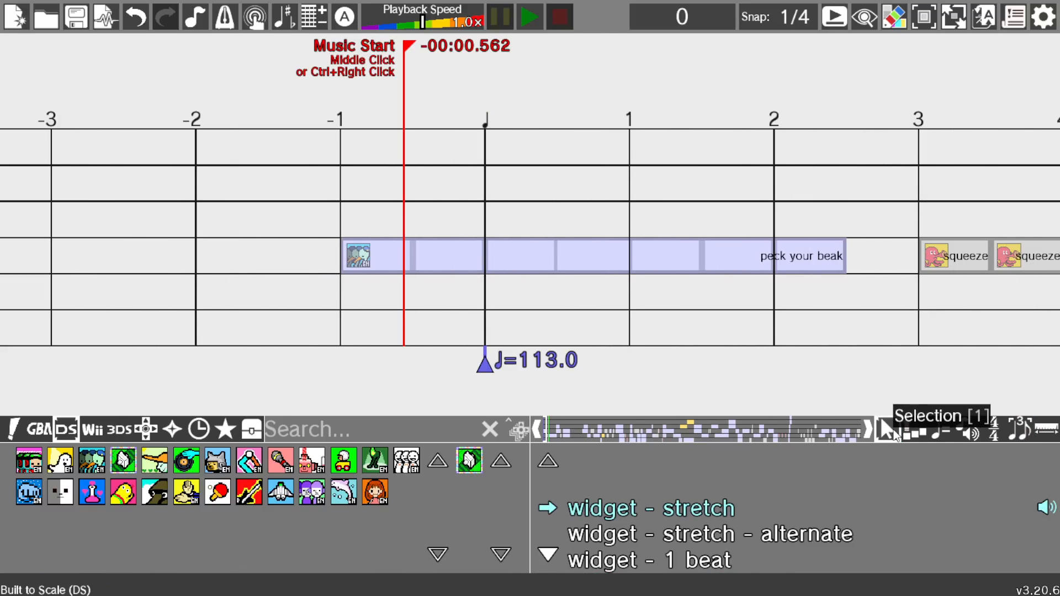
Step: Measure a horizontal distance across the first beats of the timeline with the ruler tool, and return to the selection tool
click(1050, 436)
scroll(680, 516, down, 2)
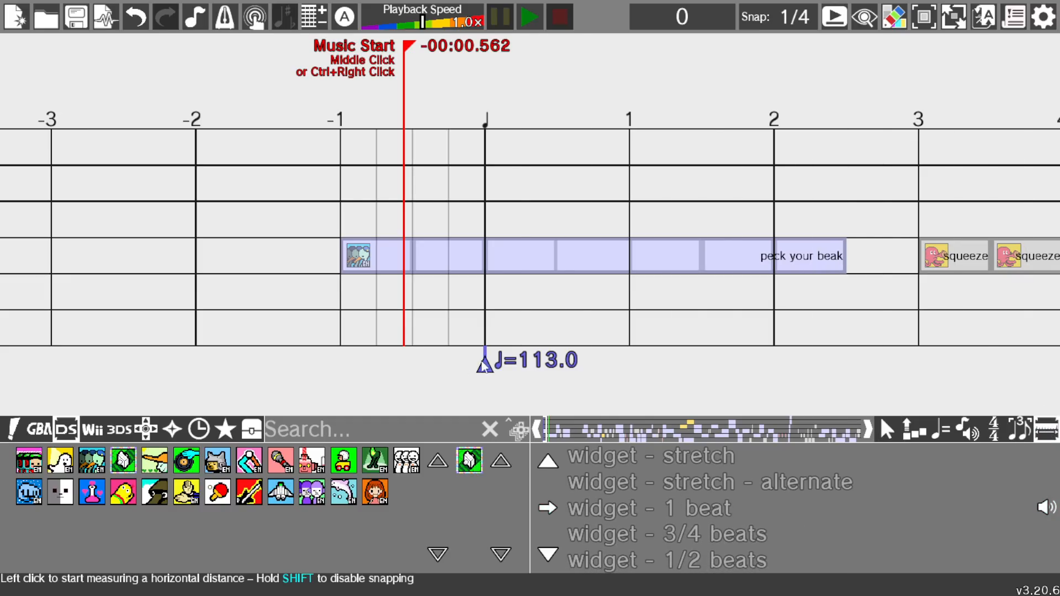
drag(688, 174, 155, 192)
drag(91, 204, 93, 204)
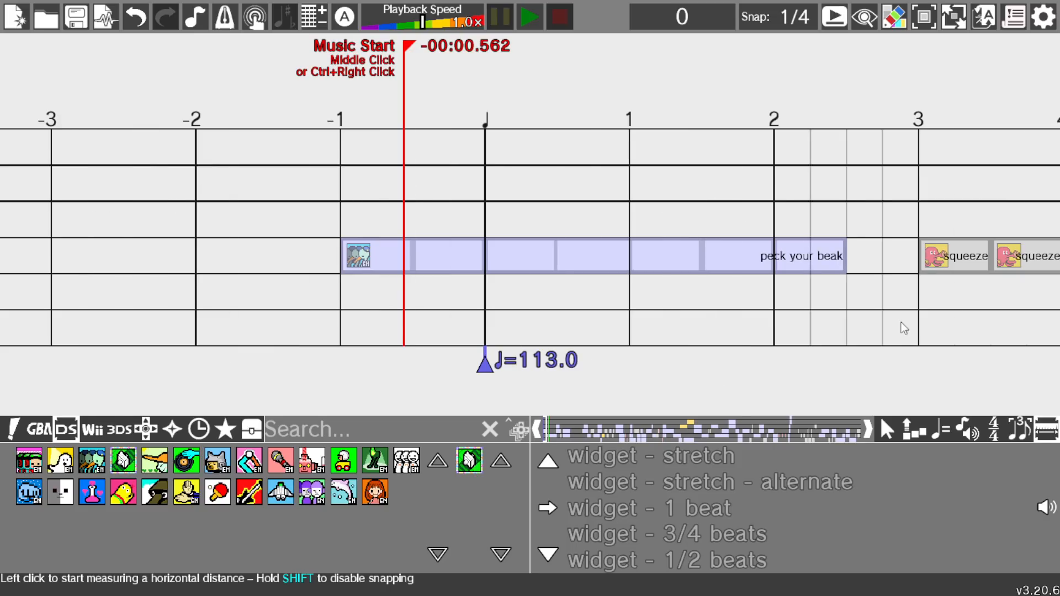
click(888, 431)
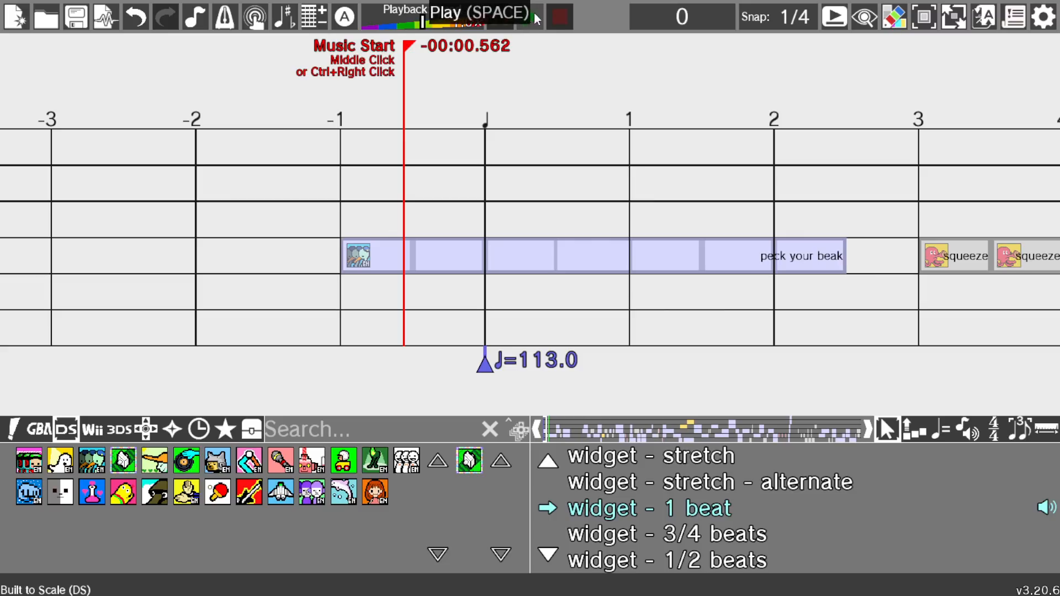
Step: Set the playback start to beat -1 and play the remix from there
right_click(340, 117)
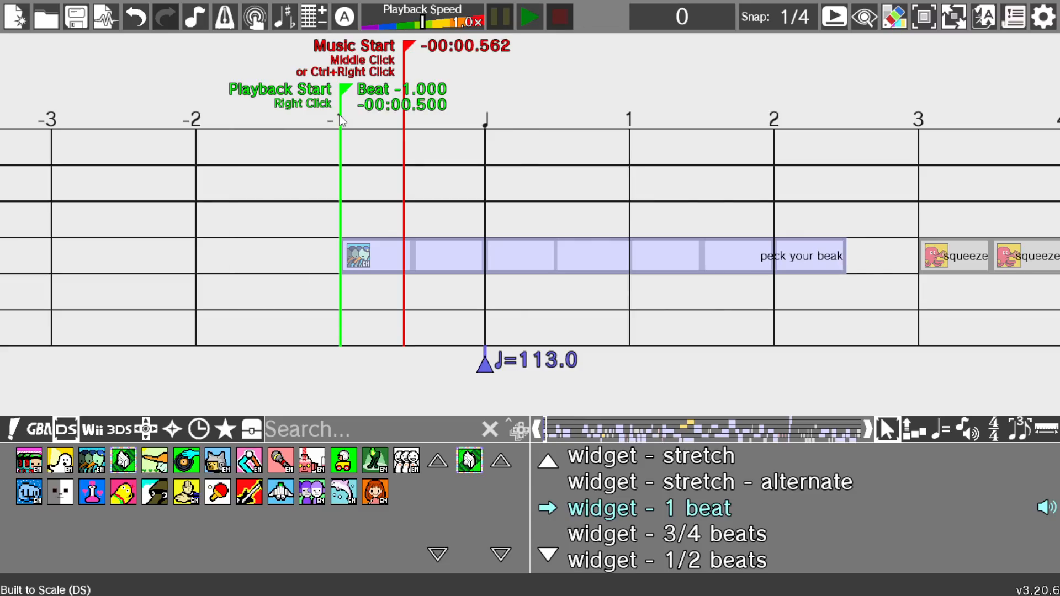
click(529, 16)
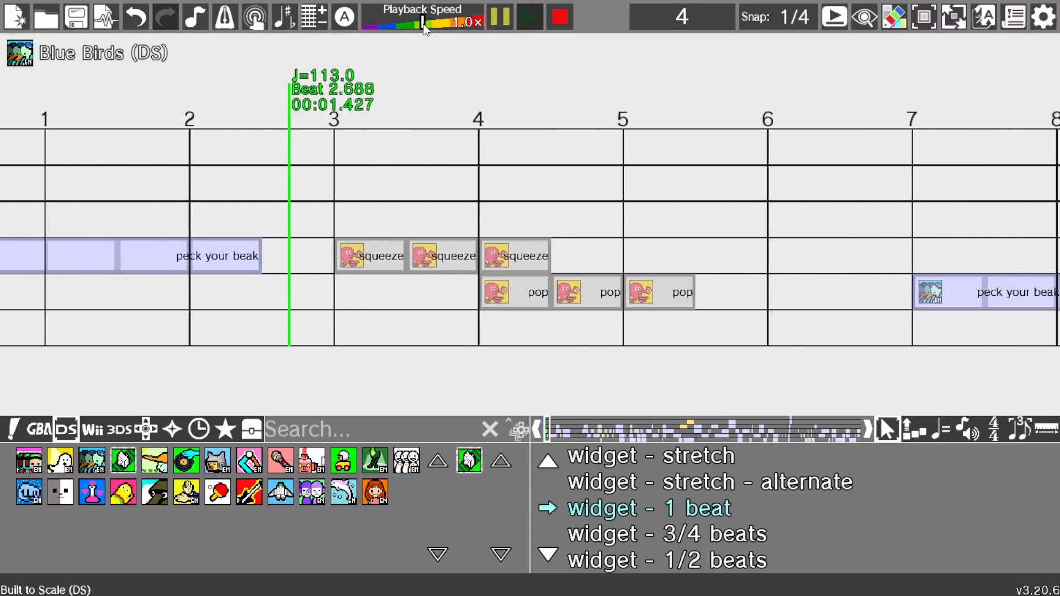
Step: Raise the playback speed to 2.25× and 4.0× while the remix plays, stop it, and replay it at 4.0×
drag(423, 28, 448, 19)
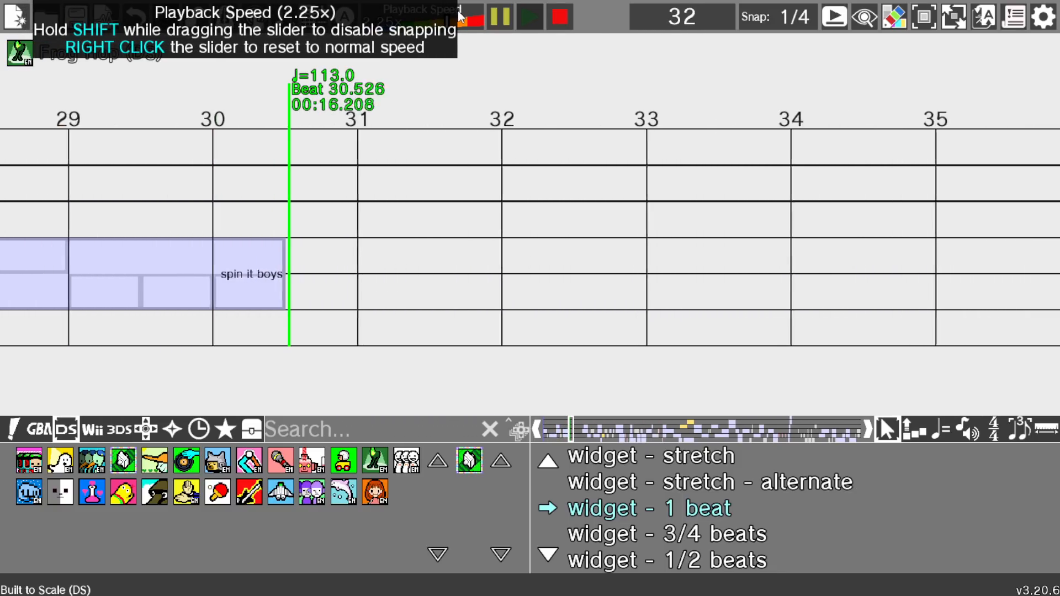
drag(451, 21, 478, 25)
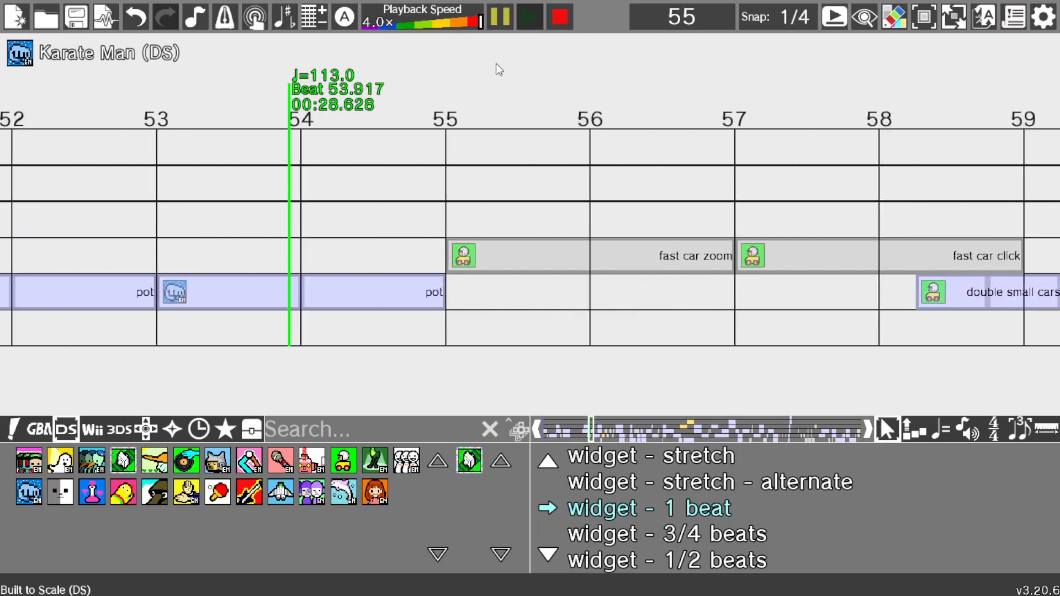
click(561, 21)
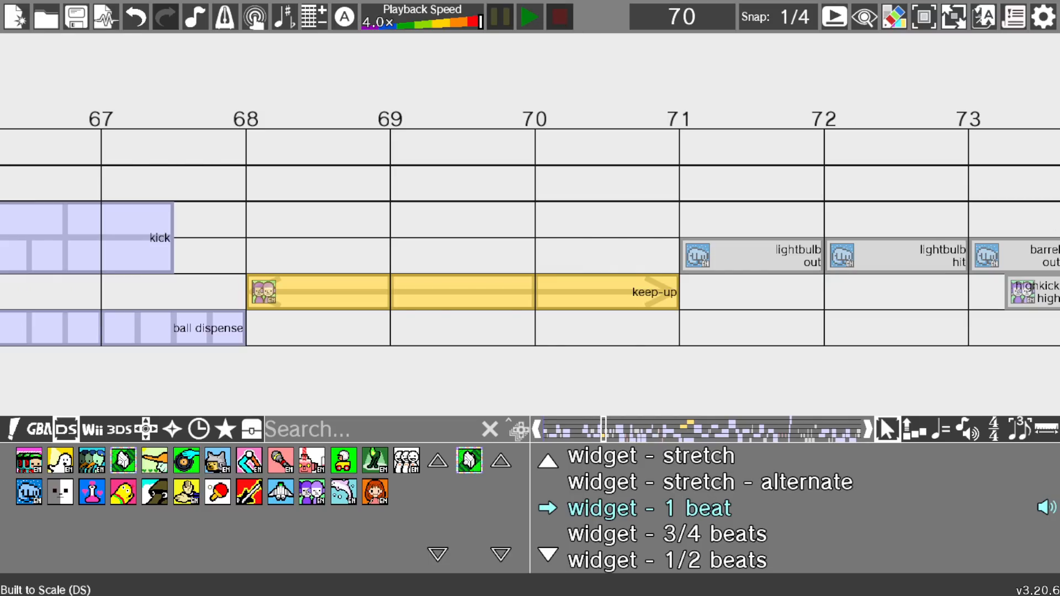
key(space)
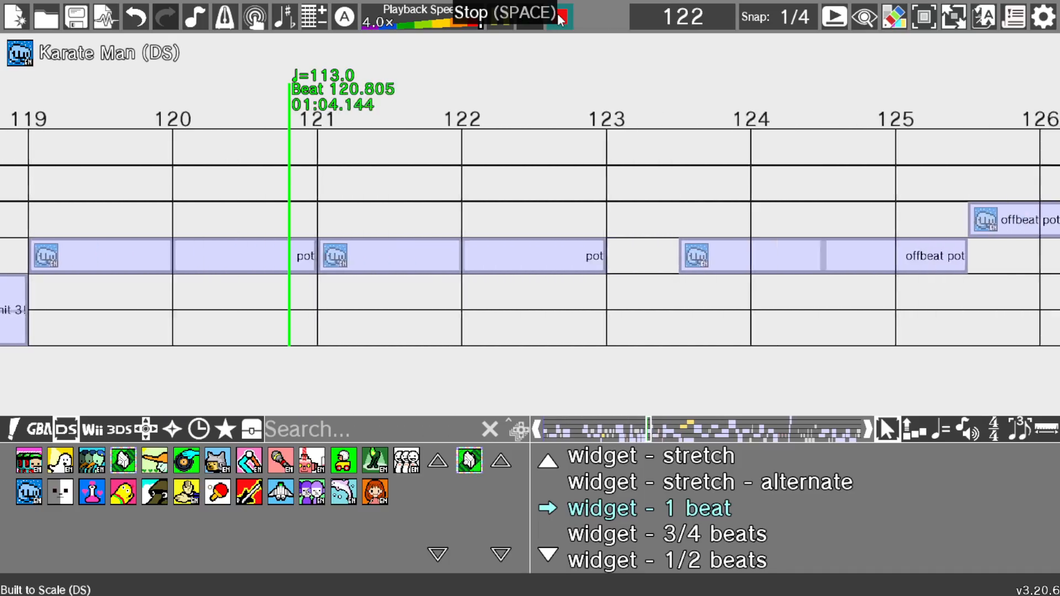
click(560, 16)
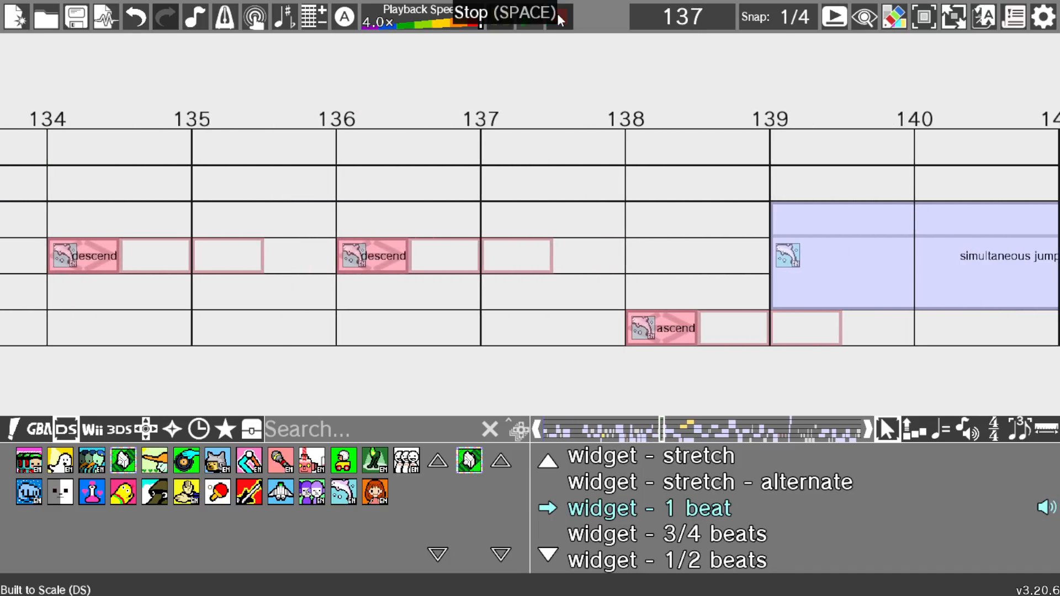
Step: Play the remix slowed to 0.25×, and raise the playback speed in stages to 0.45×, 0.7×, 0.85× and 0.95×
click(369, 22)
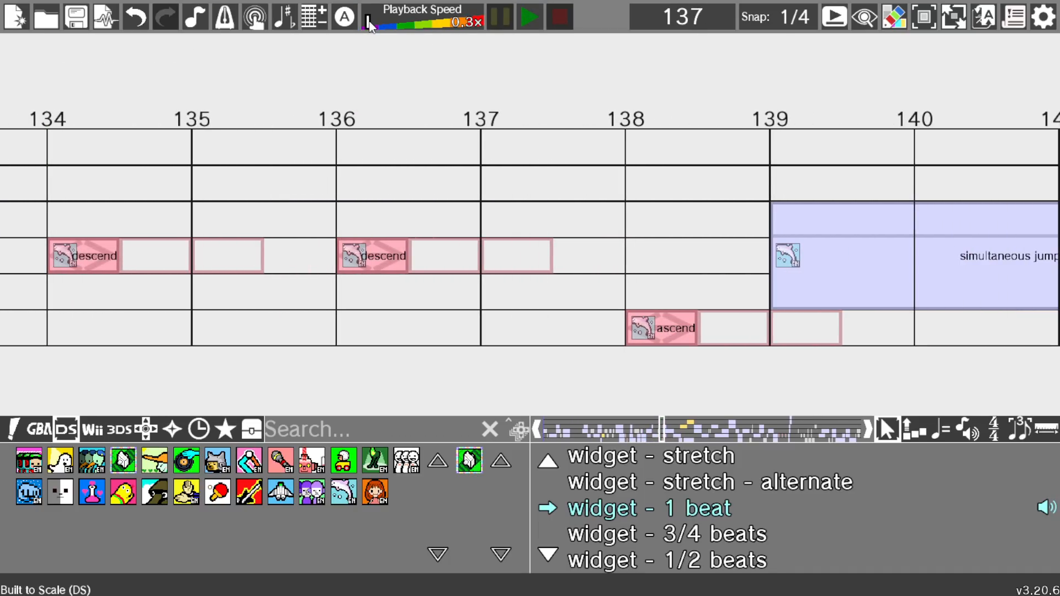
click(530, 17)
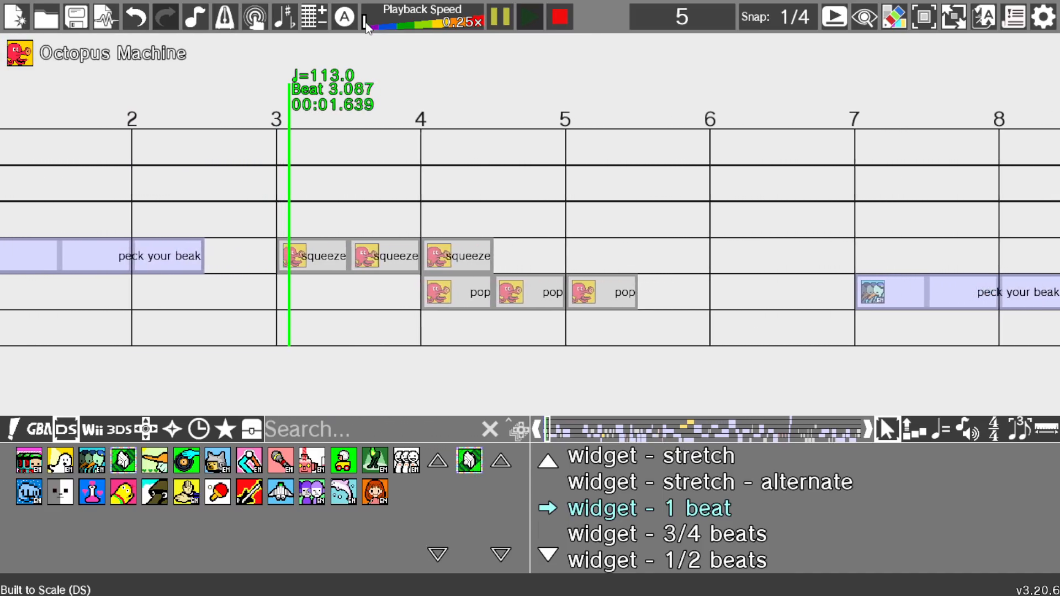
drag(366, 25, 380, 25)
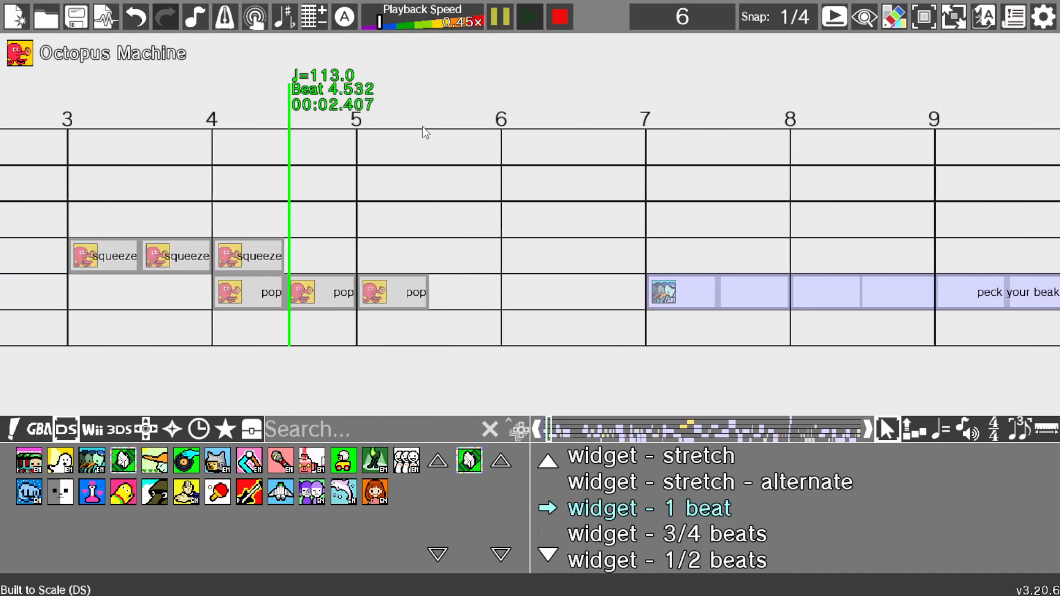
drag(381, 22, 400, 18)
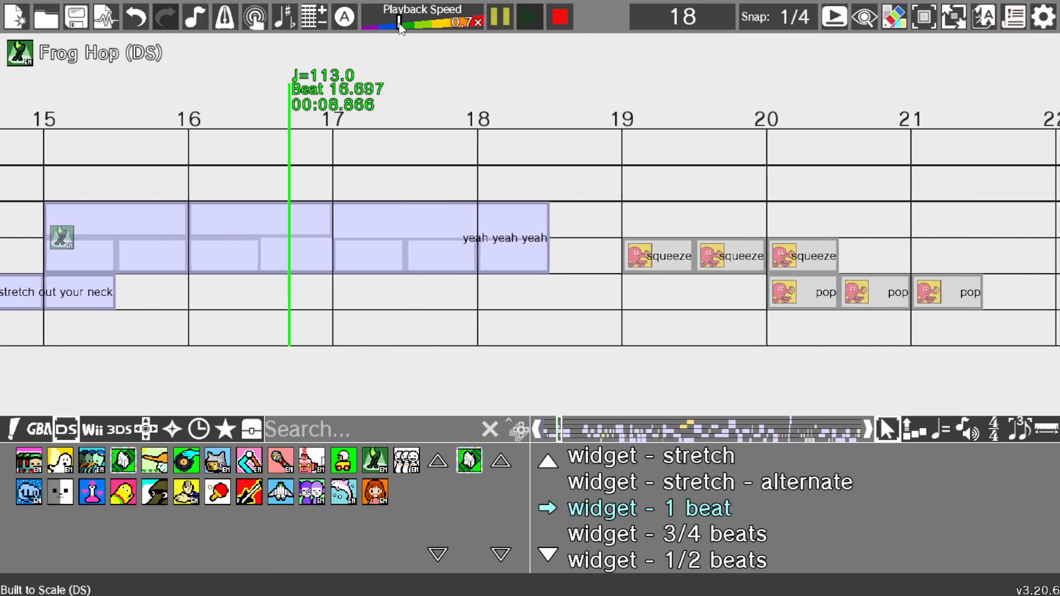
drag(403, 23, 411, 28)
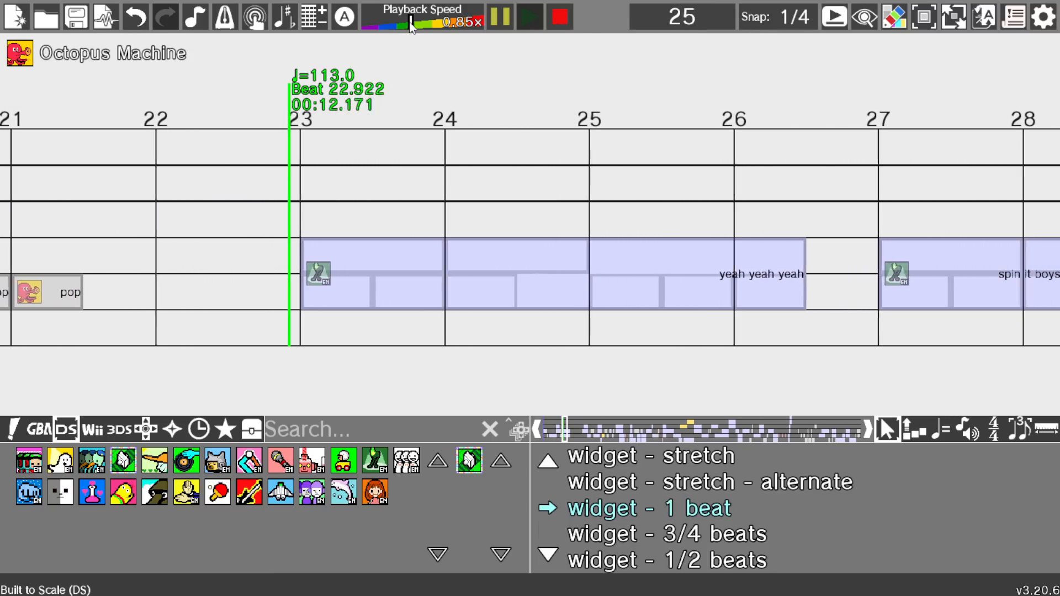
drag(412, 23, 419, 22)
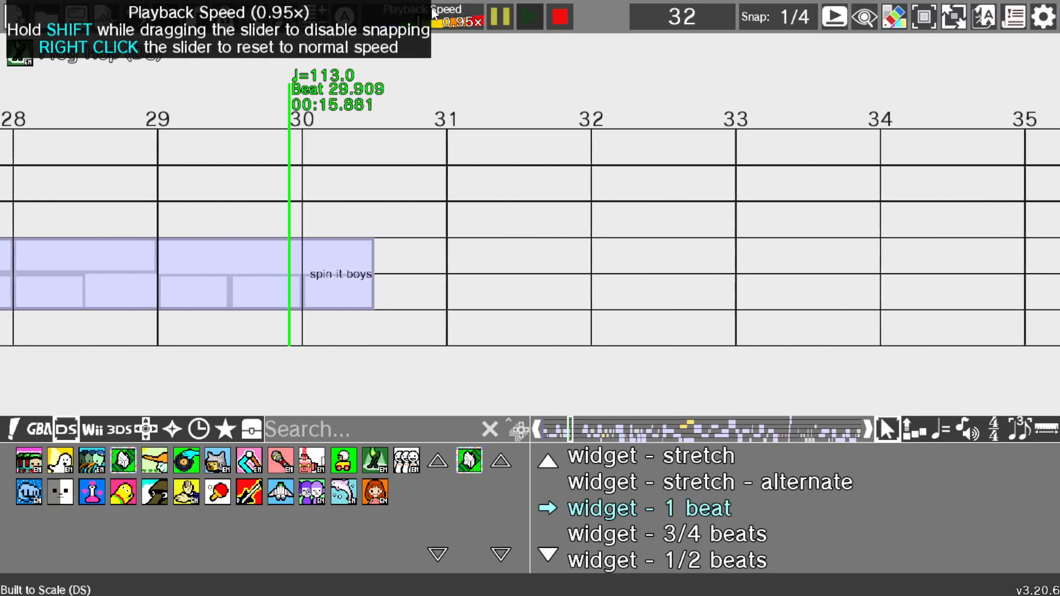
Step: Reset the playback speed to 1.0×, stop the remix, and return to the beginning of the timeline
right_click(431, 14)
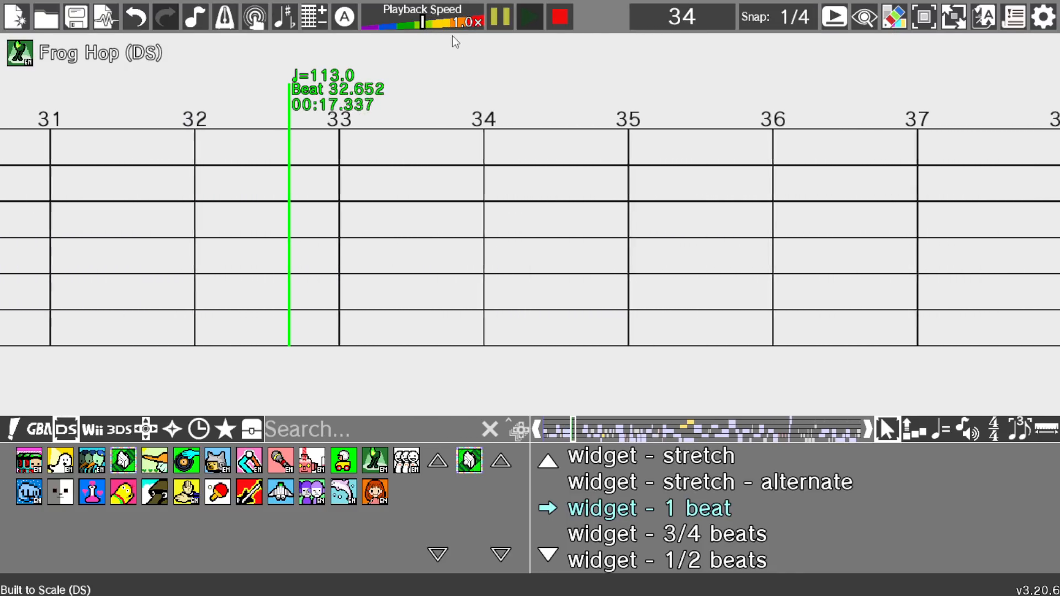
click(560, 17)
scroll(481, 246, up, 15)
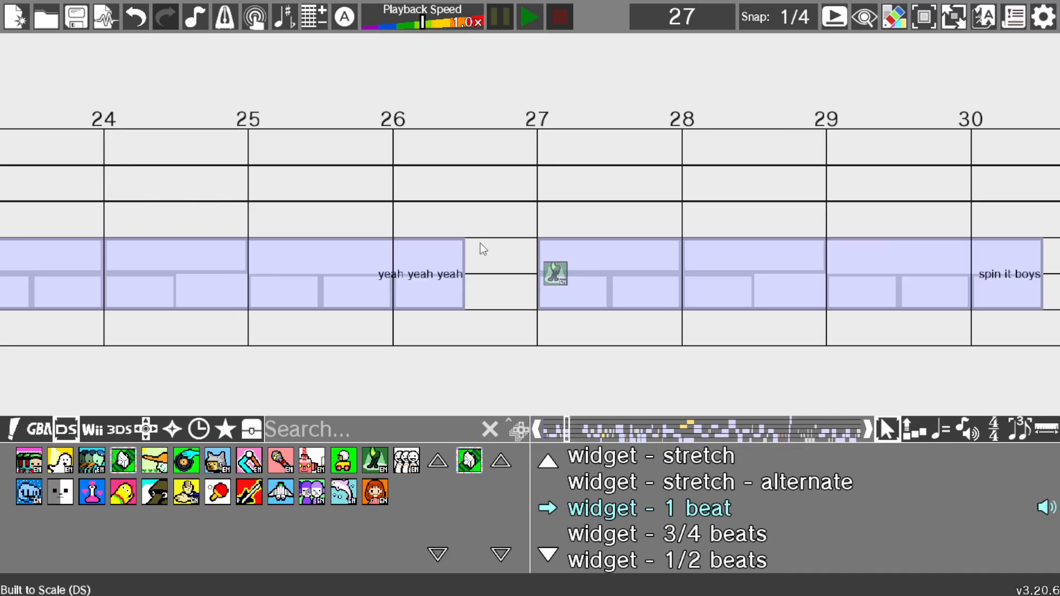
scroll(520, 309, up, 8)
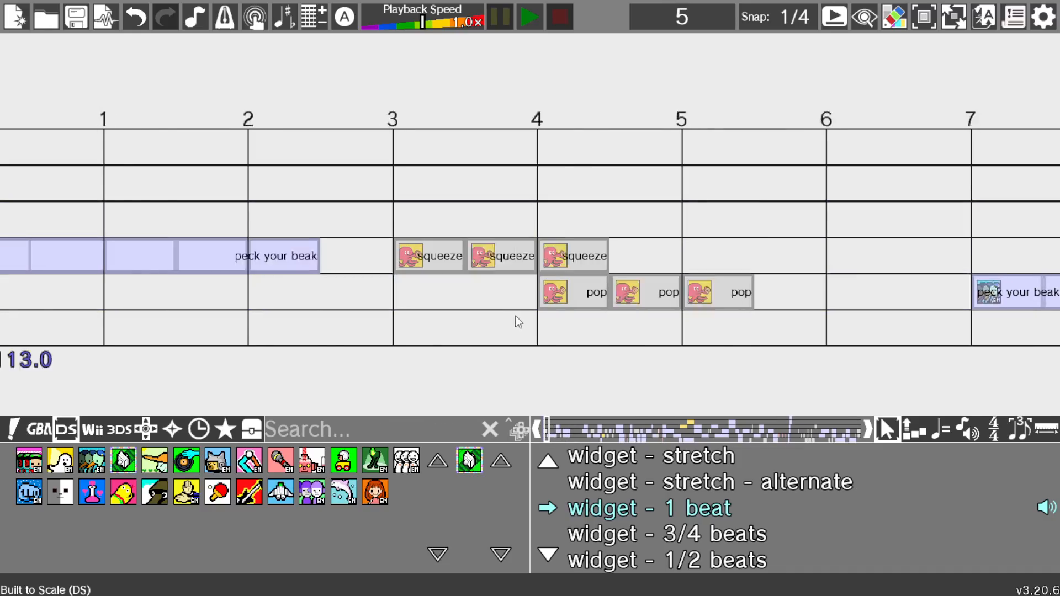
scroll(506, 305, down, 1)
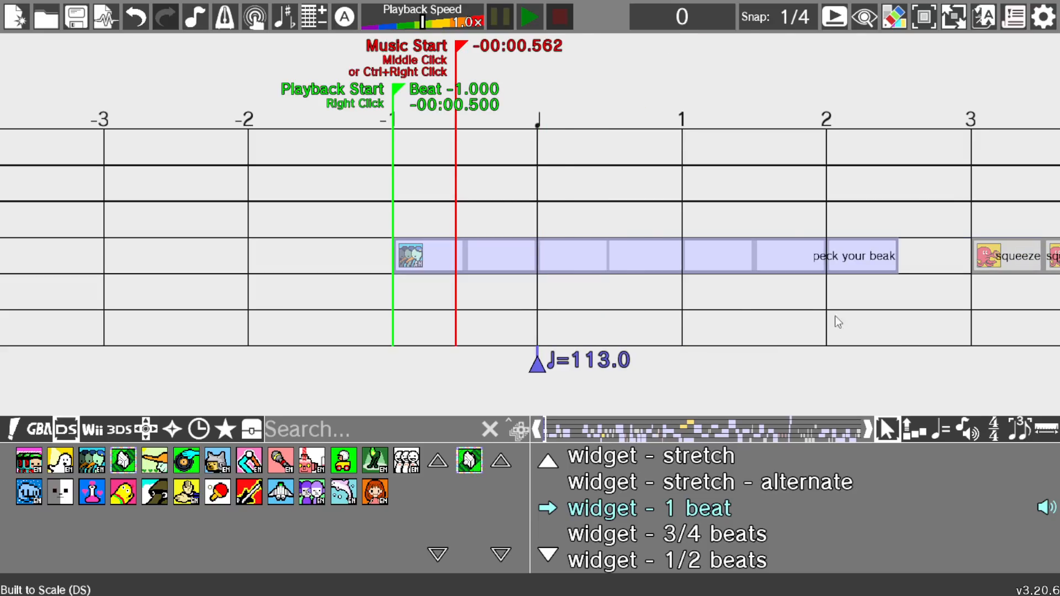
Step: Increase the track size to 7 and decrease it again, and toggle playalong mode on and off
click(314, 25)
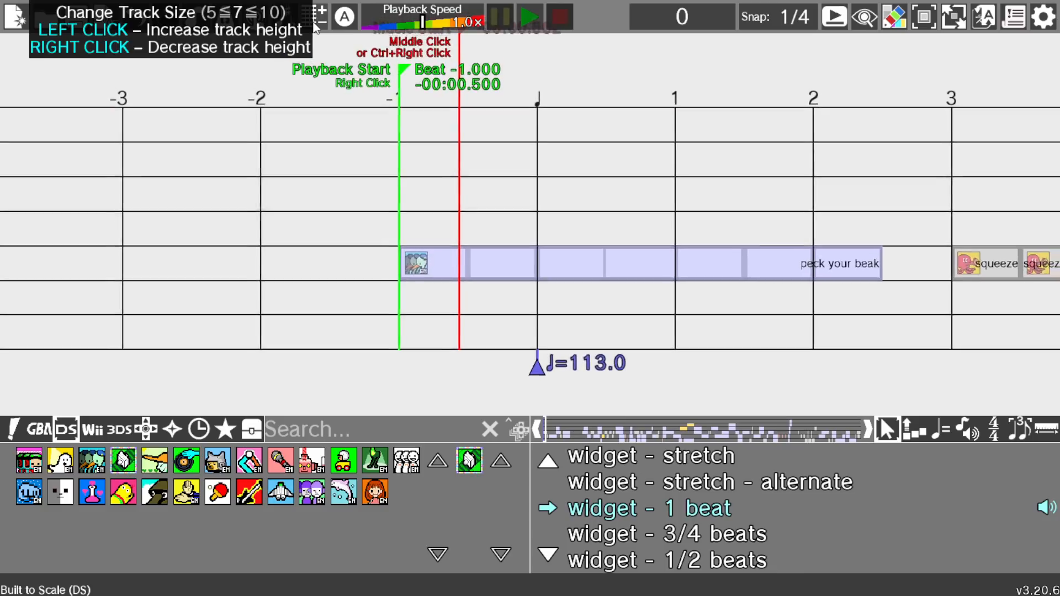
right_click(314, 25)
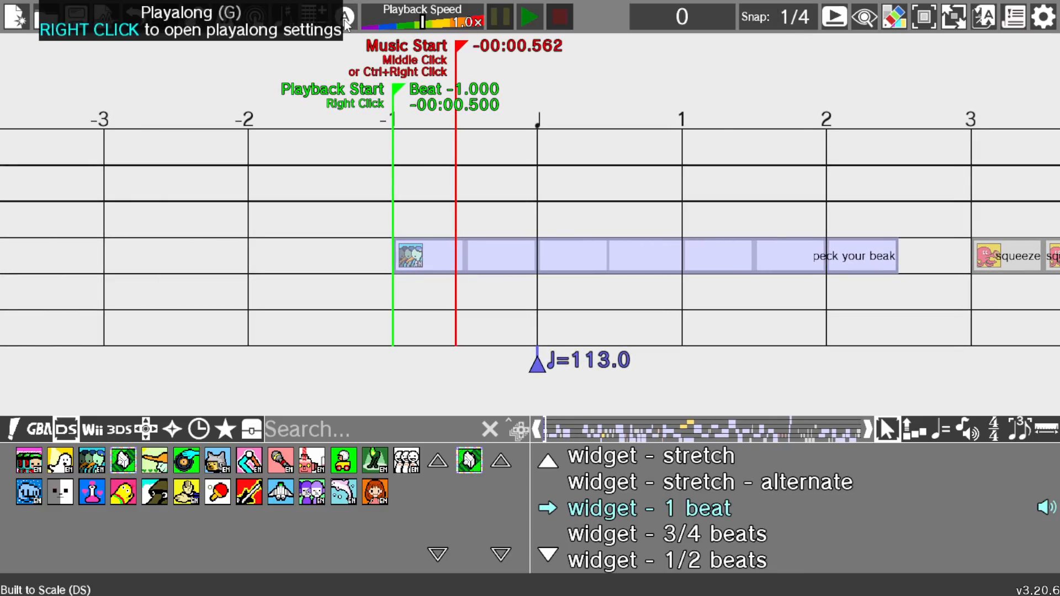
click(343, 20)
click(343, 20)
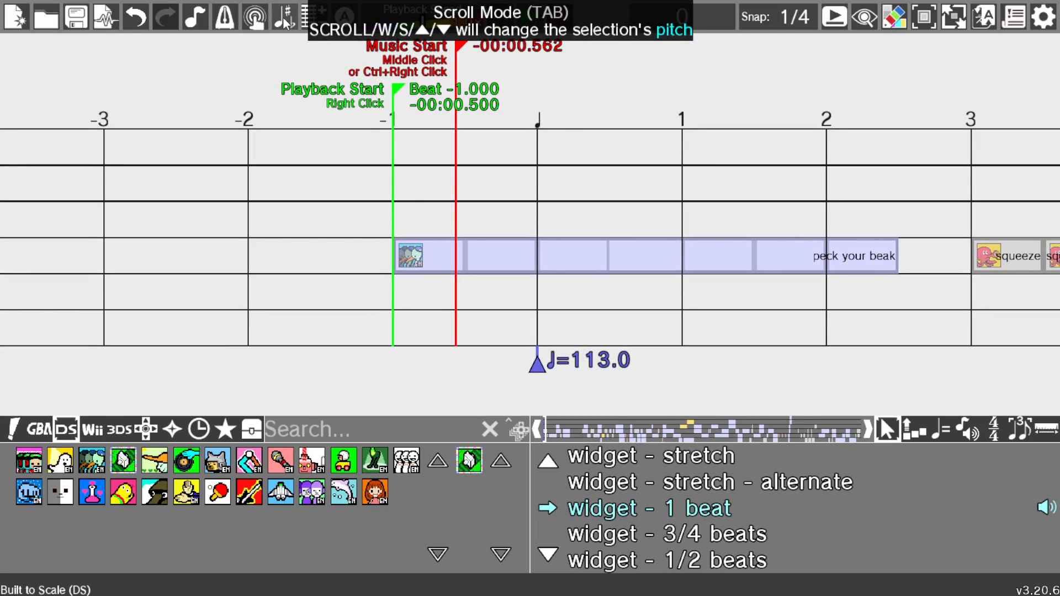
Step: Open the tap tempo tool, set the timeline snap to 1/32, and close the tool again
click(255, 22)
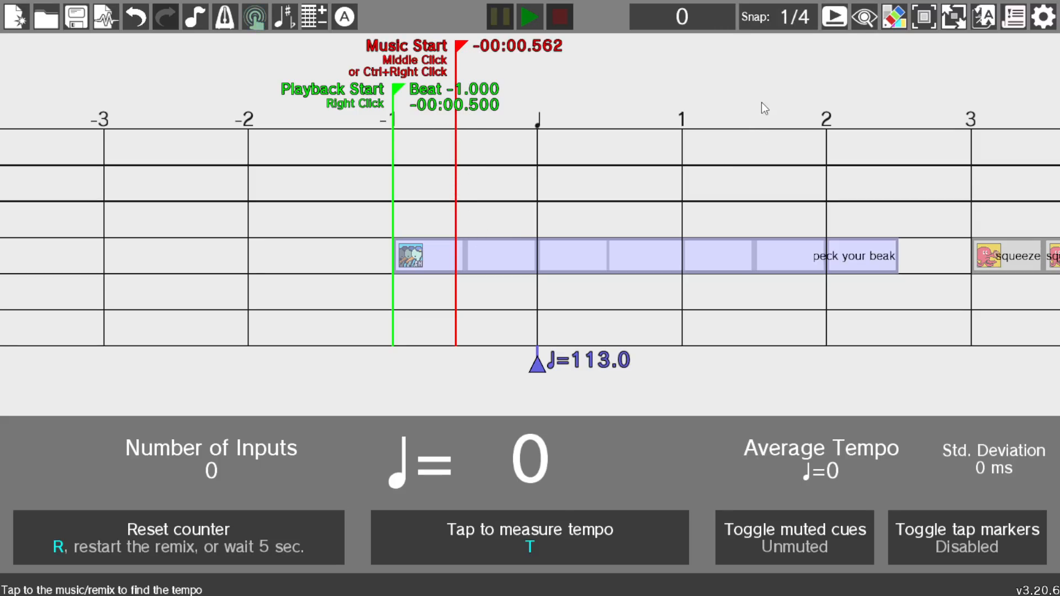
click(774, 20)
click(774, 20)
click(775, 21)
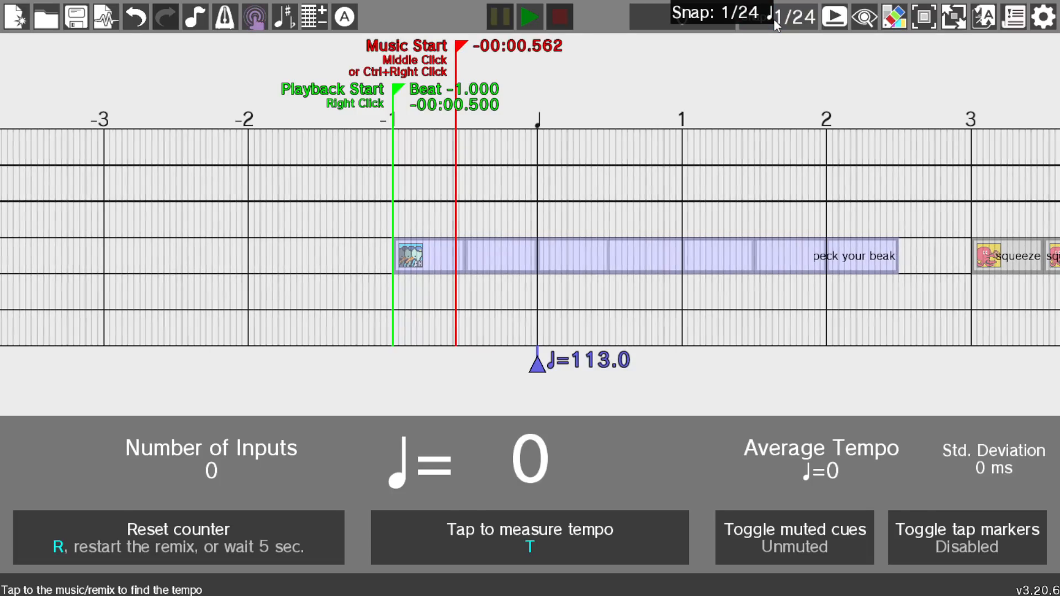
click(775, 21)
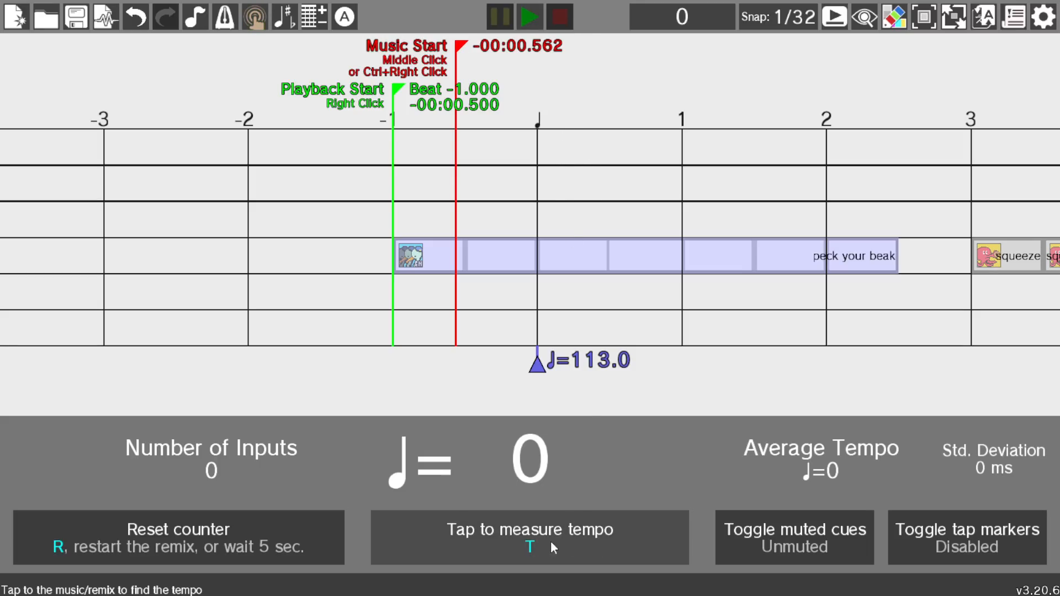
click(255, 20)
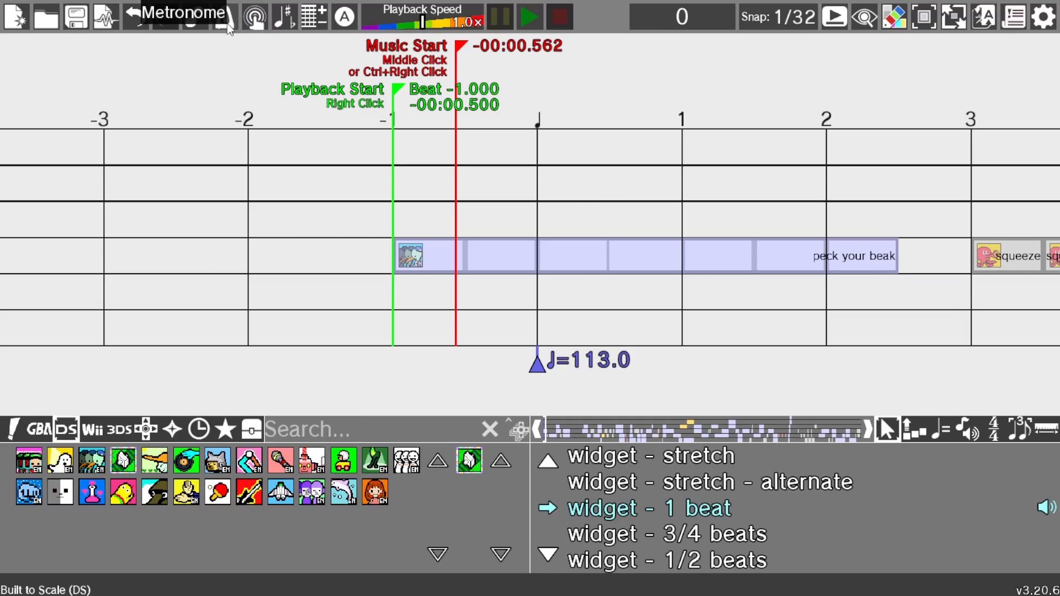
Step: Play the remix from its start to about beat 30, stop it, and return to the opening beats
click(529, 14)
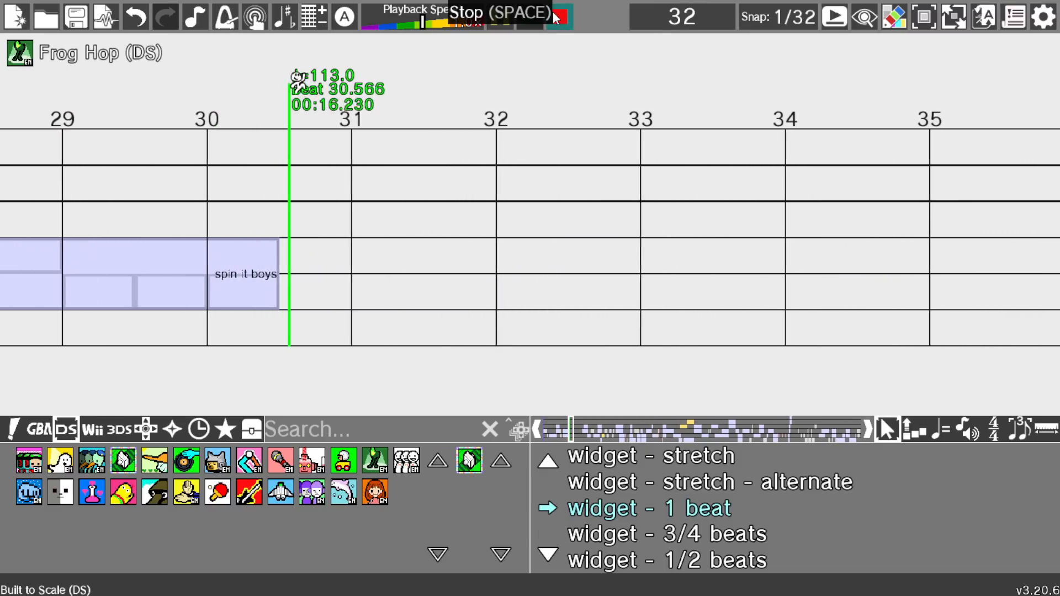
click(555, 16)
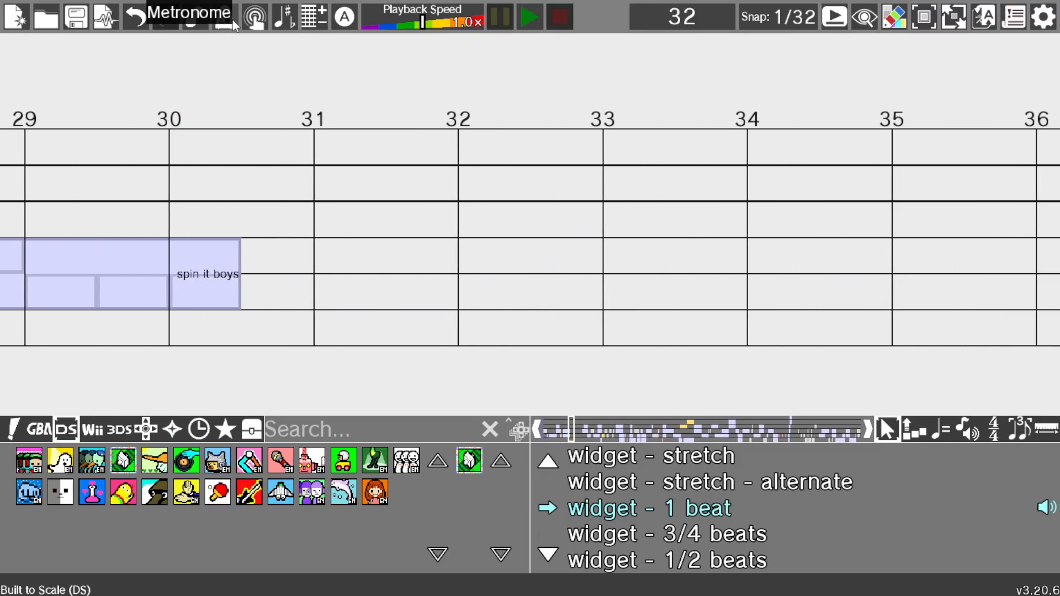
click(558, 432)
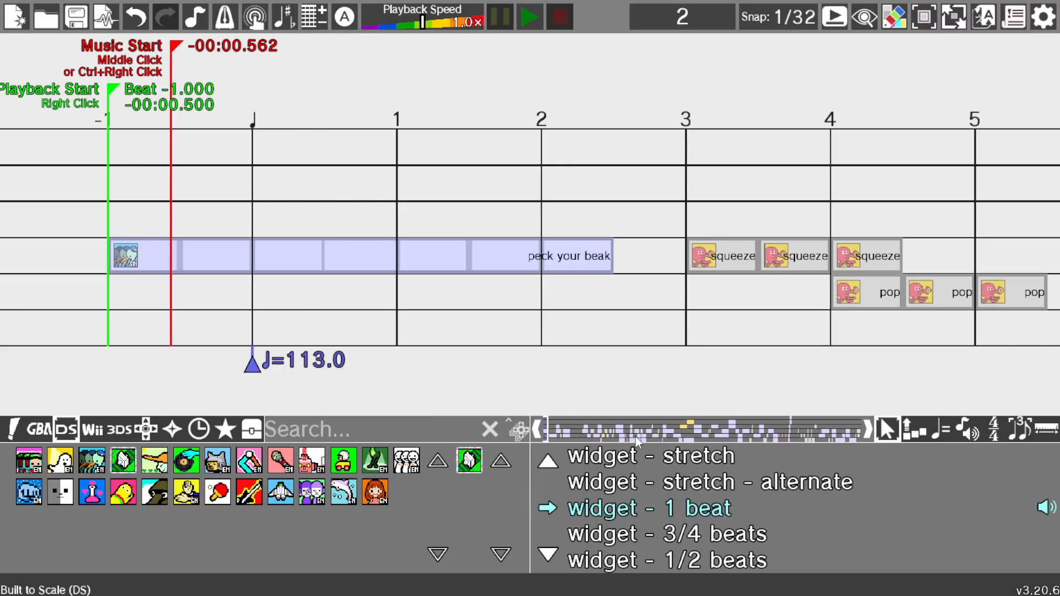
Step: Select the group of squeeze and pop cues between beats 19 and 22 together
click(554, 429)
drag(554, 431, 559, 428)
drag(682, 185, 1021, 302)
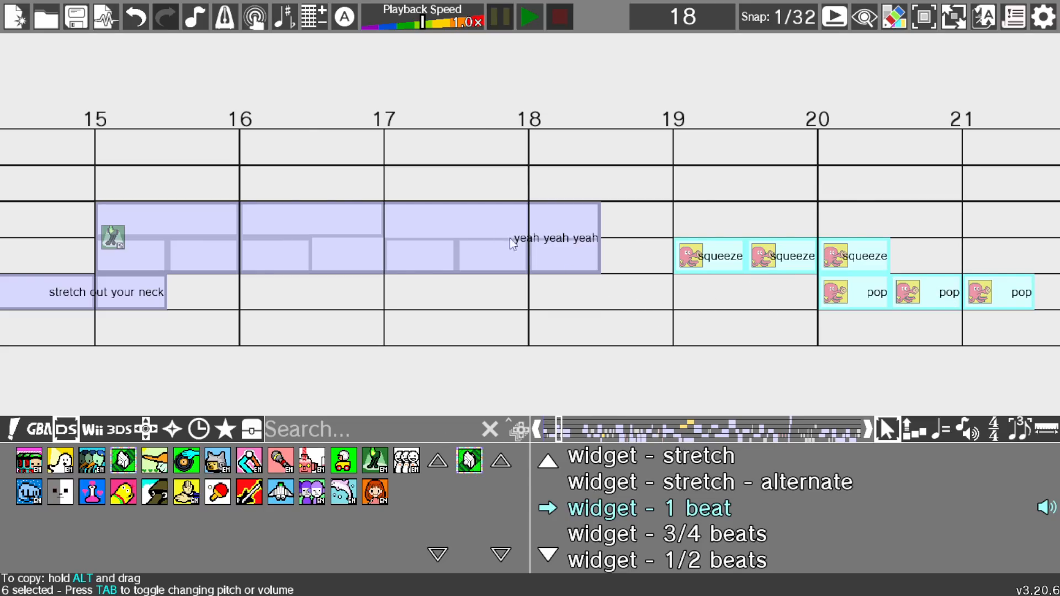
Step: Set the playback start to beat 28, play the remix to about beat 46, and stop it
key(Left)
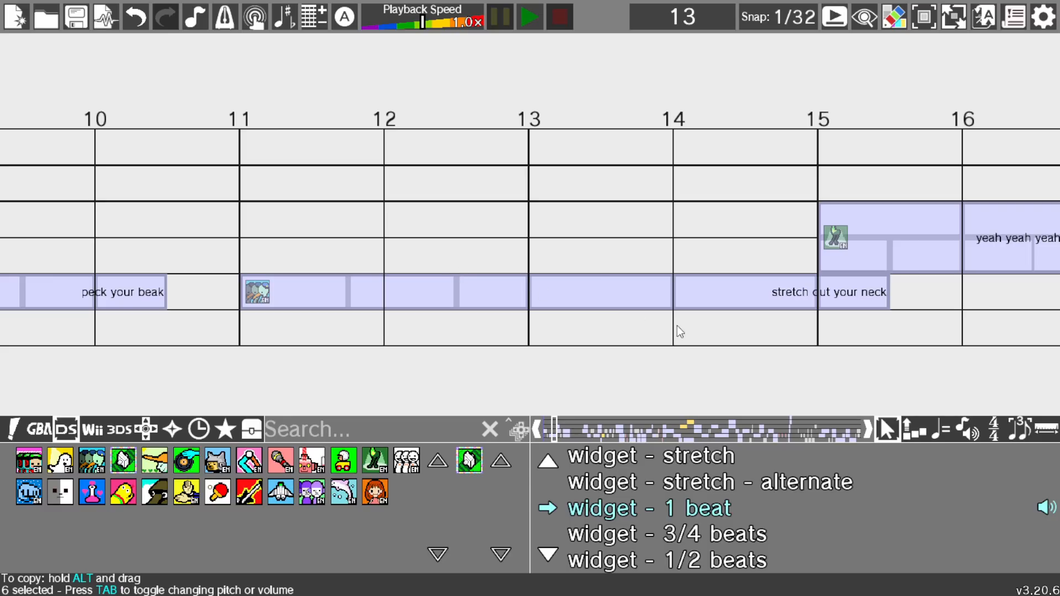
key(Right)
key(Right)
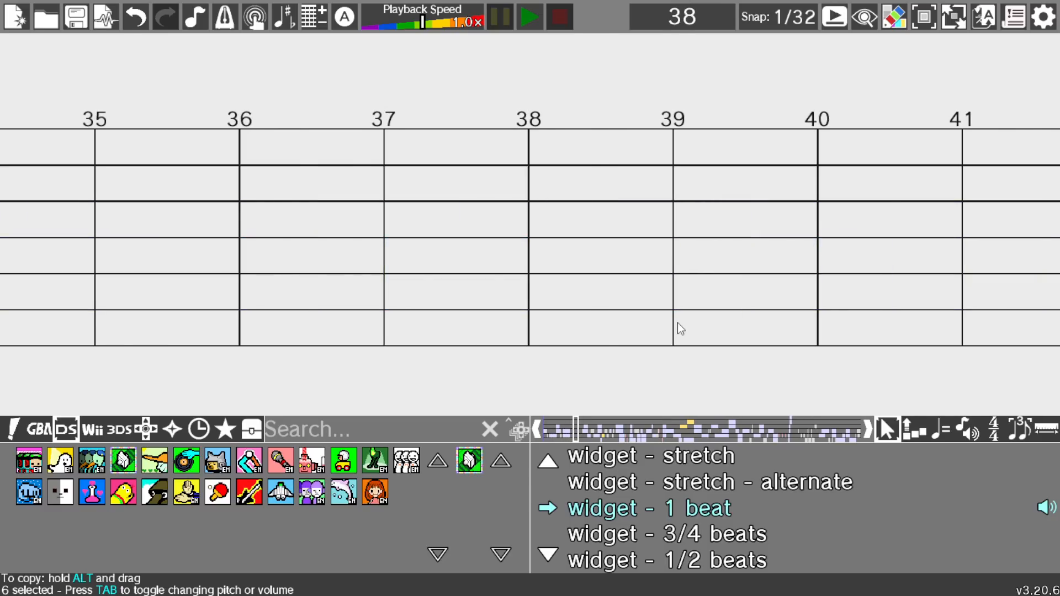
key(Left)
key(Left)
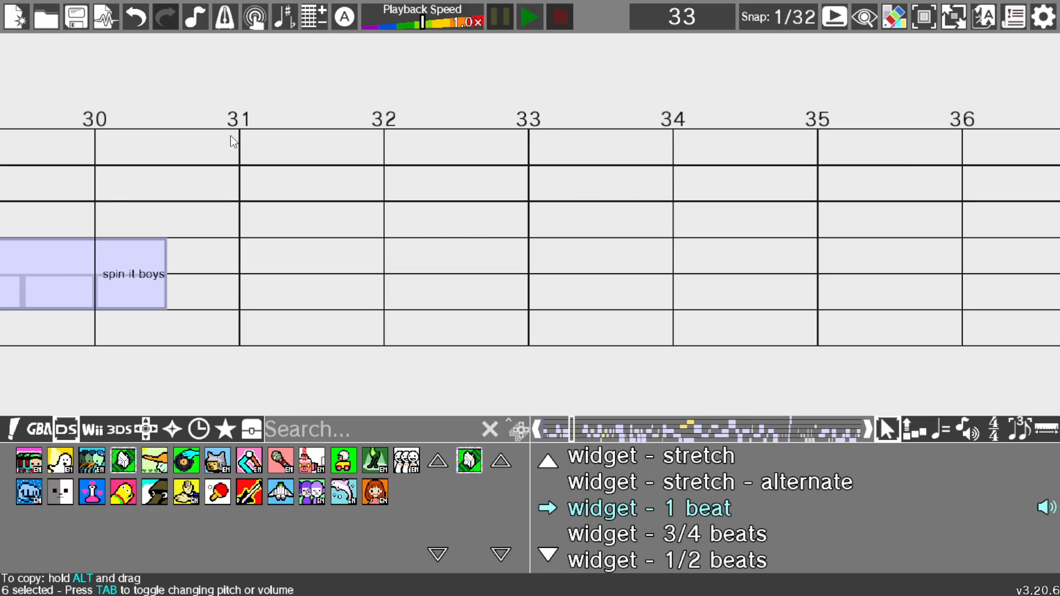
scroll(516, 277, right, 16)
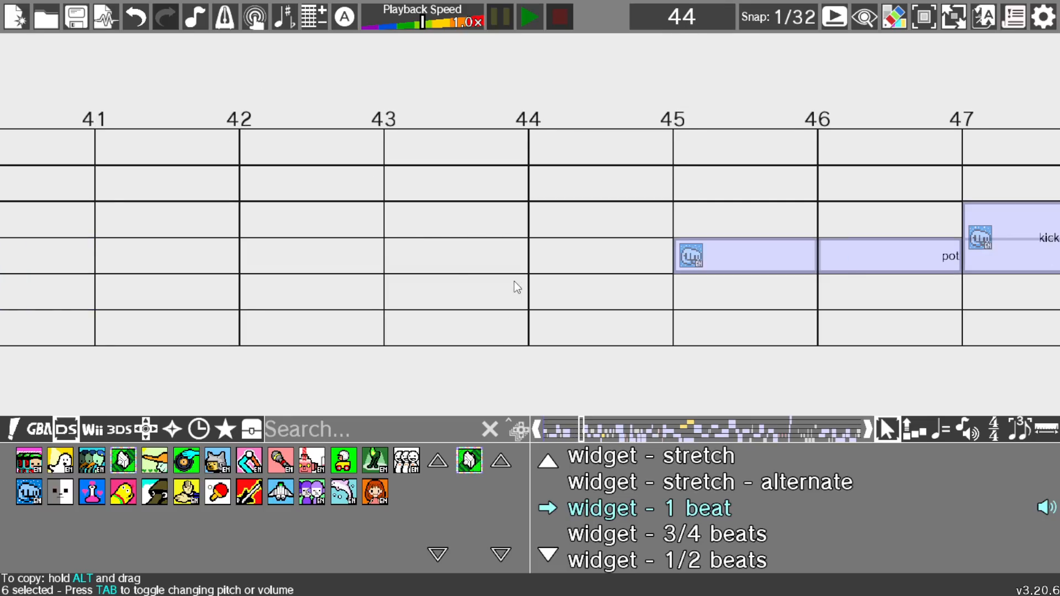
scroll(515, 281, right, 5)
scroll(502, 285, left, 20)
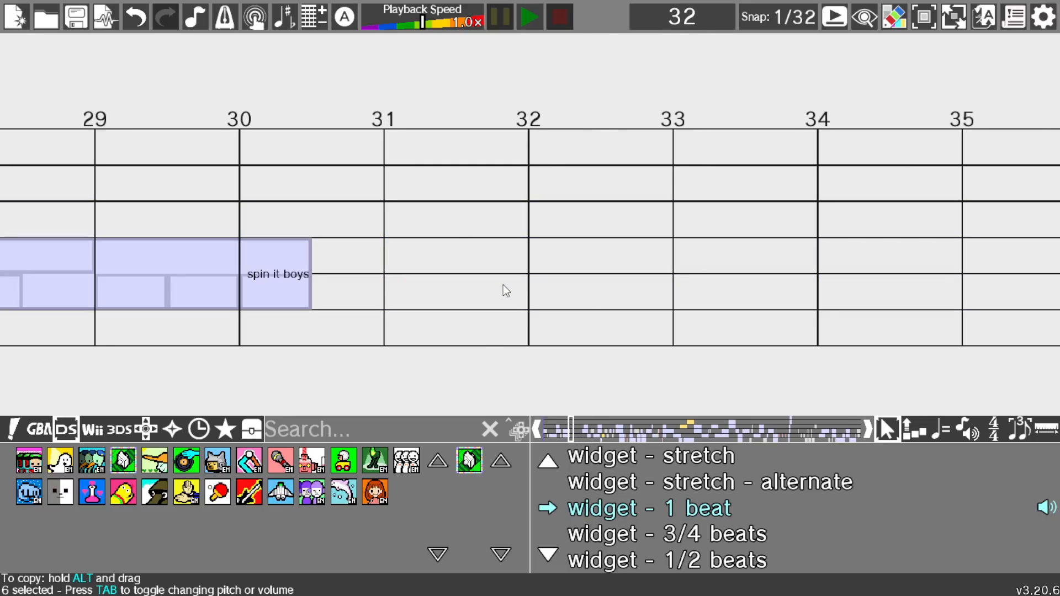
right_click(105, 125)
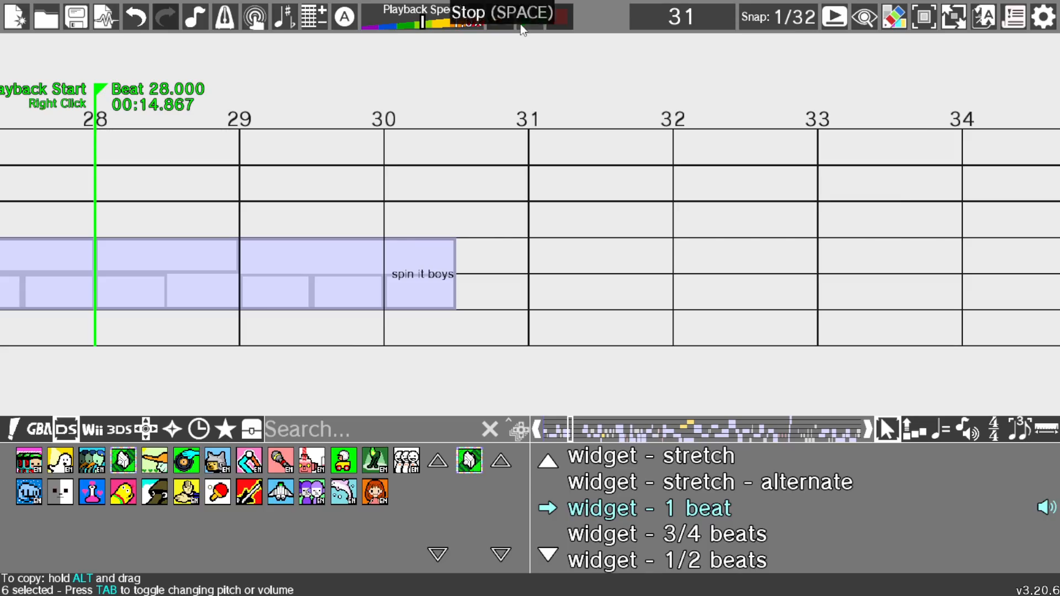
key(space)
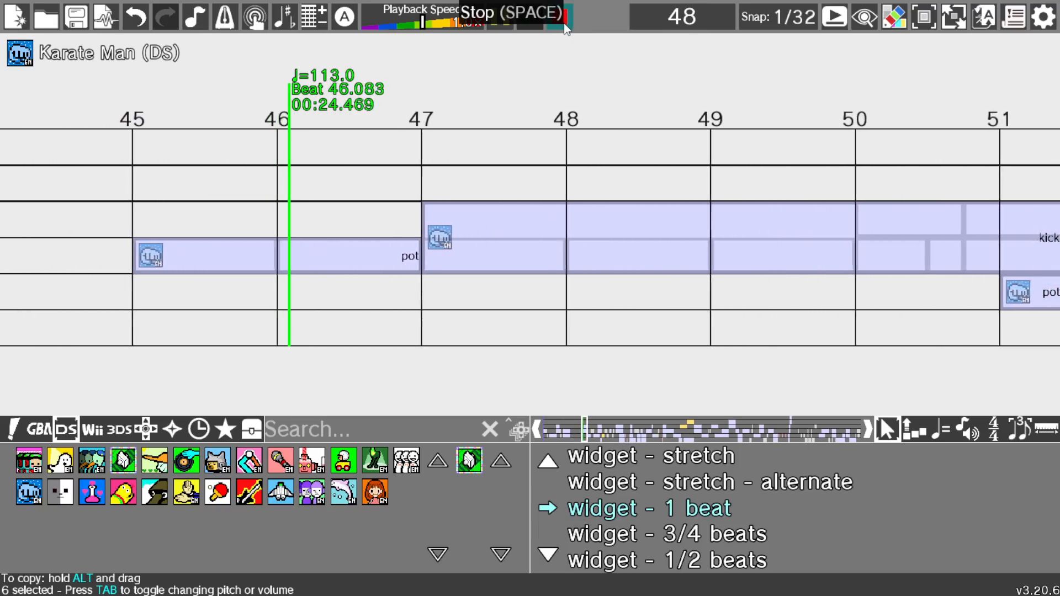
click(564, 22)
Step: Set the playback start to beat 64, play the remix to about beat 78, and stop it
scroll(589, 217, down, 8)
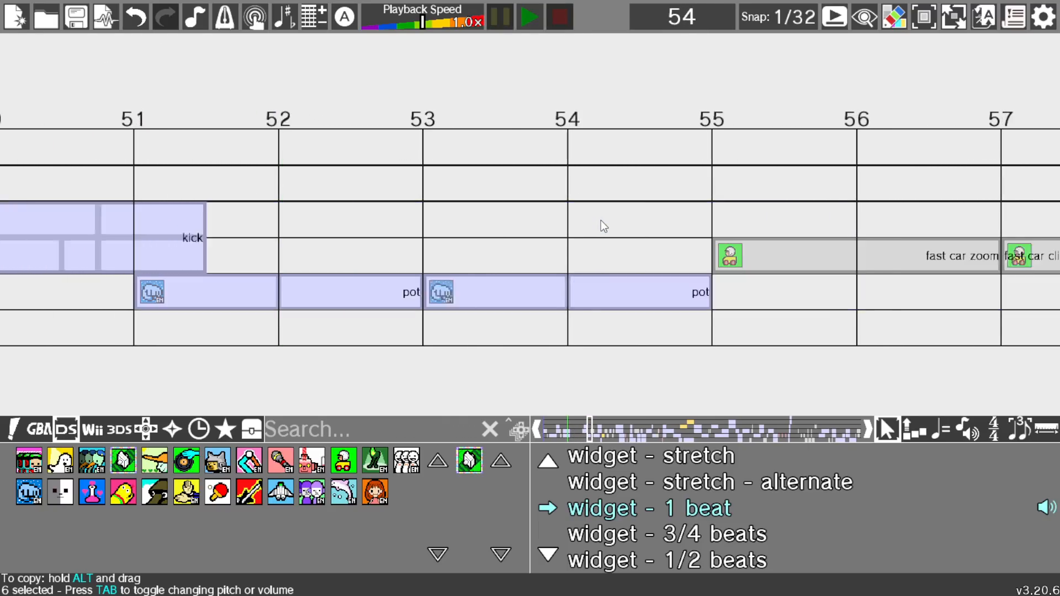
scroll(601, 226, down, 9)
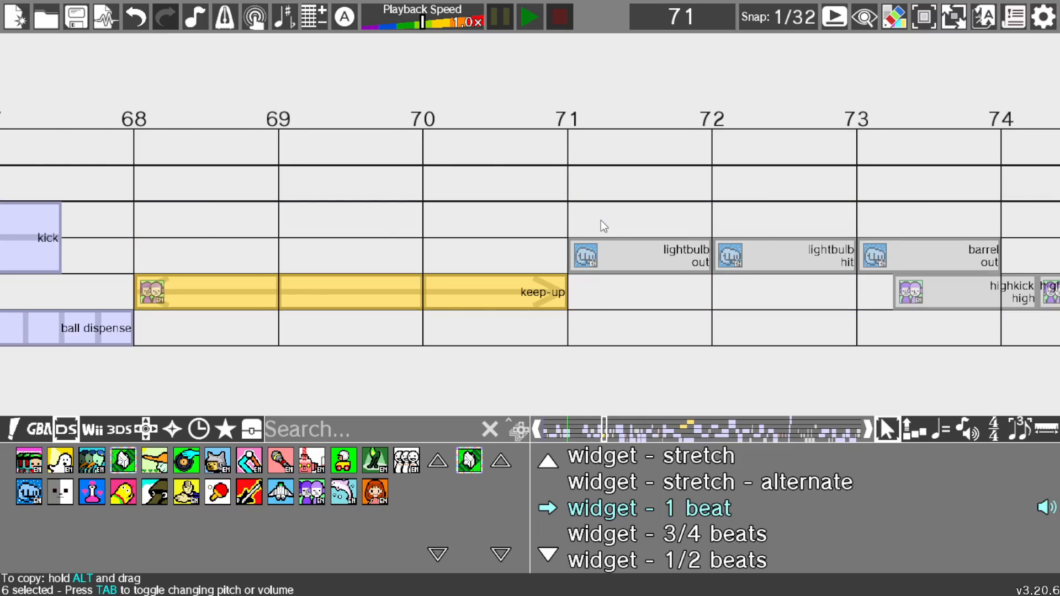
scroll(601, 226, up, 3)
scroll(602, 226, up, 2)
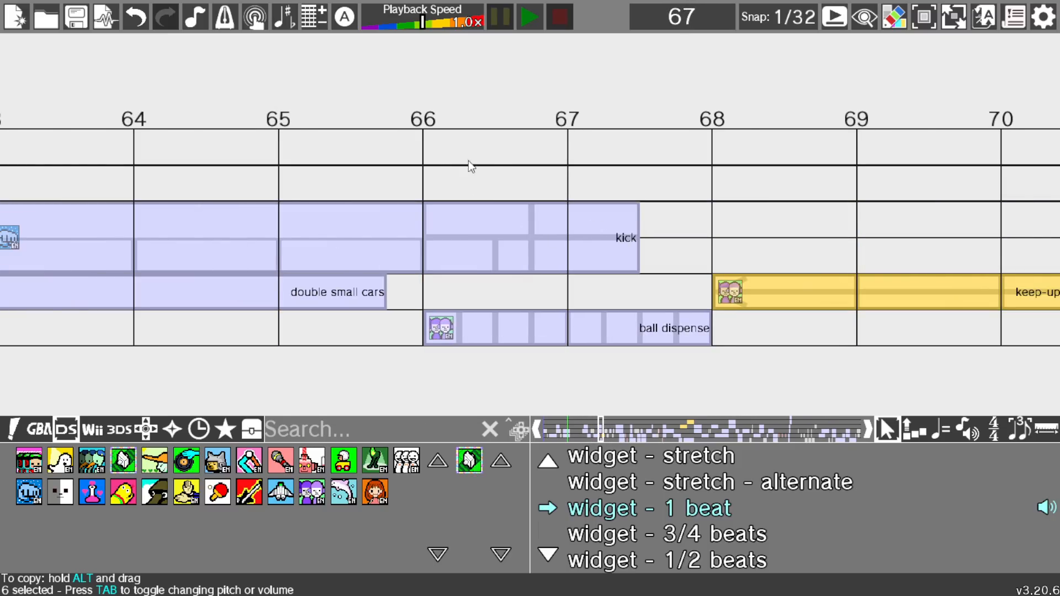
right_click(135, 122)
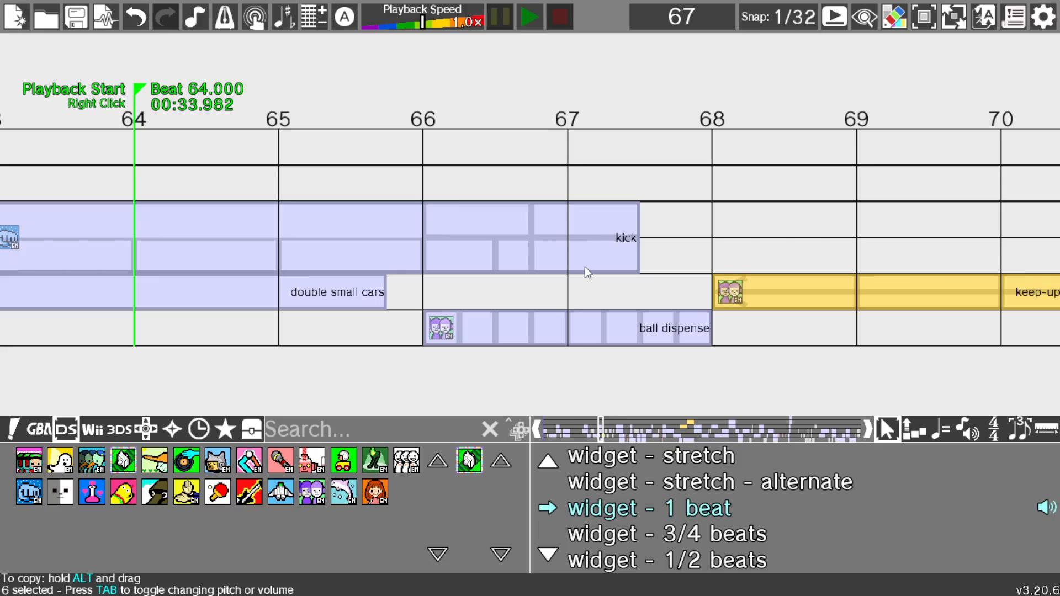
key(Right)
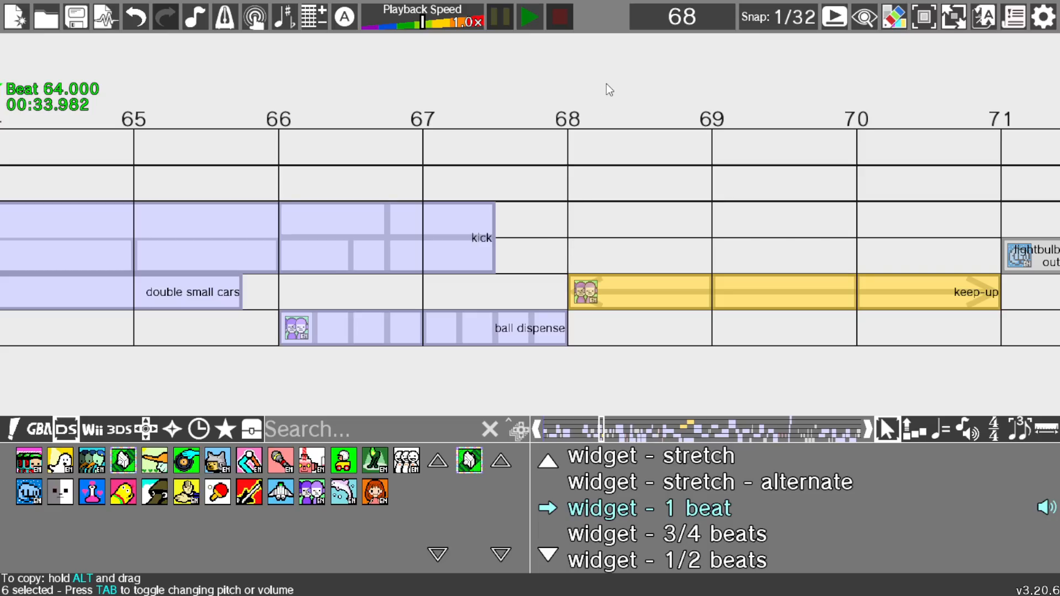
click(528, 26)
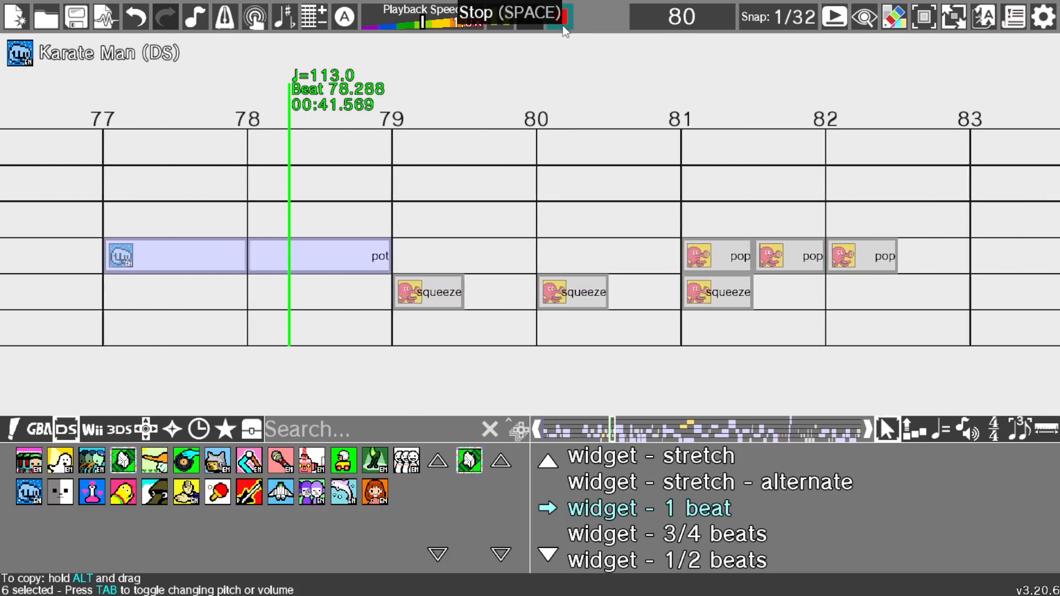
click(563, 26)
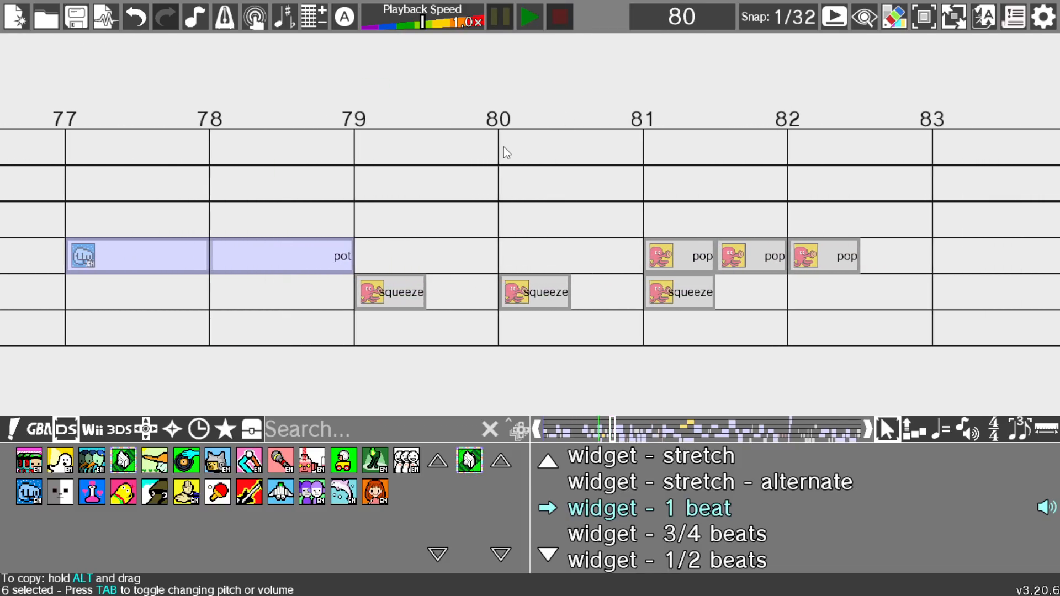
Step: Examine the squeeze, robot, descend, ascend and jump cues from beat 79 up to the Music Distortion block at beat 106
scroll(502, 148, up, 4)
scroll(503, 148, down, 8)
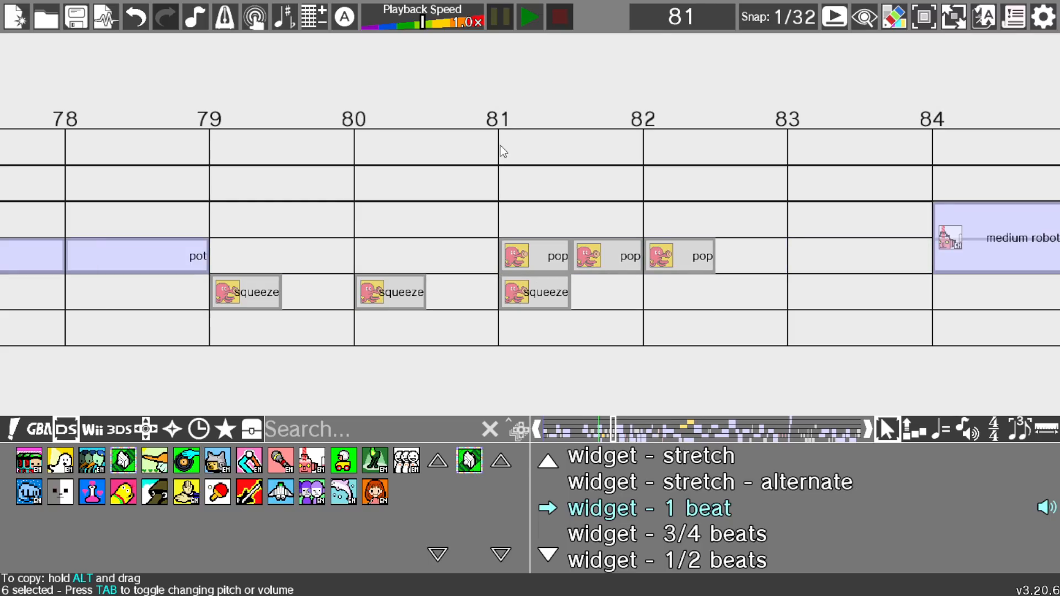
scroll(500, 148, down, 6)
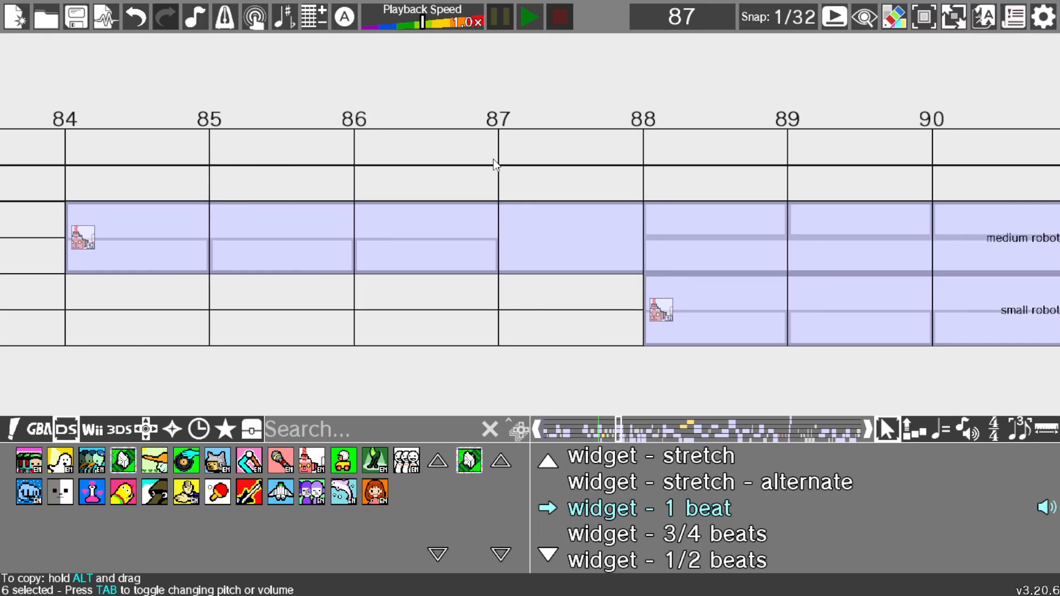
scroll(496, 165, down, 7)
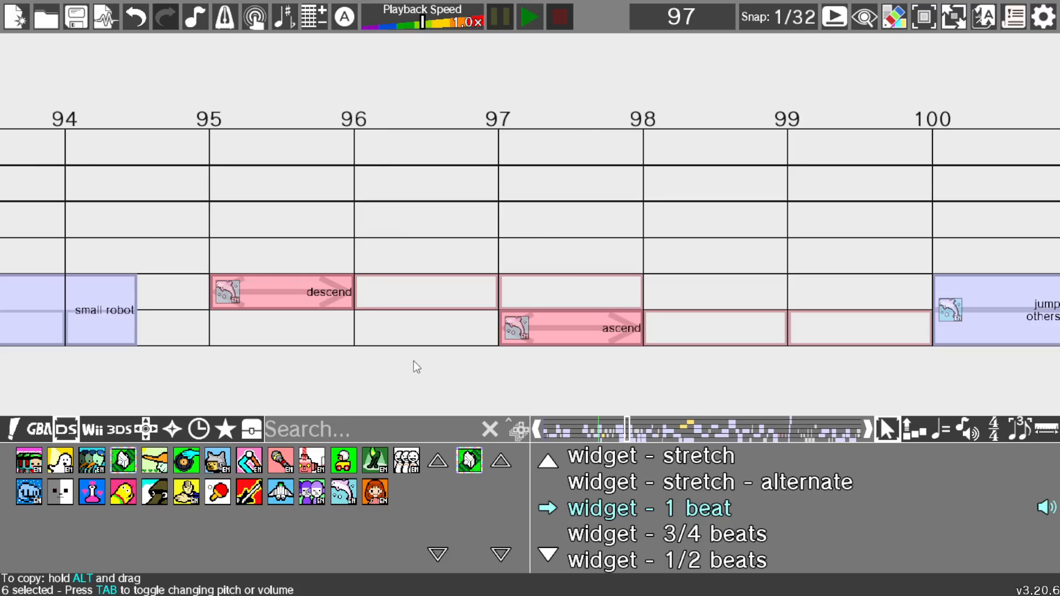
scroll(668, 194, down, 5)
scroll(692, 204, down, 3)
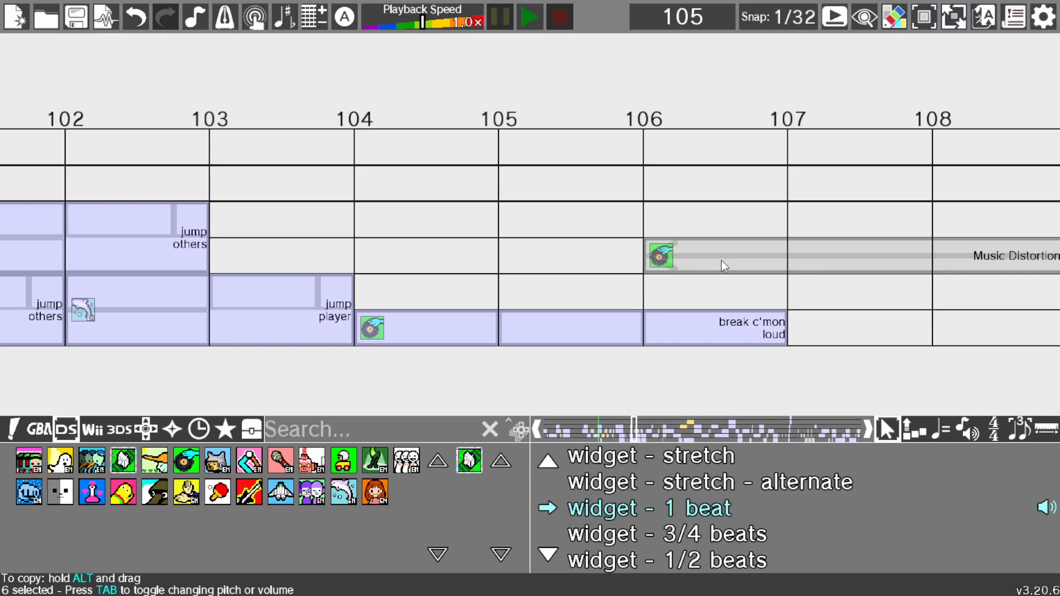
key(Left)
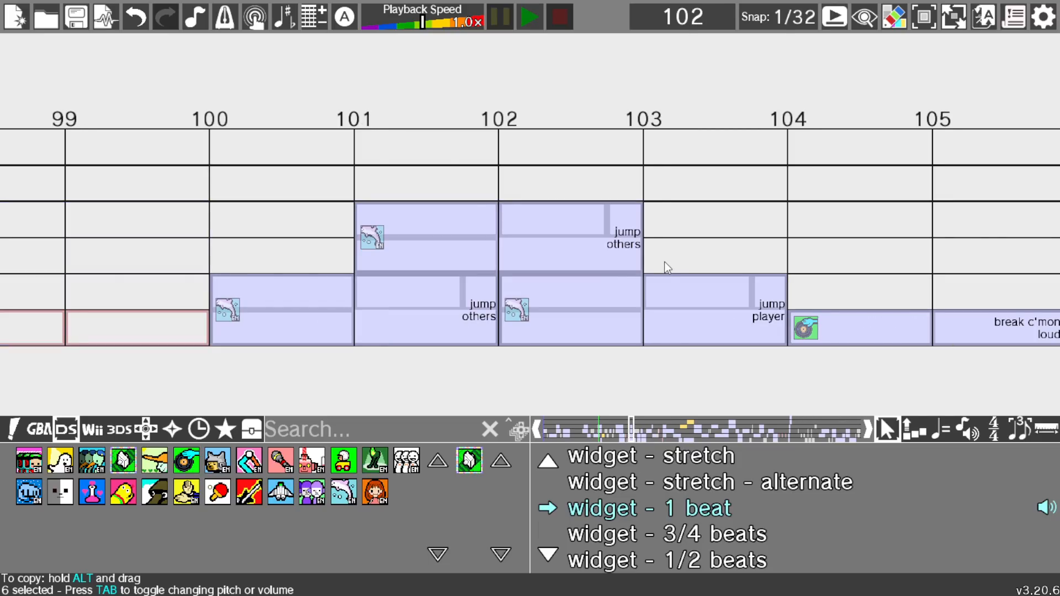
key(Right)
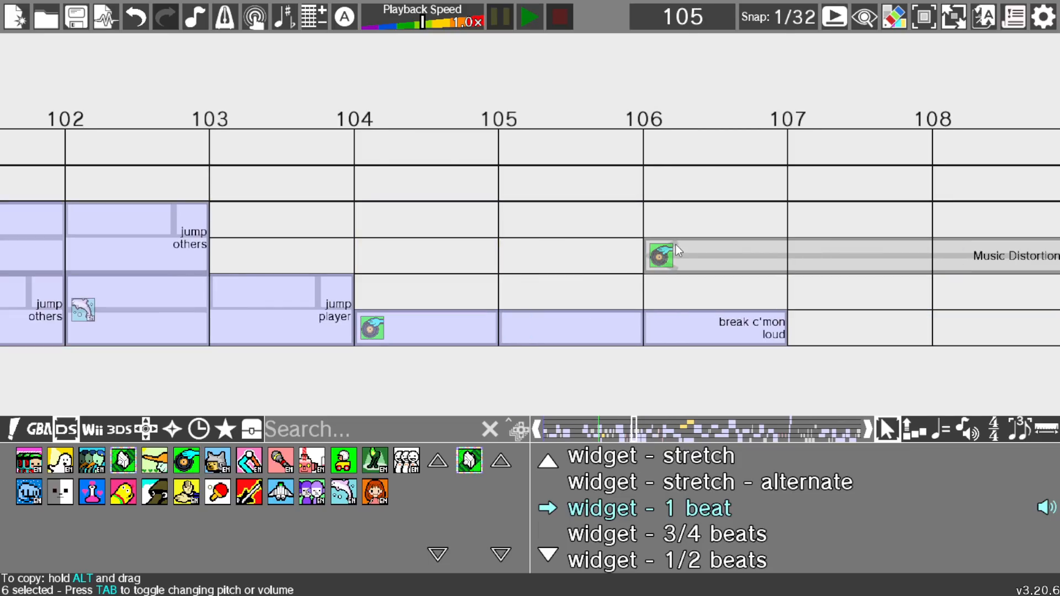
Step: Set the playback start to beat 131, play the Built to Scale note stretch and launch cues, and stop playback
key(Right)
key(Right)
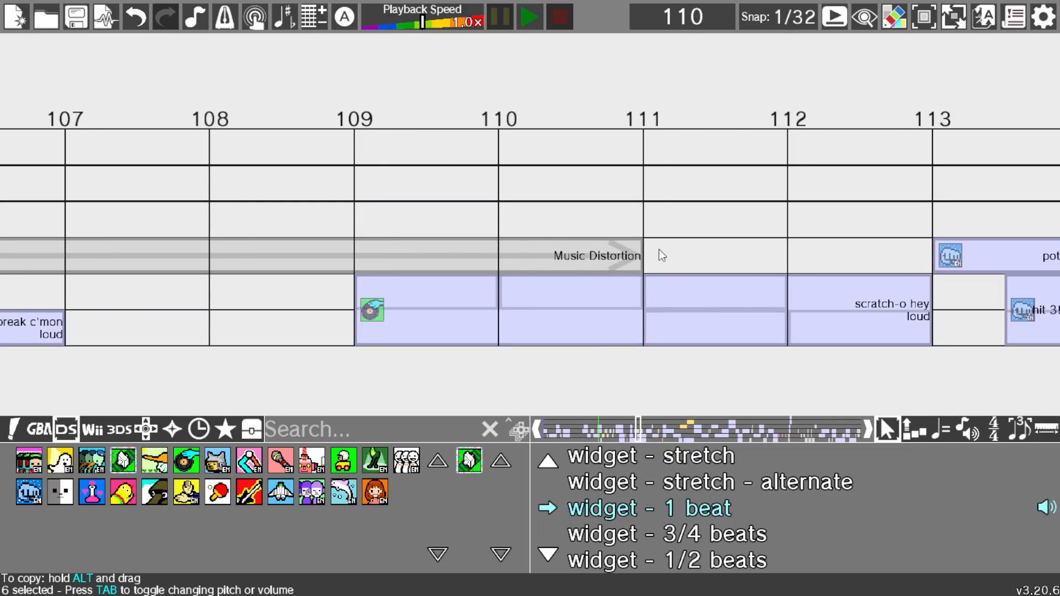
key(Right)
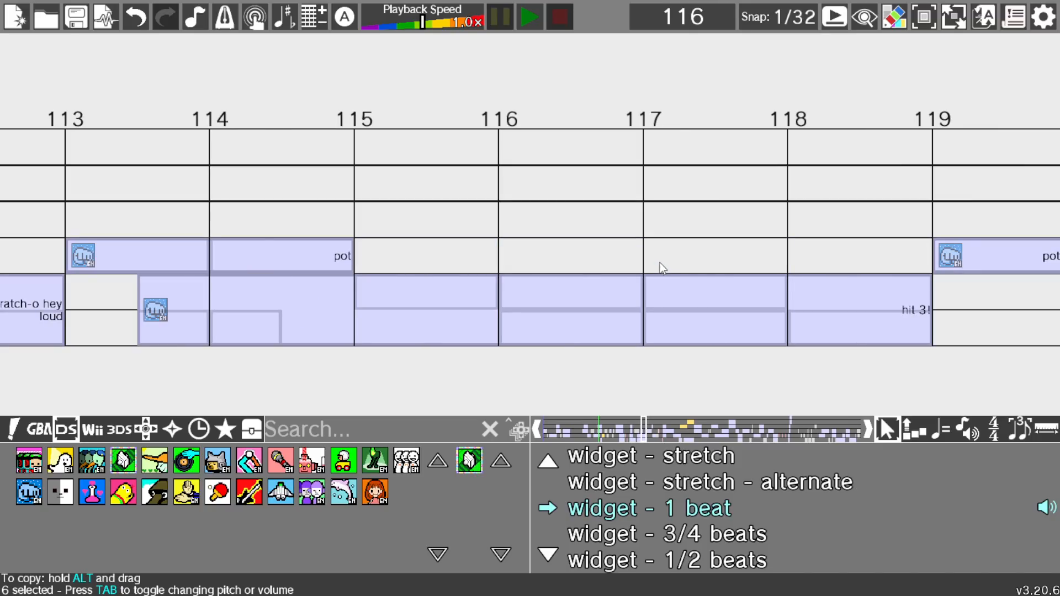
key(Right)
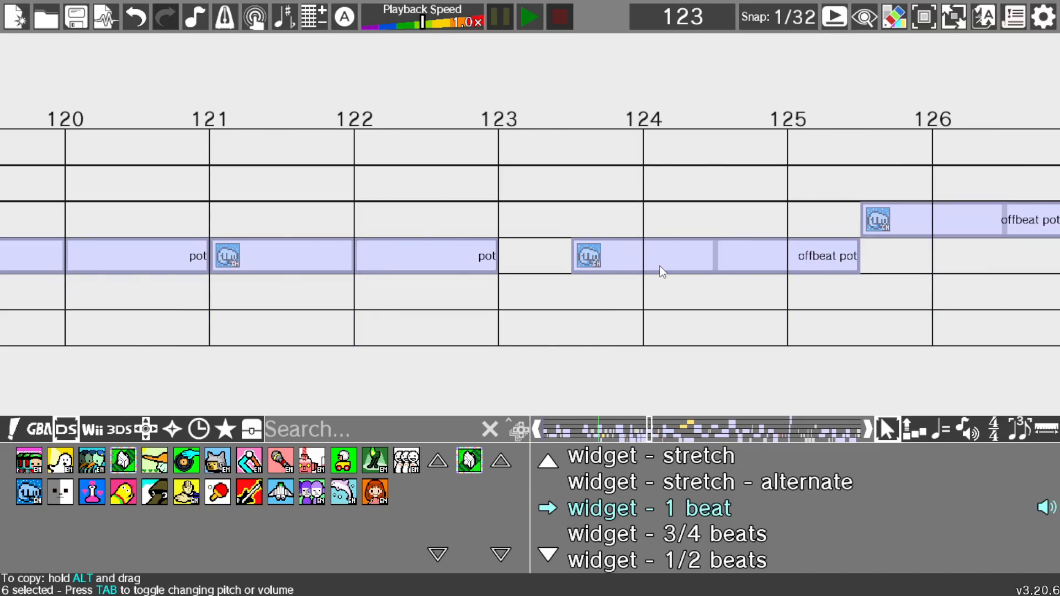
key(Right)
key(Right)
key(Right)
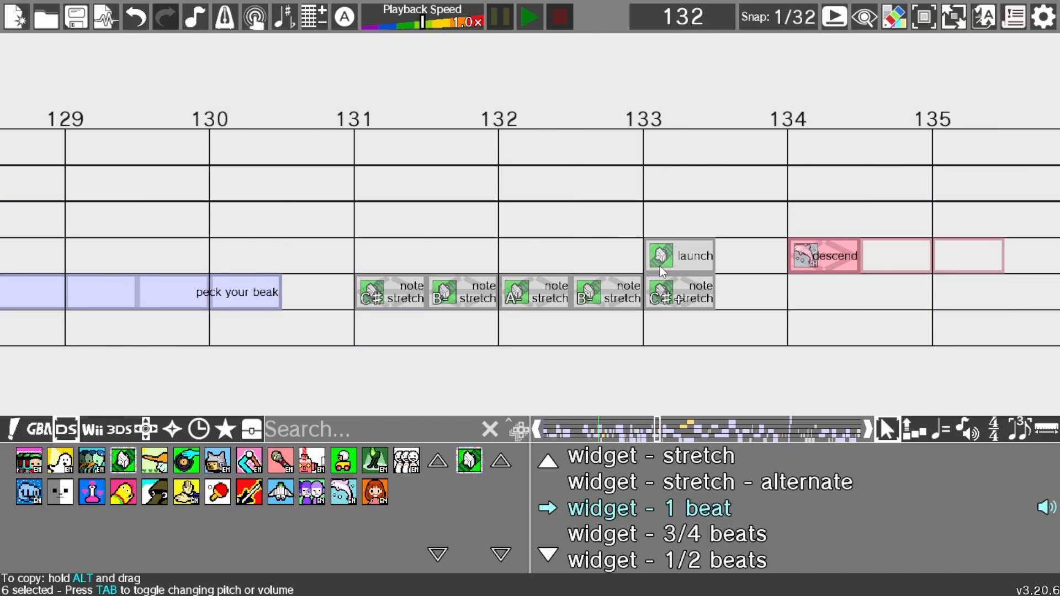
right_click(358, 128)
click(529, 17)
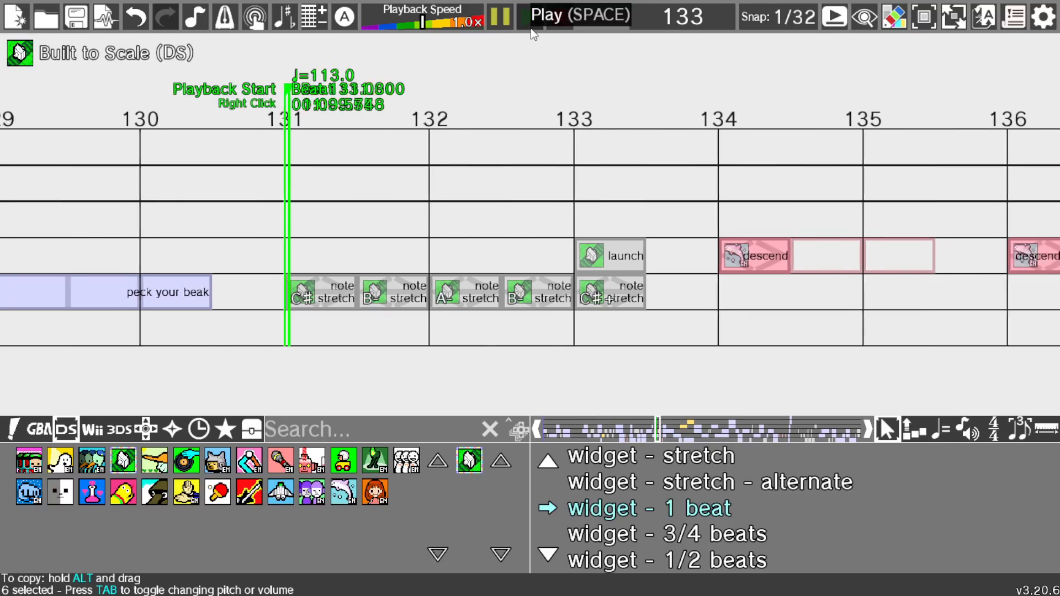
click(560, 29)
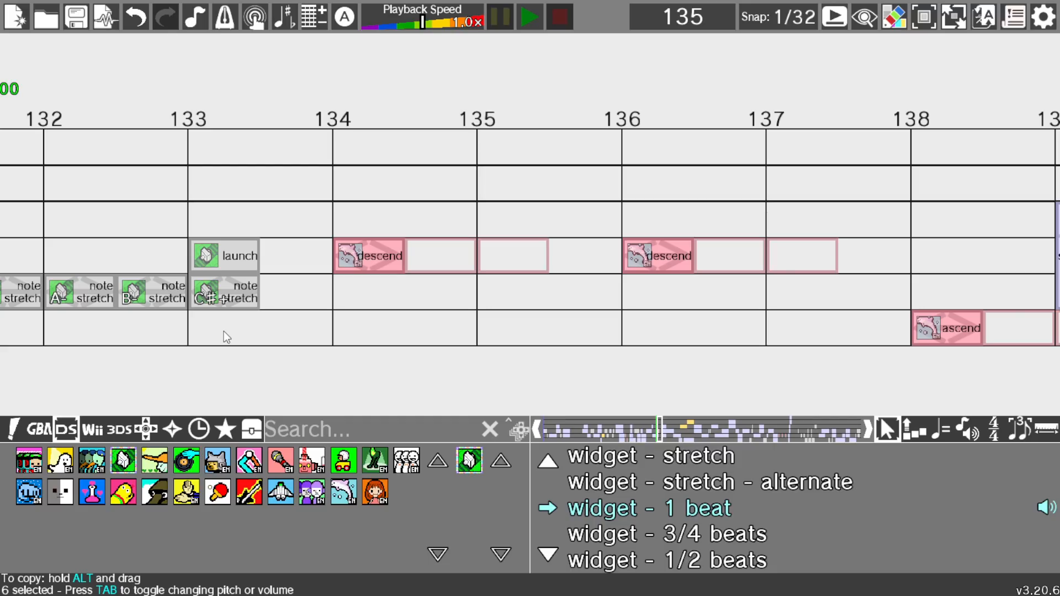
Step: Set the playback start to beat 134 and play the remix from the descend cues
right_click(334, 123)
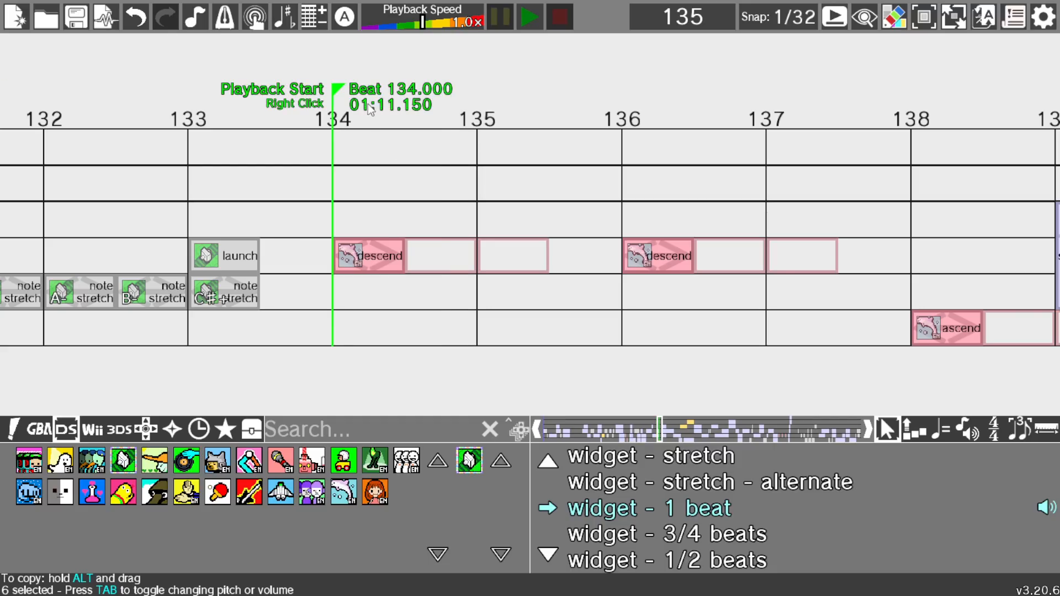
click(528, 16)
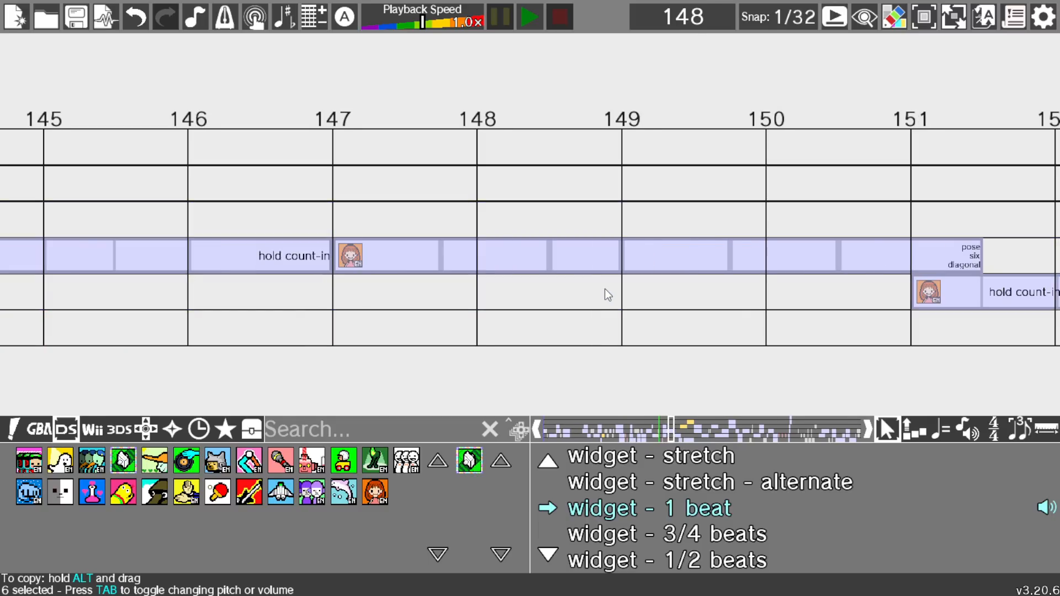
Step: Set the playback start to beat 143, play the hold count-in and pose six diagonal cues to about beat 149, and stop playback
click(431, 266)
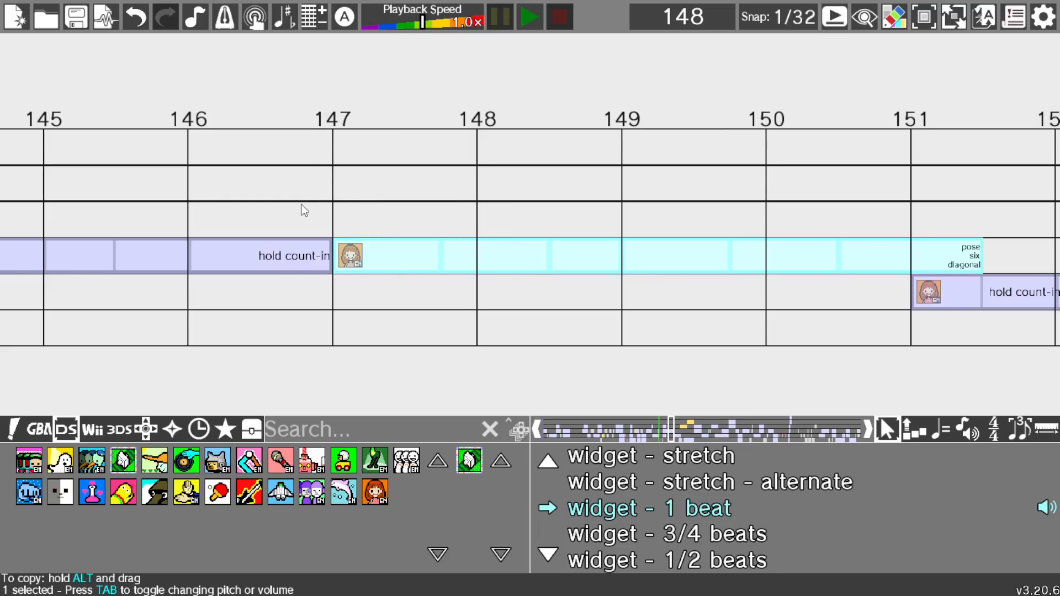
scroll(308, 221, up, 5)
right_click(478, 137)
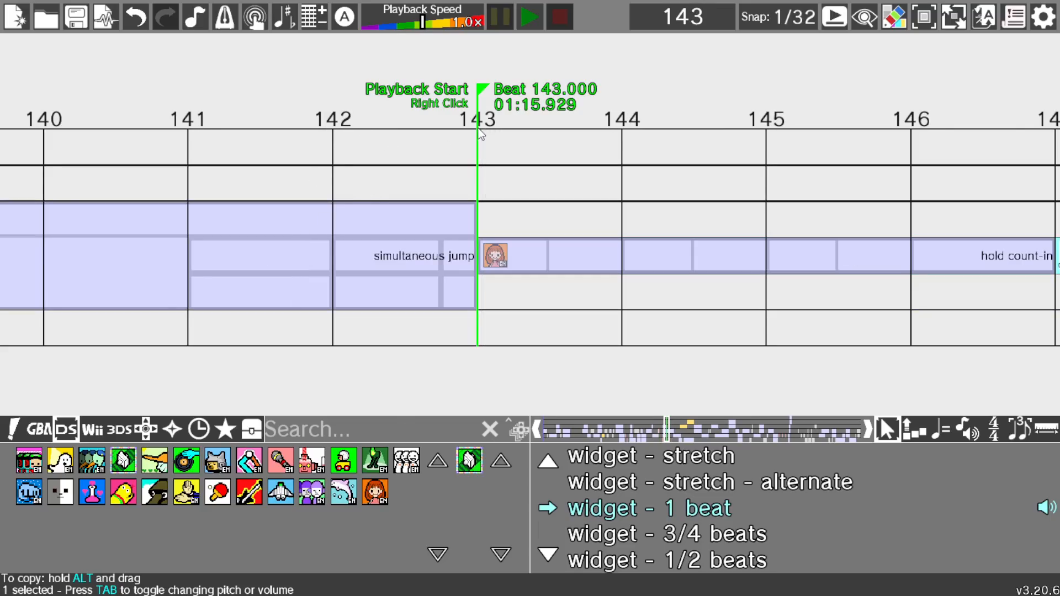
click(528, 14)
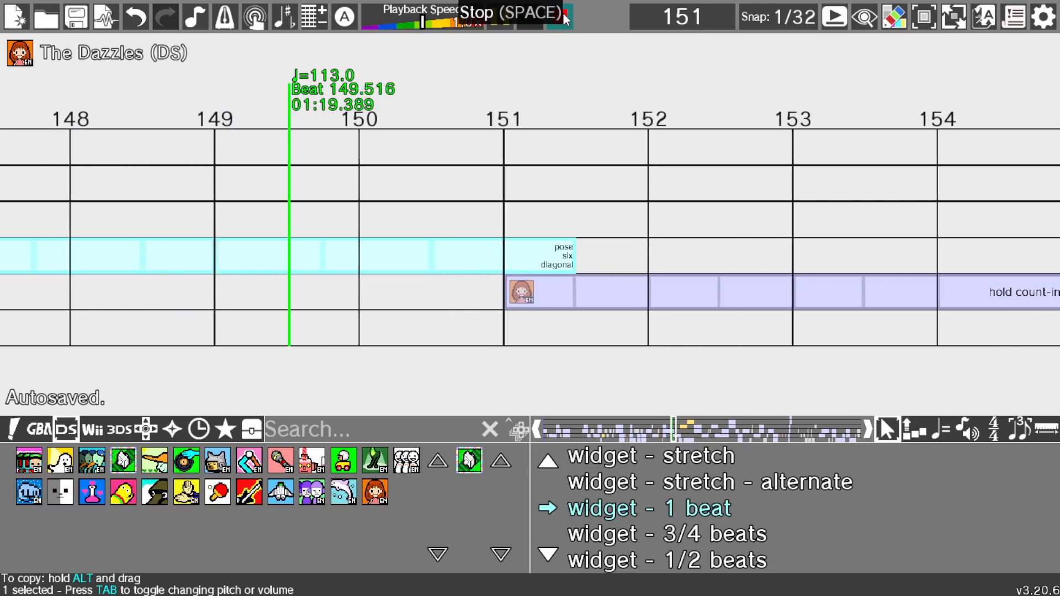
click(565, 18)
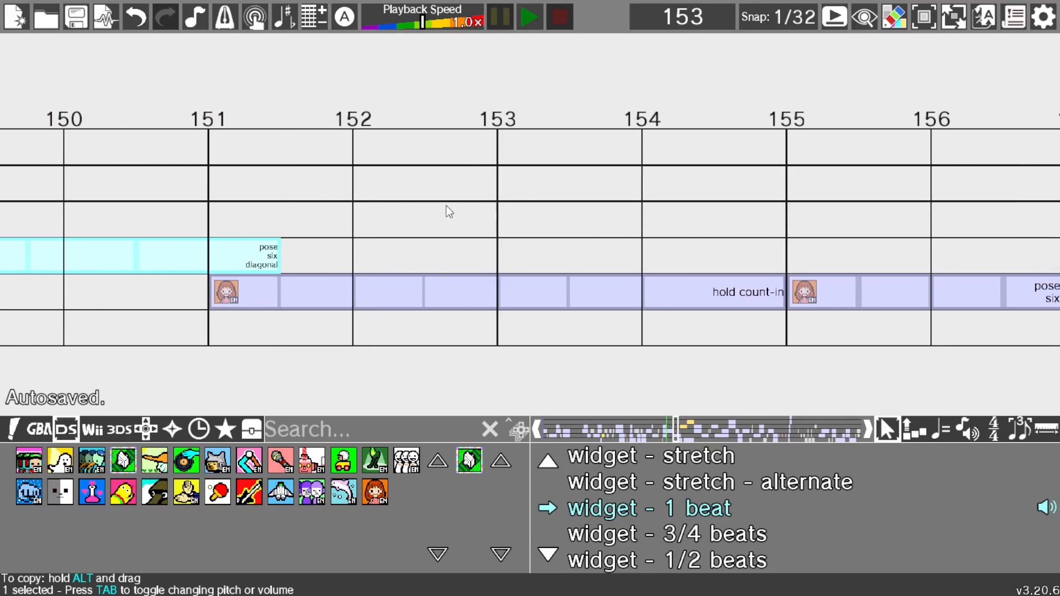
Step: Examine the pose six, switch to onbeat, switch to offbeat and march cues up to the demon double cue at beat 175
key(Right)
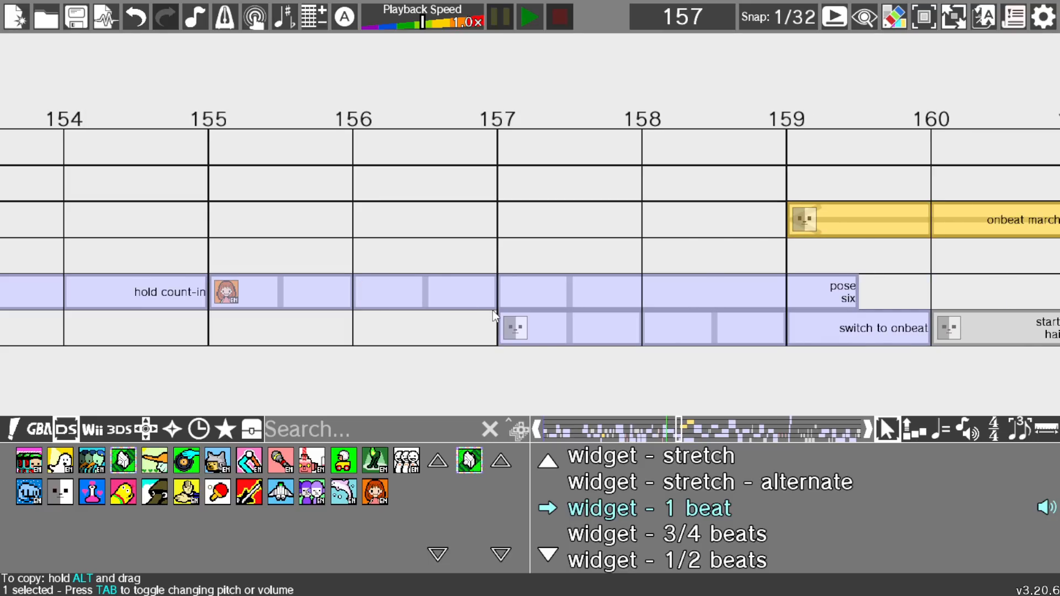
key(Left)
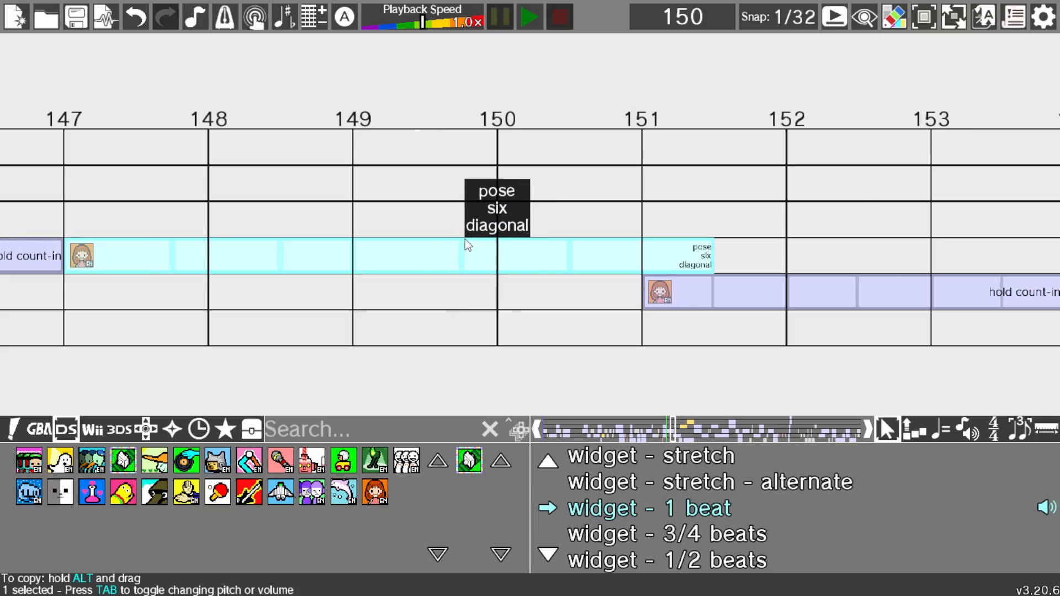
key(Right)
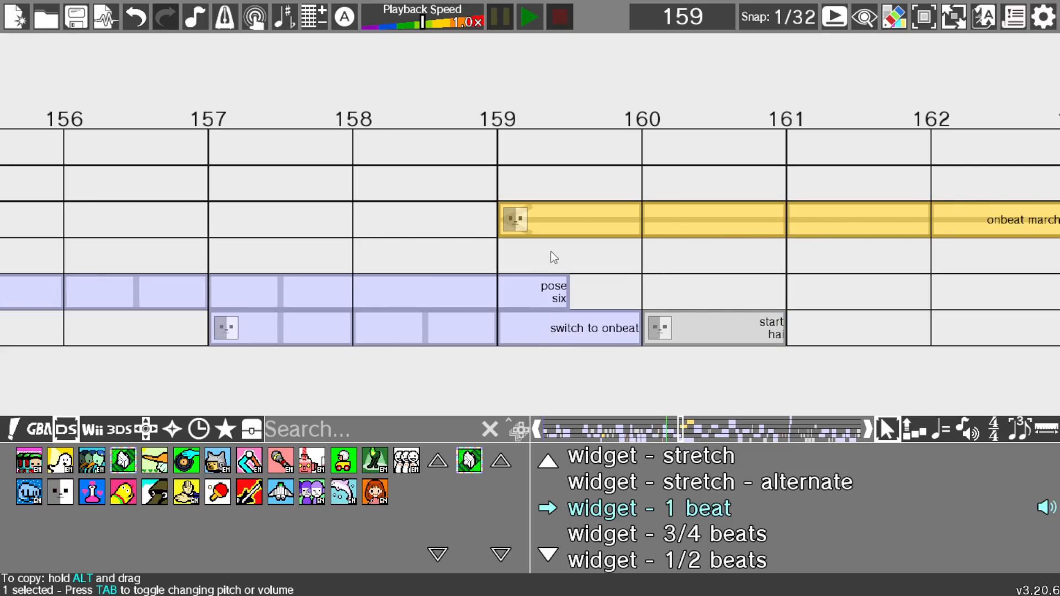
key(Right)
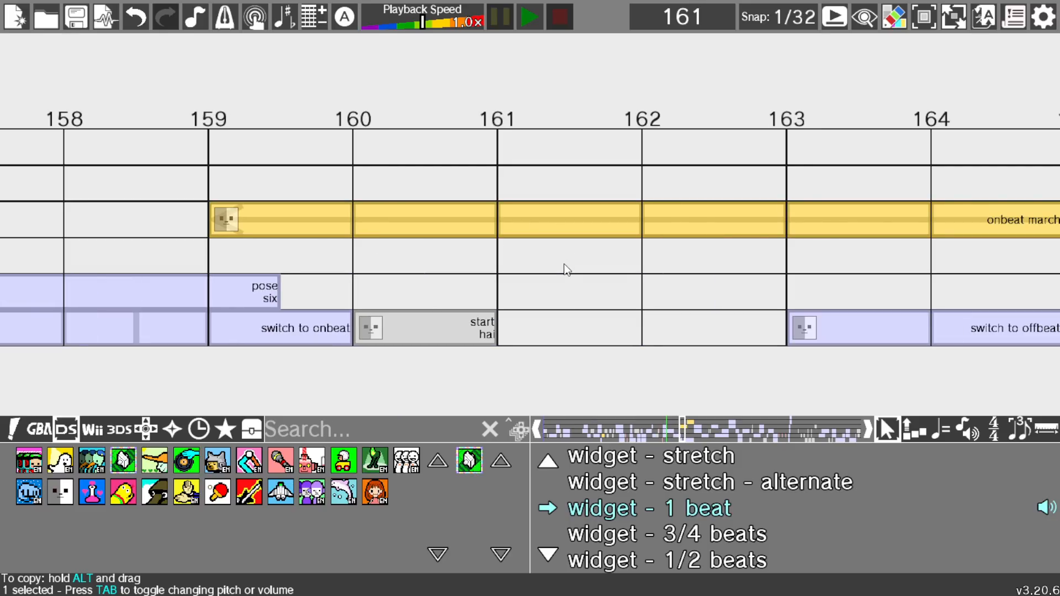
key(Right)
key(Right)
key(Right)
key(Right)
key(Right)
key(Right)
key(Right)
key(Right)
key(Right)
key(Right)
key(Right)
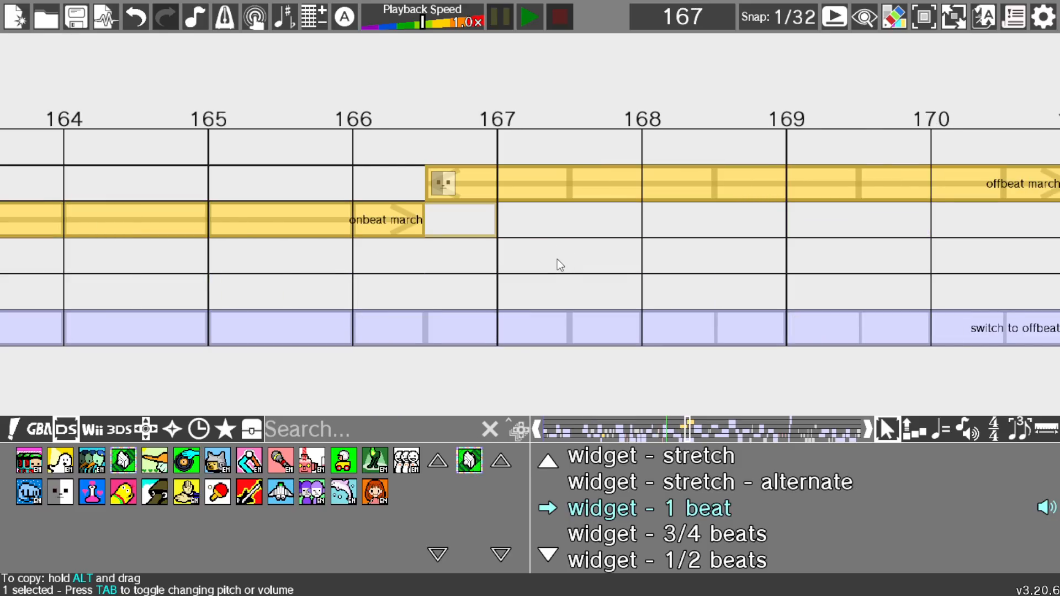
key(Right)
key(Right)
key(Right)
key(Right)
key(Right)
key(Right)
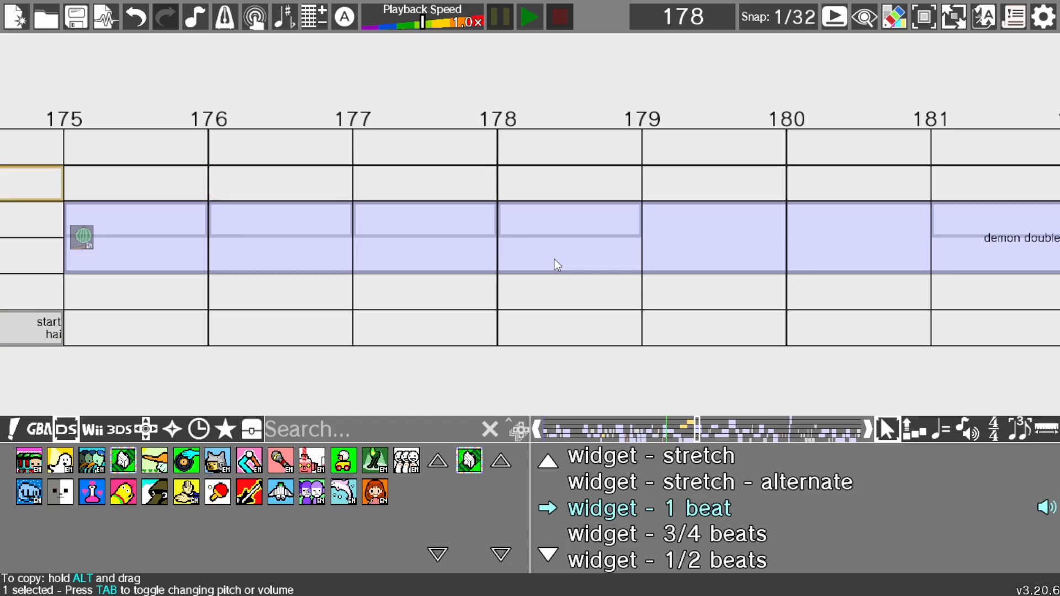
Step: Try shortening the onbeat march at beat 171 to end at beat 173, and undo the resize
key(Left)
key(Left)
key(Left)
key(Left)
key(Left)
click(709, 191)
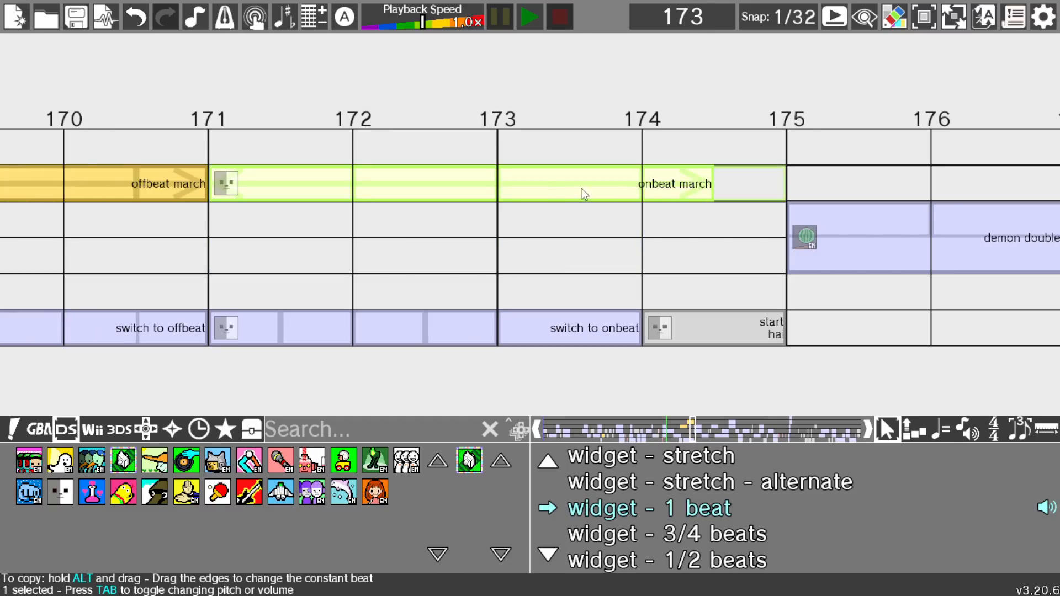
drag(712, 186, 379, 186)
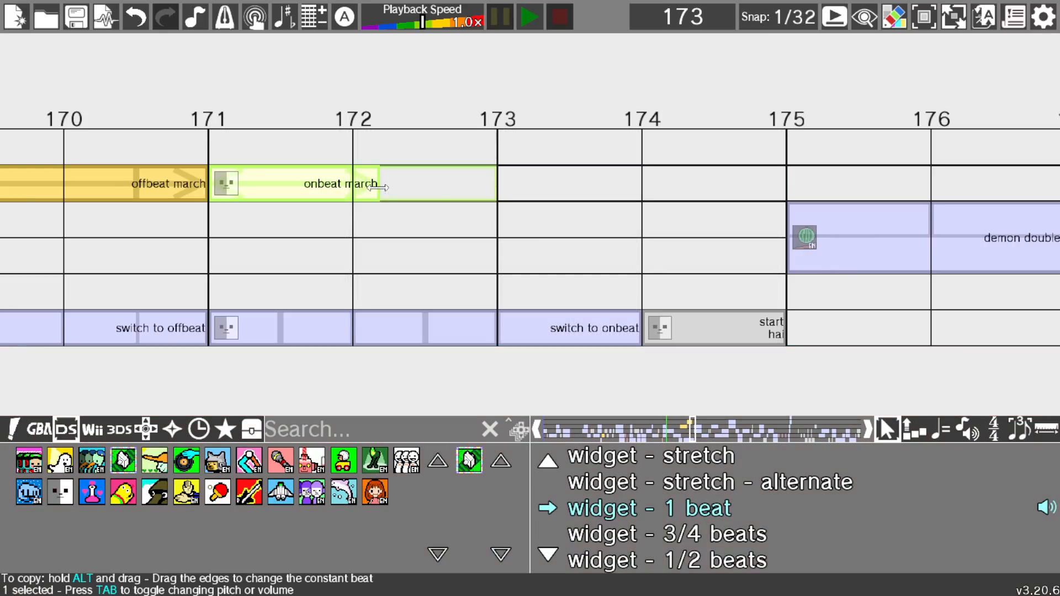
key(ctrl+z)
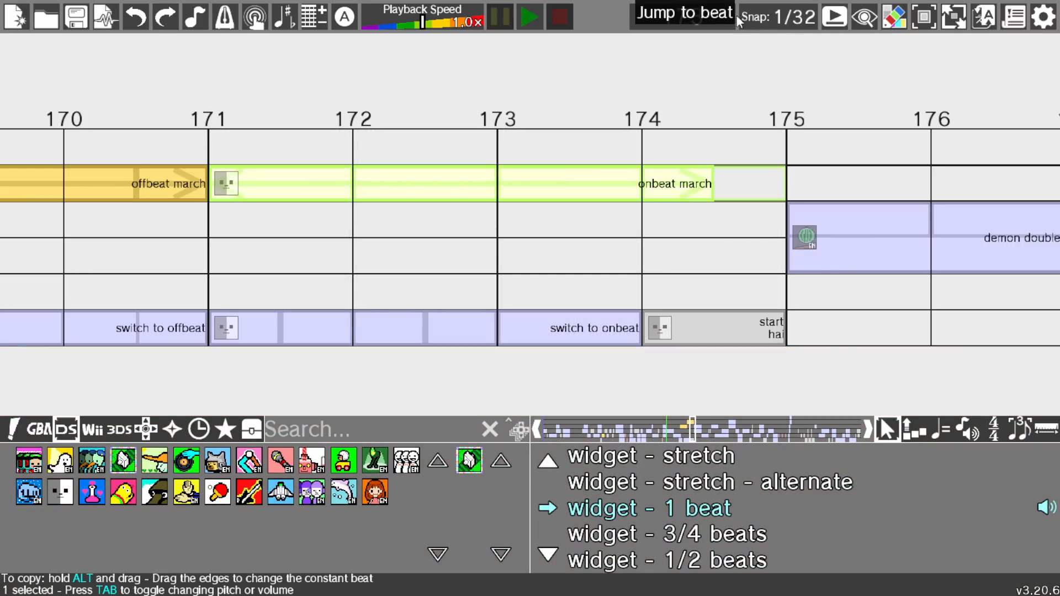
Step: Set the timeline snap to 1/4 of a beat
middle_click(770, 14)
click(771, 16)
click(771, 16)
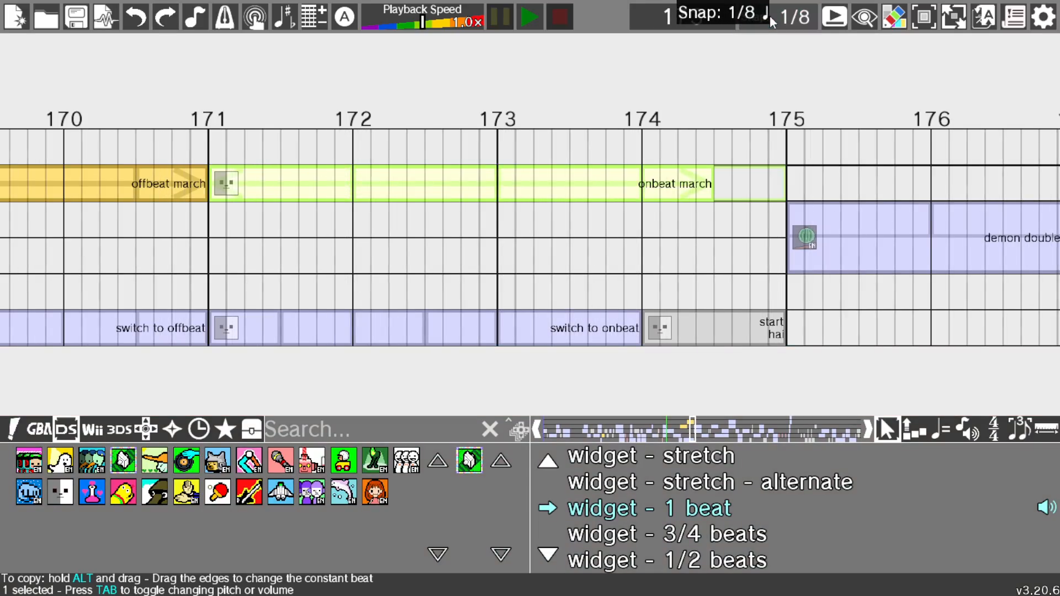
click(770, 15)
middle_click(770, 15)
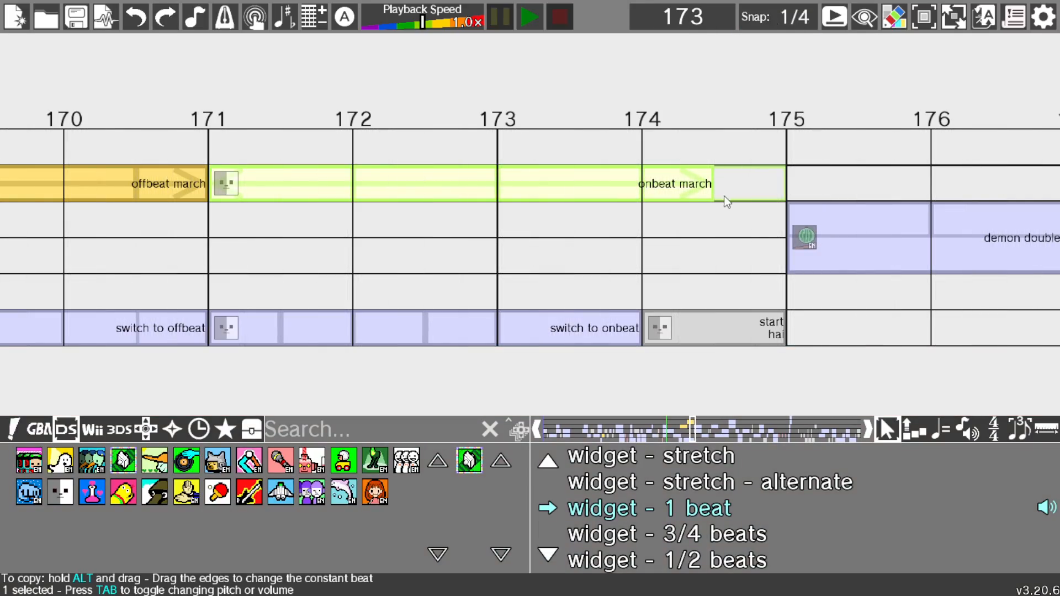
Step: Examine the demon double cue at beat 175 and the cues that follow it up to the stretch cues at beat 242
scroll(672, 266, down, 2)
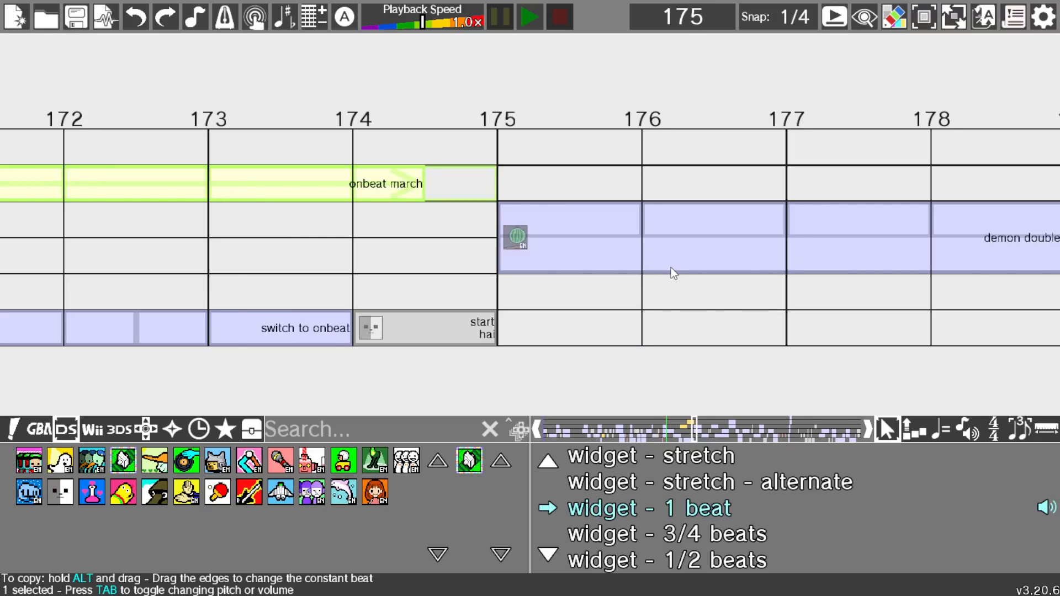
scroll(671, 267, down, 1)
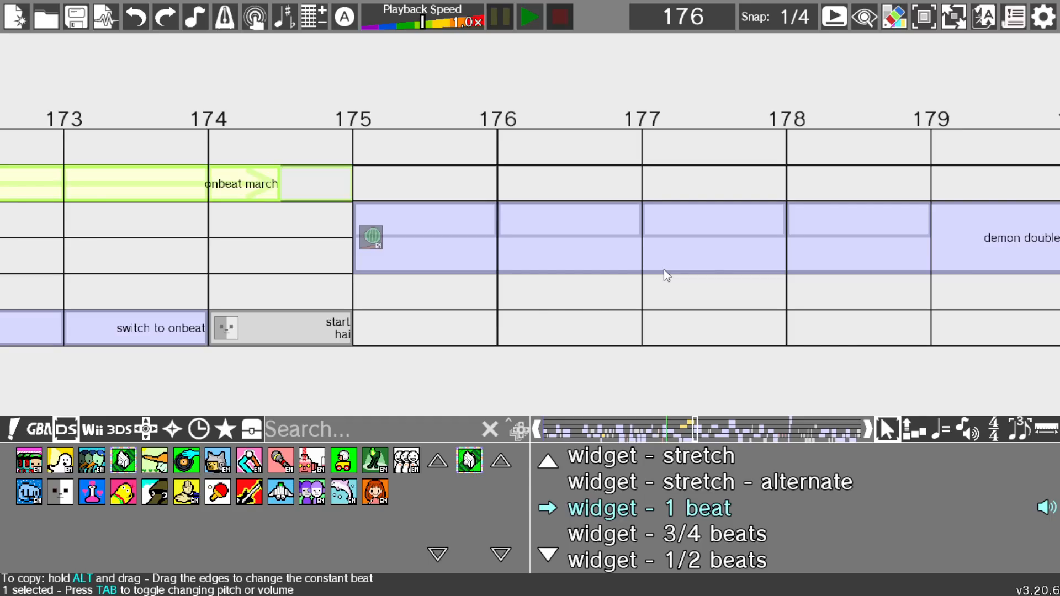
scroll(630, 277, down, 2)
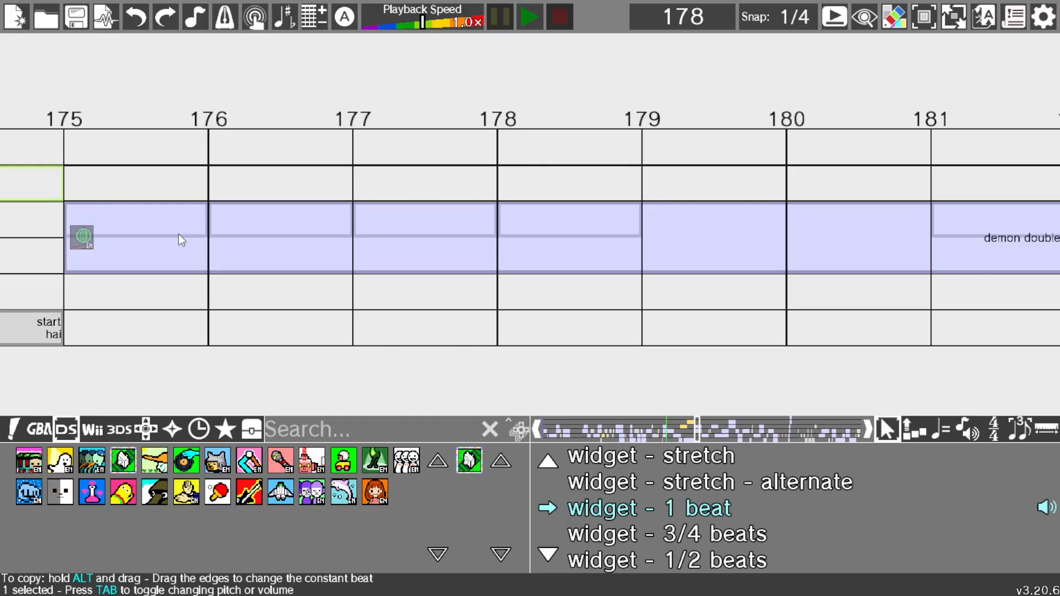
click(178, 235)
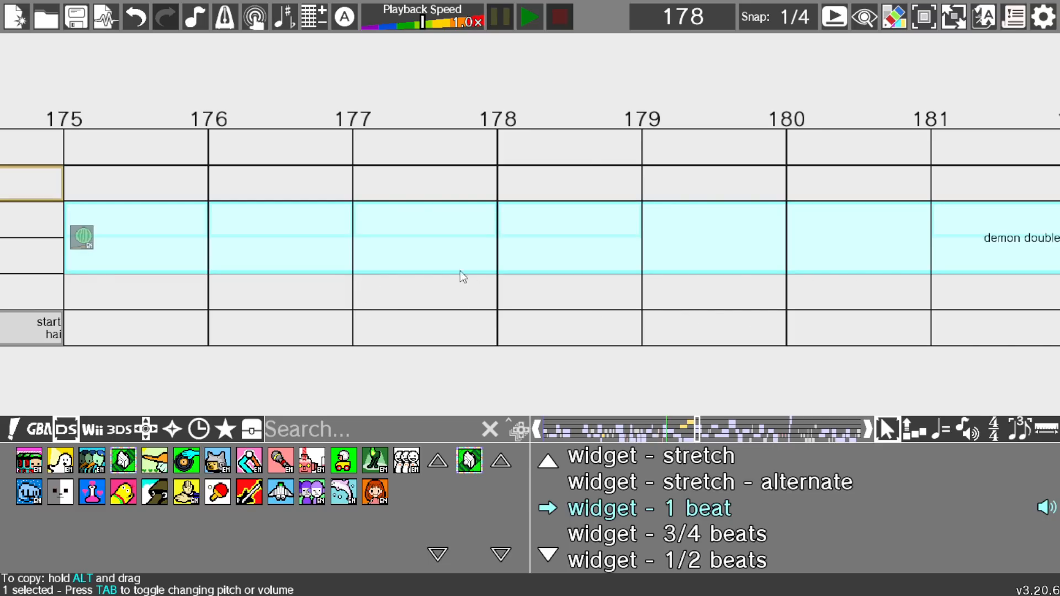
scroll(225, 313, down, 10)
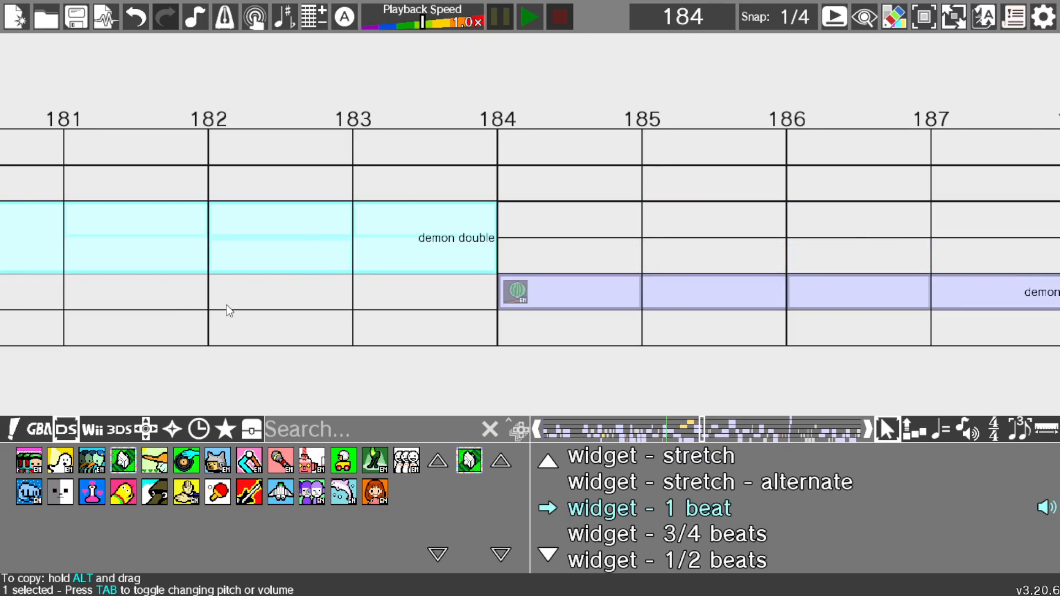
scroll(224, 305, down, 10)
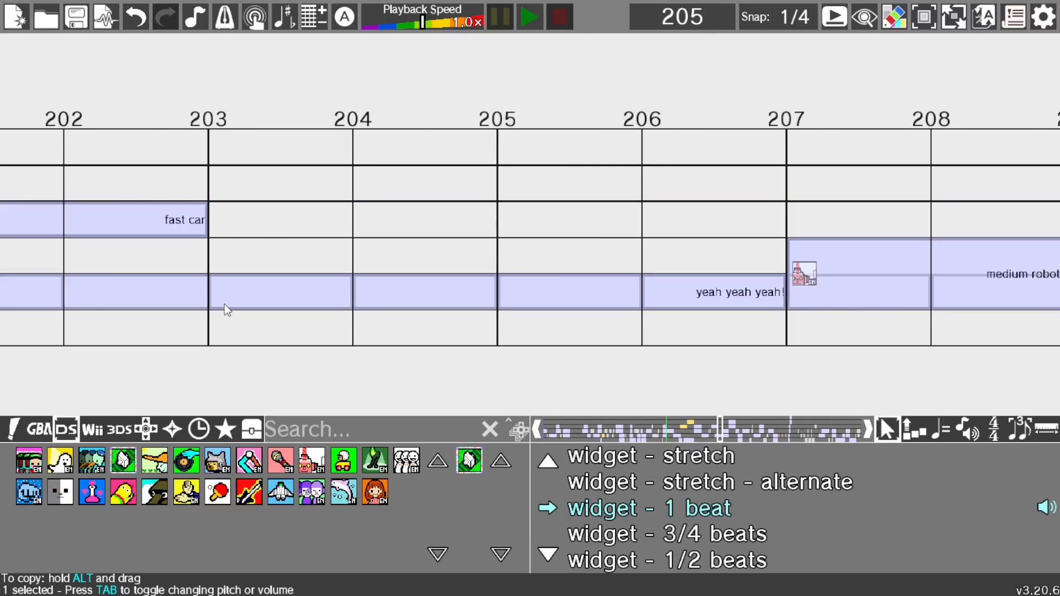
scroll(225, 309, down, 15)
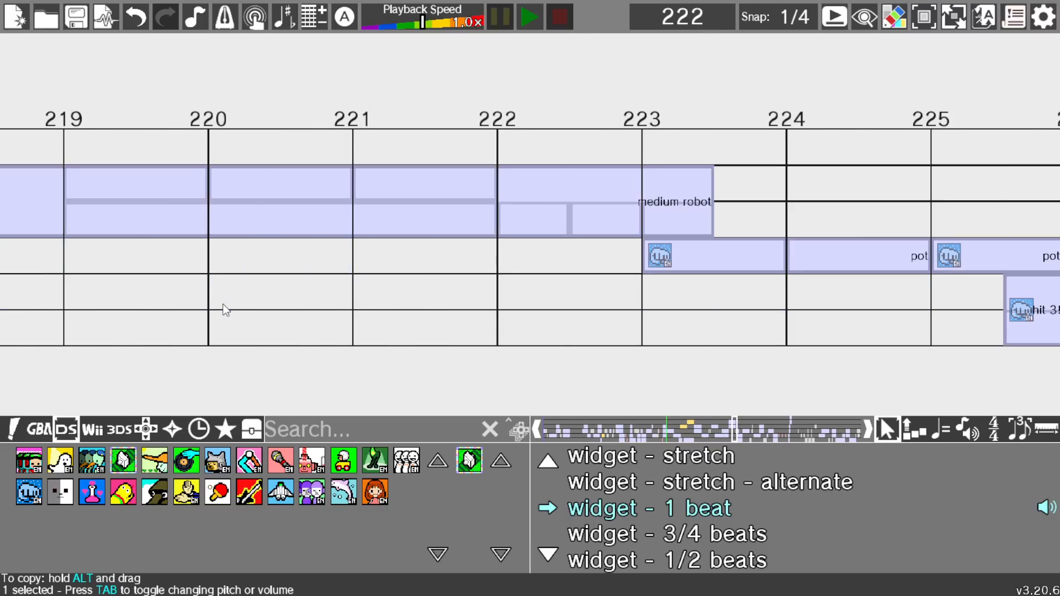
scroll(223, 306, down, 10)
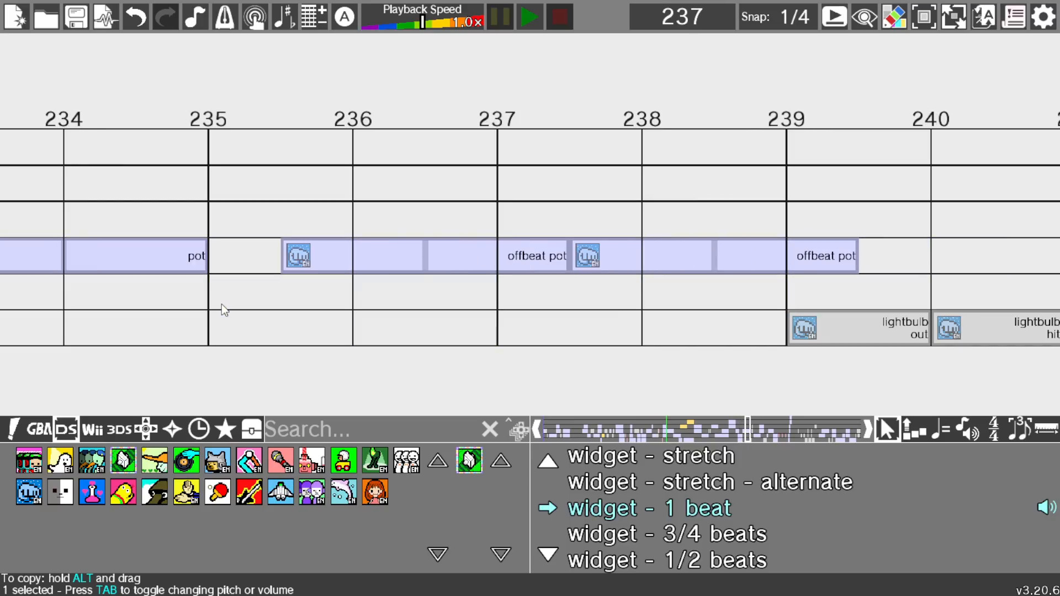
scroll(220, 303, down, 4)
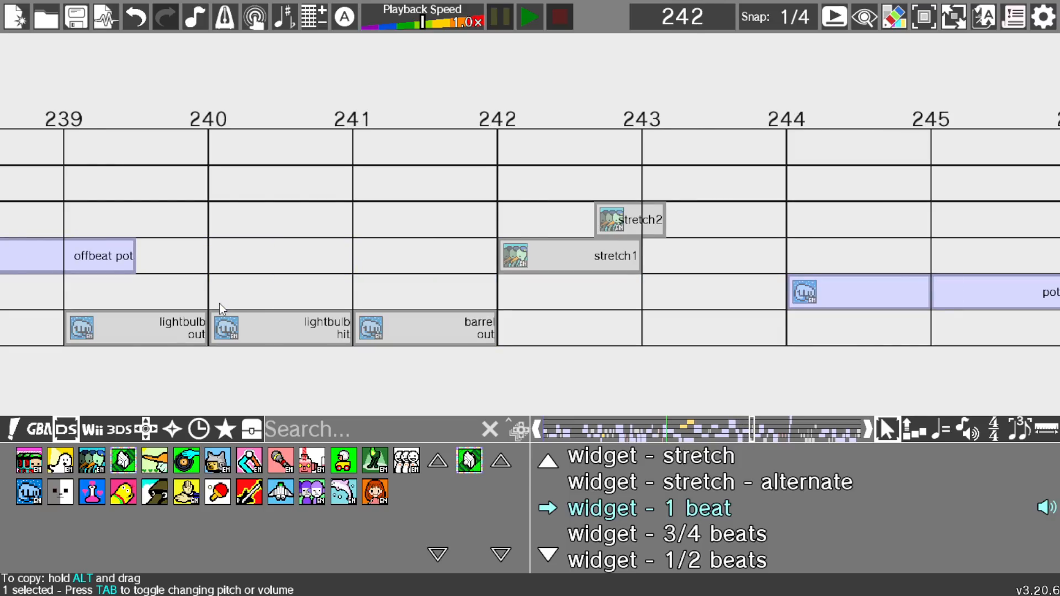
Step: Set the playback start to beat 239, play the lightbulb and barrel cues to about beat 242, and stop playback
scroll(220, 303, up, 2)
right_click(354, 136)
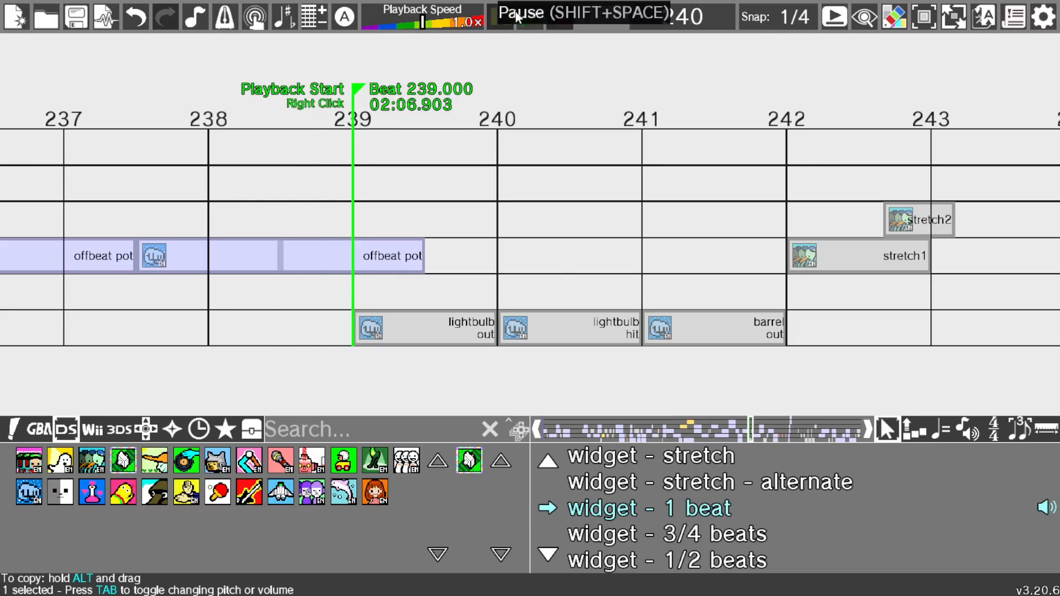
click(529, 17)
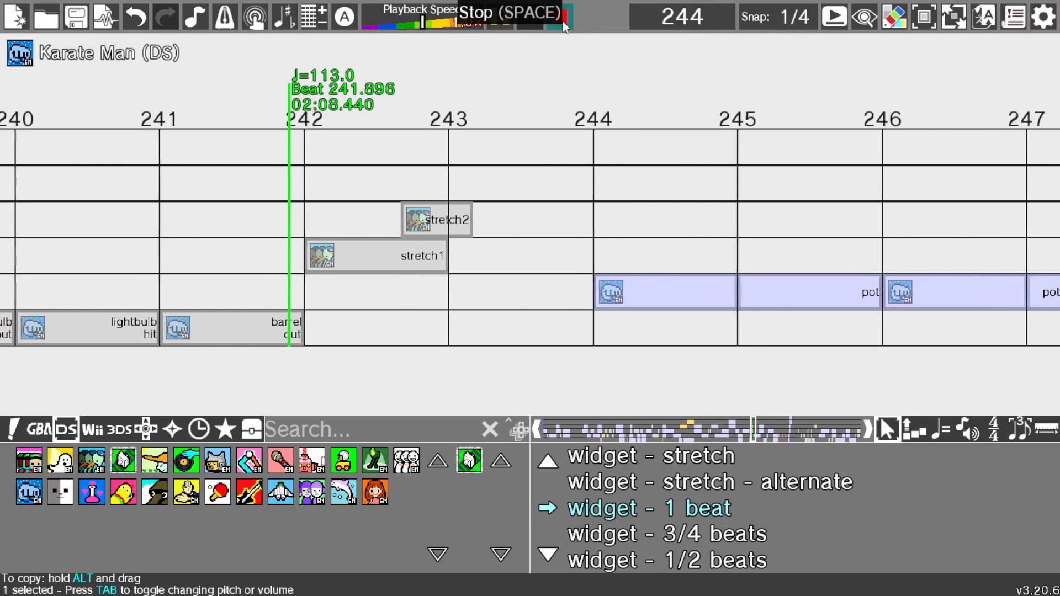
click(562, 19)
scroll(275, 326, up, 4)
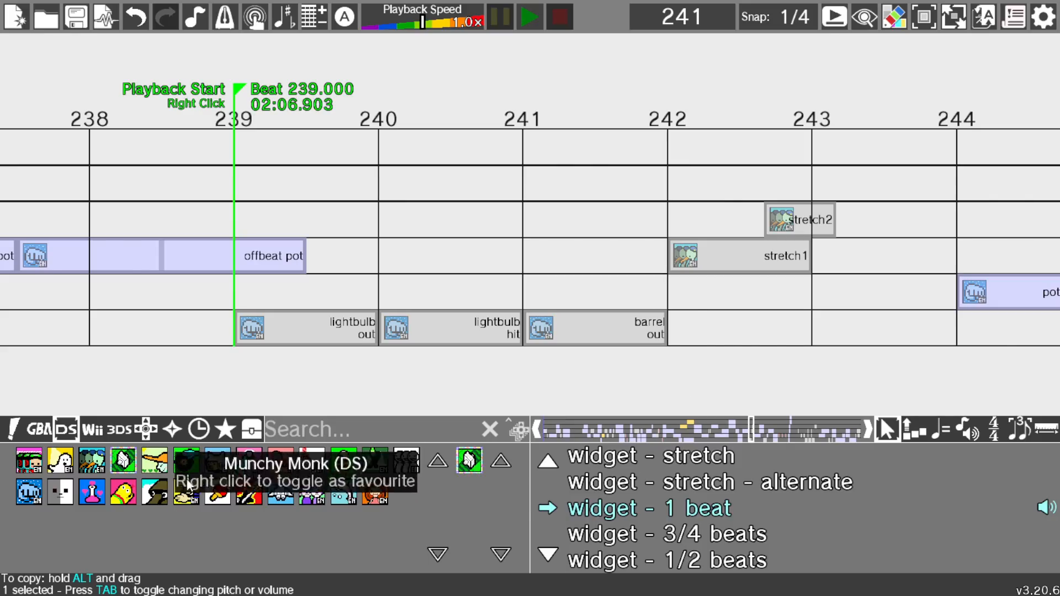
Step: Place the "stretch out your neck" pattern on the track above the stretch2 cue, starting at about beat 238.75
click(91, 460)
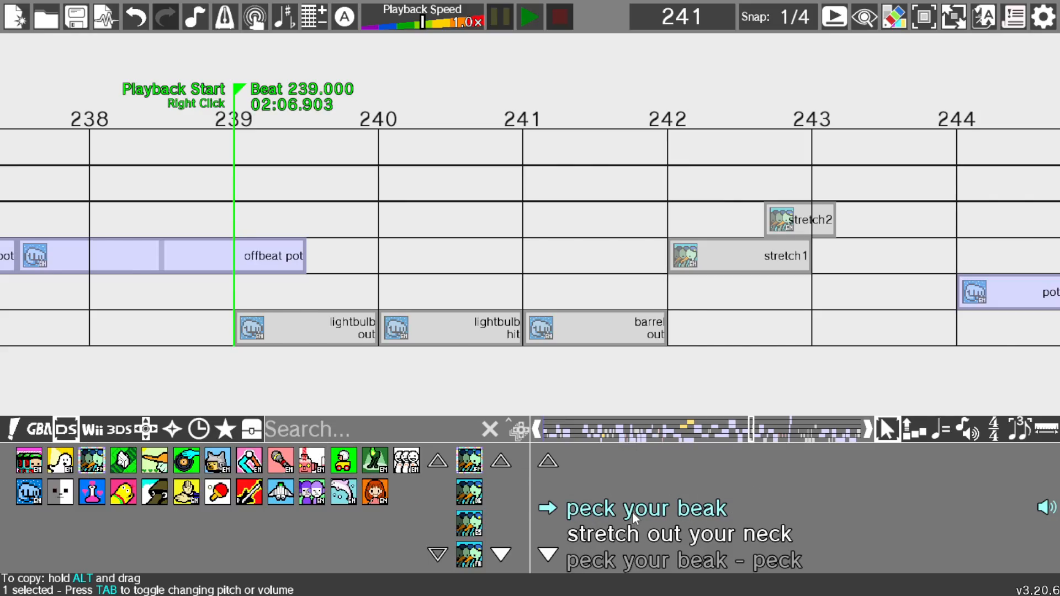
scroll(631, 512, down, 1)
drag(198, 186, 200, 196)
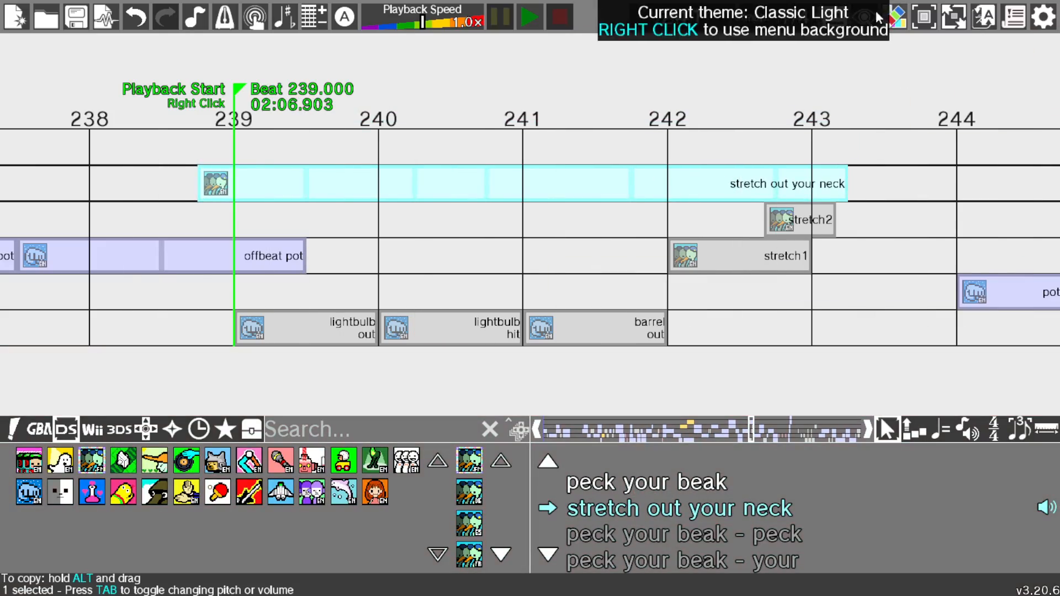
Step: Set the snap to 1/12 and move the "stretch out your neck" pattern earlier so its end aligns with the stretch2 cue's end
click(786, 21)
click(787, 21)
click(787, 21)
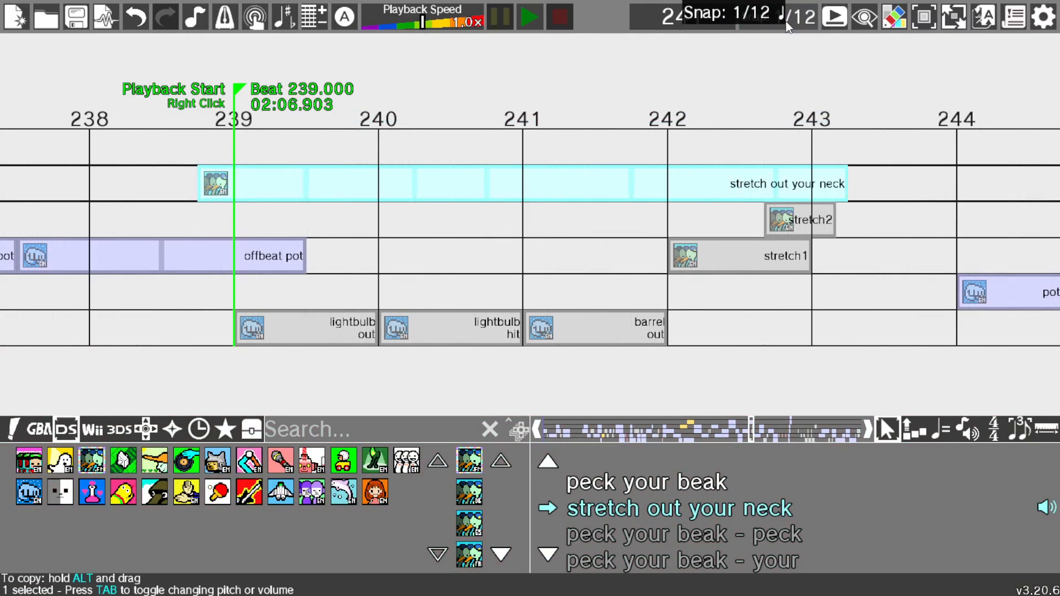
drag(831, 188, 812, 188)
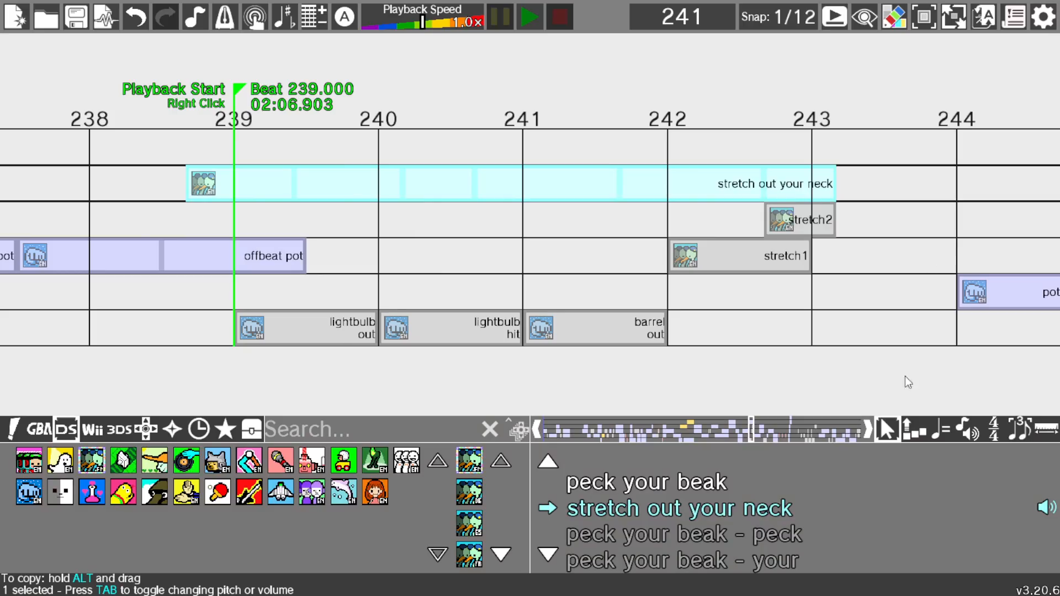
Step: Split the "stretch out your neck" pattern into its individual cues and return to the selection tool
click(914, 430)
click(704, 177)
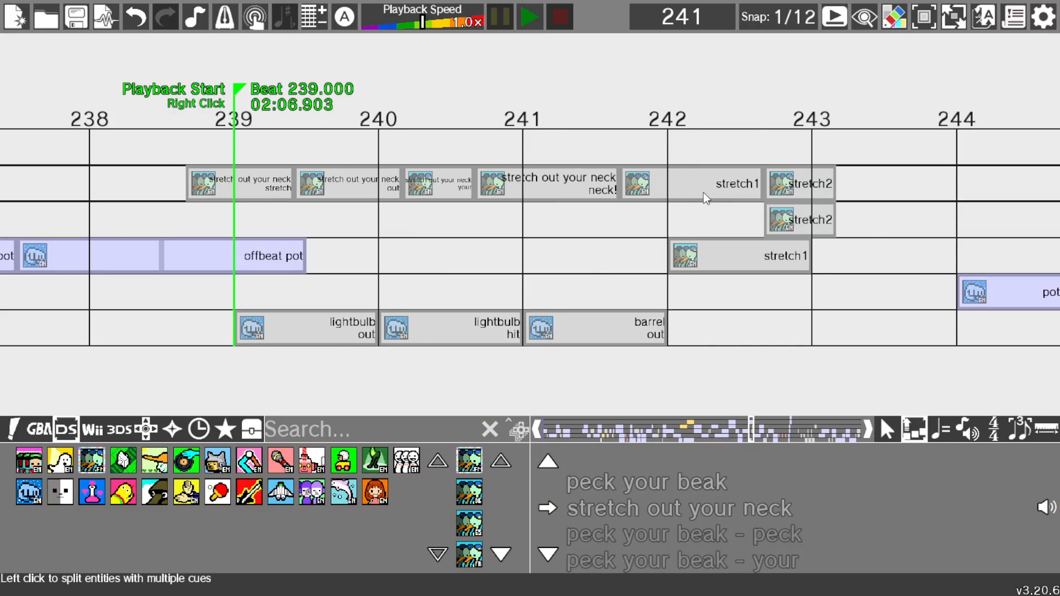
click(887, 430)
click(756, 180)
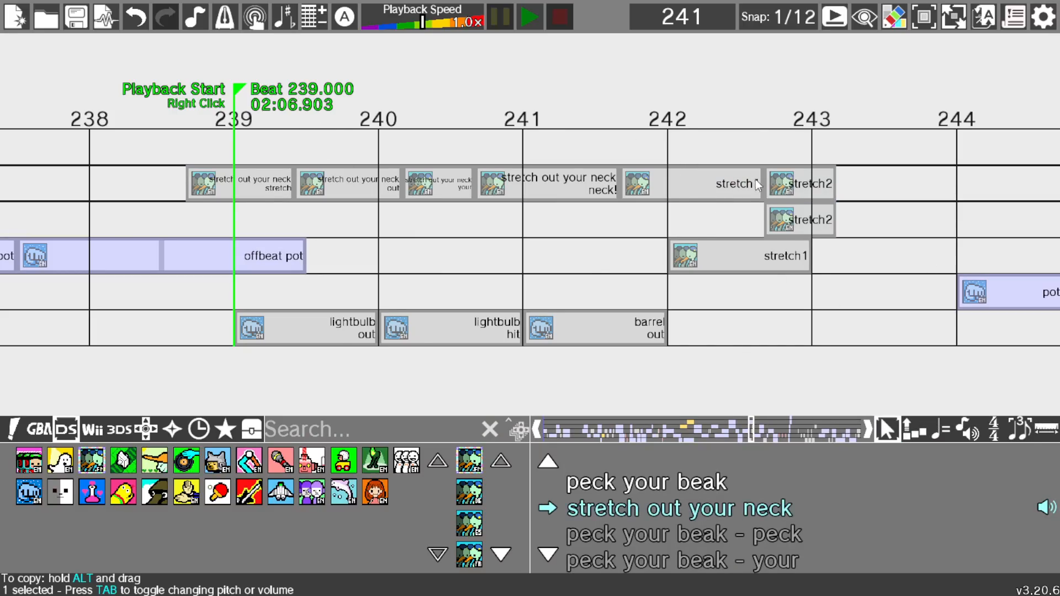
Step: Select the six split "stretch out your neck" cues on the track above the original stretch2 cue and delete them
click(738, 255)
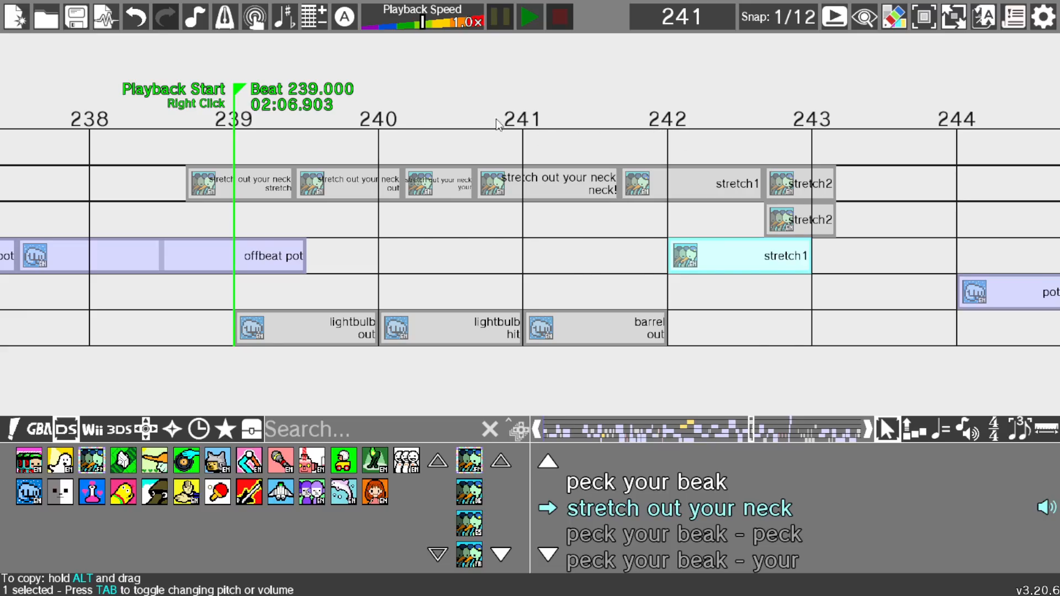
drag(701, 152, 777, 157)
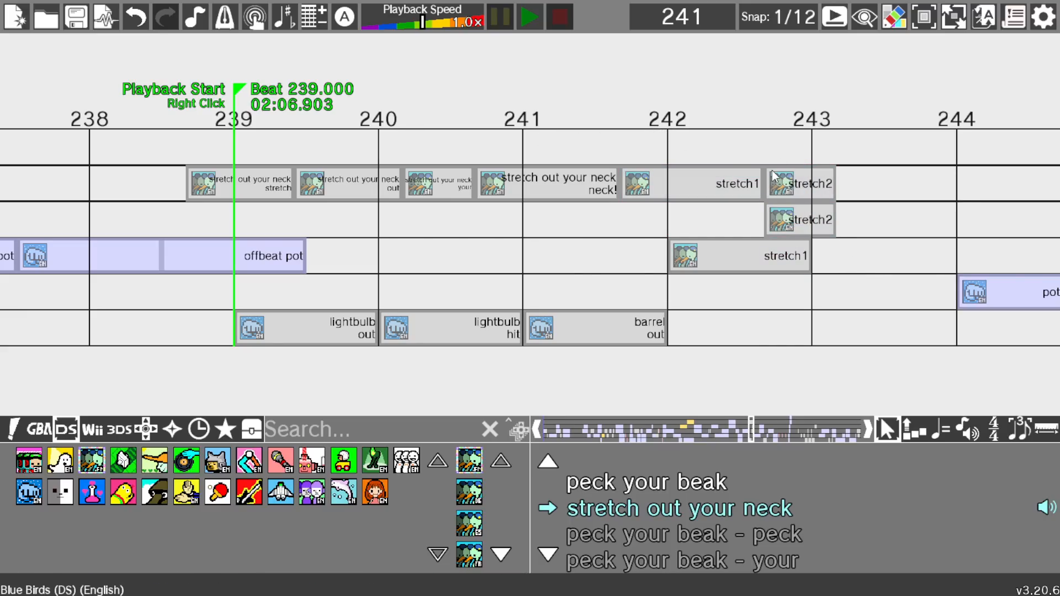
drag(758, 276, 728, 249)
drag(821, 301, 746, 227)
drag(784, 132, 221, 191)
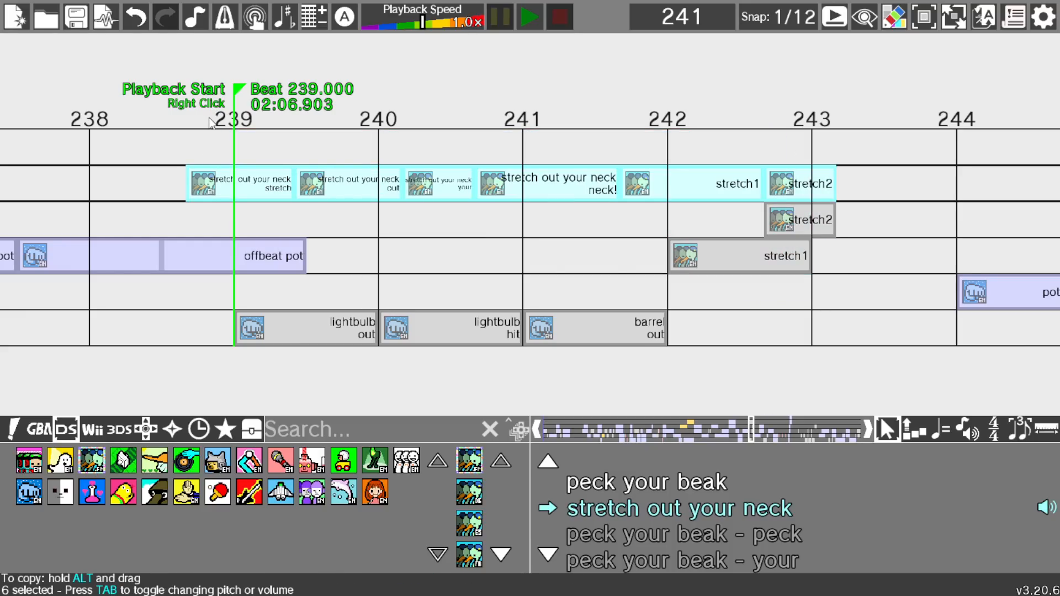
key(Delete)
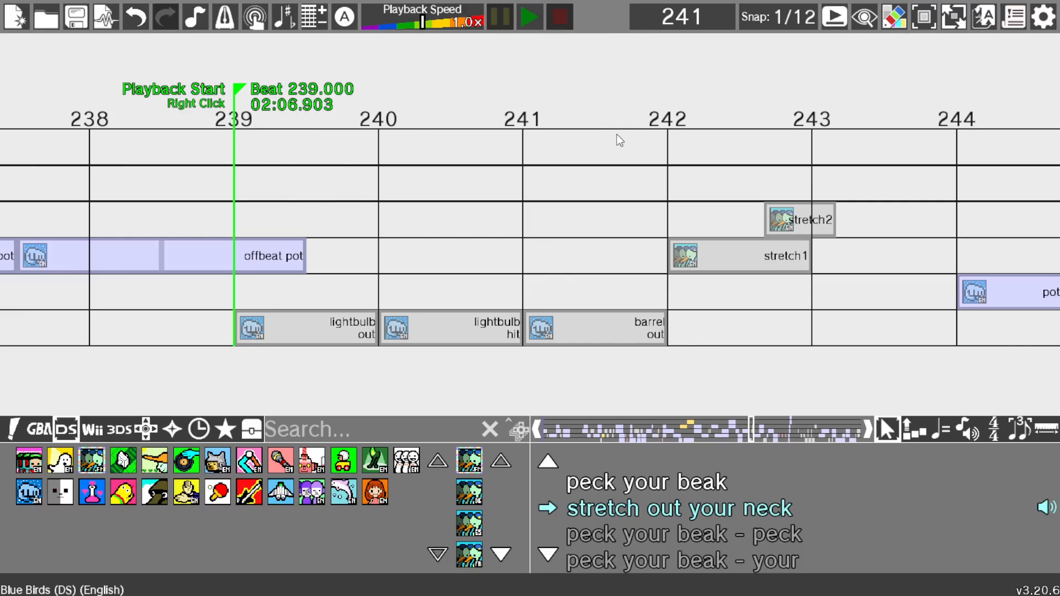
Step: Select the original stretch1 and stretch2 cues, play the remix from beat 239 to about beat 256, and stop playback
drag(623, 176, 790, 274)
click(533, 16)
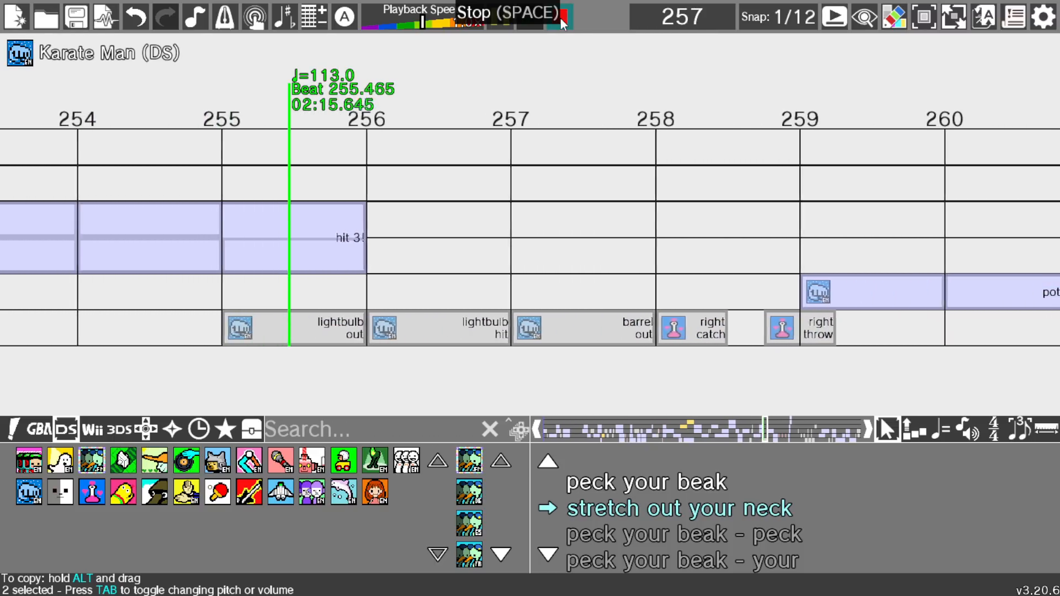
click(561, 18)
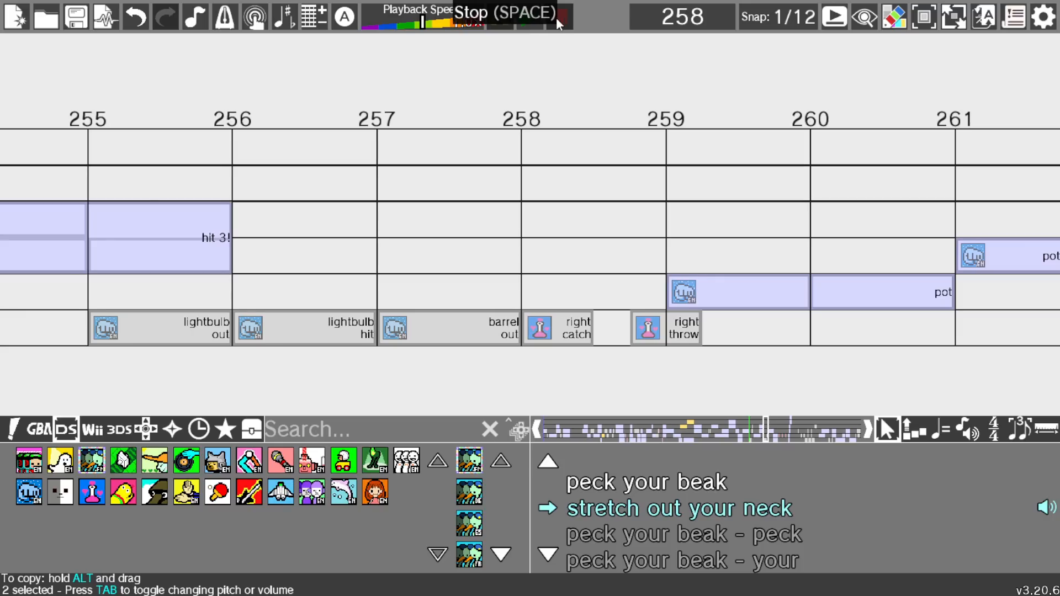
Step: Play the lightbulb, barrel, right catch and right throw cues from beat 255, stopping playback at about beat 264
scroll(469, 238, up, 3)
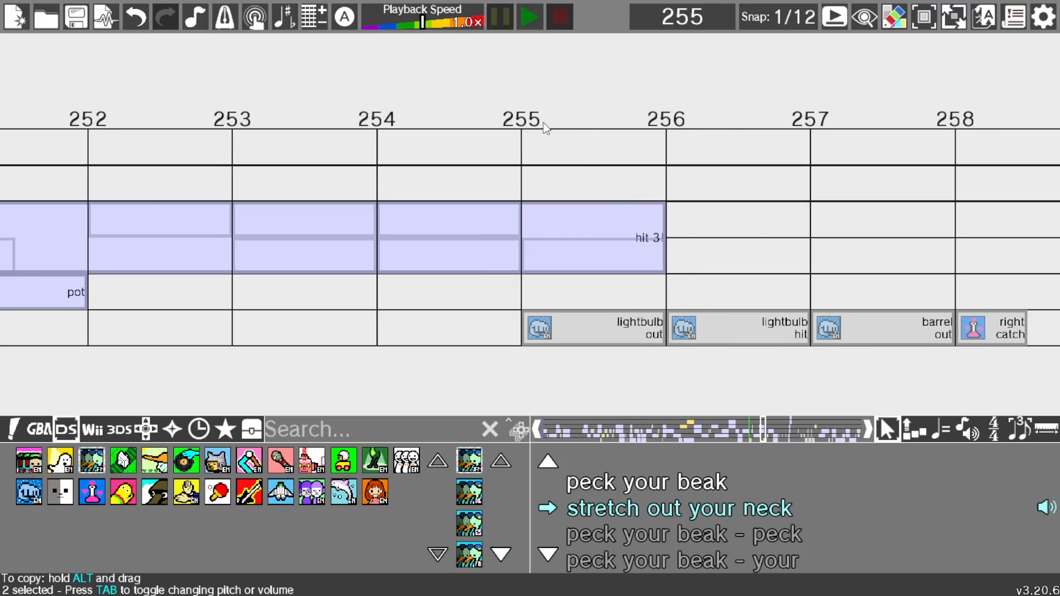
click(531, 16)
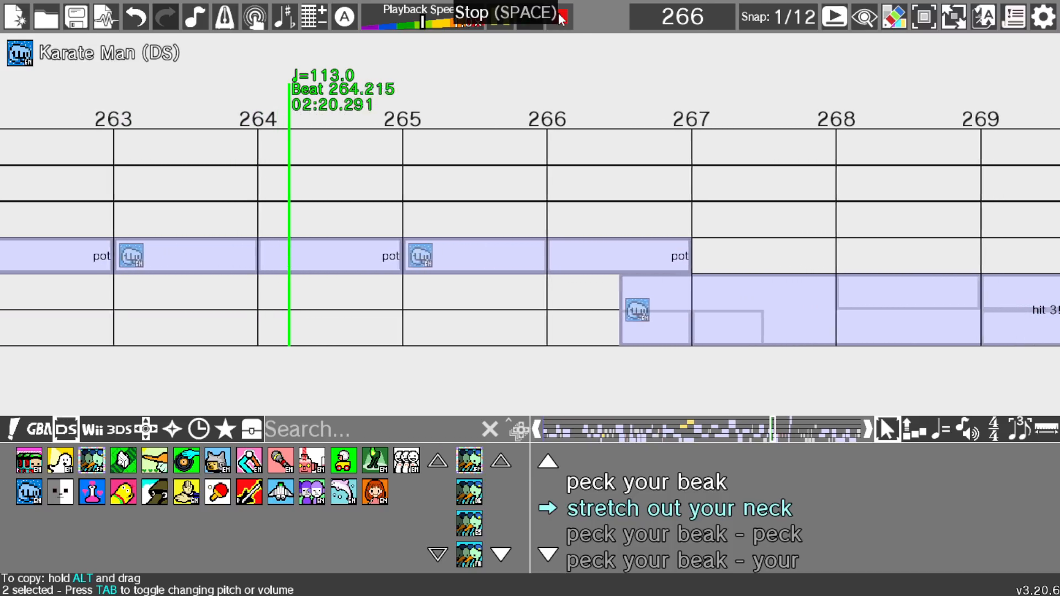
click(559, 12)
Step: Examine the Splashdown descend, ascend, jump others and jump player cues between beats 273 and 288
scroll(679, 212, down, 2)
scroll(679, 212, down, 15)
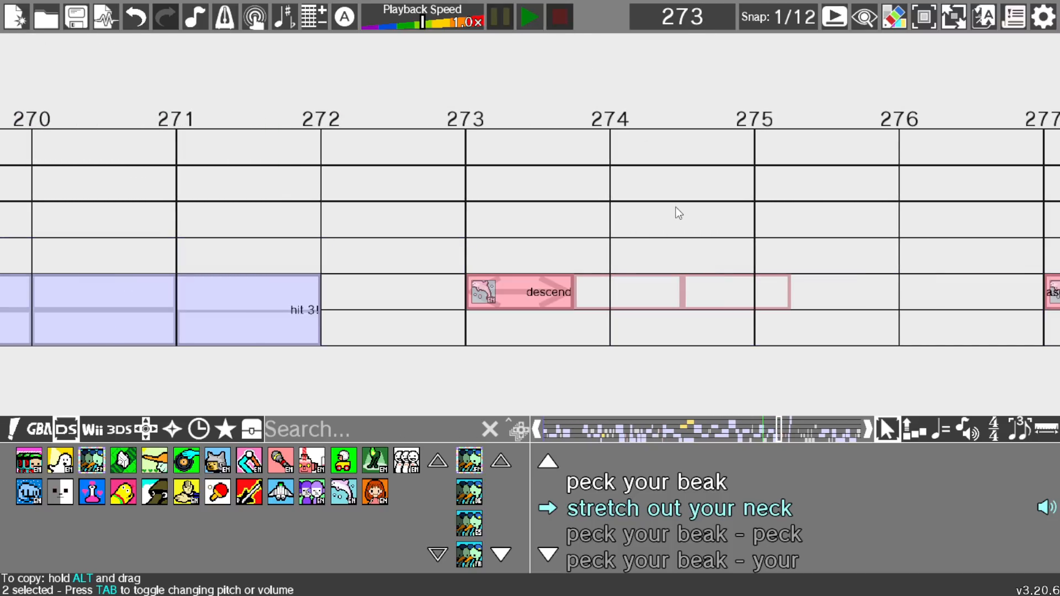
scroll(674, 208, up, 3)
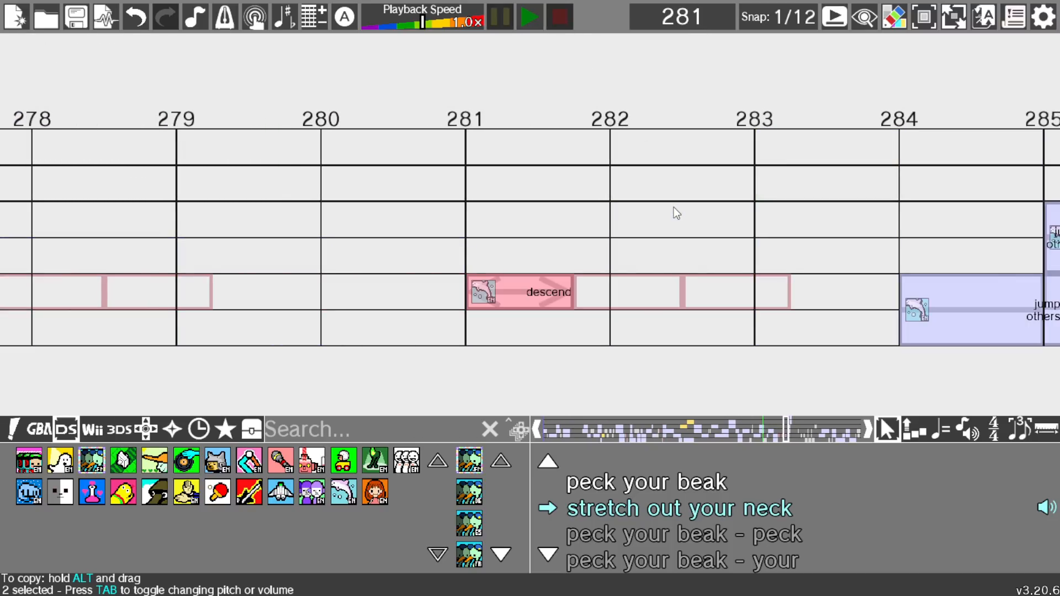
scroll(673, 208, down, 7)
scroll(673, 208, up, 3)
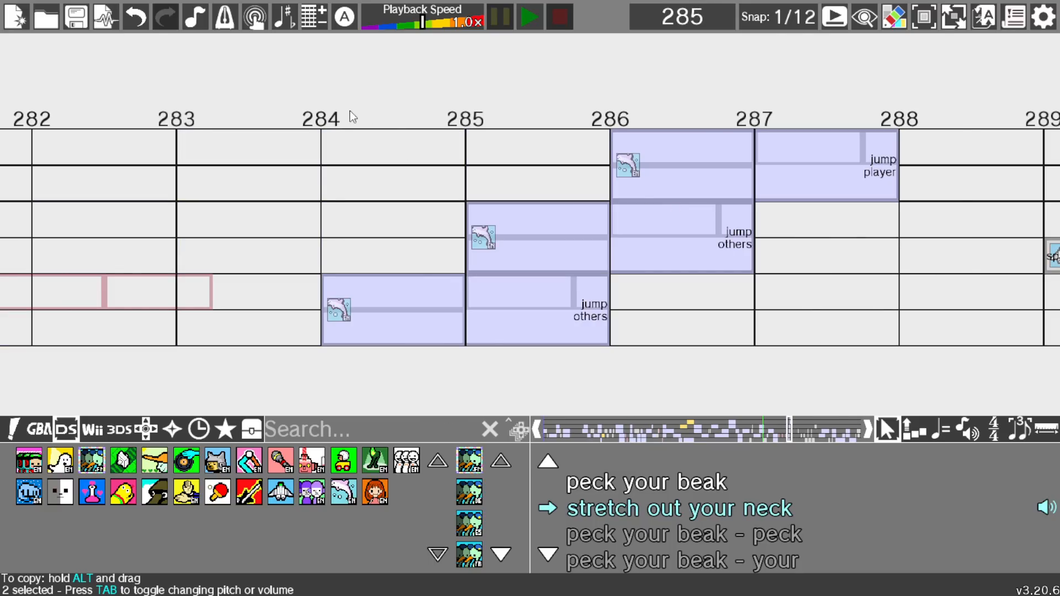
click(519, 240)
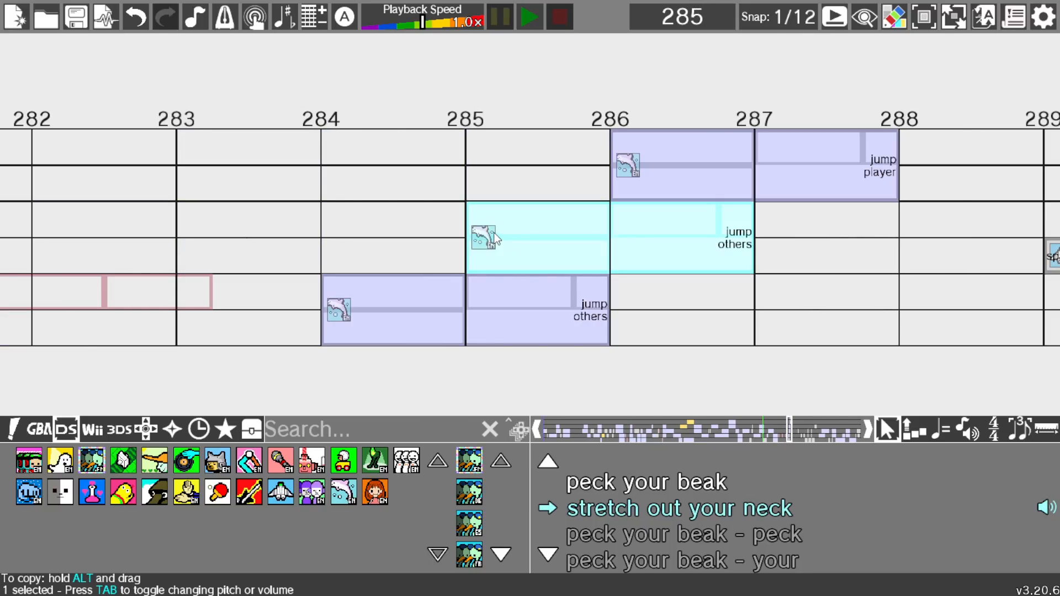
scroll(496, 238, down, 2)
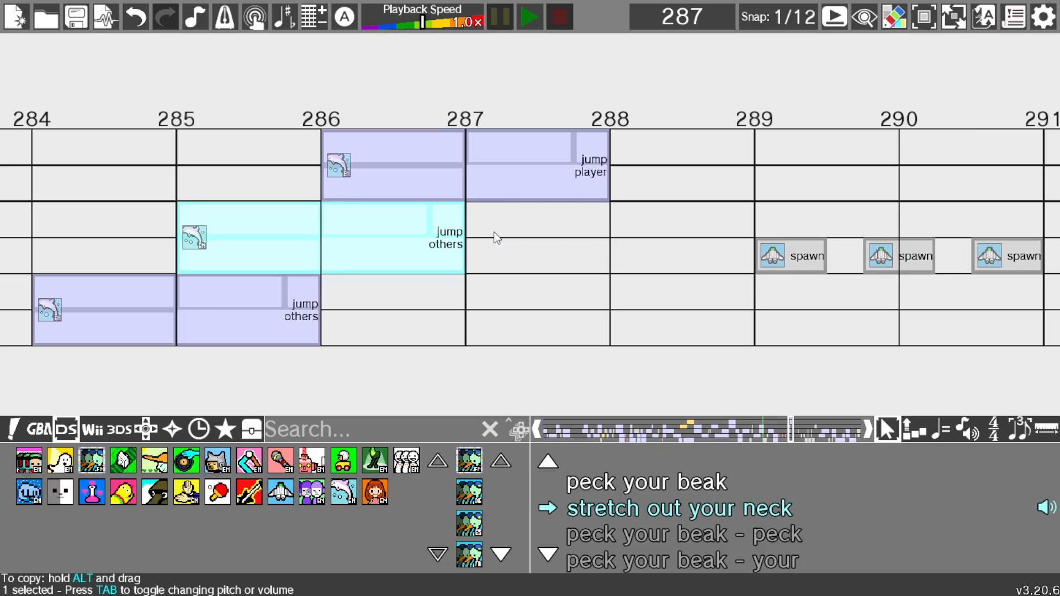
scroll(452, 248, up, 1)
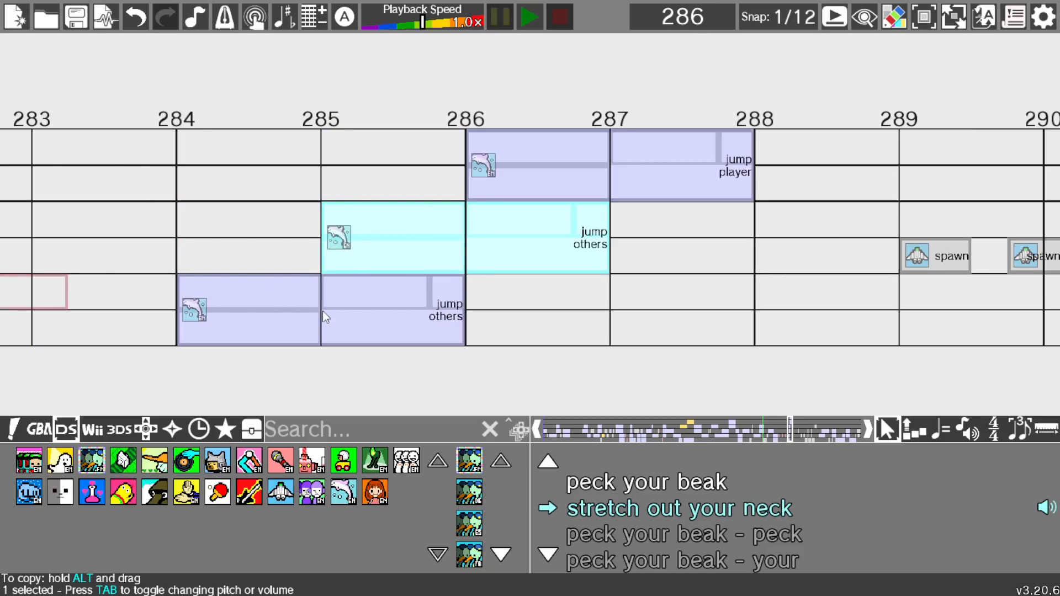
Step: Set the playback start to beat 277, play the Splashdown cues to about beat 287, and stop playback
scroll(449, 199, up, 3)
scroll(226, 213, up, 3)
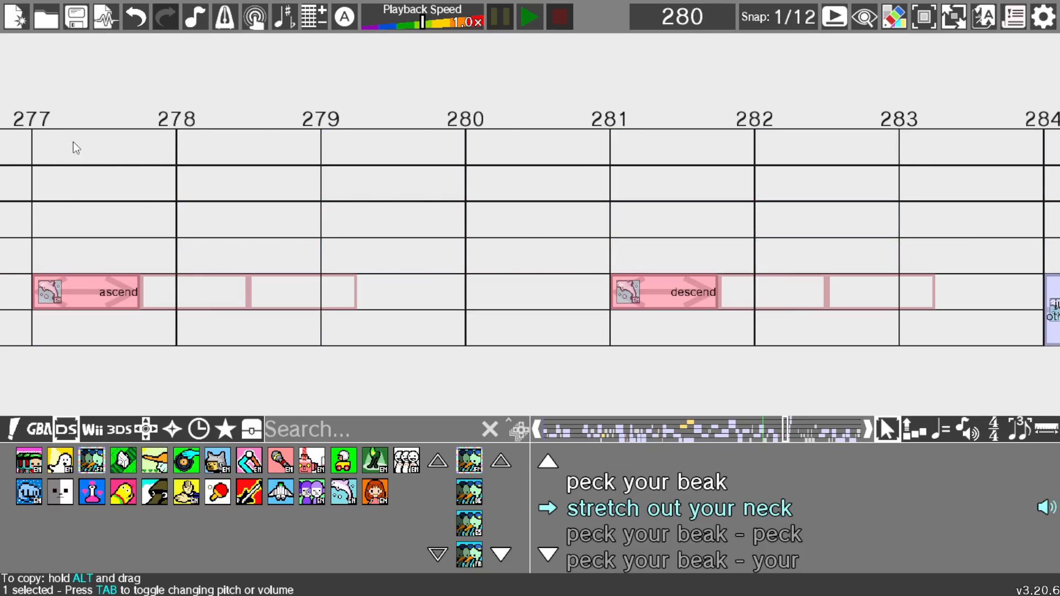
right_click(35, 124)
click(542, 18)
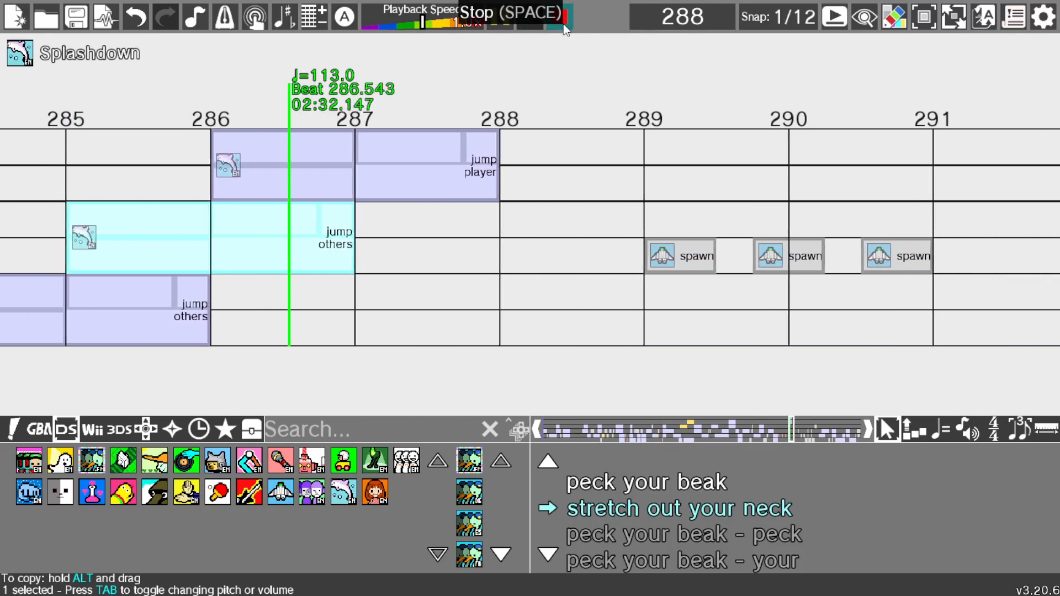
click(564, 24)
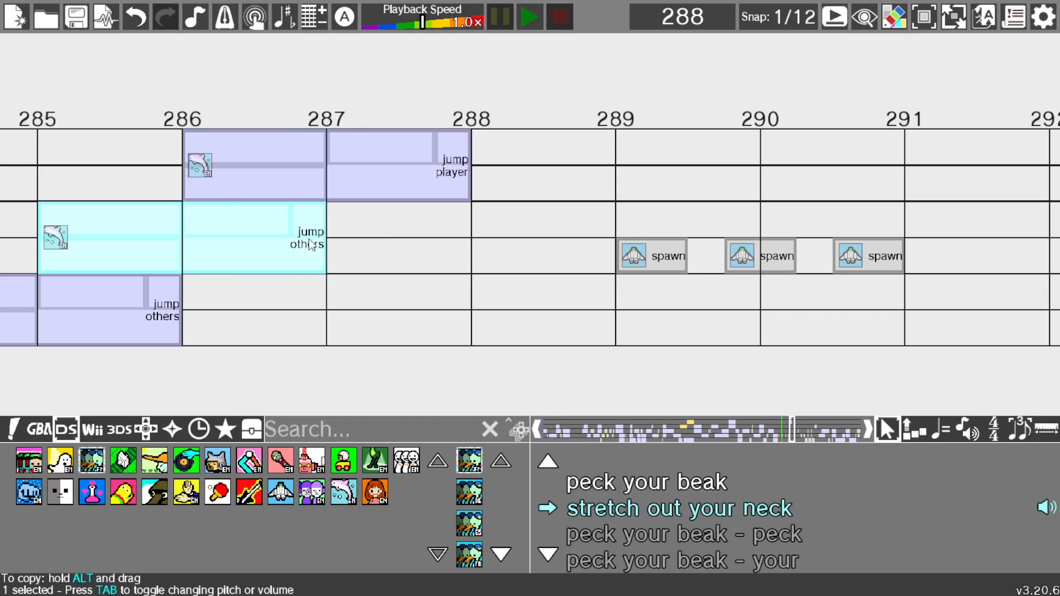
Step: Examine the end of the Splashdown jumps, the three spawn cues from beat 289 and the matching shoot cues from beat 293
key(Left)
key(Left)
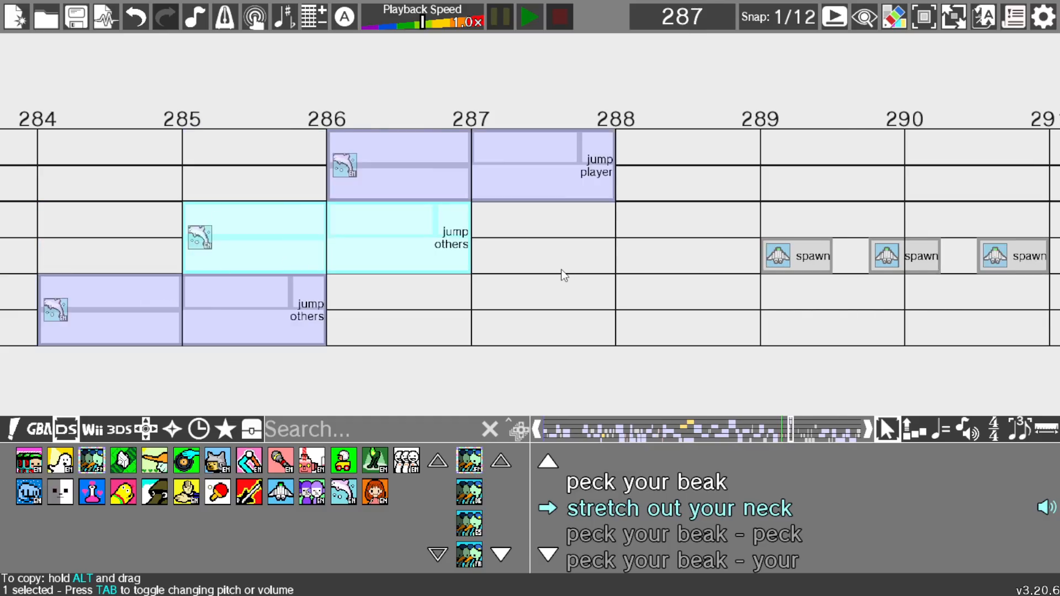
key(Right)
key(Right)
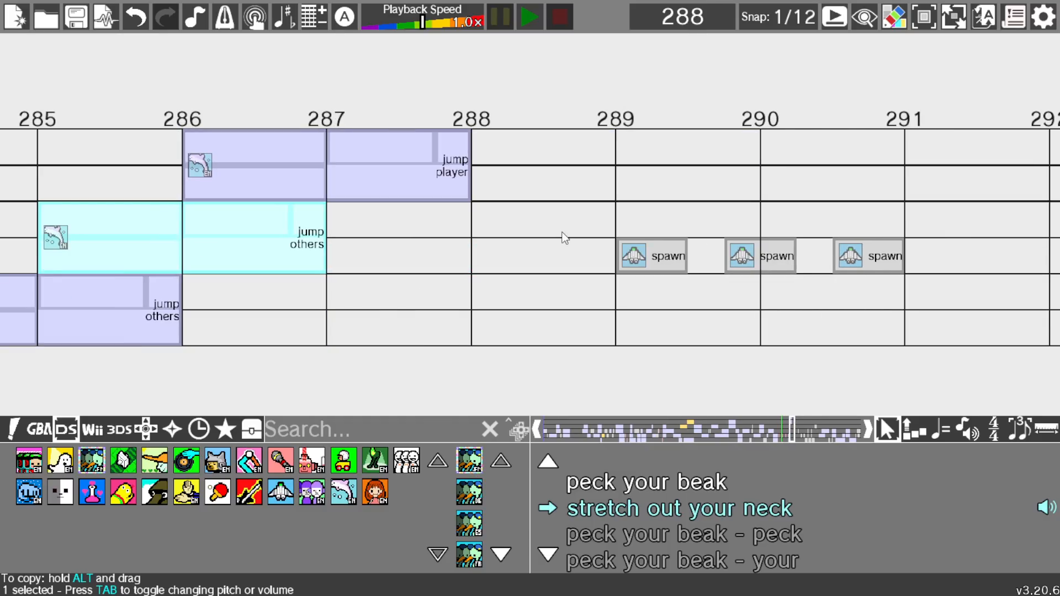
key(Right)
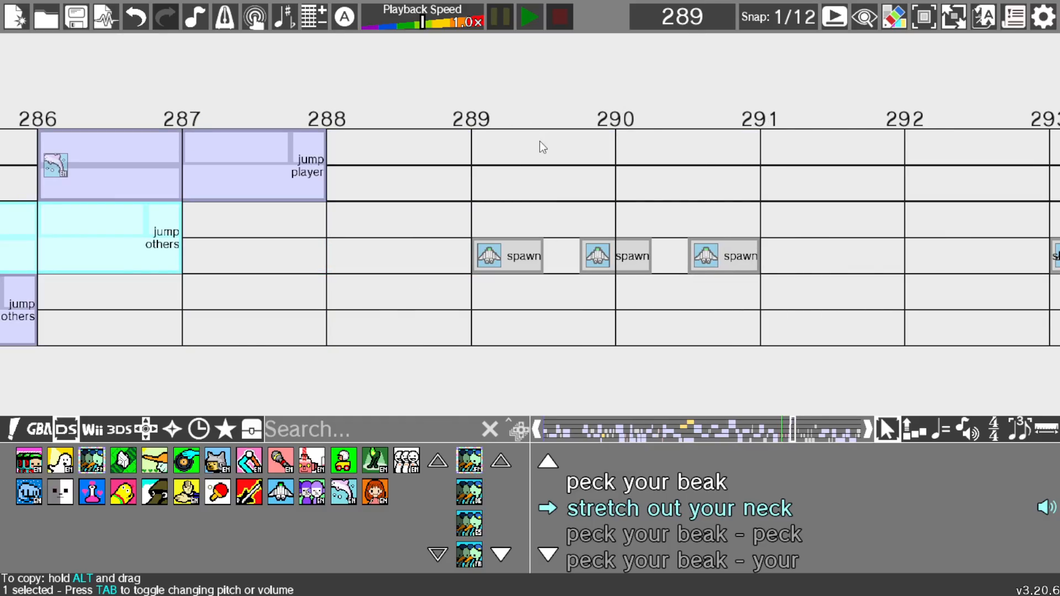
click(525, 269)
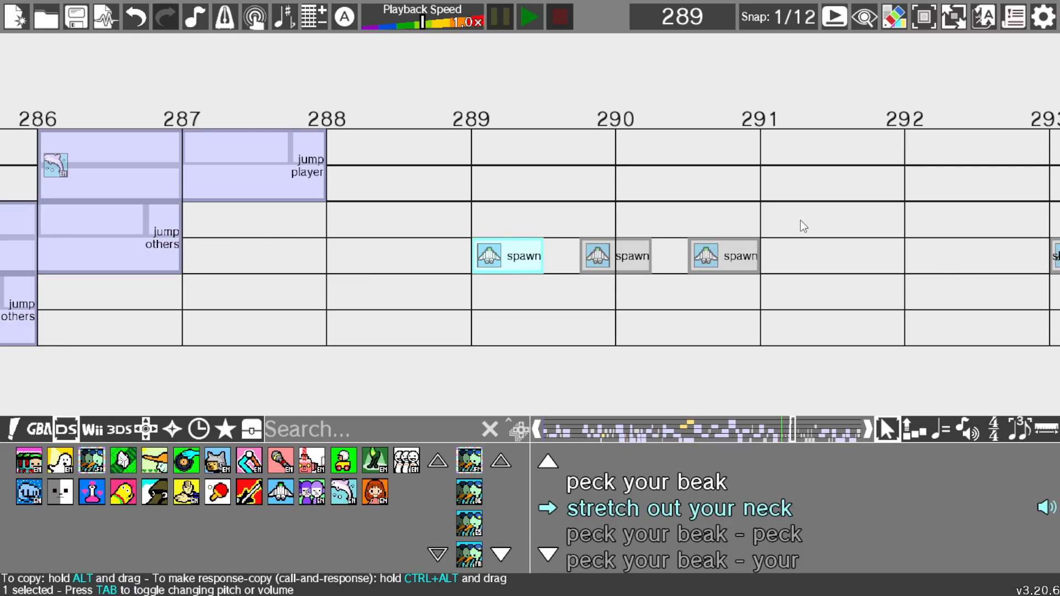
click(727, 255)
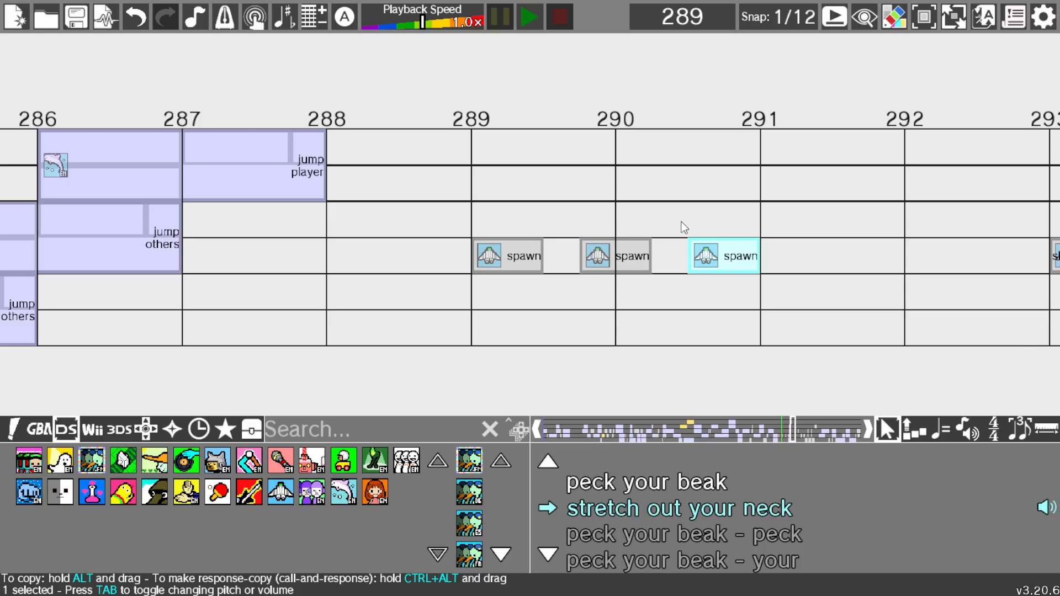
scroll(804, 234, down, 3)
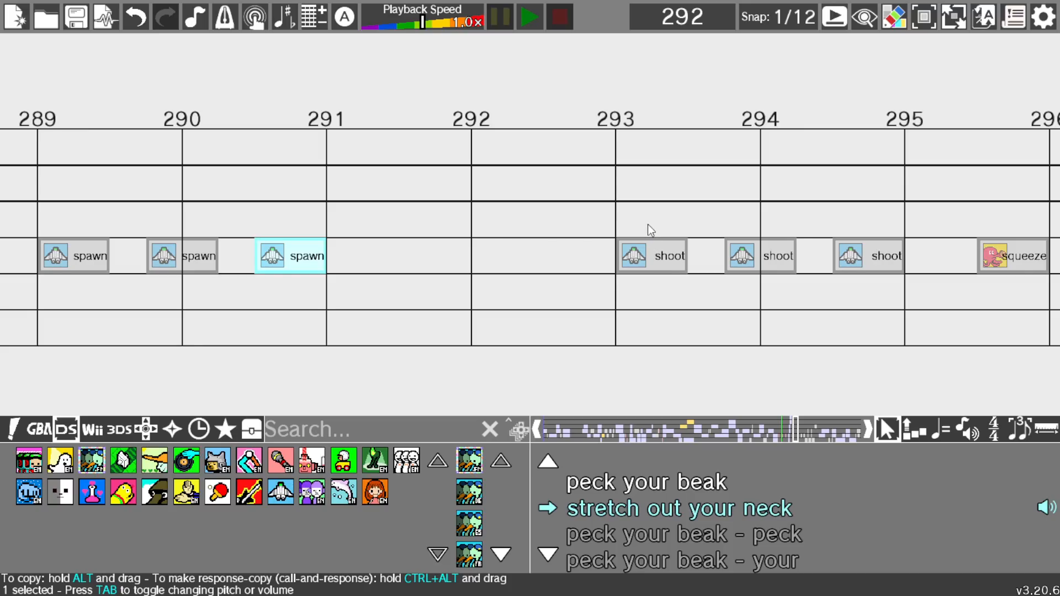
click(541, 215)
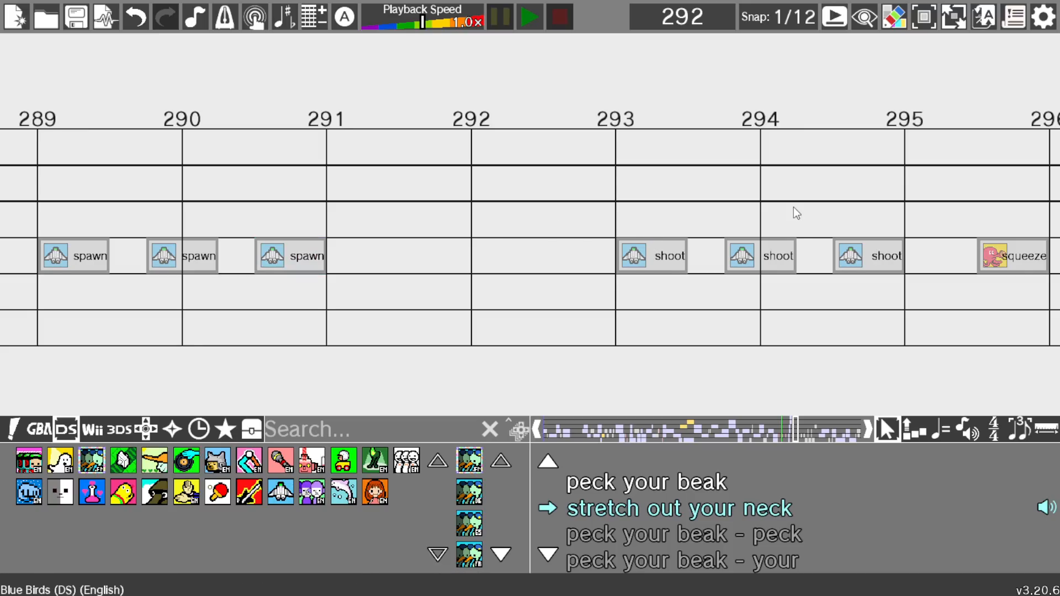
Step: Set the playback start to beat 299, play the squeeze, pop and Built to Scale cues to about beat 318, and stop playback
scroll(796, 221, down, 4)
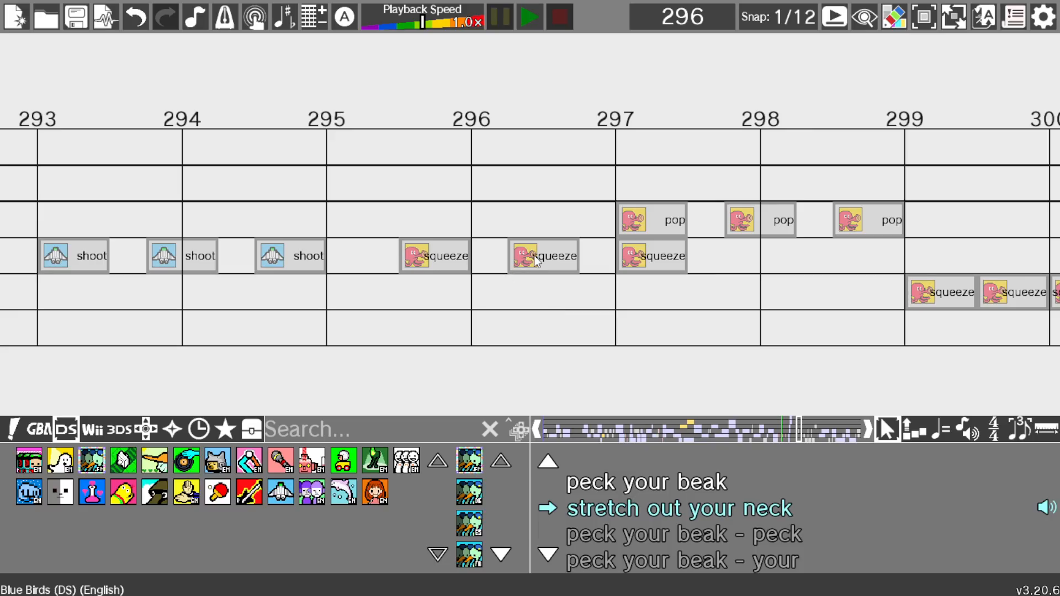
scroll(496, 284, down, 1)
scroll(494, 277, down, 9)
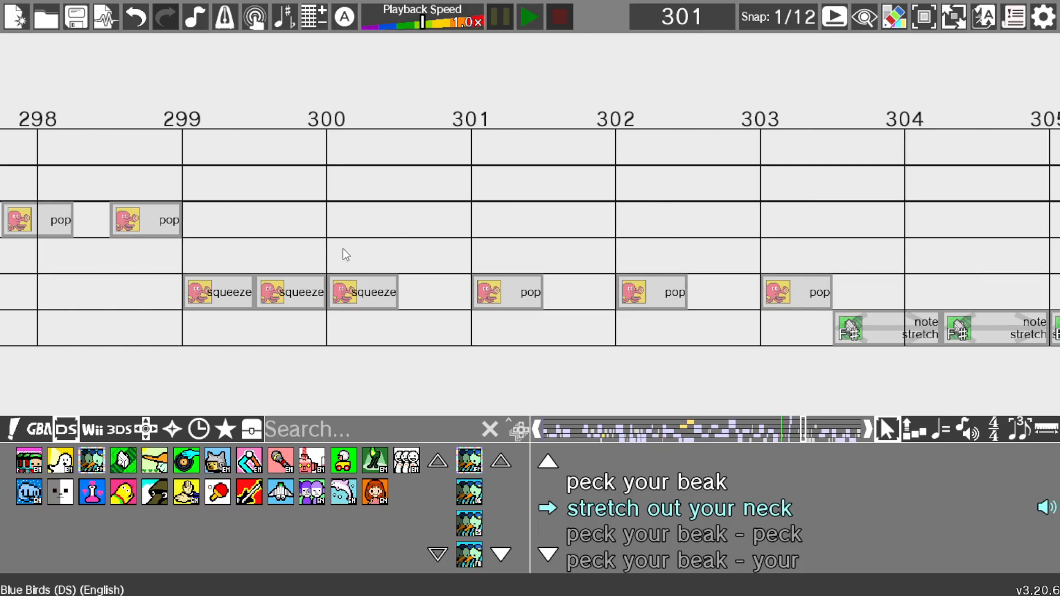
scroll(346, 246, down, 9)
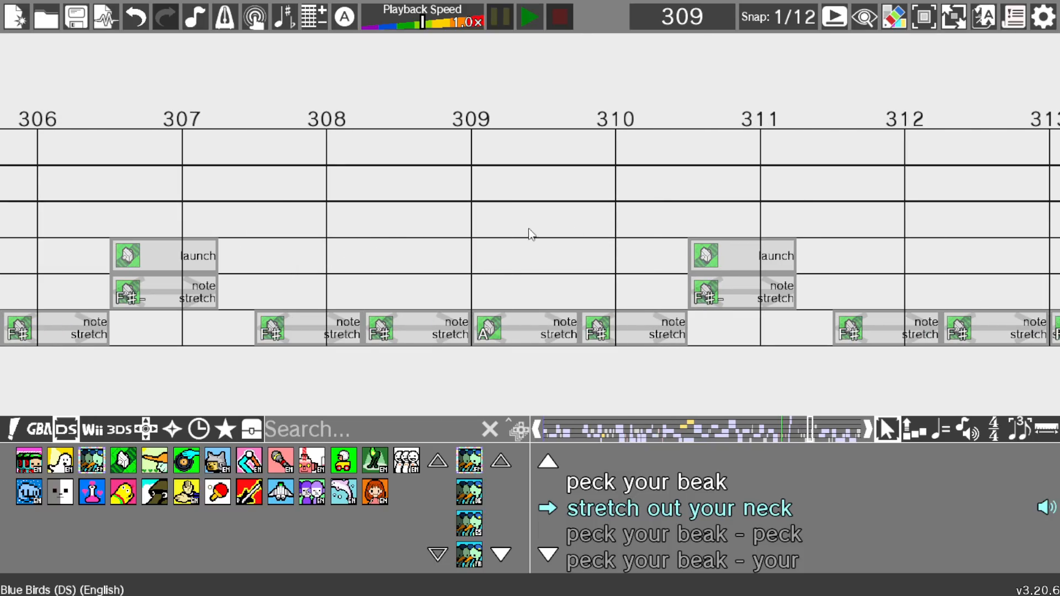
scroll(595, 231, down, 2)
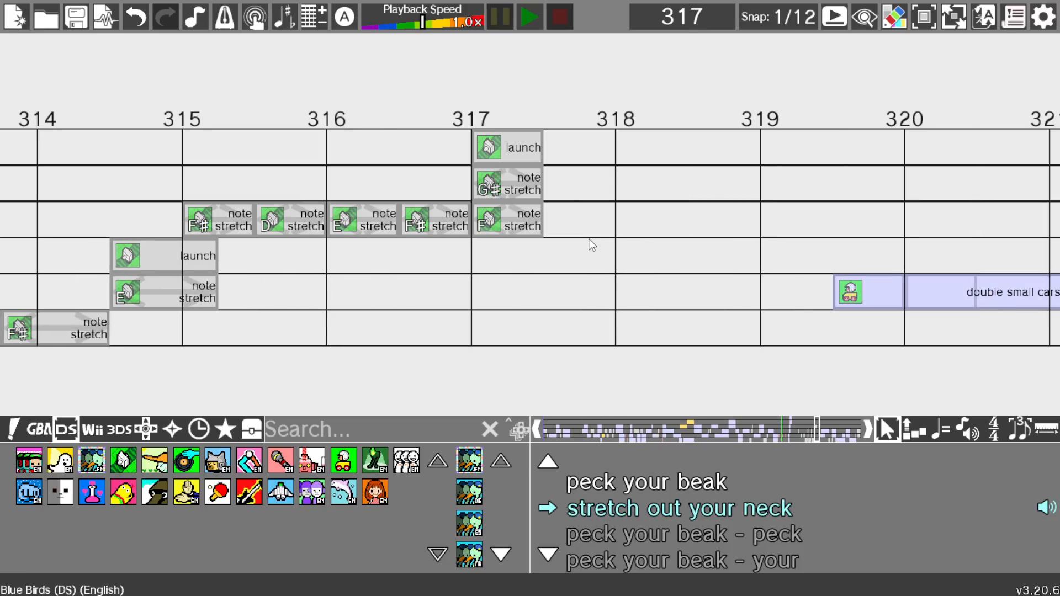
scroll(582, 243, up, 10)
scroll(386, 188, up, 3)
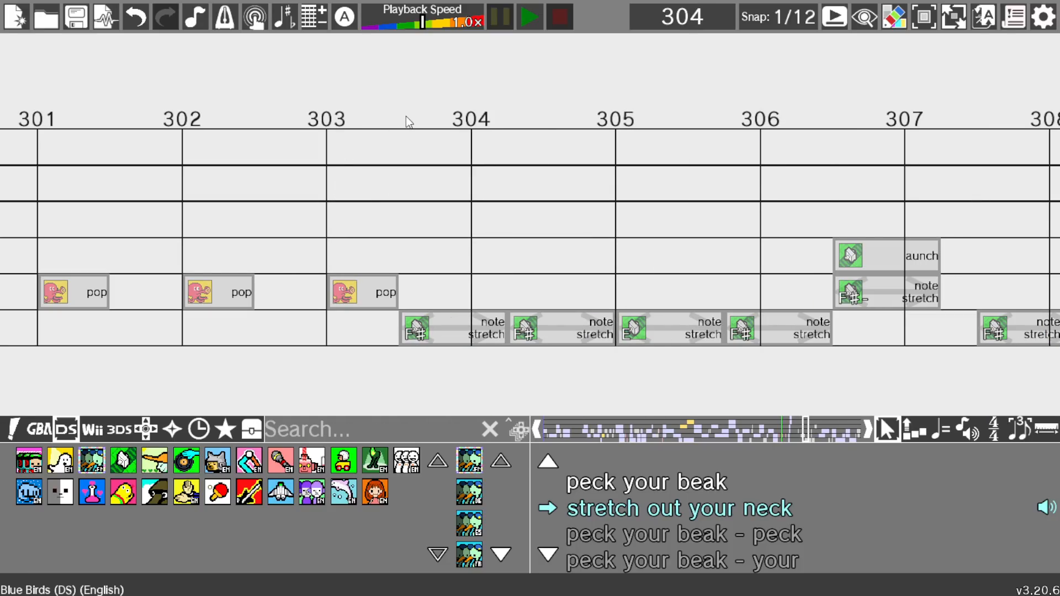
scroll(328, 146, up, 5)
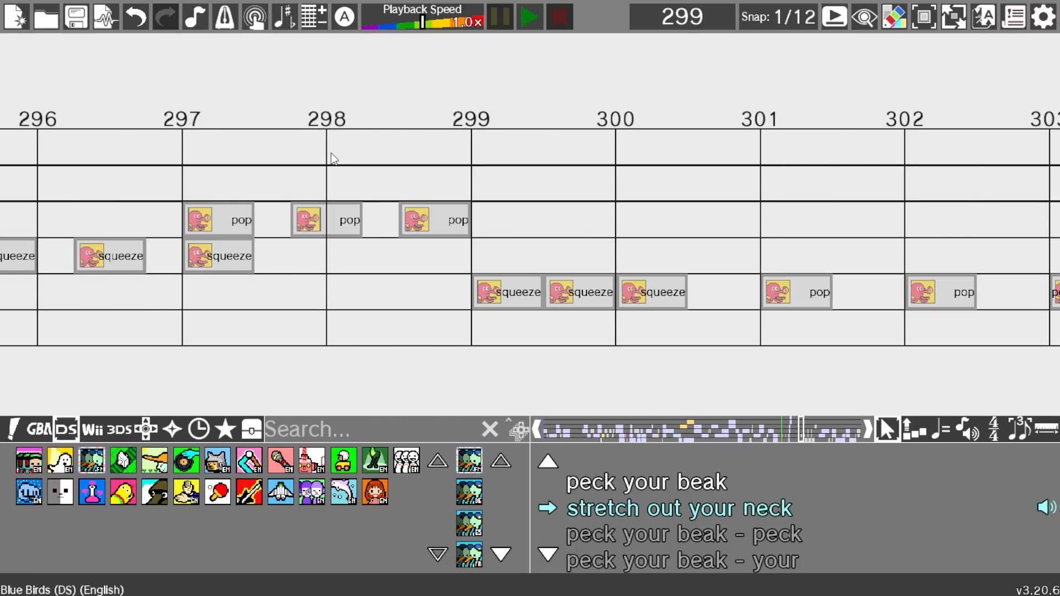
right_click(471, 102)
click(529, 24)
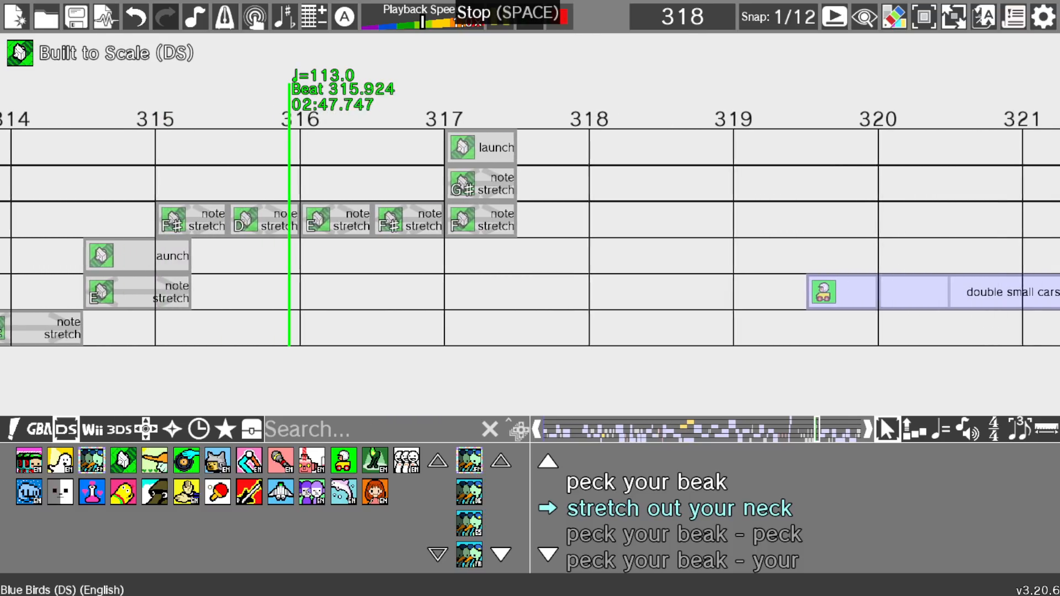
click(560, 14)
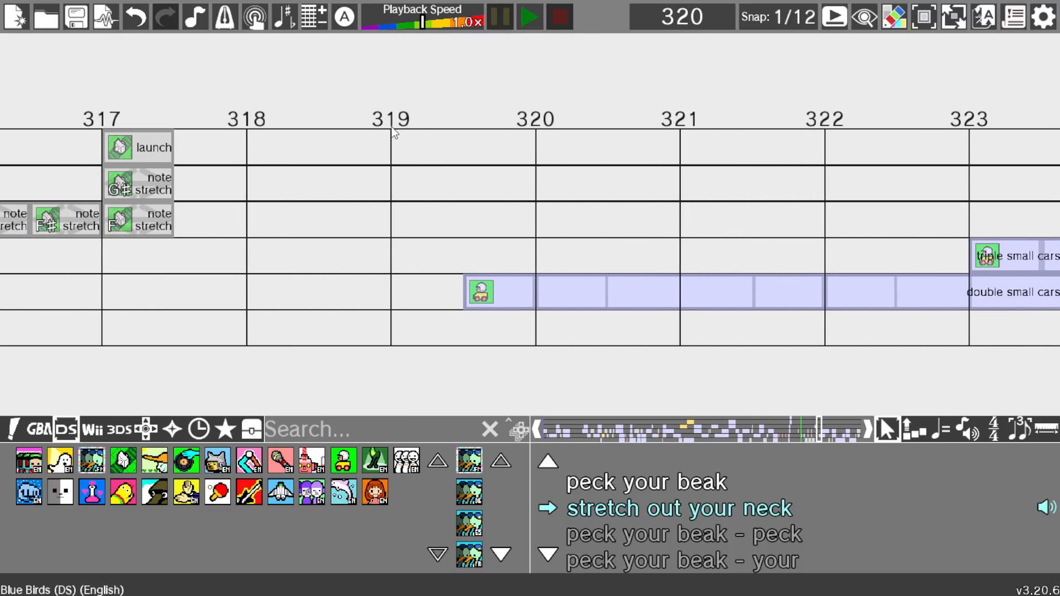
Step: Set the playback start to beat 303.5, at the start of the first Built to Scale note stretch cue
scroll(410, 233, up, 16)
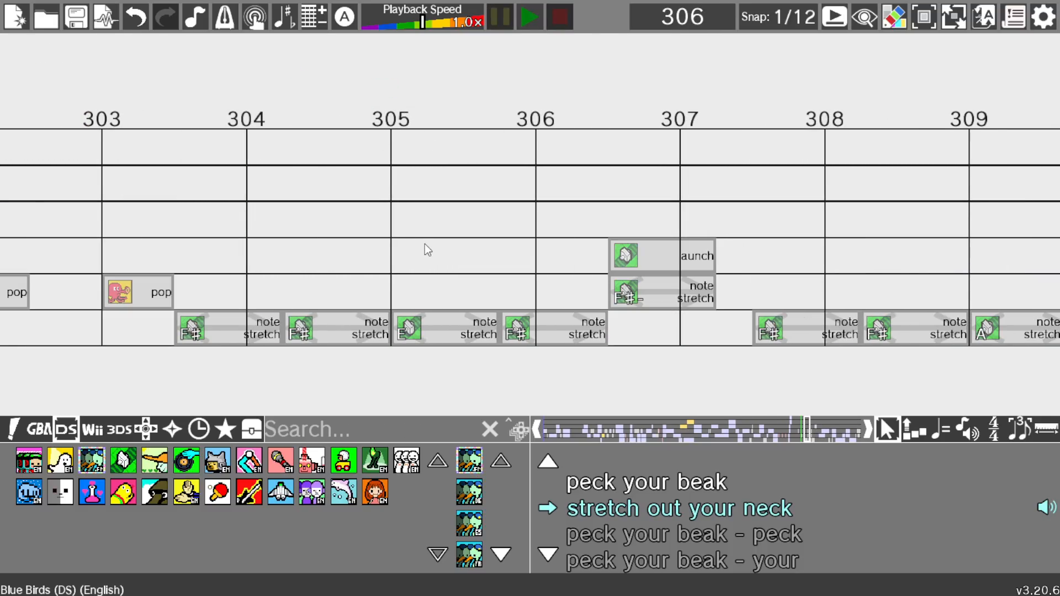
right_click(474, 130)
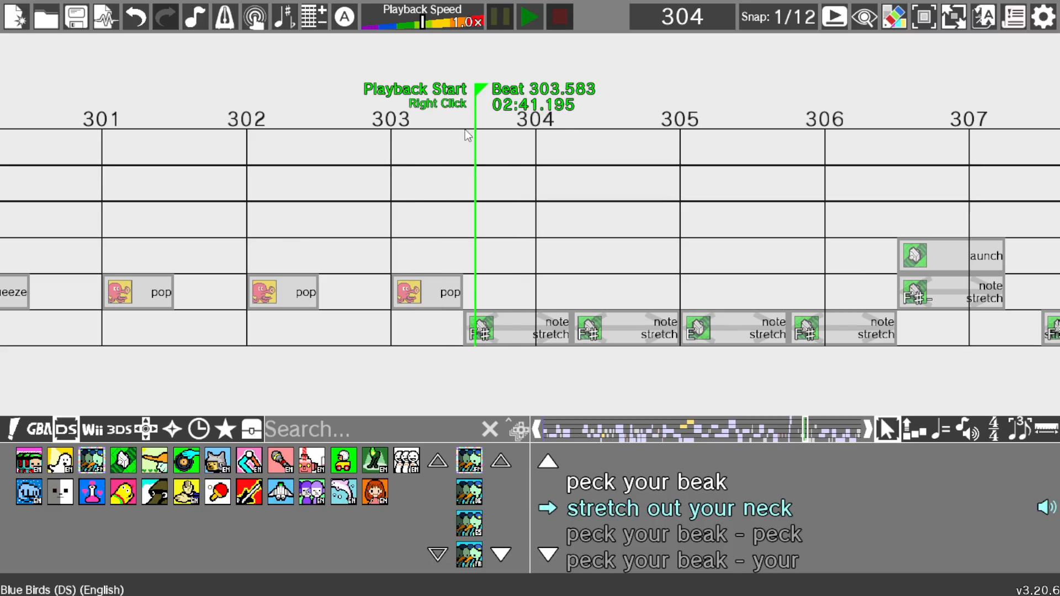
drag(462, 129, 463, 129)
right_click(463, 130)
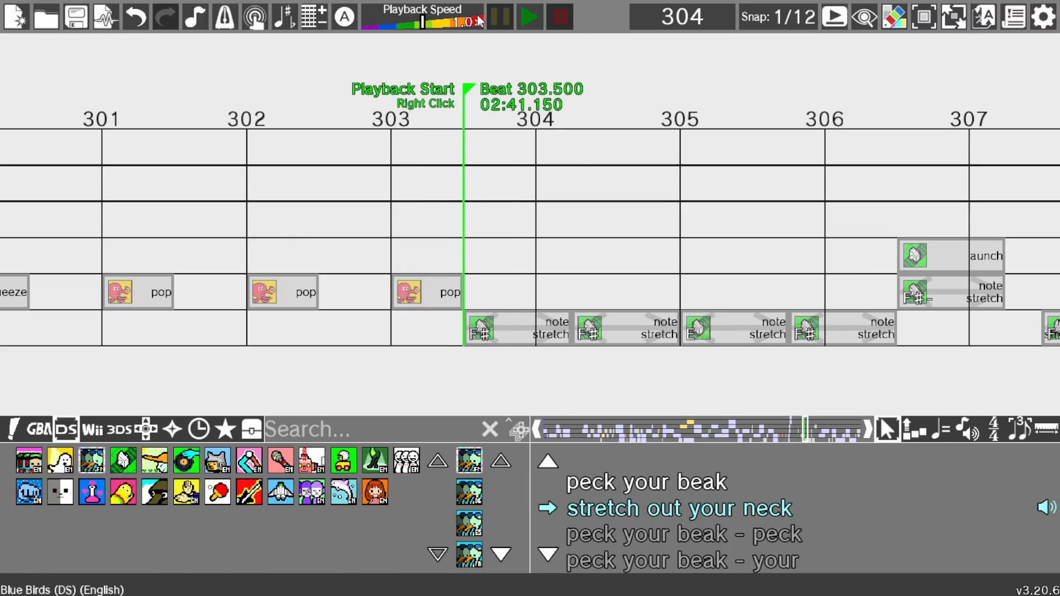
Step: Play the Built to Scale note stretch and launch cues from beat 303.5 to about beat 308, and stop playback
click(531, 13)
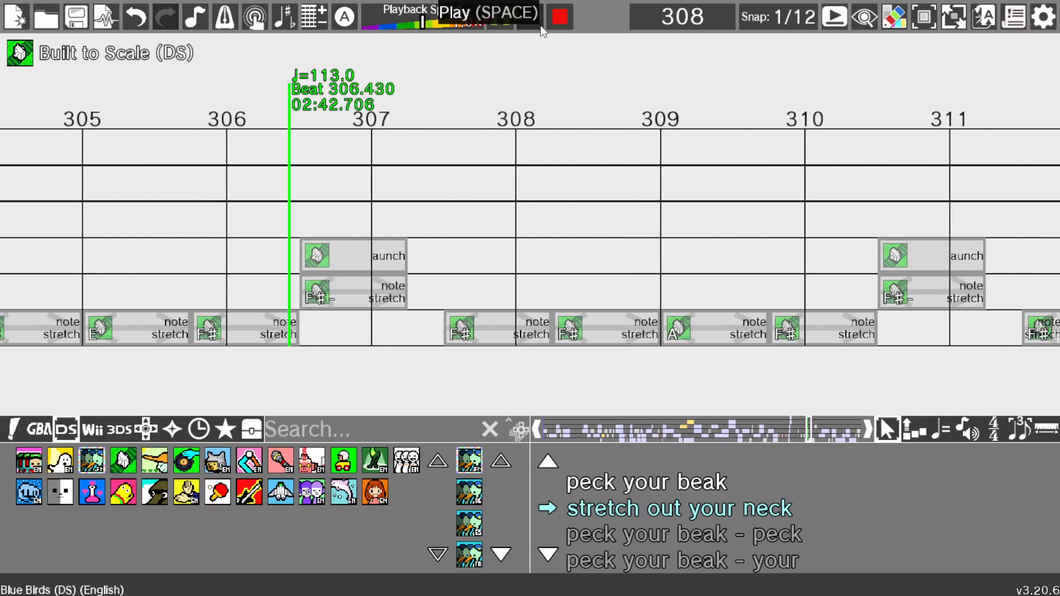
click(559, 15)
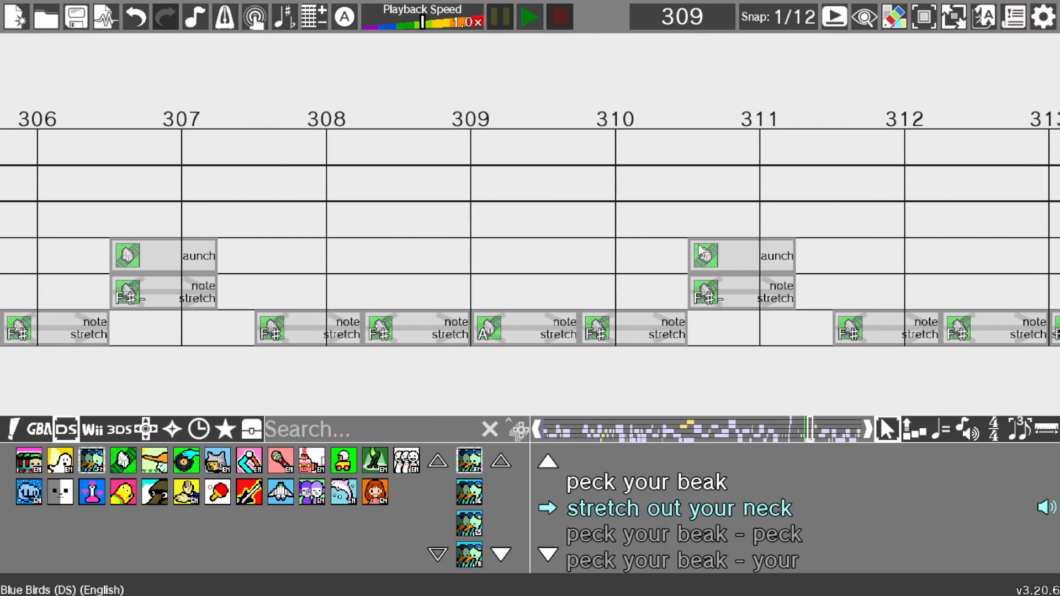
Step: Set the playback start to beat 335, play the Karate Man kick cue to about beat 341, and stop playback
scroll(856, 233, down, 5)
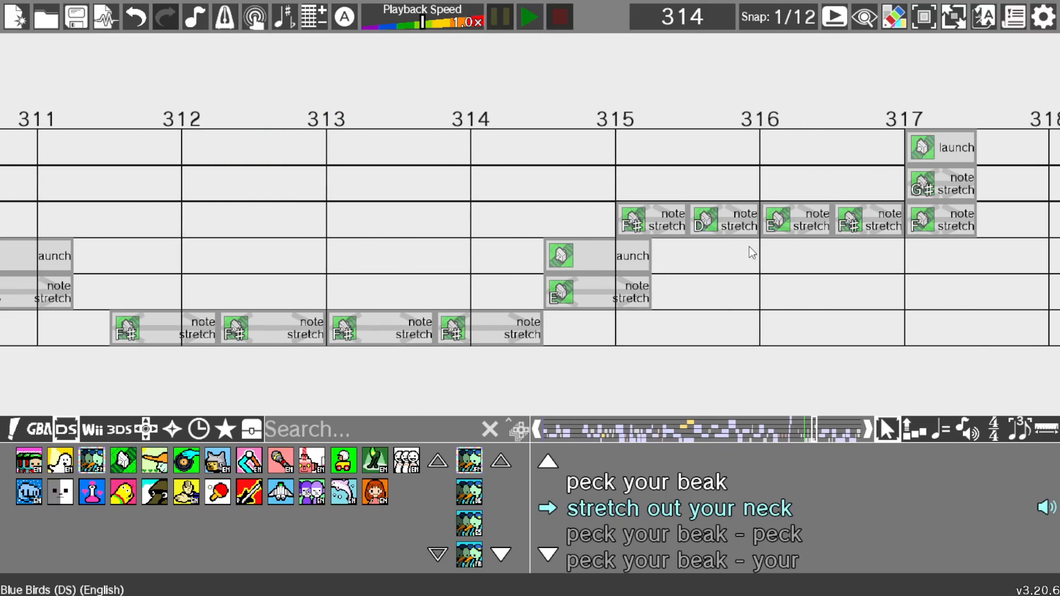
scroll(752, 253, down, 7)
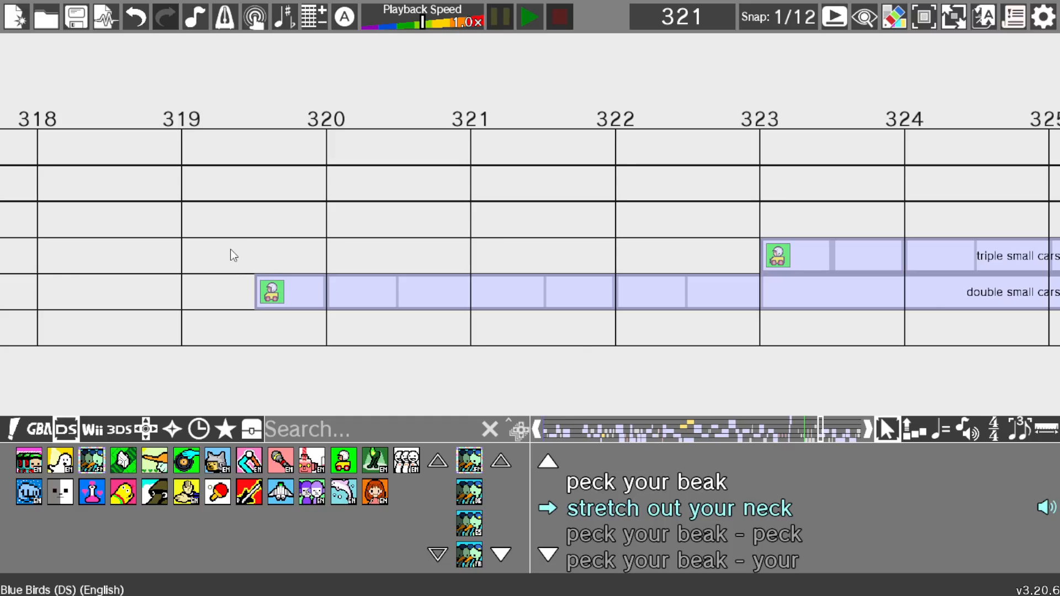
scroll(301, 226, down, 16)
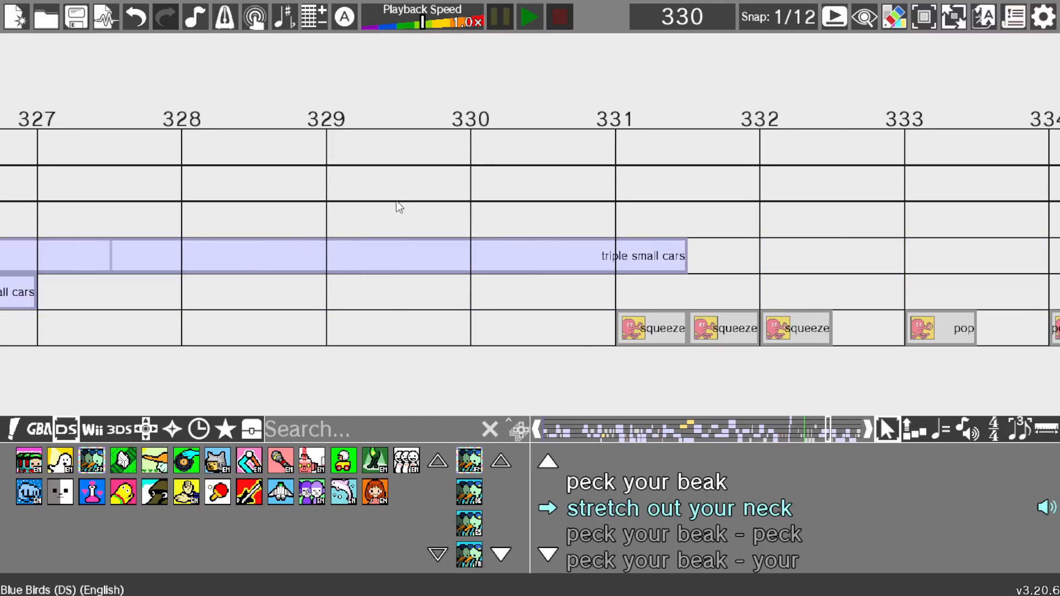
scroll(398, 208, down, 3)
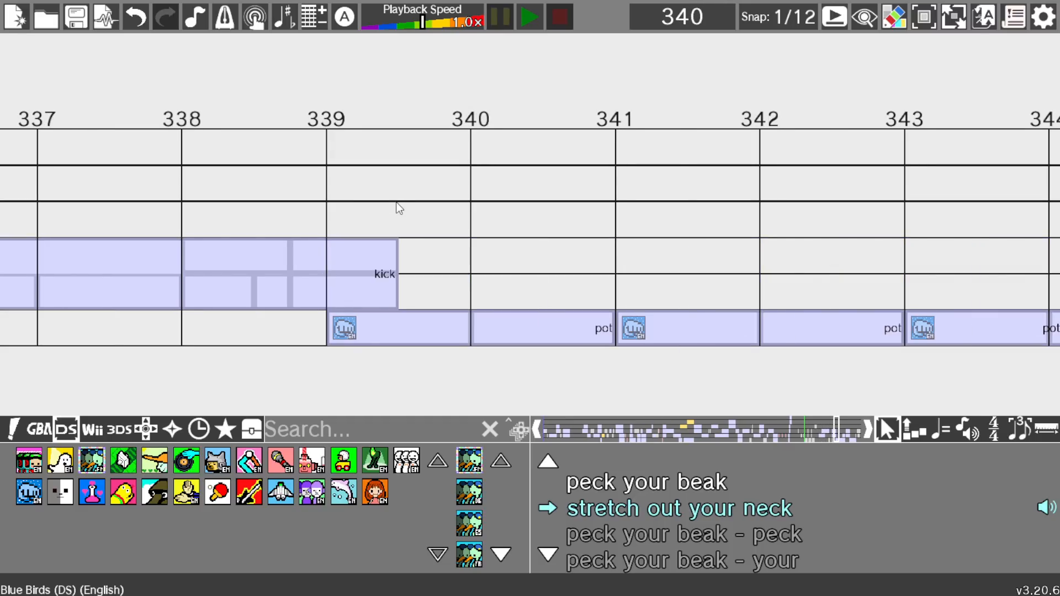
scroll(398, 208, up, 4)
right_click(323, 122)
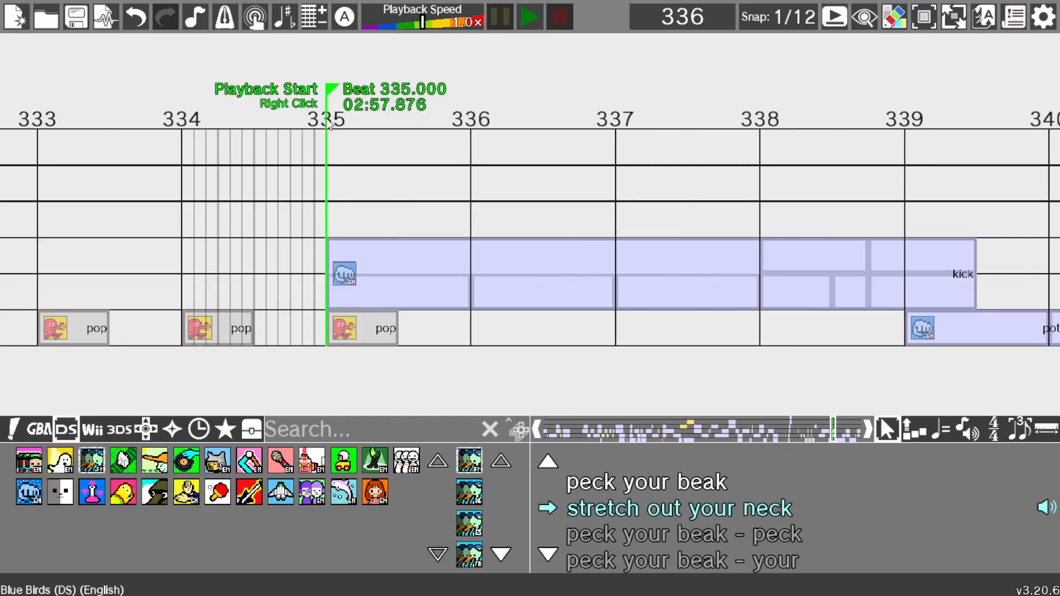
click(527, 21)
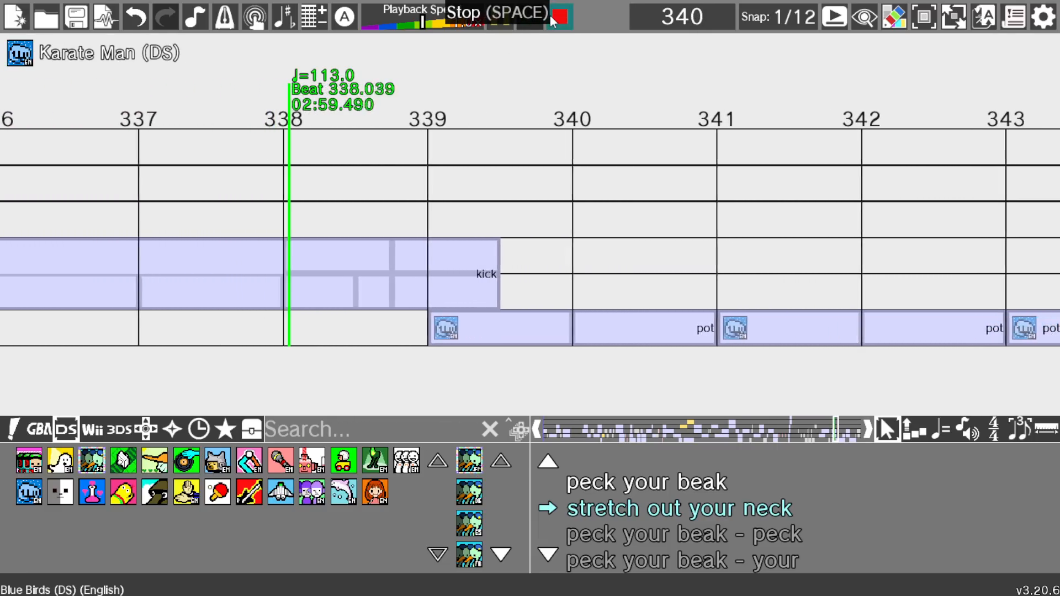
click(551, 15)
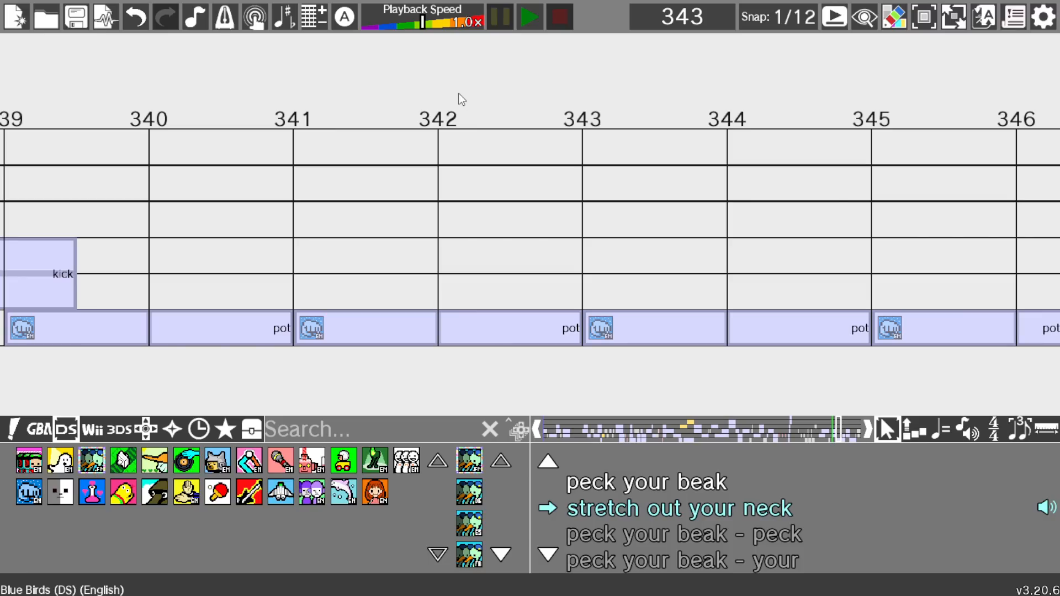
Step: Play the whole Karate Man ending from beat 335 through the last pot hit cue, and stop playback
scroll(442, 237, up, 8)
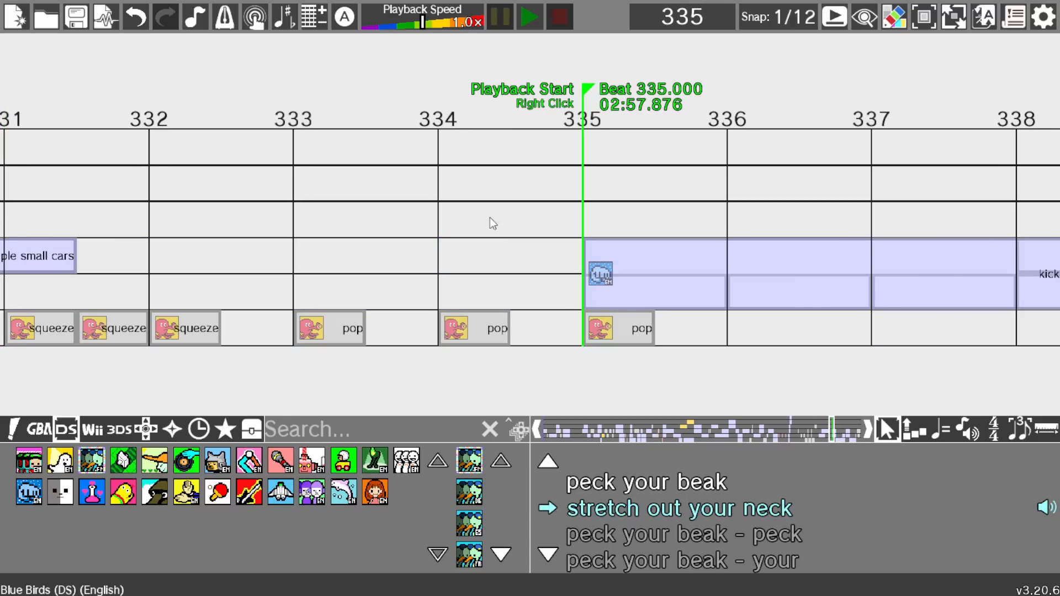
click(533, 25)
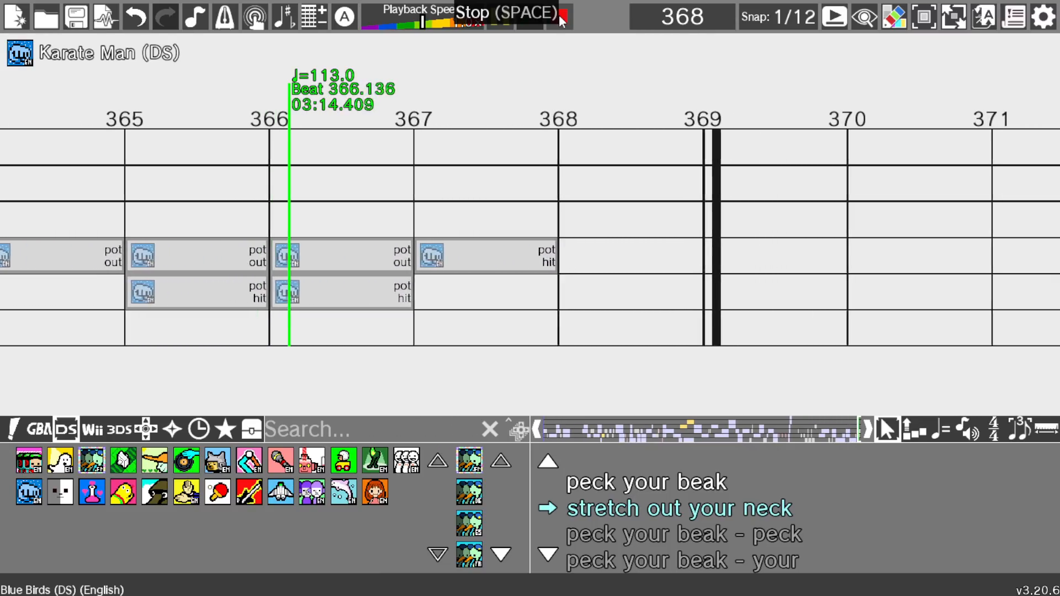
click(558, 15)
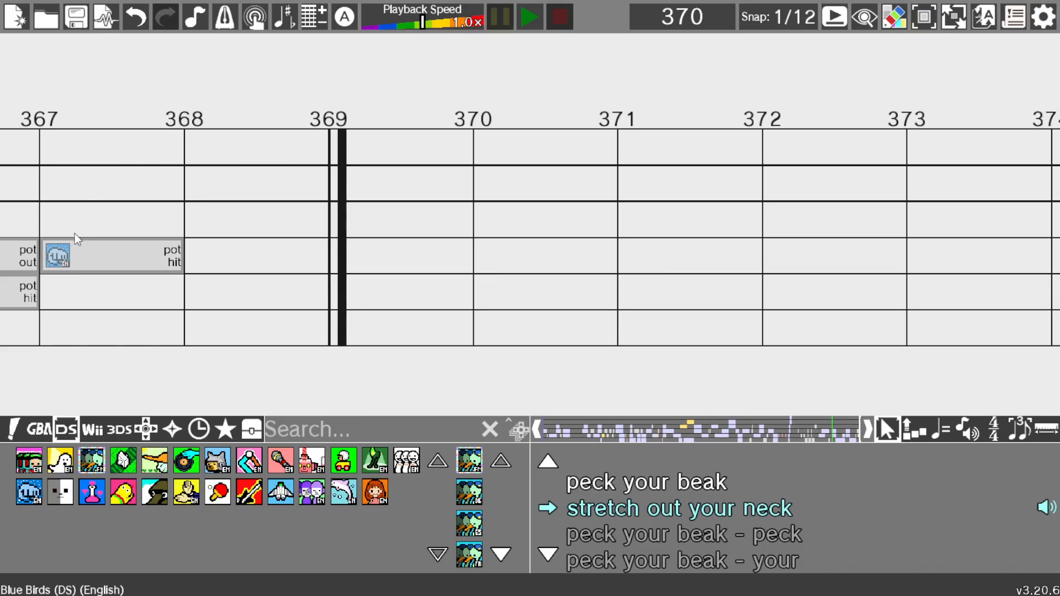
Step: Place the Karate Man (GBA) "gong - serious mode" cue at beat 367, on the track below the last pot hit
click(75, 253)
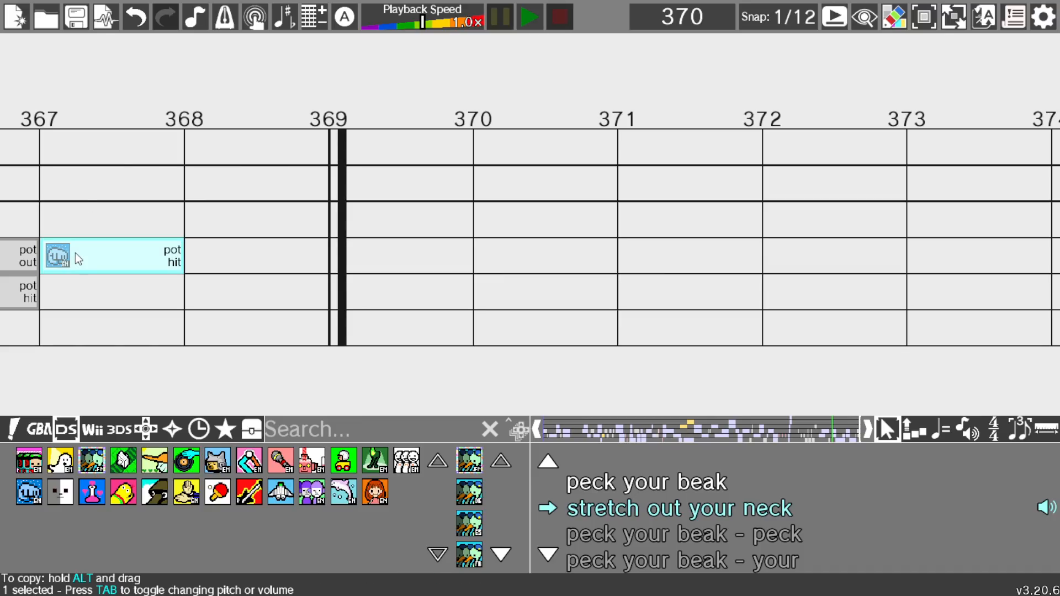
click(40, 431)
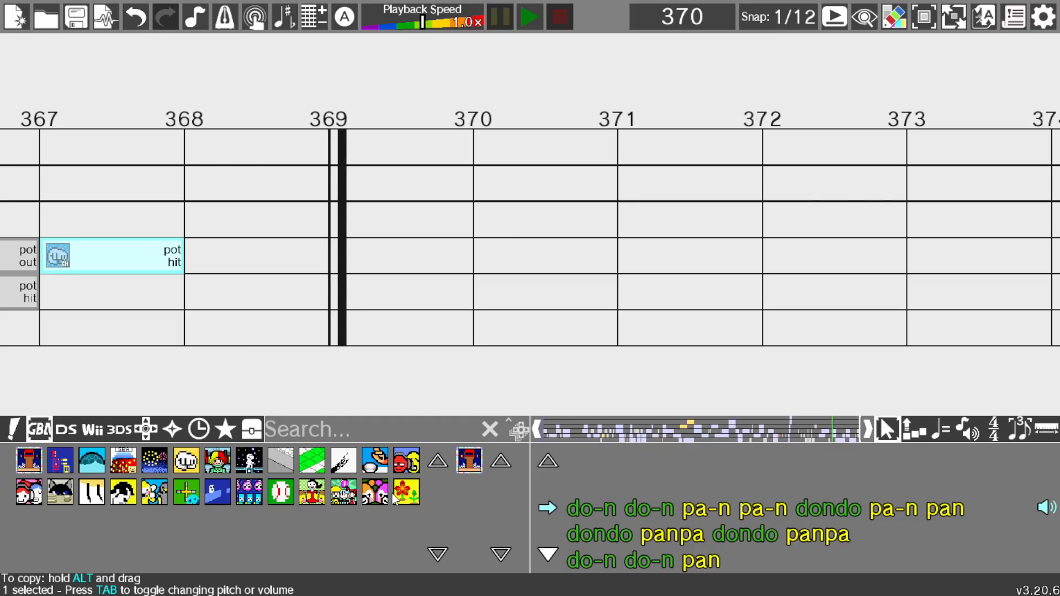
click(186, 460)
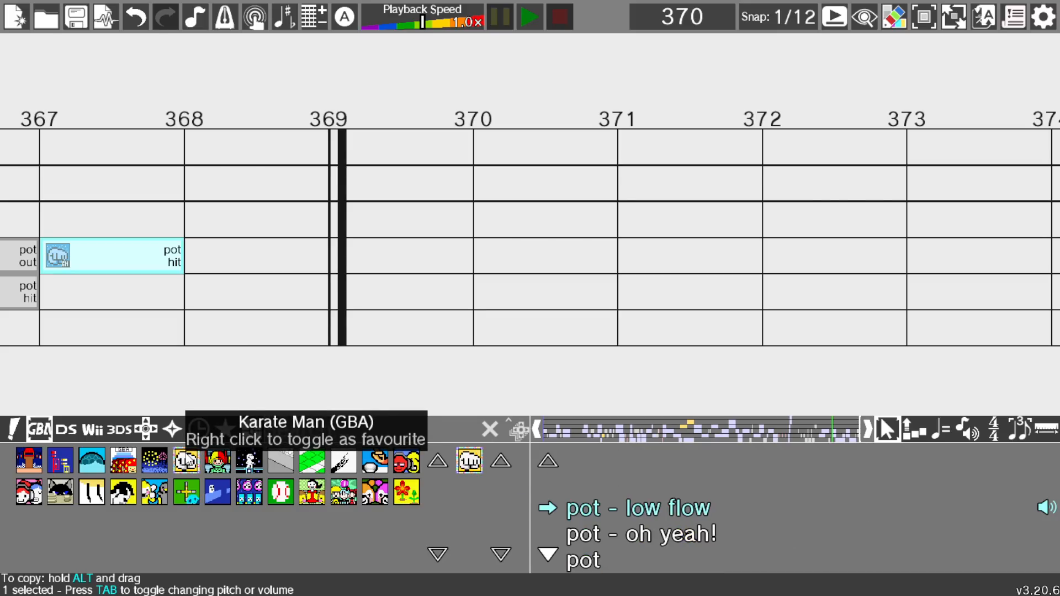
scroll(616, 513, down, 2)
scroll(642, 528, down, 7)
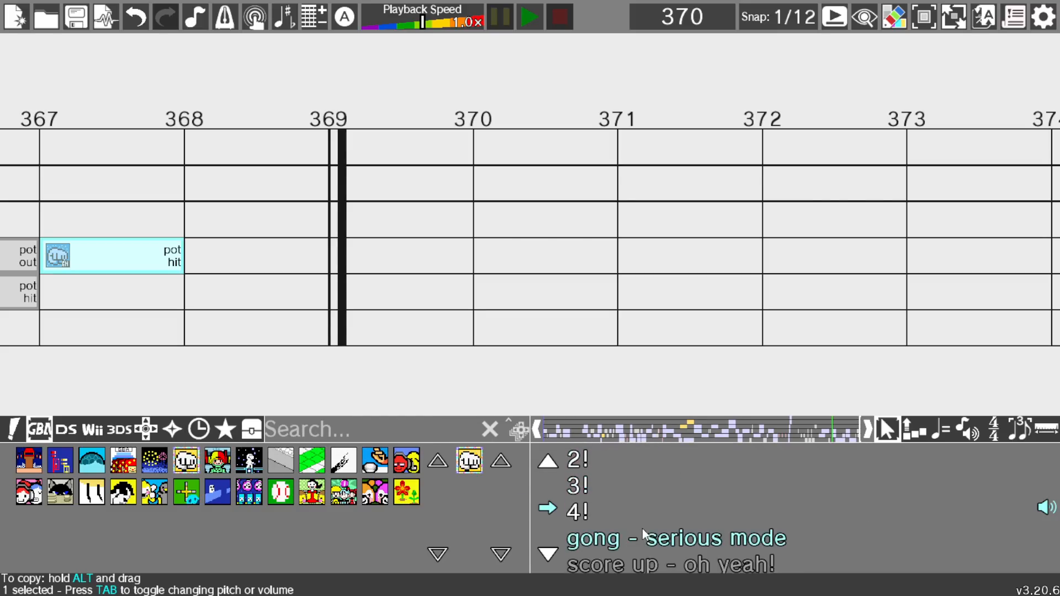
drag(648, 519, 51, 307)
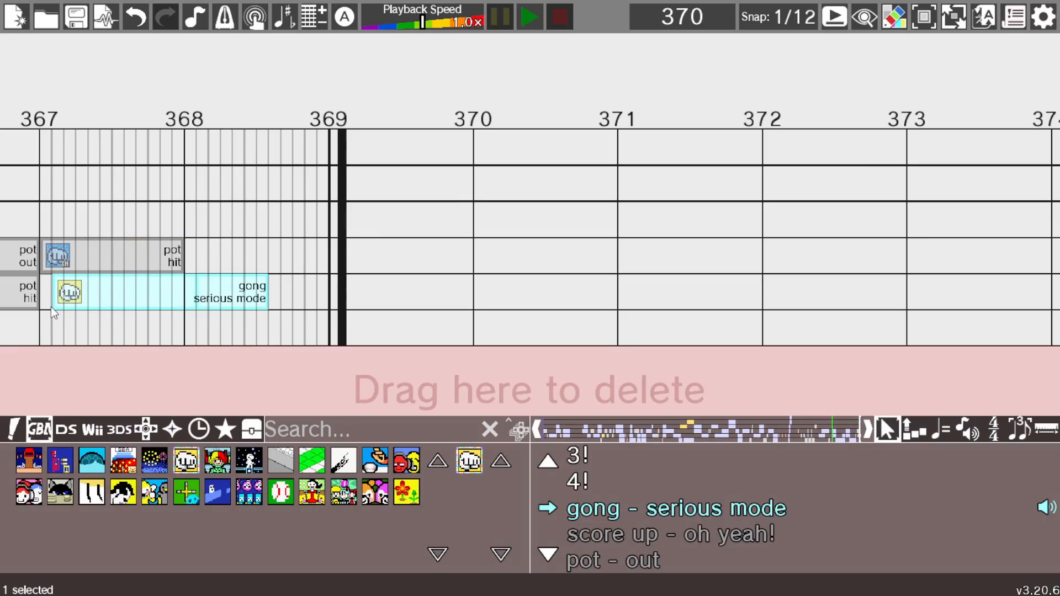
scroll(306, 331, up, 1)
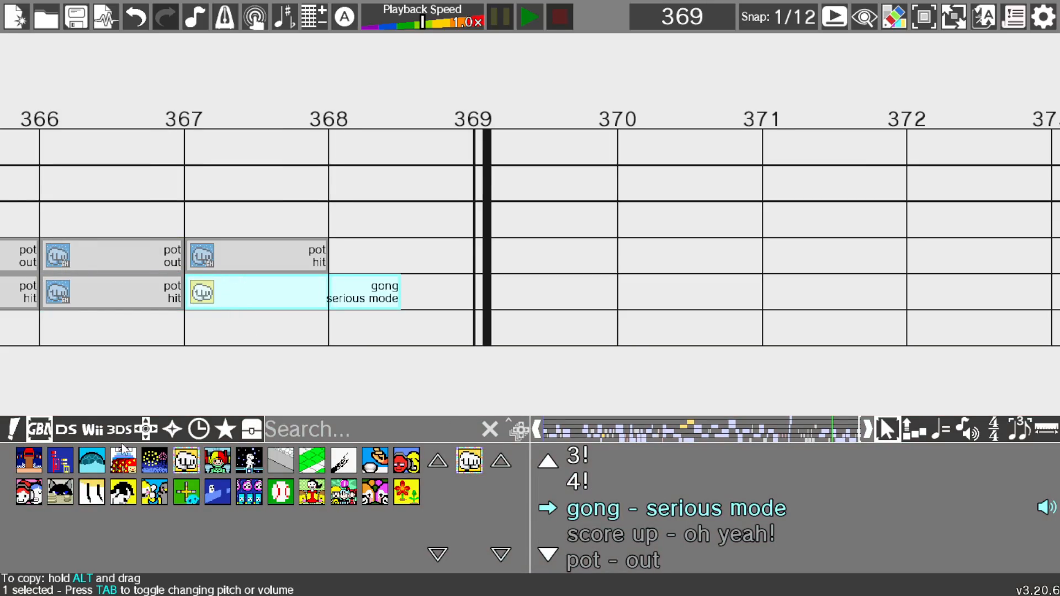
Step: Place the Exhibition Match (Fever) "reveal monkey" cue at beat 368, on the track above the last pot hit
click(79, 430)
click(91, 430)
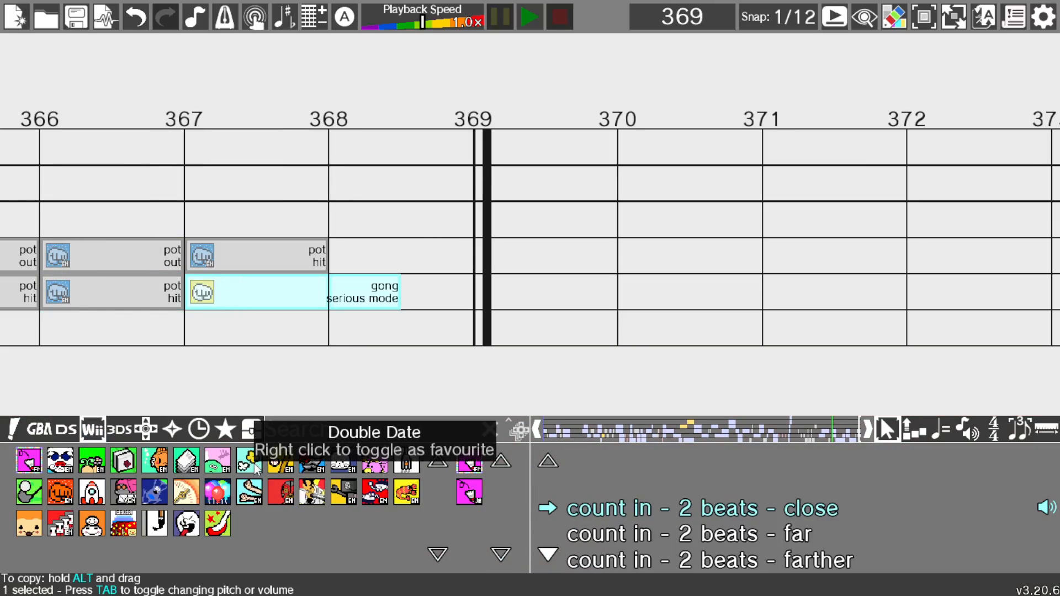
click(279, 465)
scroll(677, 508, down, 7)
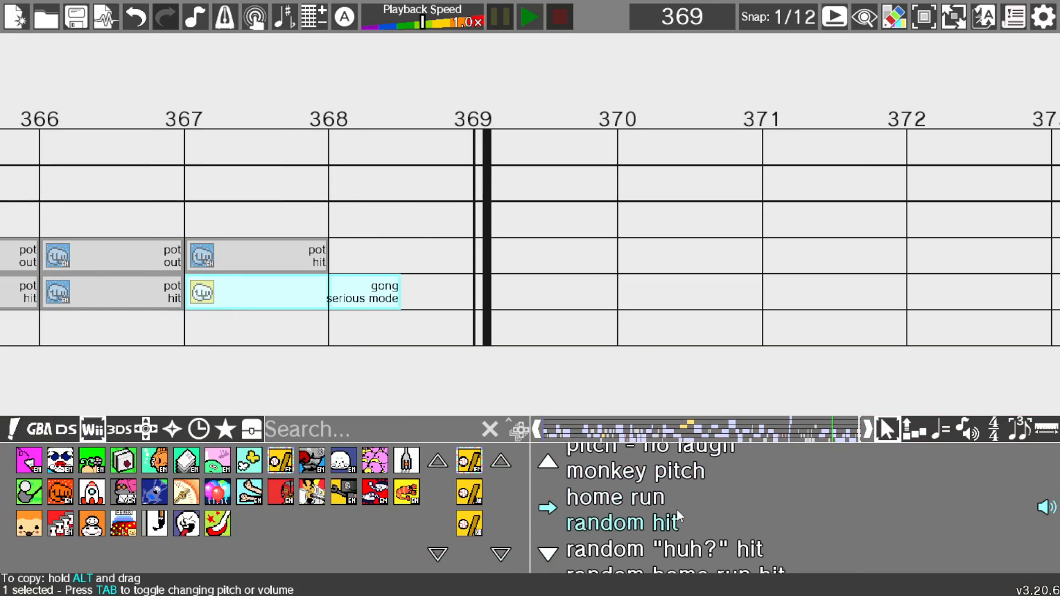
scroll(675, 515, up, 1)
scroll(675, 528, down, 1)
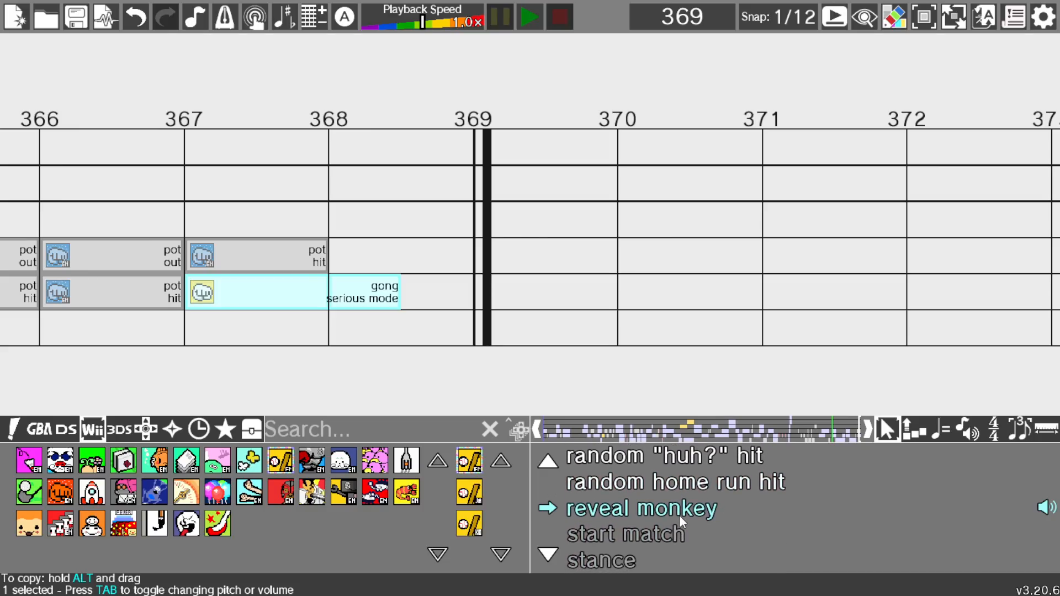
drag(680, 516, 330, 235)
click(346, 293)
Step: Play the reveal monkey cue from beat 368 and delete it from the timeline
right_click(327, 122)
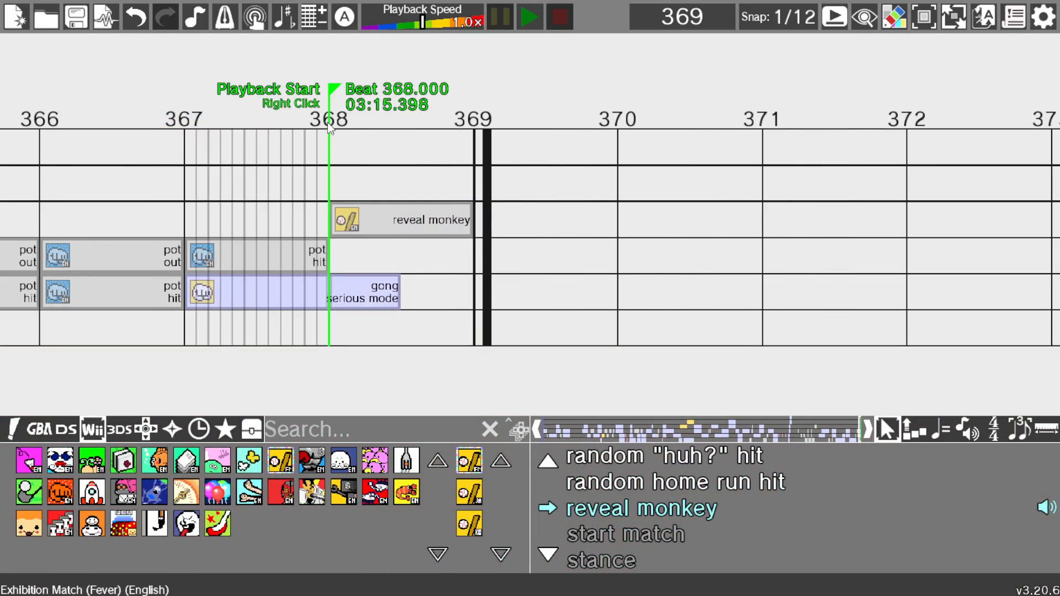
click(529, 17)
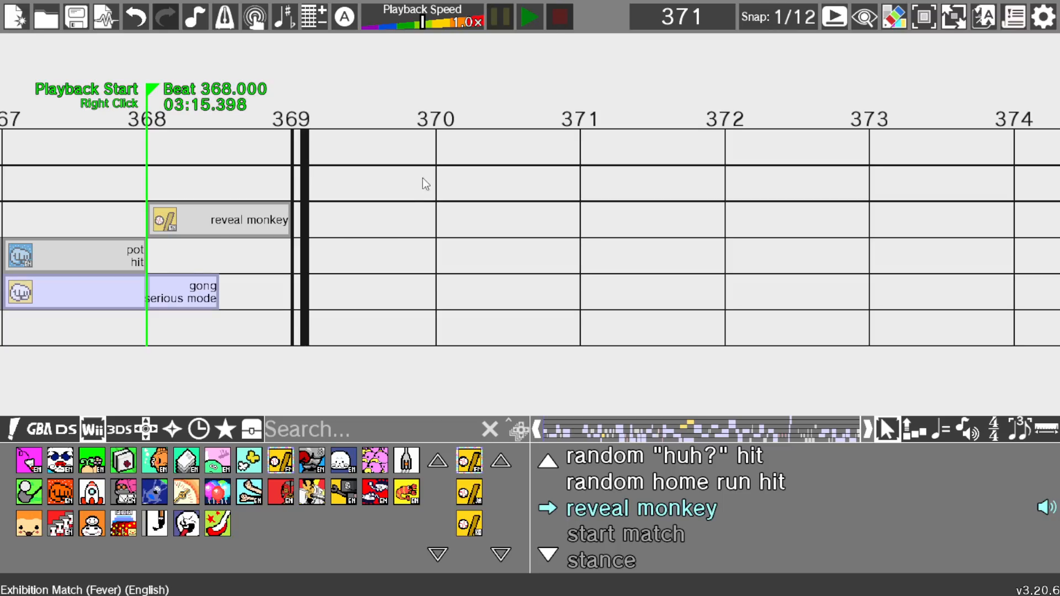
click(681, 230)
key(Delete)
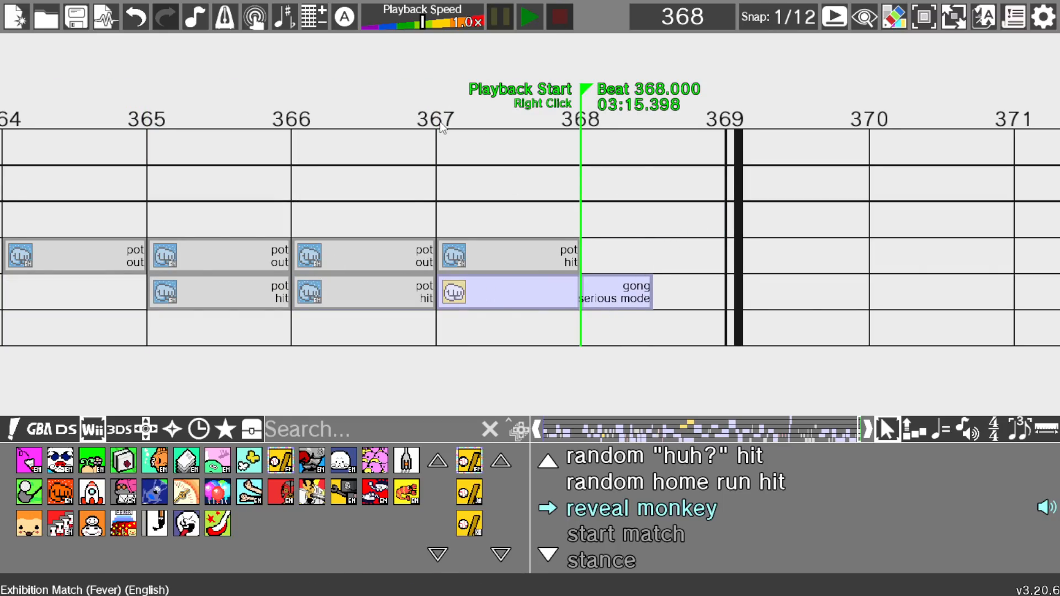
Step: Set the playback start to beat 364, play the pot and gong cues to about beat 368, and stop playback
key(Left)
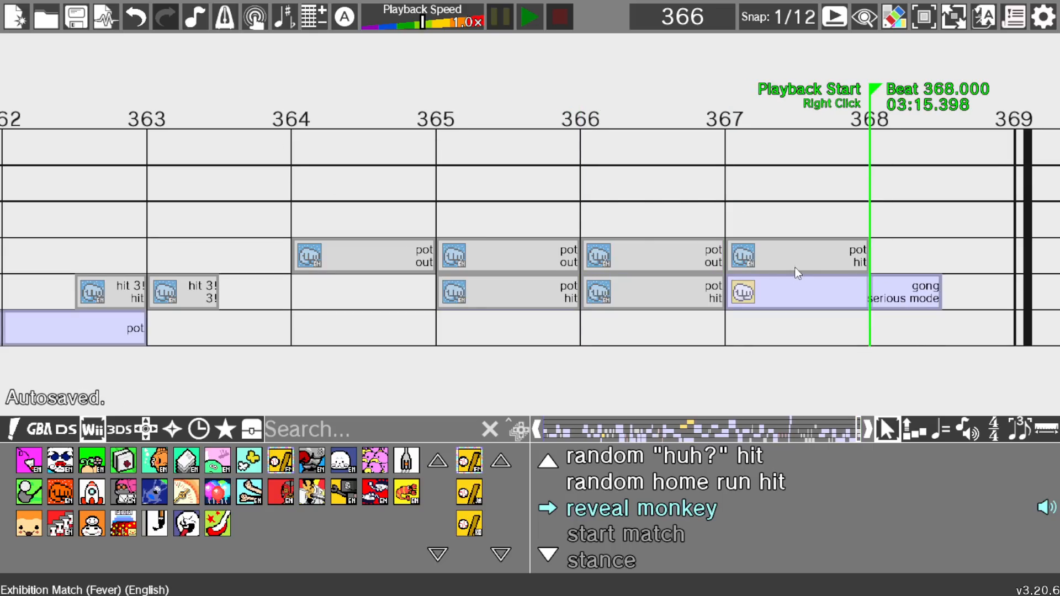
click(801, 294)
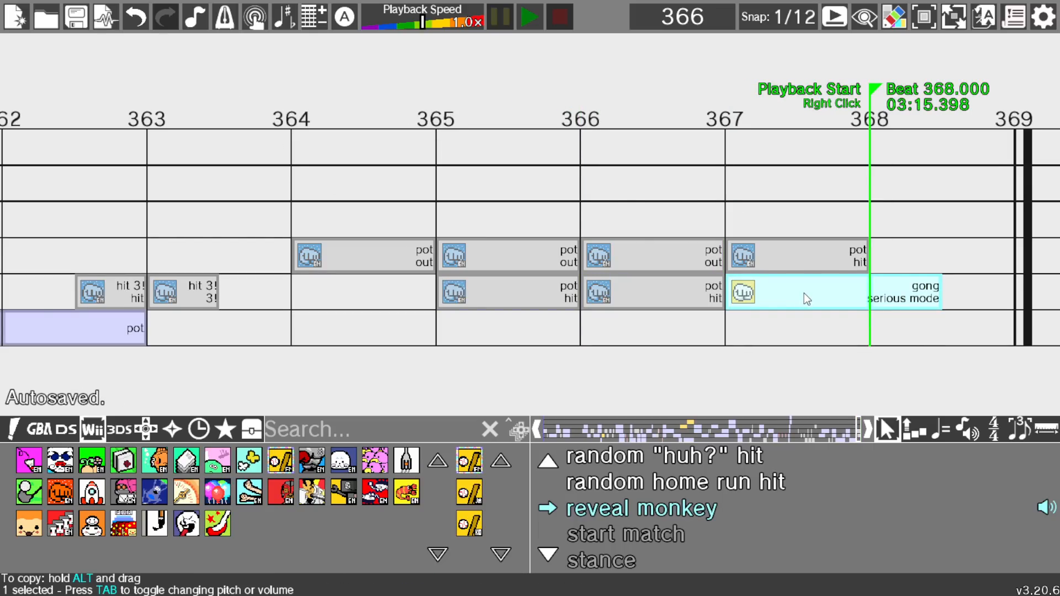
right_click(293, 110)
click(529, 14)
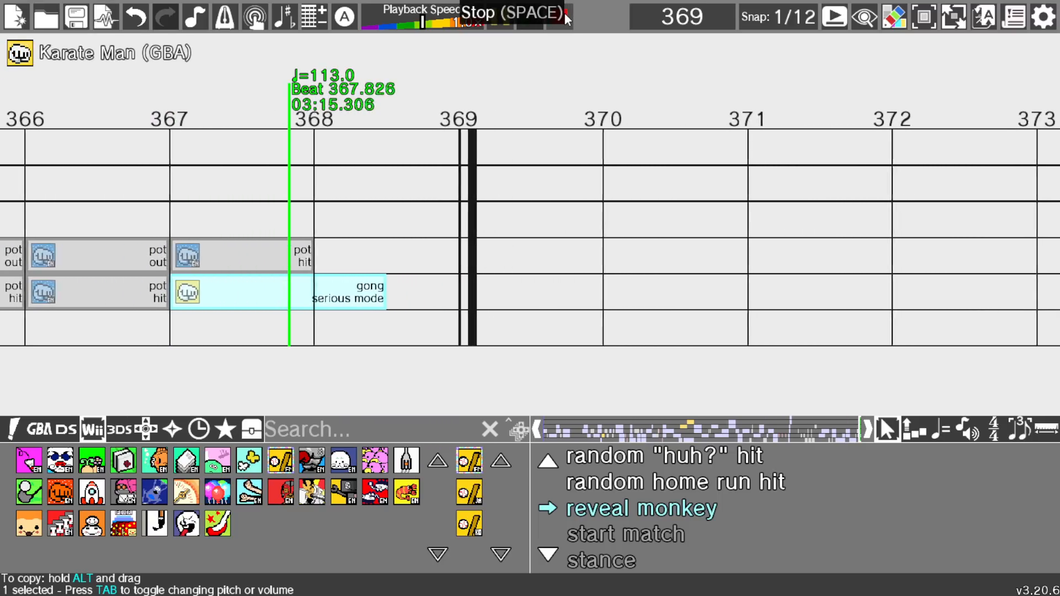
click(565, 12)
Step: Move the gong - serious mode cue to beat 366 on the lowest track and play the ending from beat 364
drag(631, 290, 479, 330)
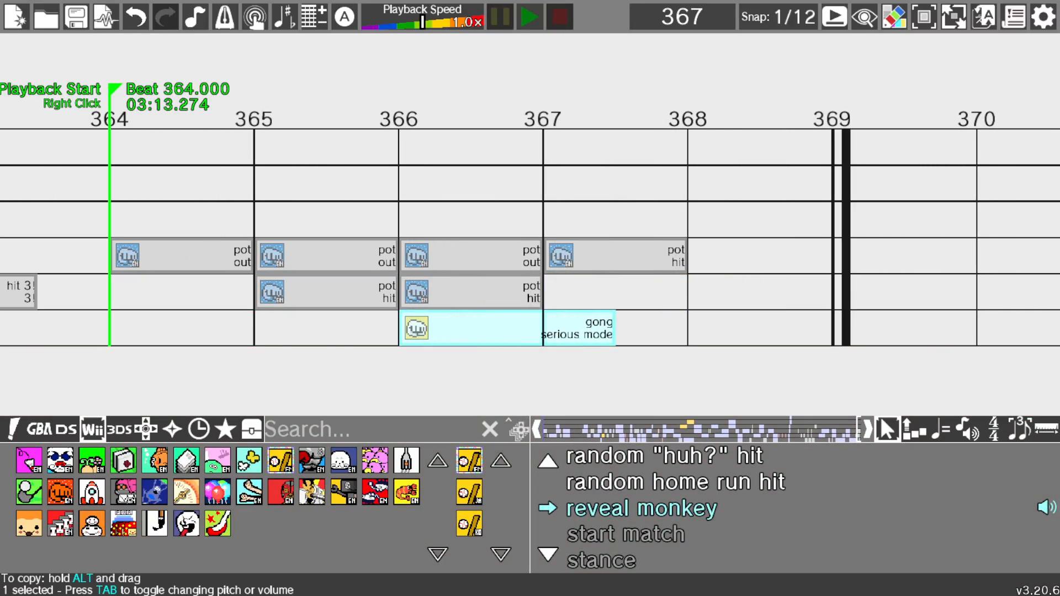
click(530, 17)
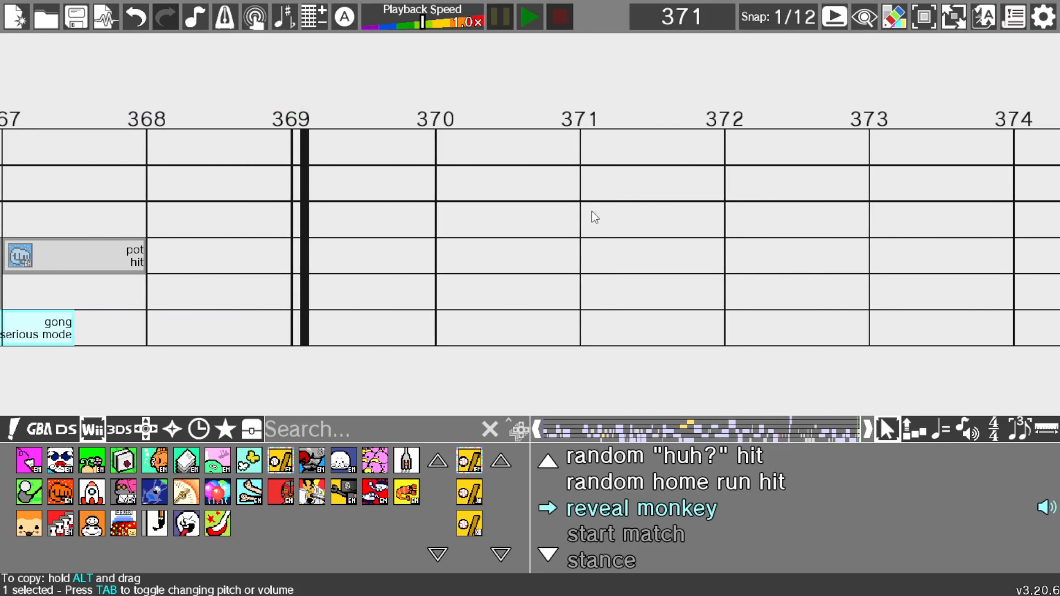
Step: Delete the gong - serious mode cue at beat 366
drag(539, 338, 701, 330)
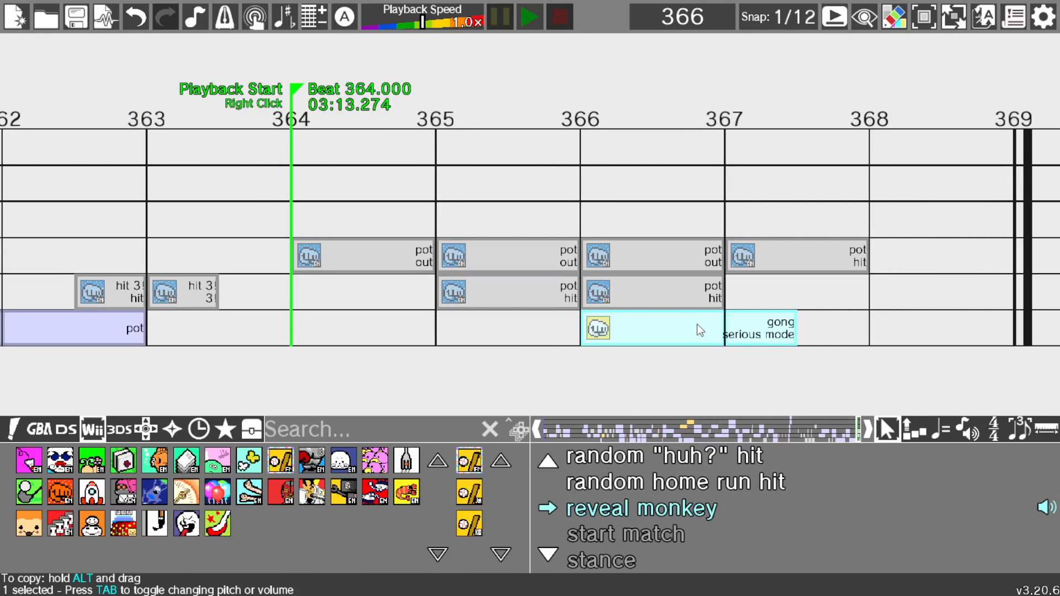
key(Delete)
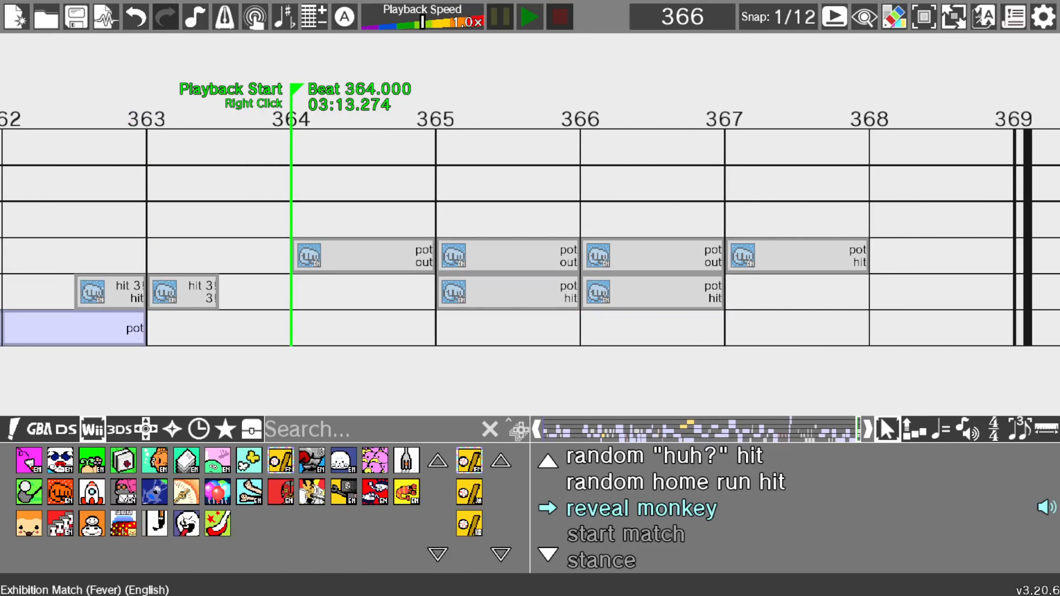
Step: Show the Karate Man (DS) cue list and play the closing pot cues from beat 364
click(61, 434)
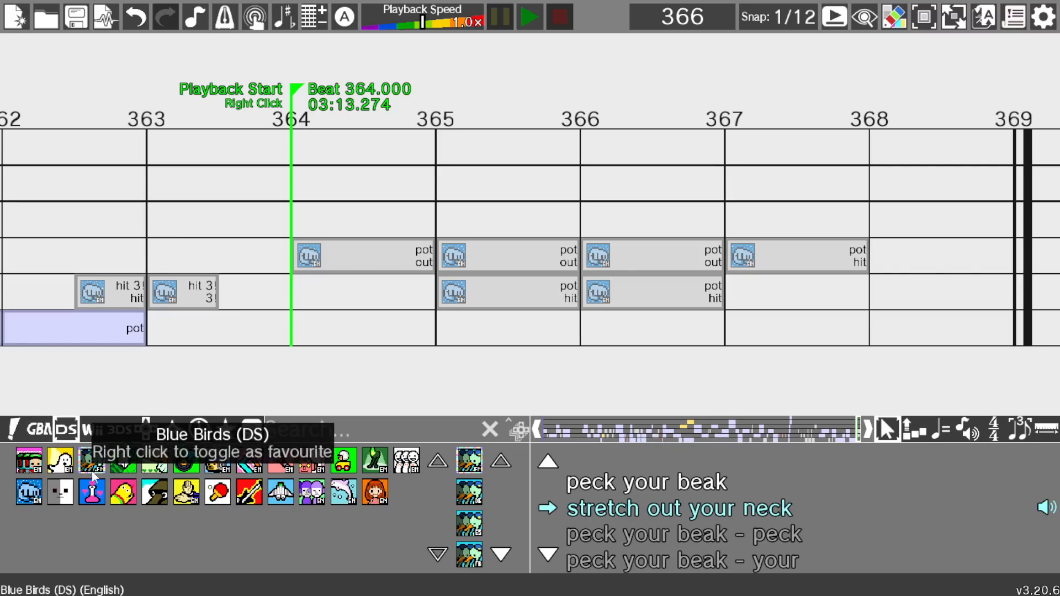
click(40, 495)
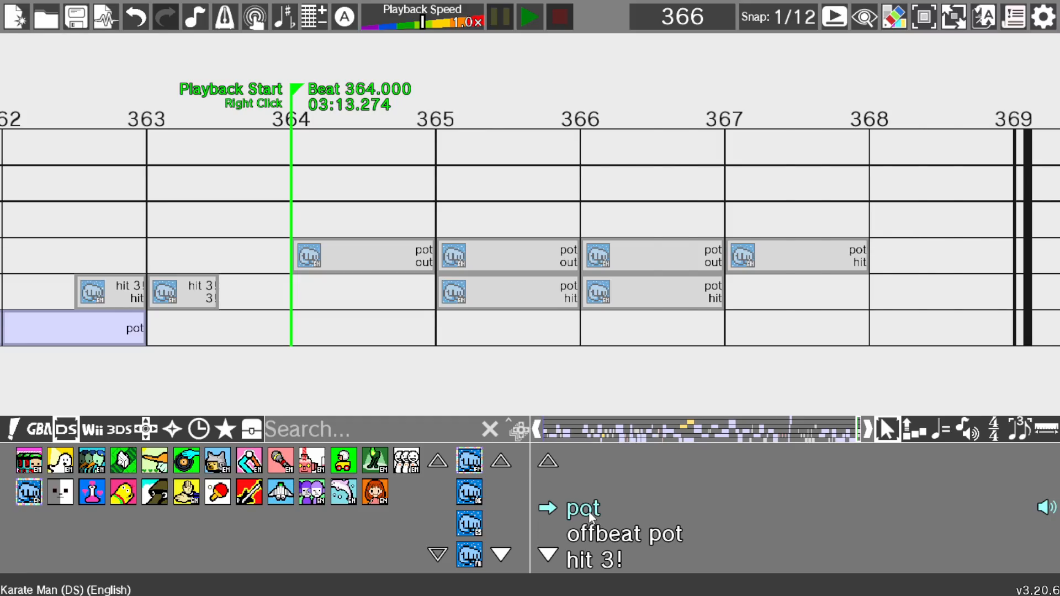
mouse_move(589, 512)
mouse_down()
mouse_move(807, 297)
mouse_move(744, 297)
mouse_move(675, 462)
mouse_move(591, 511)
mouse_up()
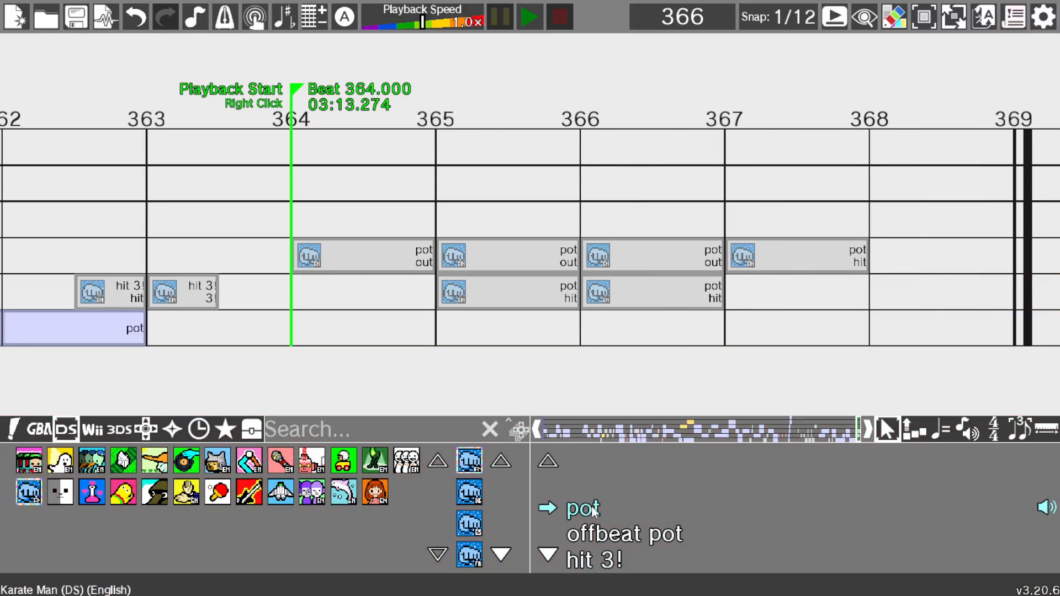
click(536, 16)
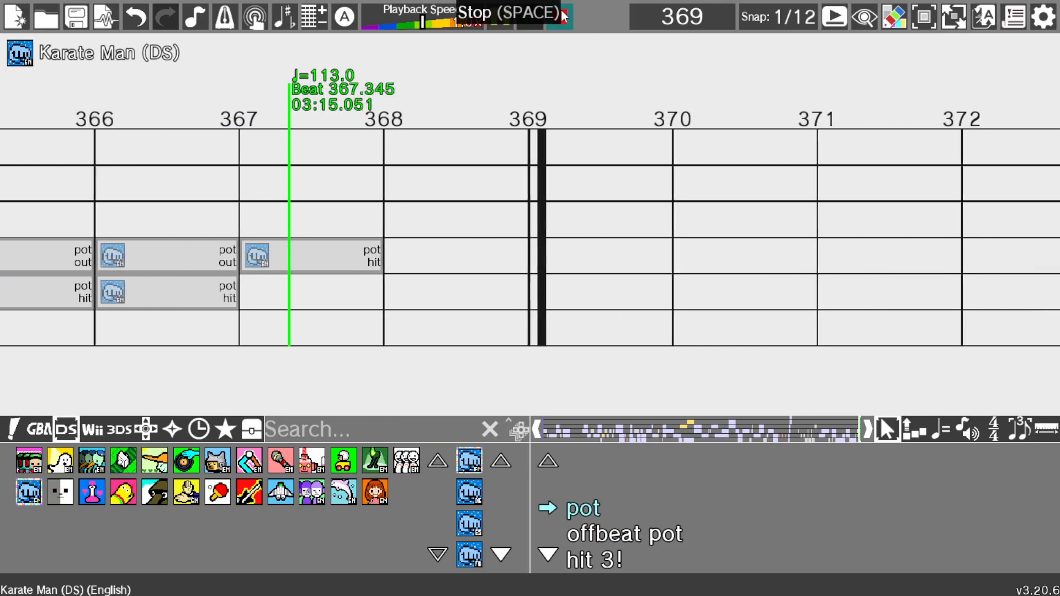
Step: Stop playback and look back through the remix's cues from the ending to before beat 312
click(562, 11)
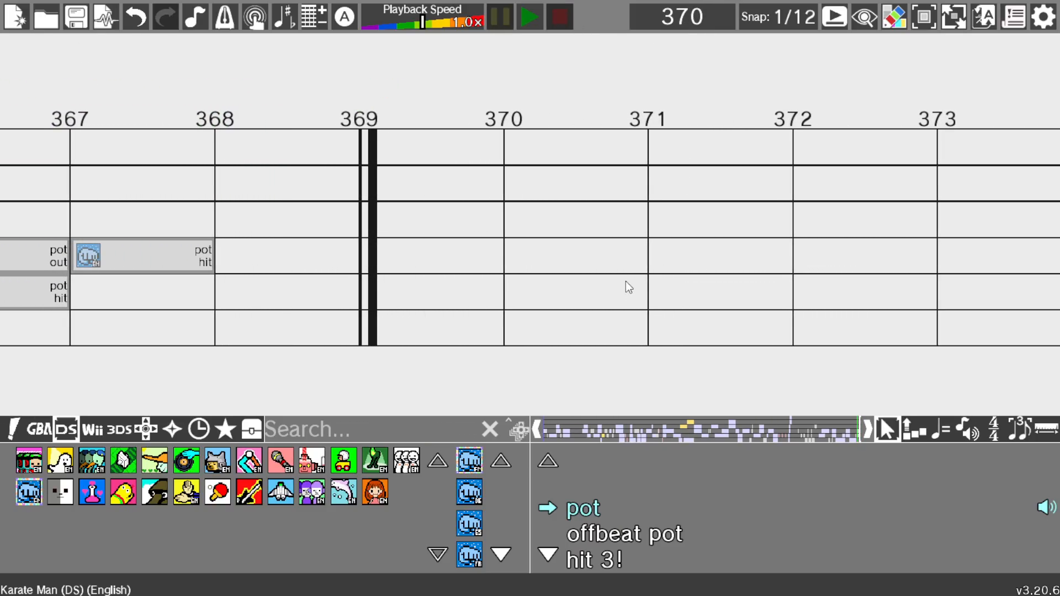
scroll(617, 319, up, 10)
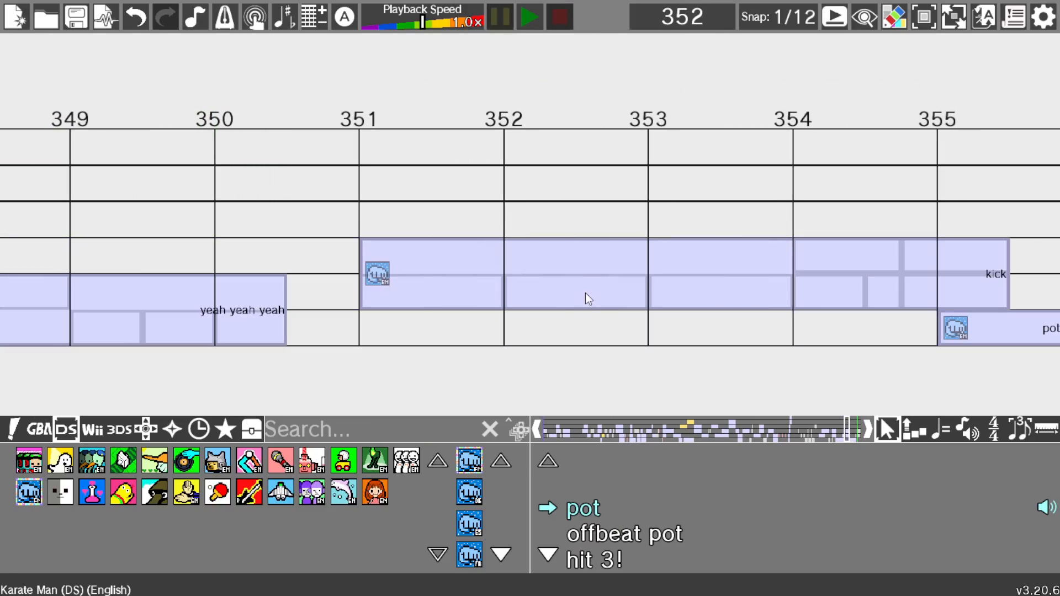
scroll(598, 296, up, 10)
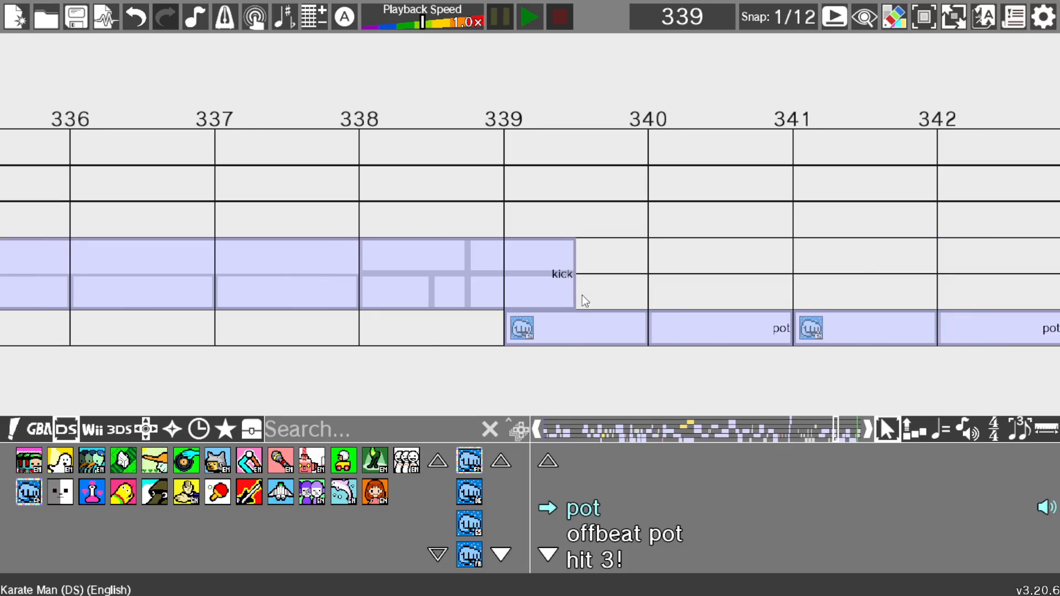
scroll(586, 292, up, 15)
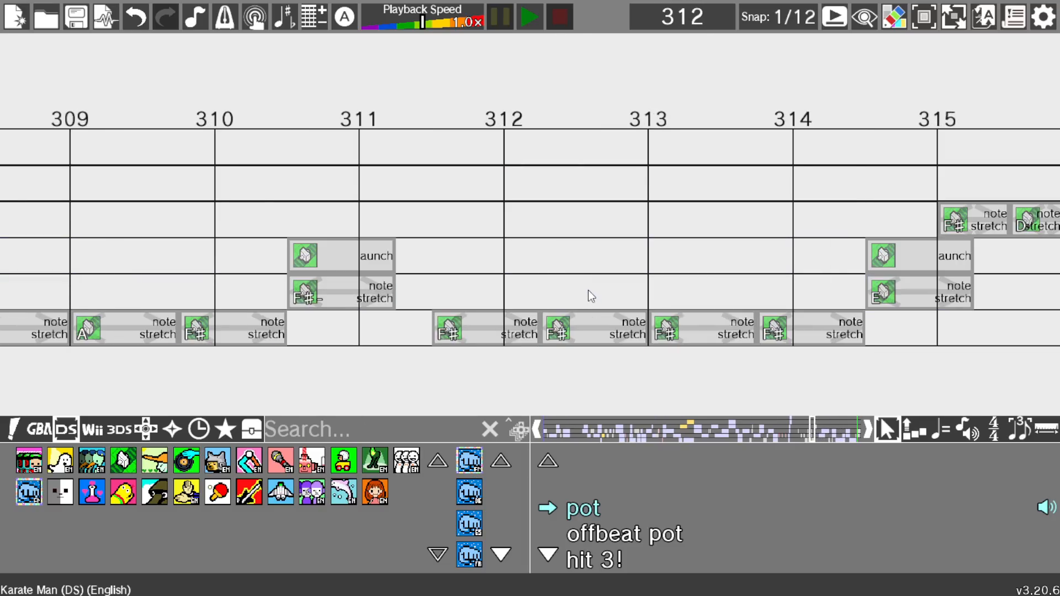
scroll(615, 281, up, 17)
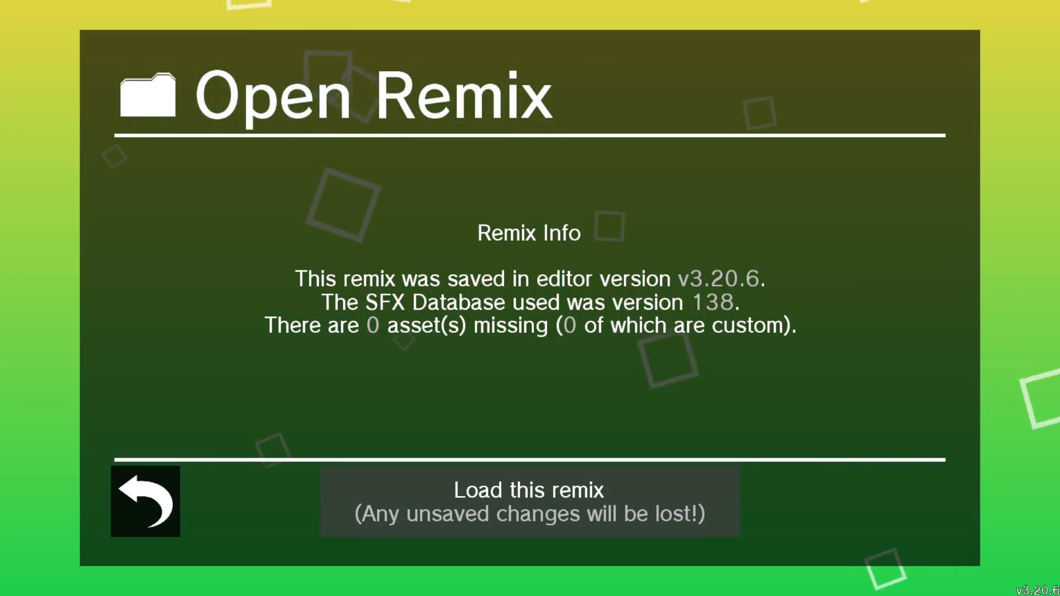
Step: Load the chosen remix file and set its playback start to beat 0
click(476, 515)
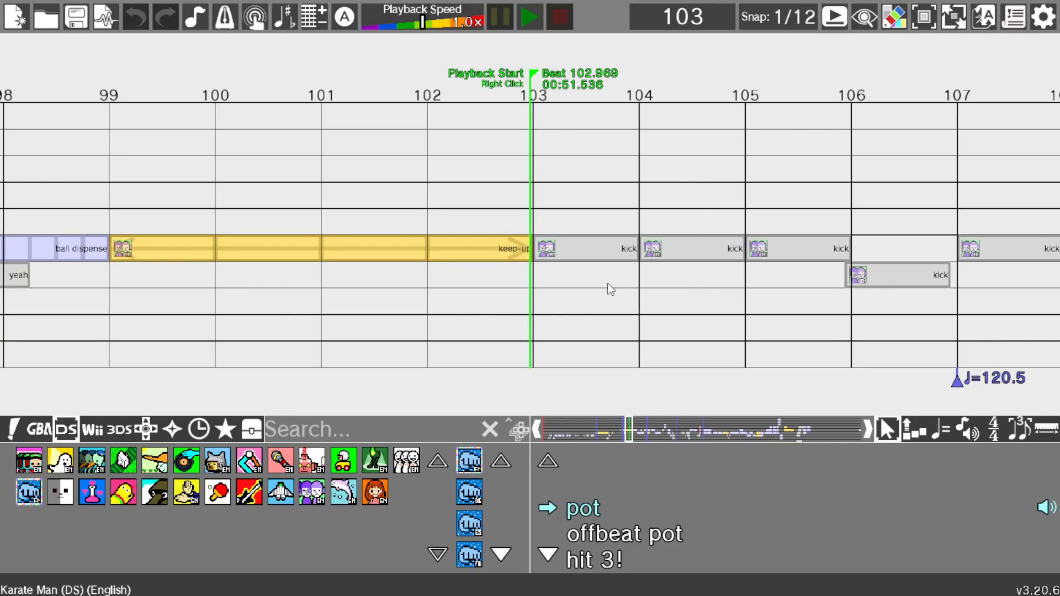
scroll(612, 299, left, 12)
scroll(622, 300, left, 18)
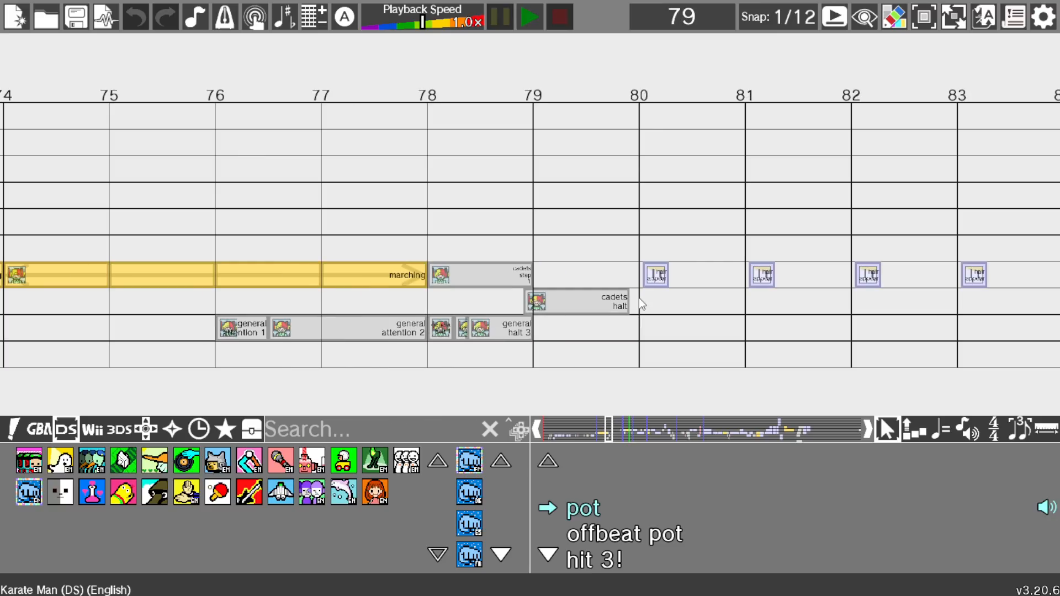
drag(605, 432, 544, 436)
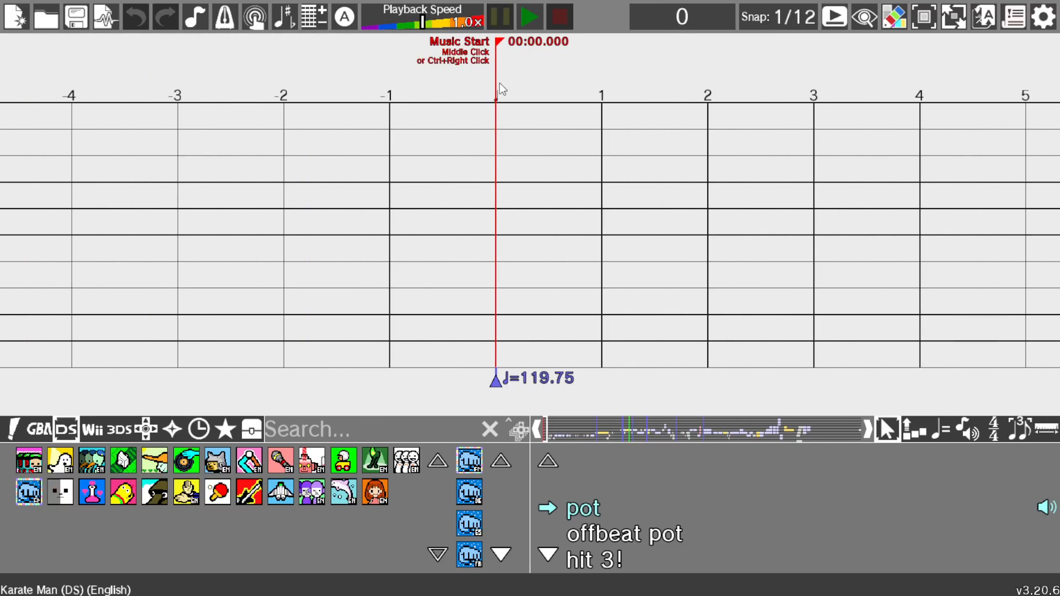
scroll(583, 180, right, 2)
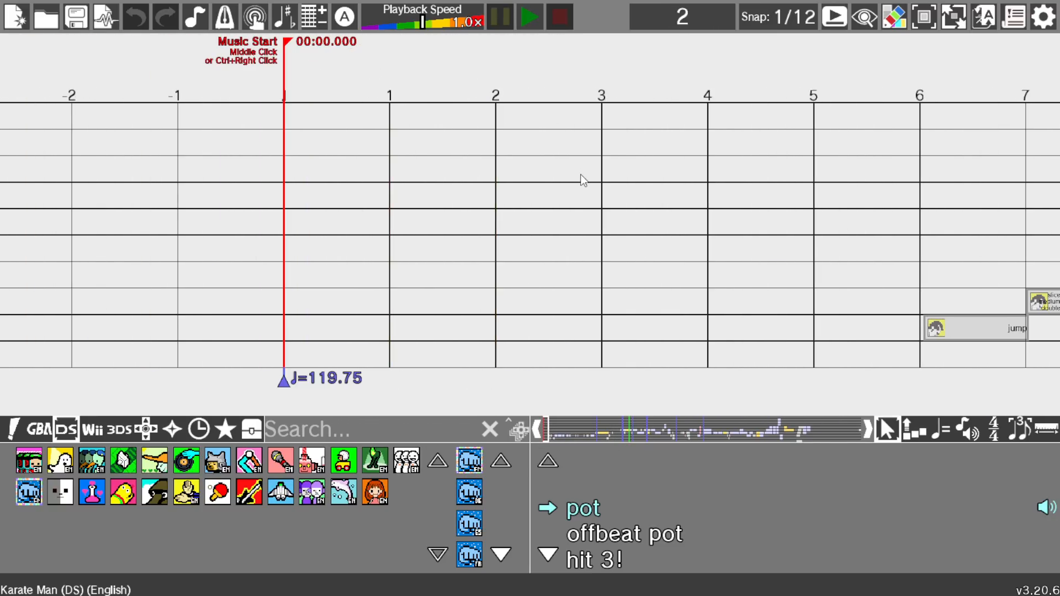
right_click(286, 99)
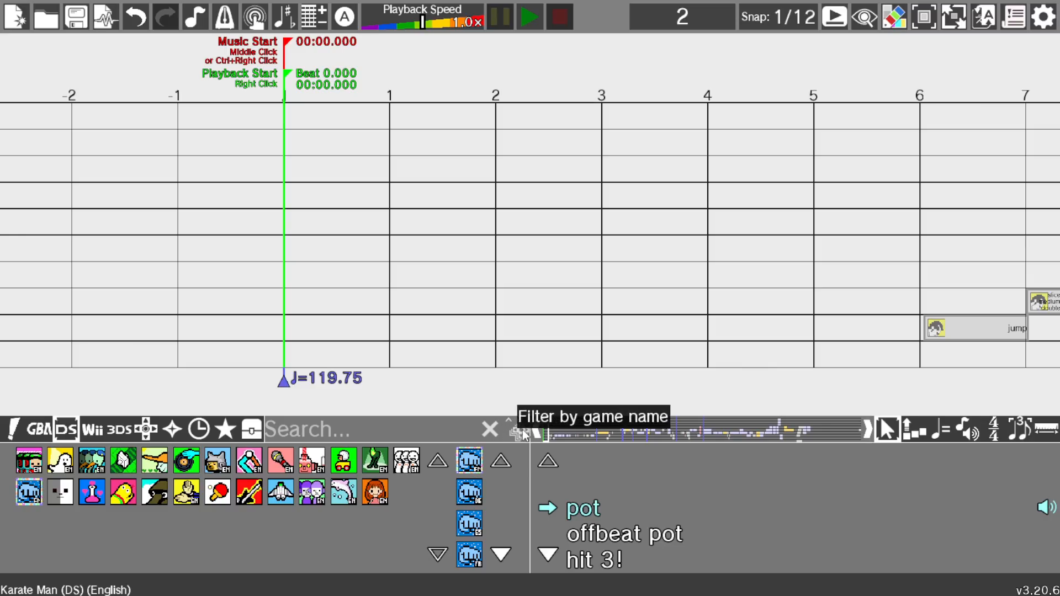
Step: Set the snap to 1/32, play the cues from beat 91.719 through the ball dispense, and stop playback
drag(551, 437, 598, 425)
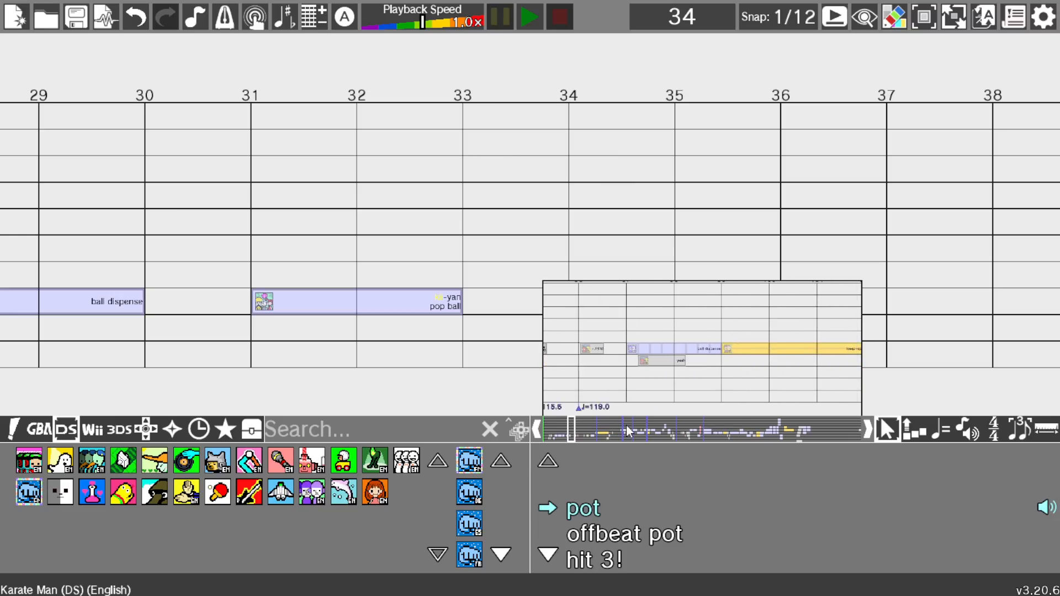
click(596, 430)
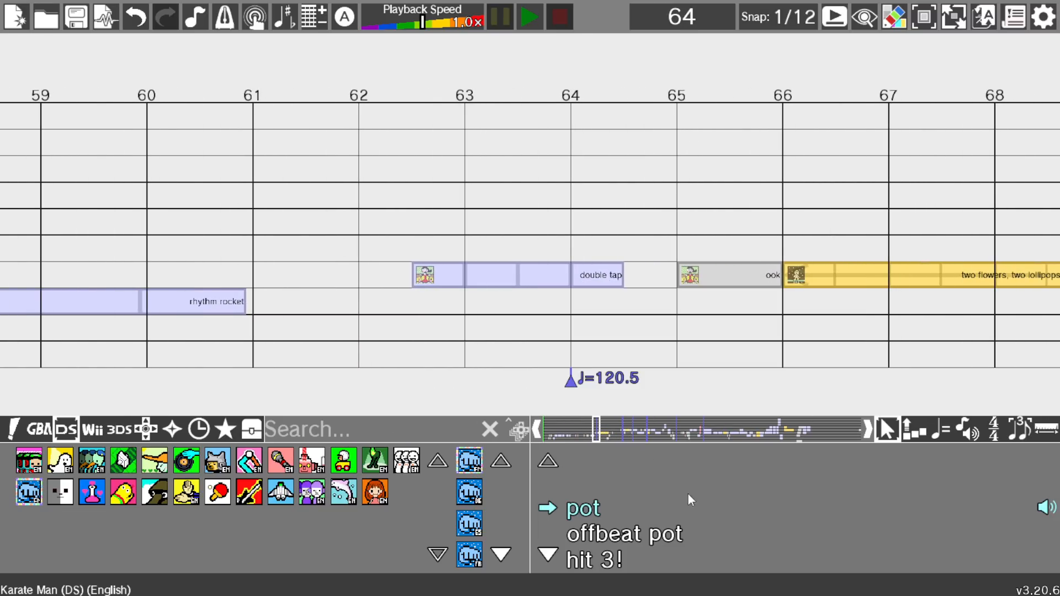
click(624, 439)
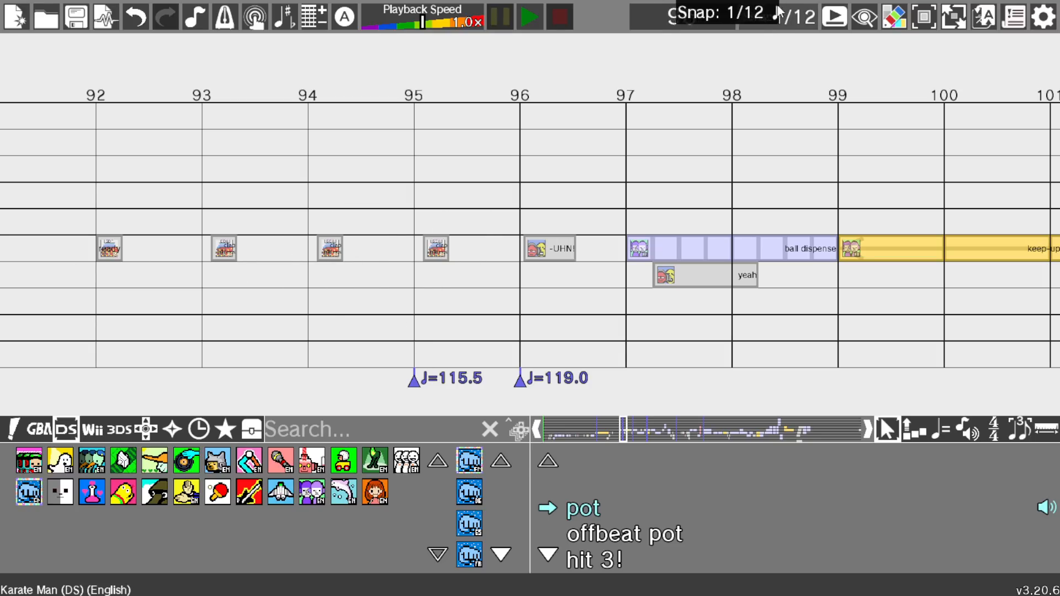
click(770, 24)
click(771, 25)
click(771, 25)
click(770, 29)
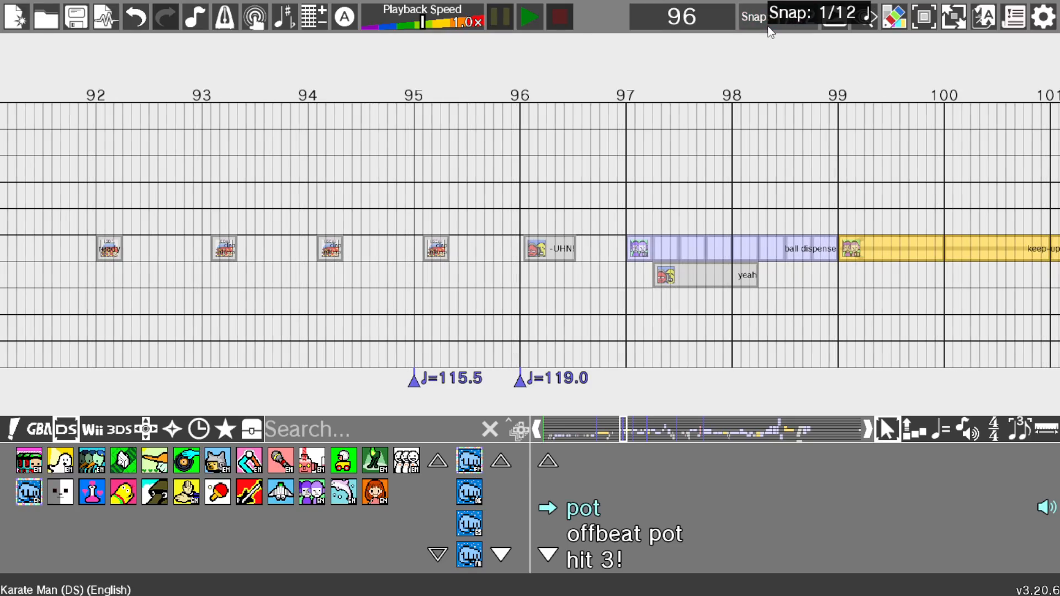
click(770, 29)
click(770, 29)
click(770, 29)
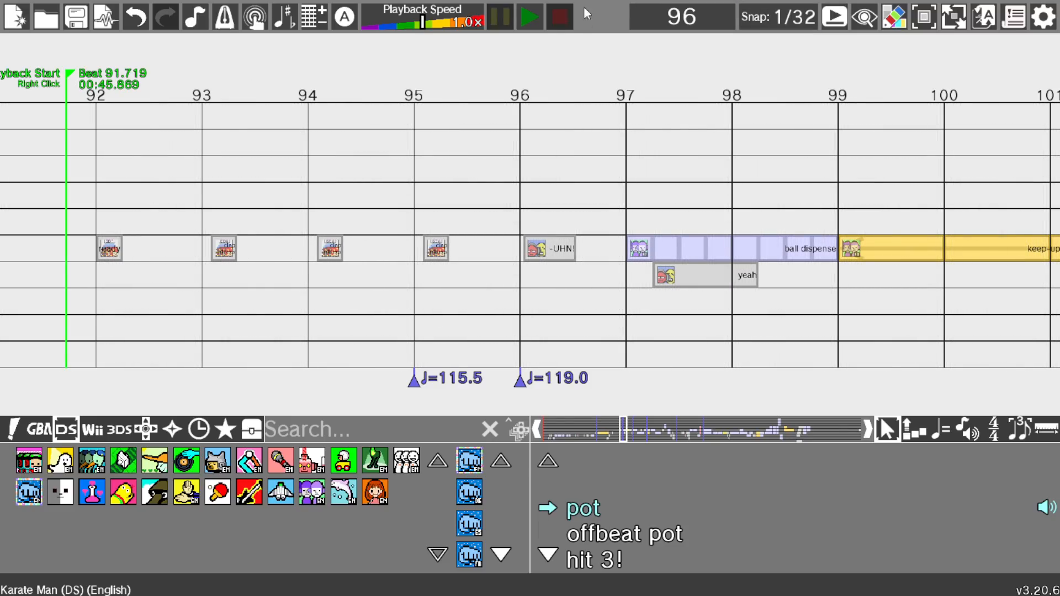
click(532, 17)
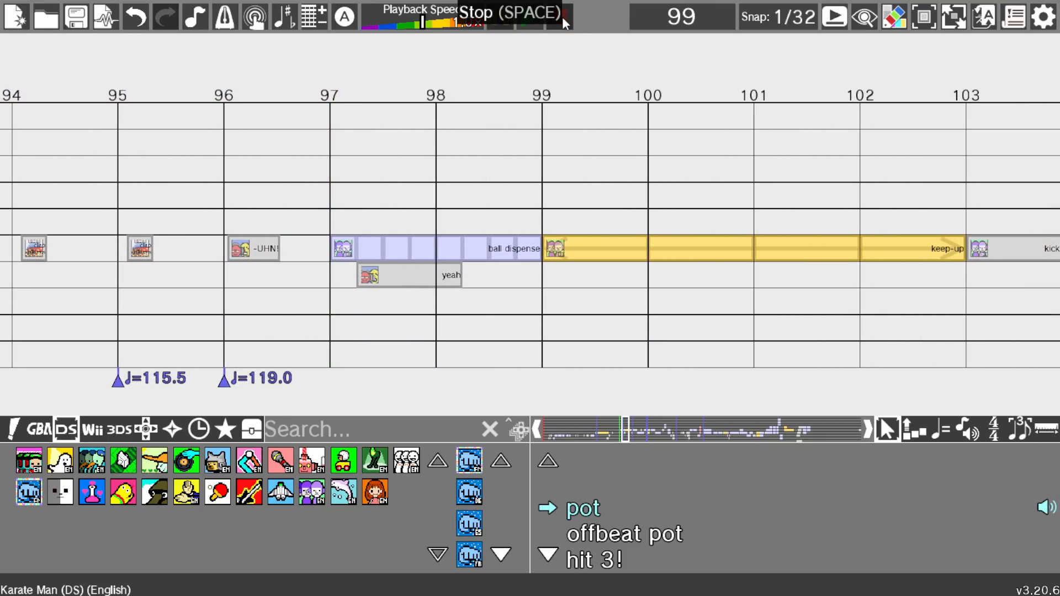
click(562, 16)
Step: Align the three cues following the ready cue exactly to beats 93, 94 and 95, and play the passage
drag(339, 251, 339, 253)
mouse_move(458, 250)
mouse_down()
mouse_move(446, 257)
mouse_move(442, 248)
mouse_up()
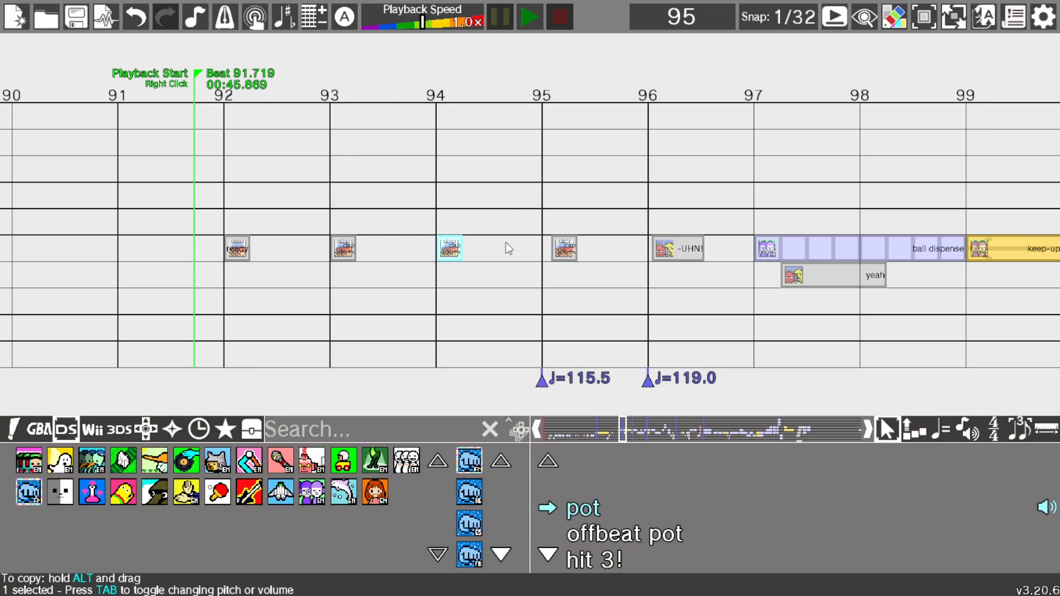
drag(562, 249, 555, 253)
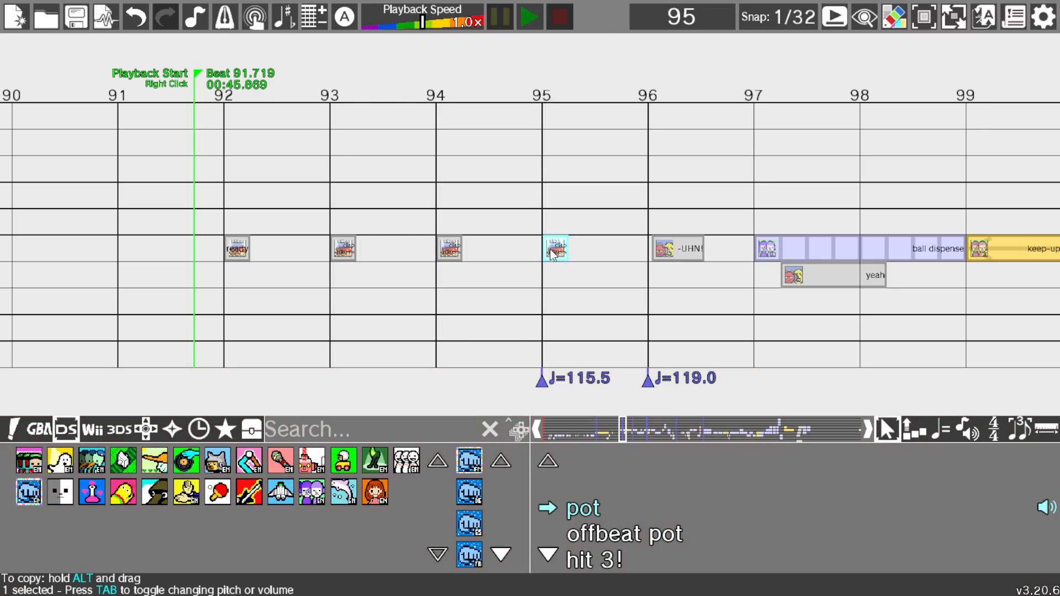
click(529, 17)
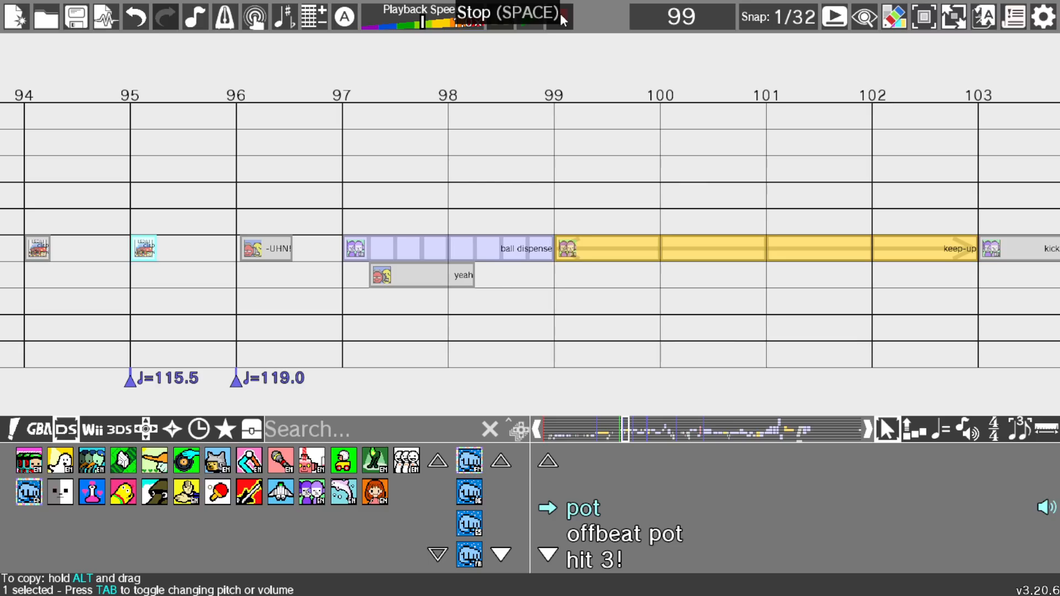
click(560, 13)
Step: Undo the moves of the three cues near beats 93, 94 and 95 and clear the selection
key(ctrl+z)
scroll(511, 206, up, 3)
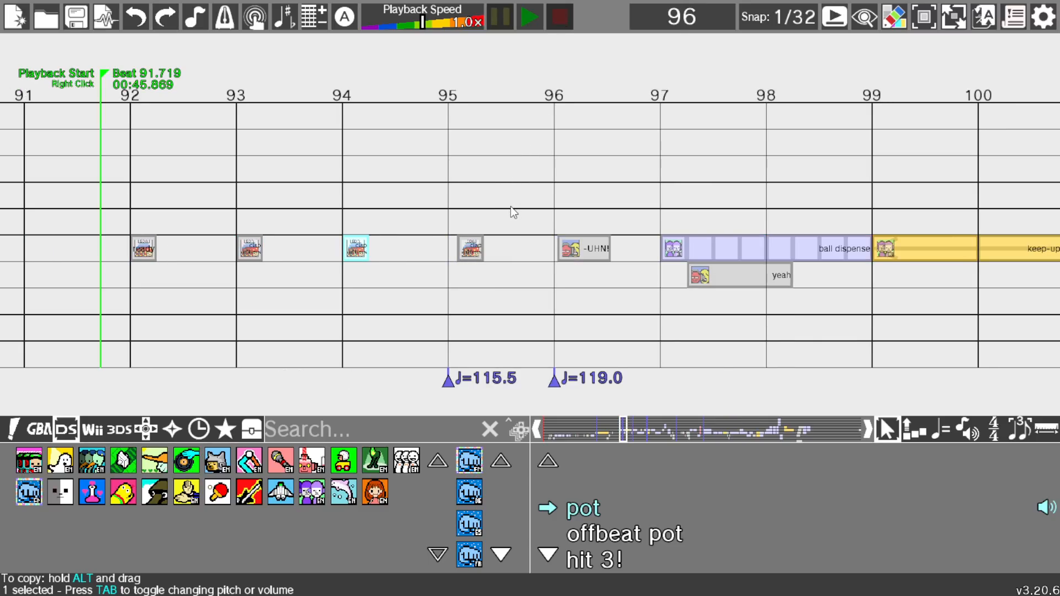
key(ctrl+z)
key(ctrl+z)
click(517, 212)
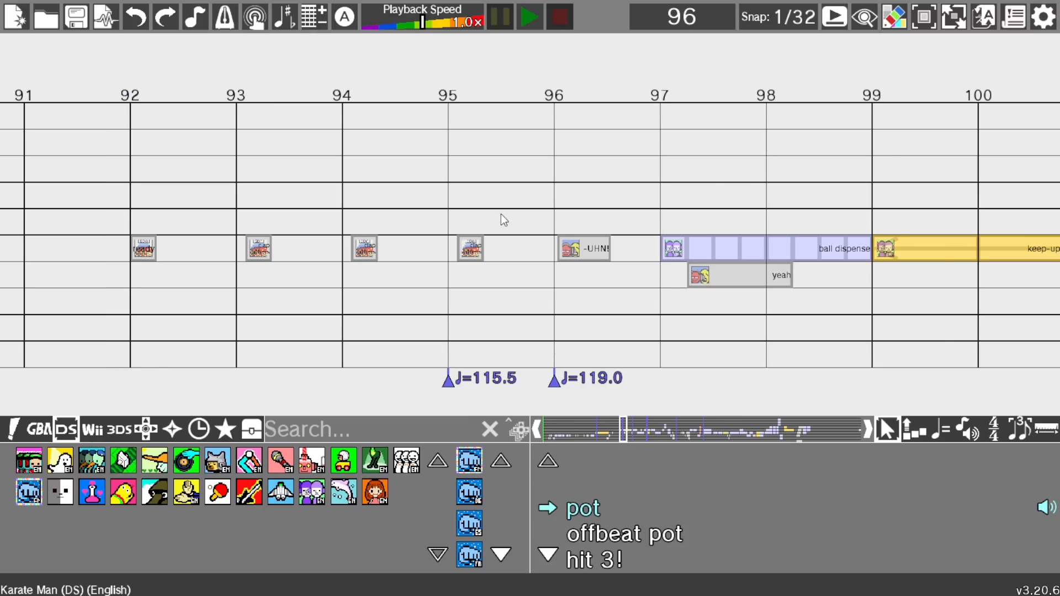
Step: Set the playback start to beat 91 and select the ready cue at beat 92
scroll(501, 214, up, 3)
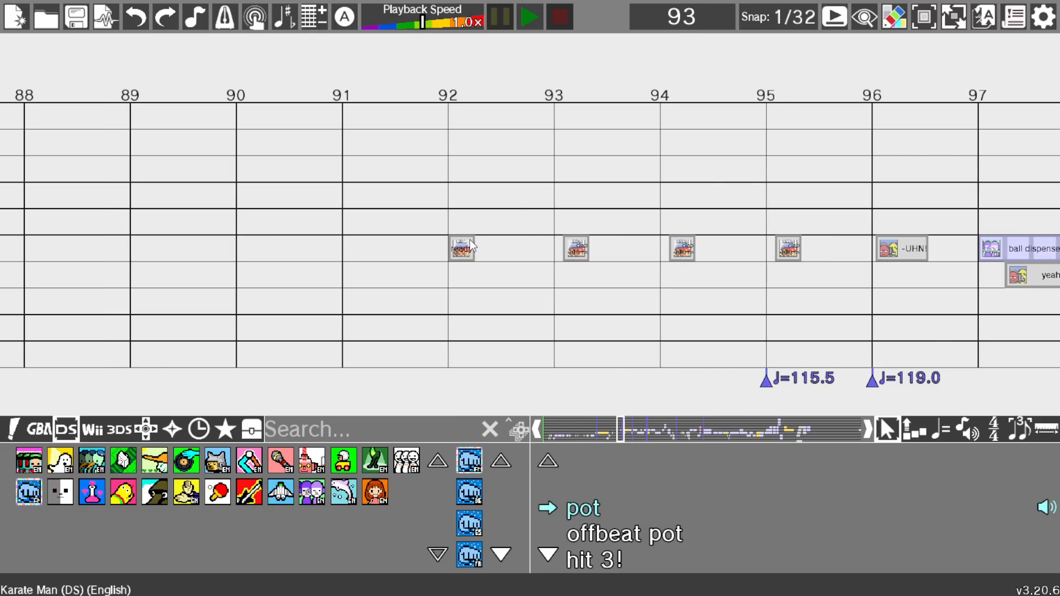
click(352, 98)
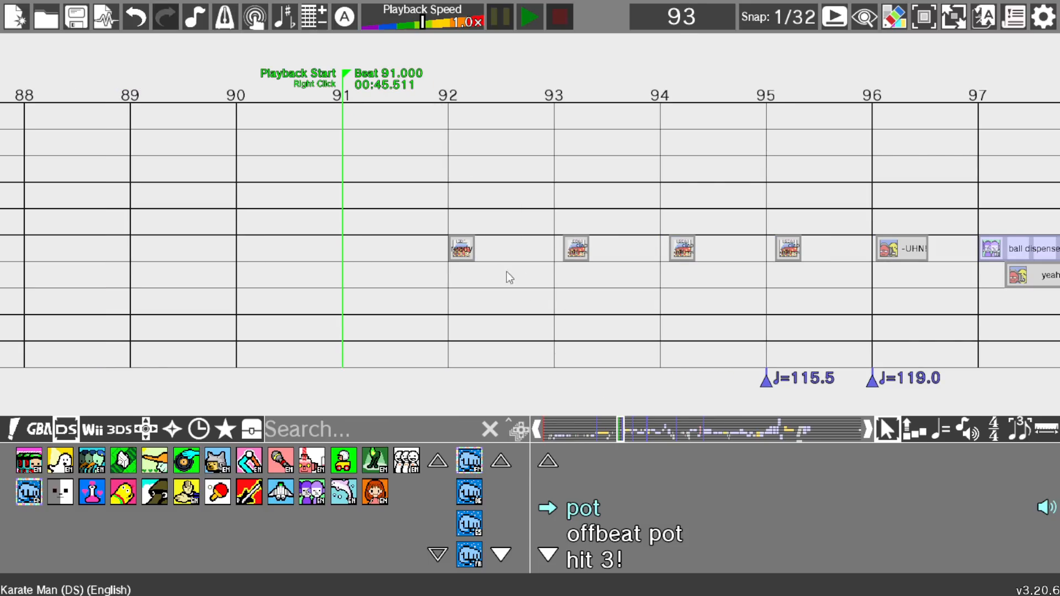
click(471, 253)
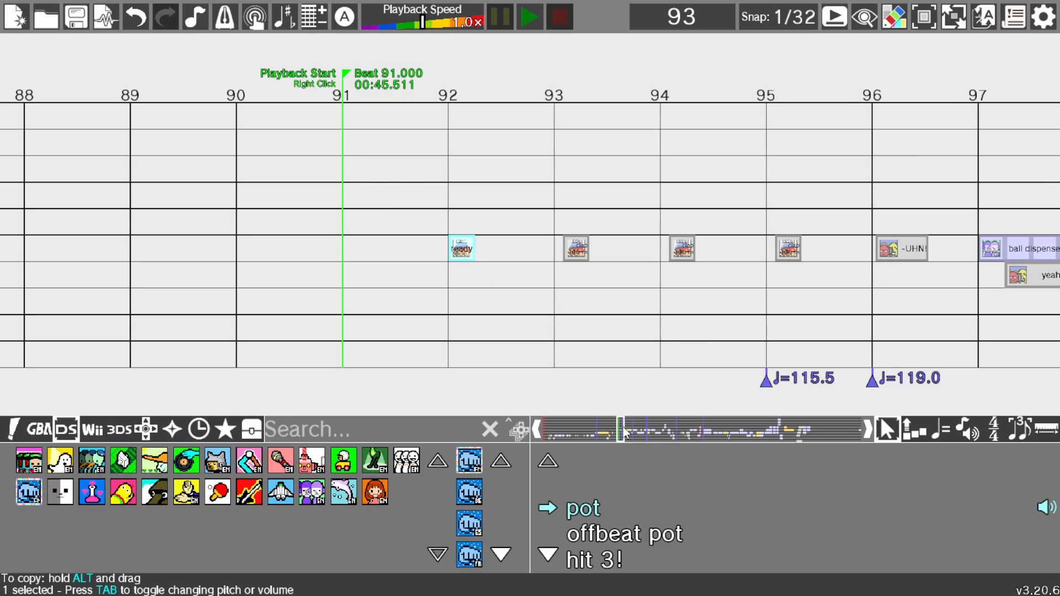
Step: Cycle through the swing types of the tempo change at beat 160, ending on 60% Light Swing
drag(623, 427, 515, 442)
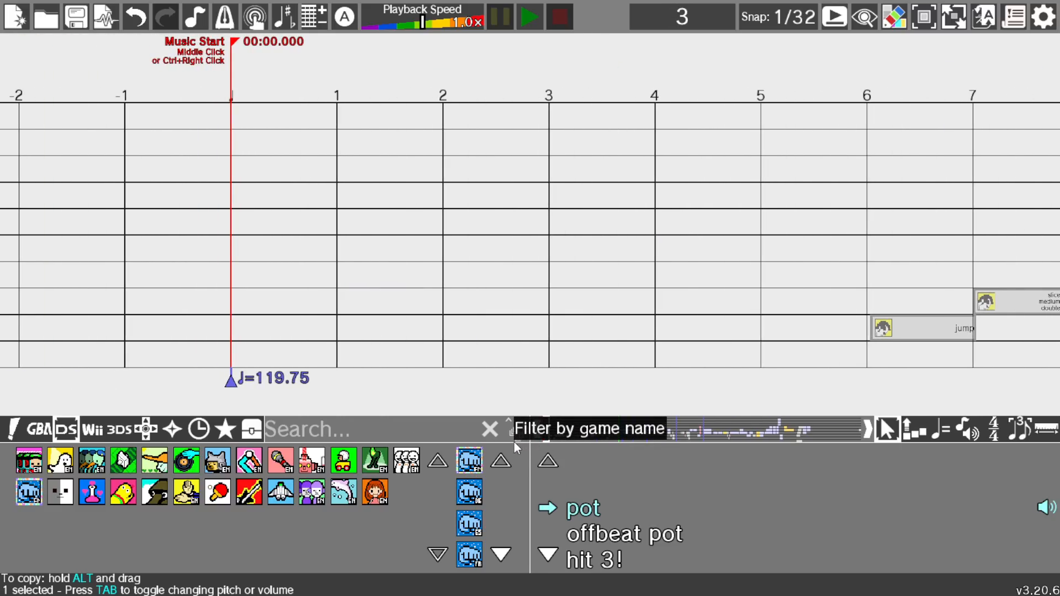
click(678, 429)
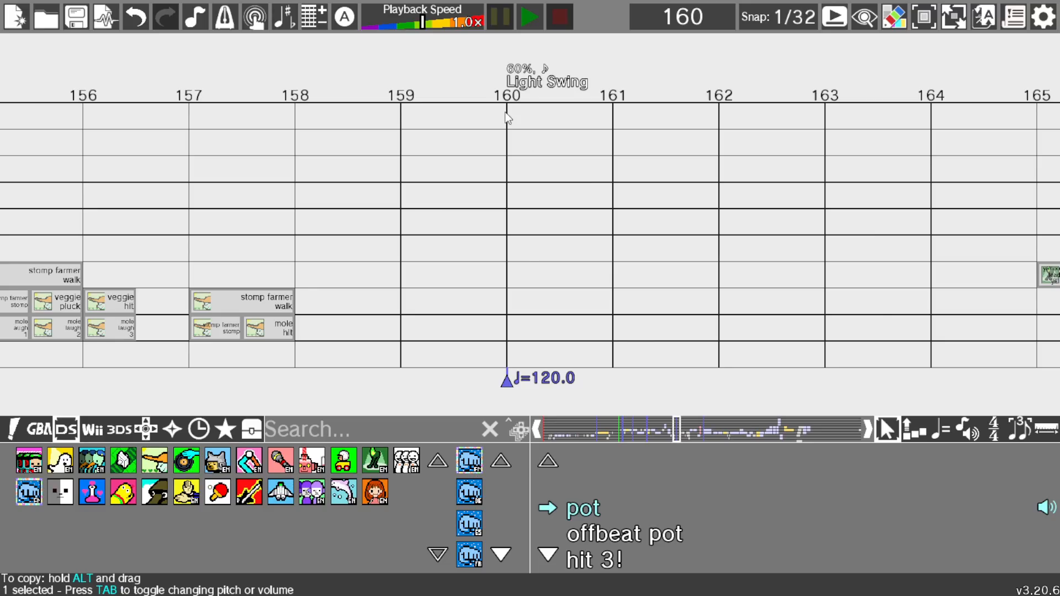
click(1019, 435)
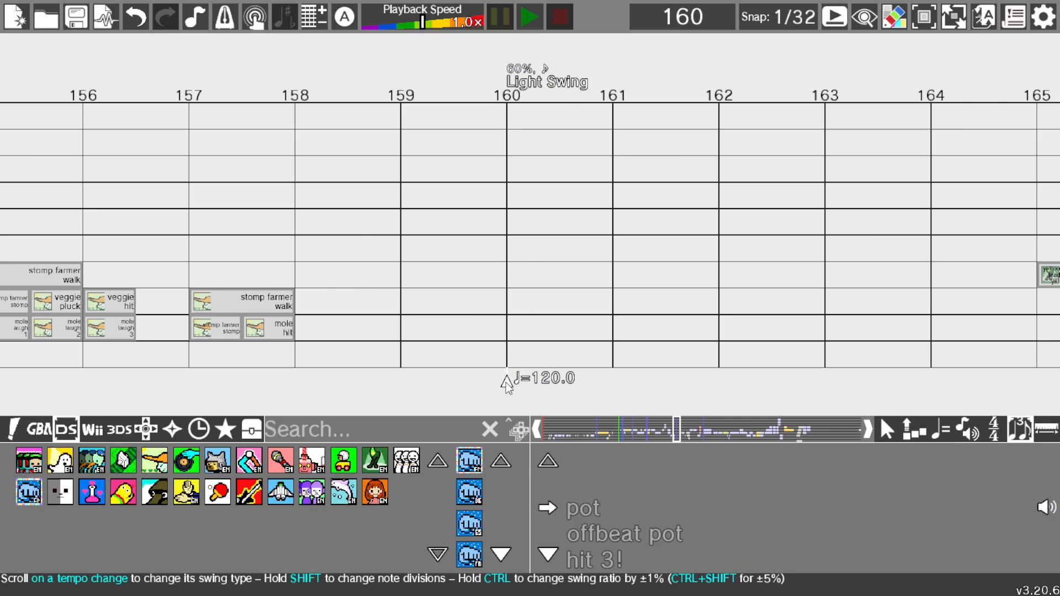
scroll(507, 385, down, 5)
scroll(507, 385, down, 6)
scroll(507, 385, down, 1)
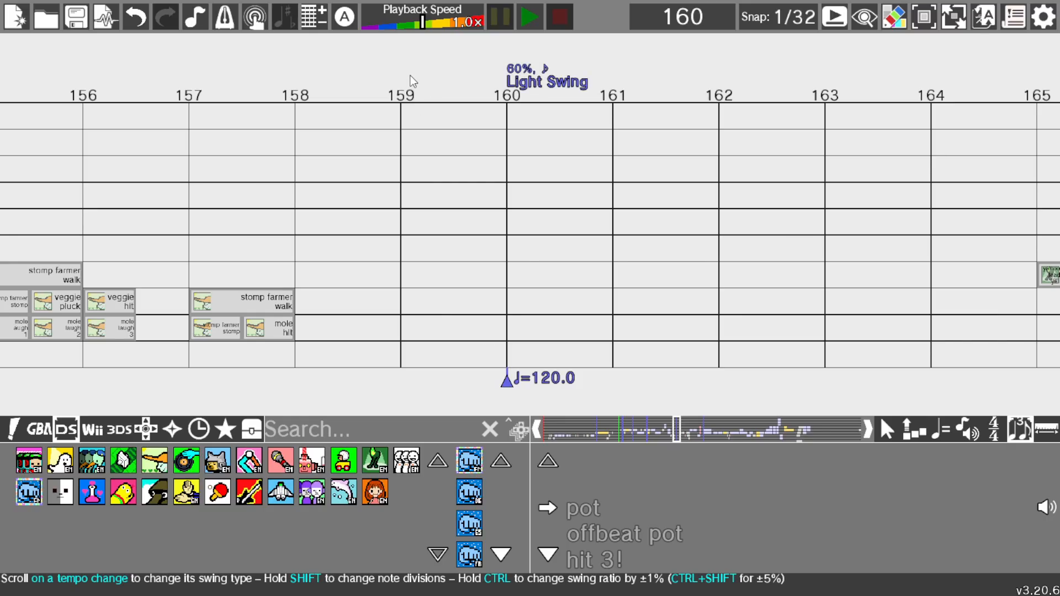
Step: Return to the selection tool, set the snap to 1/4 and place the playback start at beat 160
click(887, 430)
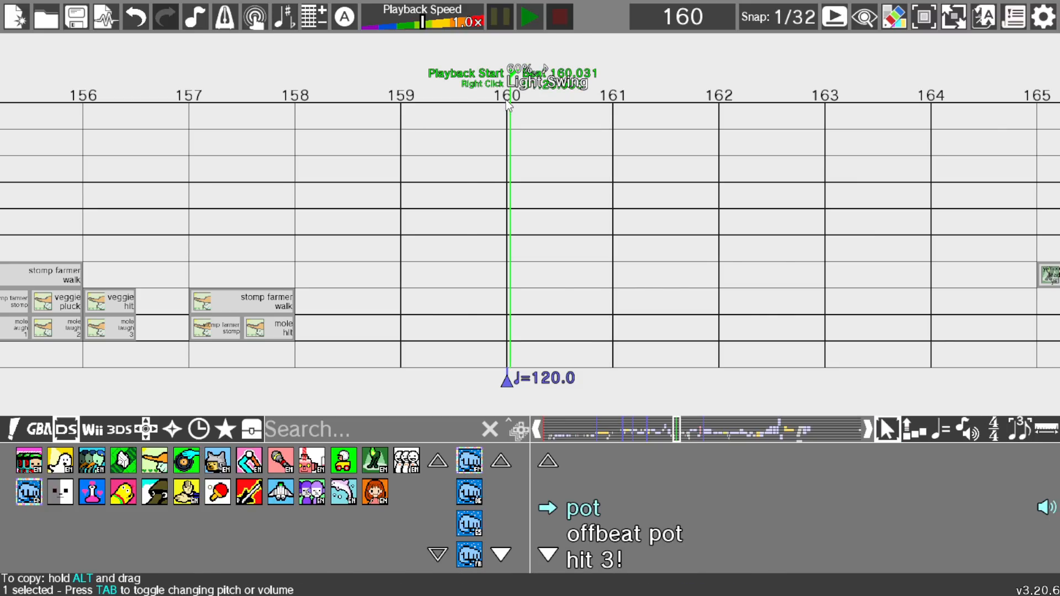
click(748, 24)
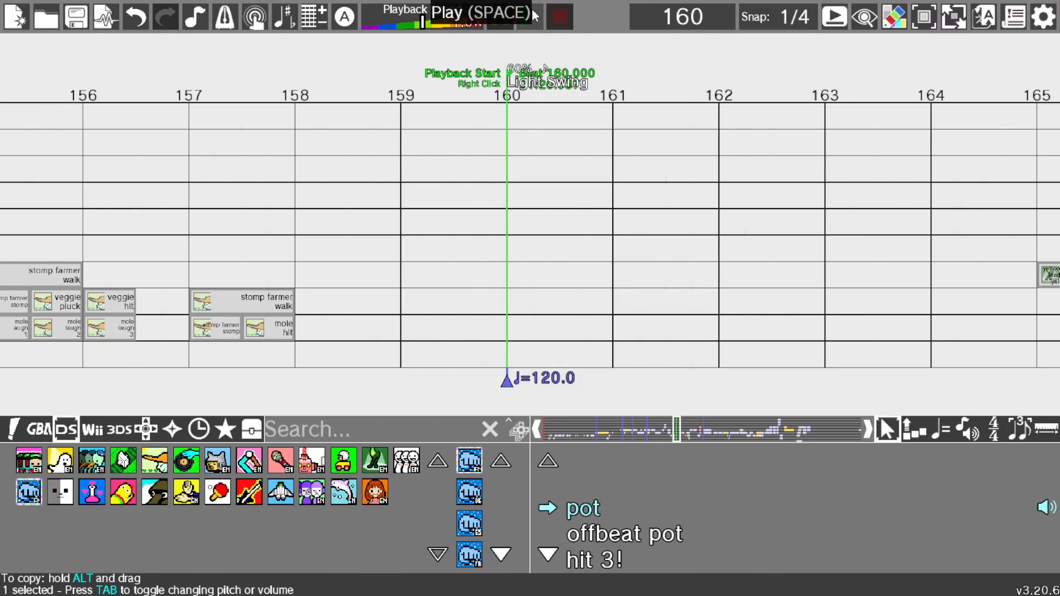
Step: Set the playback start to beat 317 and play the horde of demons (lightning) cue
mouse_move(675, 434)
mouse_down()
mouse_move(718, 419)
mouse_move(820, 433)
mouse_move(783, 433)
mouse_move(809, 430)
mouse_up()
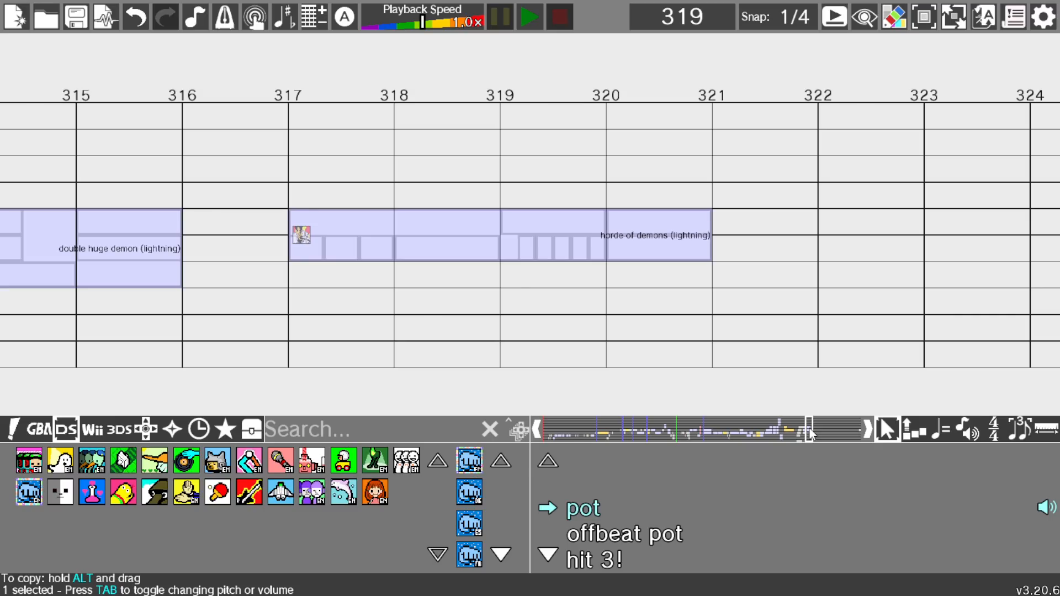
right_click(293, 97)
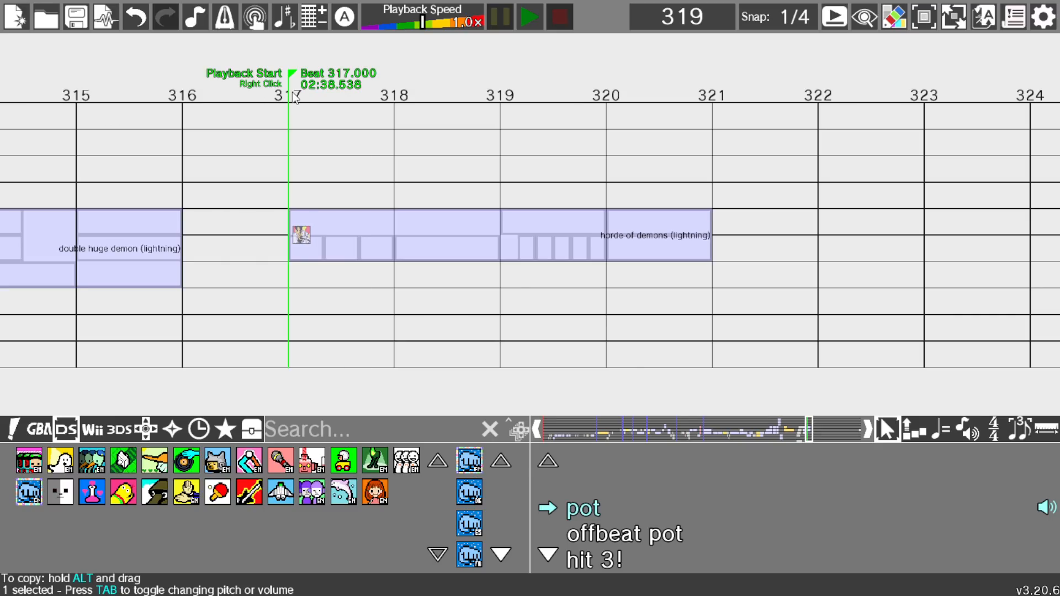
click(540, 17)
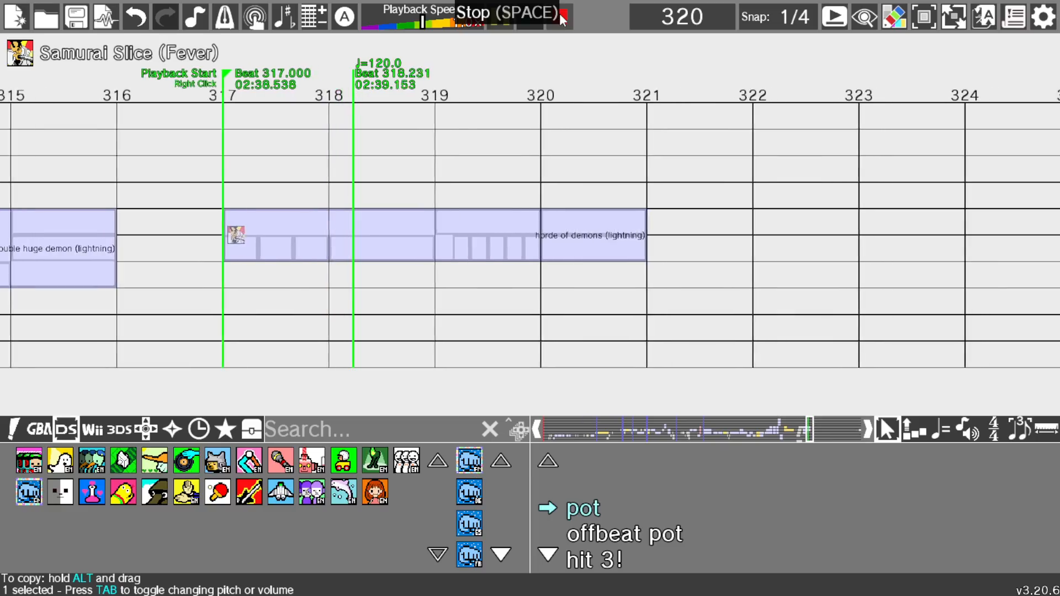
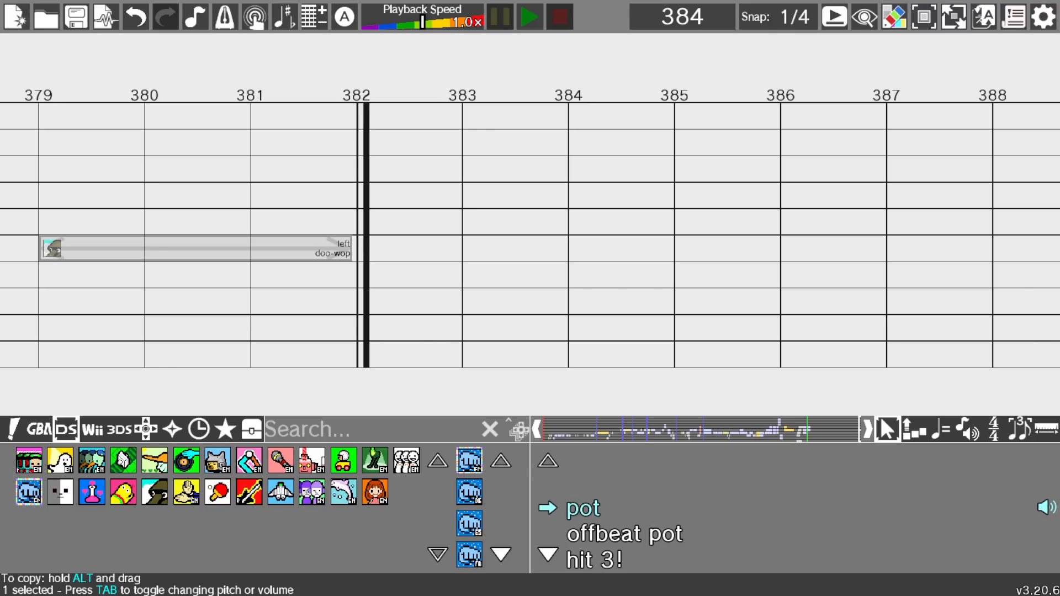
Step: Select the left doo-wop cue between beats 379 and 382 near the end of the remix
drag(192, 188, 267, 295)
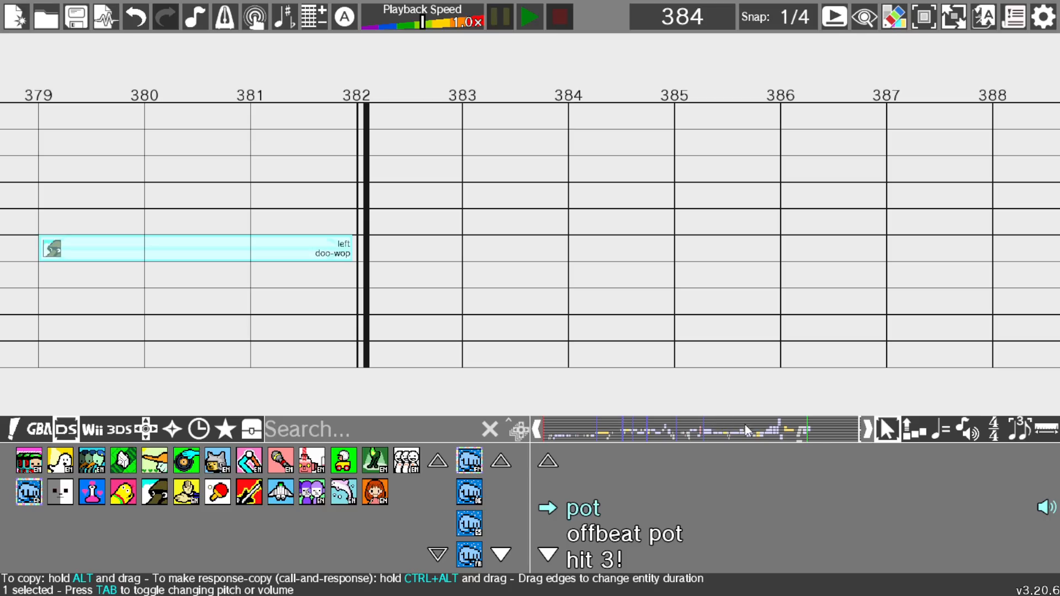
Step: Go back to the beginning of the remix and select the jump cue at beat 6
click(835, 436)
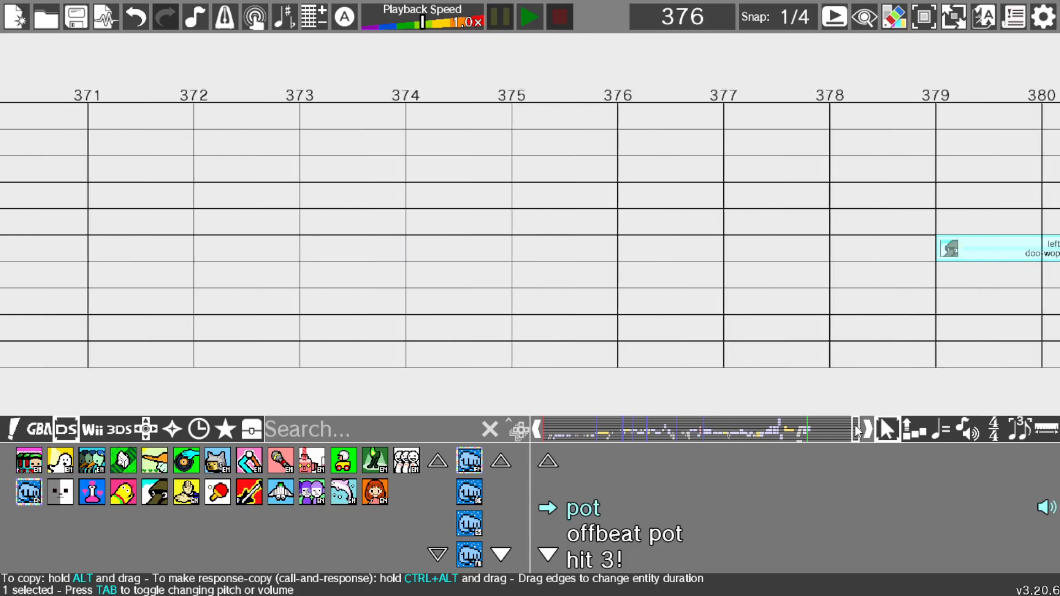
drag(835, 435, 508, 428)
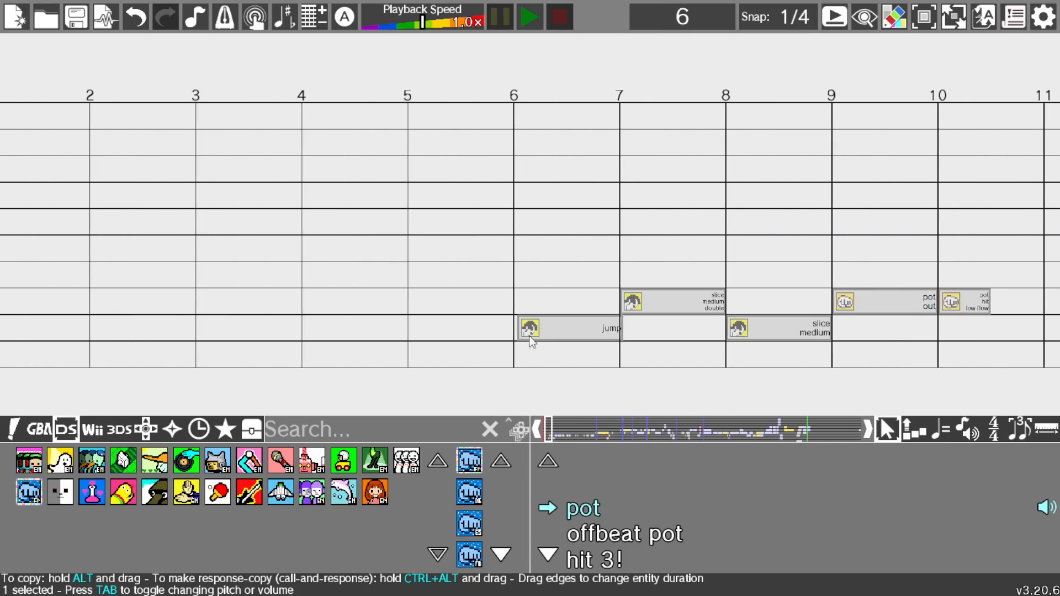
key(Left)
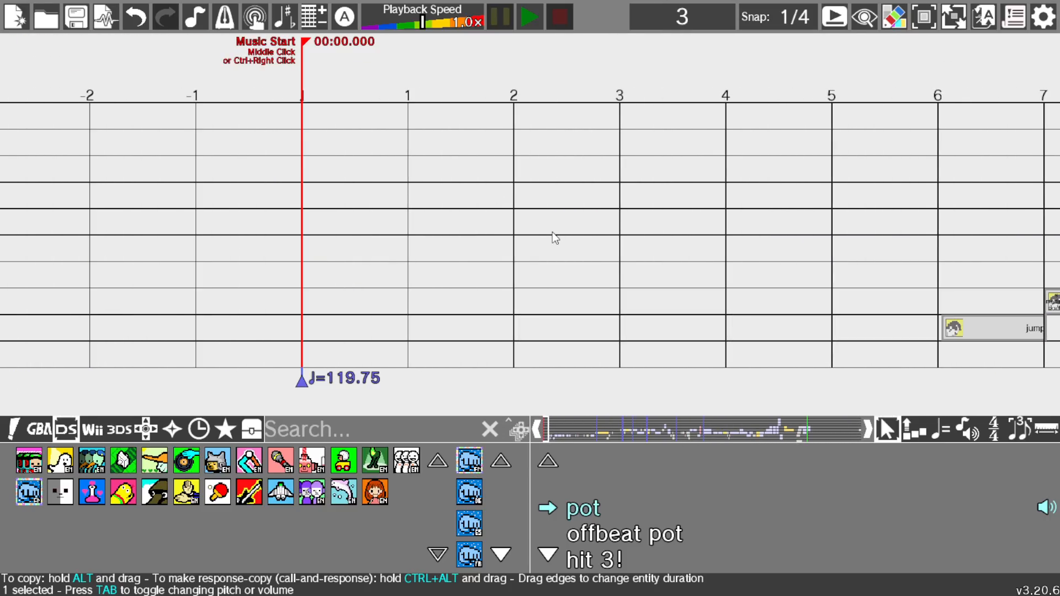
key(Right)
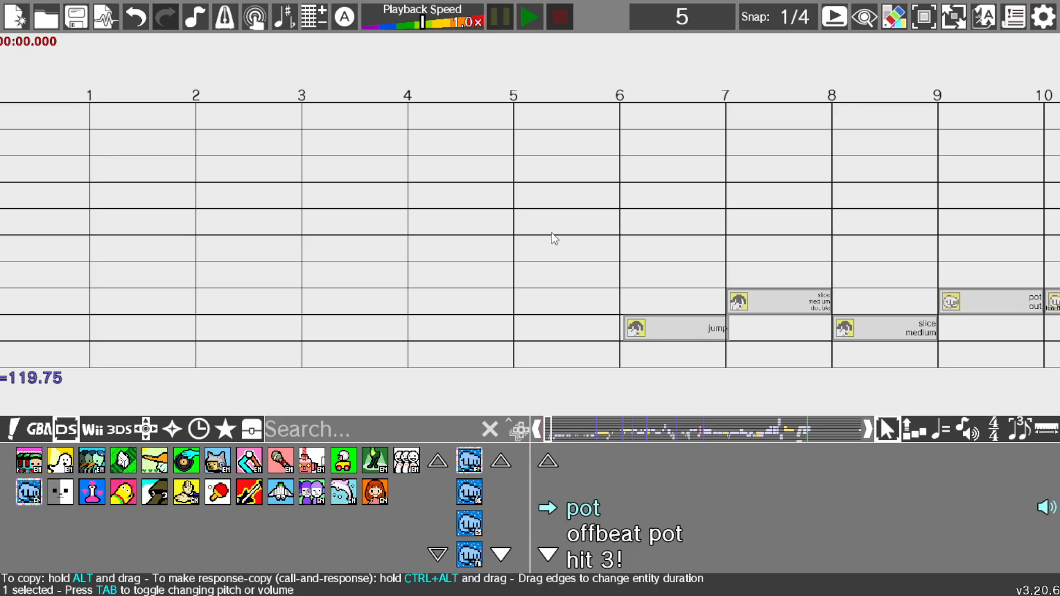
click(655, 326)
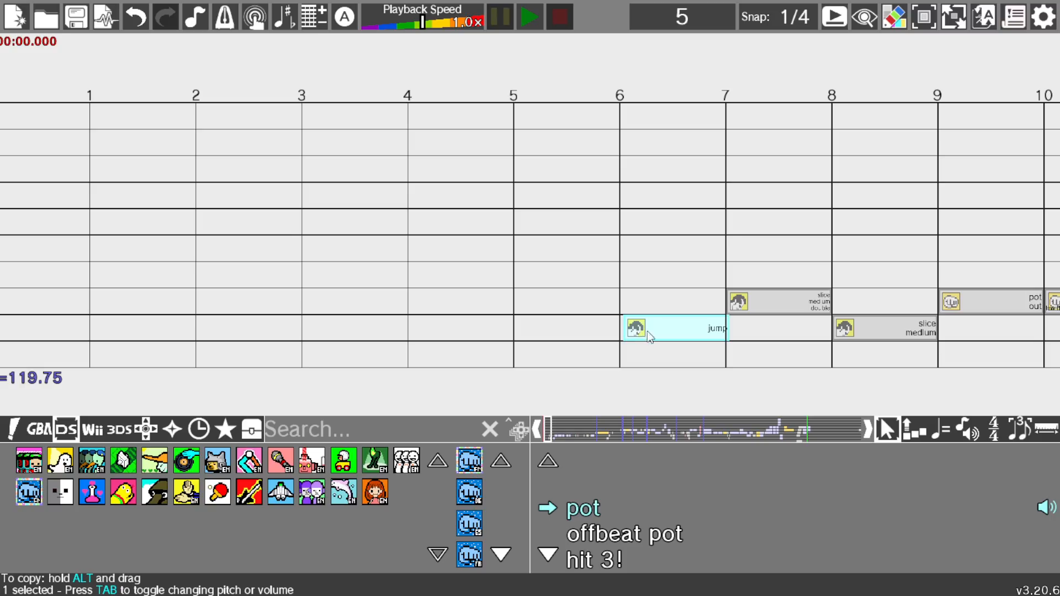
Step: Look through the cue placement along the timeline from the jump cue at beat 6 to past the rhythm rocket cue
key(Right)
key(Right)
key(Right)
key(Right)
key(Right)
key(Right)
key(Right)
key(Right)
key(Right)
key(Right)
key(Right)
key(Right)
key(Right)
key(Right)
key(Right)
key(Right)
key(Right)
key(Right)
key(Right)
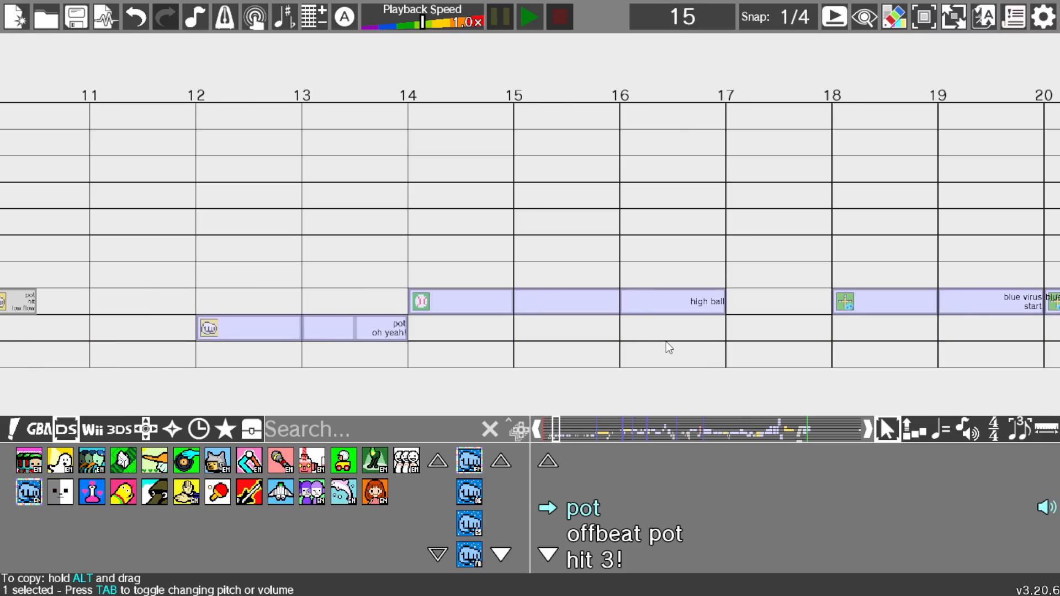
key(Right)
key(Right)
key(Right)
key(Right)
key(Right)
key(Right)
key(Right)
key(Right)
key(Right)
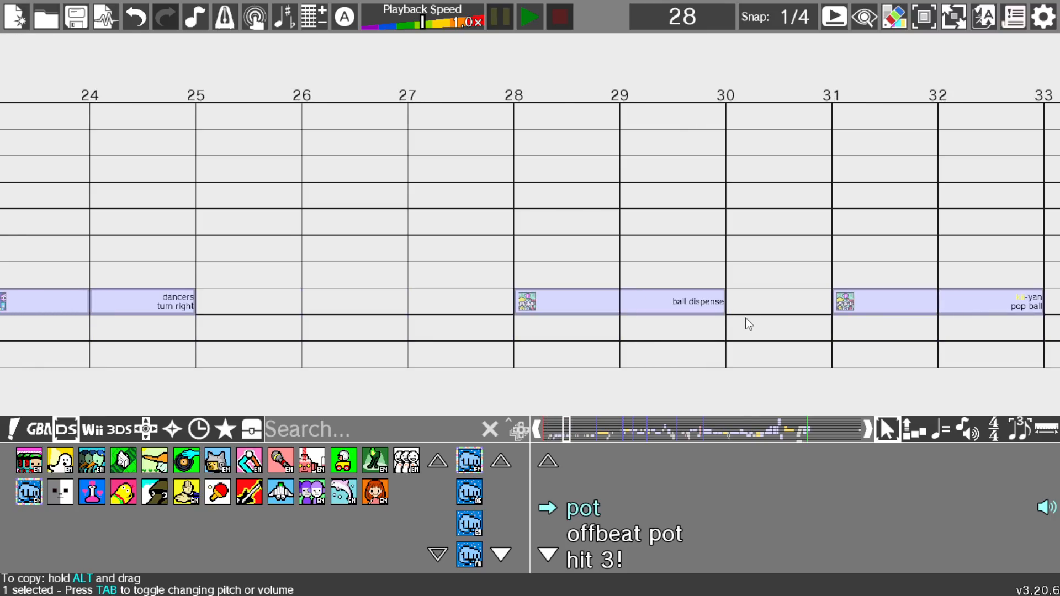
key(Right)
key(Right)
key(Right)
key(Right)
key(Right)
key(Right)
key(Right)
key(Right)
key(Right)
key(Right)
key(Right)
key(Right)
key(Right)
key(Right)
key(Right)
key(Right)
key(Right)
key(Right)
key(Right)
key(Right)
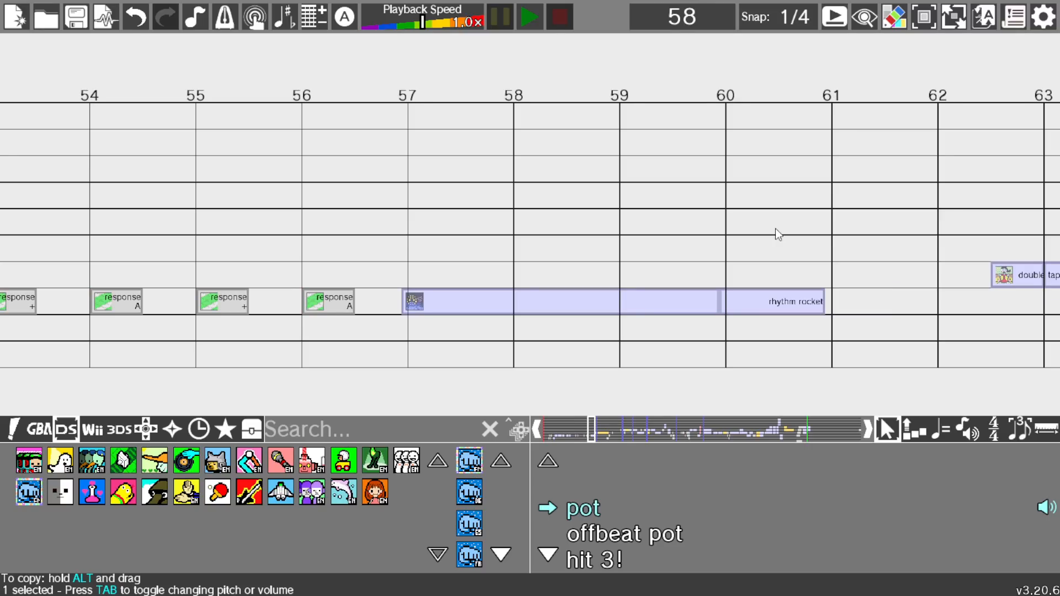
key(Right)
key(Right)
key(Right)
key(Right)
key(Right)
key(Right)
key(Right)
key(Right)
key(Right)
key(Right)
key(Right)
key(Right)
key(Right)
Step: Set the playback start to beat 0 and play the remix opening through the first Karate Man cues
key(Left)
key(Left)
key(Left)
key(Left)
key(Left)
key(Left)
key(Left)
key(Left)
key(Left)
key(Left)
key(Left)
key(Left)
key(Left)
key(Left)
key(Left)
key(Left)
key(Left)
key(Left)
key(Left)
key(Left)
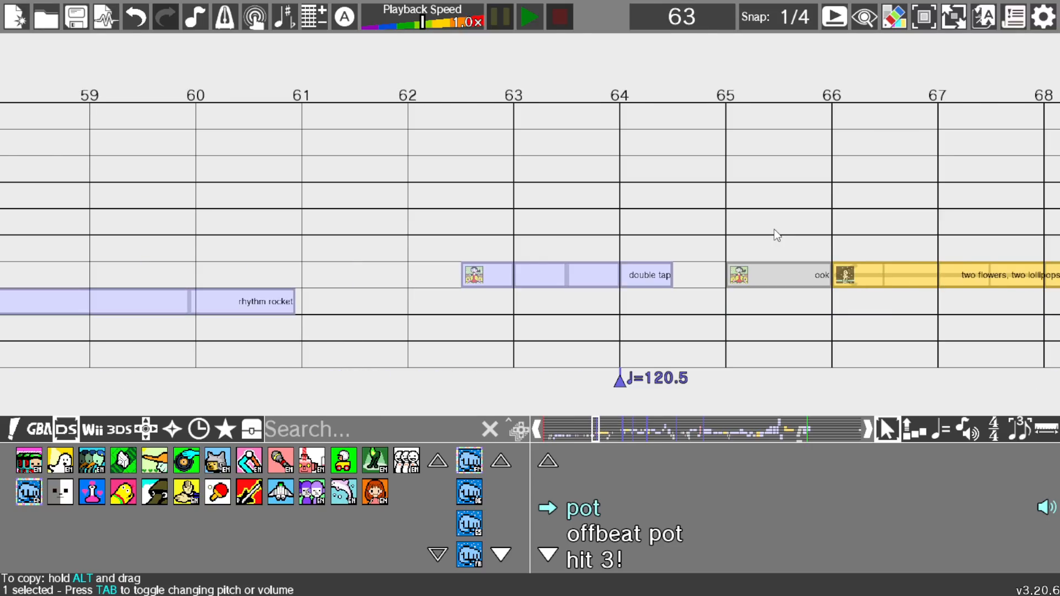
key(Left)
key(Left)
key(Left)
key(Left)
key(Left)
key(Left)
key(Left)
key(Left)
key(Left)
key(Left)
key(Left)
key(Left)
key(Left)
key(Left)
key(Left)
key(Left)
key(Left)
key(Left)
key(Left)
key(Left)
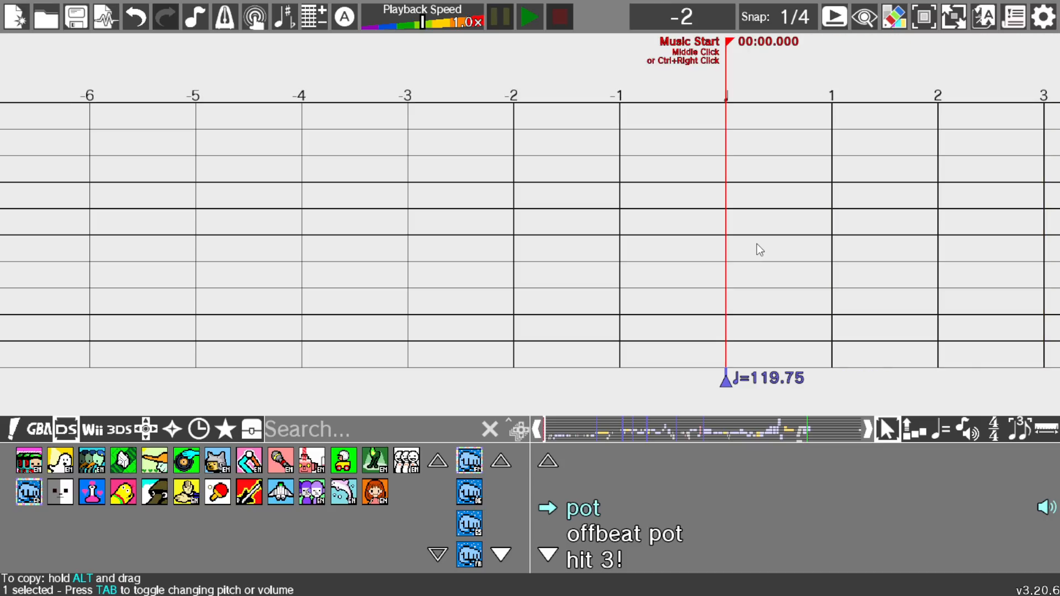
right_click(728, 104)
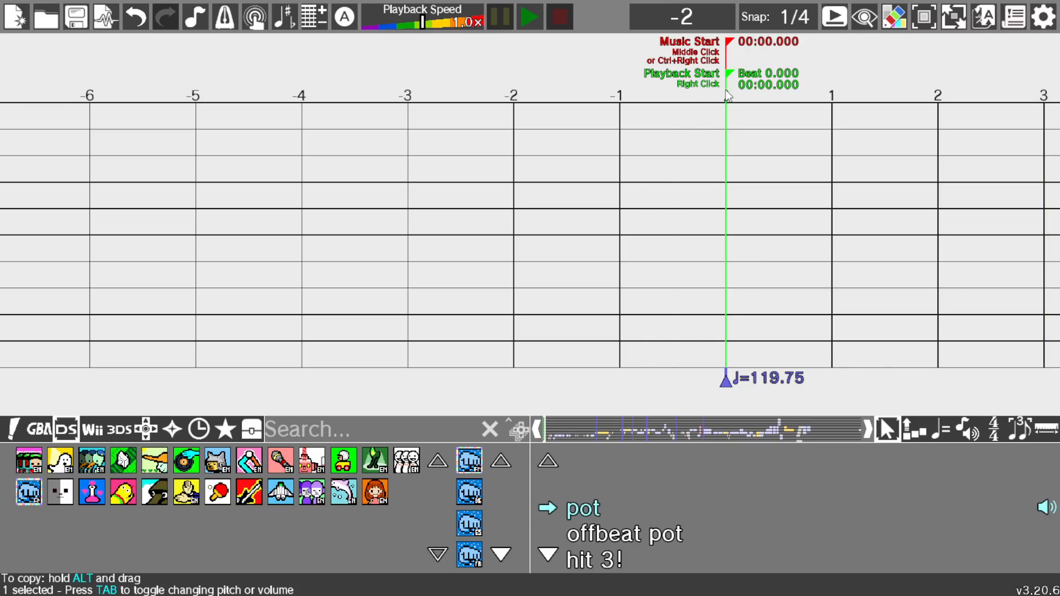
click(536, 17)
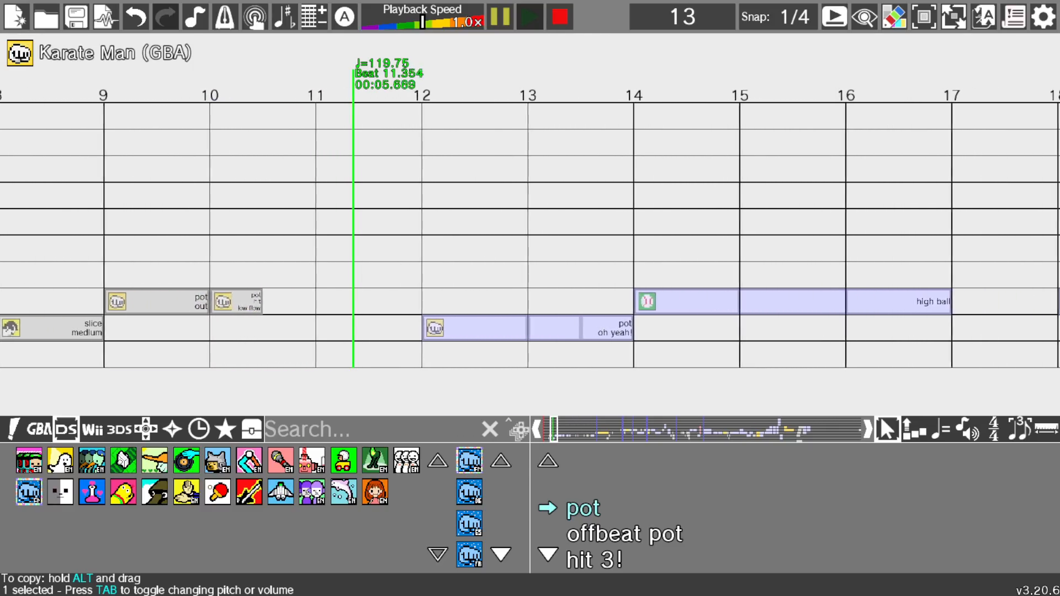
click(560, 18)
Step: Examine the list of available cues for Karate Man (GBA)
scroll(492, 244, up, 3)
scroll(492, 243, up, 1)
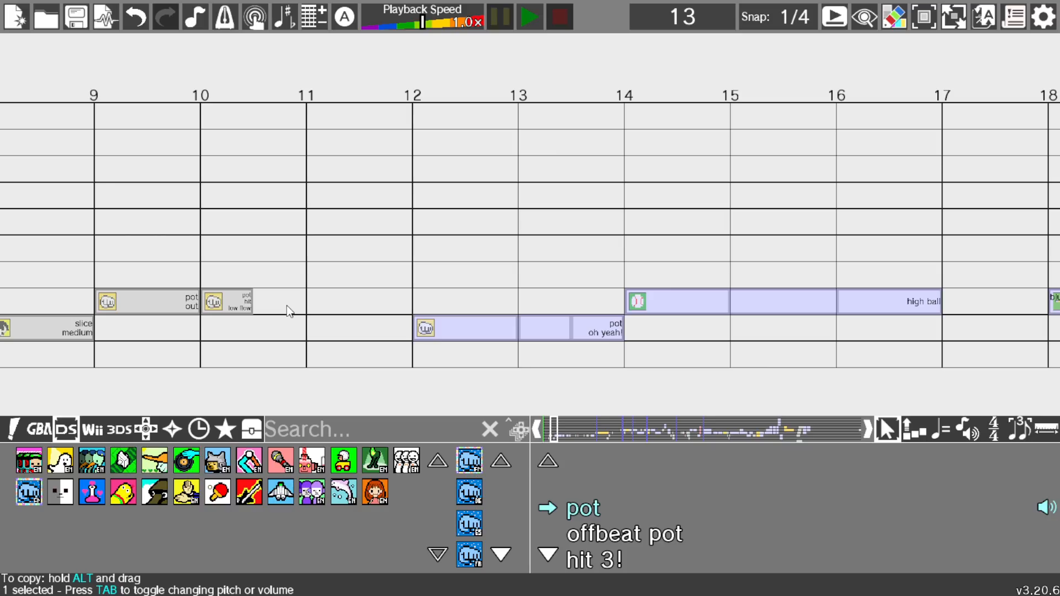
click(39, 431)
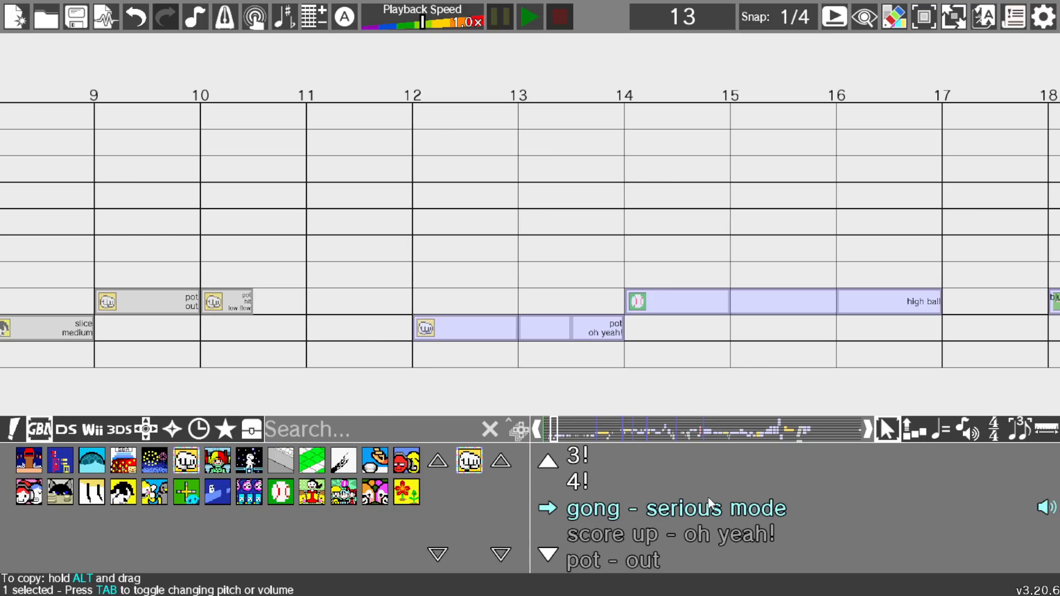
scroll(710, 509, up, 10)
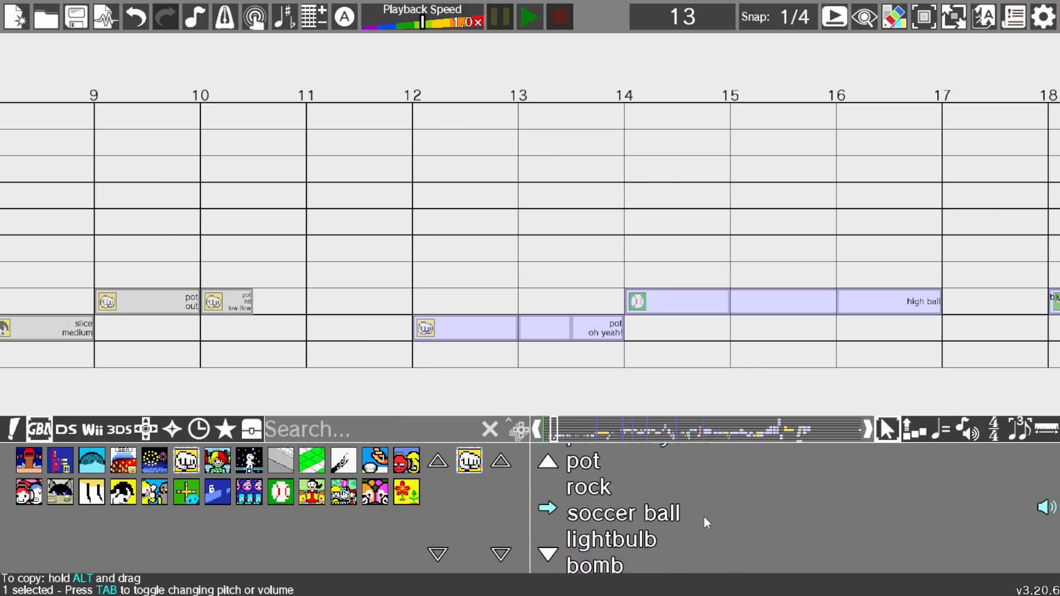
scroll(615, 529, down, 14)
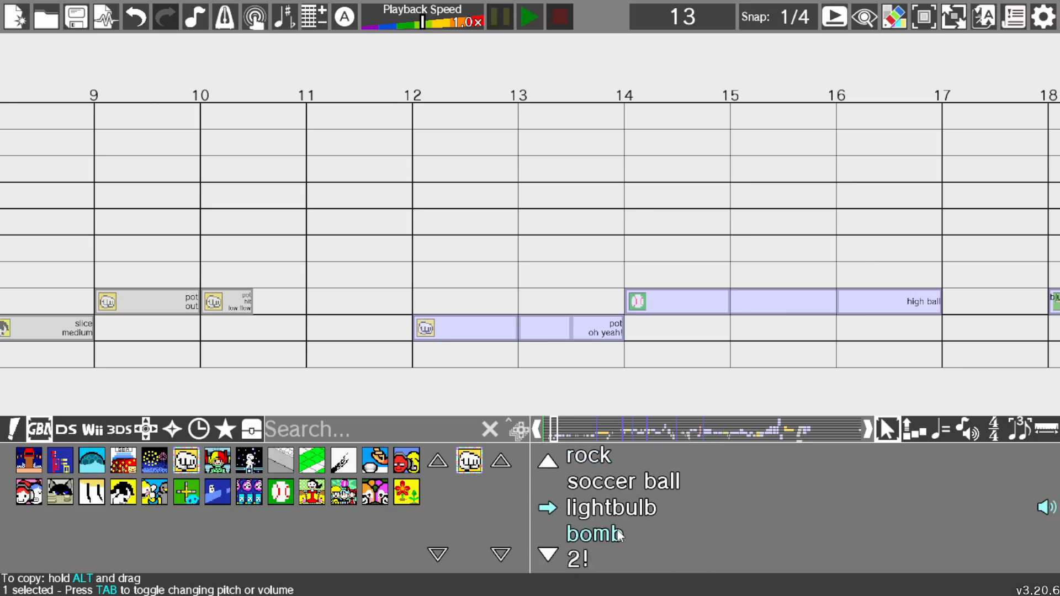
scroll(619, 528, down, 14)
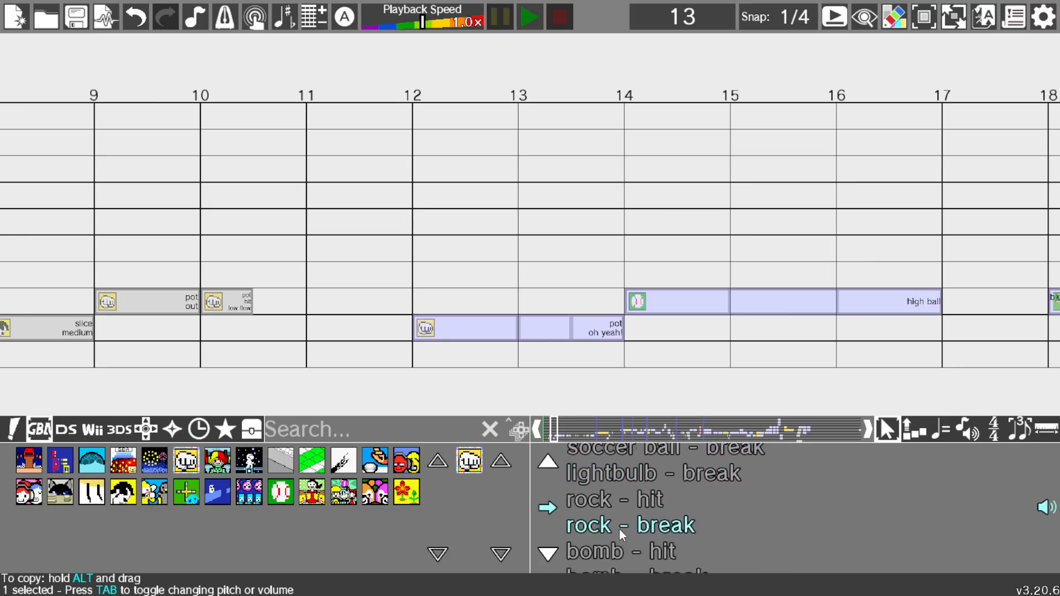
scroll(621, 533, up, 20)
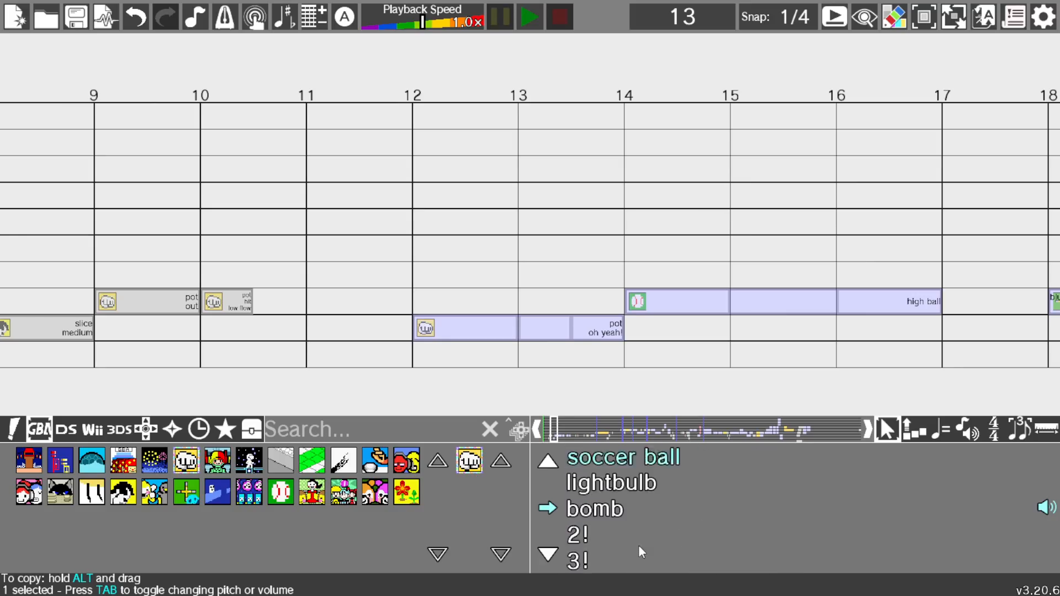
scroll(382, 266, up, 4)
scroll(674, 309, down, 1)
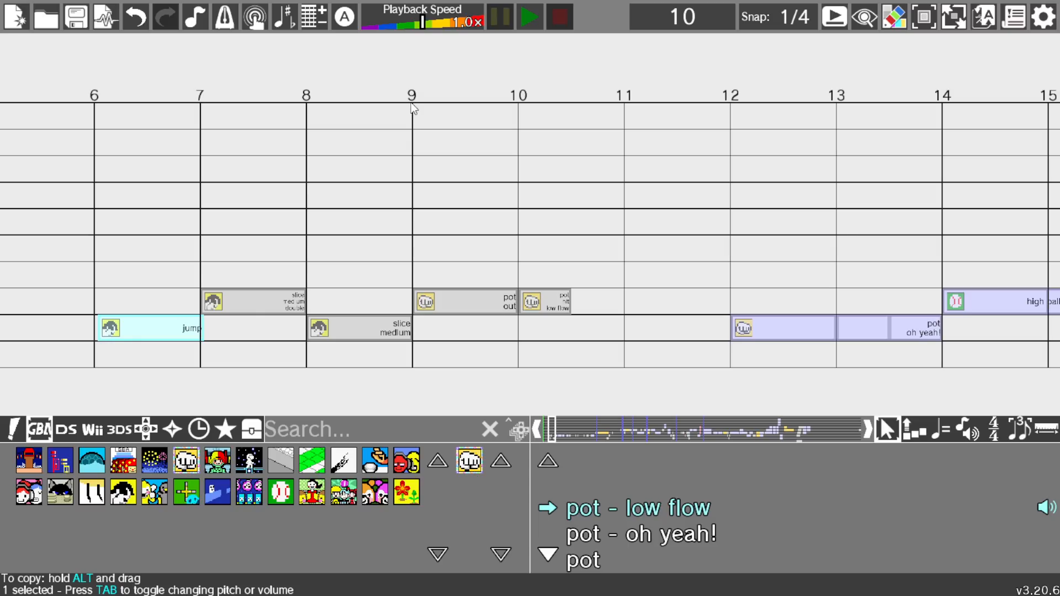
Step: Set the playback start to beat 6 and play the remix up to the Polyrhythm call cues
scroll(427, 184, up, 2)
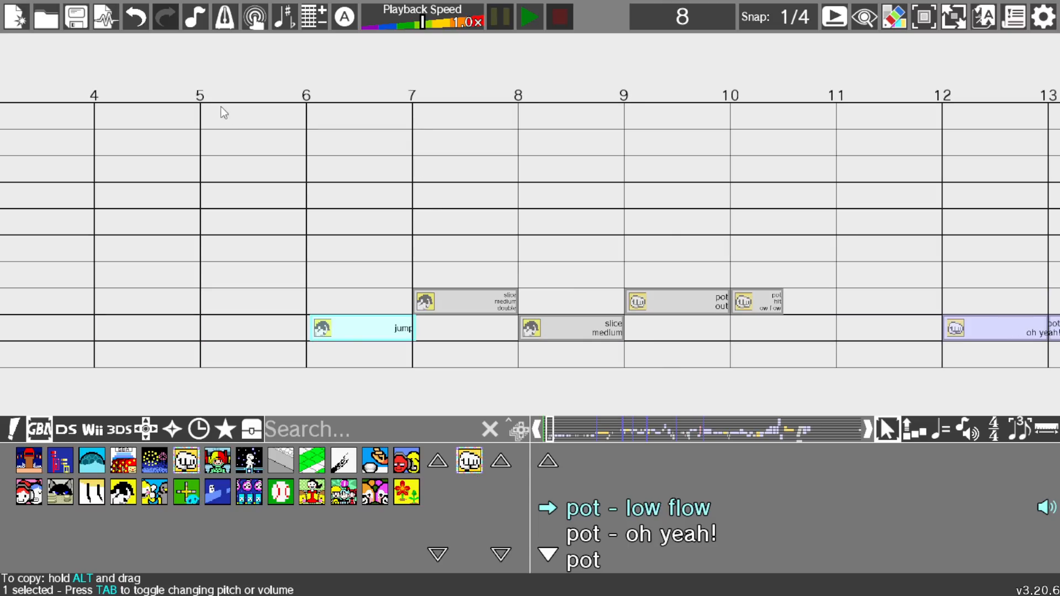
right_click(308, 101)
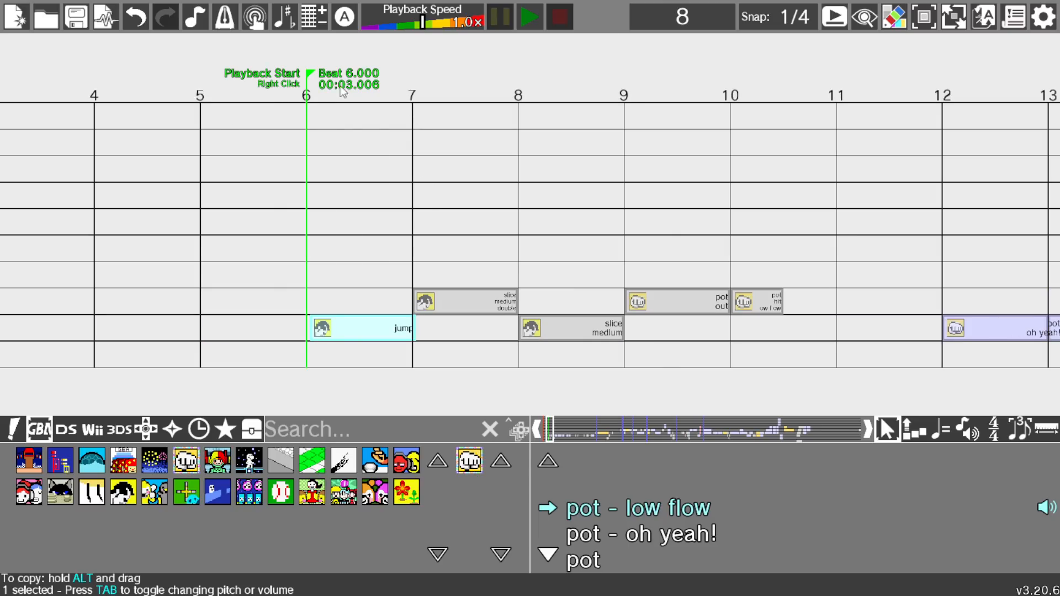
click(532, 17)
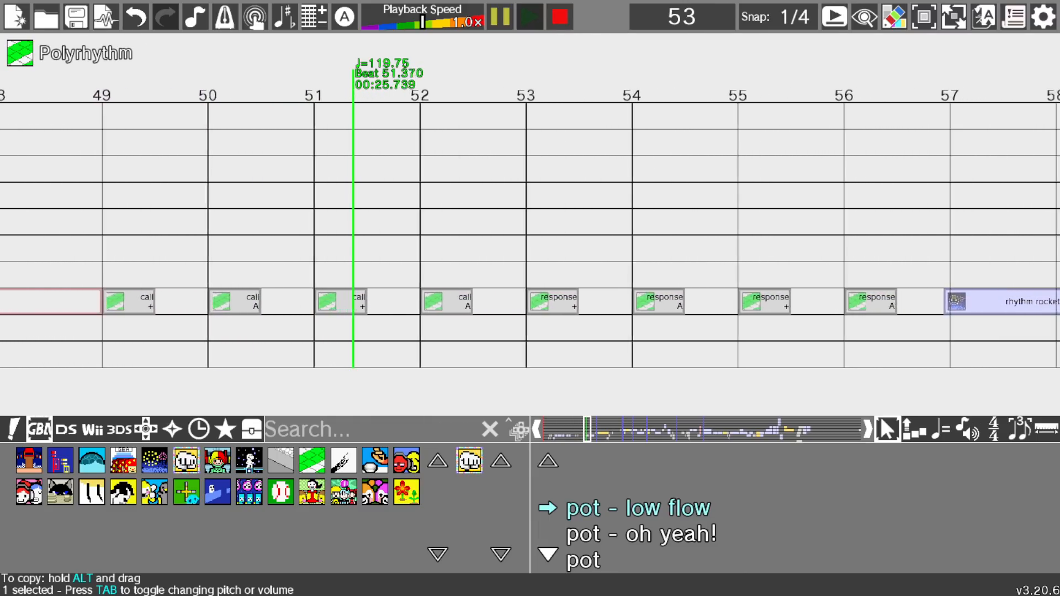
click(560, 17)
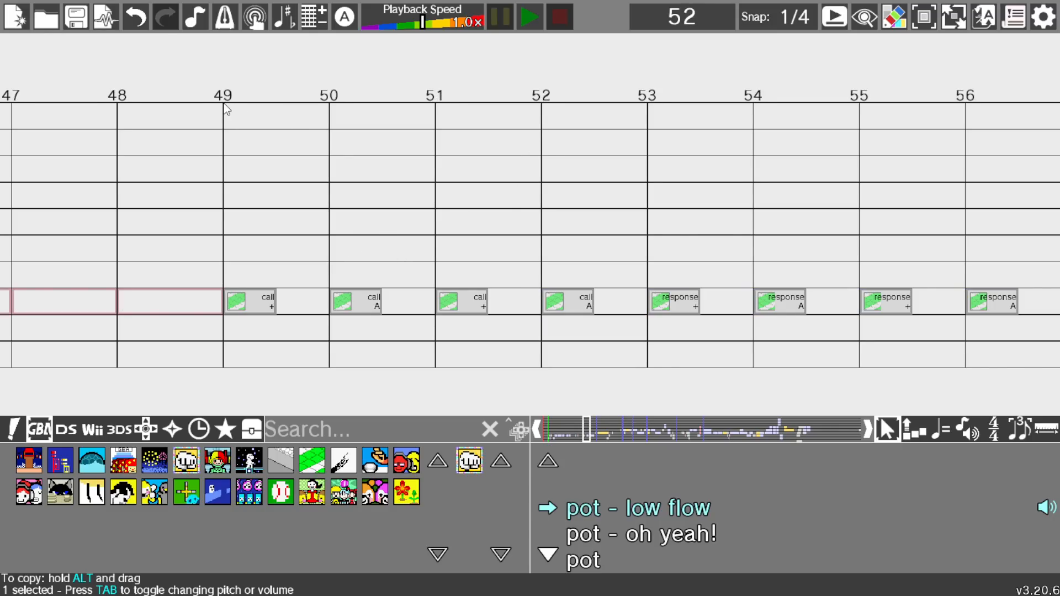
Step: Set the playback start to beat 49 and play the Polyrhythm call and response cues
right_click(224, 105)
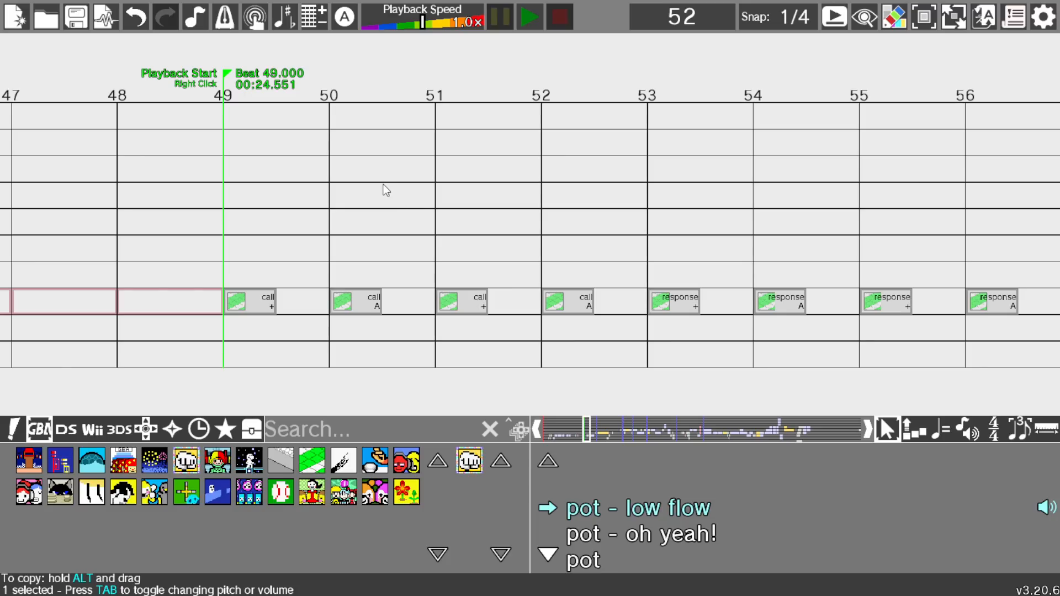
click(523, 14)
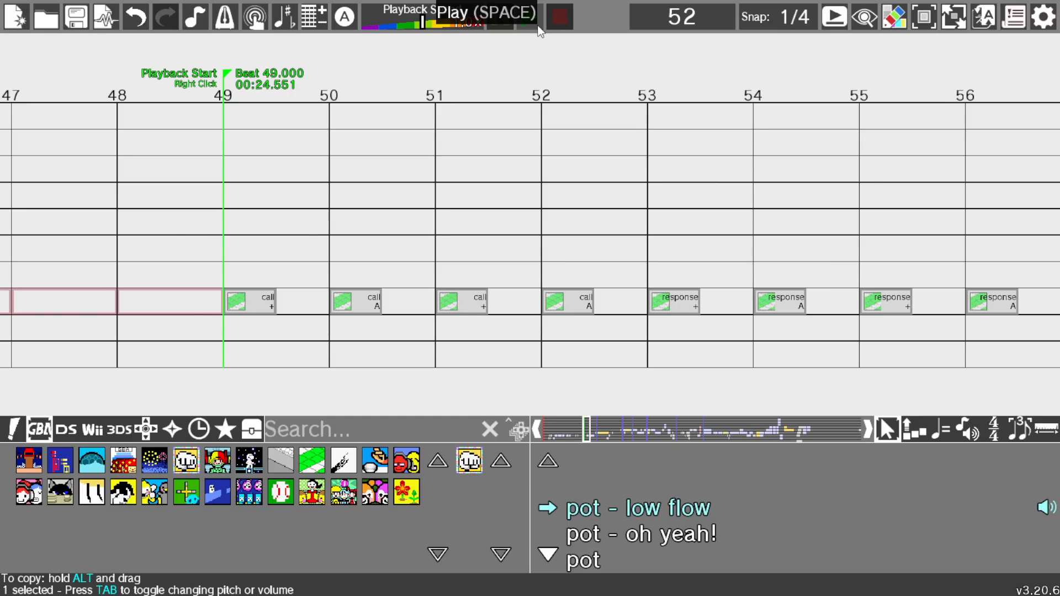
click(556, 16)
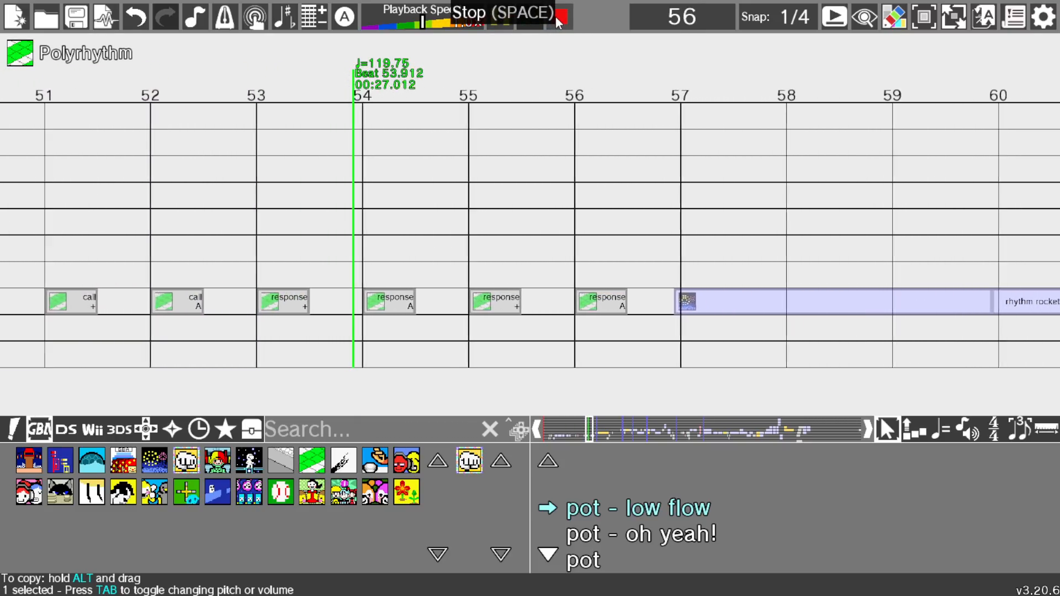
click(556, 15)
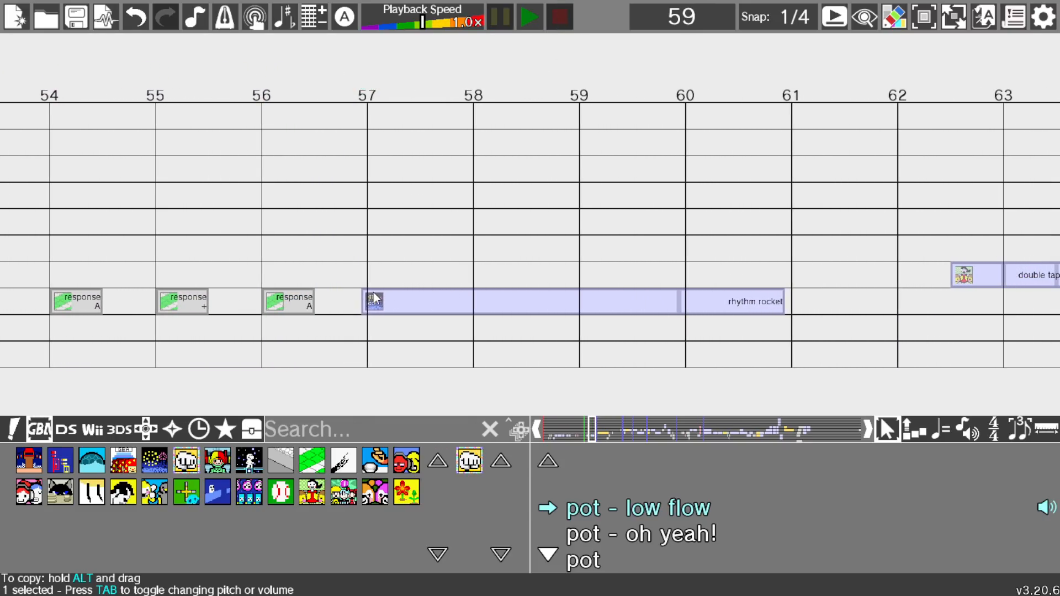
Step: Try moving the eight Polyrhythm call and response cues one beat earlier and one track up, and play them from beat 49
key(Left)
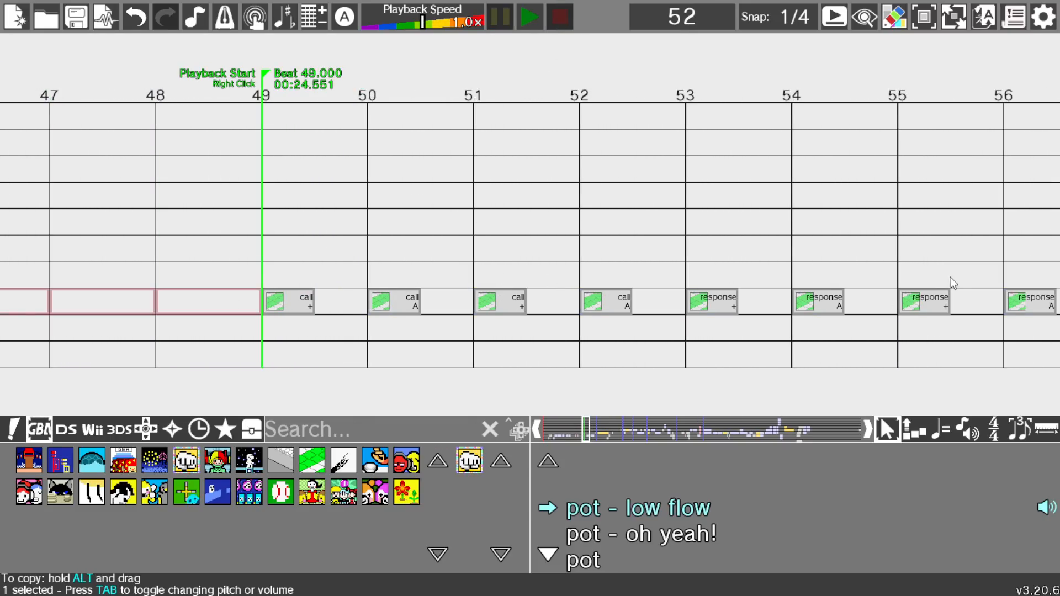
drag(1035, 279, 174, 273)
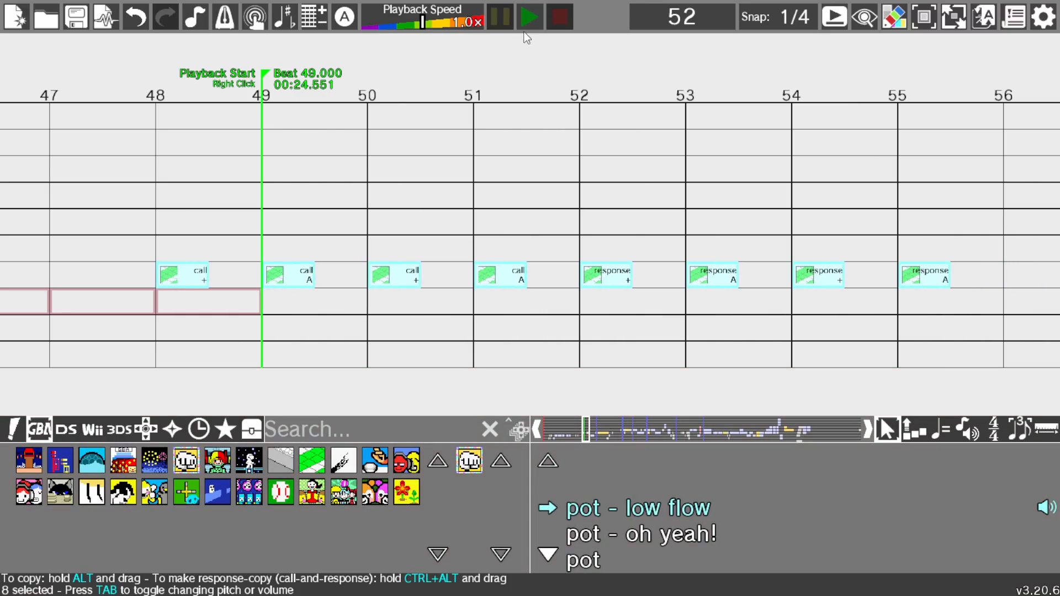
click(529, 17)
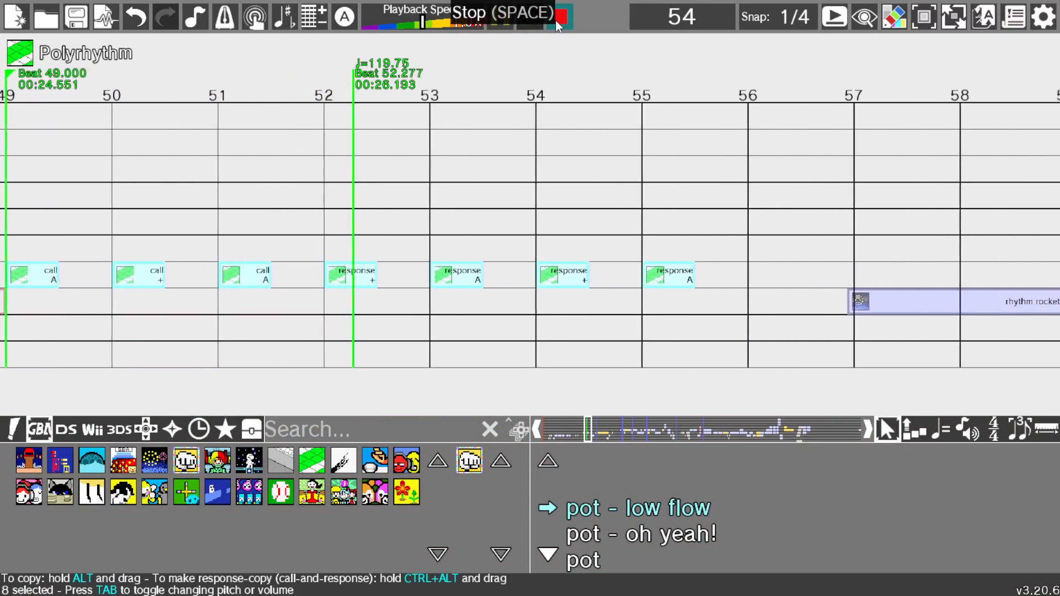
click(555, 21)
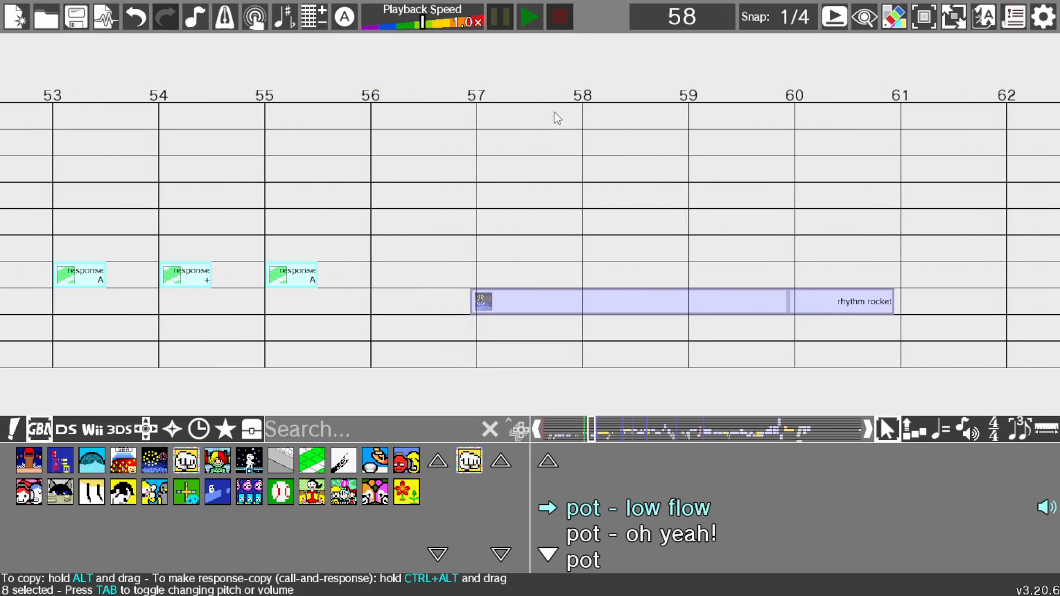
Step: Undo the move of the eight Polyrhythm cues and clear the selection
key(ctrl+z)
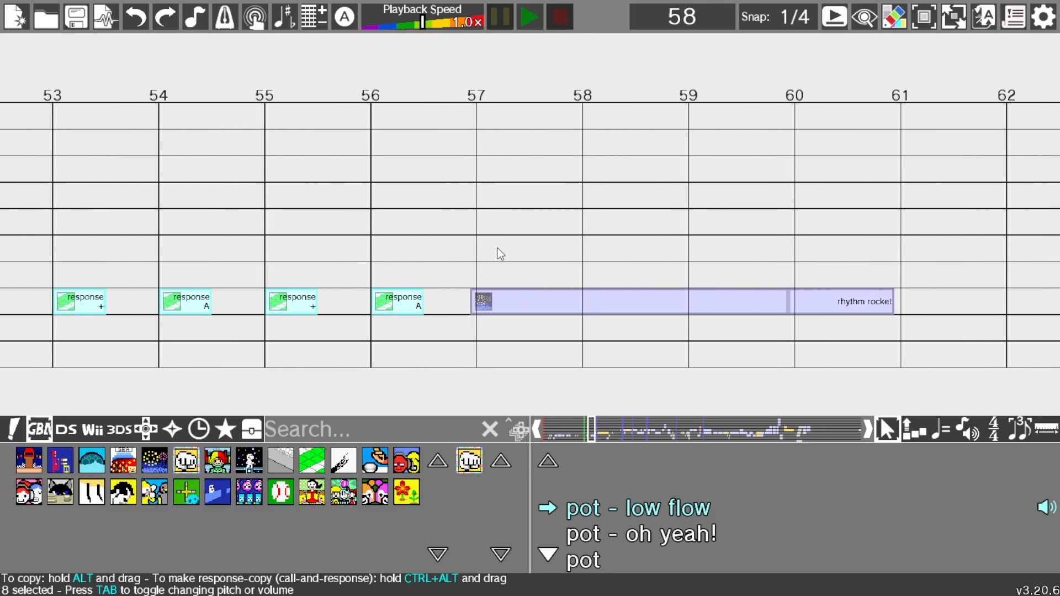
click(486, 235)
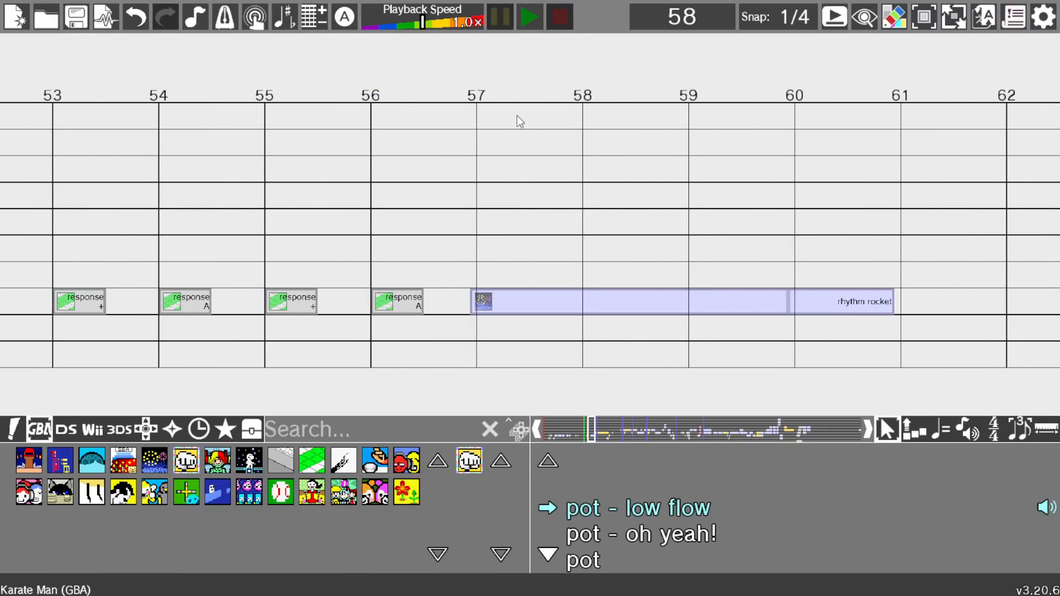
Step: Set the playback start to beat 56 and play the rhythm rocket cue
right_click(371, 111)
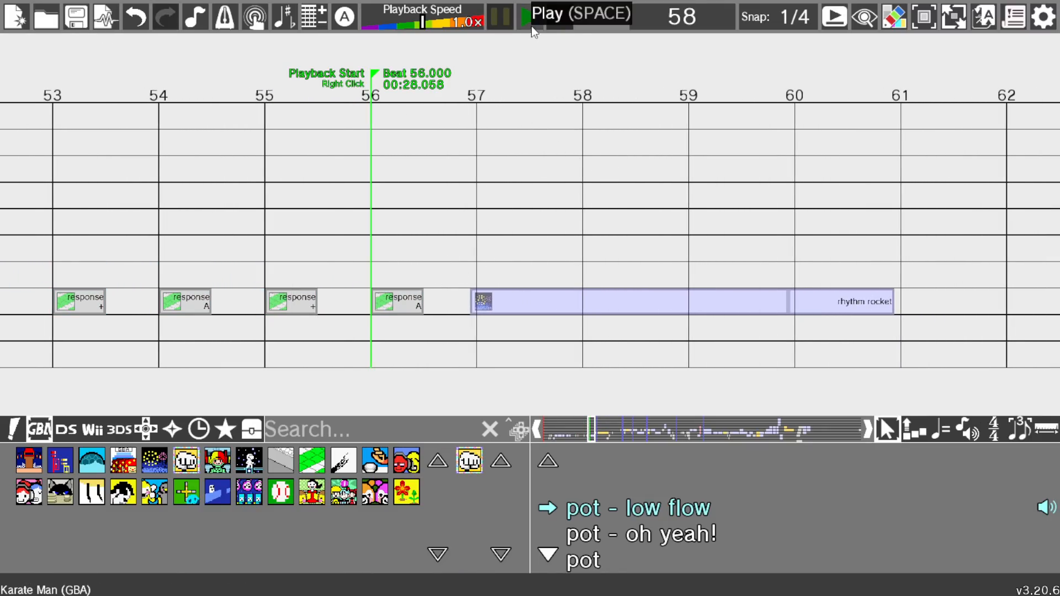
click(530, 21)
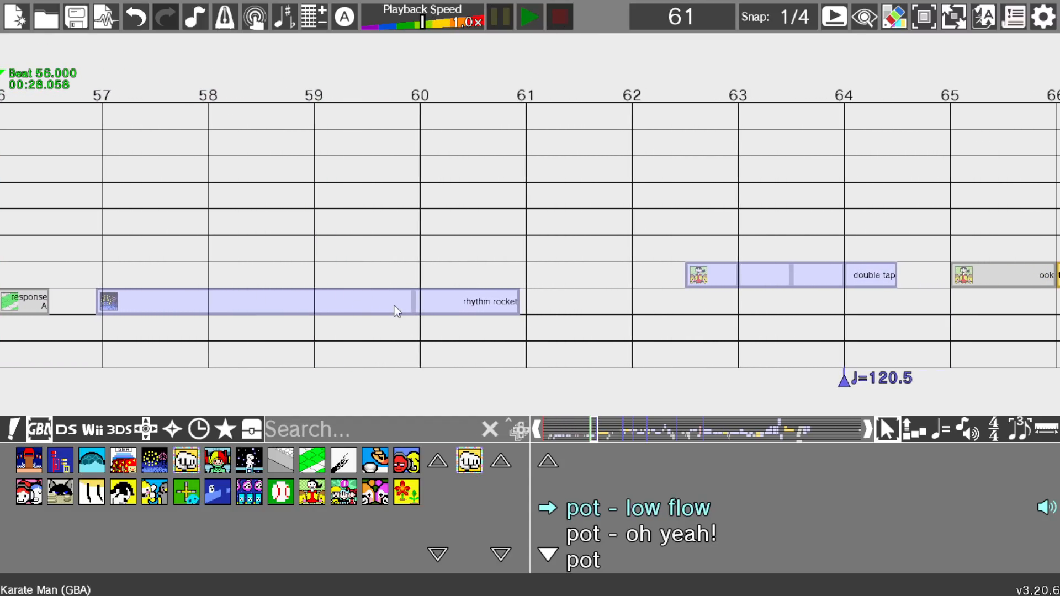
Step: Replay the remix from beat 56, through the rhythm rocket and double tap cues, and stop at the Marching Orders cues
scroll(295, 143, up, 1)
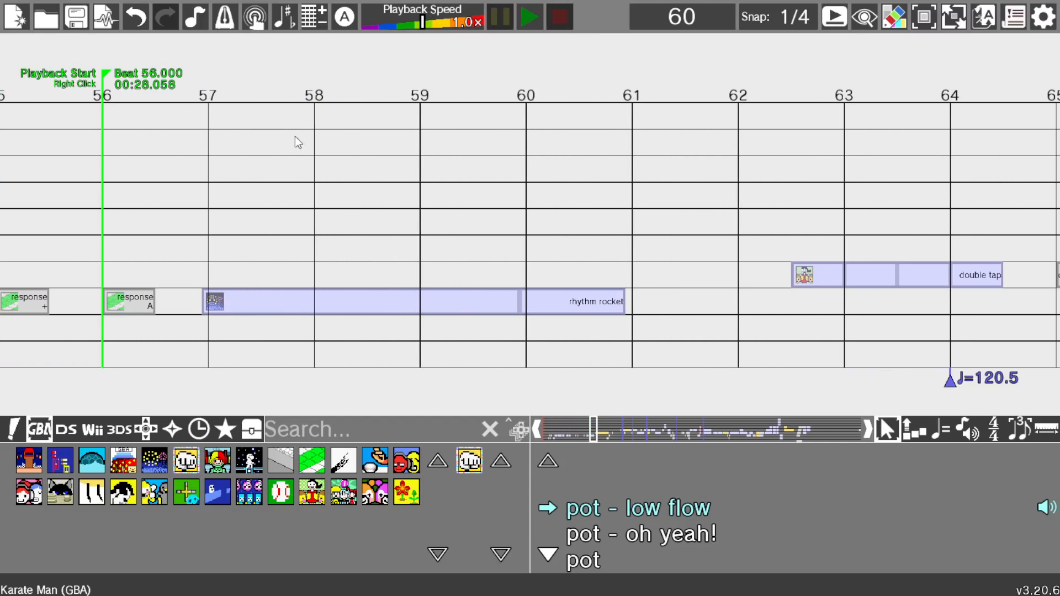
click(529, 17)
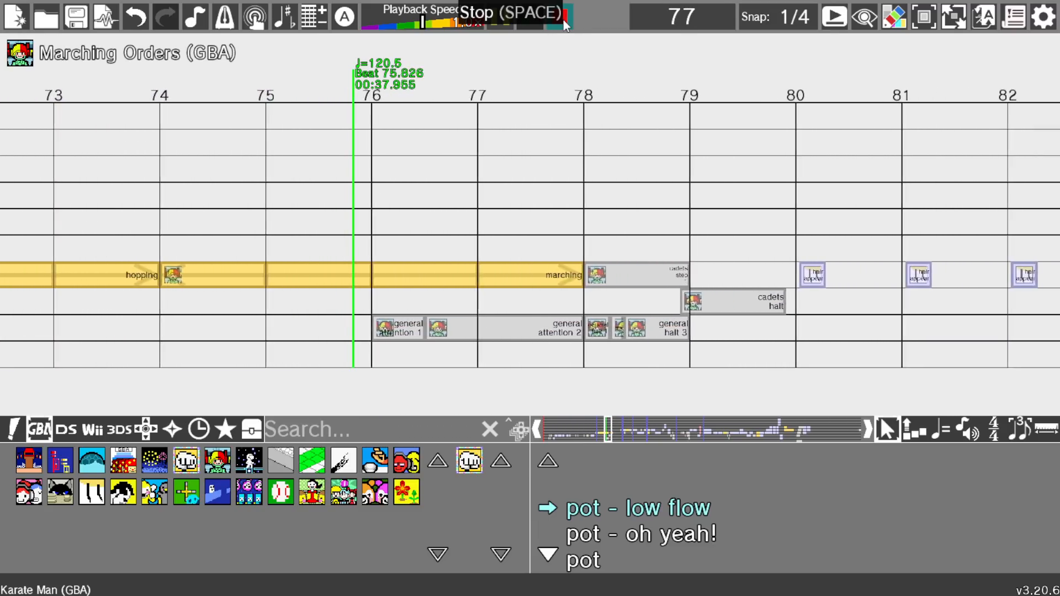
click(564, 19)
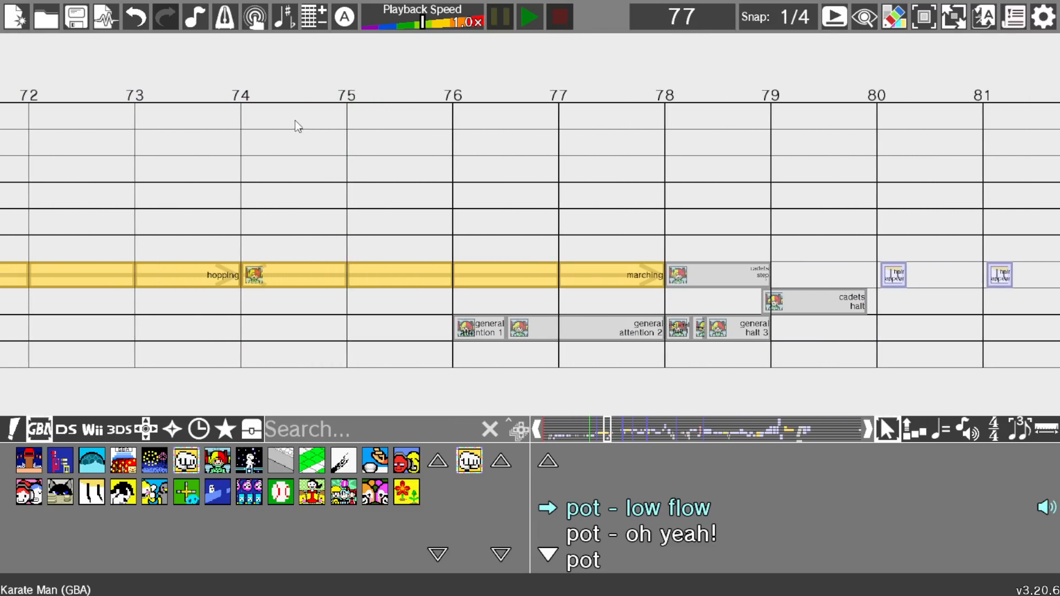
Step: Set the playback start to beat 74 and play the Marching Orders cues, replaying them on through the Space Soccer kicks
right_click(243, 99)
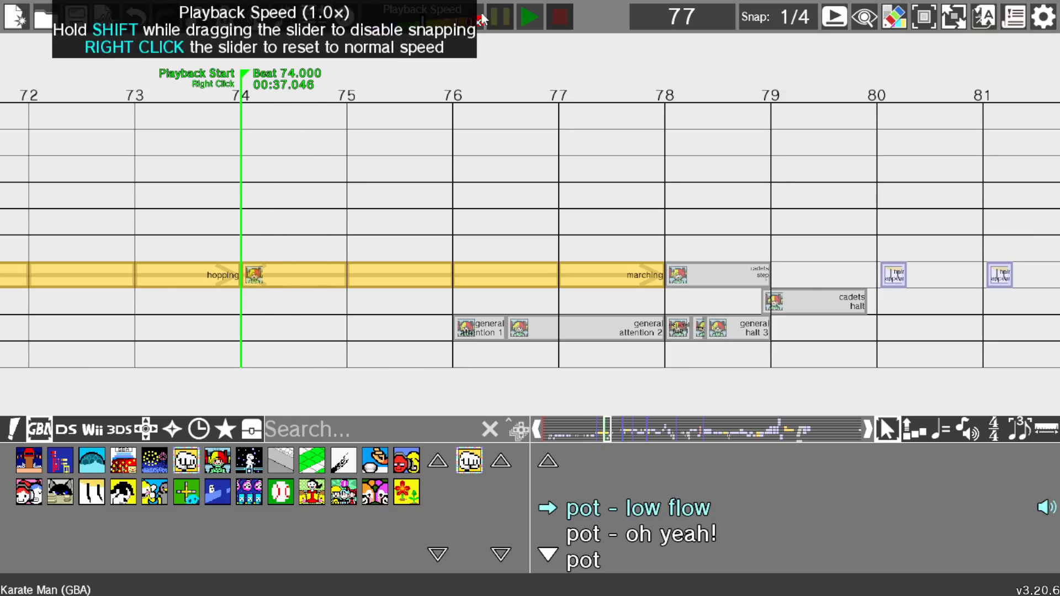
click(542, 13)
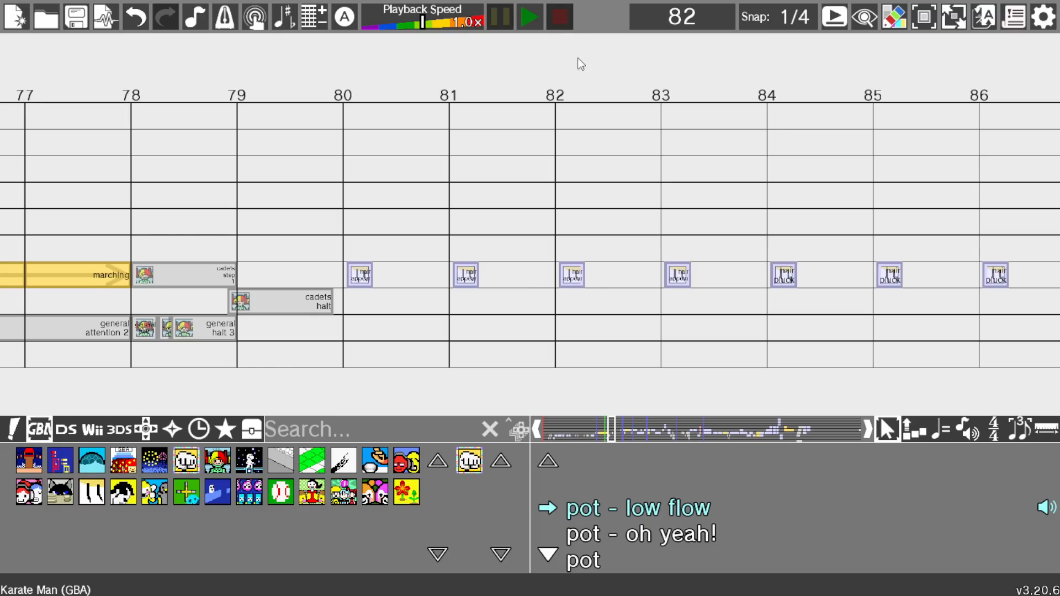
scroll(561, 201, up, 5)
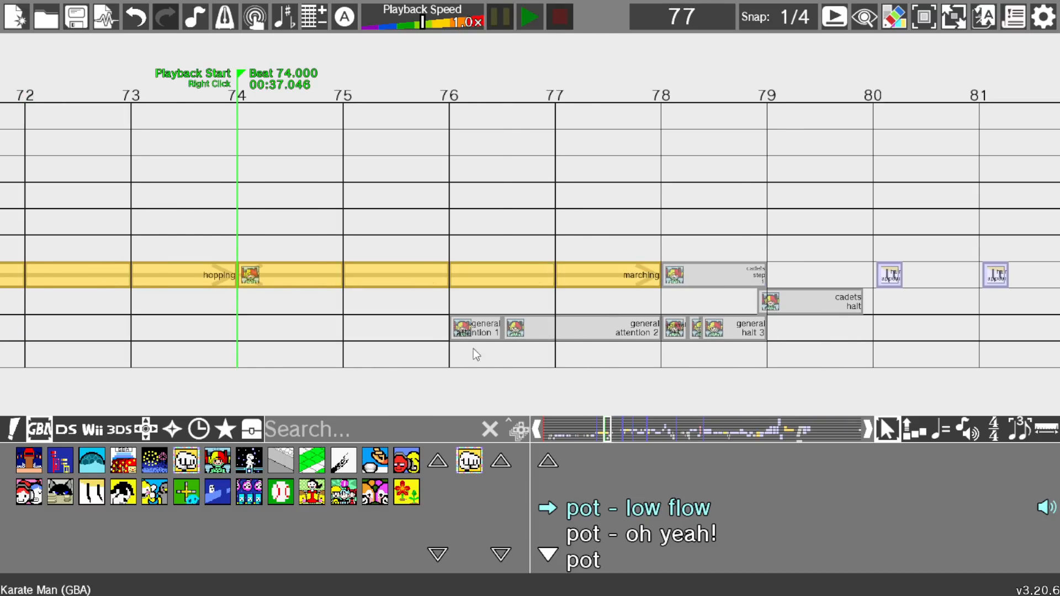
click(533, 17)
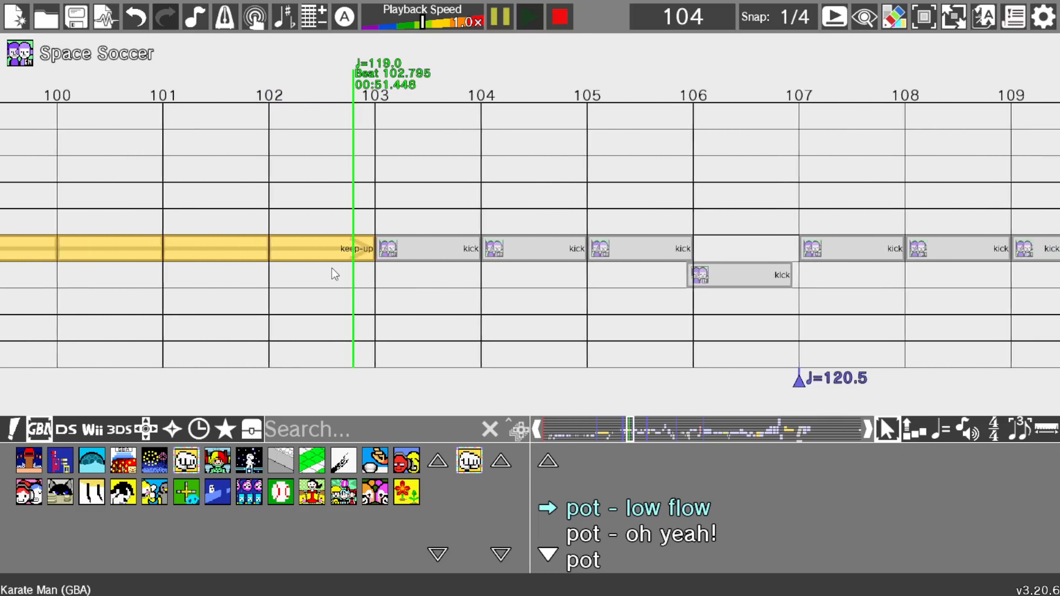
click(560, 22)
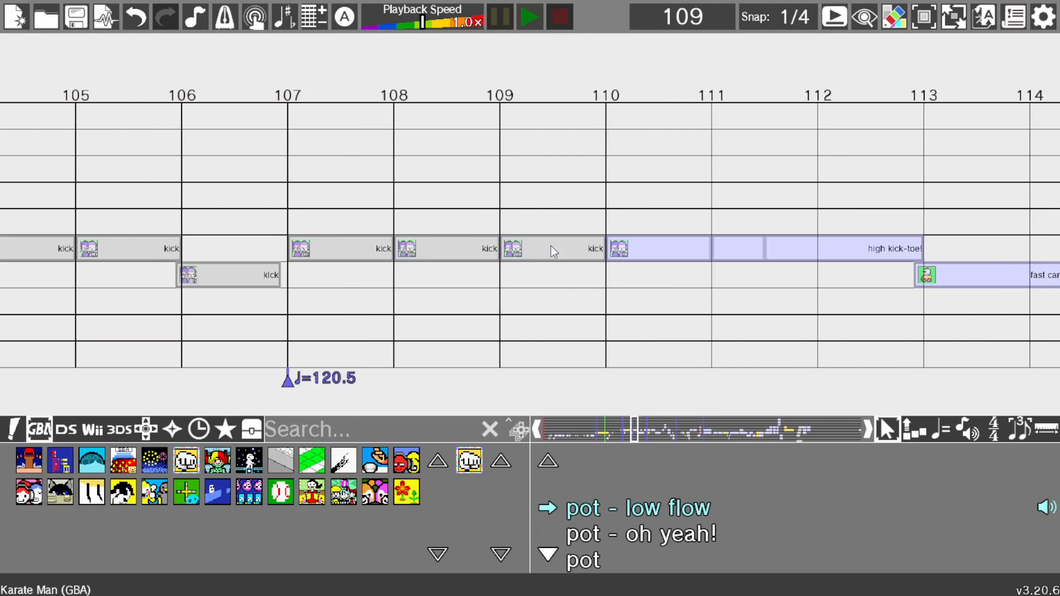
Step: Select the kick cue placed slightly before beat 106 and play the Space Soccer section from beat 103
scroll(551, 247, up, 3)
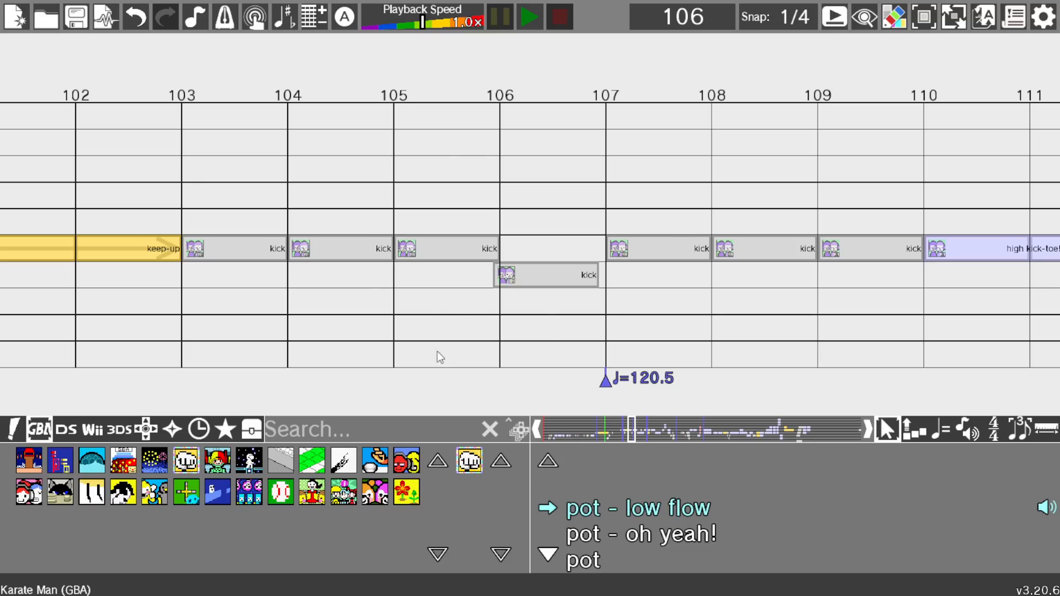
click(548, 276)
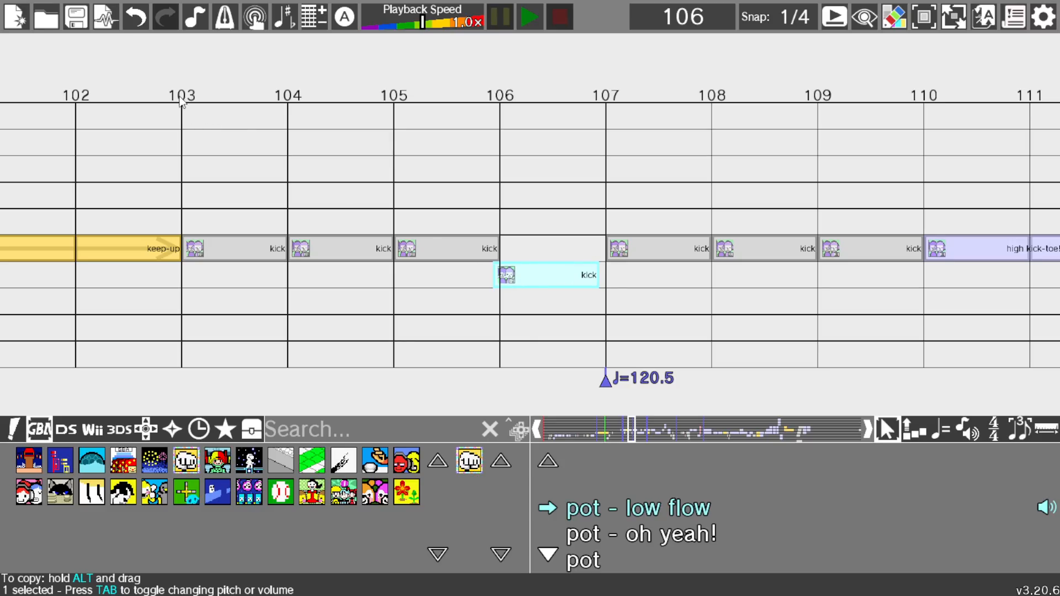
click(529, 19)
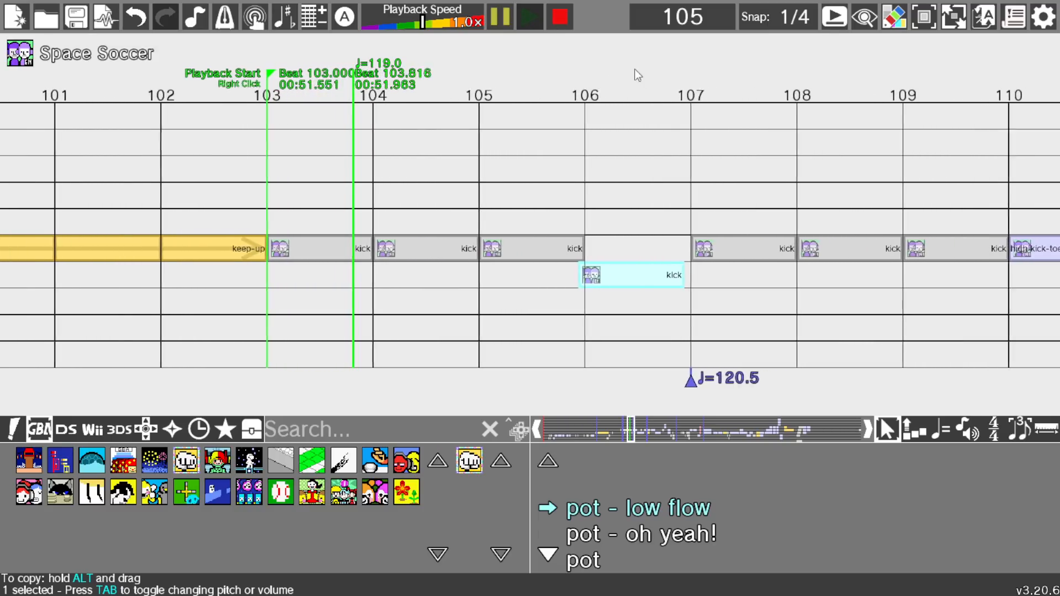
click(558, 19)
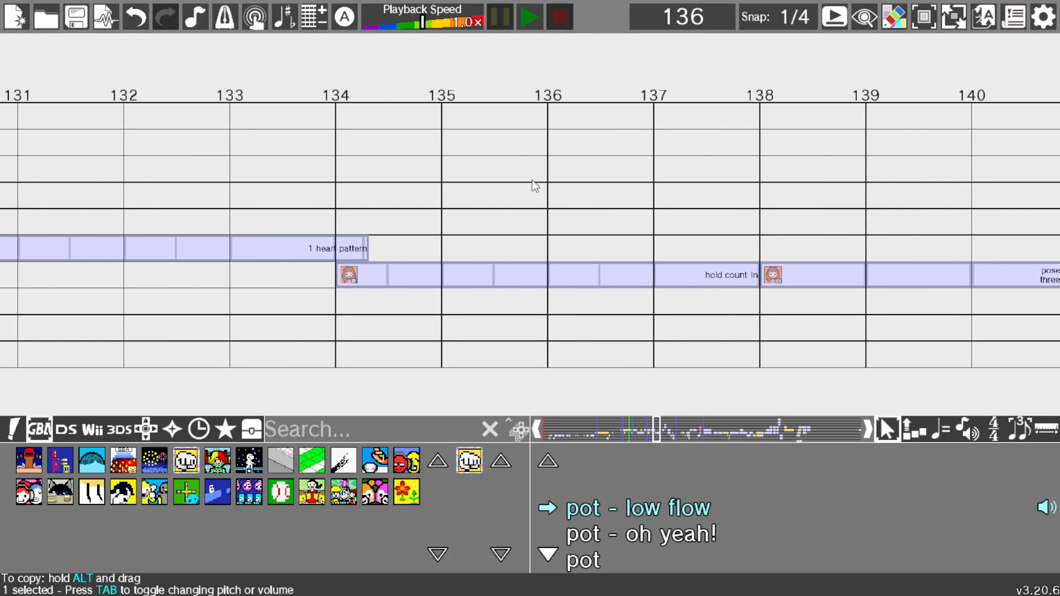
Step: Set the playback start to beat 124 and browse the cue list of the onbeat march's DS game to offbeat - 2
scroll(497, 242, up, 9)
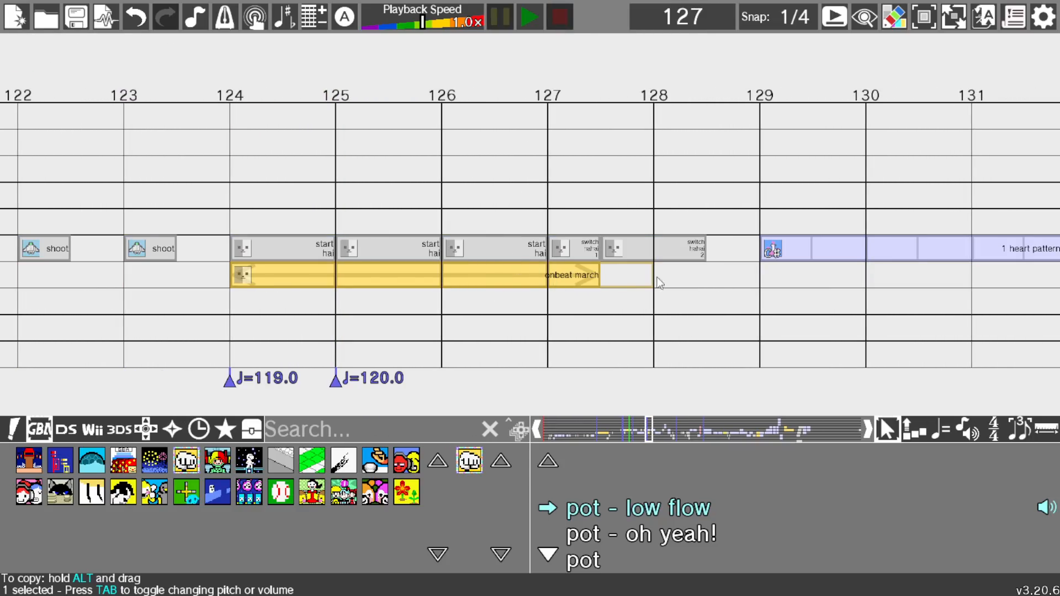
right_click(231, 222)
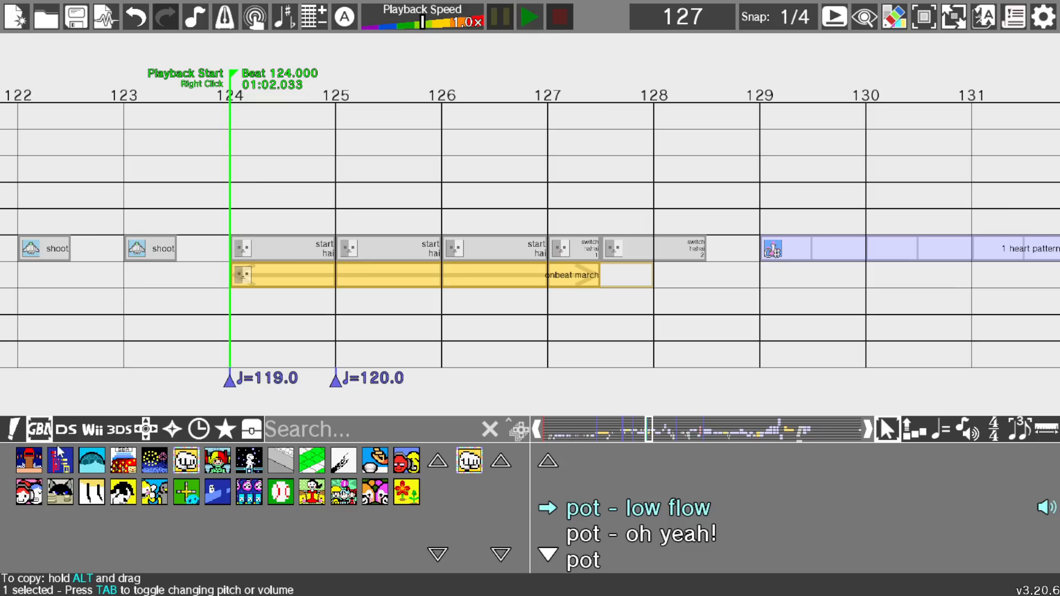
click(66, 430)
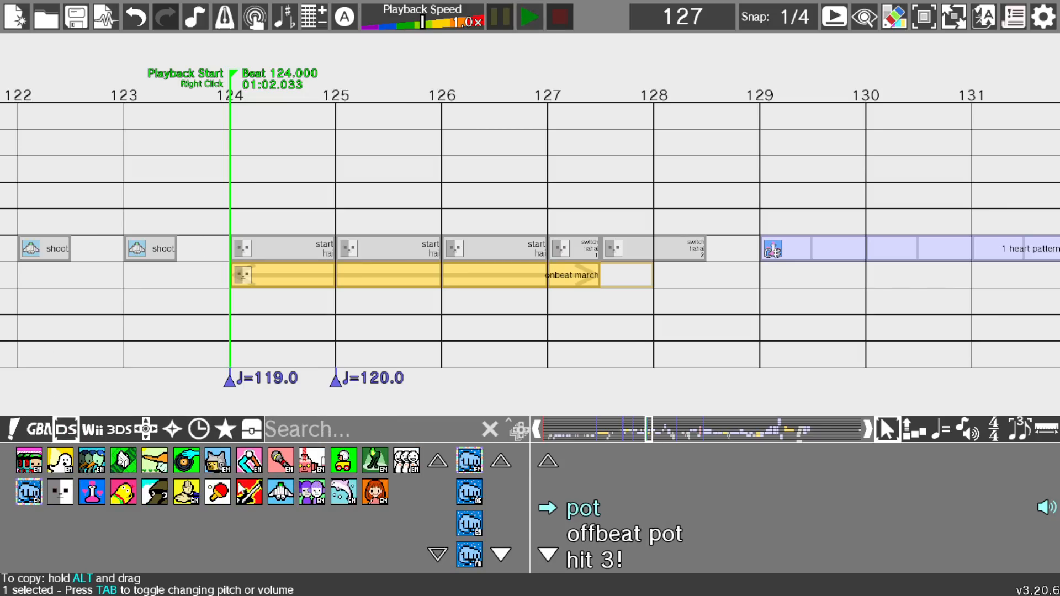
click(60, 494)
scroll(641, 521, down, 7)
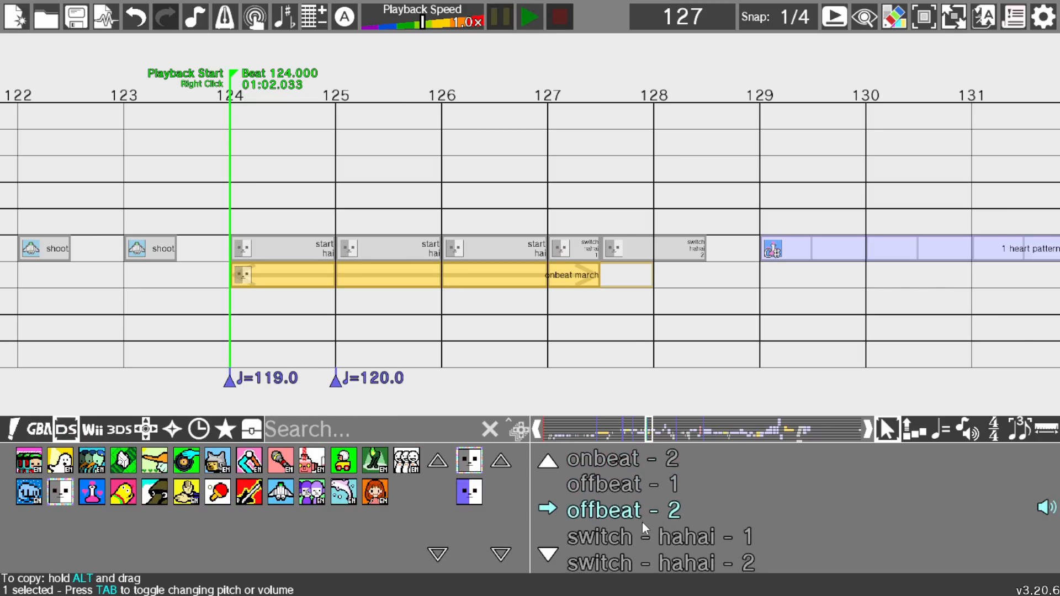
Step: Try adding the Lockstep offbeat - 1 cue at beat 127.5, directly above the second switch hahai cue
scroll(641, 523, down, 1)
scroll(642, 522, up, 1)
drag(616, 511, 594, 494)
scroll(594, 494, down, 5)
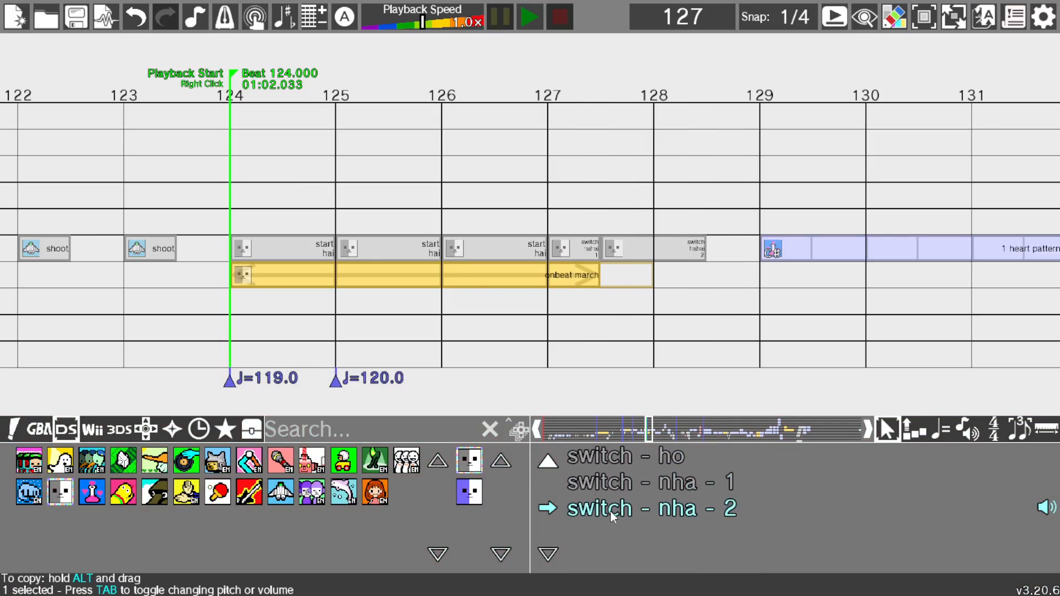
scroll(621, 519, up, 7)
scroll(621, 519, down, 2)
scroll(622, 518, up, 3)
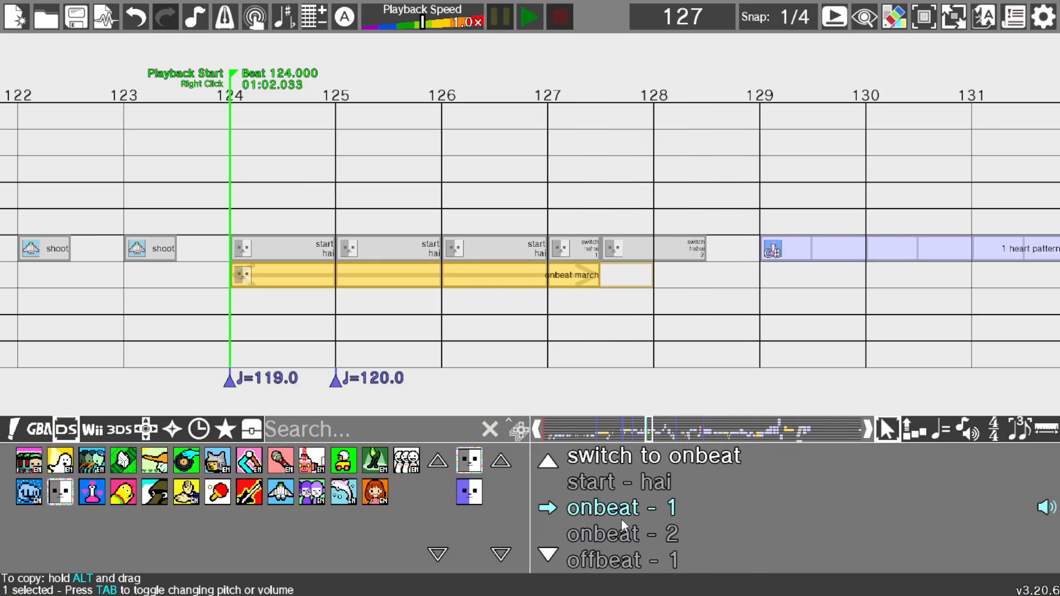
scroll(622, 518, down, 2)
scroll(607, 509, up, 1)
drag(607, 509, 612, 237)
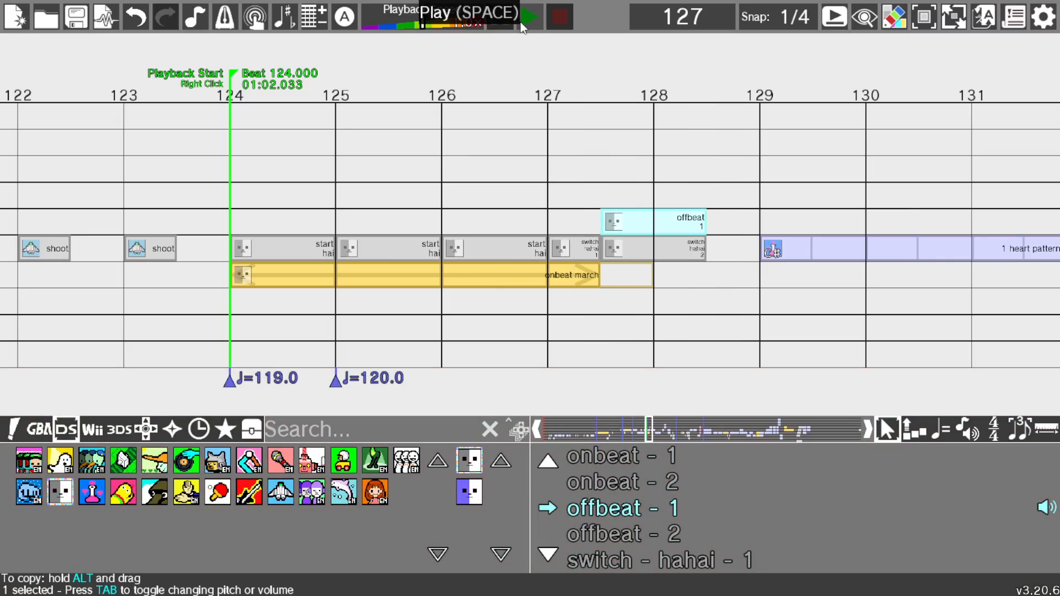
Step: Play back the Lockstep section from beat 124 to audition the added offbeat cue
click(520, 21)
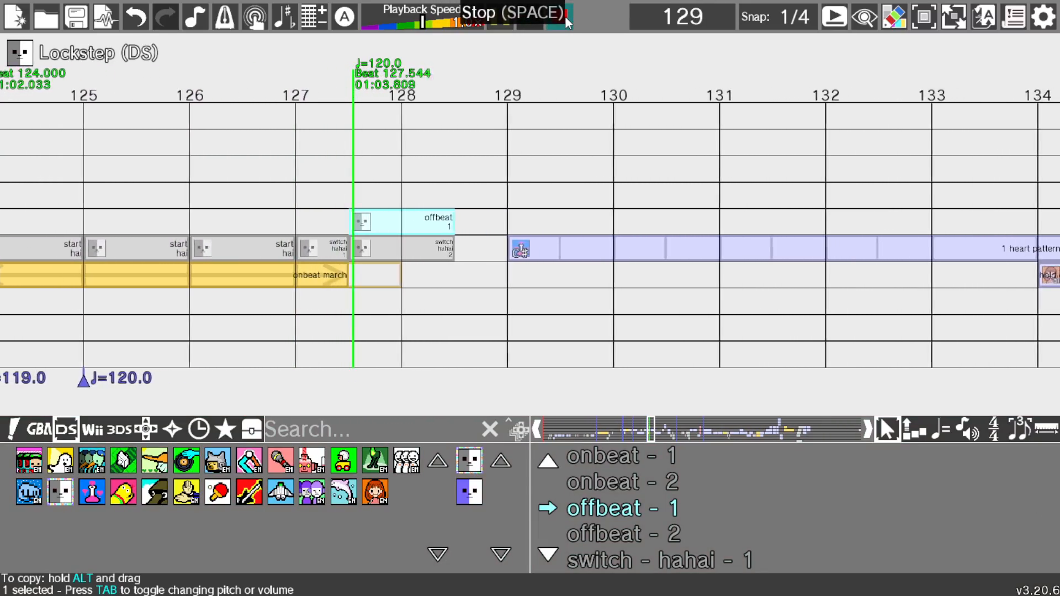
click(563, 16)
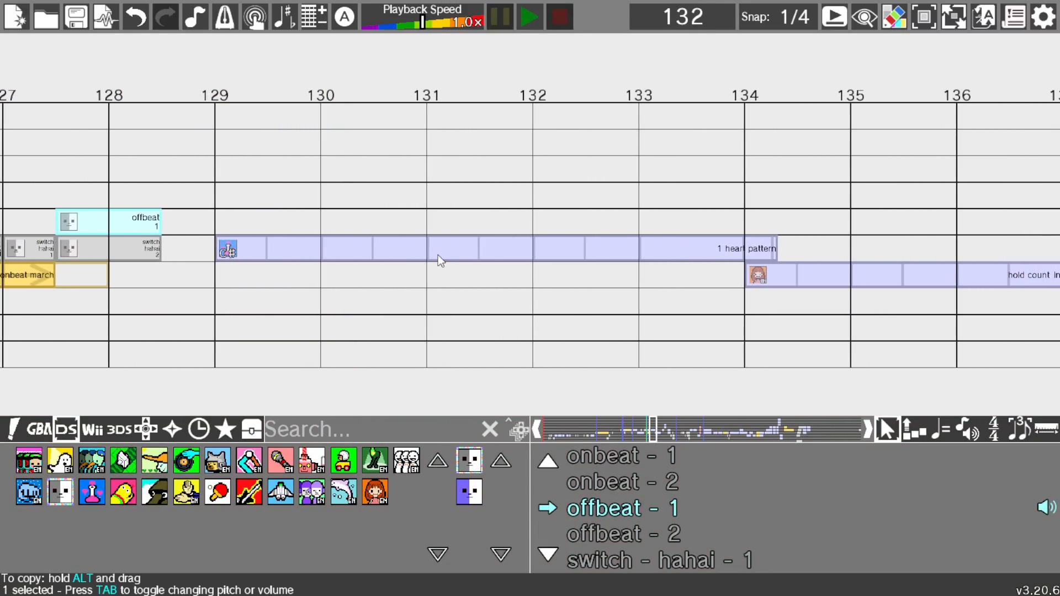
click(534, 26)
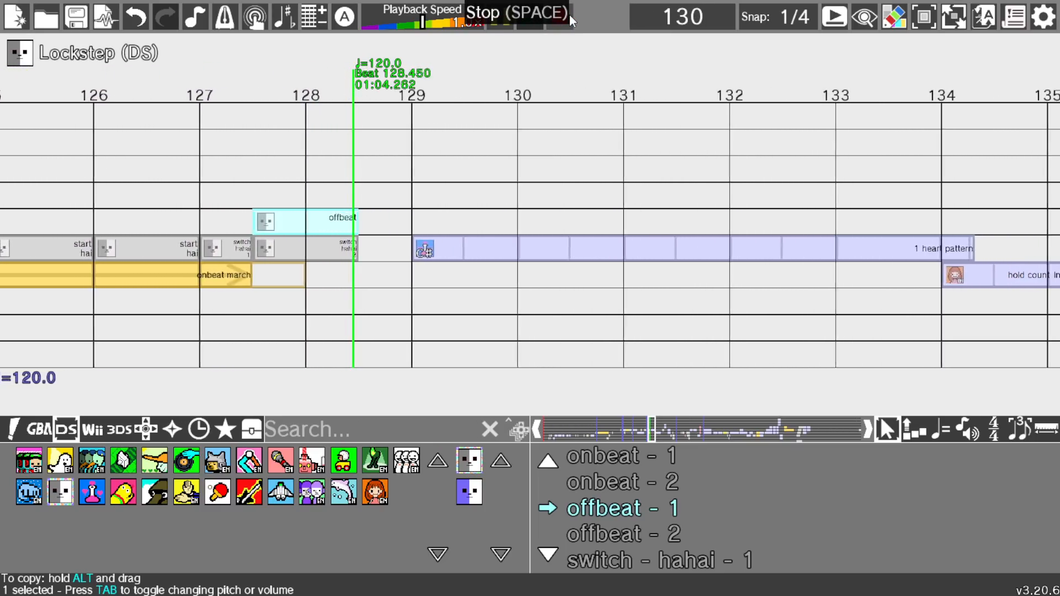
click(569, 14)
Step: Delete the offbeat 1 cue at beat 127.5 and play the remix from beat 124
drag(496, 188, 713, 220)
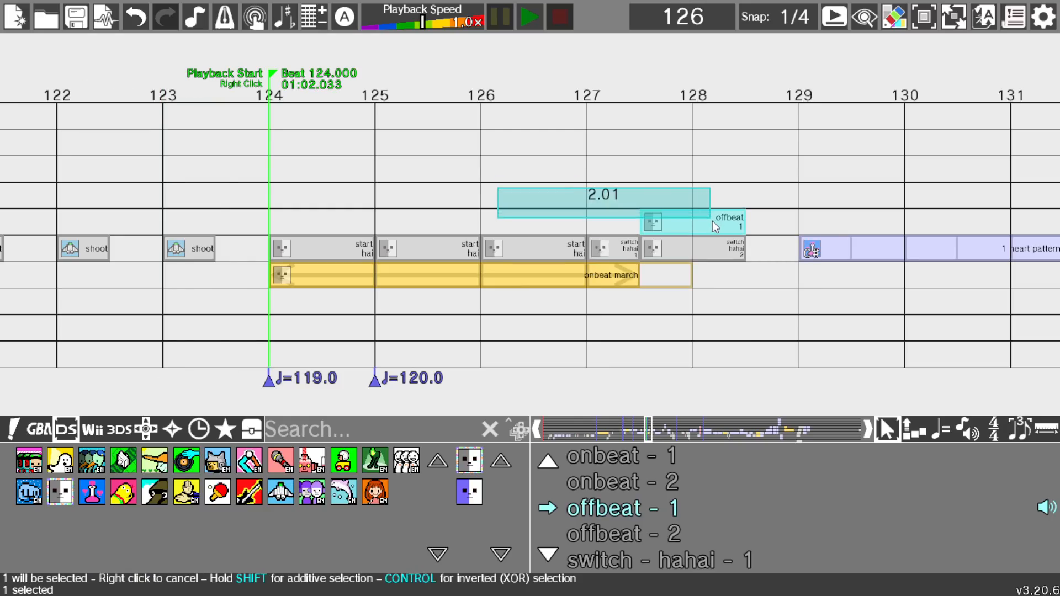
key(Delete)
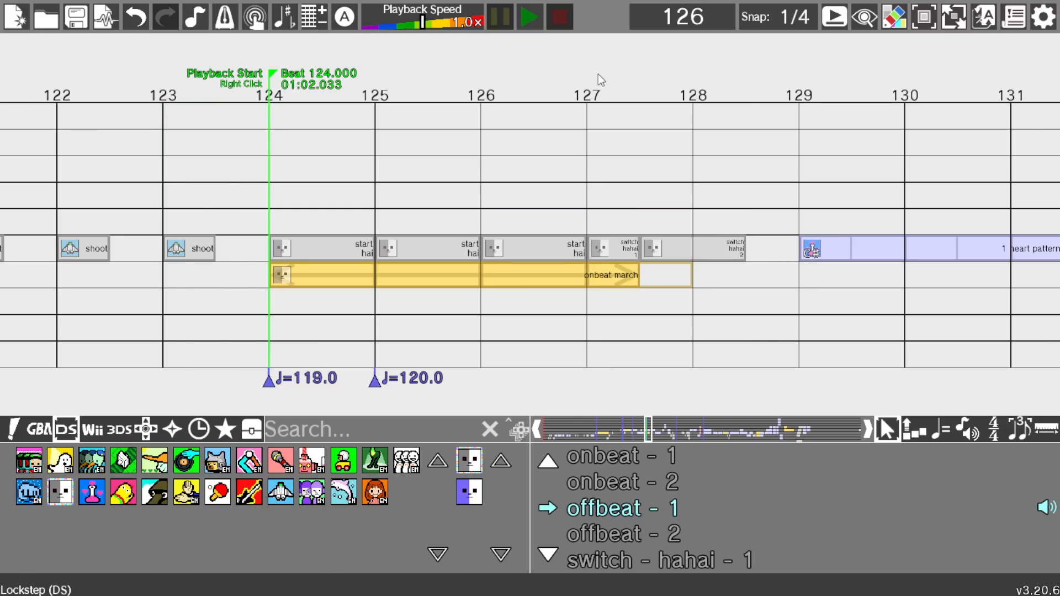
click(532, 21)
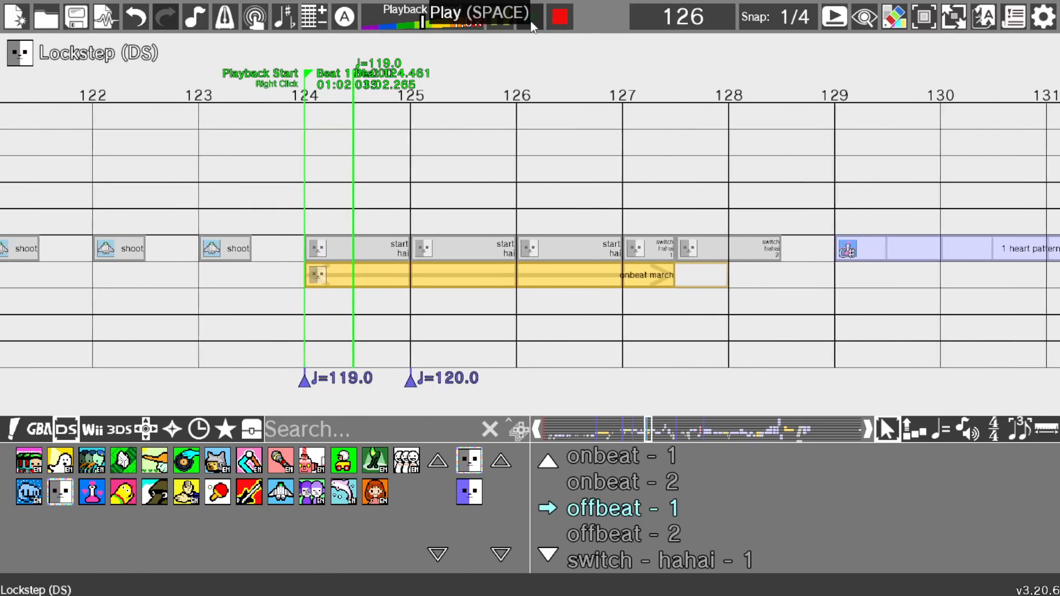
click(568, 14)
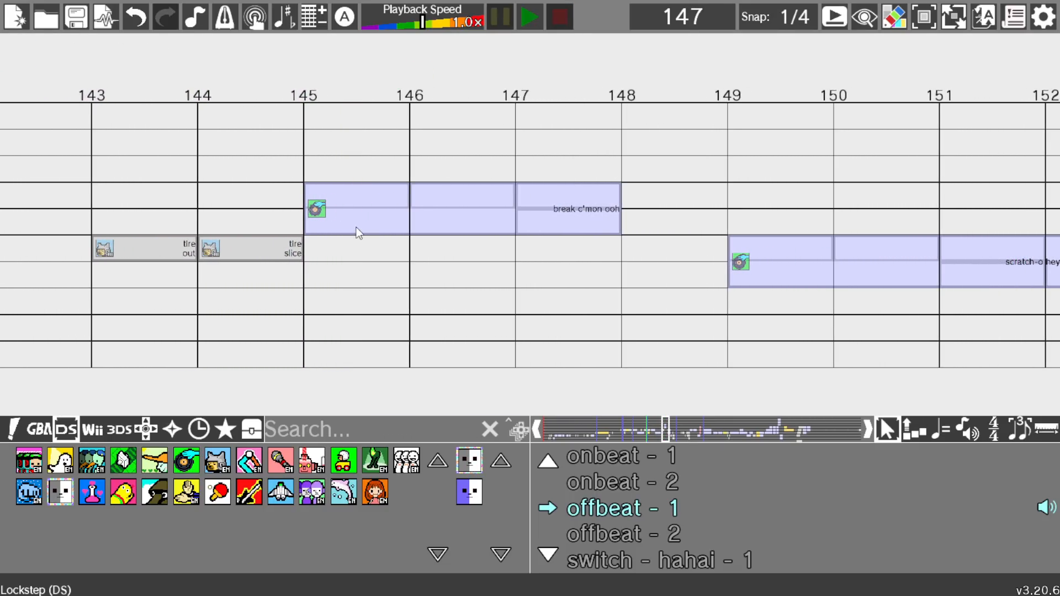
Step: Choose the Big Rock Finish (DS) cue set and delete the tire slice cue at beat 144
scroll(348, 237, up, 5)
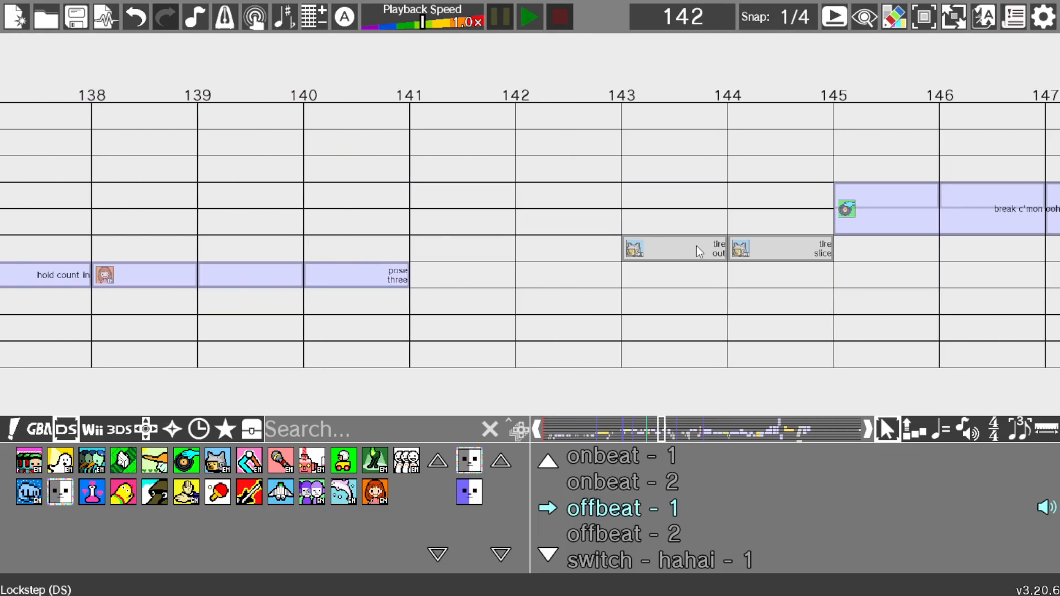
click(61, 460)
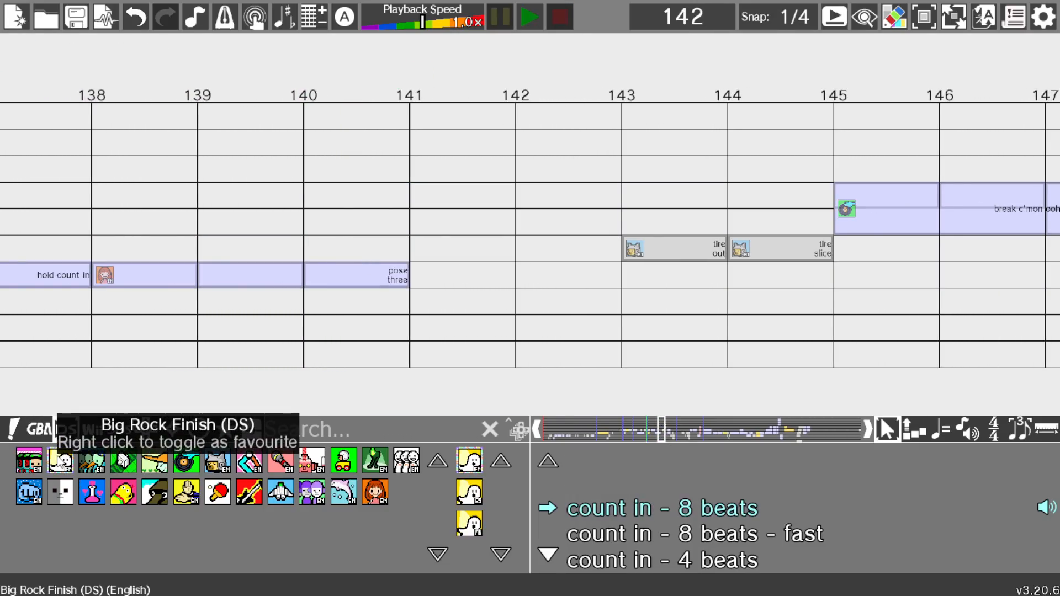
scroll(816, 182, down, 2)
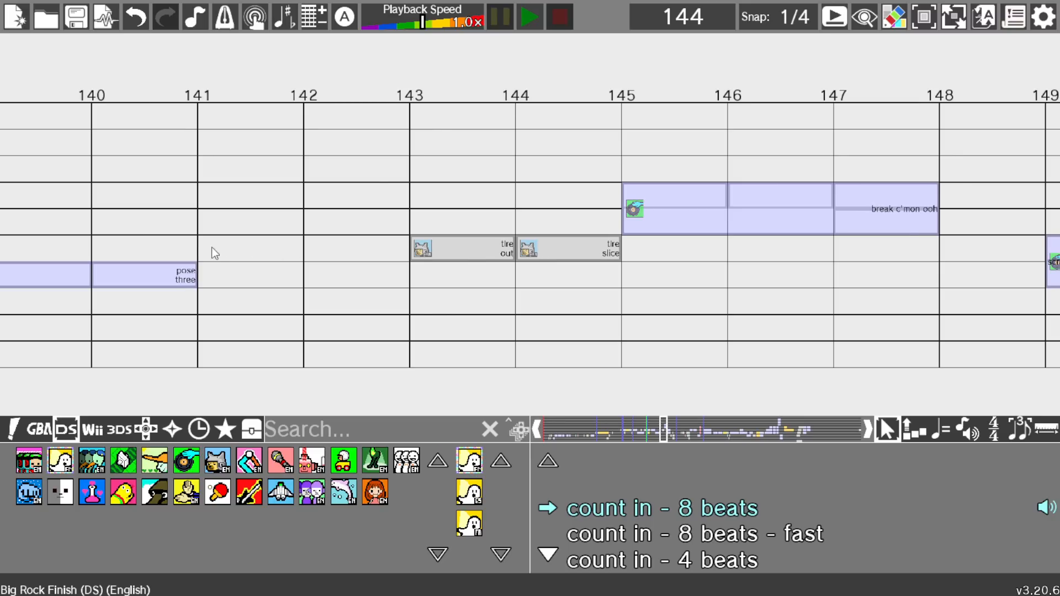
click(535, 251)
drag(557, 224, 588, 280)
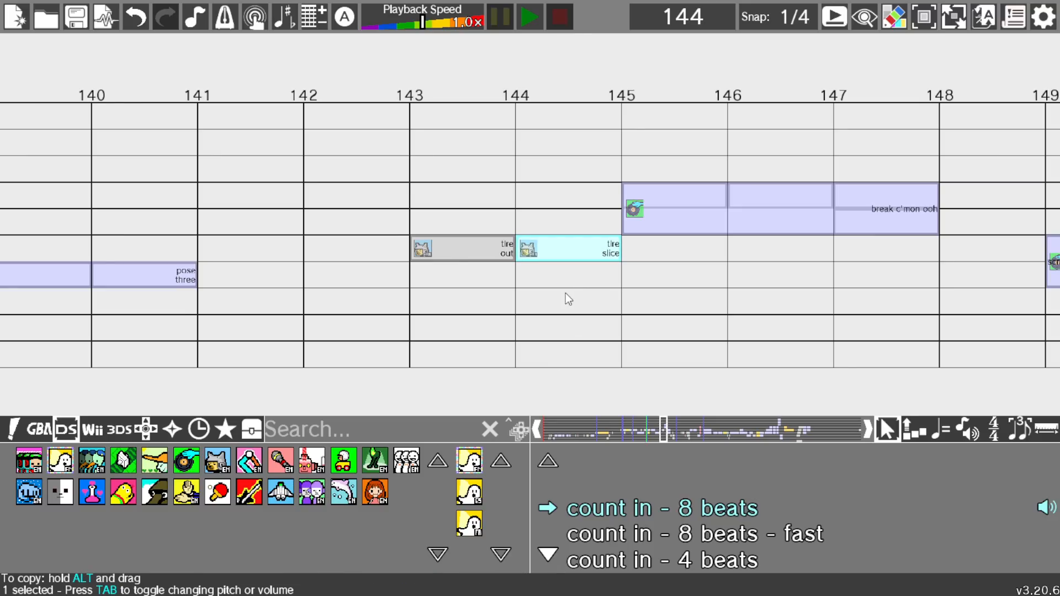
key(Delete)
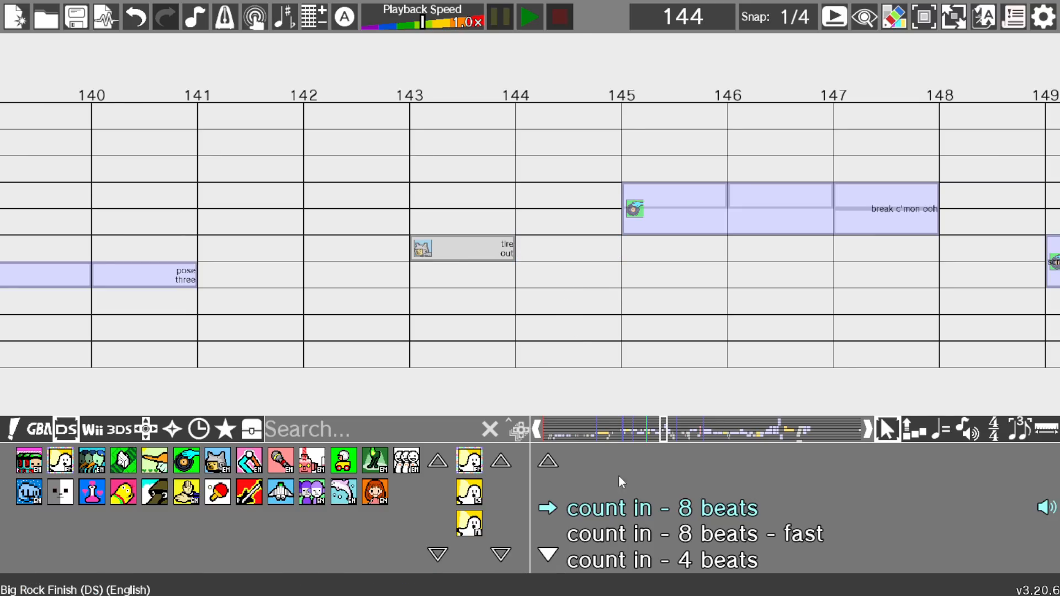
Step: Place the Big Rock Finish strum cue at beat 144, right after the tire out cue
scroll(605, 519, down, 2)
scroll(656, 496, down, 9)
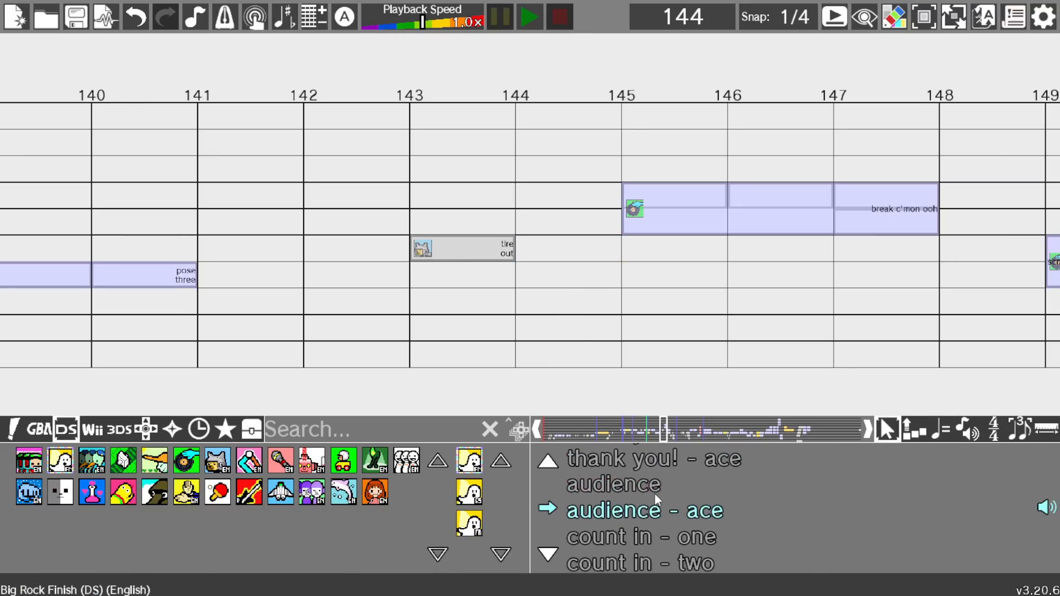
scroll(651, 493, down, 9)
scroll(650, 492, up, 1)
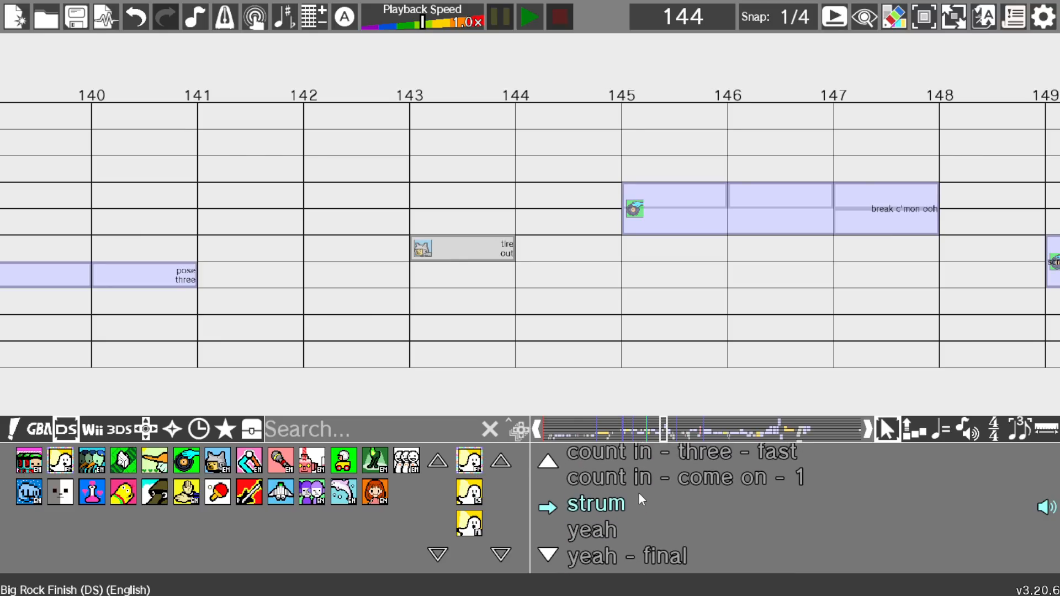
drag(638, 492, 545, 254)
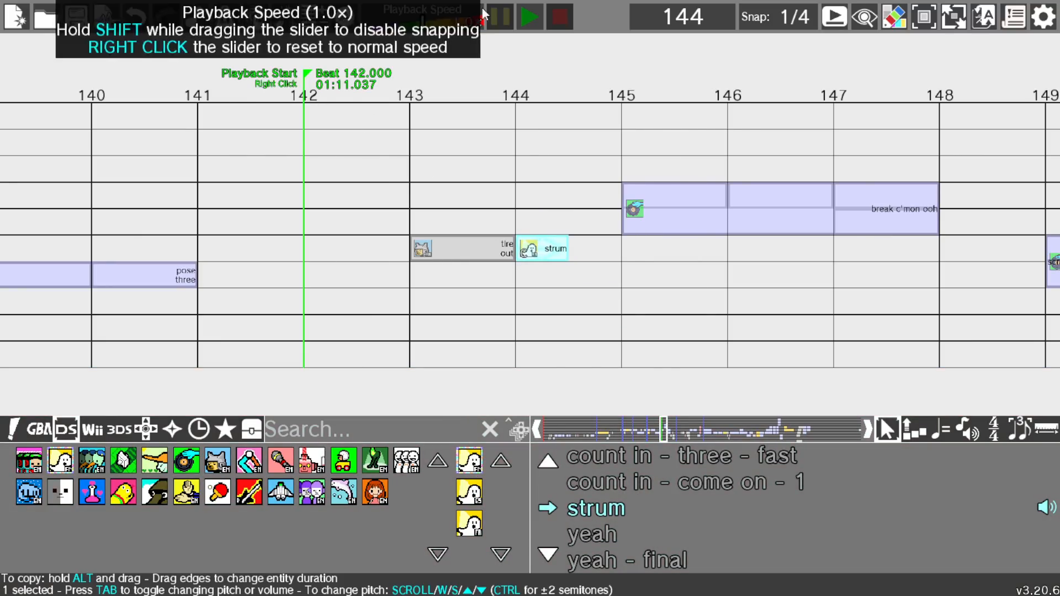
Step: Audition the strum cue by playing the remix twice from beat 142
click(529, 17)
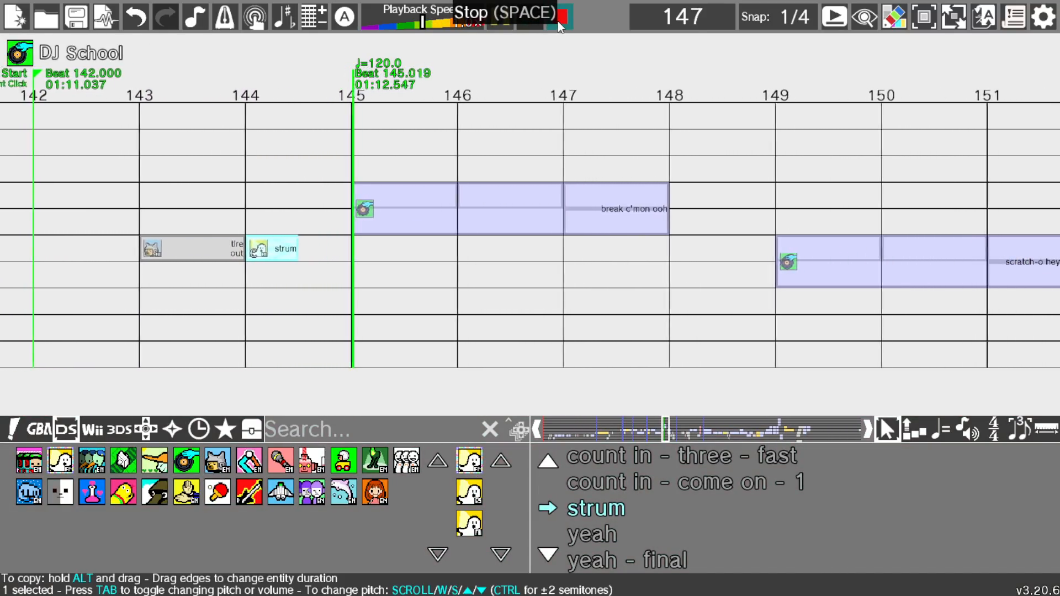
click(558, 17)
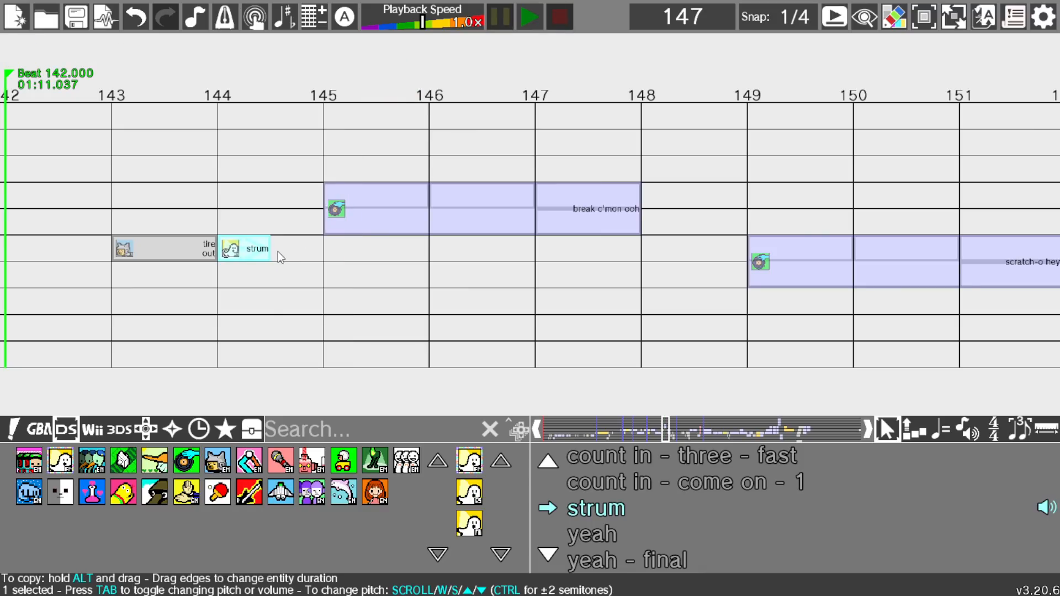
click(529, 18)
click(561, 19)
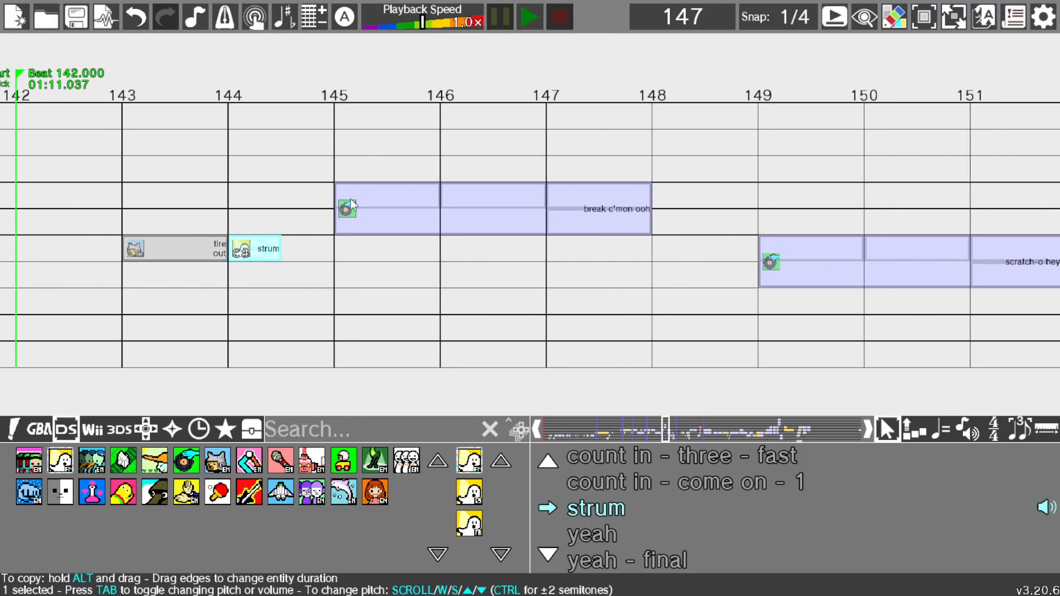
Step: Lower the strum cue's pitch shift to B- and play the remix from beat 142
scroll(260, 254, down, 2)
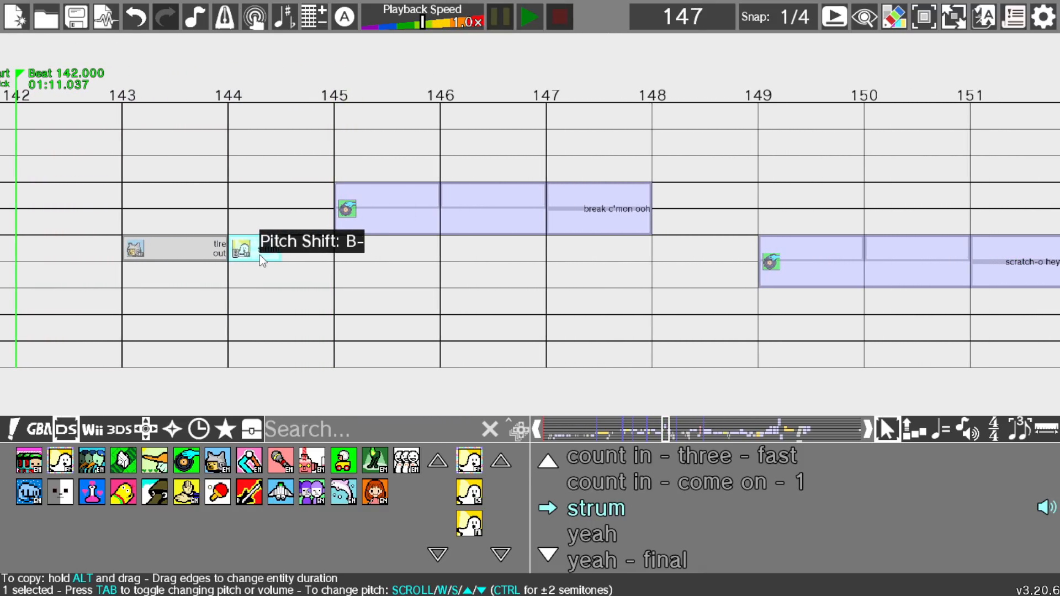
key(space)
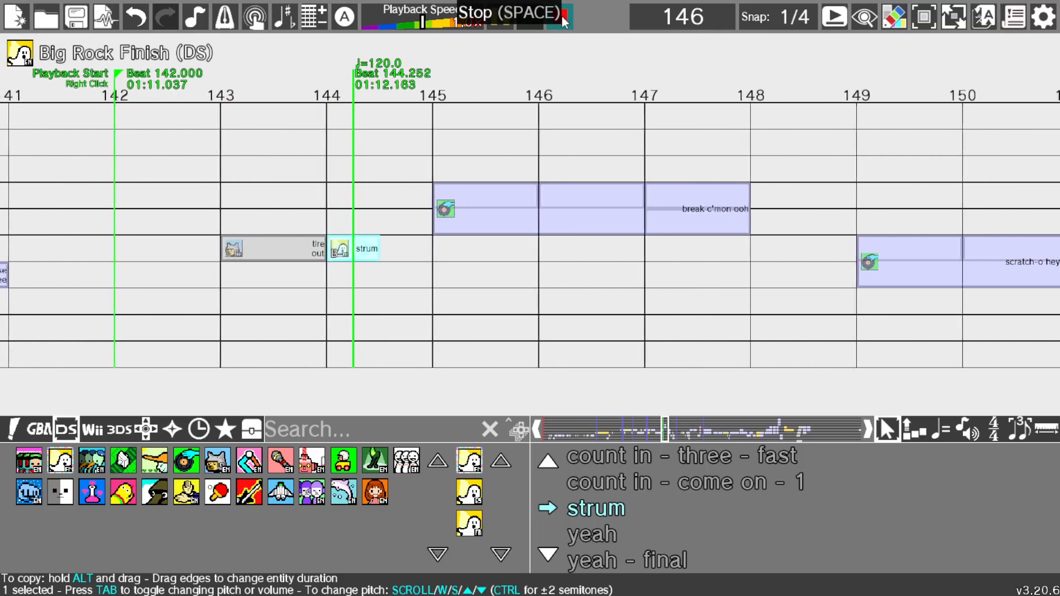
click(563, 21)
Step: Raise the strum cue's pitch shift to D and audition it from beat 142
scroll(286, 252, up, 3)
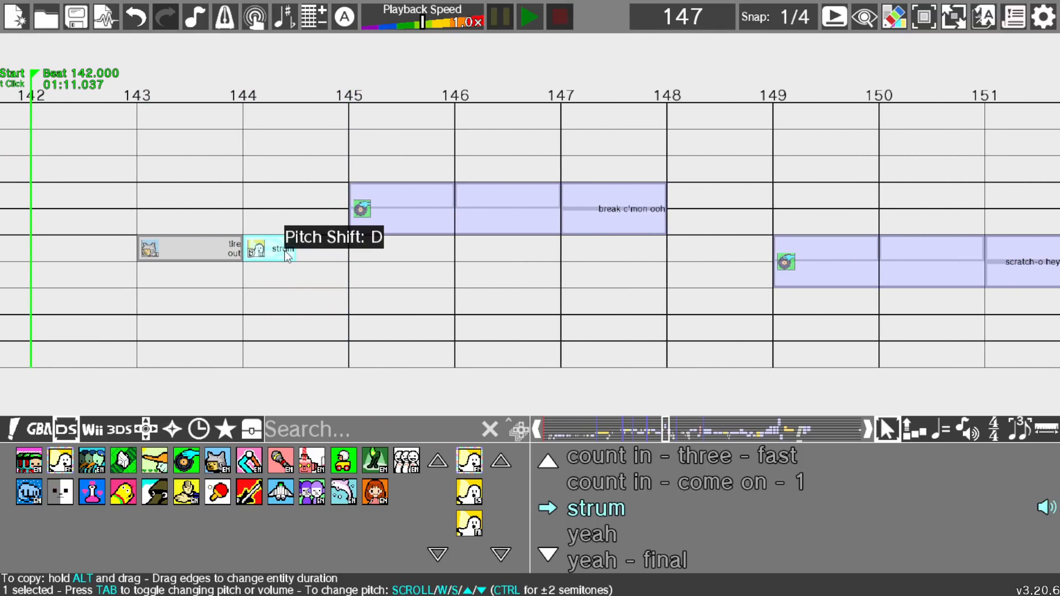
click(526, 19)
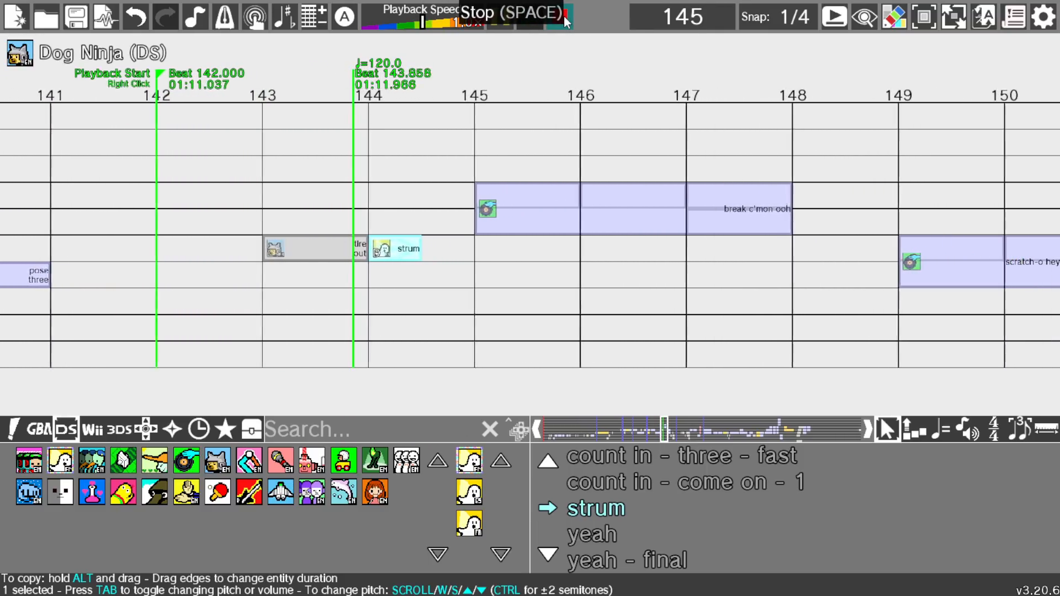
click(526, 18)
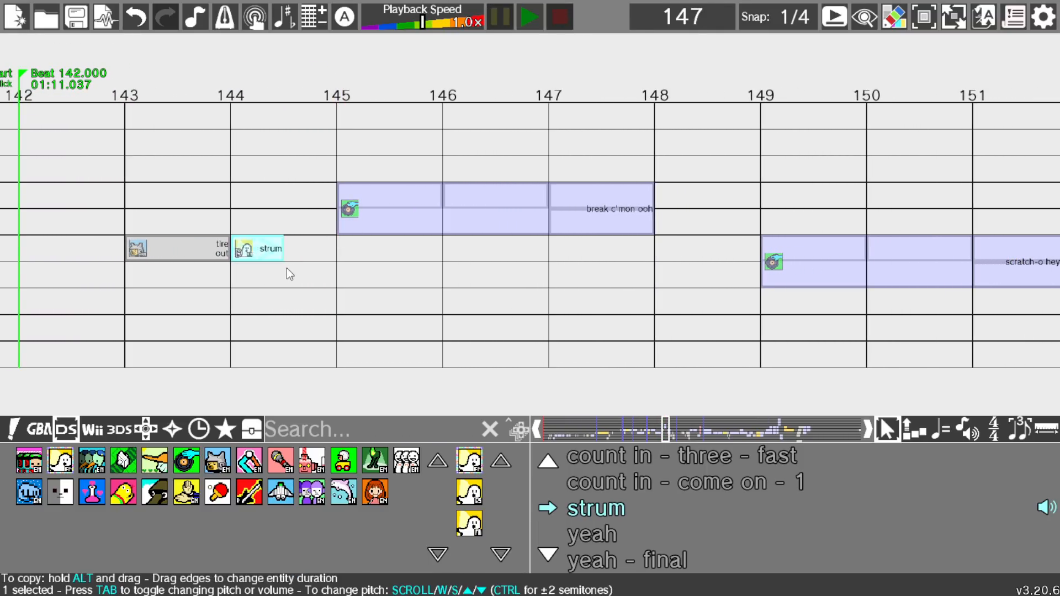
Step: Delete the strum cue and undo the edits at beat 144 back to the original tire slice cue
key(Delete)
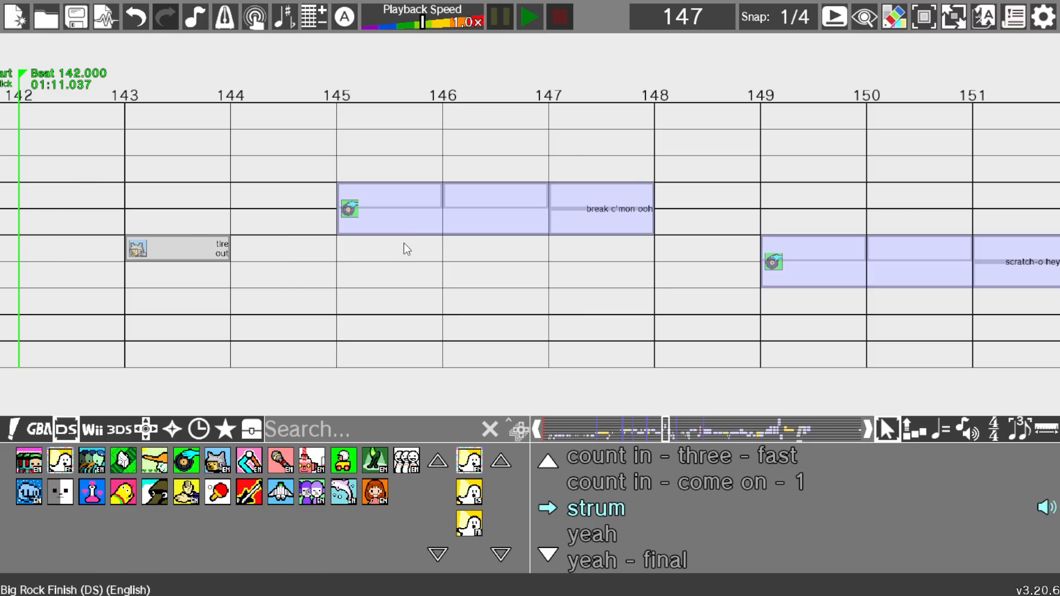
key(ctrl+z)
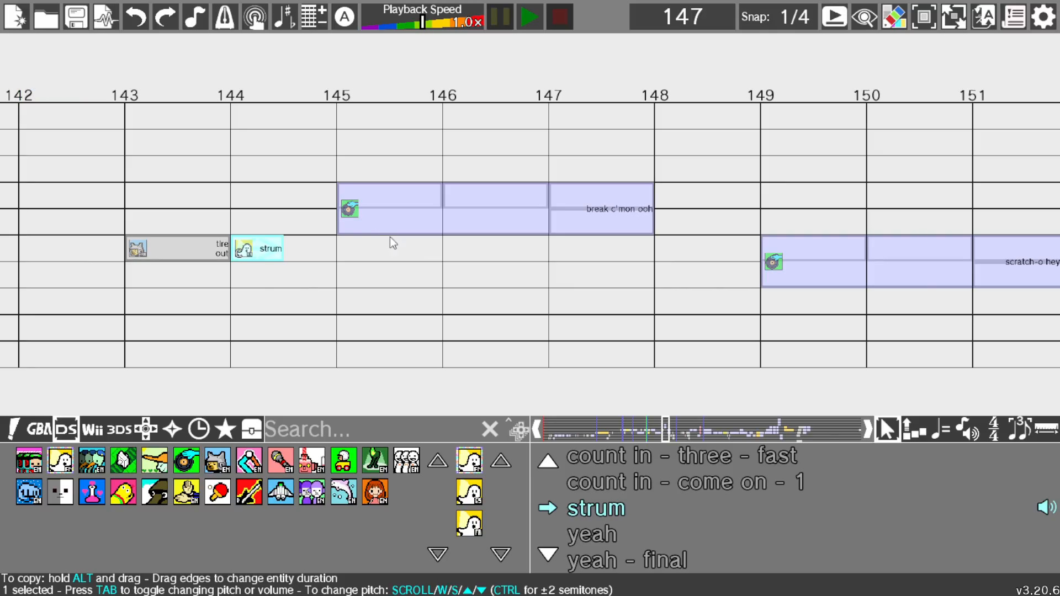
key(ctrl+z)
key(ctrl+z)
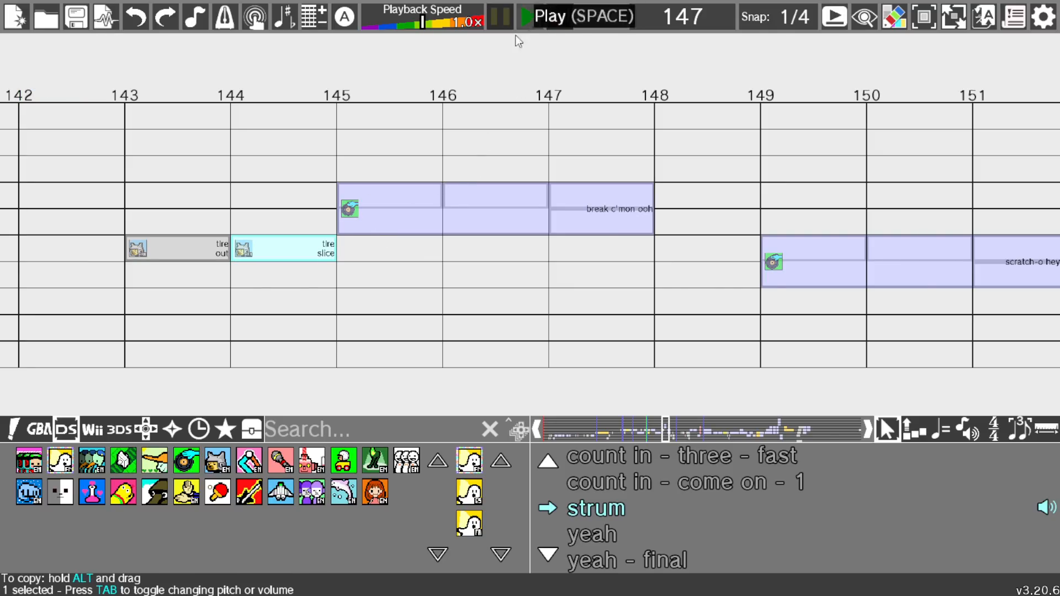
Step: Play the remix twice from beat 142 to review the Dog Ninja and DJ School cues
scroll(225, 223, left, 2)
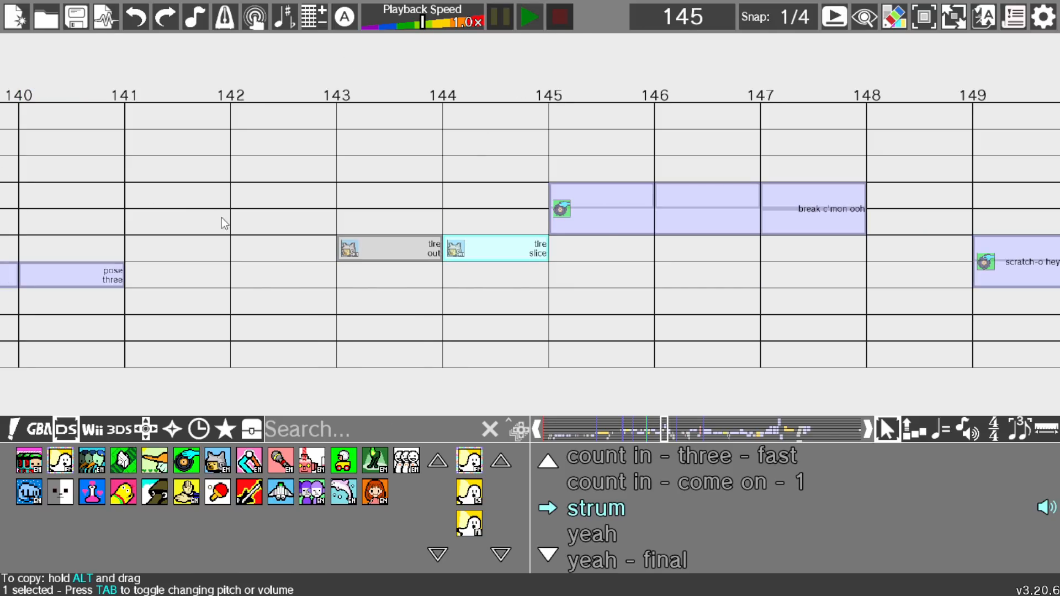
click(539, 17)
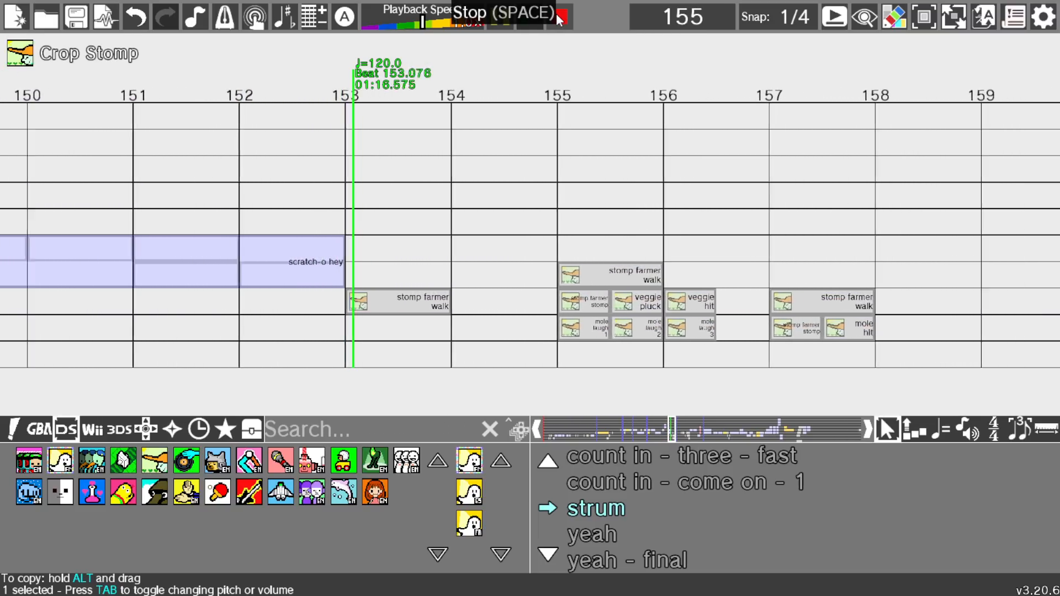
scroll(528, 157, up, 10)
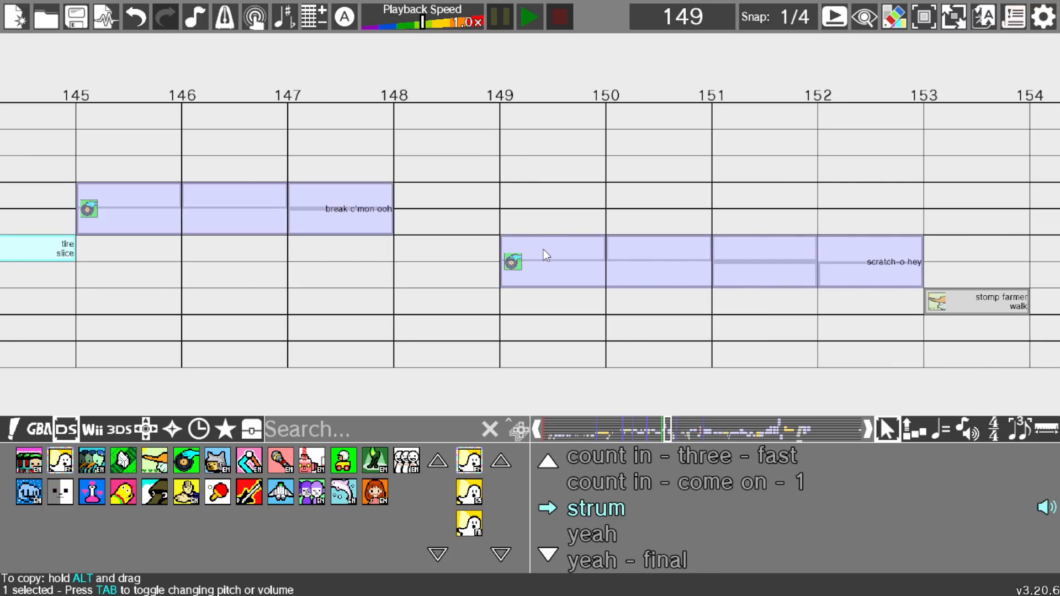
scroll(638, 165, up, 3)
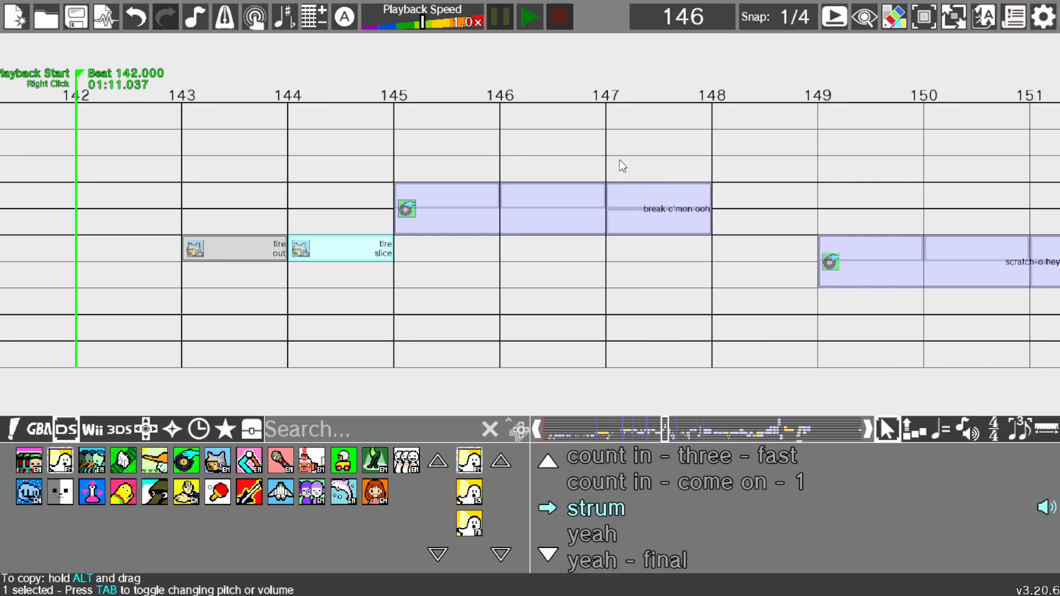
click(529, 15)
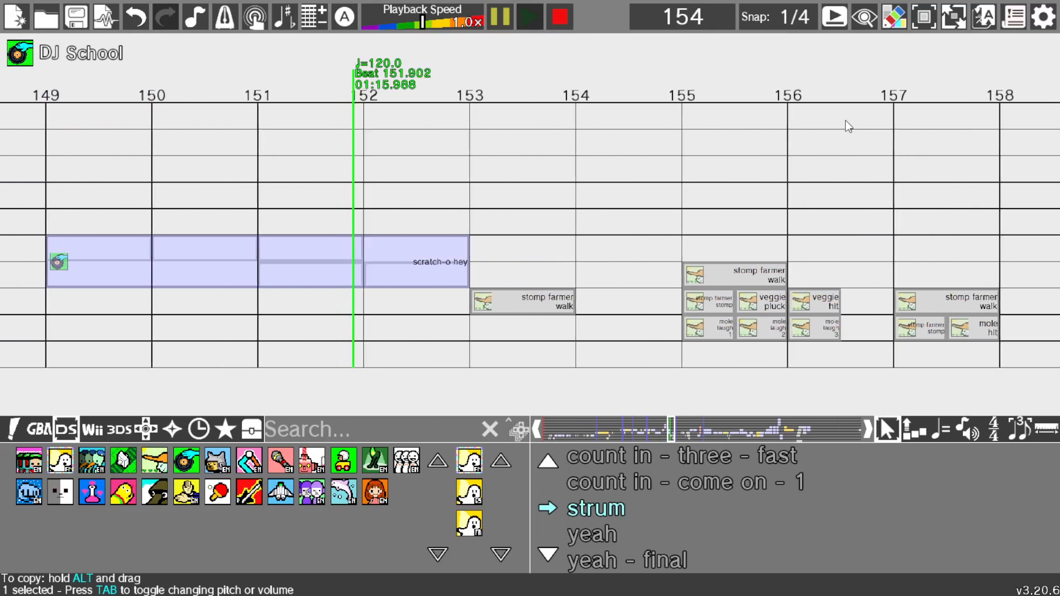
click(560, 17)
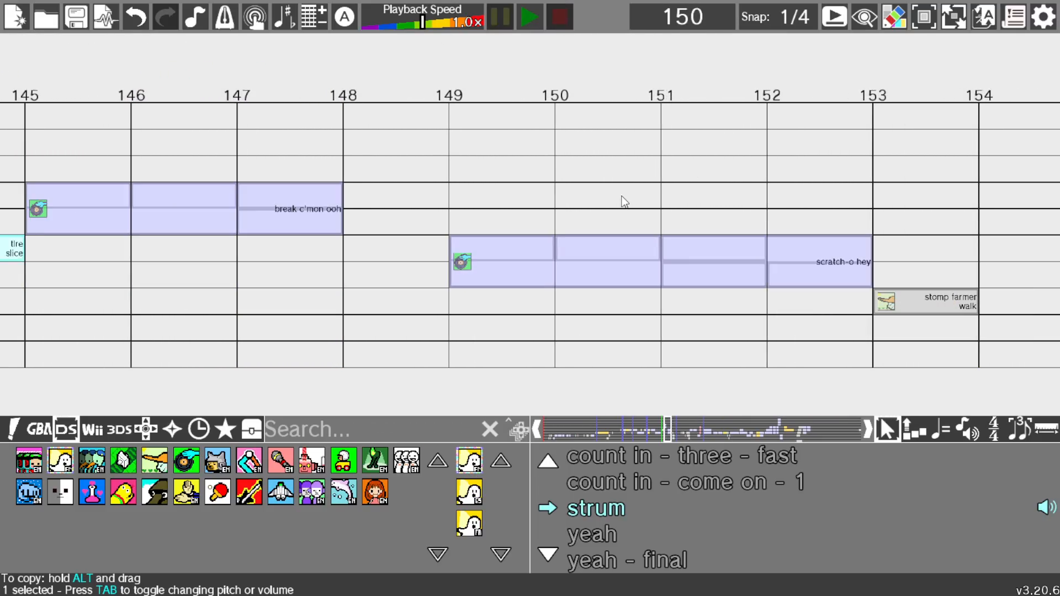
Step: Place a DJ School Music Distortion cue below the existing cues and stretch it to span beats 147 to 152
click(186, 461)
scroll(691, 512, down, 7)
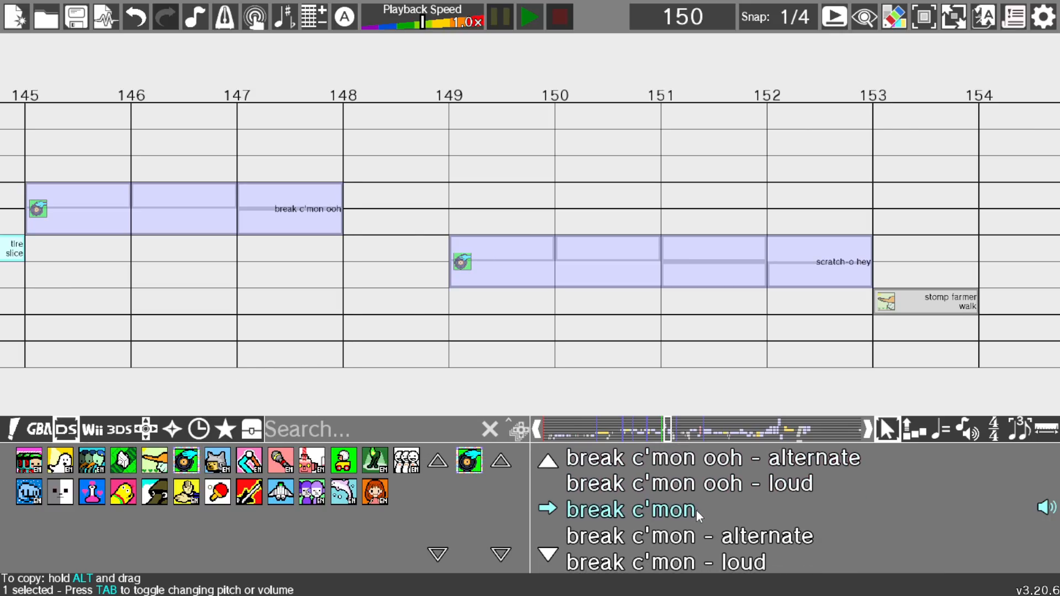
scroll(697, 511, down, 6)
scroll(701, 510, up, 1)
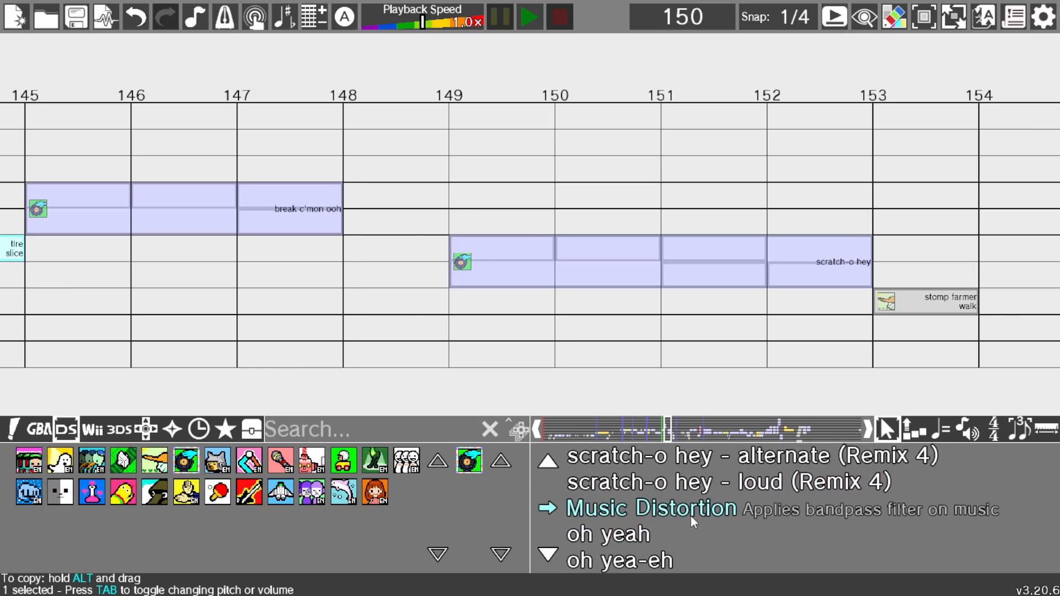
drag(690, 515, 243, 341)
drag(344, 328, 755, 327)
Step: Play the remix from beat 145 to audition the Music Distortion effect over the DJ School cues
scroll(753, 344, up, 2)
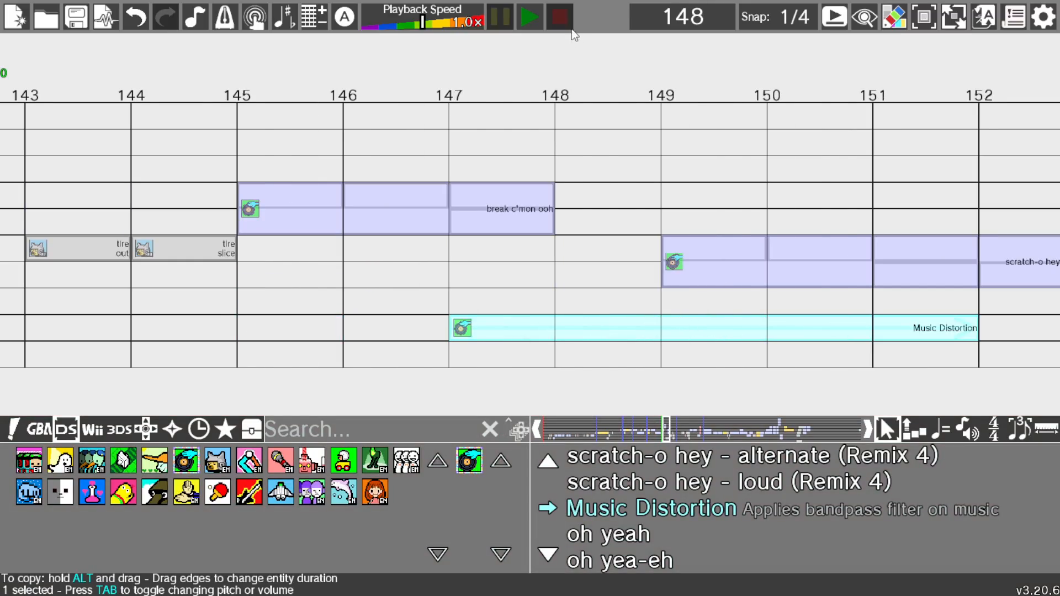
right_click(238, 101)
click(529, 16)
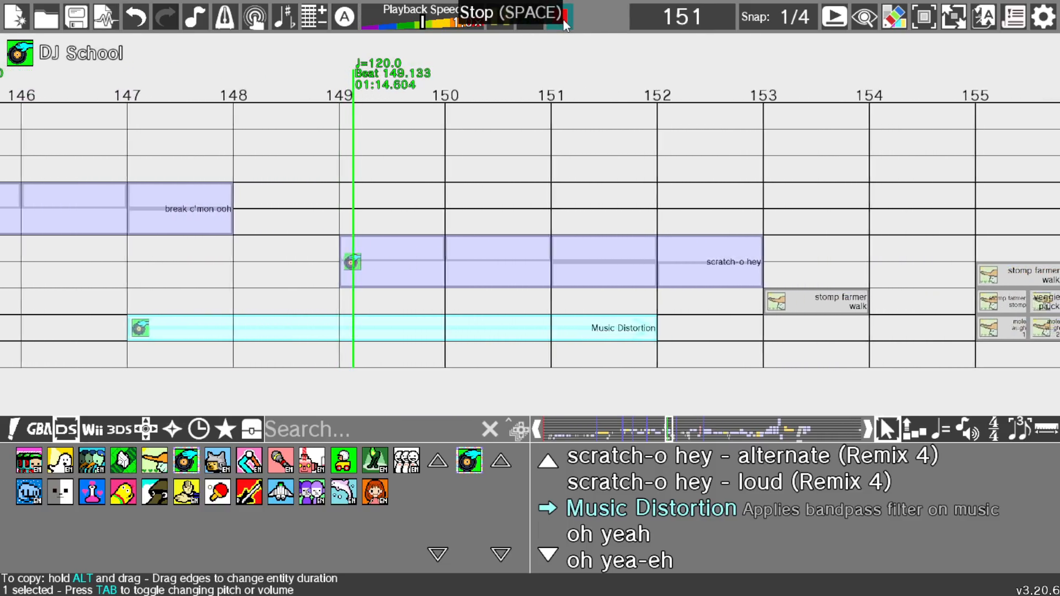
click(563, 20)
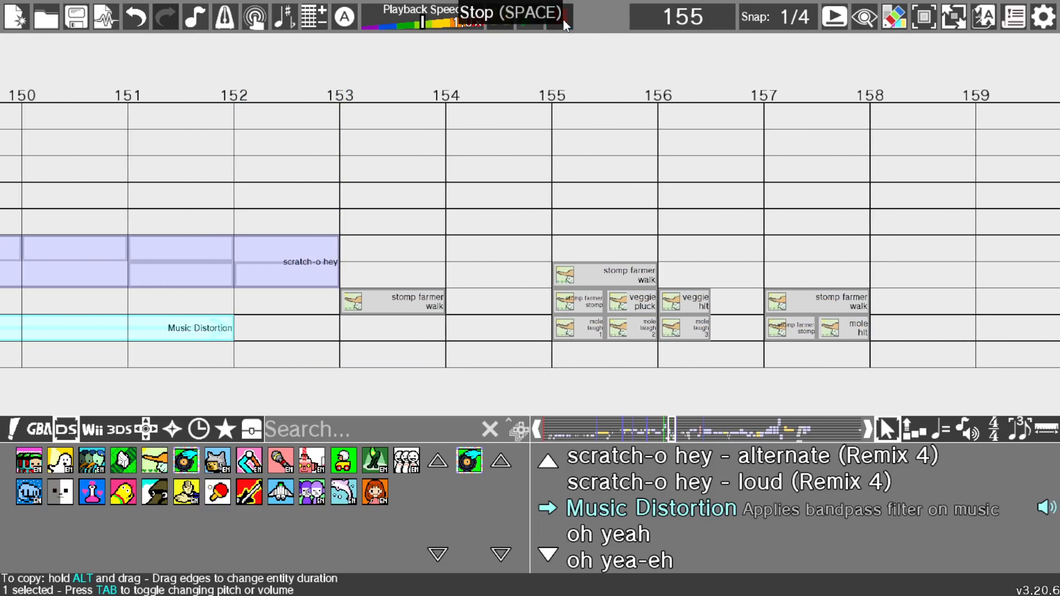
Step: Shorten the Music Distortion cue to end at beat 151 and play the remix again from beat 145
drag(227, 330, 128, 330)
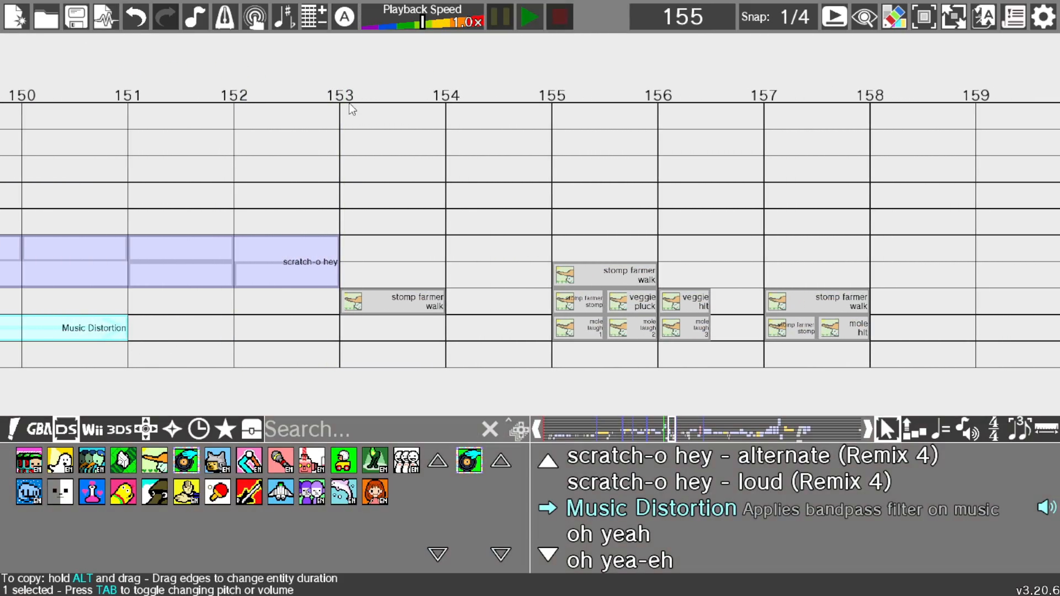
click(530, 18)
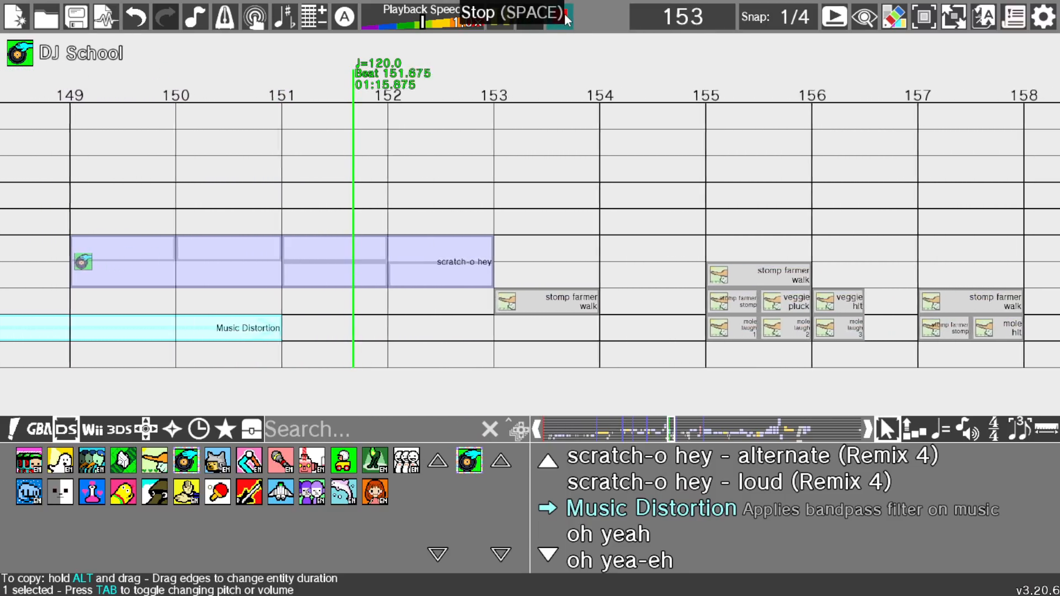
click(564, 14)
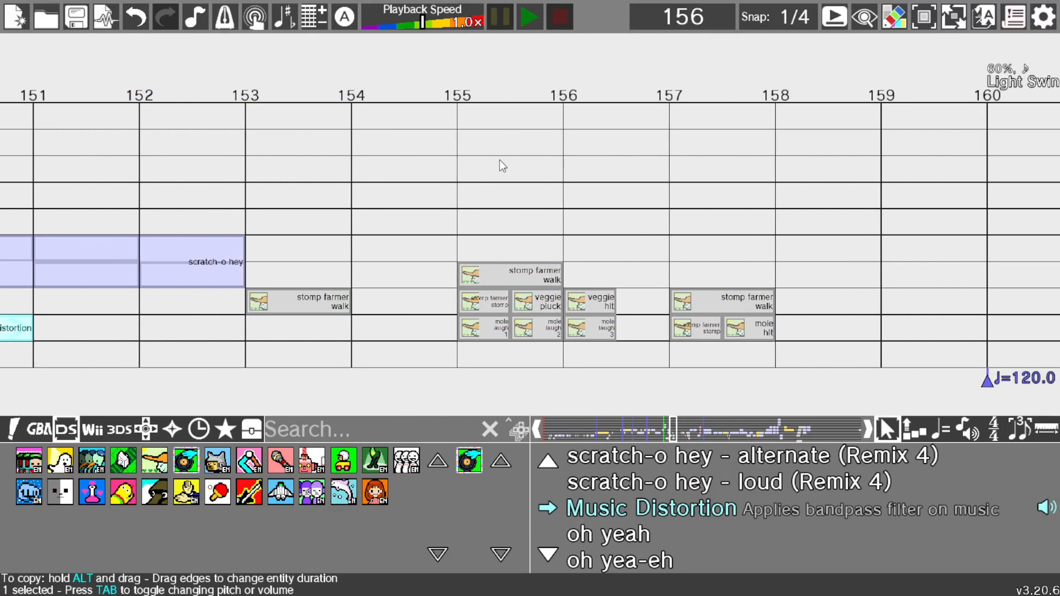
Step: Remove the Music Distortion cue from beneath the DJ School cues
scroll(501, 160, up, 4)
scroll(464, 329, up, 2)
drag(377, 286, 411, 327)
right_click(407, 327)
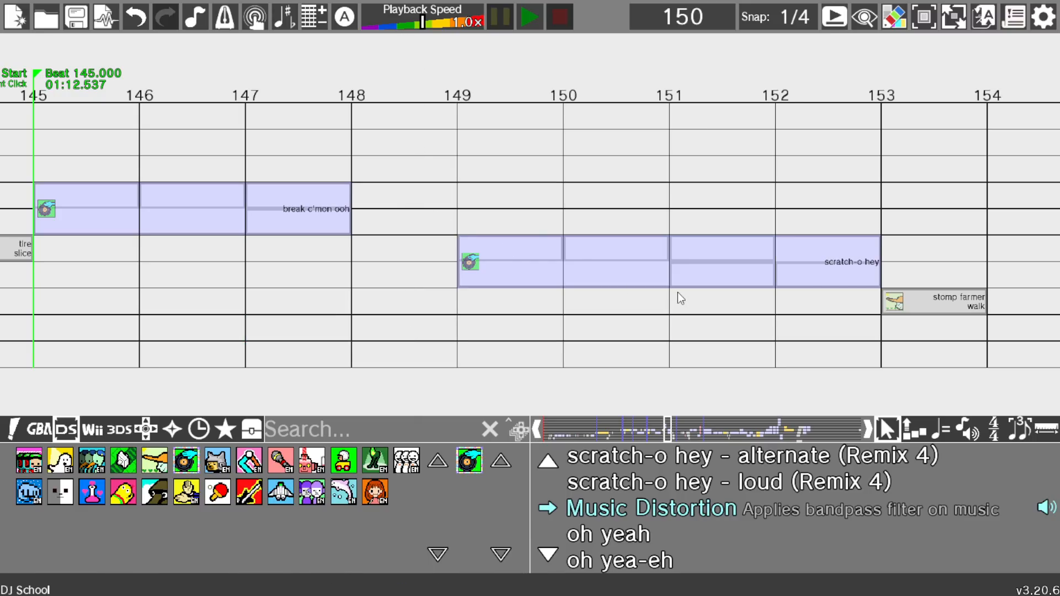
Step: Move the playback start to beat 149 and play the scratch-o hey cue
scroll(671, 294, up, 2)
scroll(659, 295, down, 5)
scroll(653, 292, up, 3)
drag(459, 103, 458, 103)
click(459, 103)
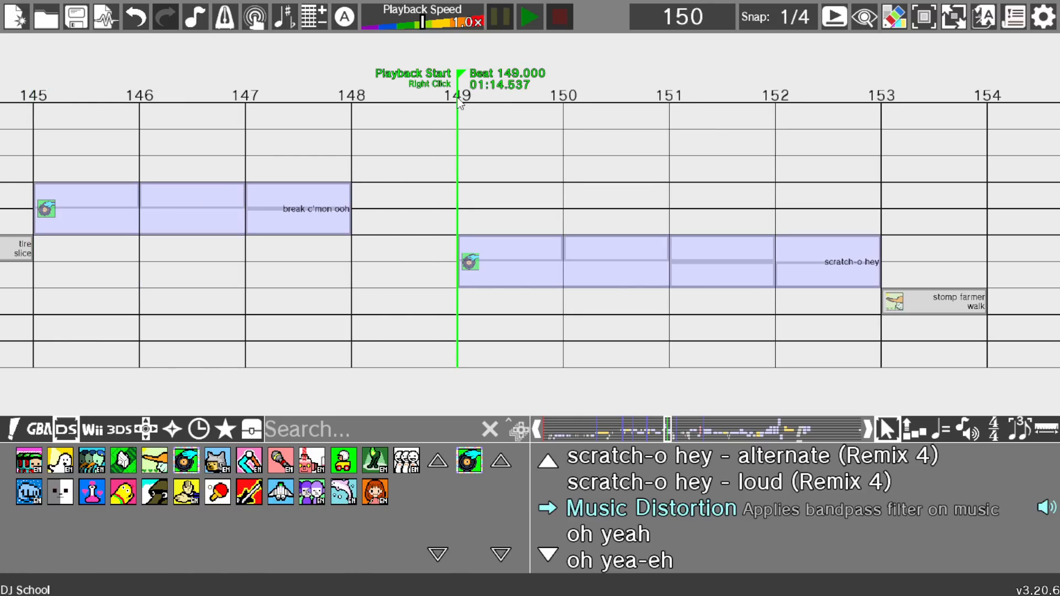
click(525, 17)
click(559, 16)
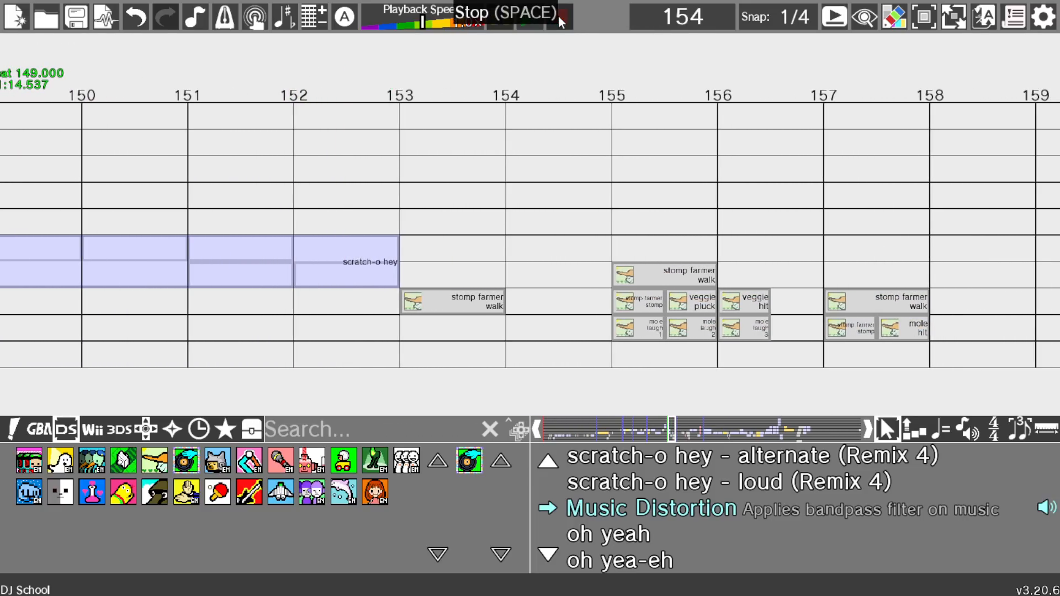
Step: Move the playback start to beat 153 and play through the Crop Stomp section
right_click(402, 98)
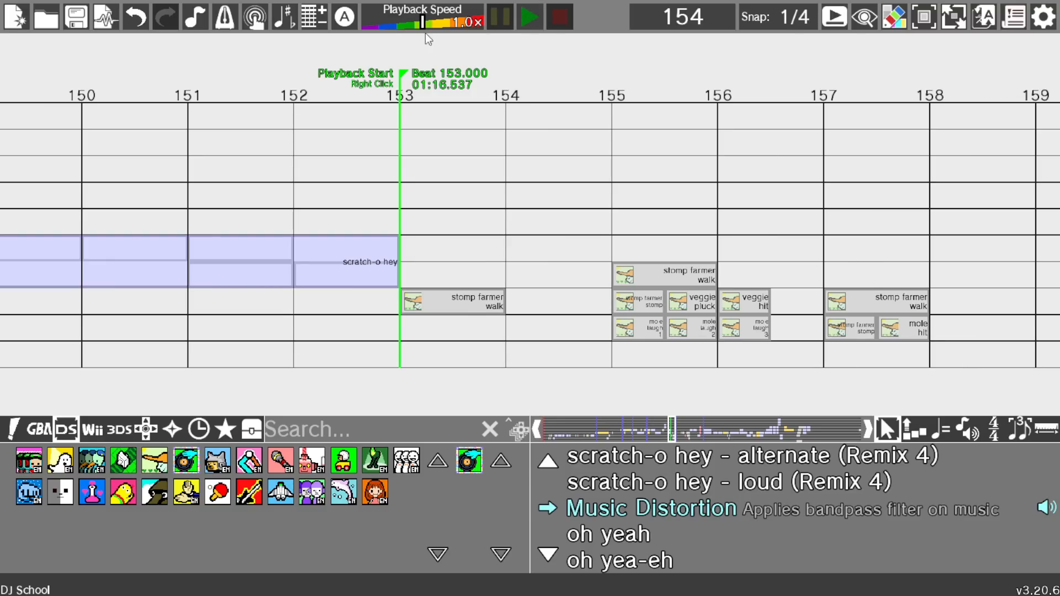
click(539, 20)
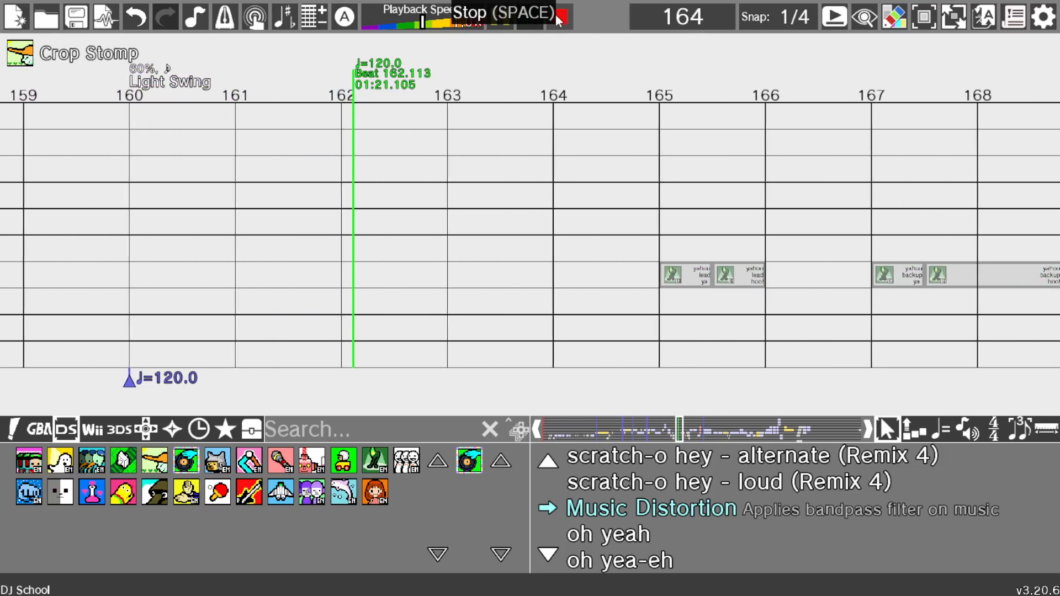
click(560, 16)
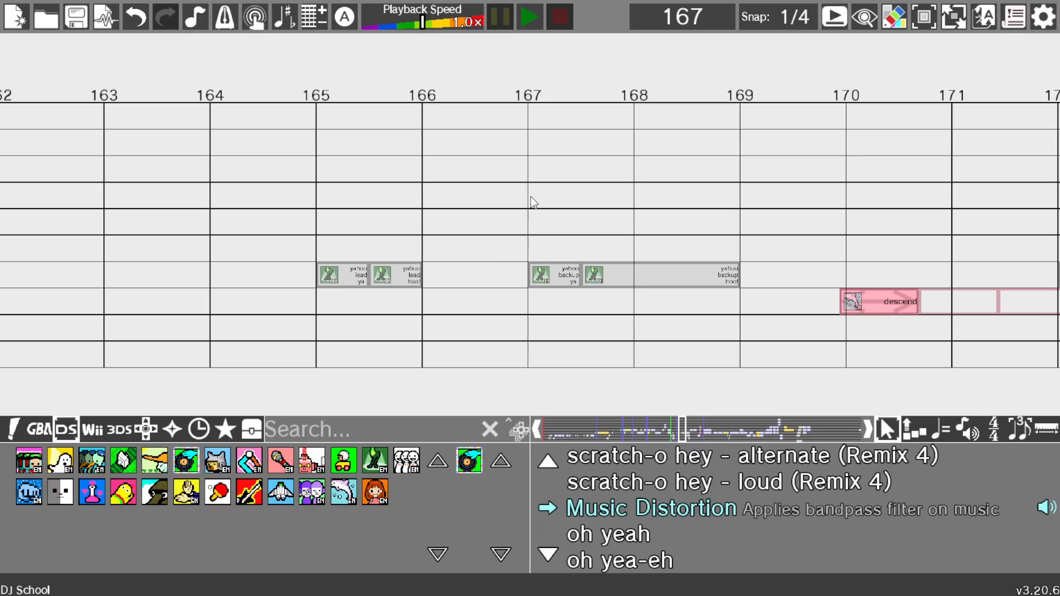
Step: Play the remix from beat 153 through to the Built to Scale section around beat 190
scroll(531, 196, left, 10)
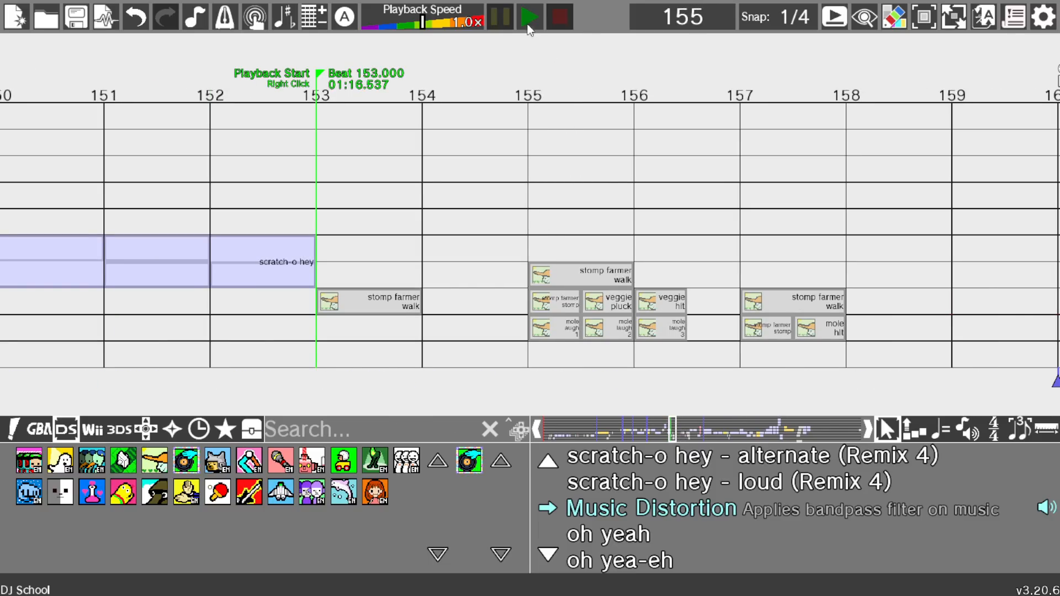
scroll(780, 200, right, 2)
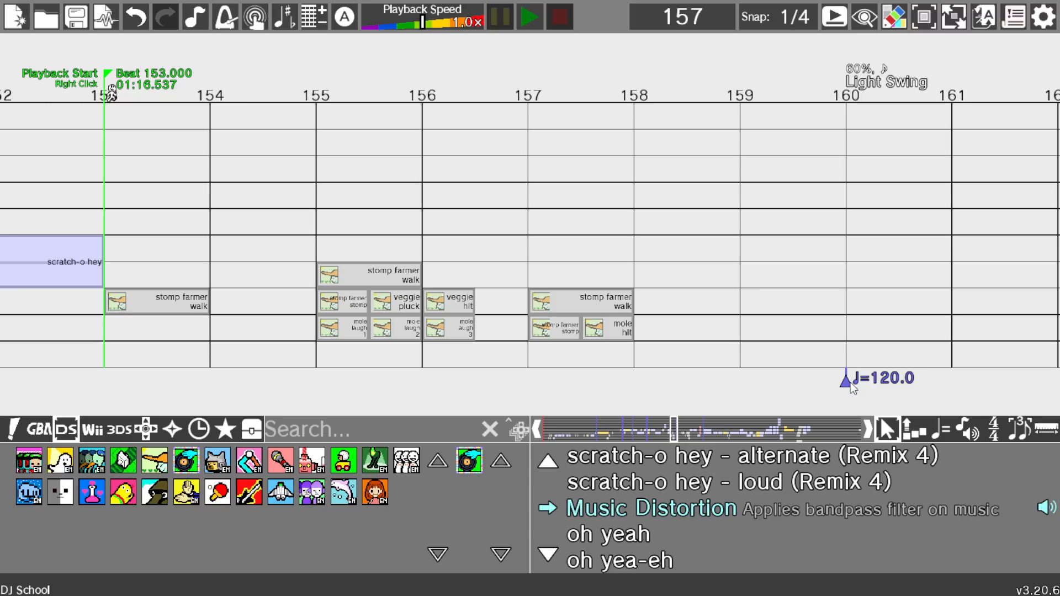
click(526, 19)
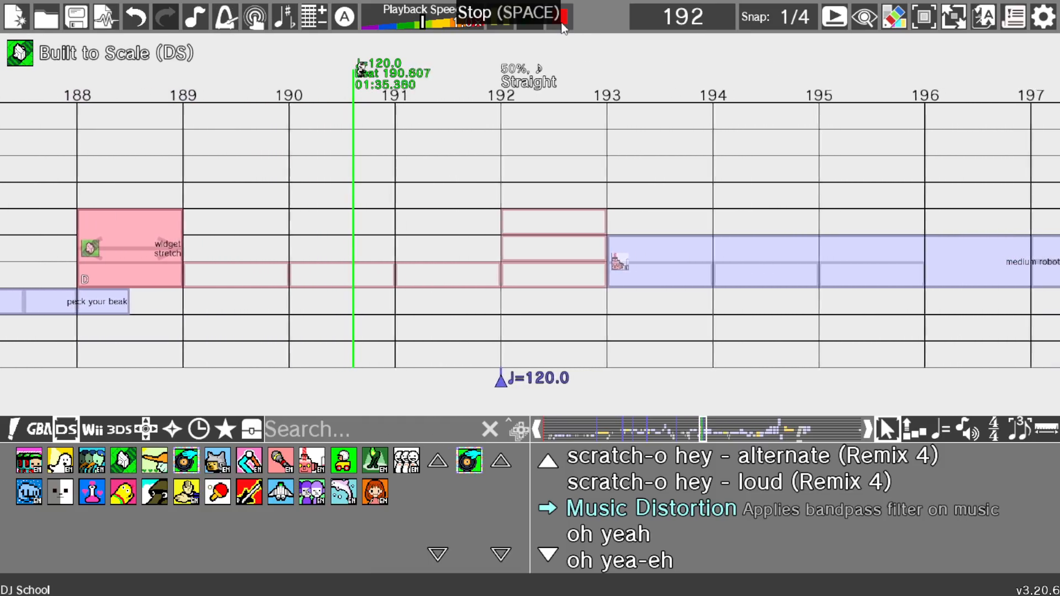
click(561, 22)
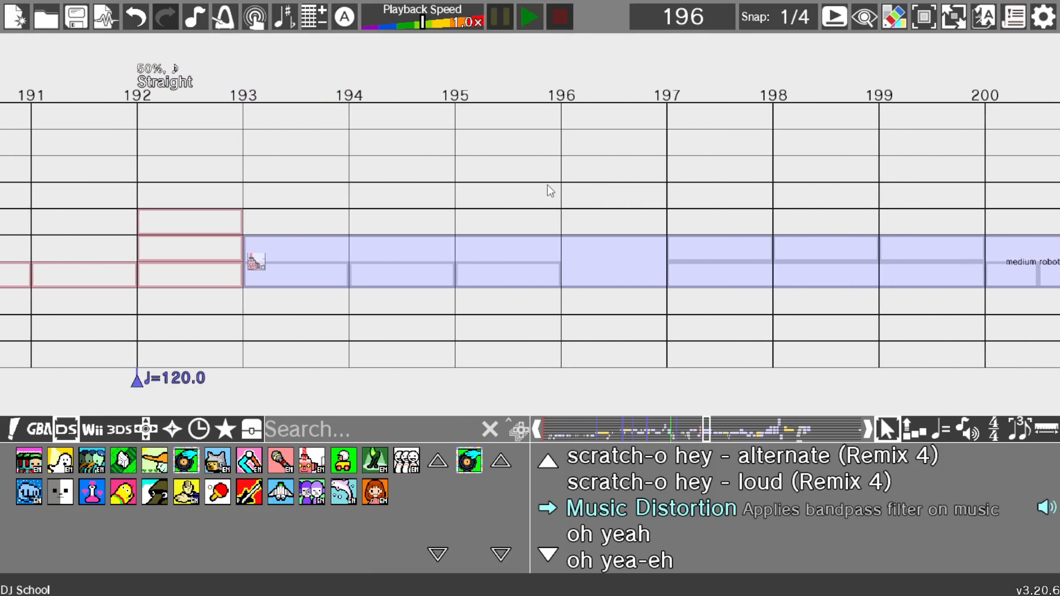
Step: Split the widget stretch pattern at beat 188 into its individual cues and undo the split
scroll(528, 254, up, 1)
click(425, 257)
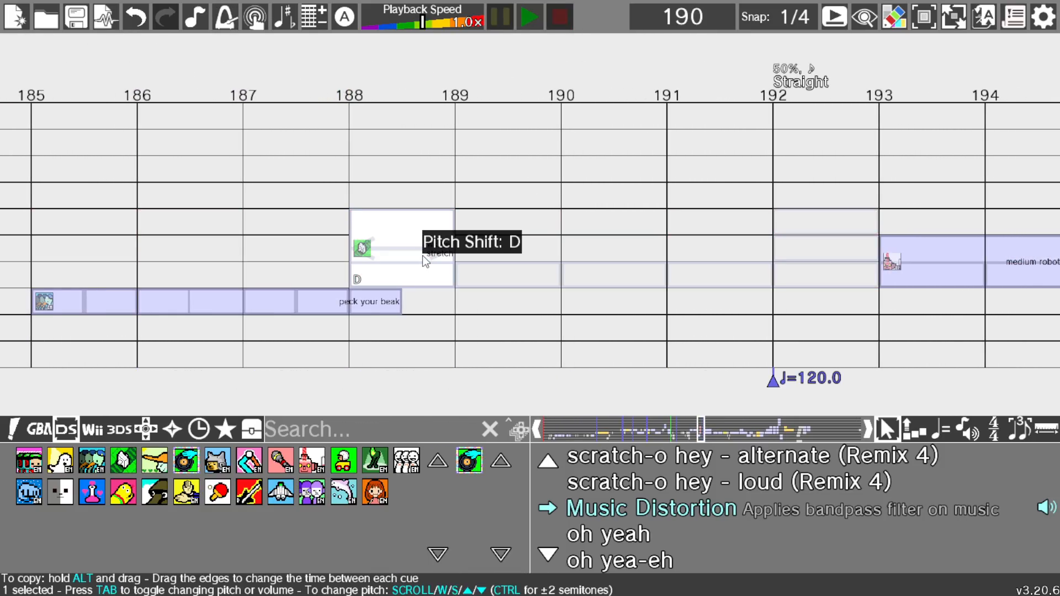
click(915, 429)
click(386, 286)
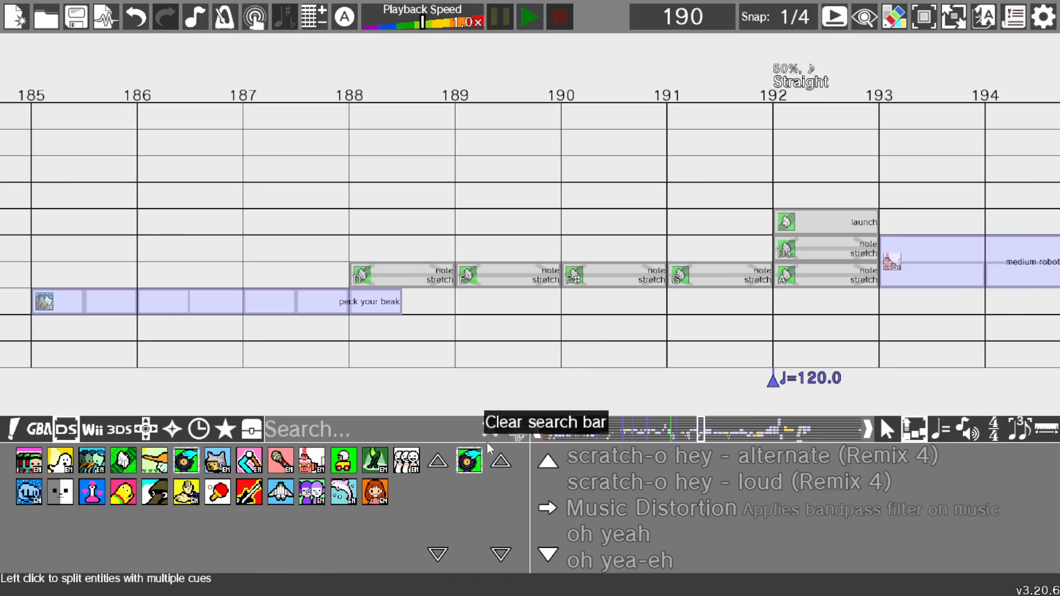
key(ctrl+z)
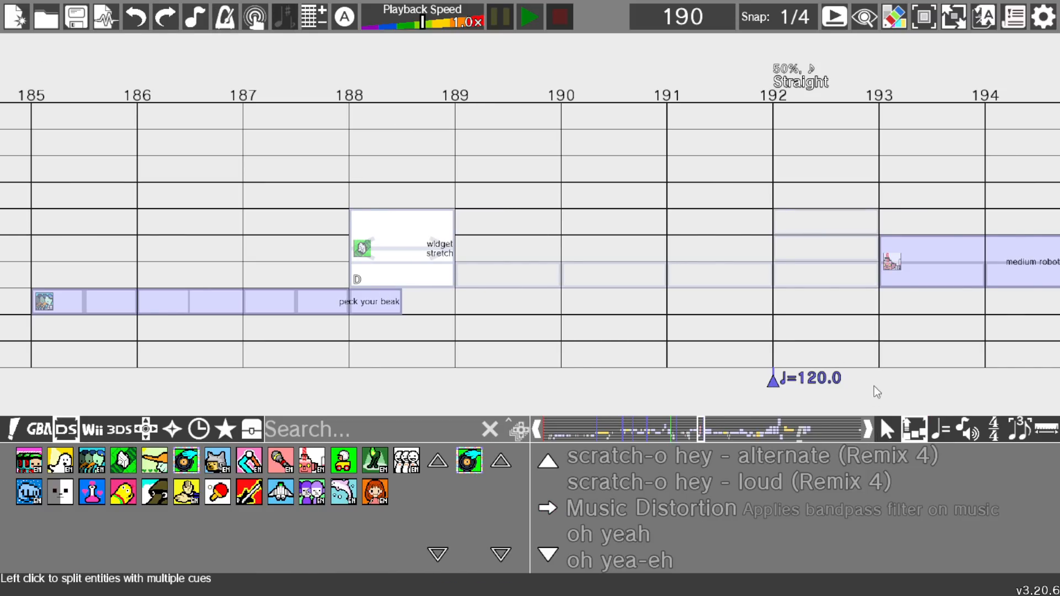
Step: Try a D♯ pitch shift on the widget stretch cue at beat 188 and return it to D
click(887, 429)
scroll(402, 252, up, 1)
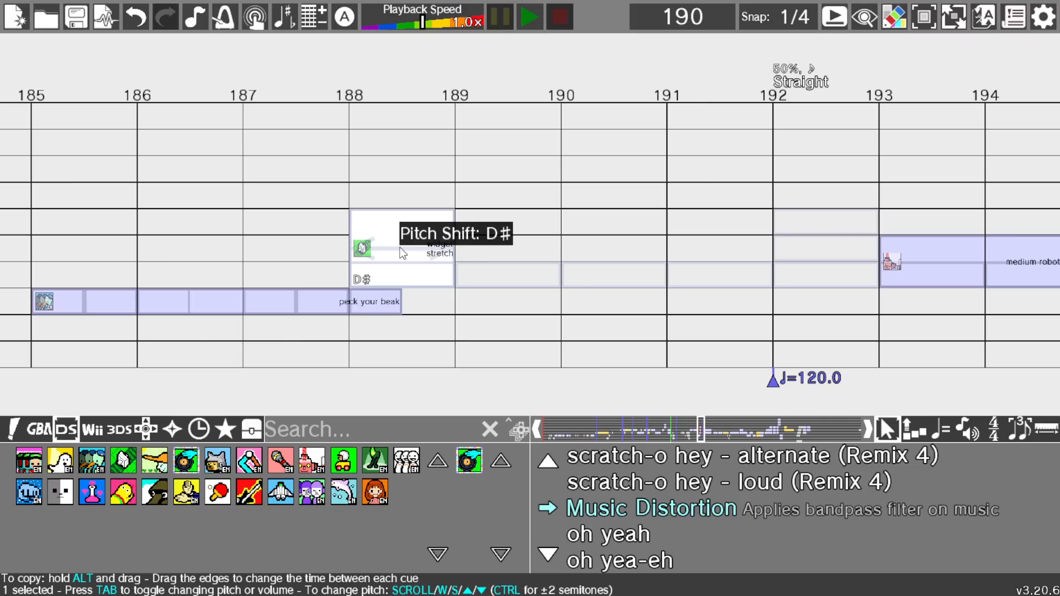
scroll(402, 252, down, 1)
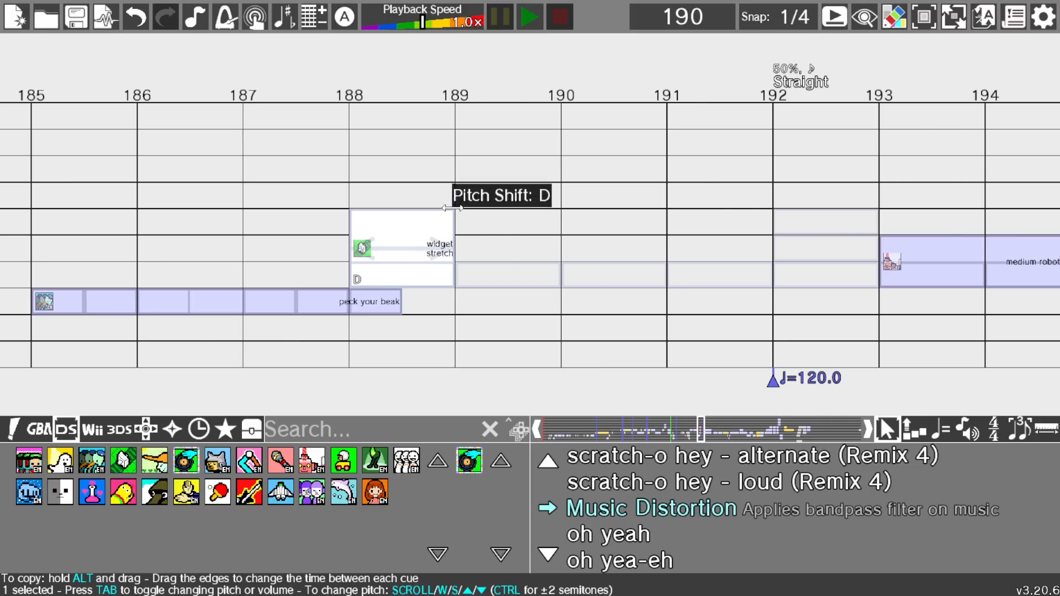
Step: Move the playback start to beat 160 and play the remix through the Frog Hop cues
key(Left)
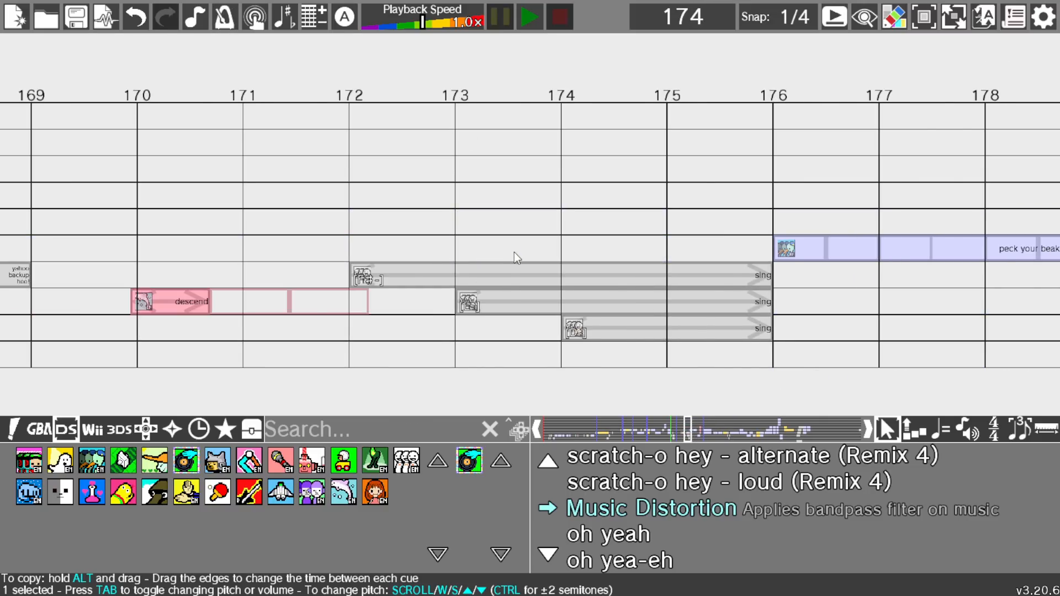
key(Right)
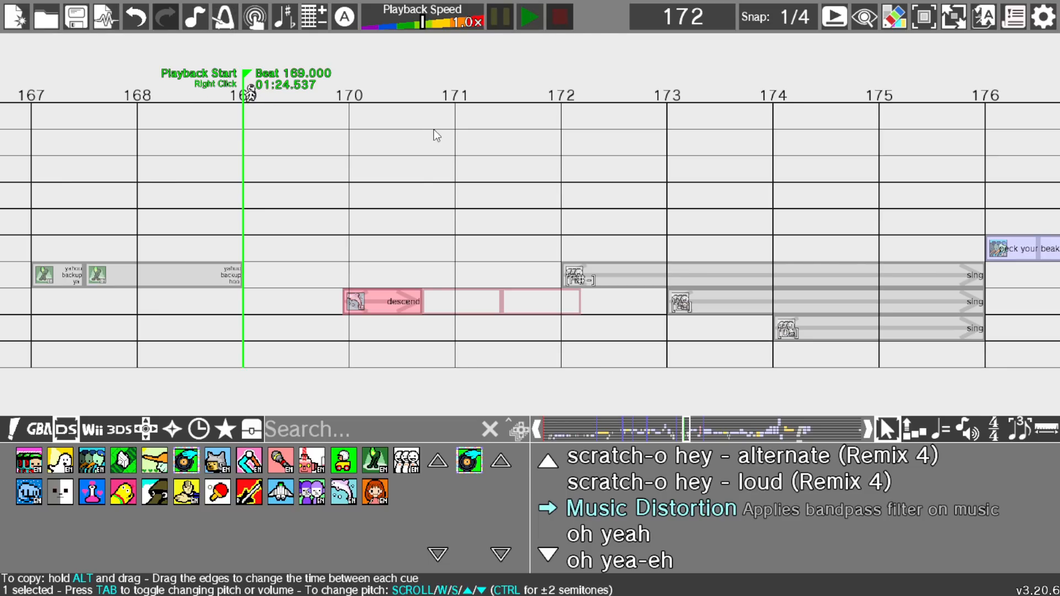
scroll(416, 194, left, 8)
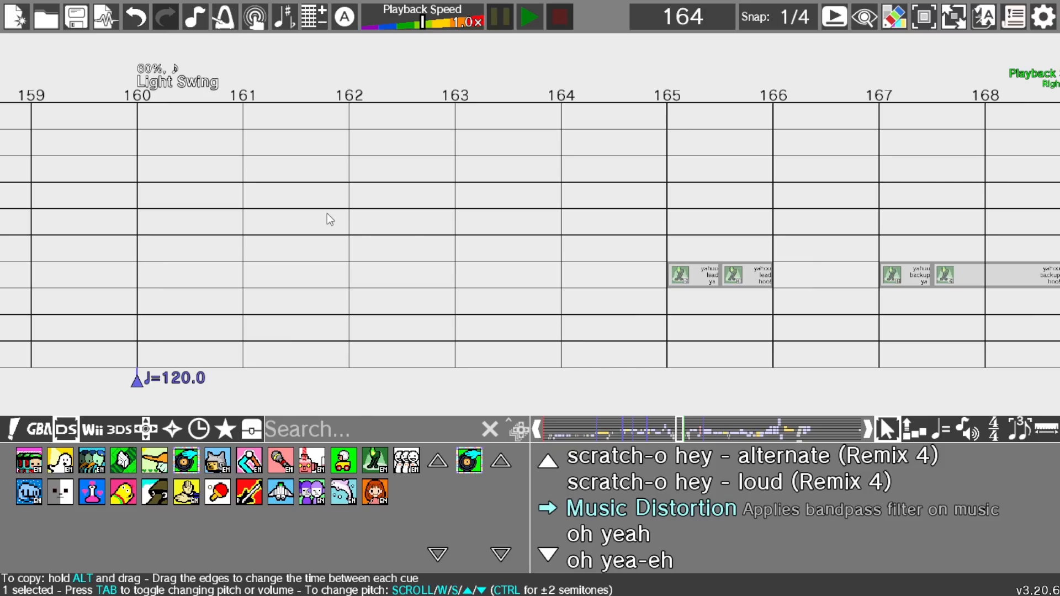
right_click(139, 97)
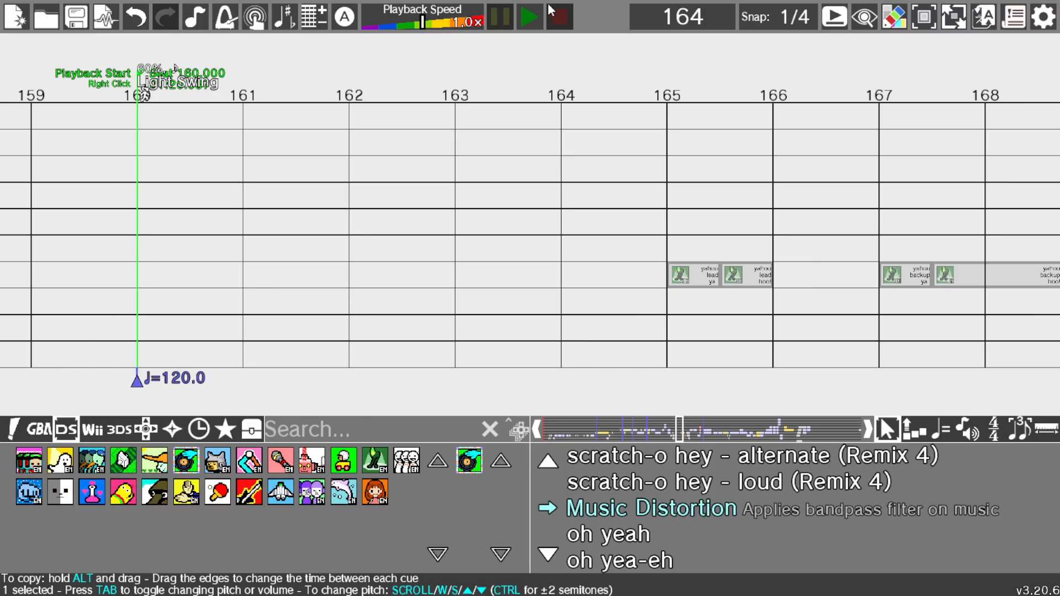
key(space)
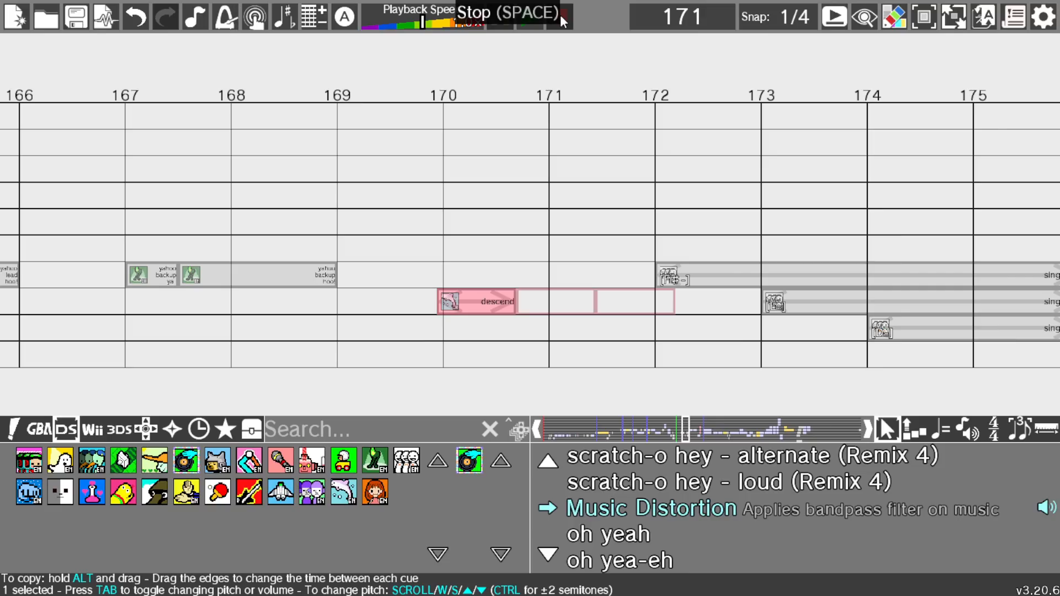
Step: Move the playback start to beat 169 and play the descend and sing cues twice
right_click(343, 99)
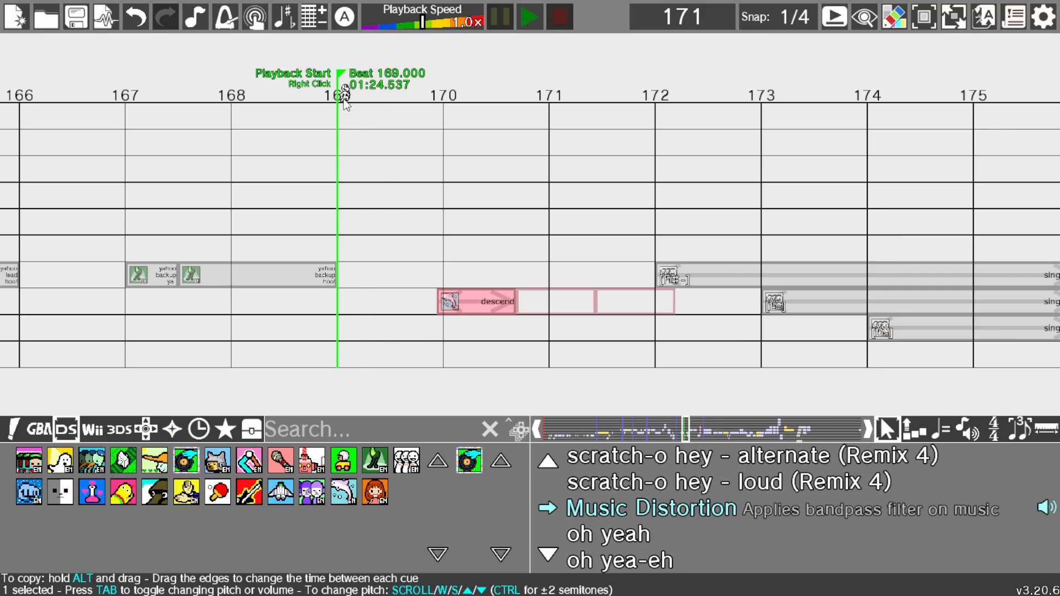
click(526, 24)
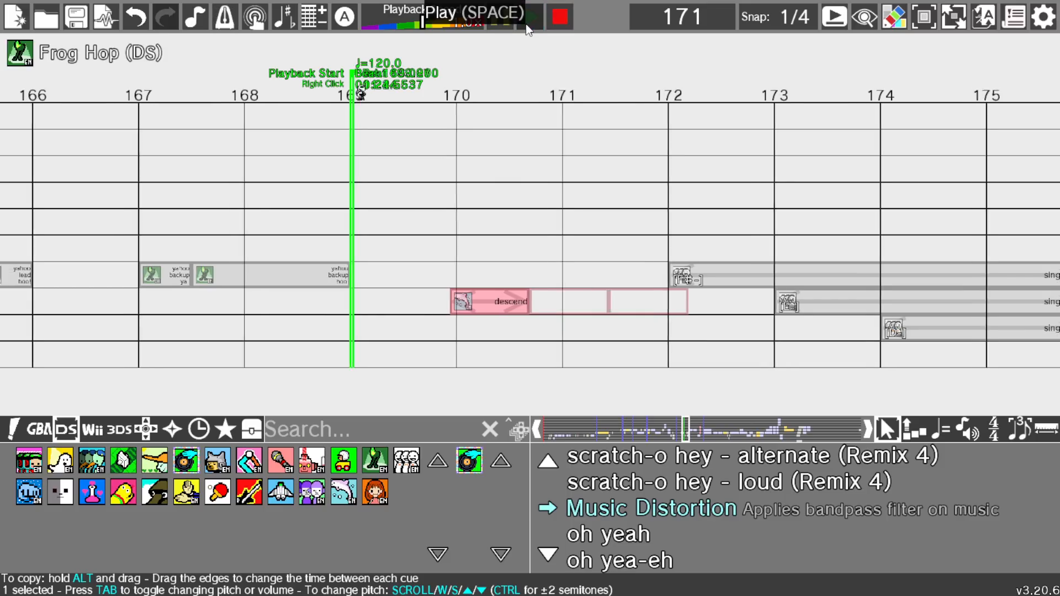
click(559, 19)
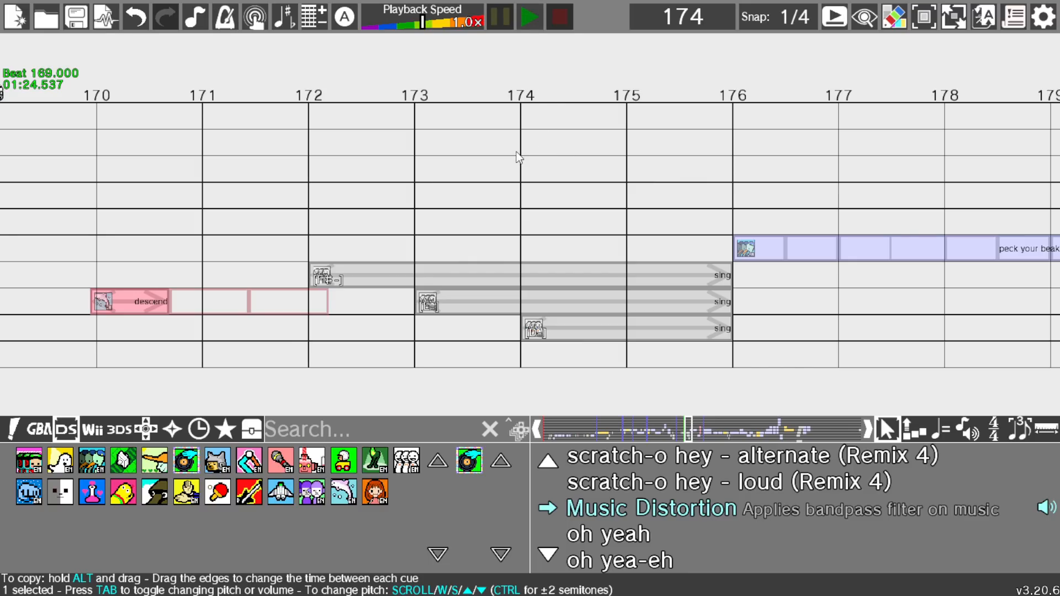
scroll(450, 177, up, 3)
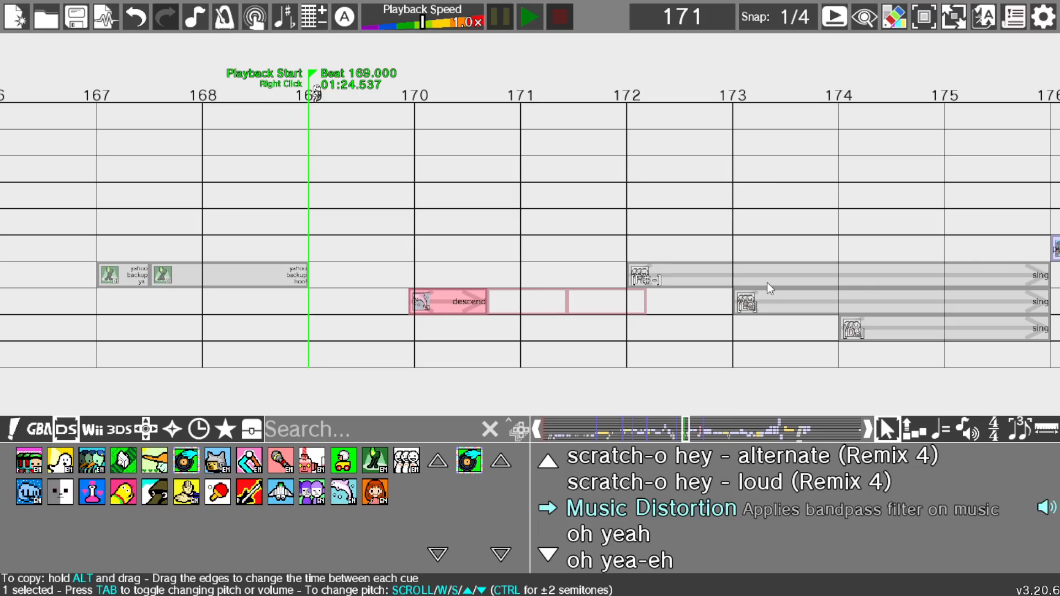
click(528, 15)
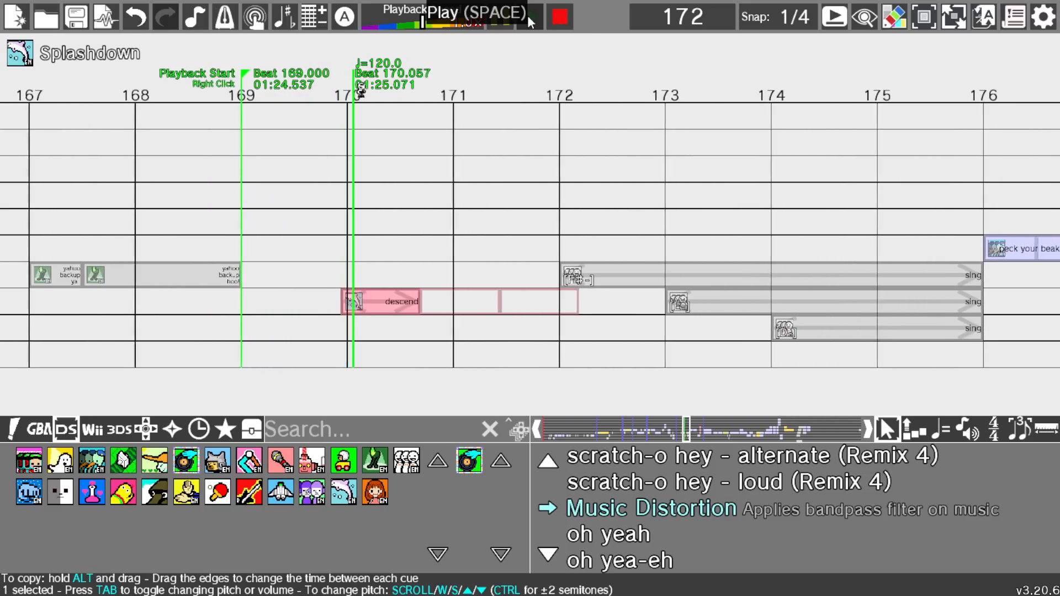
click(561, 19)
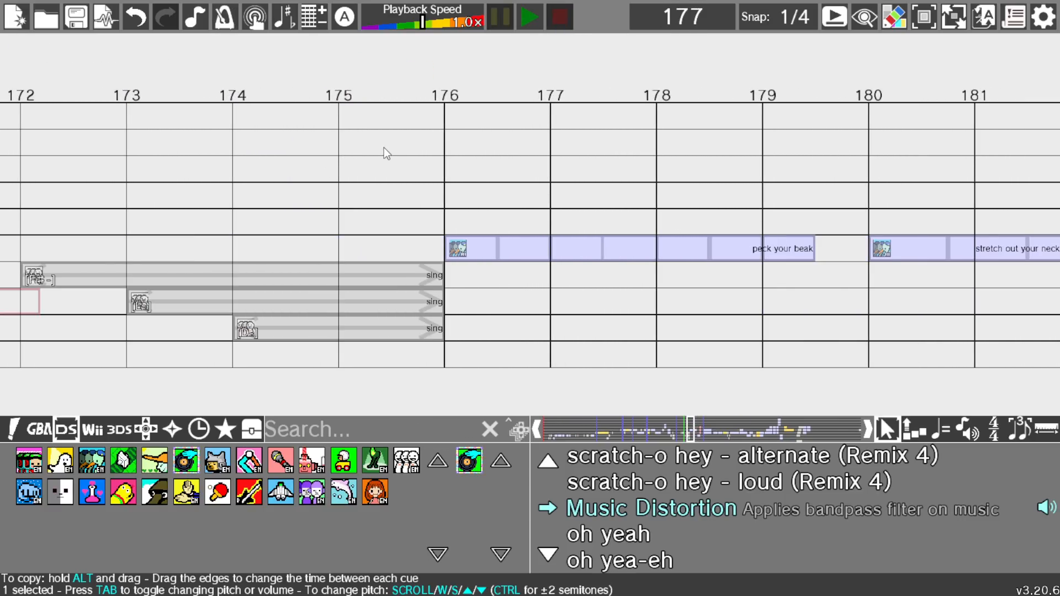
Step: Move the playback start to beat 176 and play the peck your beak cues through the widget stretch at beat 188
right_click(445, 98)
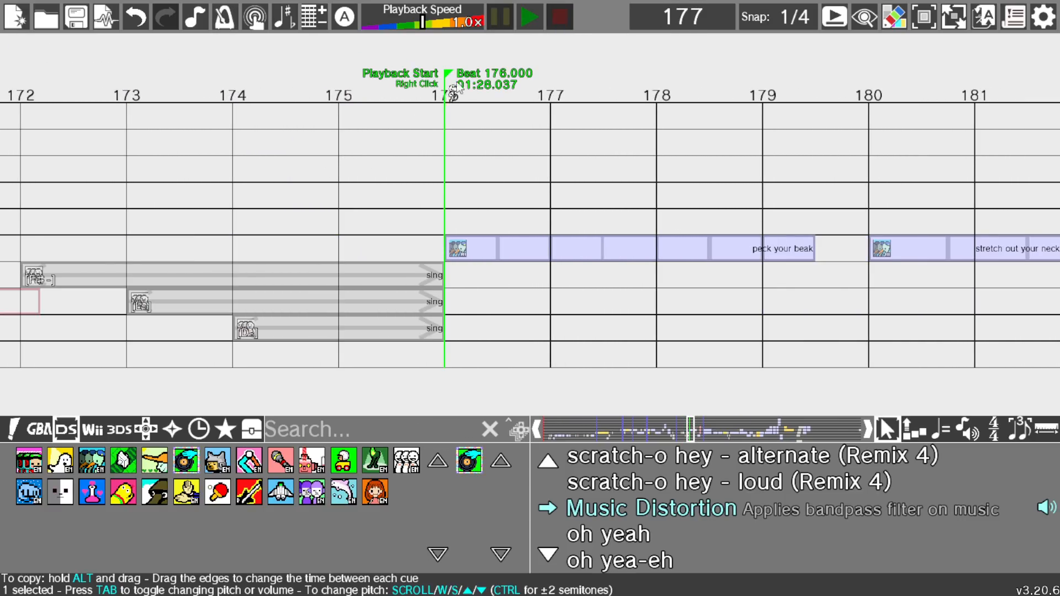
click(529, 14)
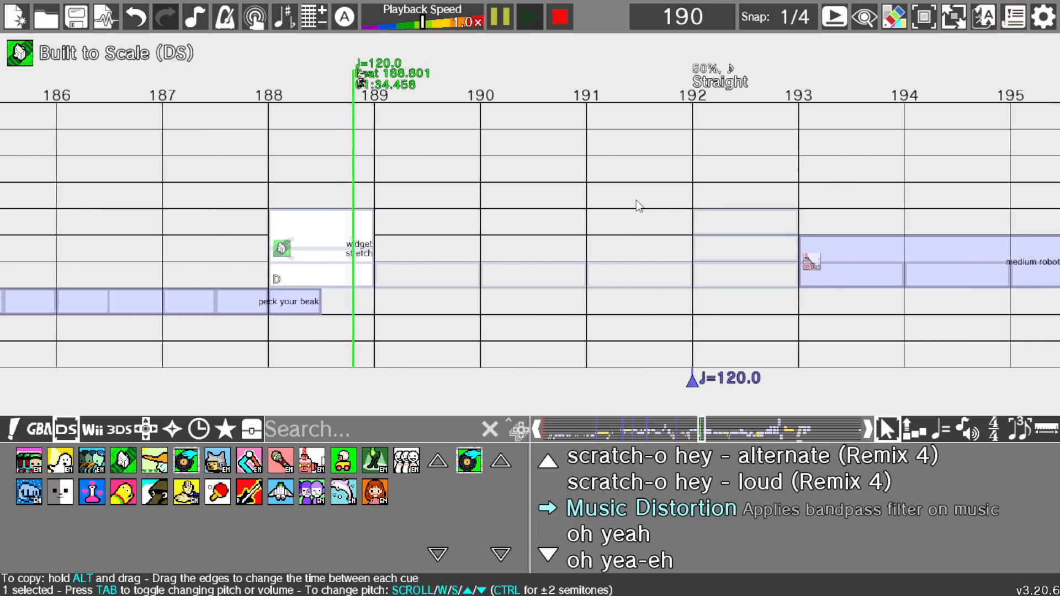
click(560, 17)
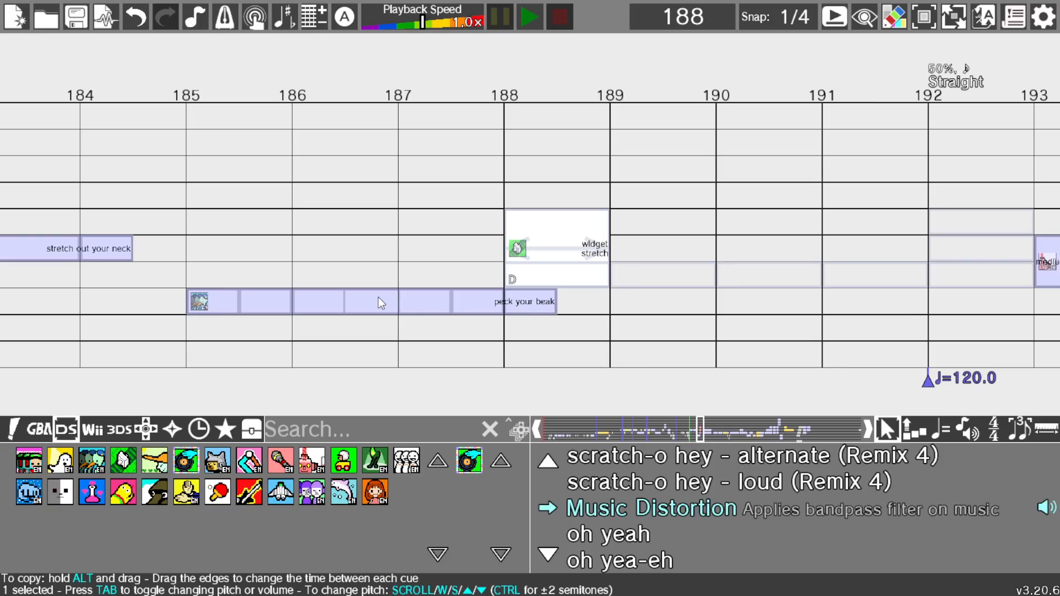
Step: Move the playback start to beat 185 and play the remix through the Rhythm Rally bounce cues around beat 222
right_click(186, 102)
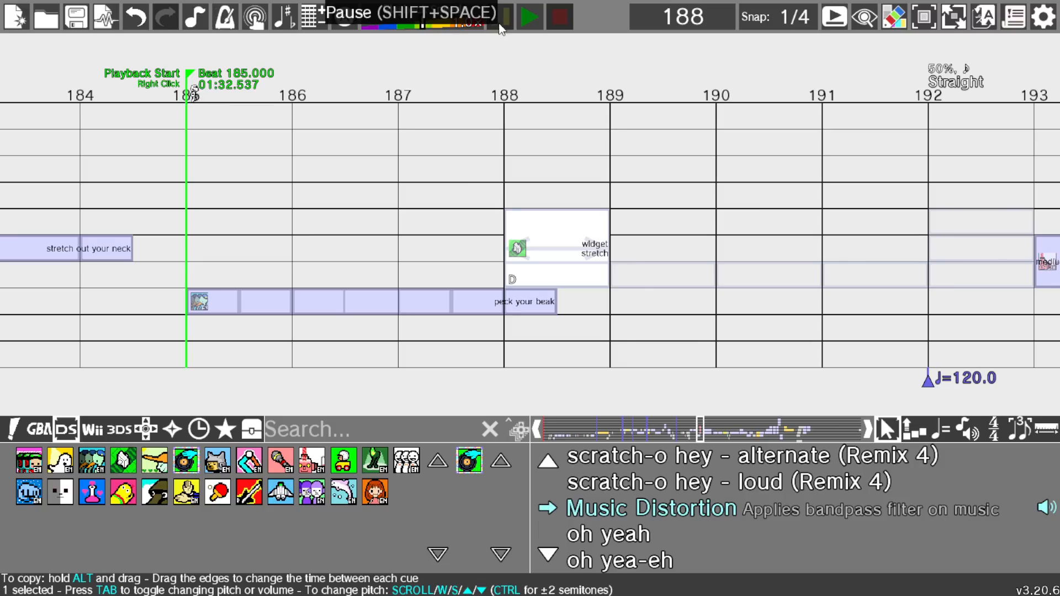
click(535, 22)
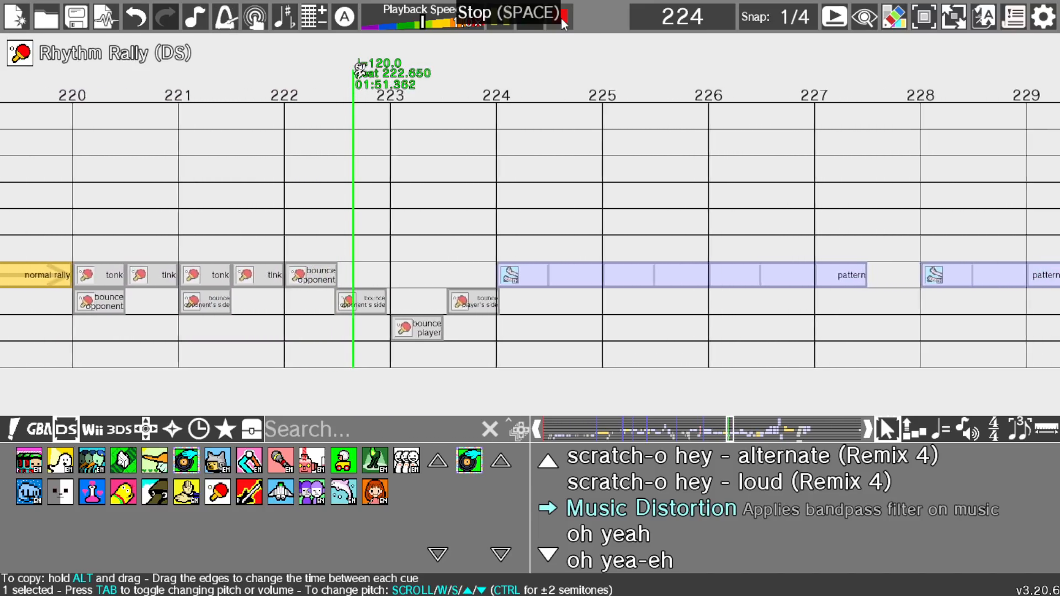
click(561, 17)
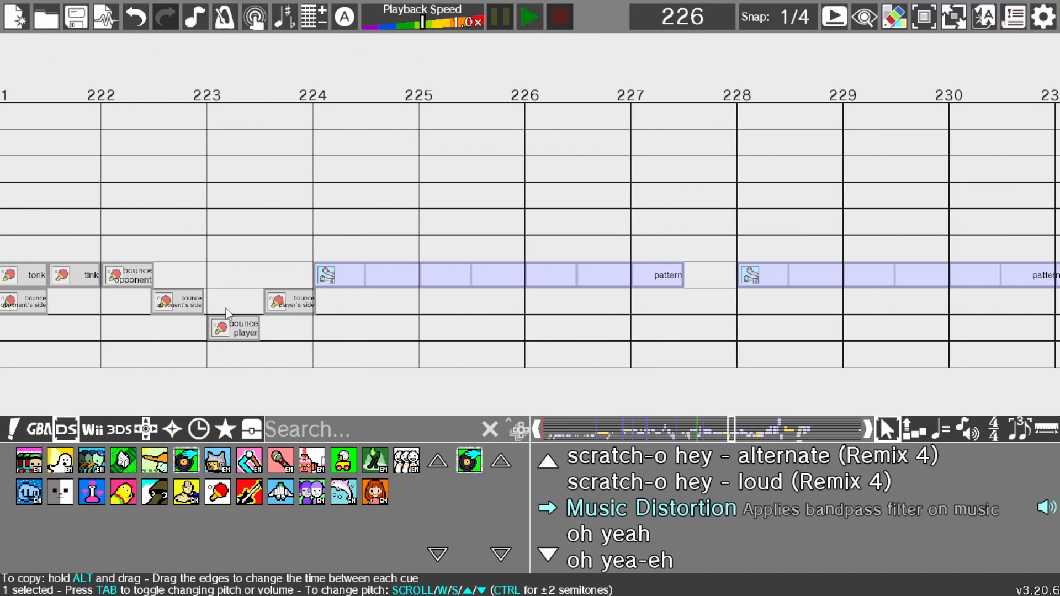
Step: Move the playback start to beat 218 and play from the normal rally into the Hole in One monkey cues
scroll(188, 298, left, 2)
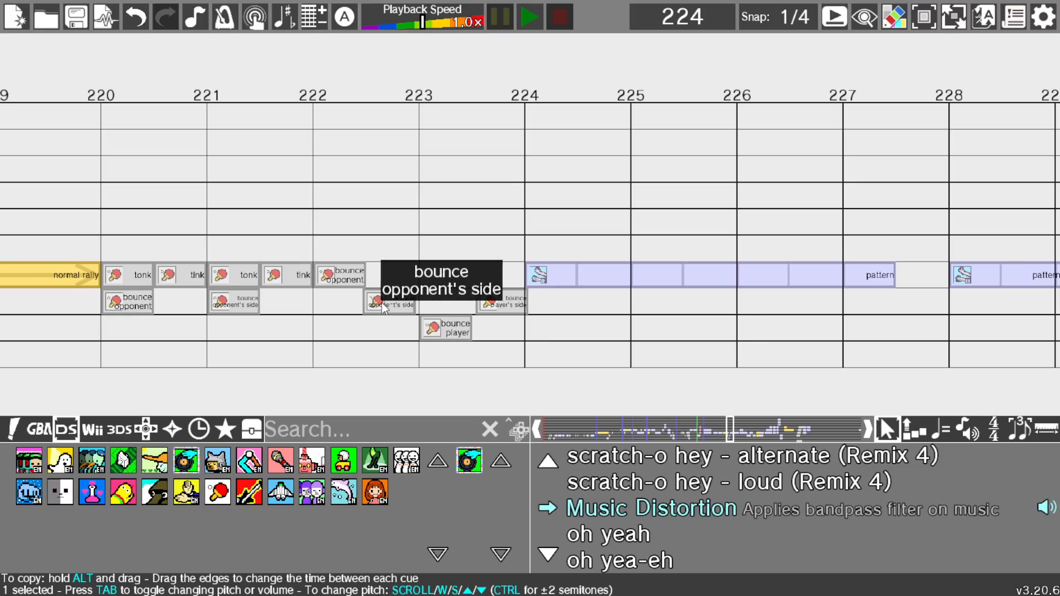
scroll(382, 304, left, 4)
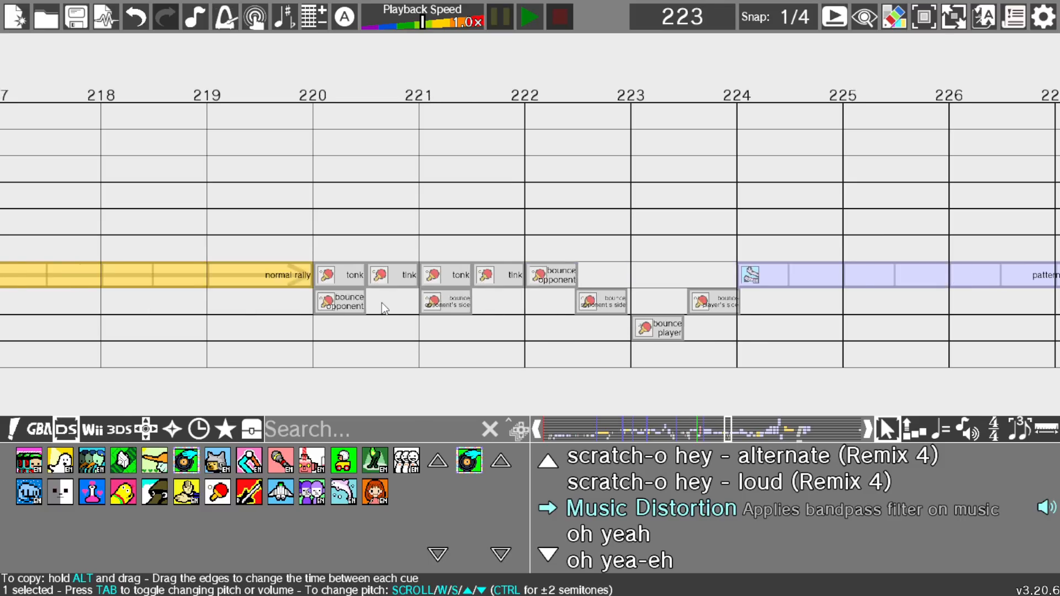
right_click(314, 99)
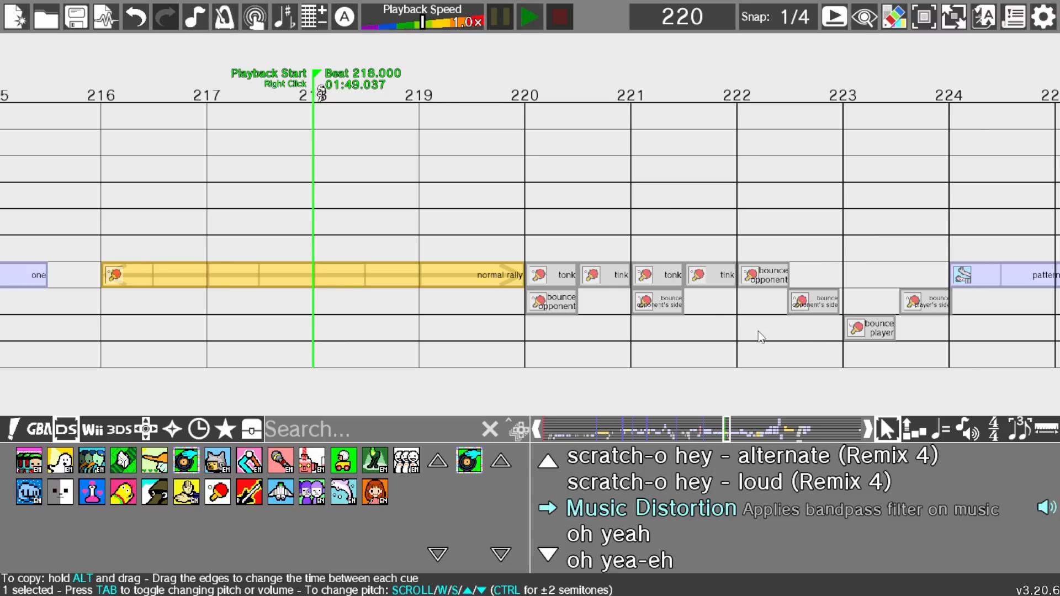
click(532, 17)
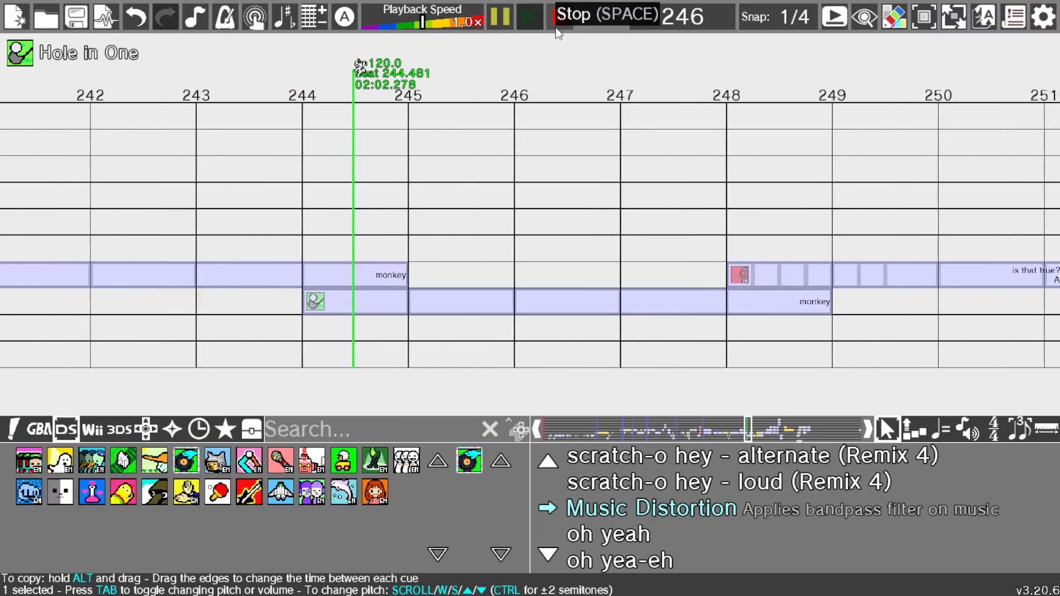
click(556, 28)
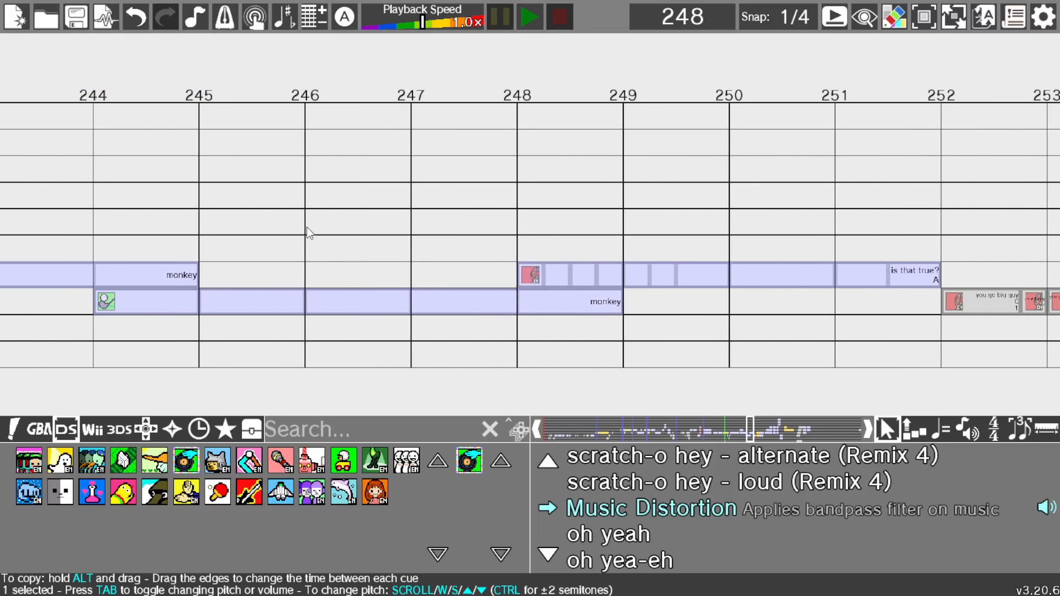
Step: Move the playback start to beat 240 and play from the monkey cues into the Figure Fighter jab cues
key(Left)
right_click(313, 95)
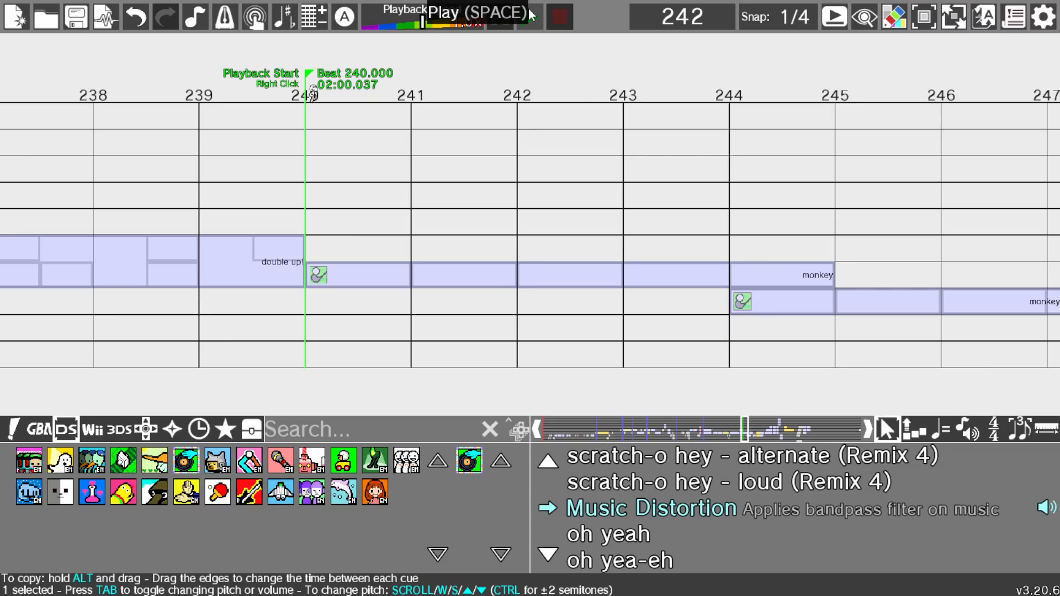
click(530, 14)
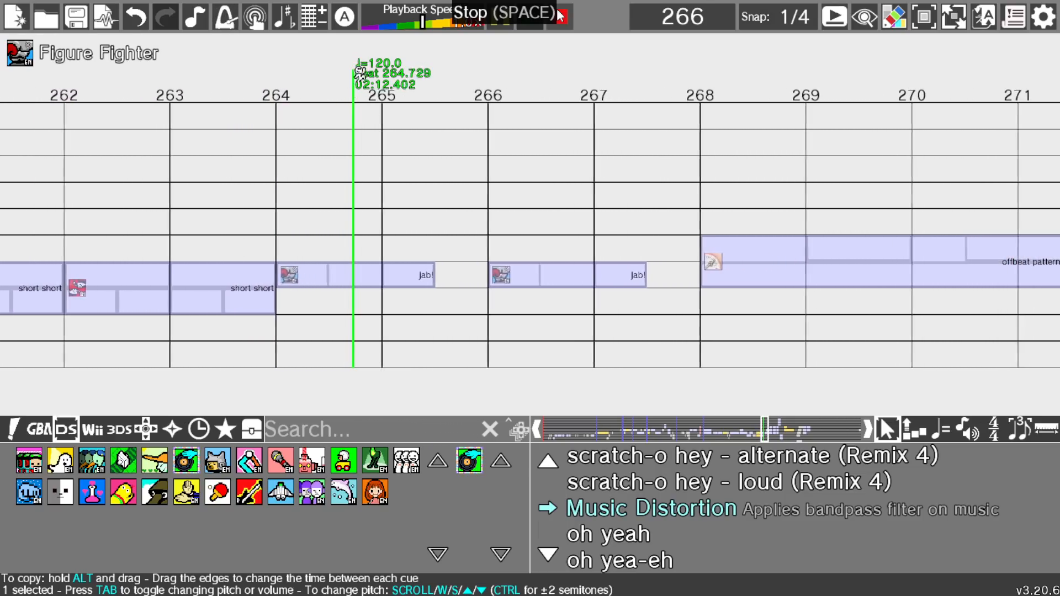
click(561, 17)
Step: Move the playback start to beat 256 and play from the rally close cues through Monkey Watch to the one two three cues
scroll(347, 225, left, 9)
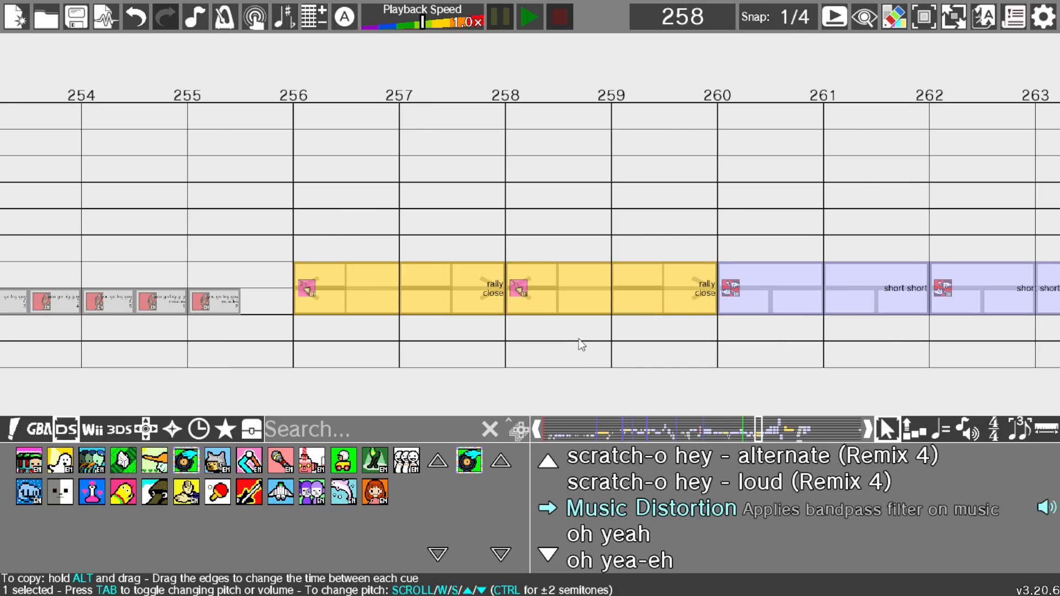
click(293, 101)
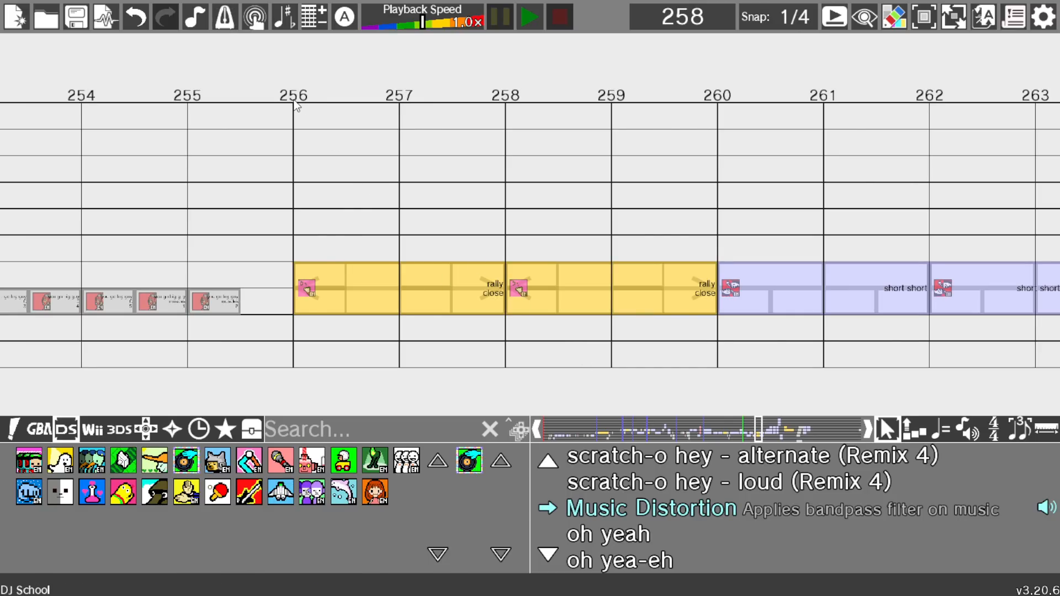
right_click(295, 102)
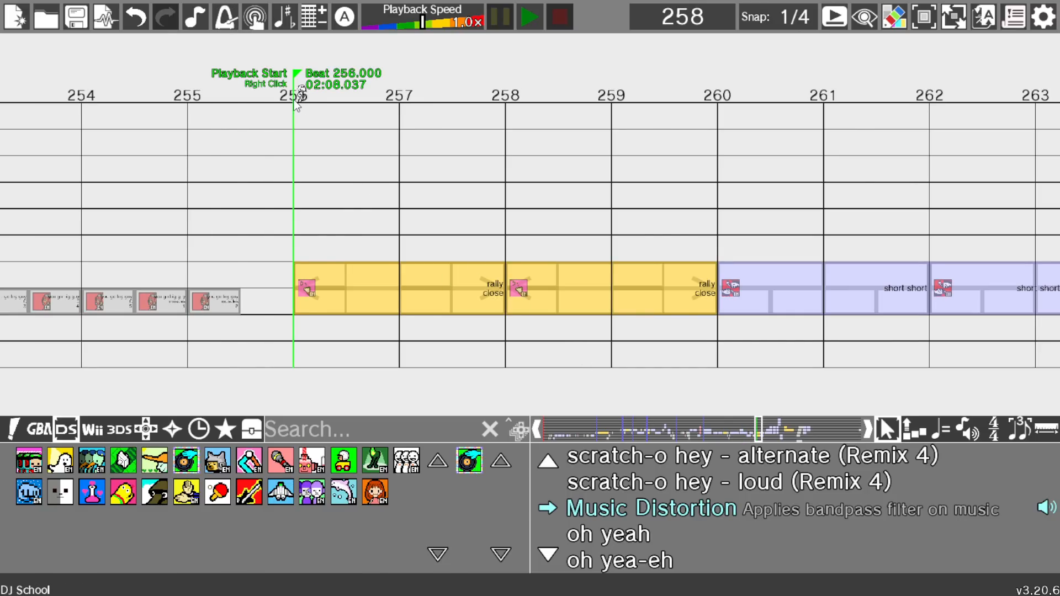
click(525, 19)
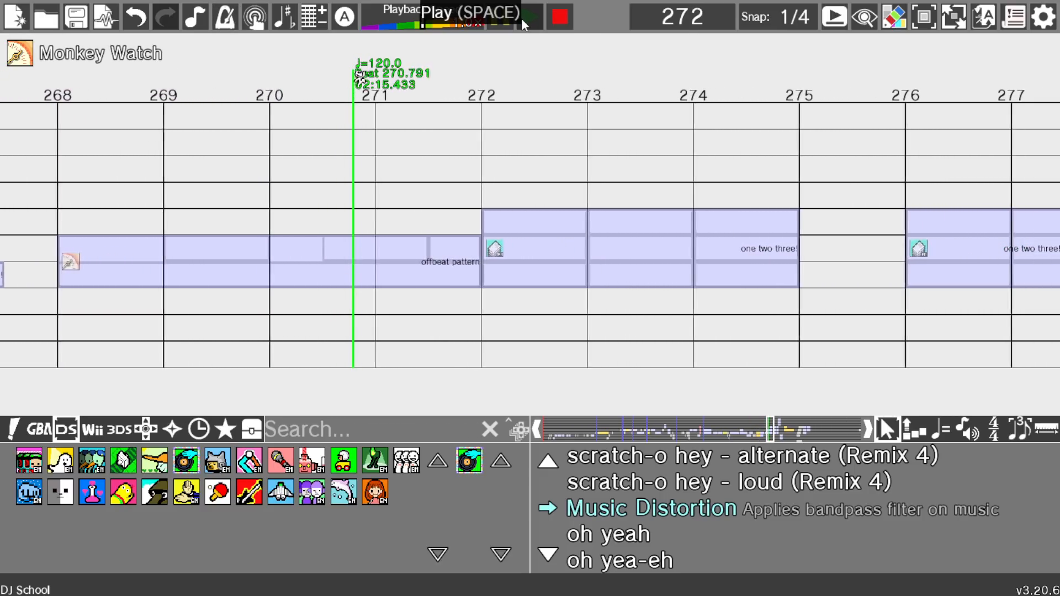
click(560, 18)
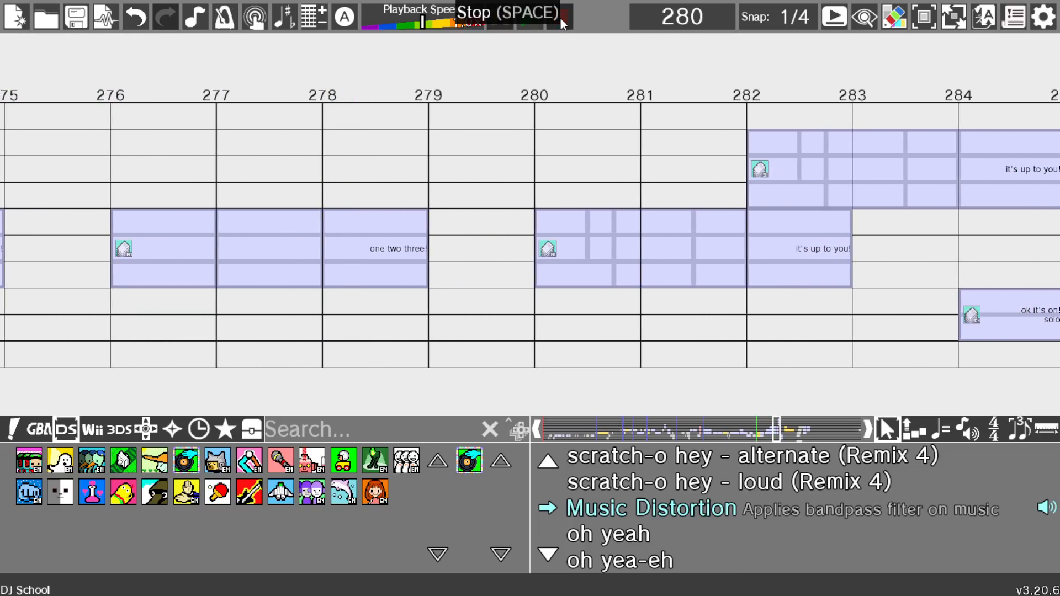
Step: Move the playback start to beat 280 and play from the it's up to you cues into the Tap Troupe stepping cue
right_click(541, 114)
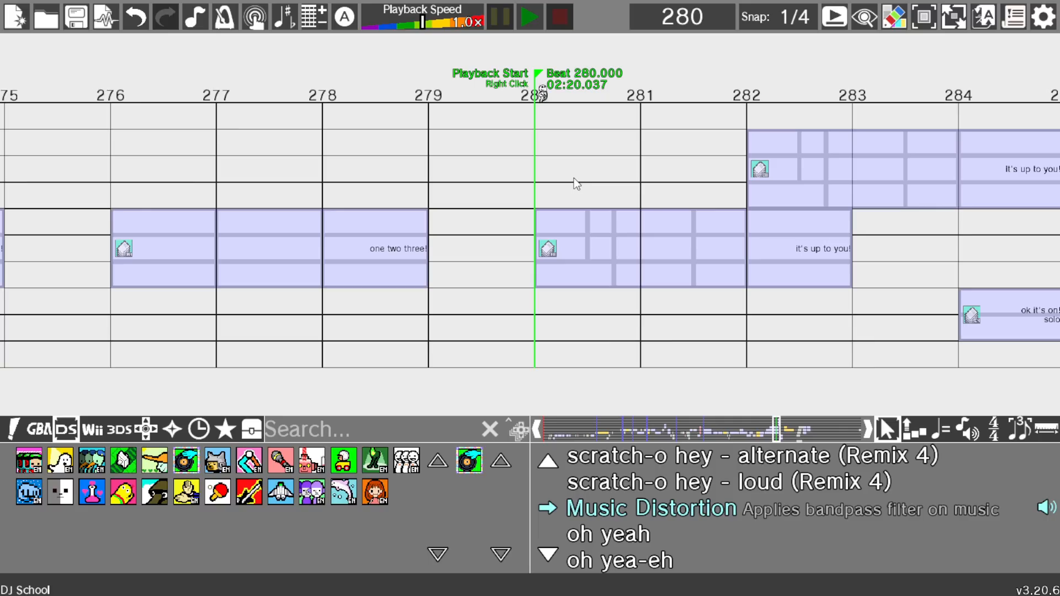
scroll(568, 189, down, 2)
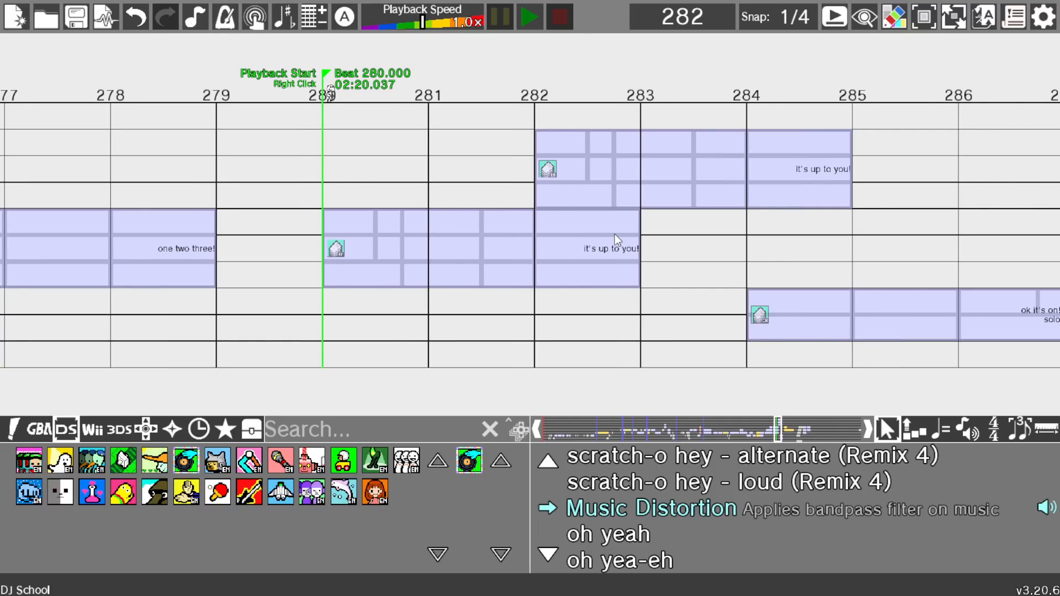
click(528, 18)
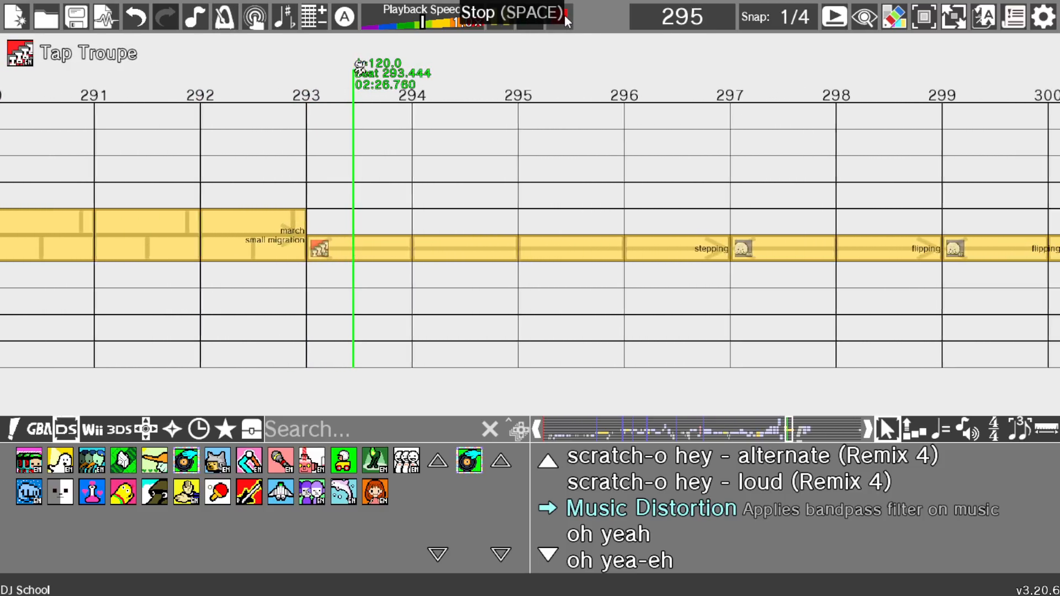
click(563, 16)
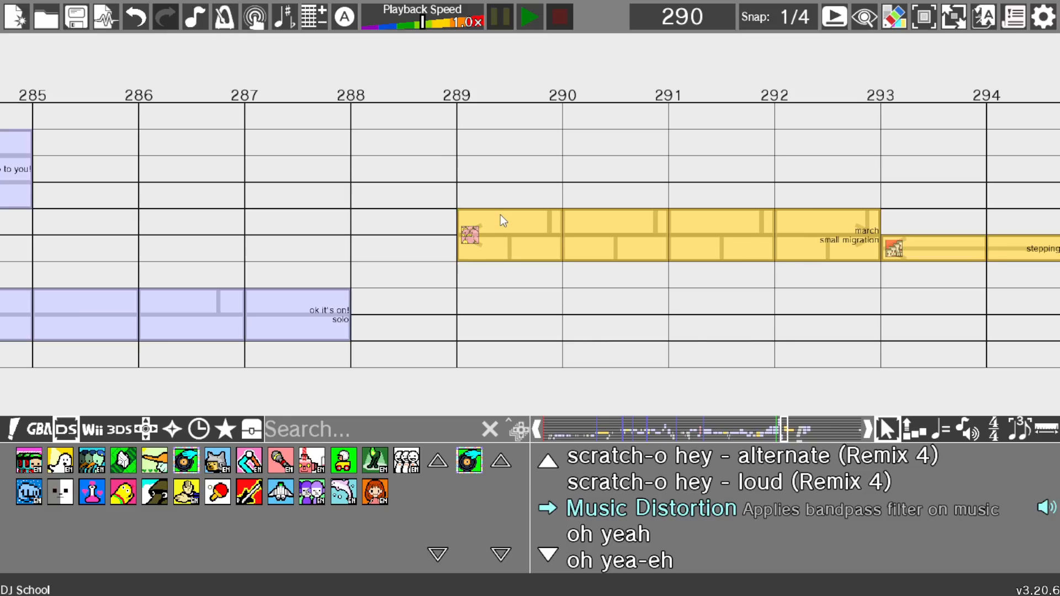
Step: Move the playback start to beat 288, play the remix to its end, and return the track view to the beginning
click(358, 98)
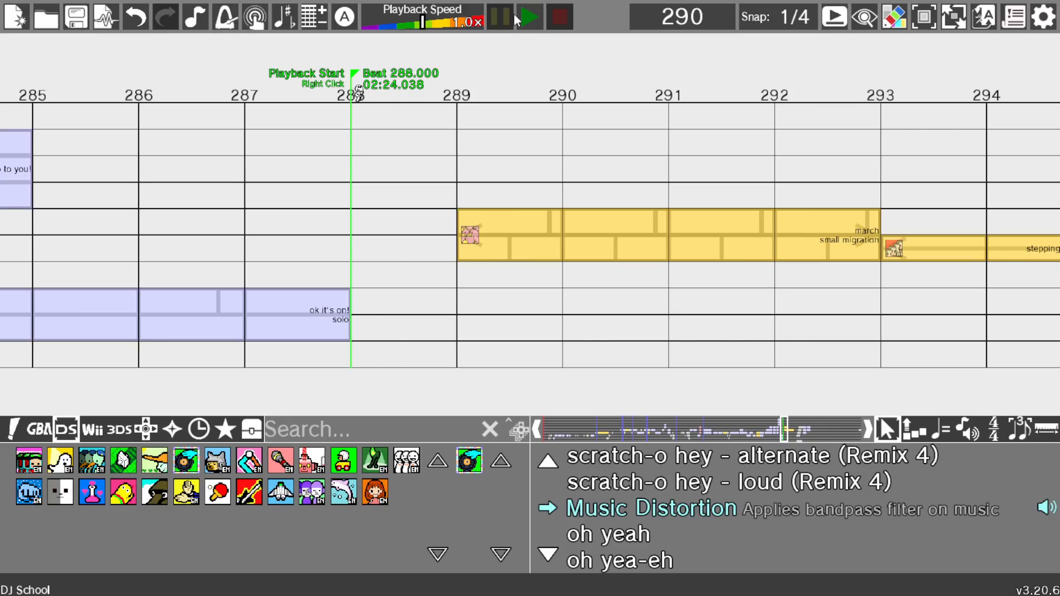
click(533, 17)
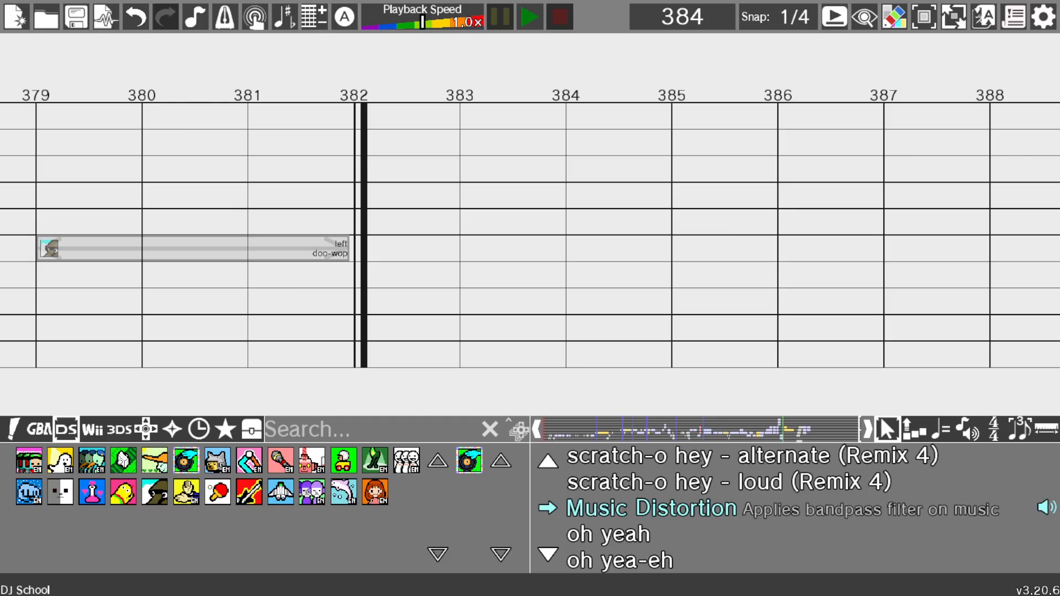
click(547, 429)
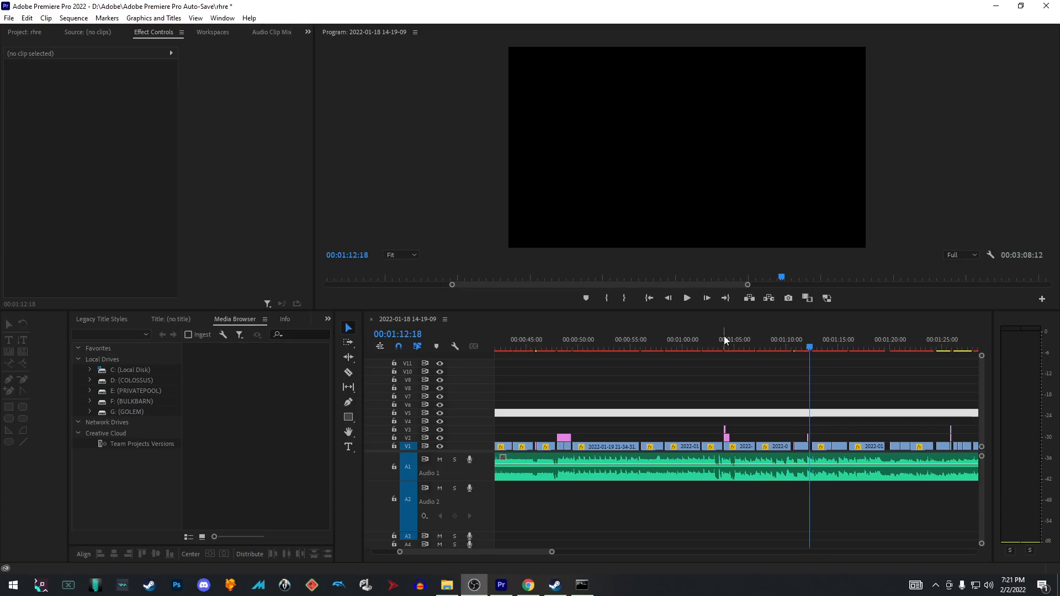
Step: In Adobe Premiere Pro, move the playhead to the start of the sequence and enlarge the timeline area upward and sideways
click(526, 355)
drag(527, 357, 455, 361)
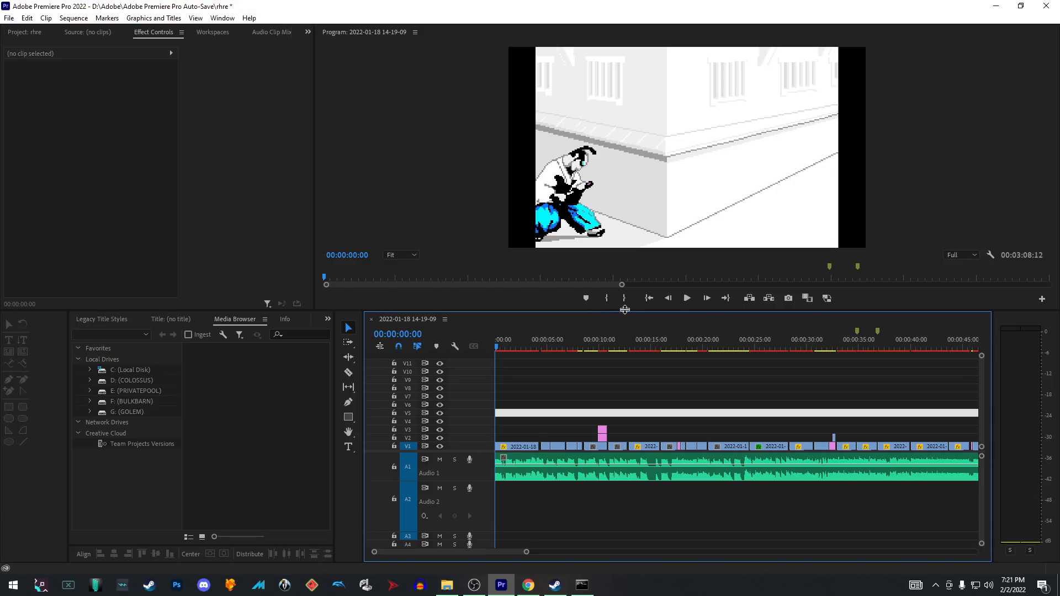
drag(615, 321, 611, 274)
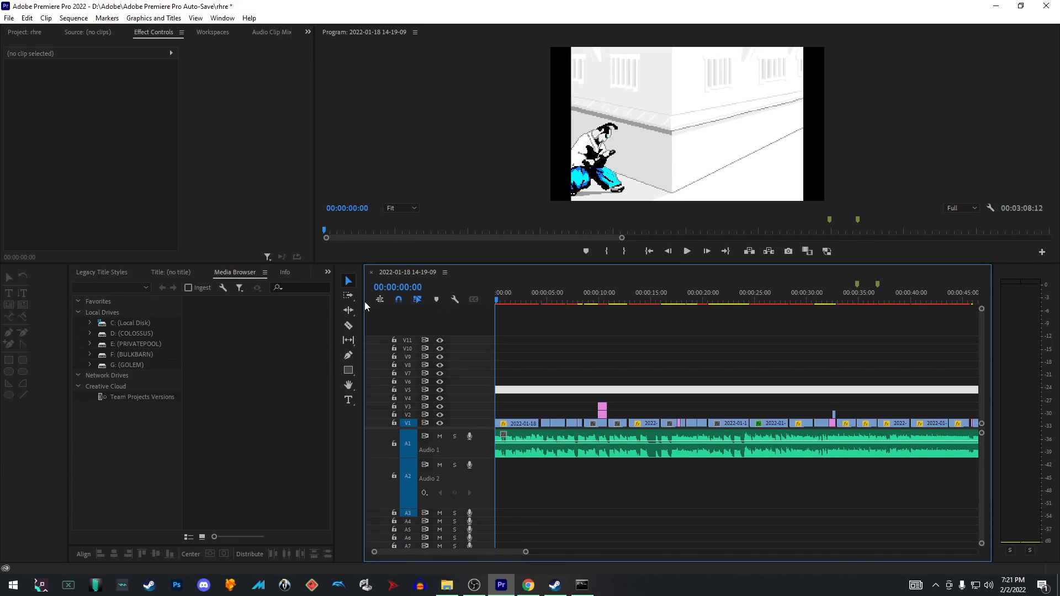
drag(363, 302, 315, 309)
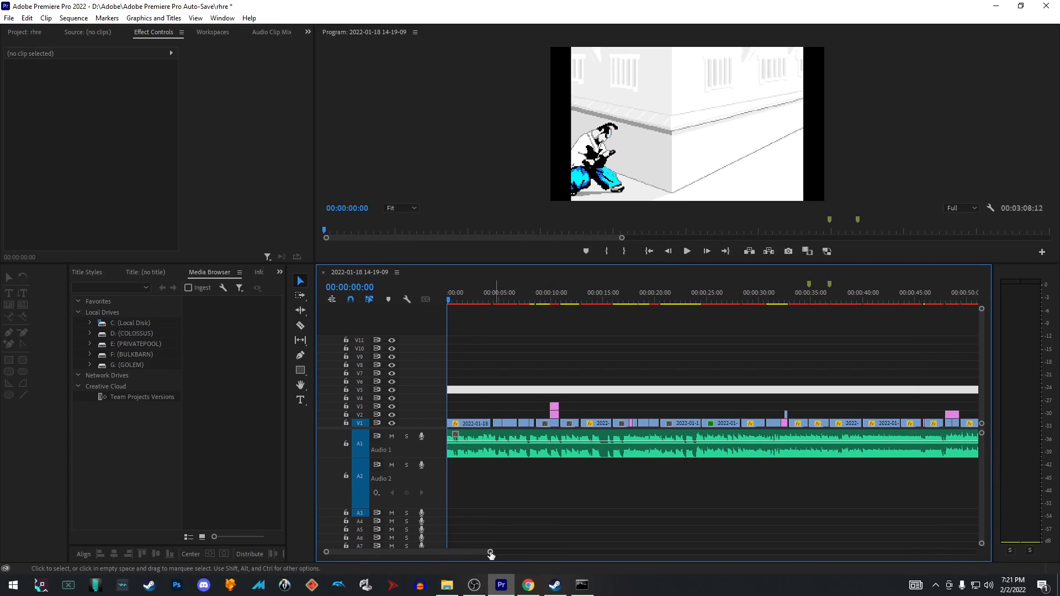
drag(490, 552, 386, 552)
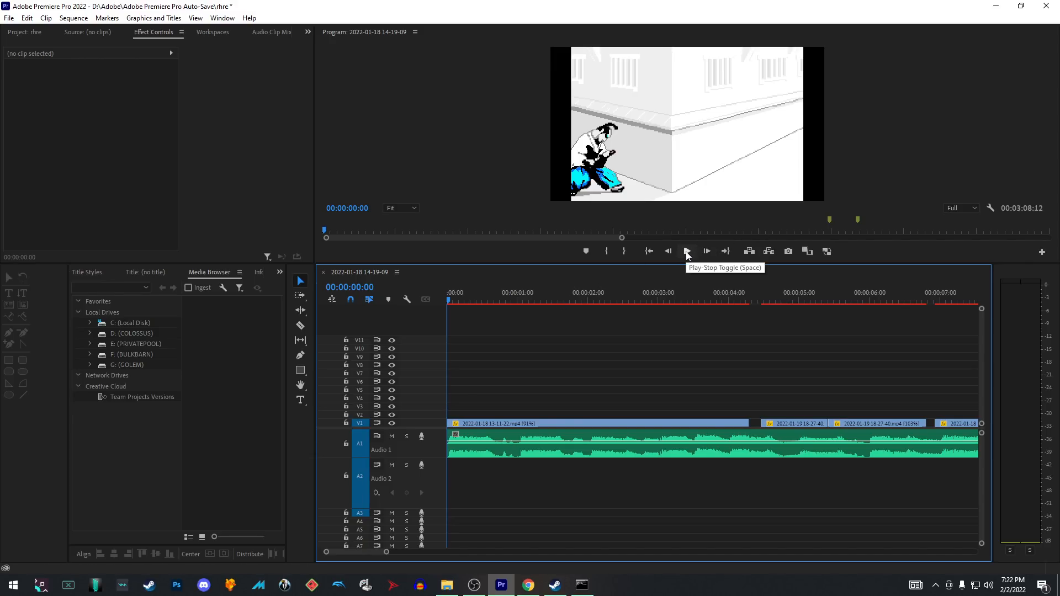
drag(387, 552, 705, 569)
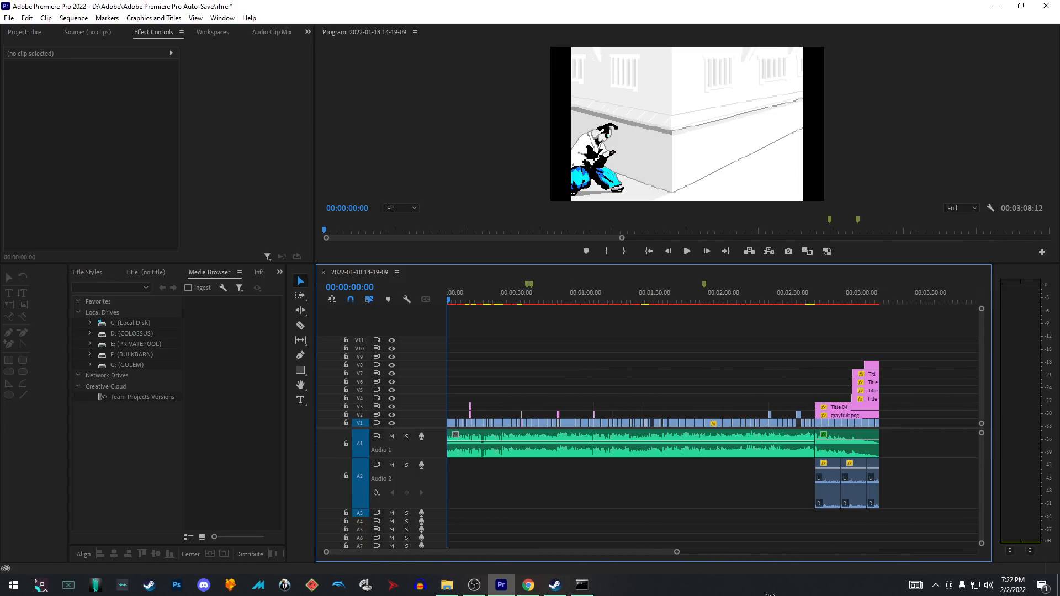
drag(770, 594, 631, 594)
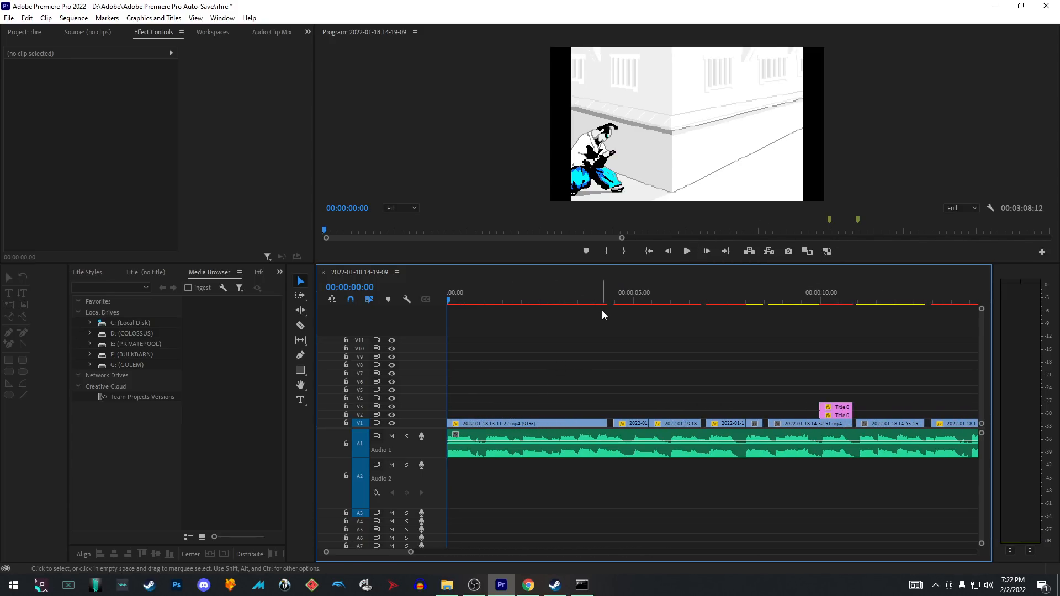
right_click(560, 422)
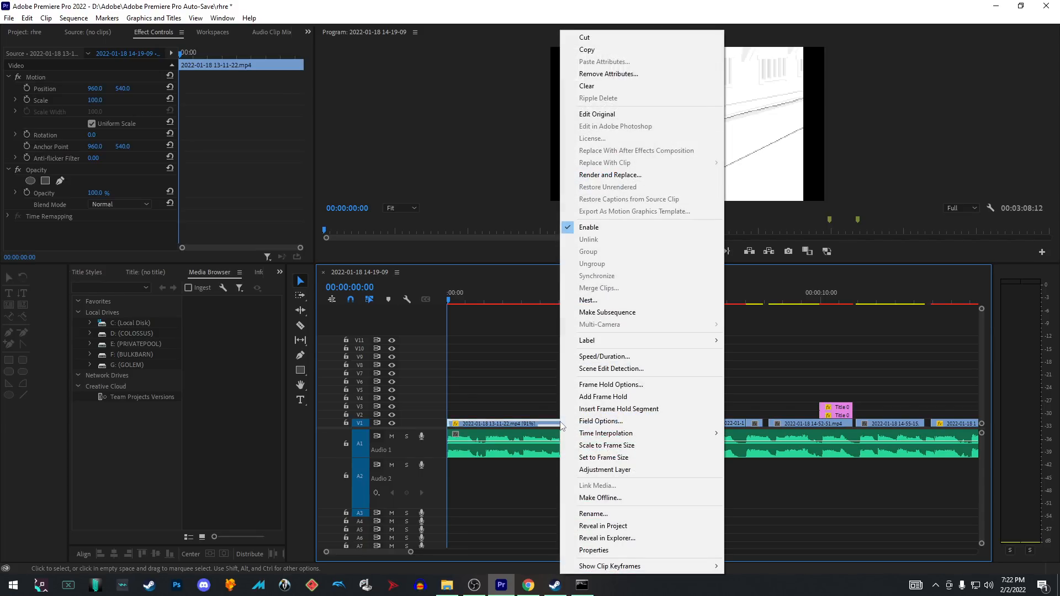
click(603, 357)
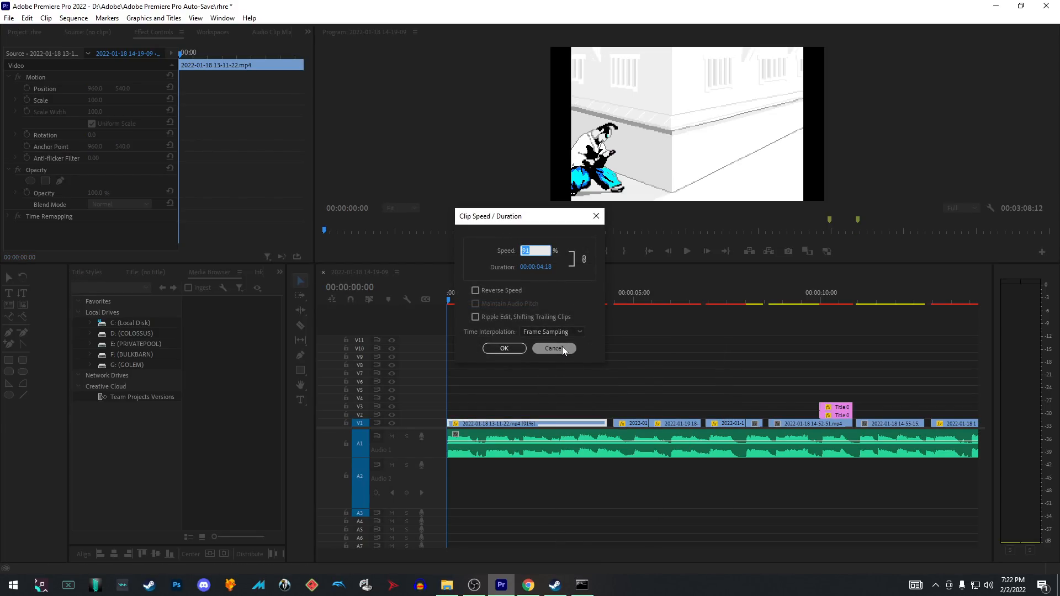
click(559, 347)
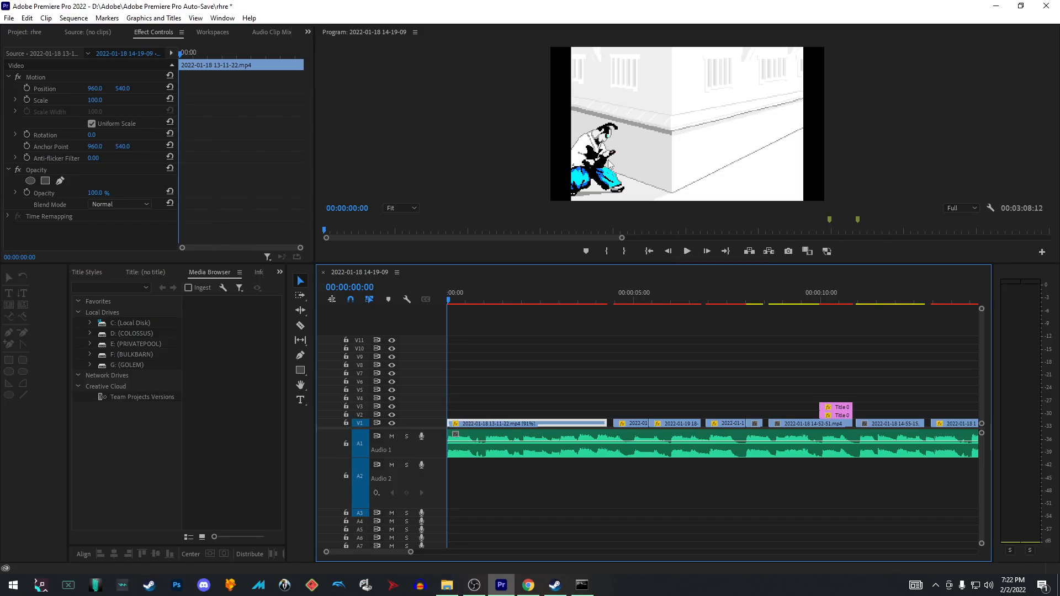
click(689, 253)
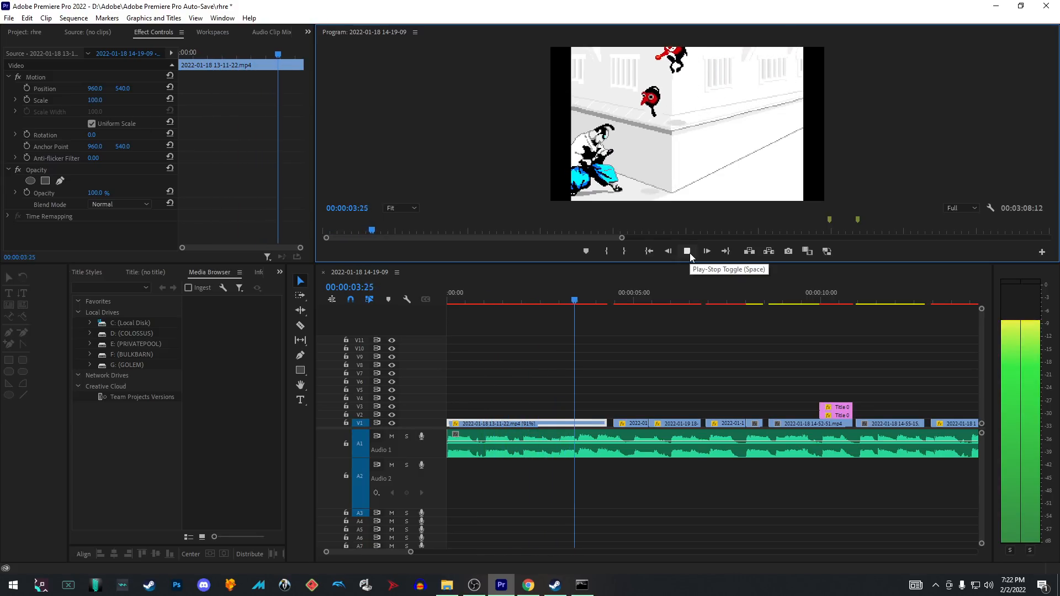
Step: Compare the ninja gameplay in the opening clip with the audio waveform around 00:00:03:31 and 00:00:03:59
click(691, 253)
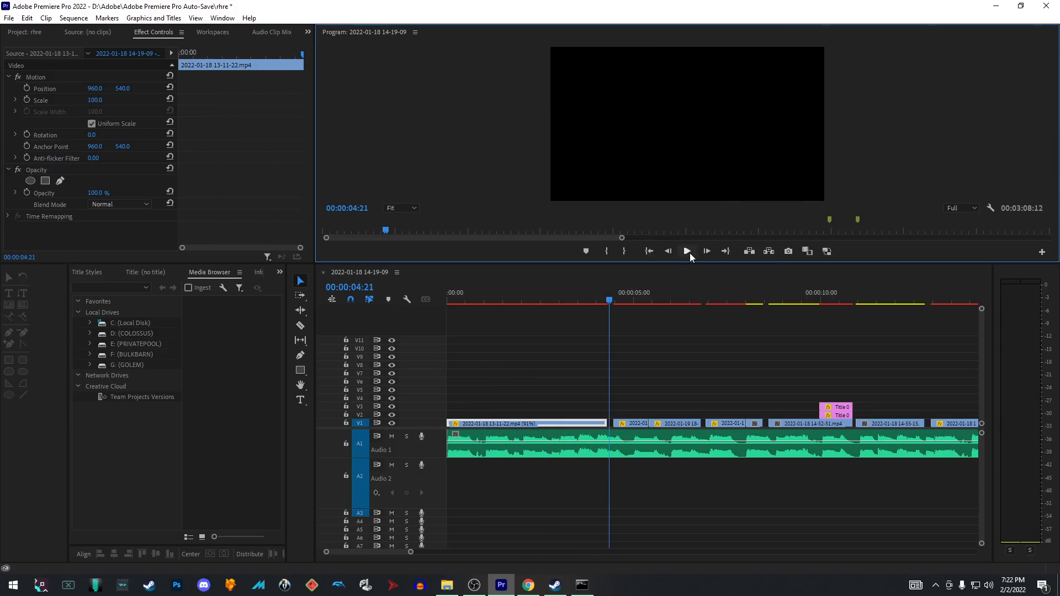
click(578, 296)
scroll(410, 552, up, 10)
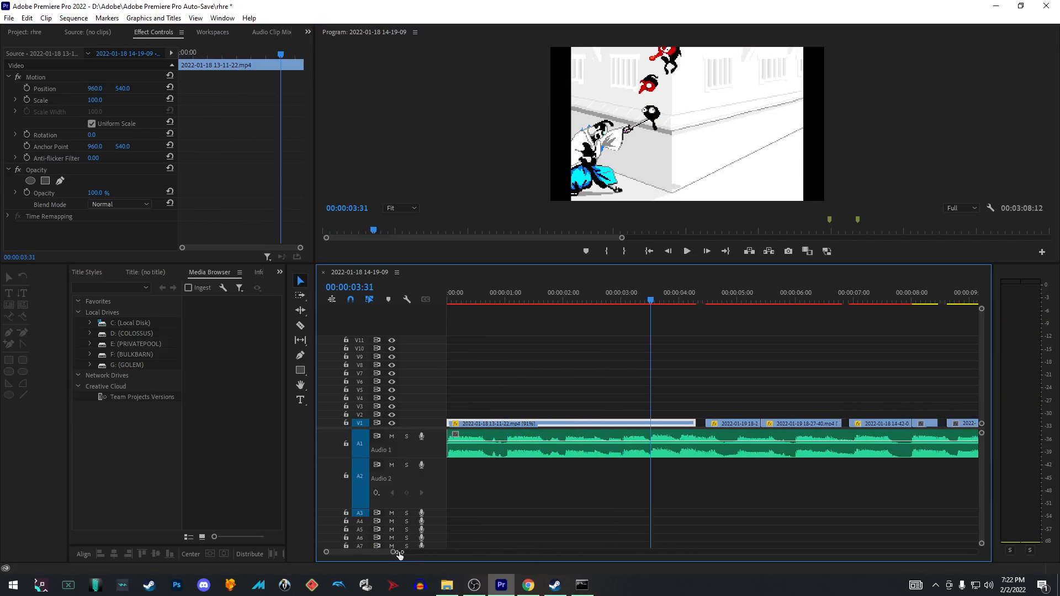
mouse_move(716, 301)
mouse_down()
mouse_move(694, 300)
mouse_move(748, 297)
mouse_move(727, 298)
mouse_up()
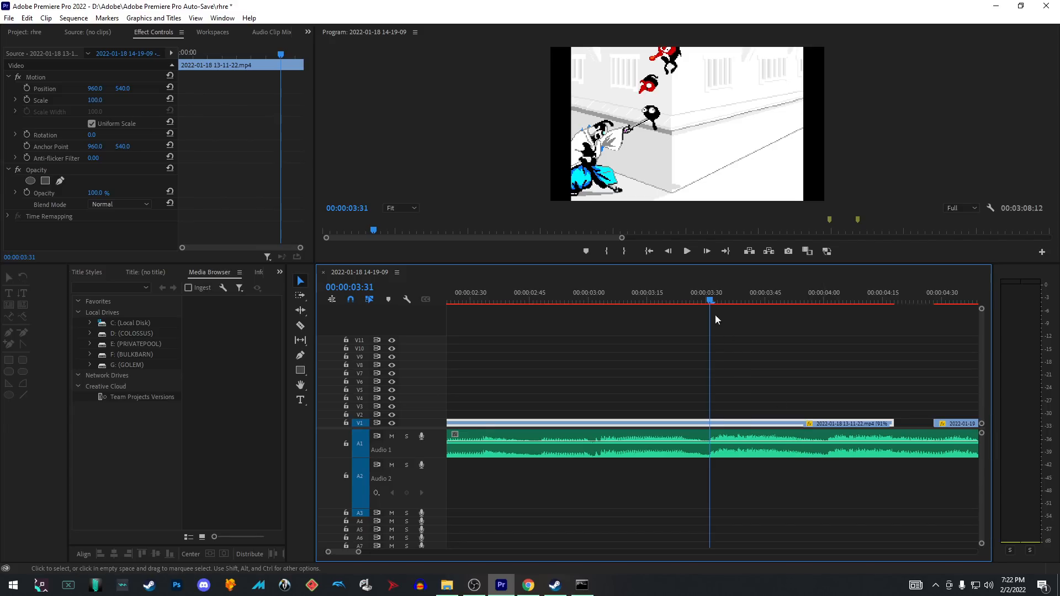
drag(666, 293, 822, 325)
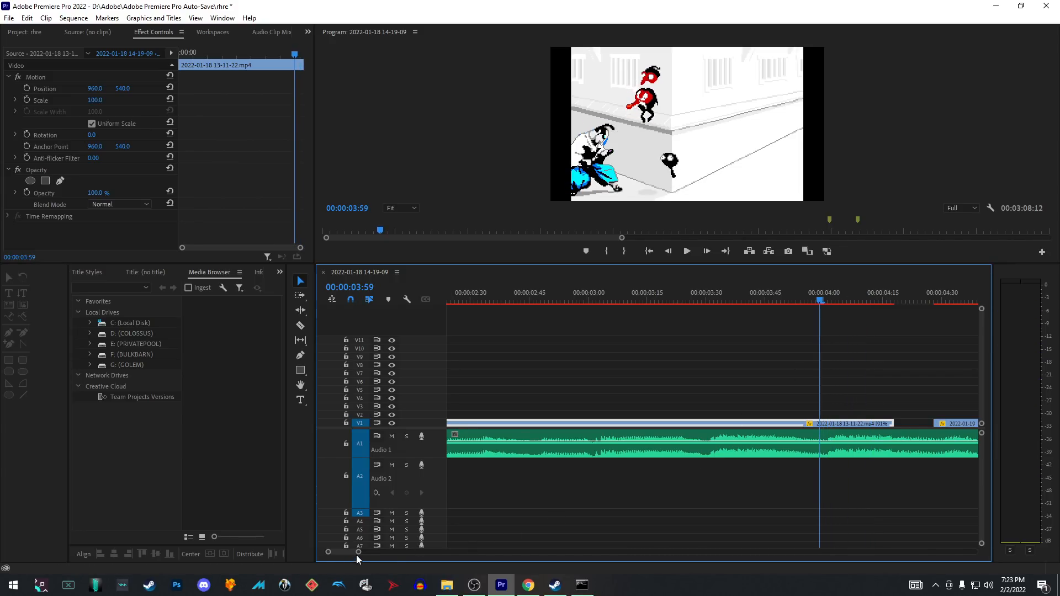
Step: Play the sequence from its start through the opening clip into the karate gameplay, stopping at about 00:00:06:31
drag(356, 554, 413, 555)
key(Home)
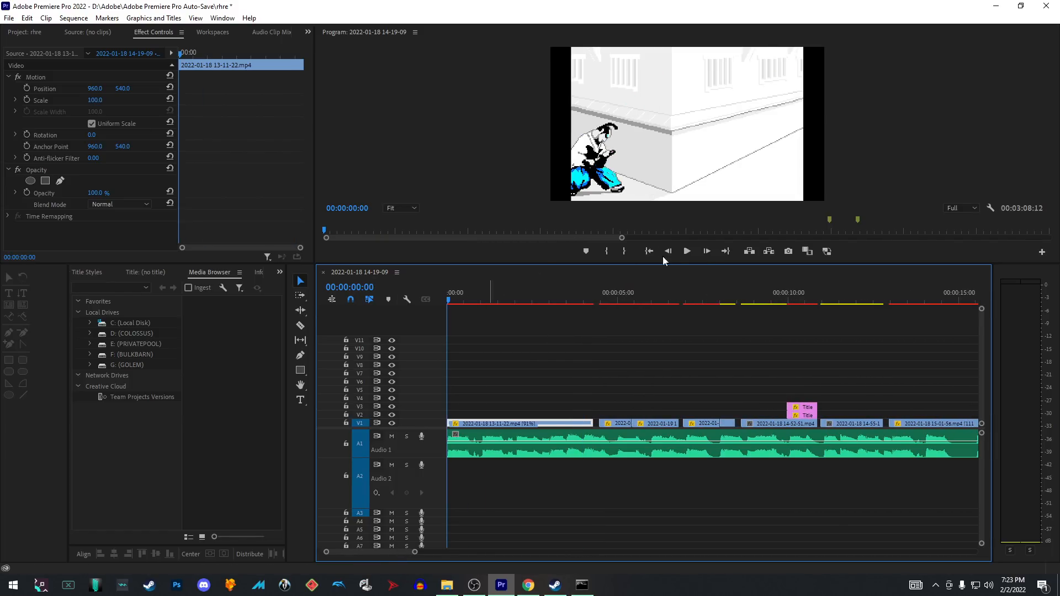
click(694, 253)
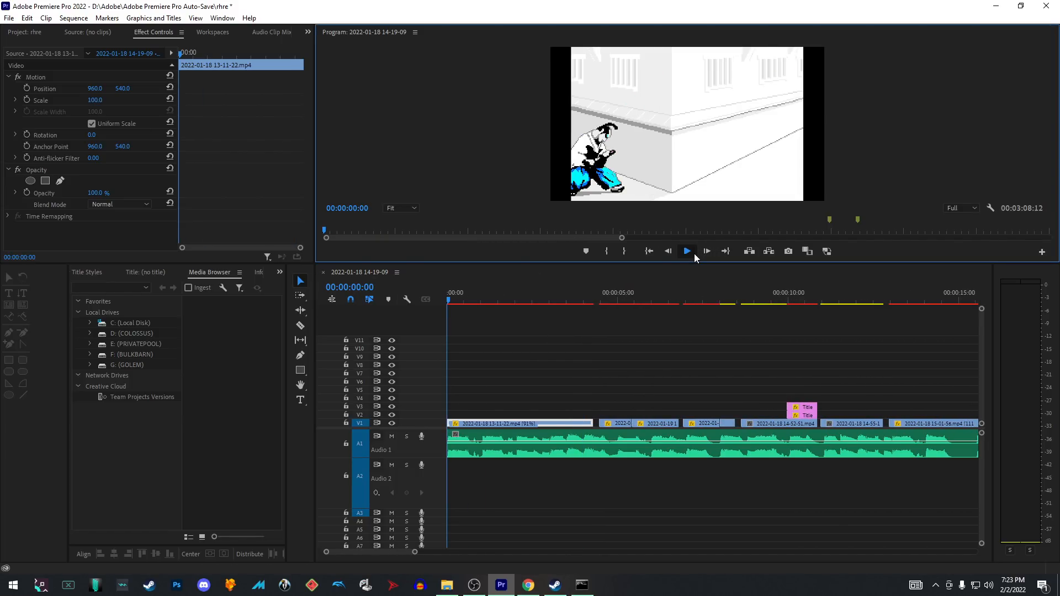
click(694, 253)
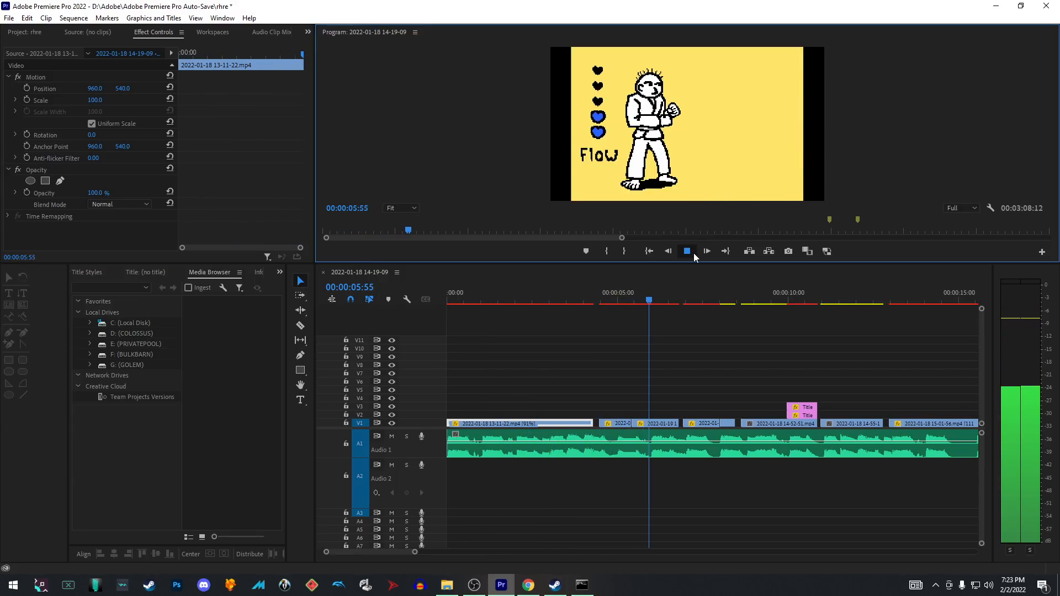
click(694, 253)
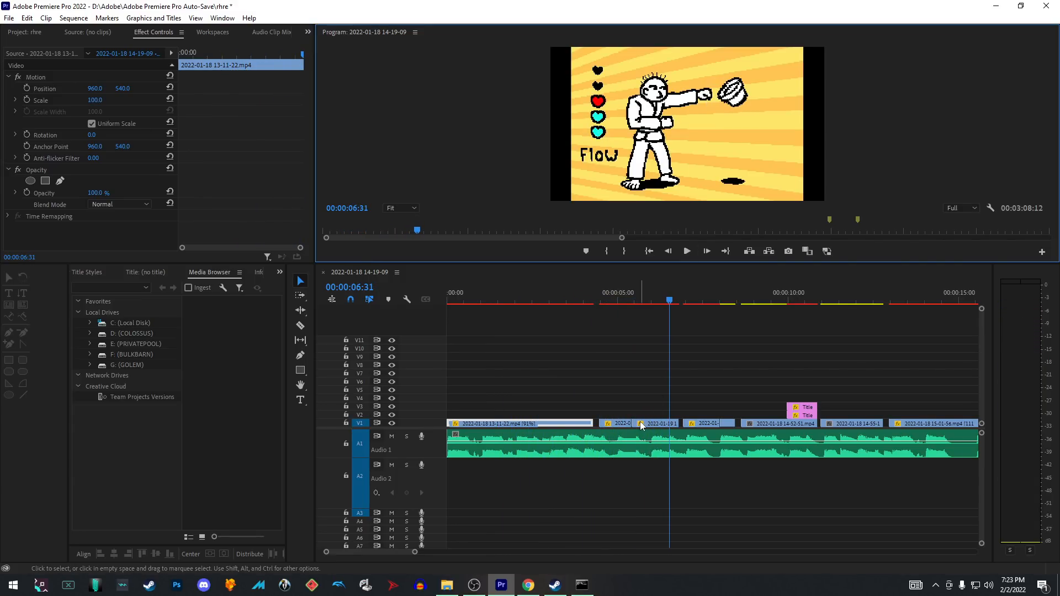
drag(651, 423, 554, 379)
click(628, 297)
click(687, 252)
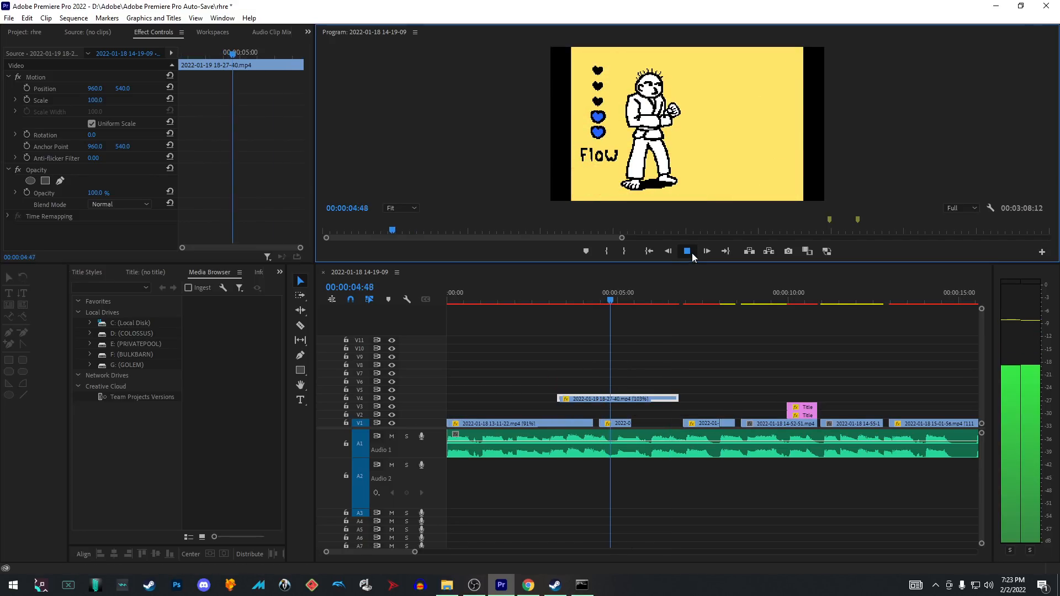
click(691, 253)
drag(559, 399, 650, 423)
Step: Play the sequence from the karate section into the green fork gameplay, stopping at about 00:00:09:52
drag(640, 294, 614, 303)
click(687, 251)
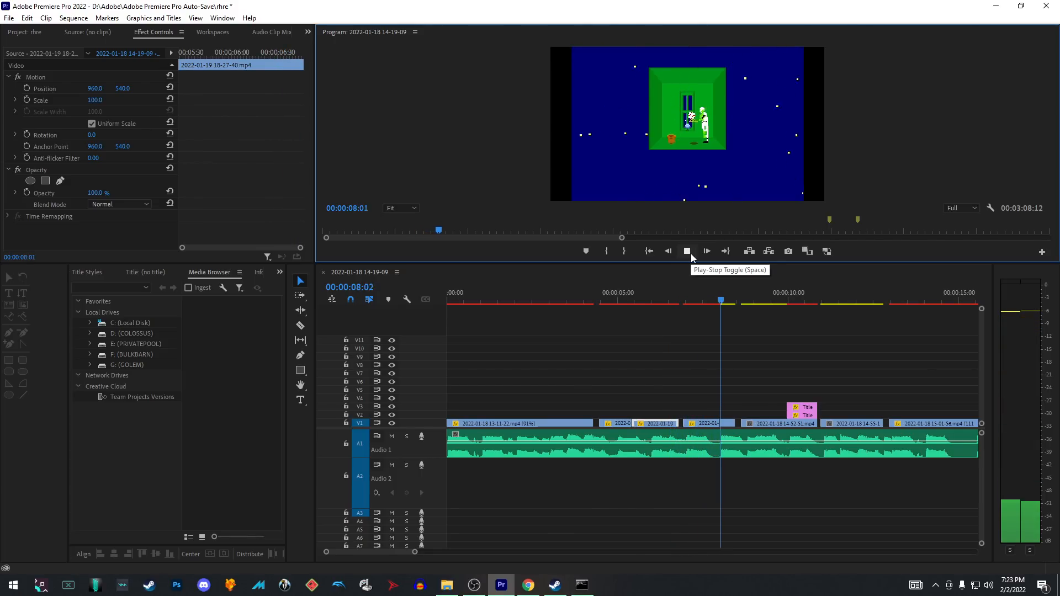
click(691, 253)
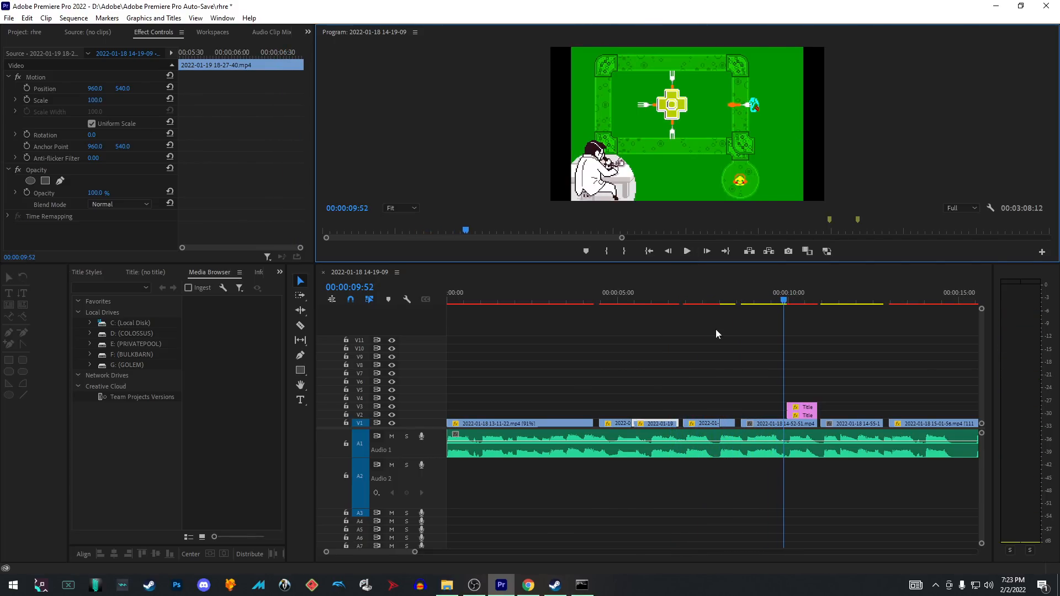
click(301, 326)
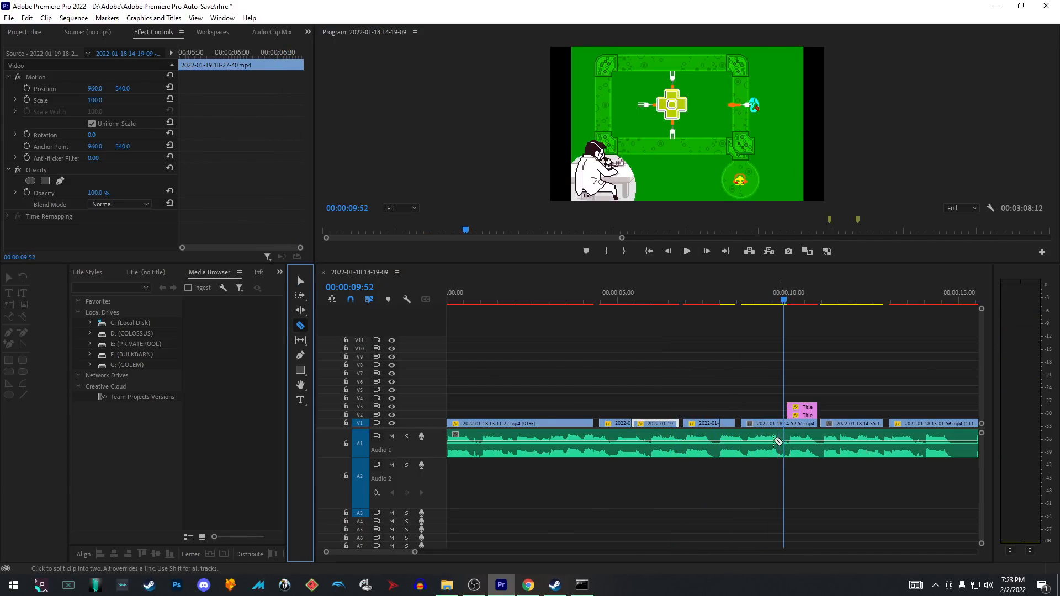
click(703, 423)
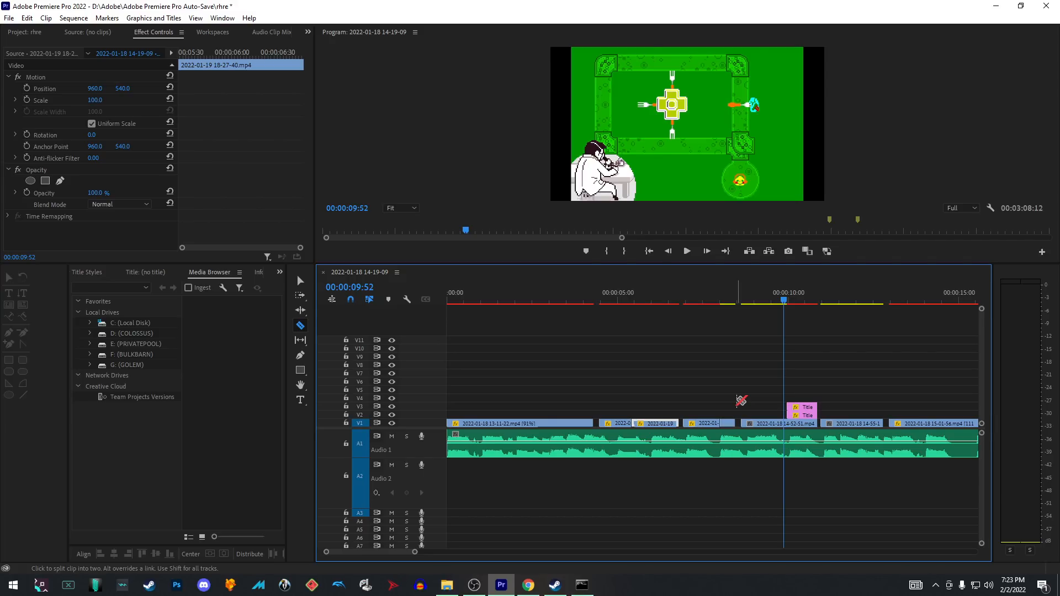
click(718, 301)
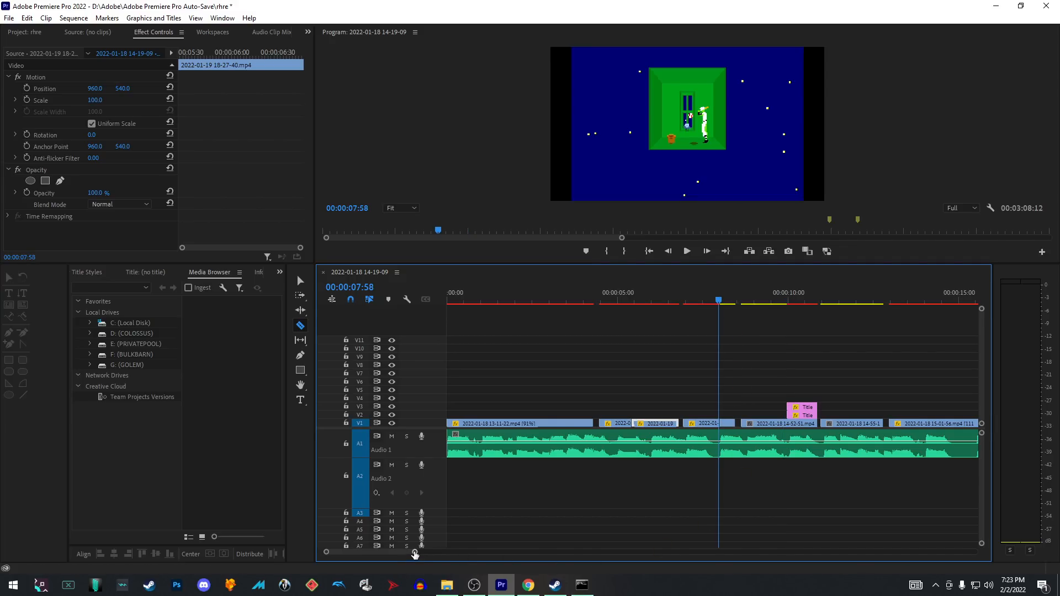
drag(415, 555, 355, 552)
click(728, 300)
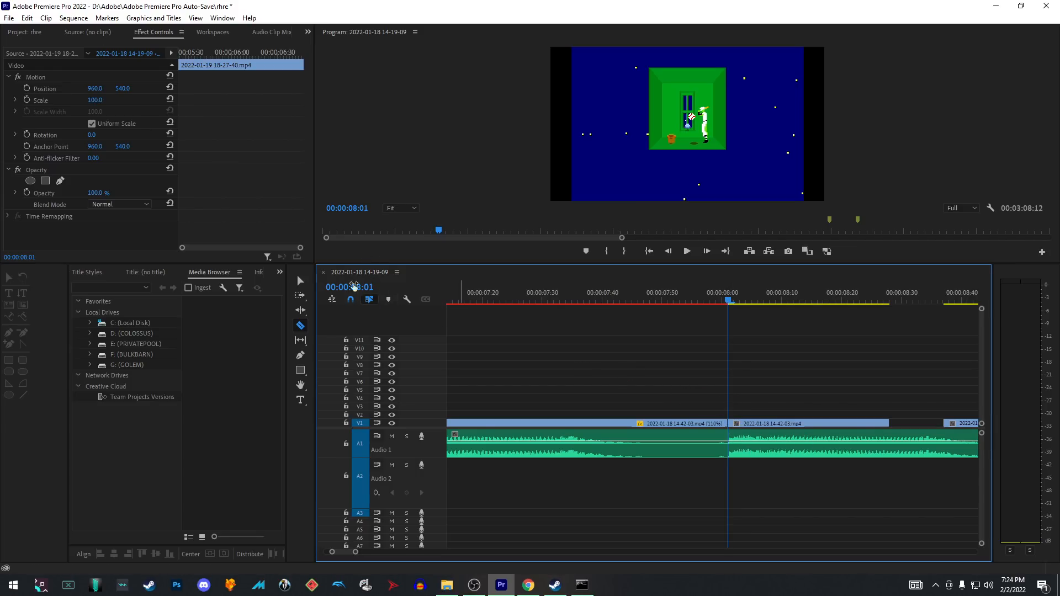
click(300, 281)
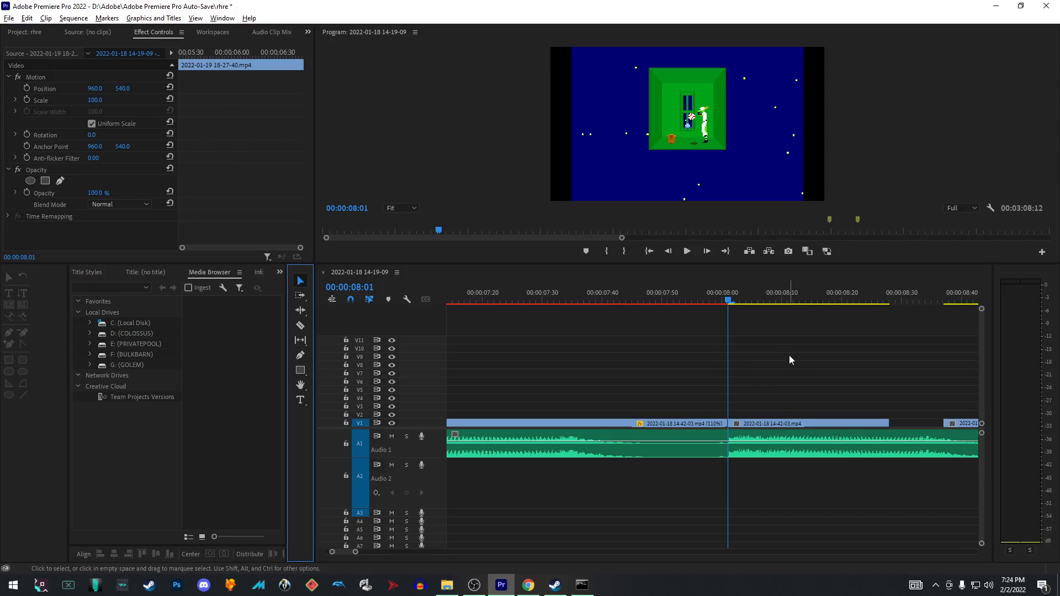
scroll(771, 370, down, 3)
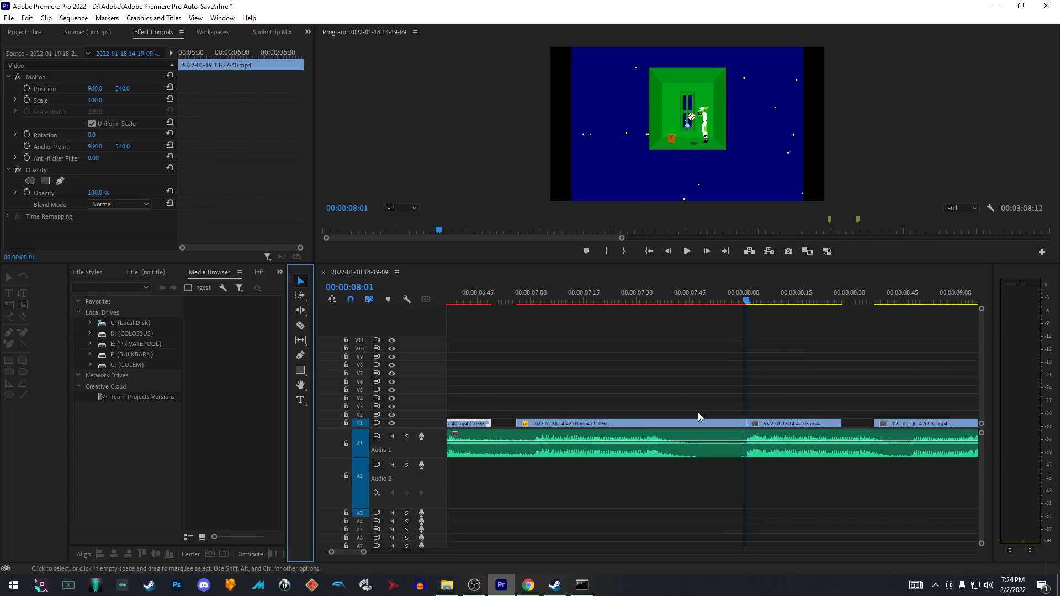
click(802, 426)
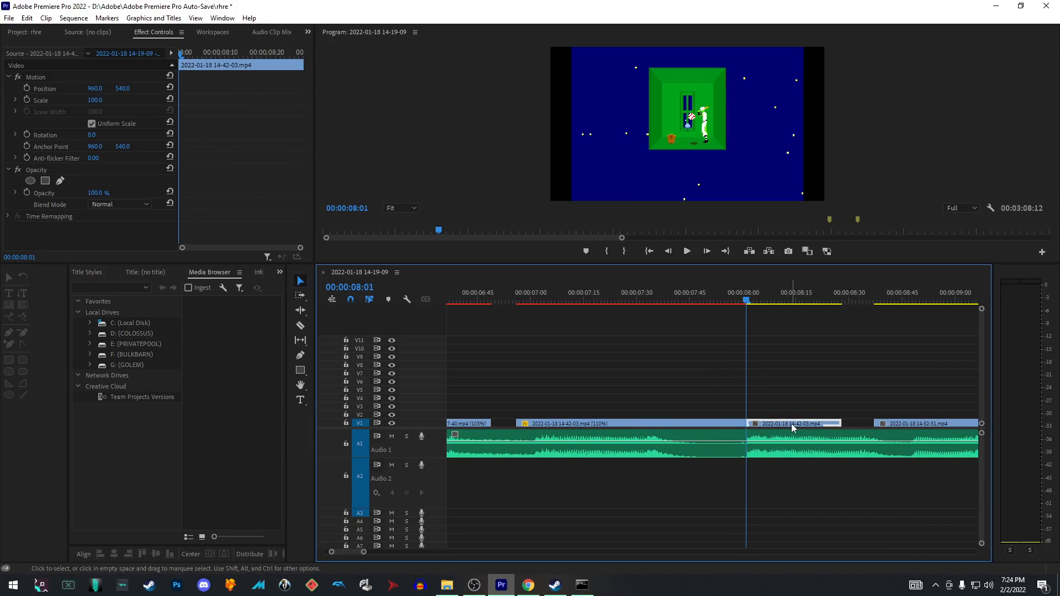
click(652, 425)
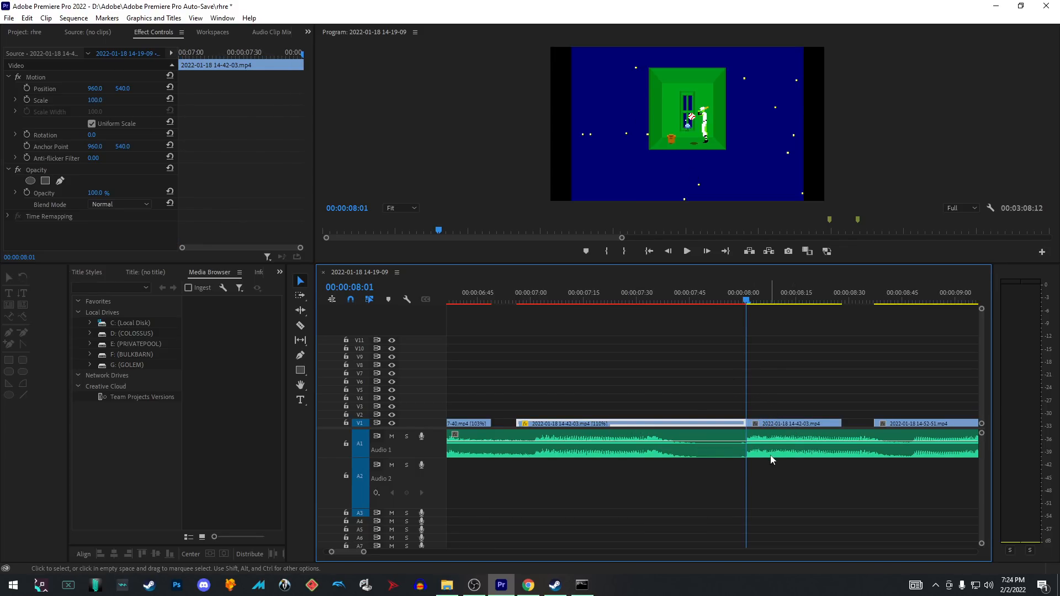
click(784, 424)
scroll(784, 424, down, 2)
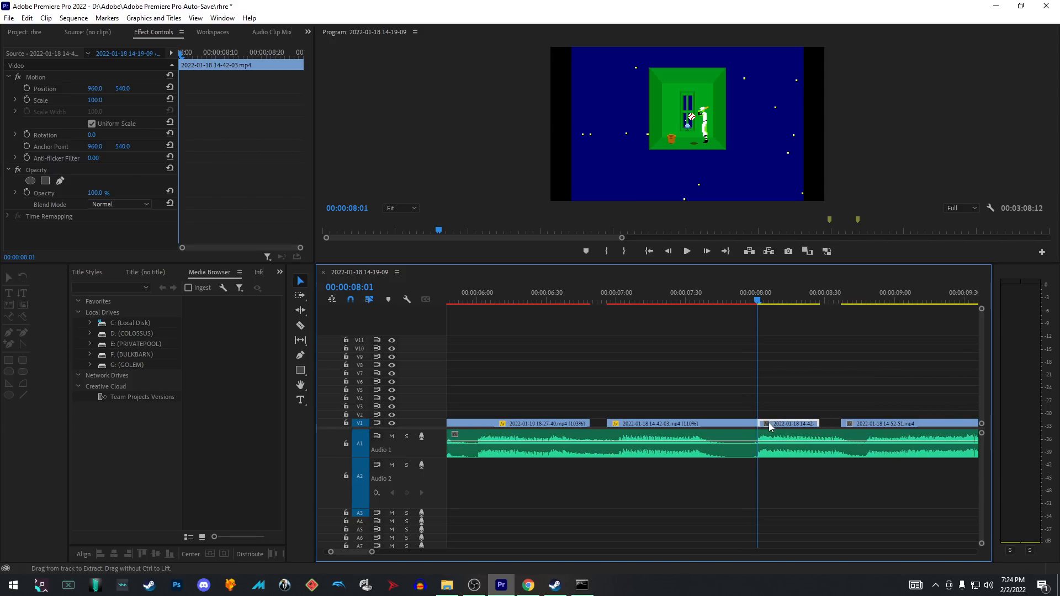
scroll(817, 400, down, 5)
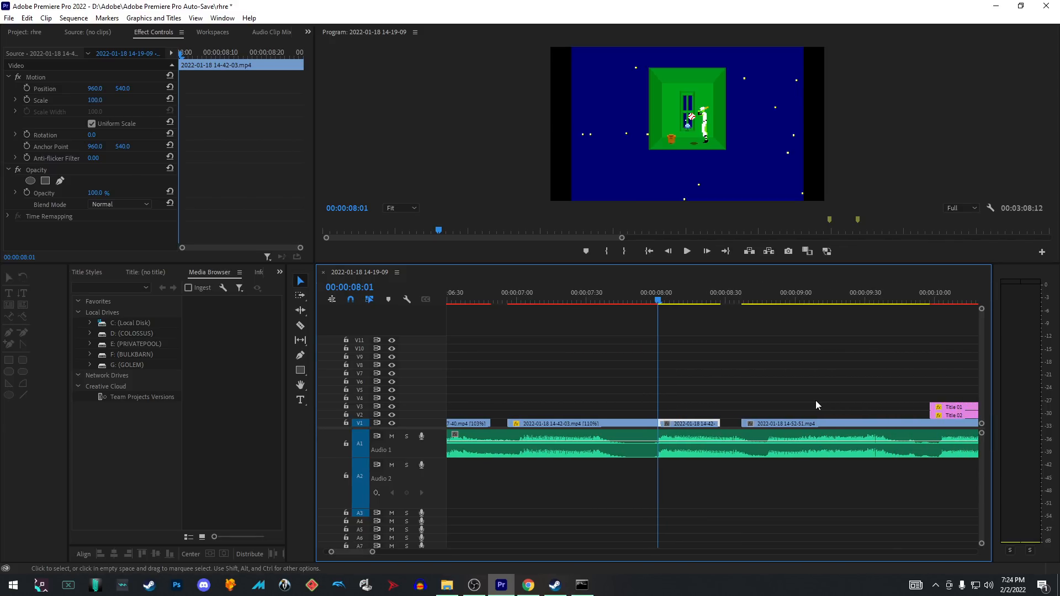
click(686, 255)
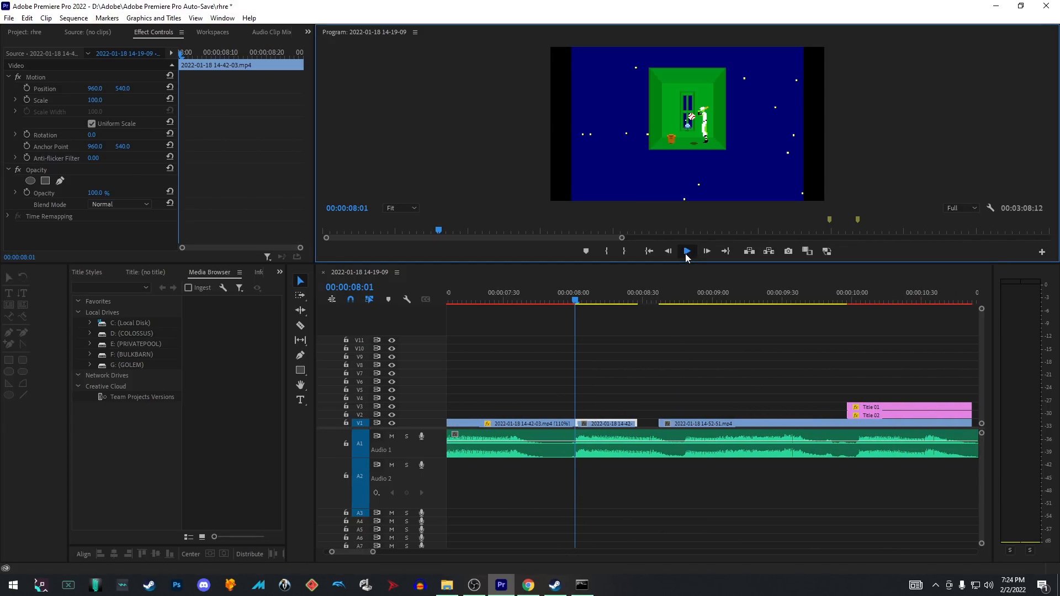
click(894, 293)
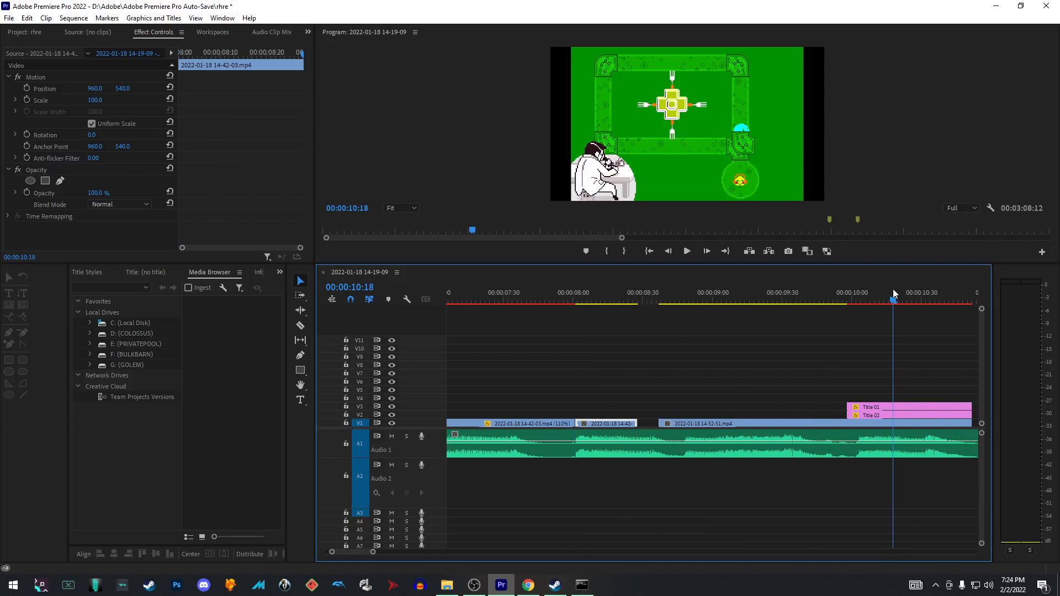
click(652, 296)
click(686, 252)
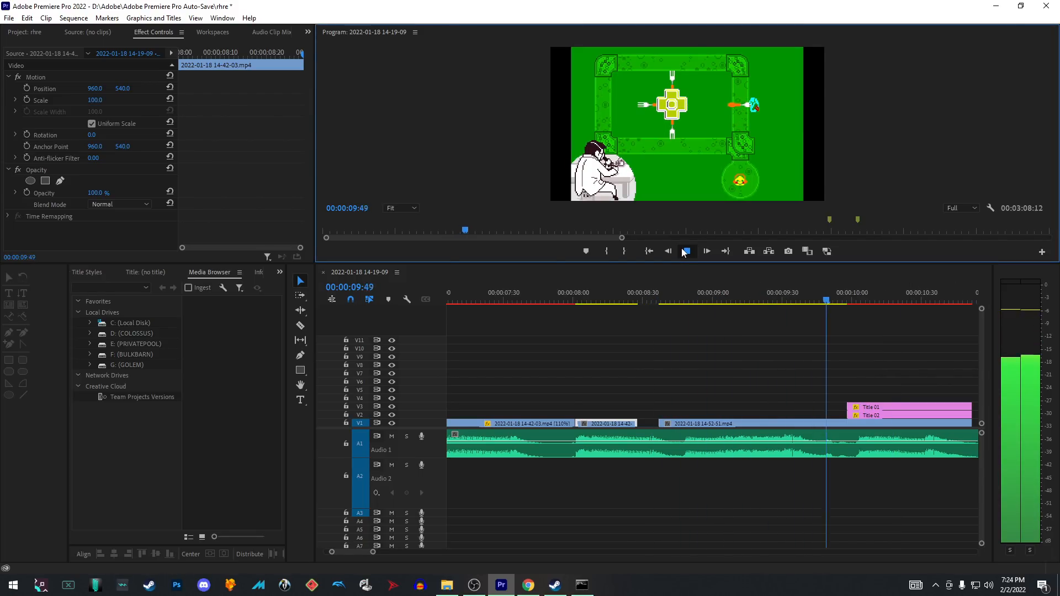
click(684, 251)
Step: Move the Title 01 and Title 02 overlays off the fork gameplay clip to tracks V7 and V6, past the 11-second mark
scroll(632, 411, up, 3)
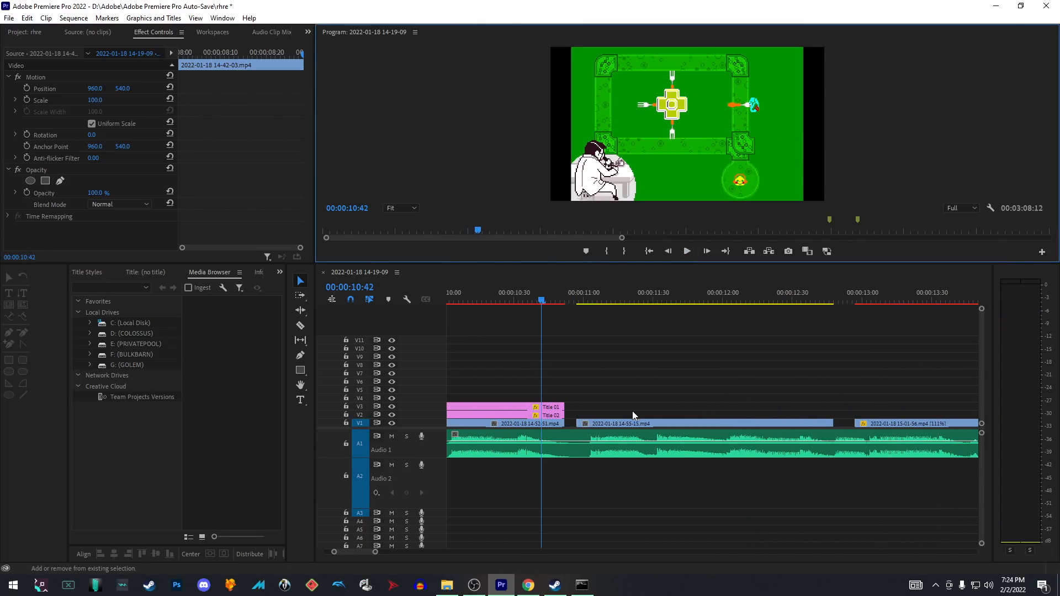
scroll(781, 426, up, 4)
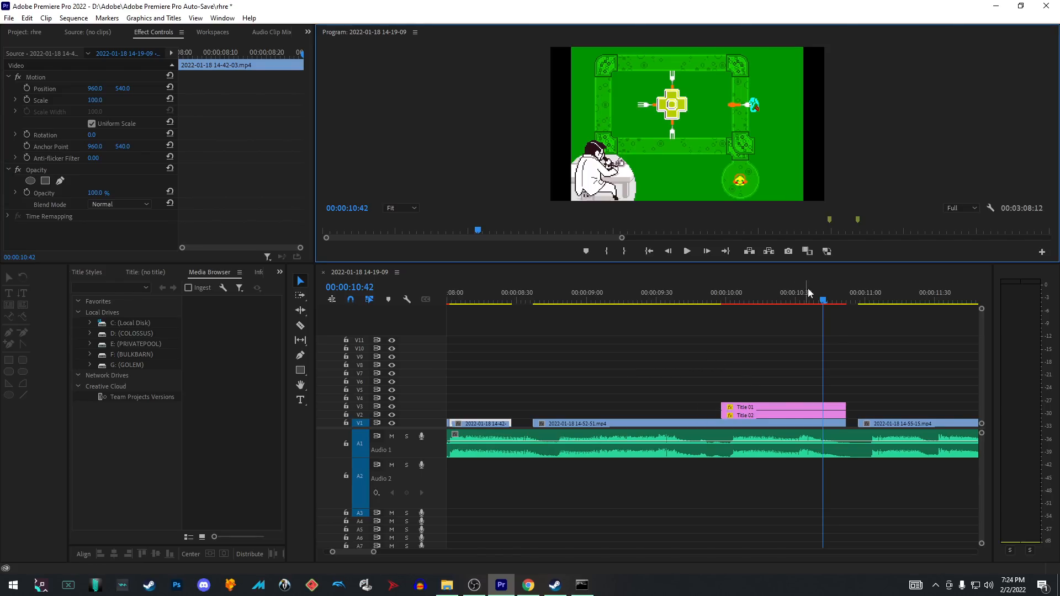
drag(808, 293, 756, 359)
drag(709, 387, 923, 378)
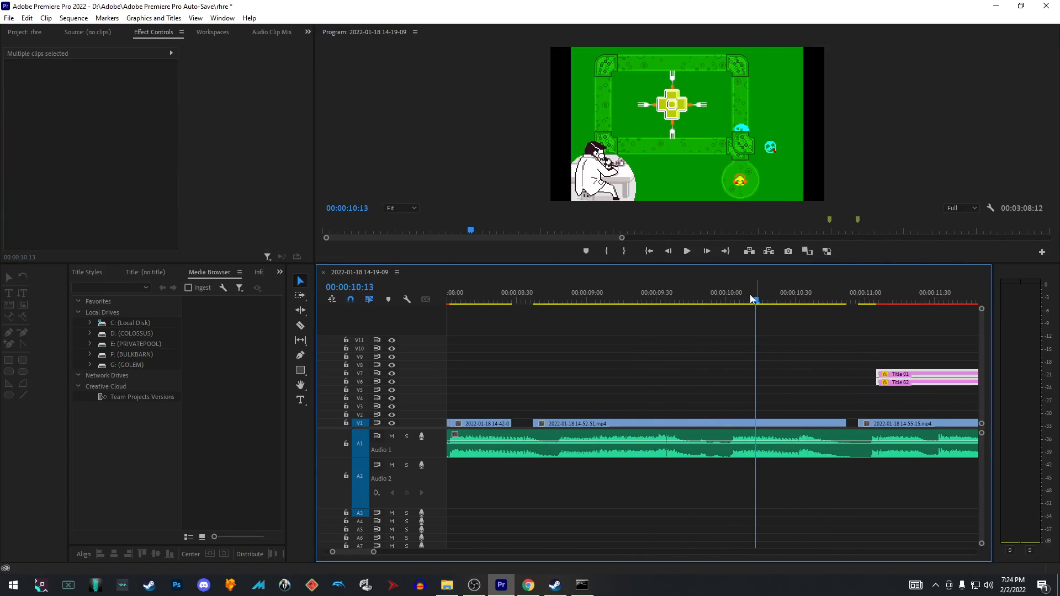
Step: Play the fork gameplay without its titles and return Title 01 and Title 02 to V3 and V2 above the clip's end
drag(752, 298, 516, 360)
click(686, 252)
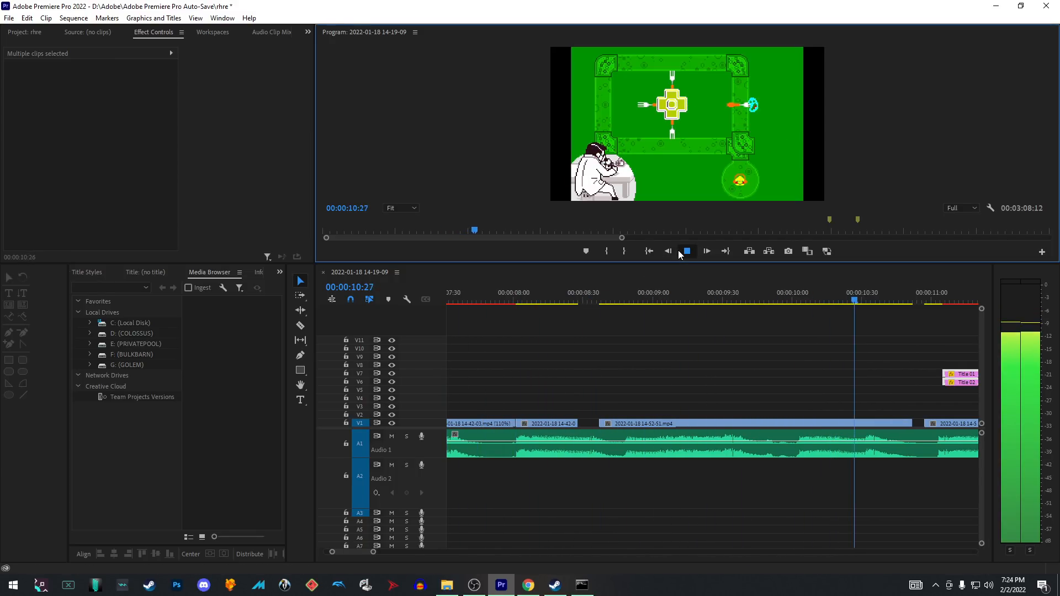
click(680, 252)
drag(961, 383, 803, 413)
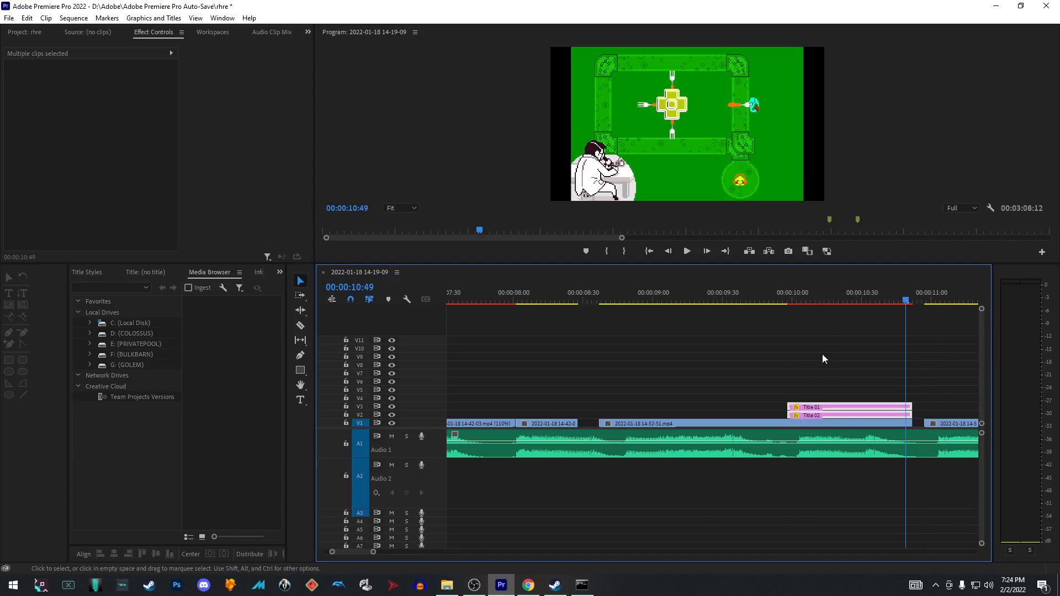
Step: Try shifting Title 01 in the frame to position 1998.0, 582.3 to expose its green cover patch, and undo the move
click(855, 407)
click(39, 77)
drag(890, 125, 774, 162)
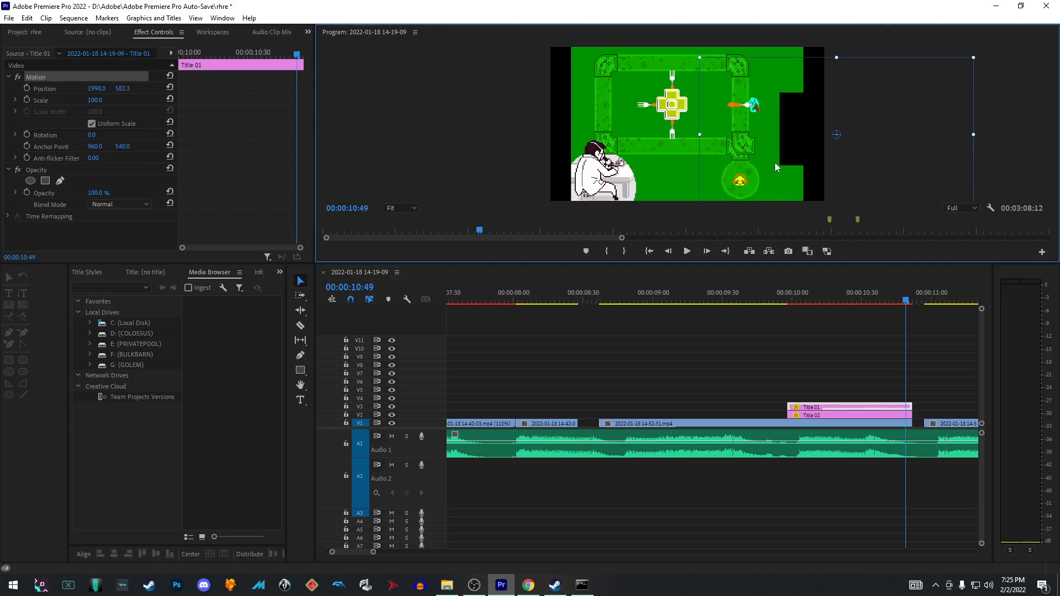
key(ctrl+z)
Step: Try shifting Title 02 in the frame to position 1613.3, 251.1, and restore it to 1578.7, 719.5
click(866, 416)
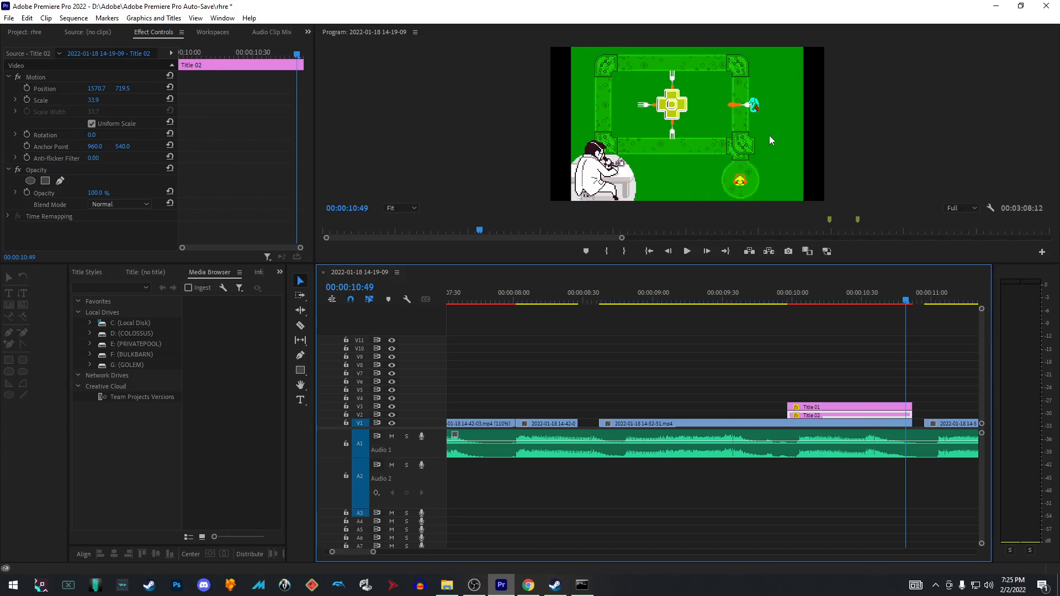
click(37, 77)
drag(767, 160, 800, 95)
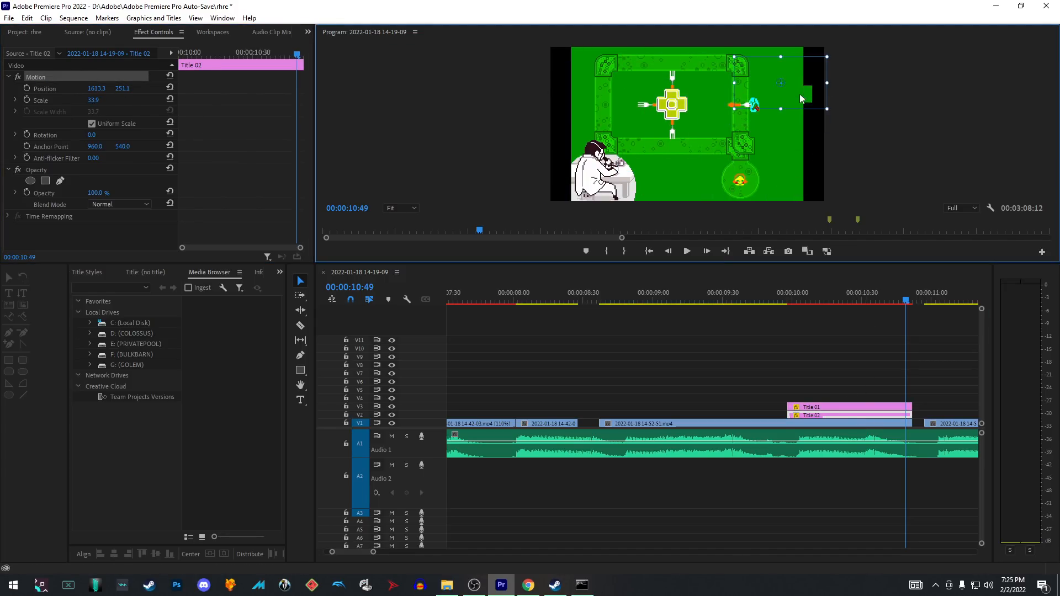
drag(678, 155, 797, 147)
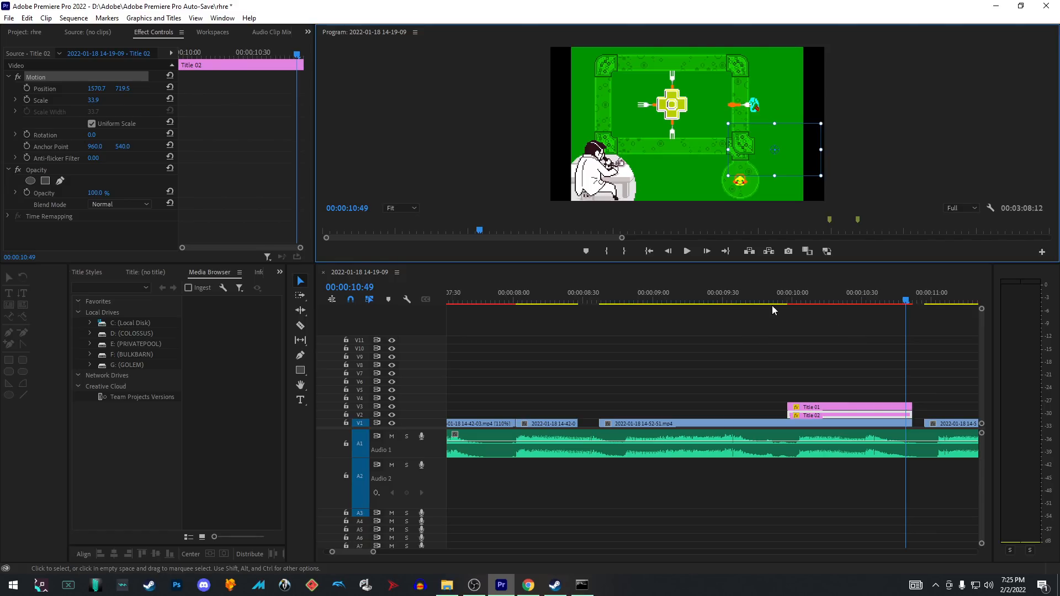
Step: Move the playhead back to 00:00:08:28 and play the sequence through the fork gameplay into the following clips
drag(772, 306, 580, 303)
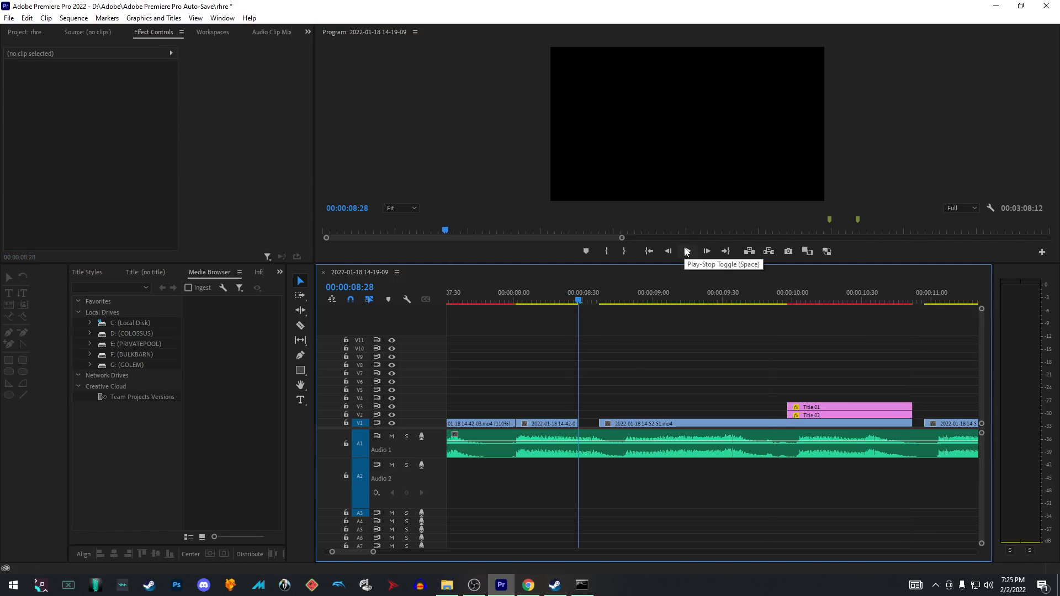
click(687, 252)
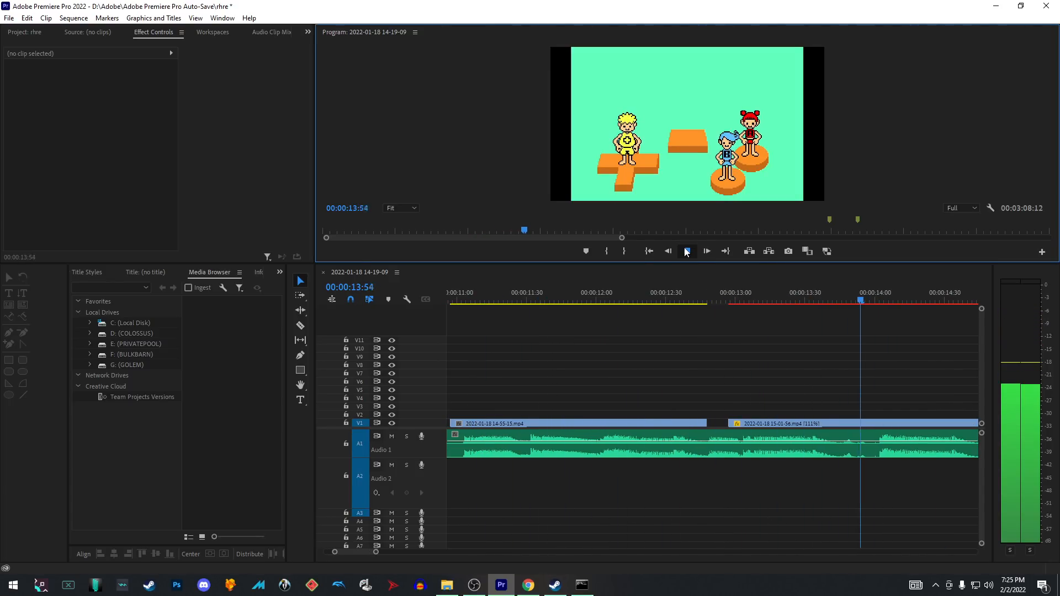
Step: Select the 15-01-56 clip running at 111% and replay the sequence from 00:00:12:52 into the following clips
click(687, 252)
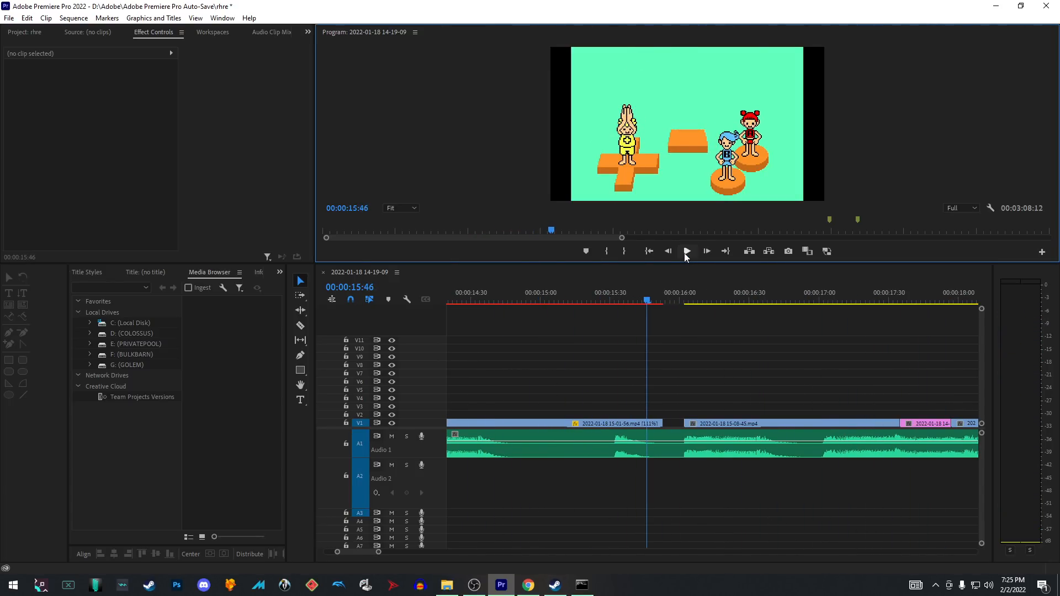
key(minus)
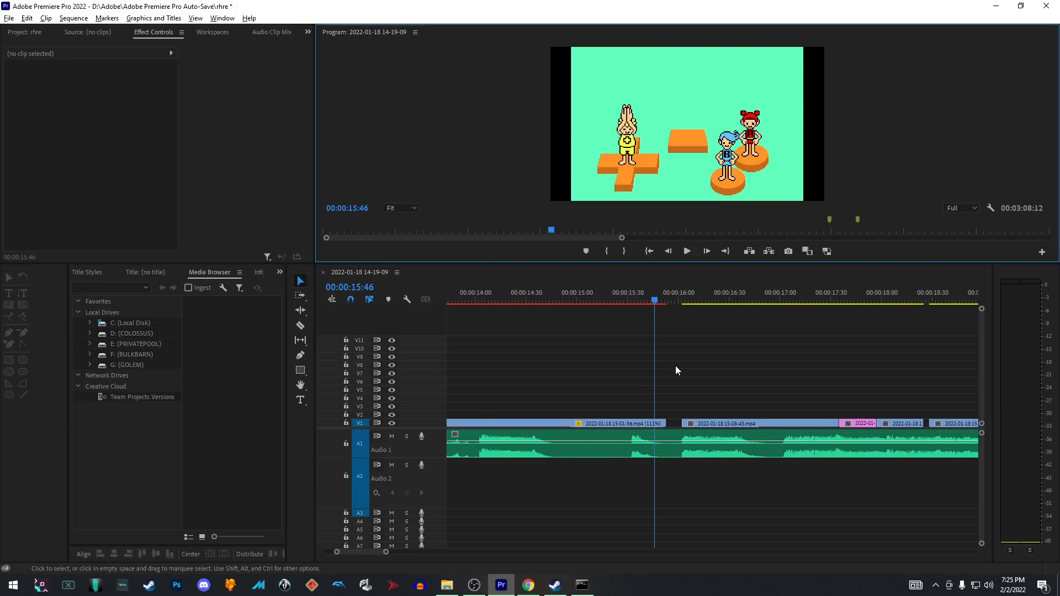
click(588, 425)
scroll(588, 425, down, 2)
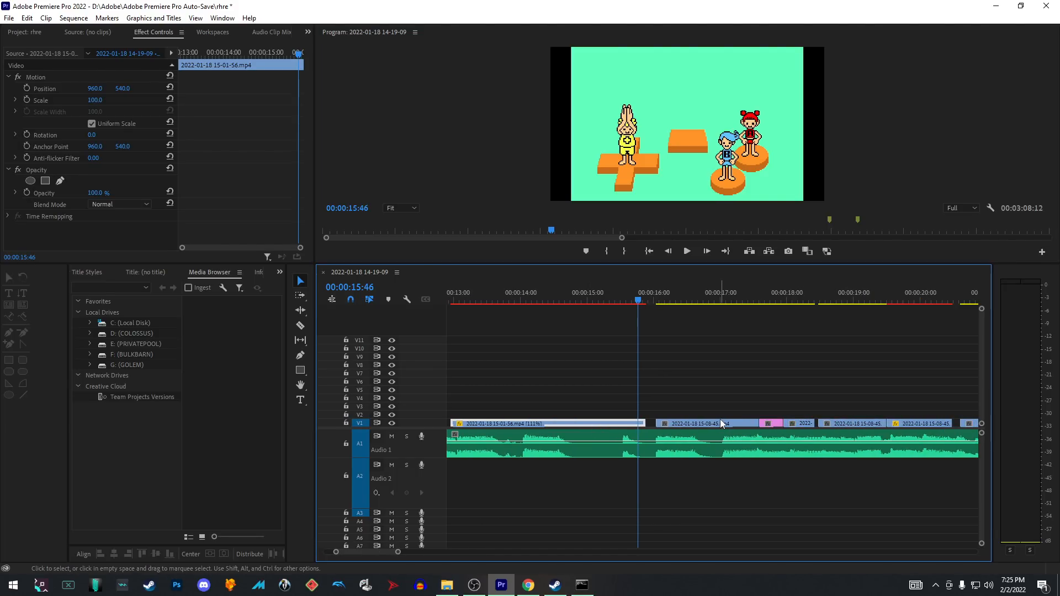
scroll(720, 419, up, 4)
click(561, 298)
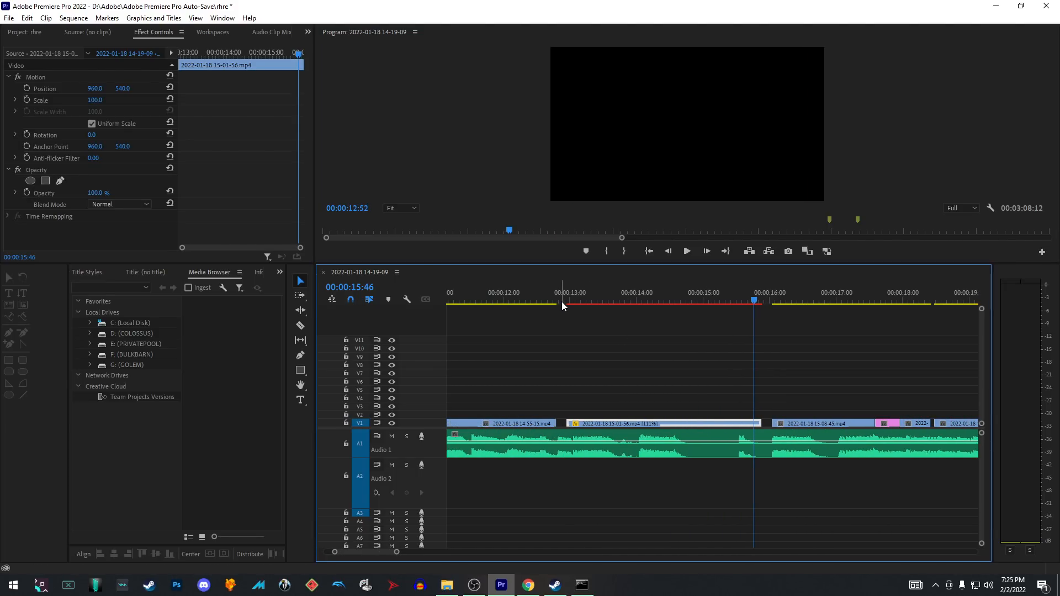
click(688, 251)
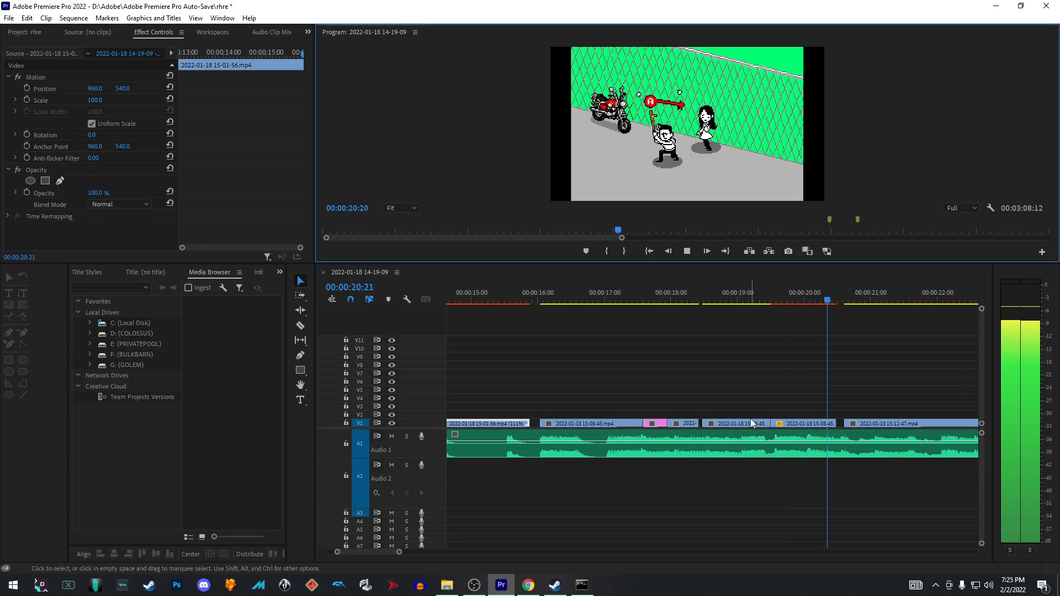
Step: Select the still frame after the first 15-08-45 clip and scrub the surrounding cuts from 00:00:17:31 to 00:00:18:49
click(582, 300)
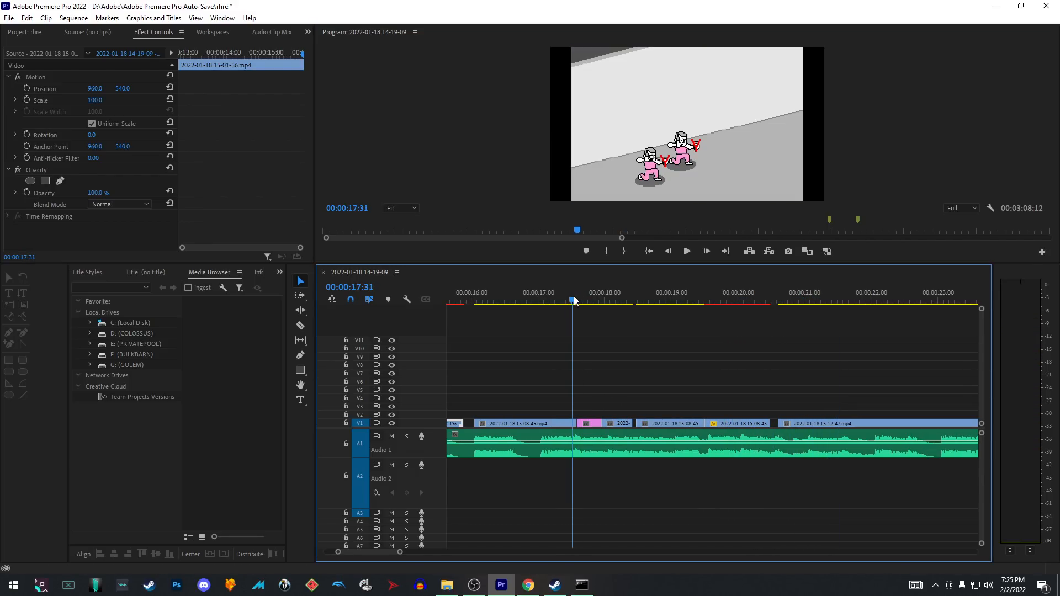
drag(585, 301, 634, 281)
click(589, 425)
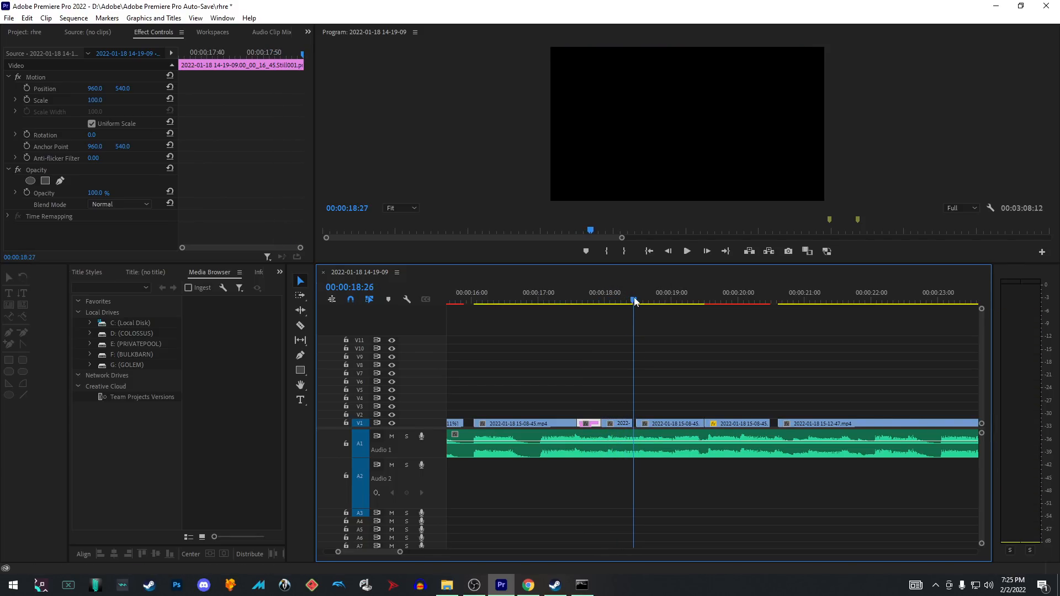
drag(634, 301, 659, 311)
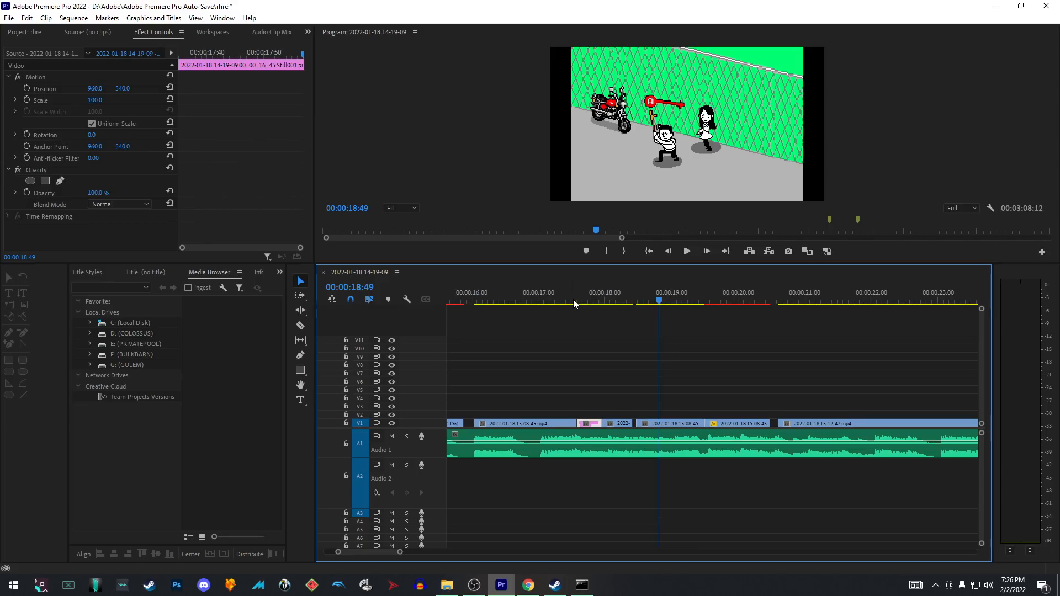
drag(573, 304, 465, 300)
click(691, 252)
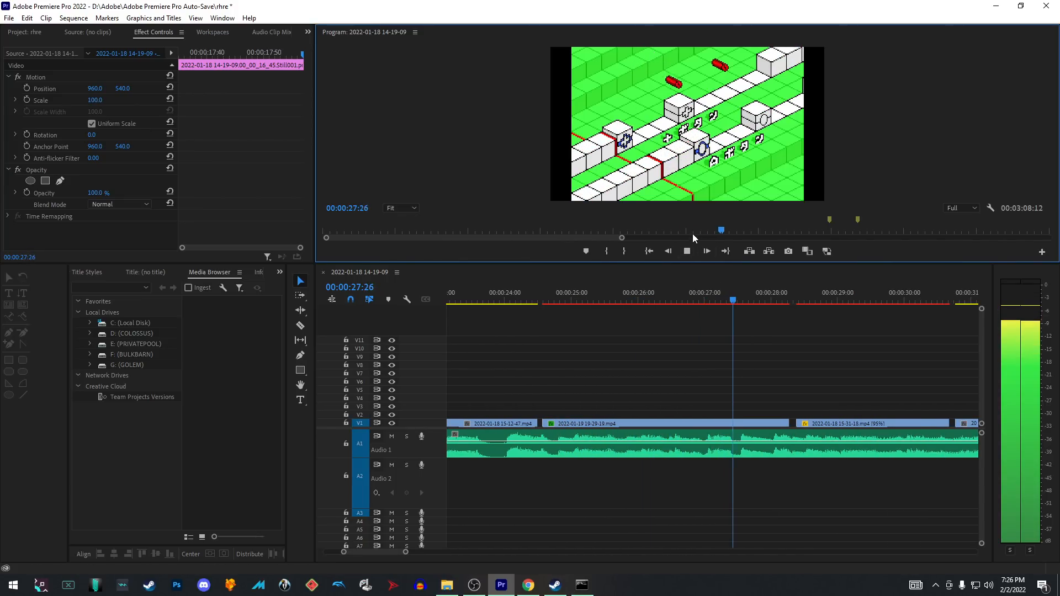
click(688, 251)
click(575, 300)
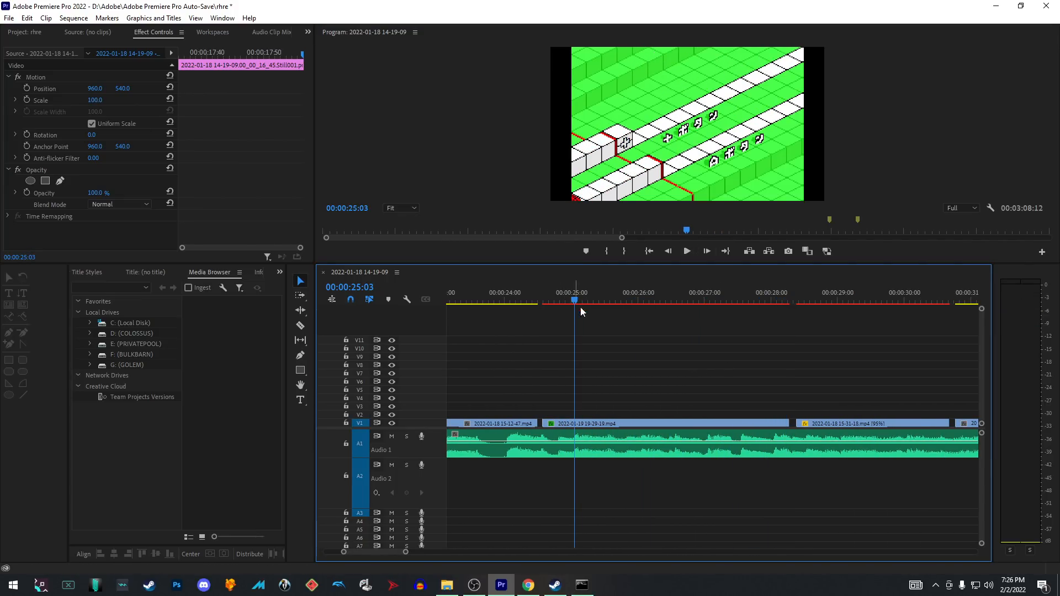
click(638, 424)
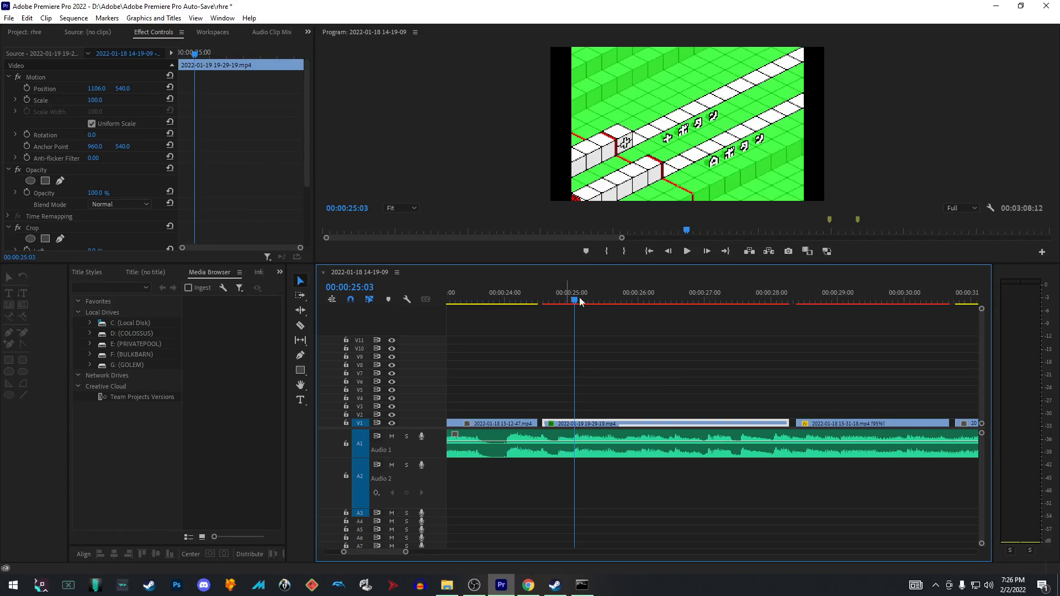
click(495, 300)
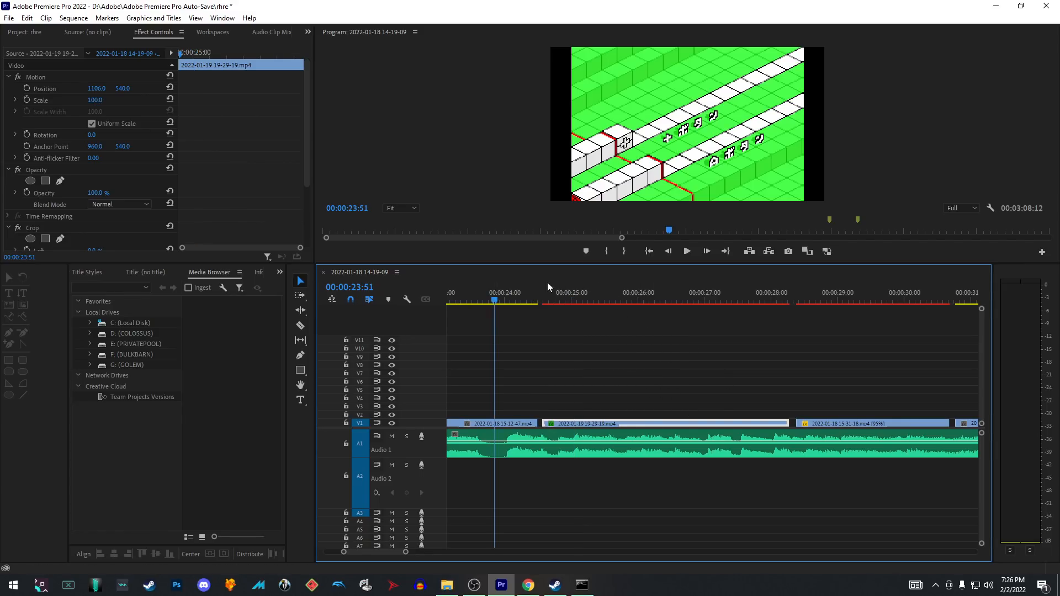
click(688, 251)
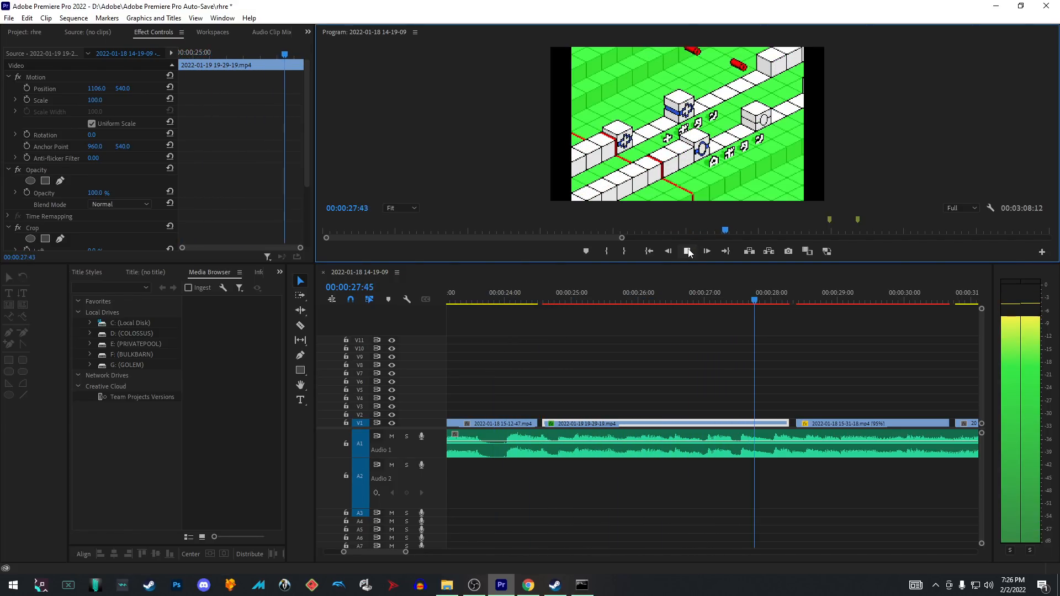
click(688, 251)
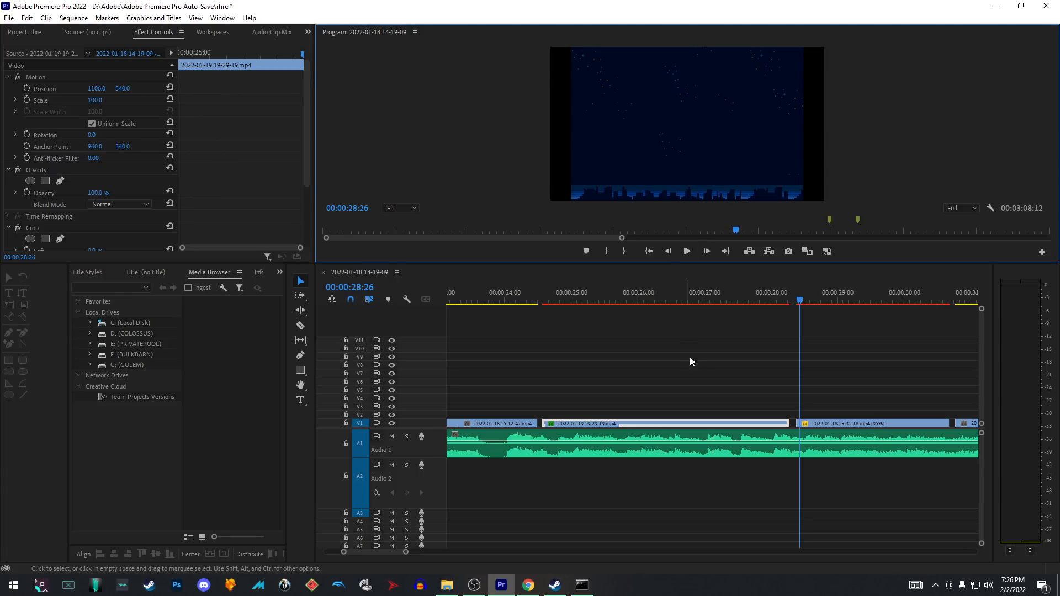
Step: Deselect the clip and play from 00:00:28:26 through the 15-31-18 and 15-34-24 clips into the 15-37-53 clip
scroll(673, 393, down, 2)
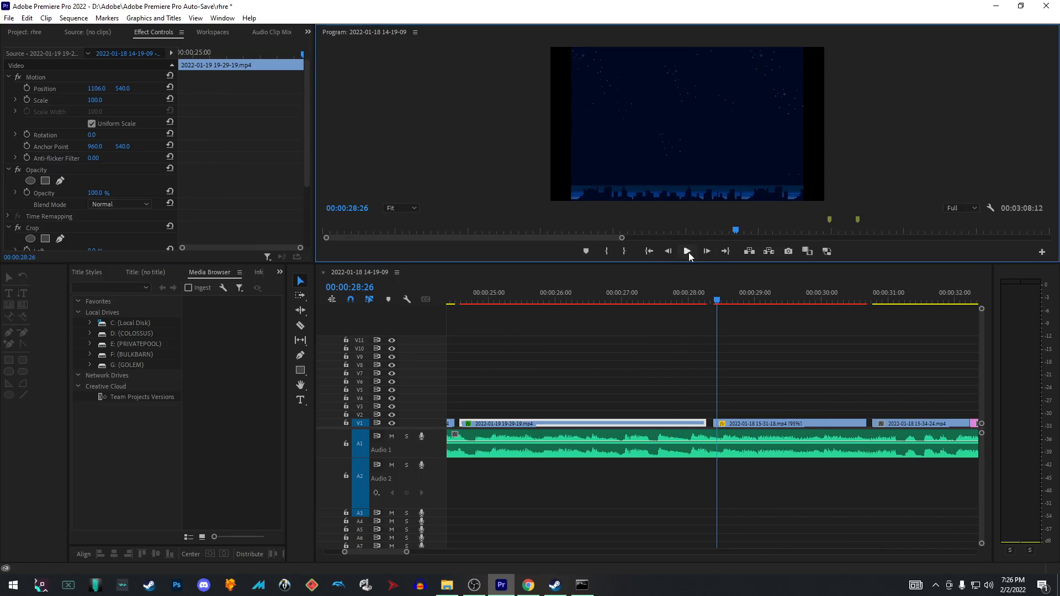
click(689, 255)
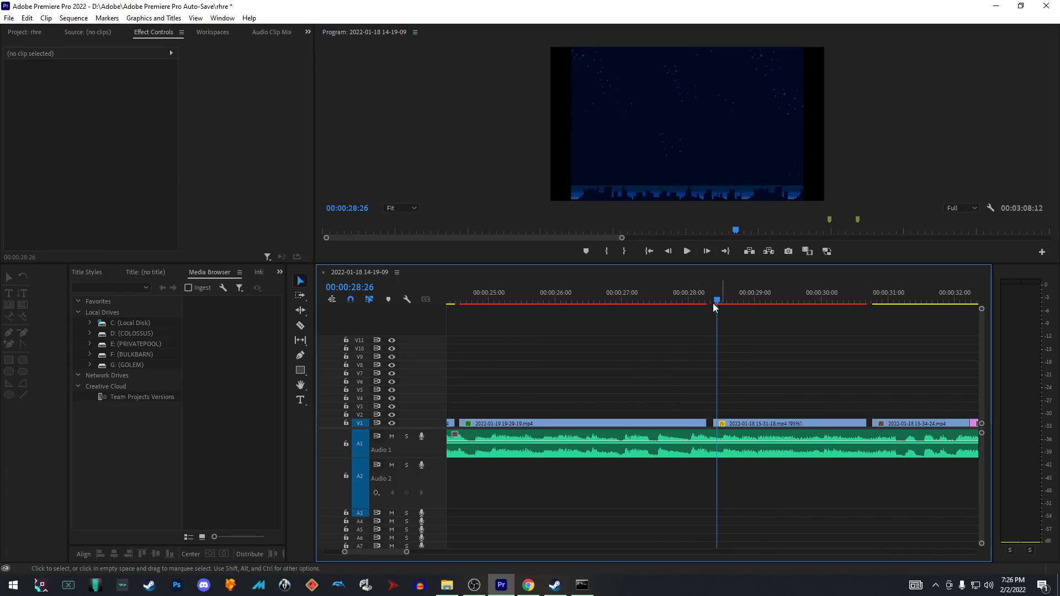
click(690, 253)
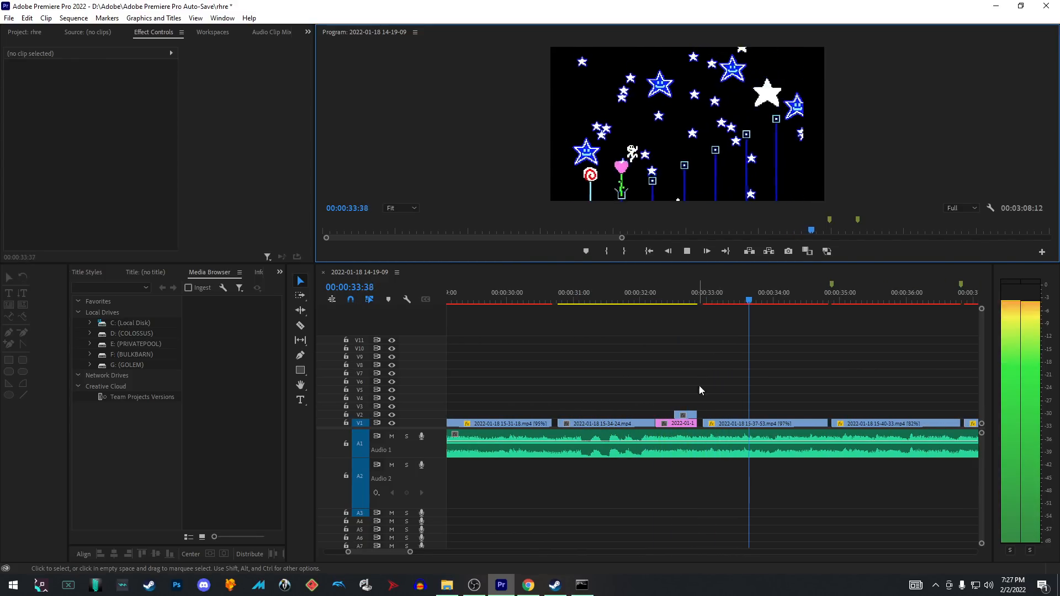
click(694, 254)
Step: Select the still frame at 00:00:32:19 and scrub the start of the 15-37-53 clip up to 00:00:33:20
mouse_move(592, 301)
mouse_down()
mouse_move(557, 294)
mouse_move(609, 282)
mouse_move(597, 284)
mouse_up()
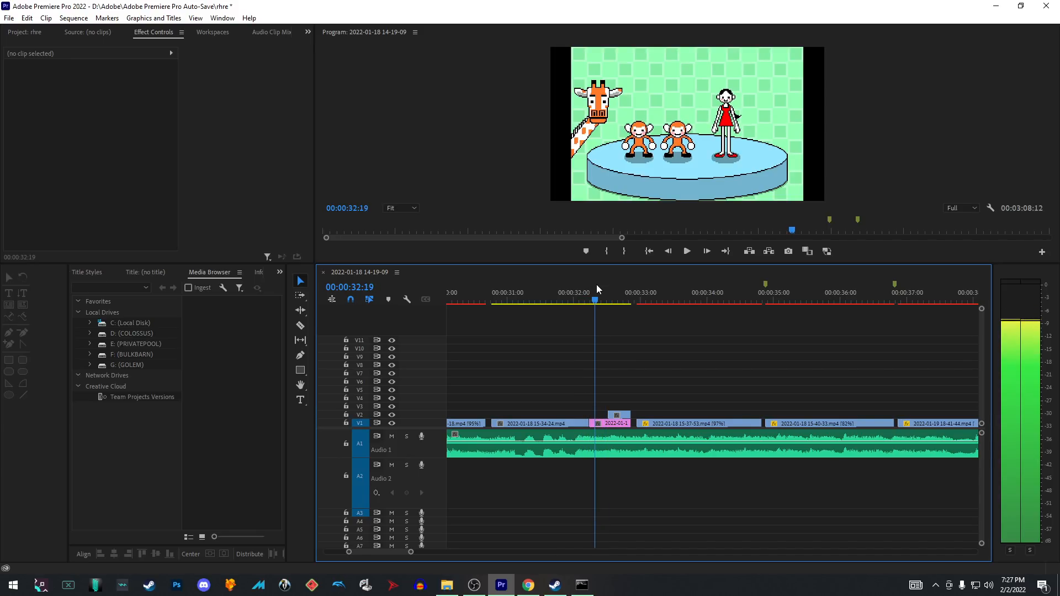
click(612, 424)
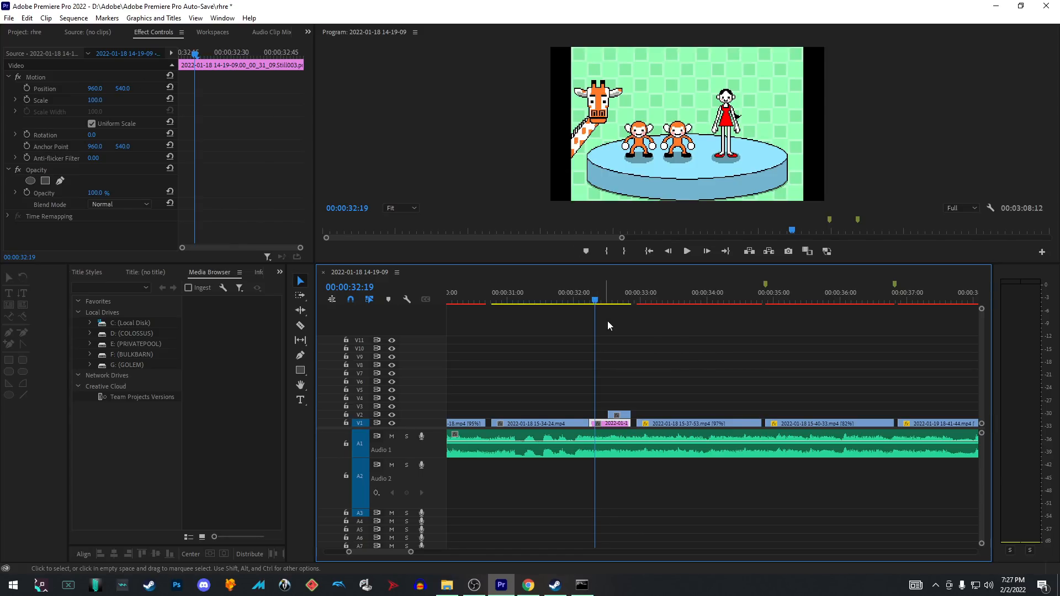
click(642, 297)
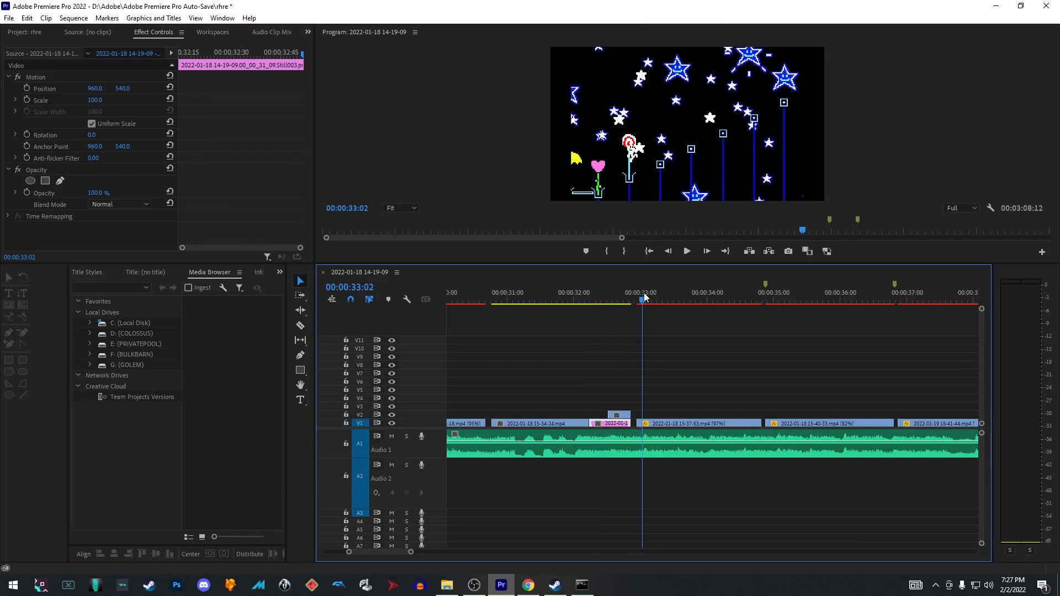
key(Right)
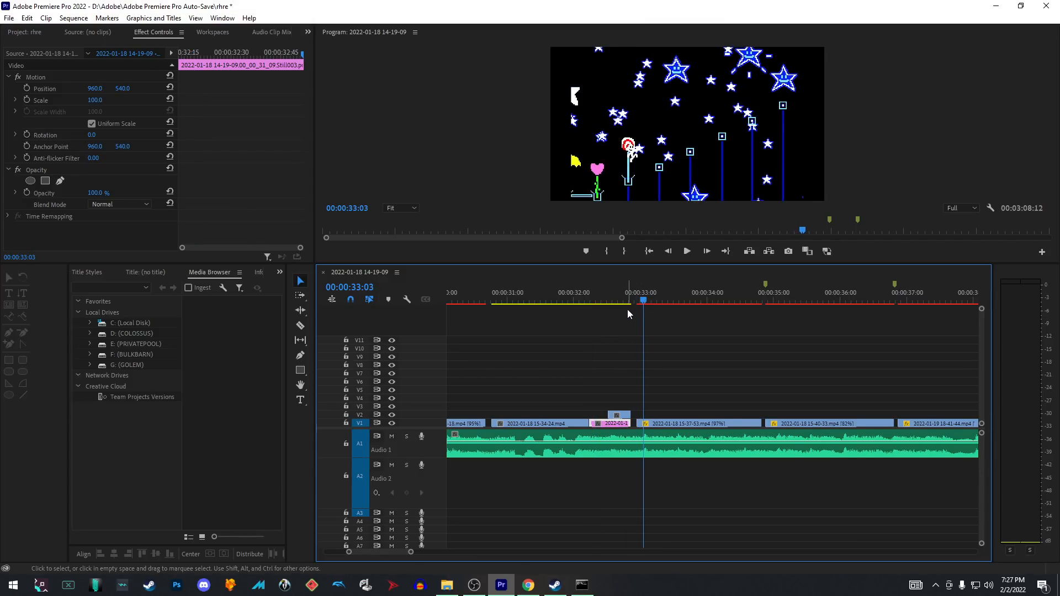
click(639, 300)
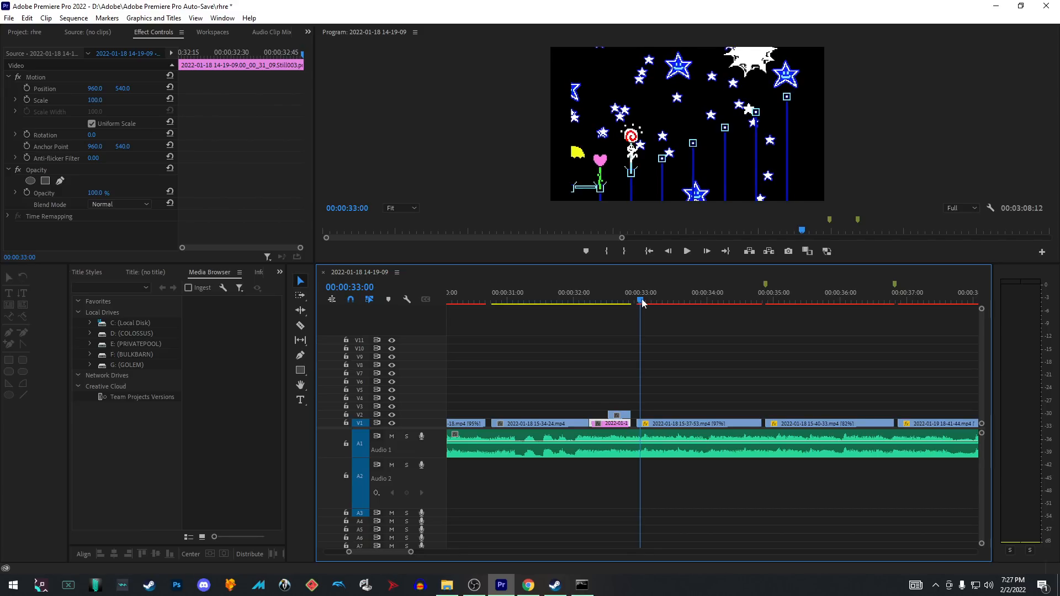
drag(641, 306, 664, 289)
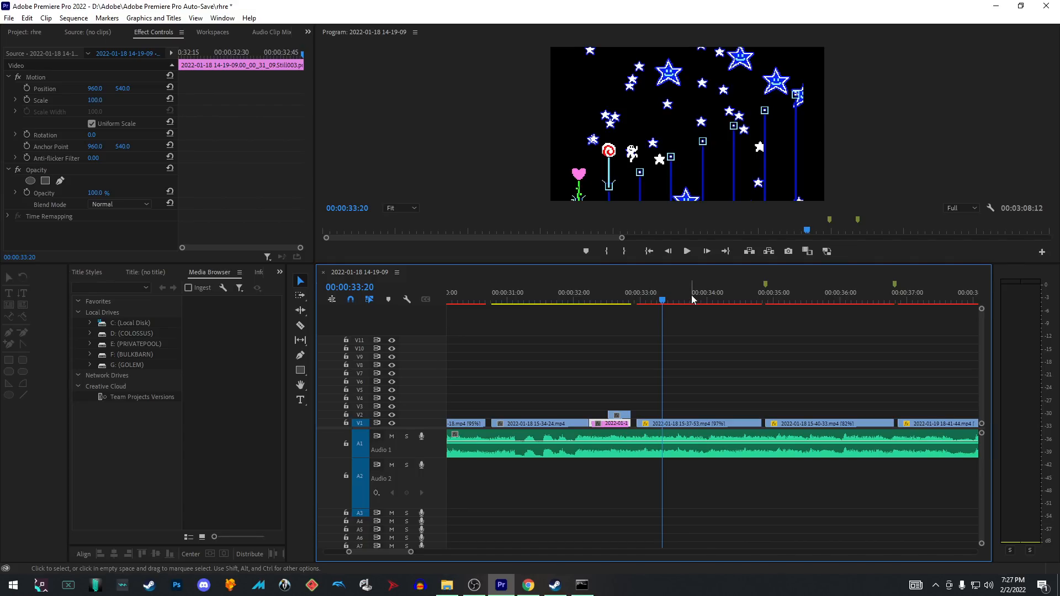
click(539, 296)
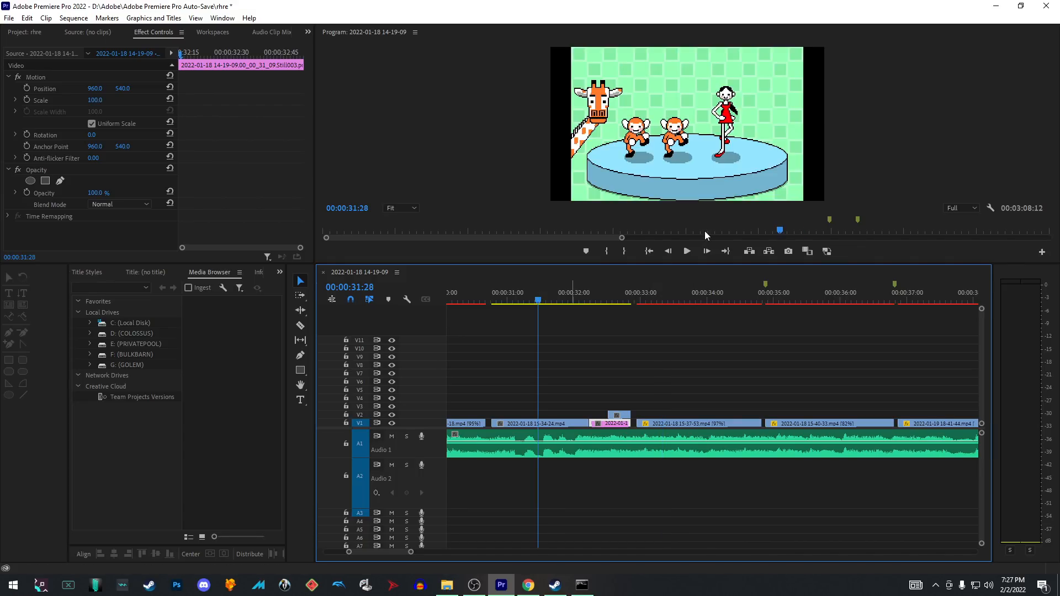
click(687, 253)
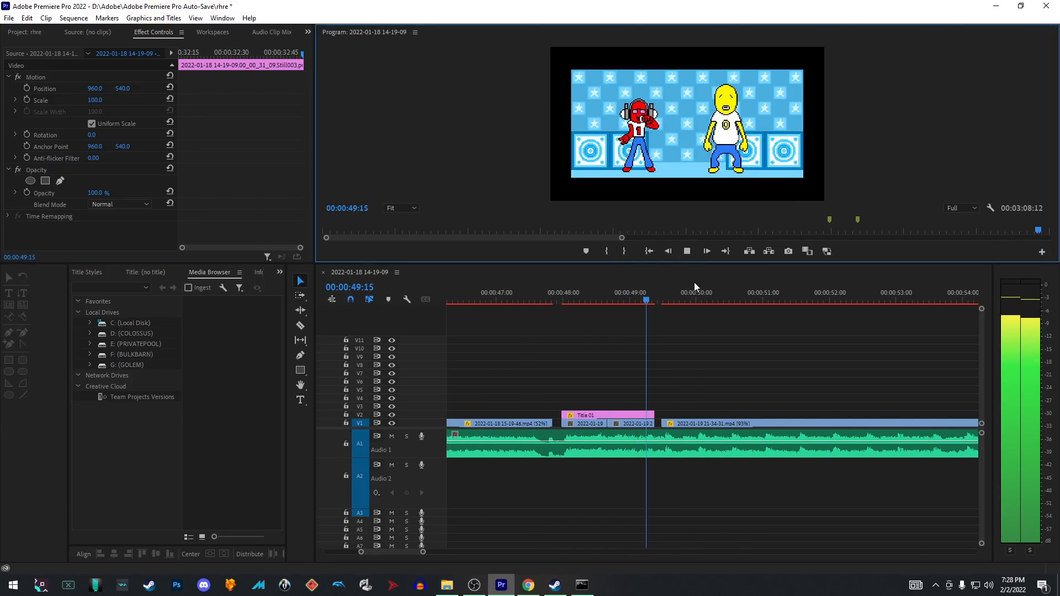
click(687, 253)
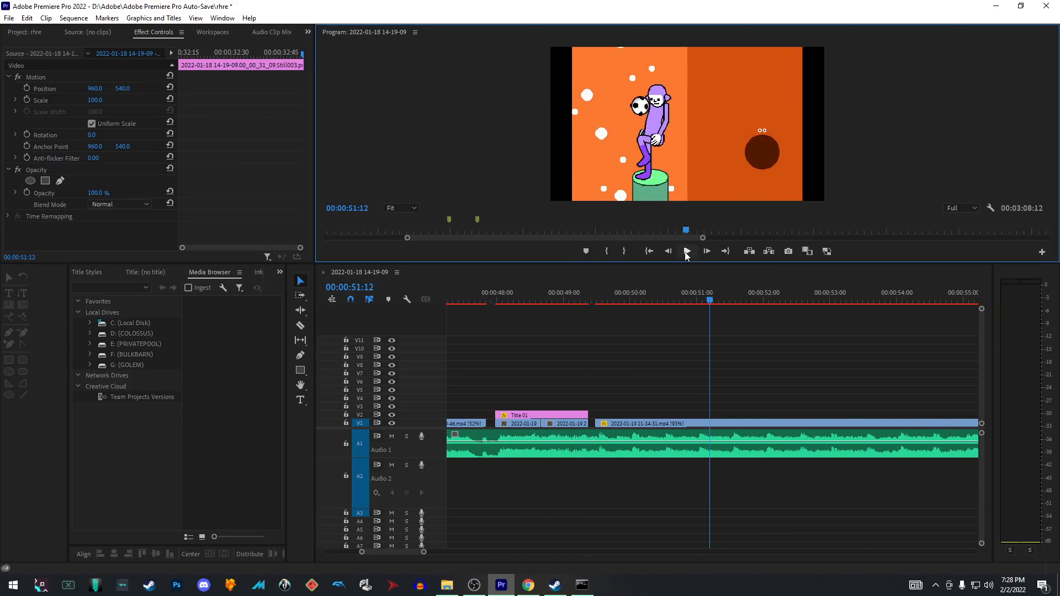
Step: Scrub the section around 00:00:46:44 to 00:00:48:19 and select Title 01 on V2 above the two short clips
click(495, 304)
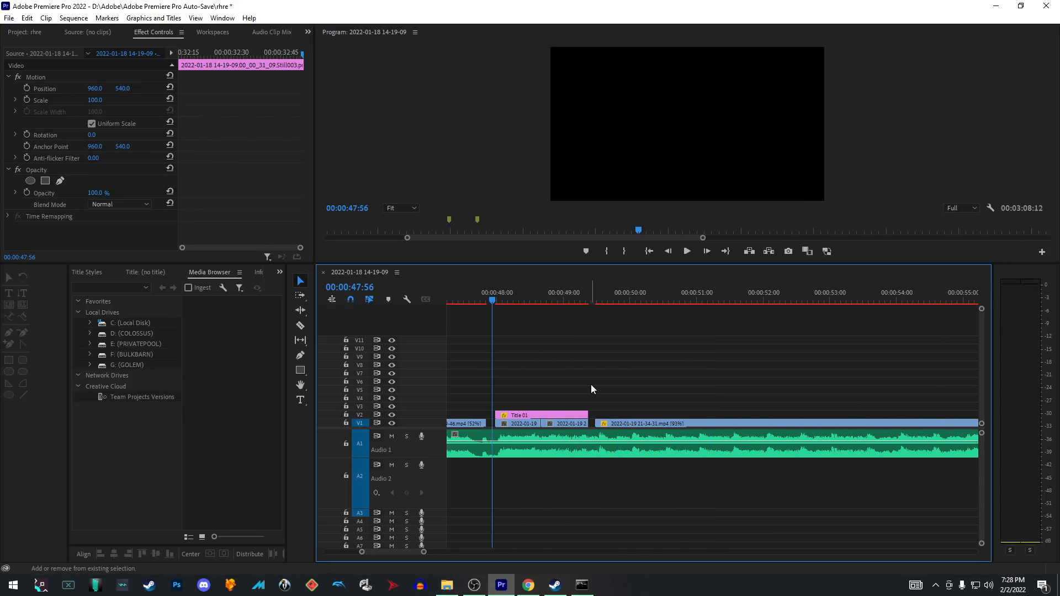
scroll(591, 385, up, 2)
drag(587, 298, 611, 298)
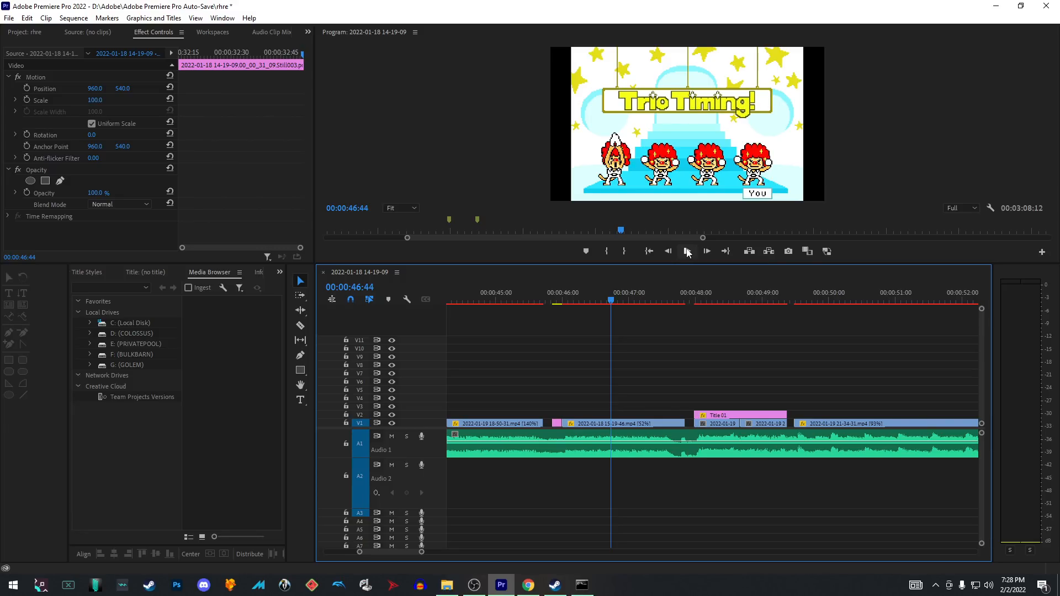
drag(706, 298, 717, 297)
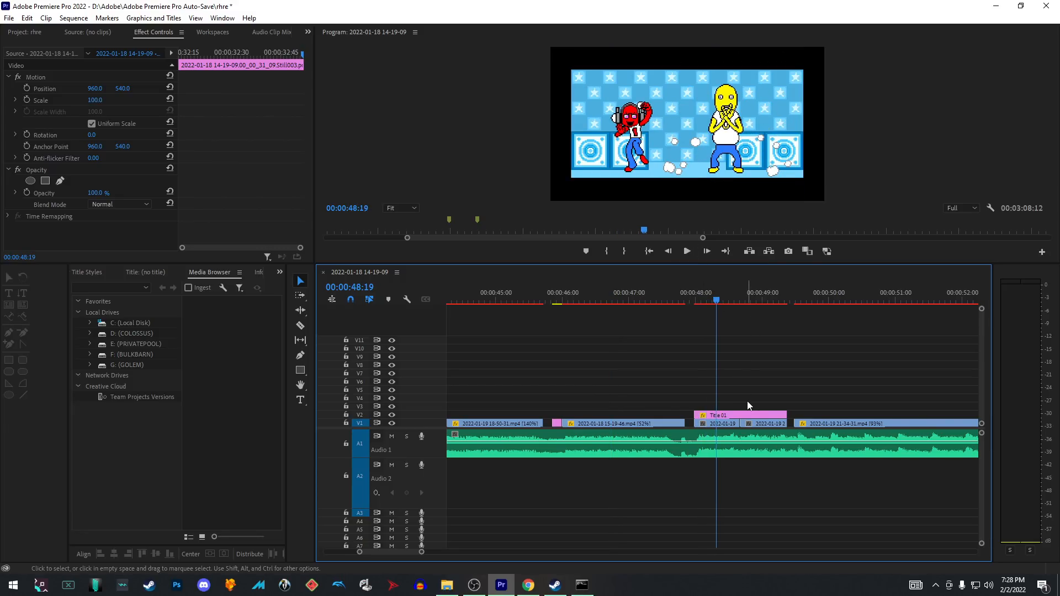
click(747, 366)
click(740, 417)
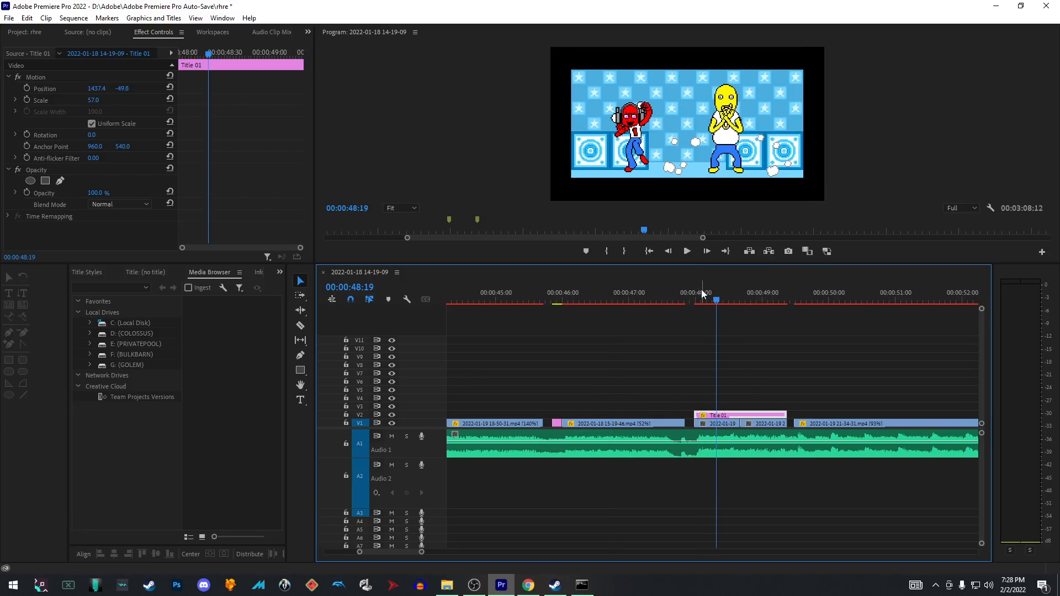
Step: Move the playhead to 00:00:47:57 and step forward frame by frame to 00:00:48:16 through the section under Title 01
drag(696, 295, 694, 296)
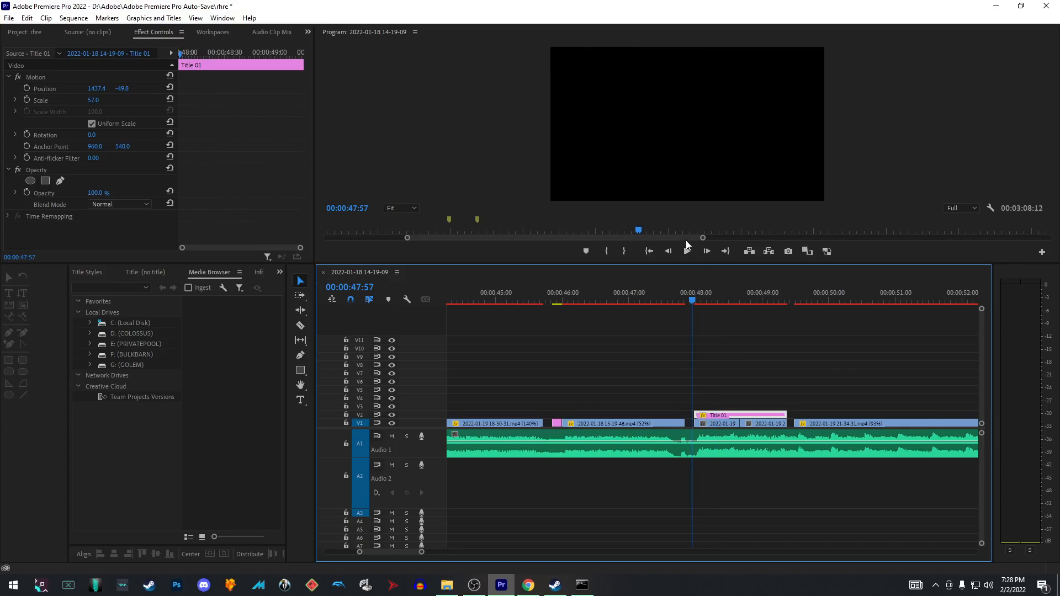
click(706, 247)
click(708, 245)
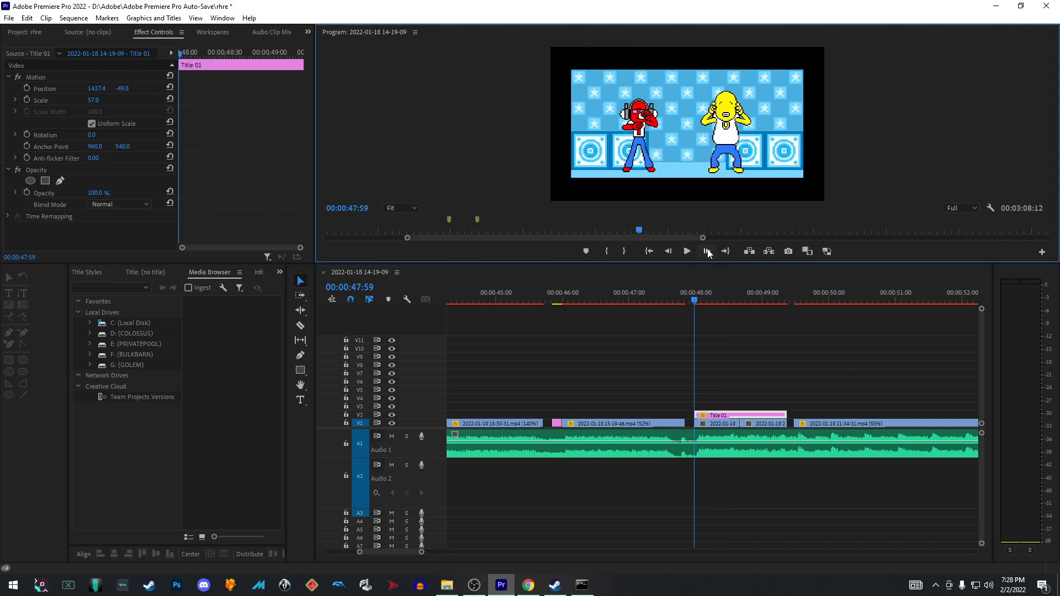
click(707, 252)
click(708, 252)
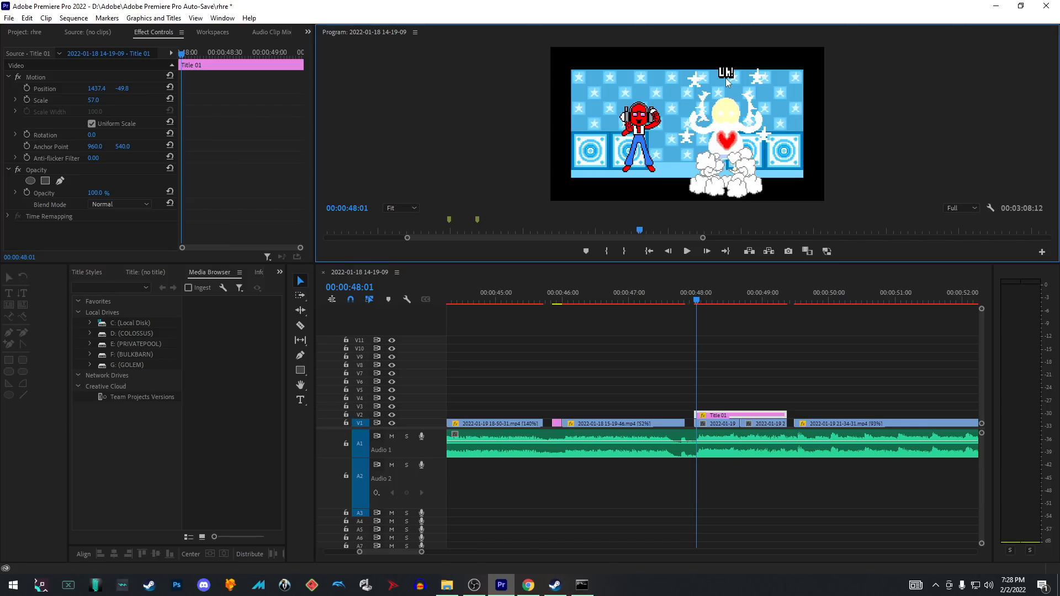
click(707, 252)
double_click(707, 251)
double_click(707, 252)
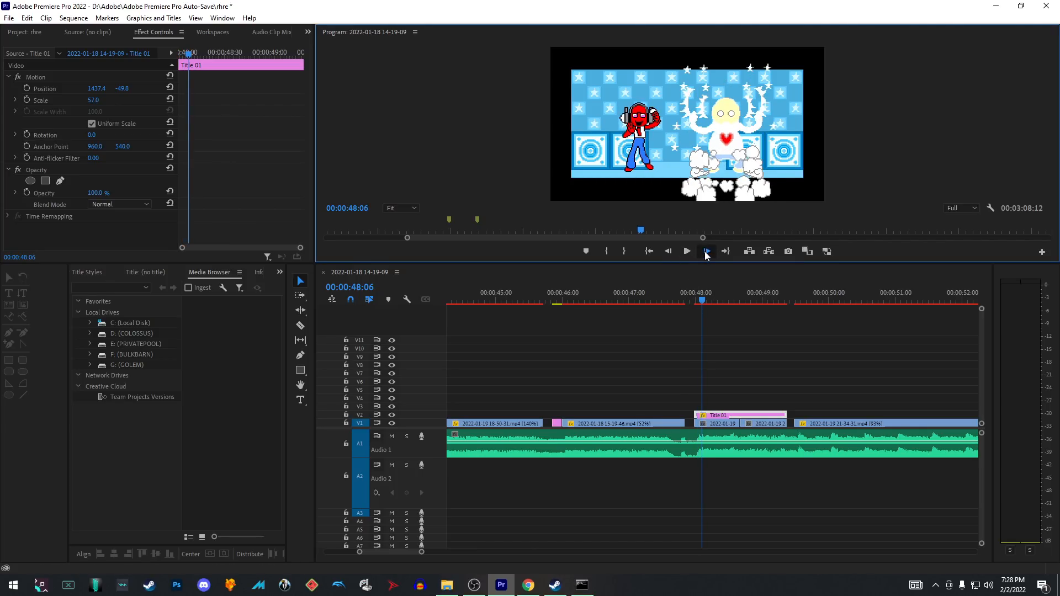
double_click(707, 252)
double_click(707, 252)
click(707, 252)
double_click(707, 252)
double_click(707, 252)
double_click(707, 252)
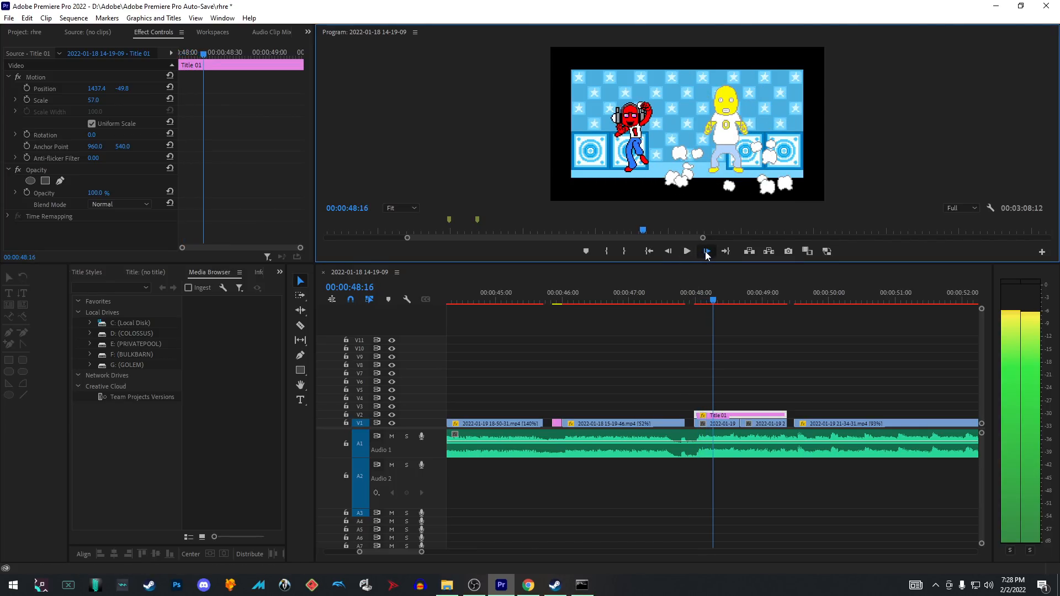
Step: Step forward frame by frame from 00:00:48:16 to 00:00:48:25 through the section under Title 01
double_click(707, 252)
double_click(707, 252)
double_click(707, 252)
click(707, 252)
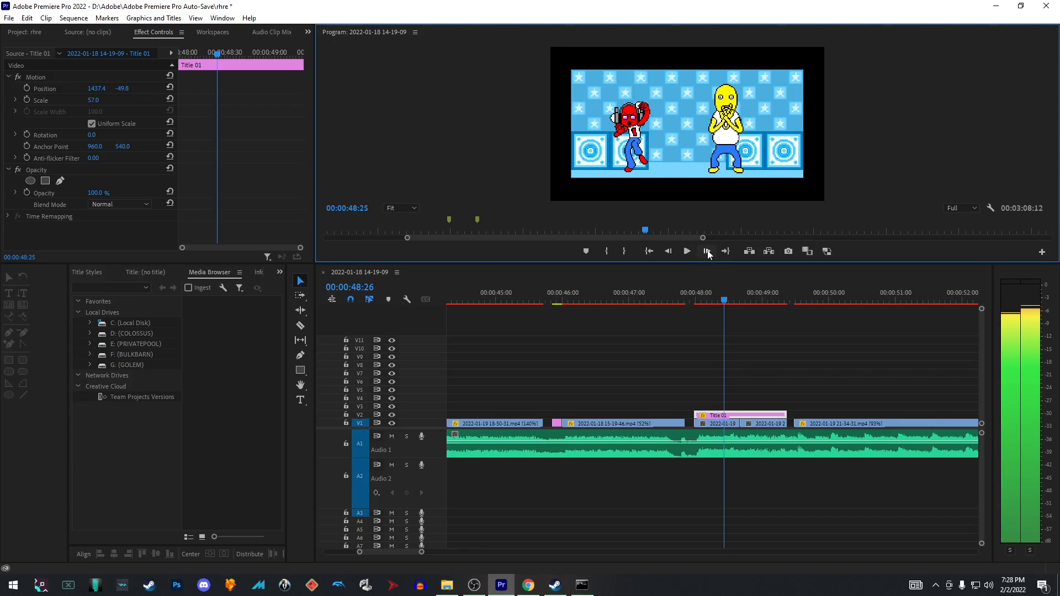
Step: Compare the frames between 00:00:47:59 and 00:00:48:01 at the start of Title 01, stepping back and forth one frame at a time
click(694, 303)
click(707, 252)
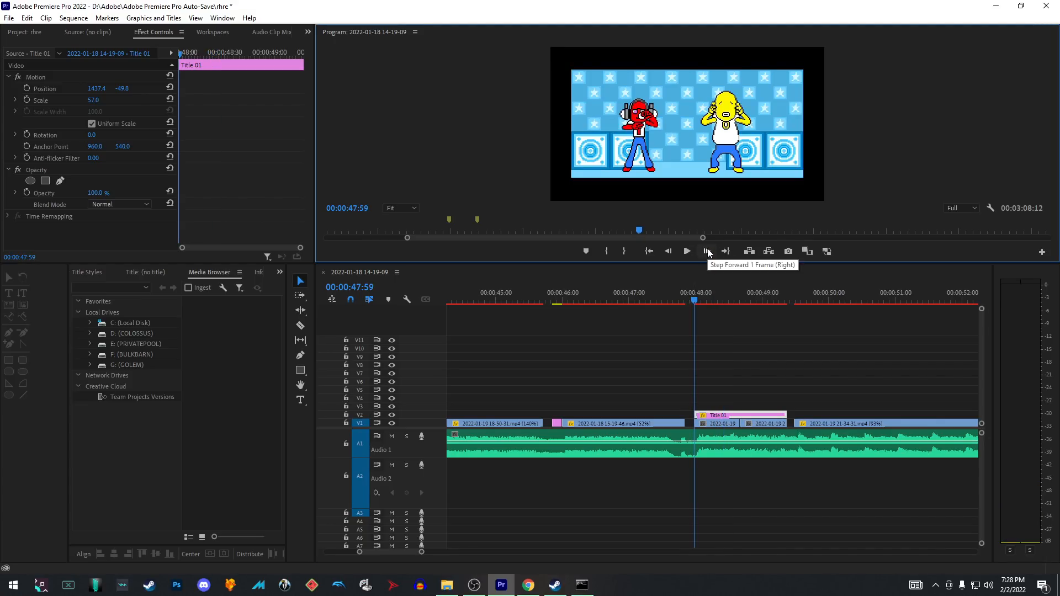
click(707, 251)
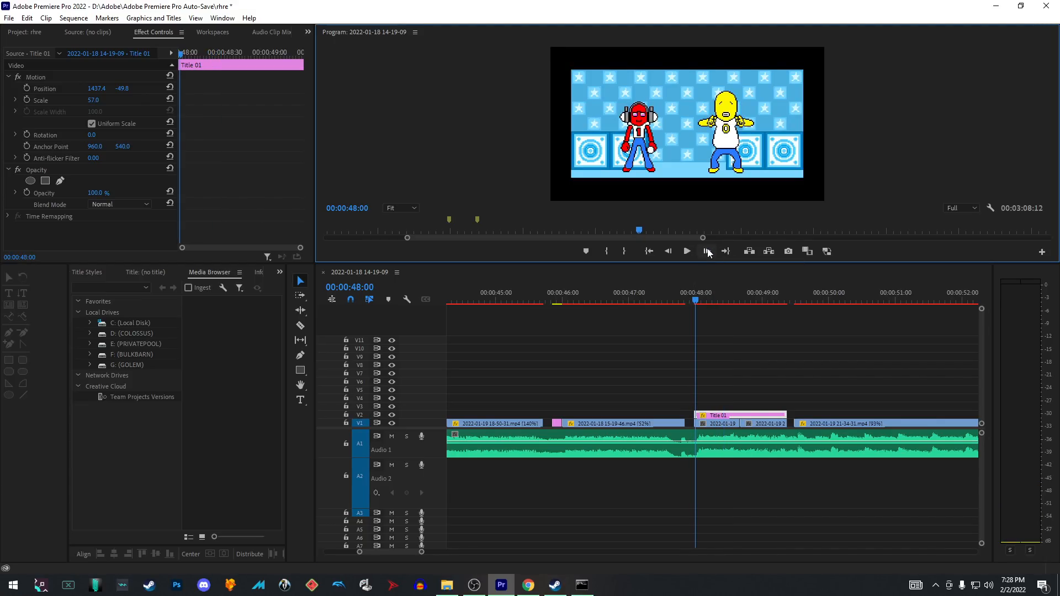
click(670, 251)
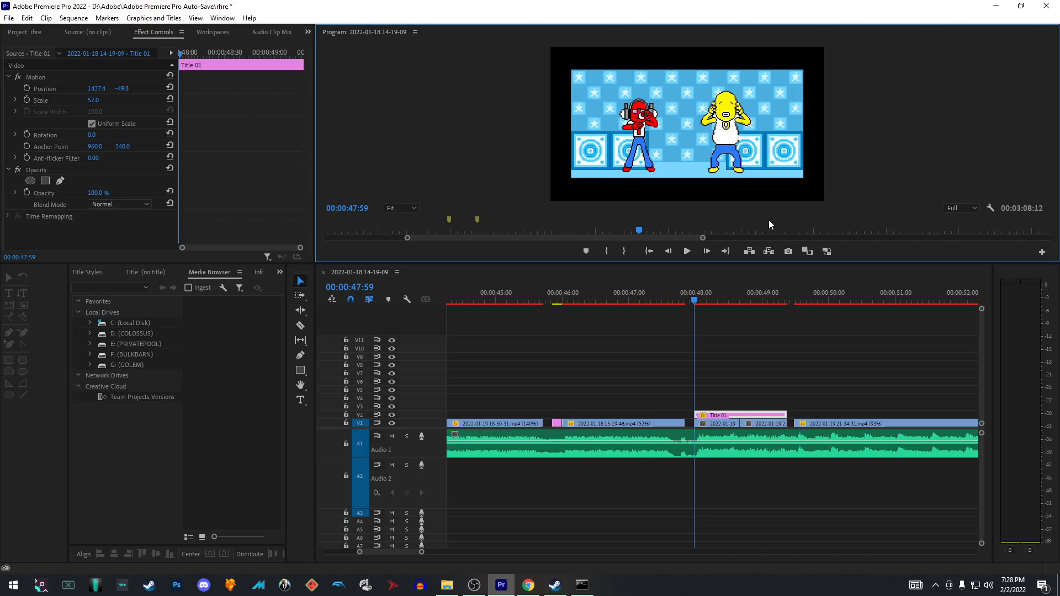
key(Right)
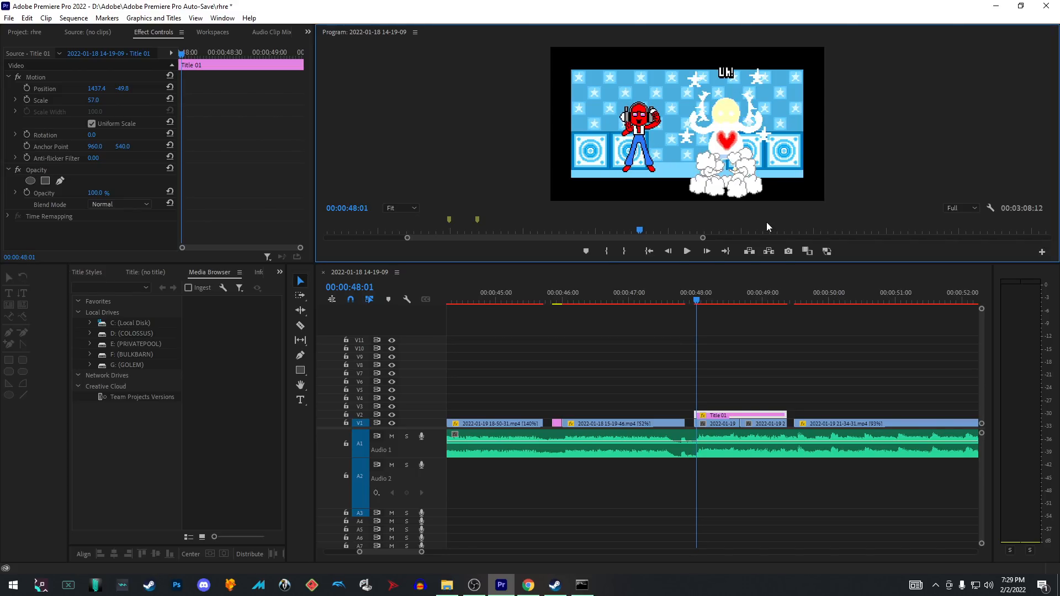
key(Left)
key(Right)
key(Right)
key(Left)
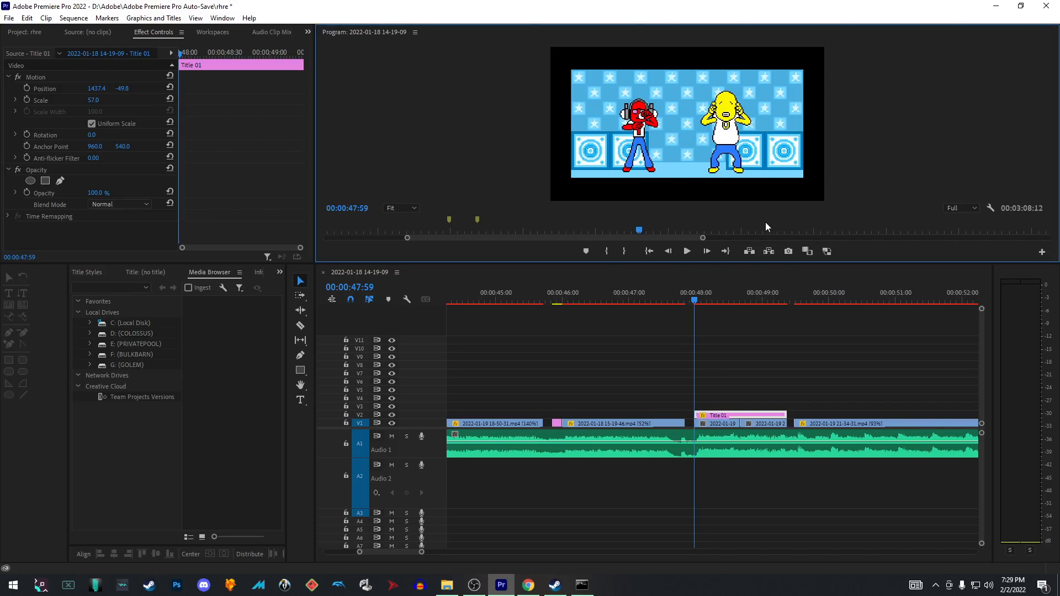
key(Right)
drag(697, 299, 685, 320)
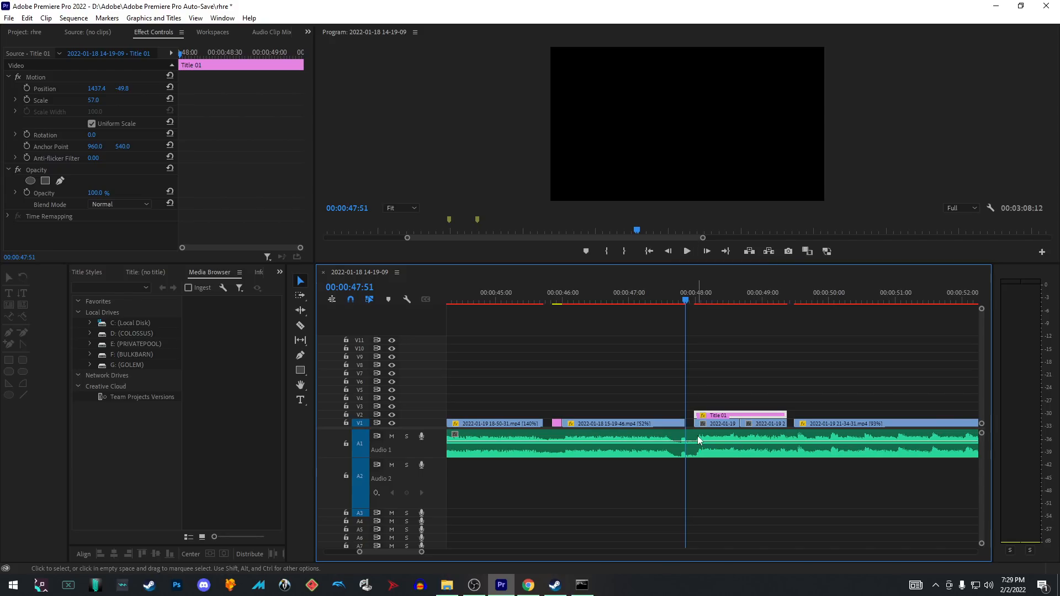
scroll(699, 431, down, 6)
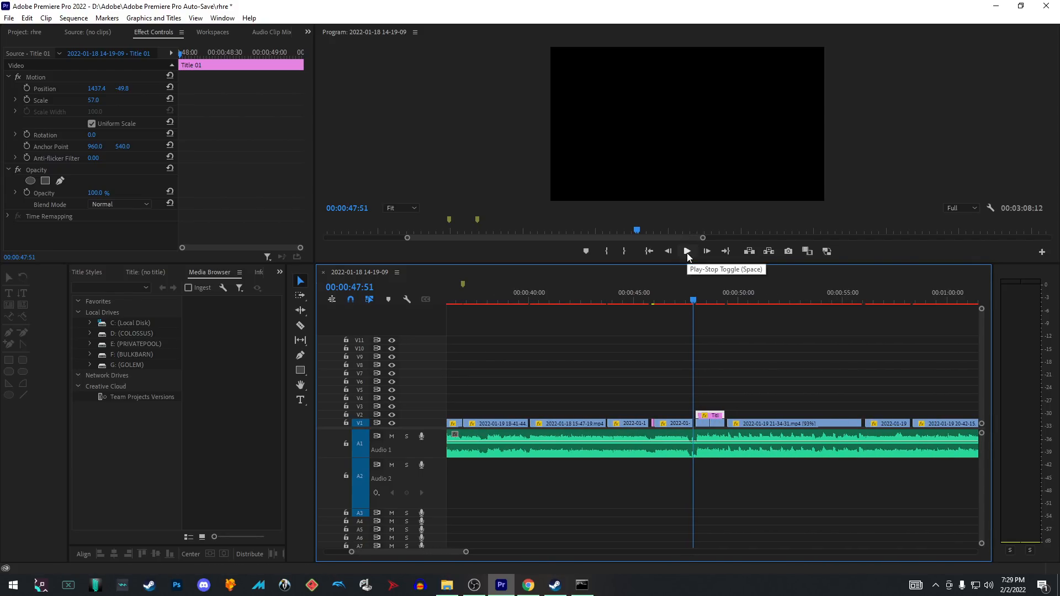
click(687, 252)
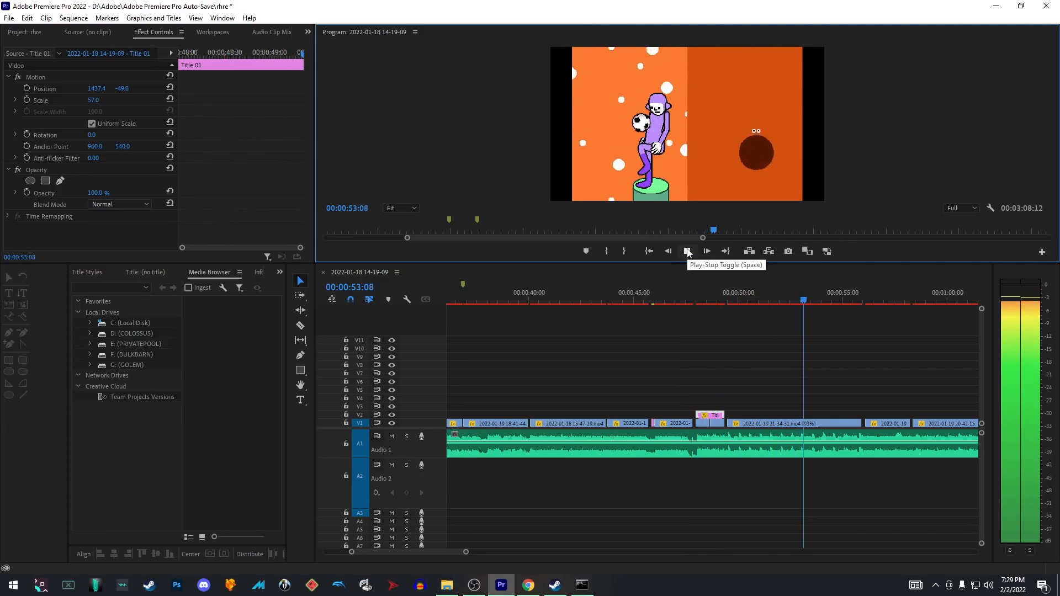
click(688, 252)
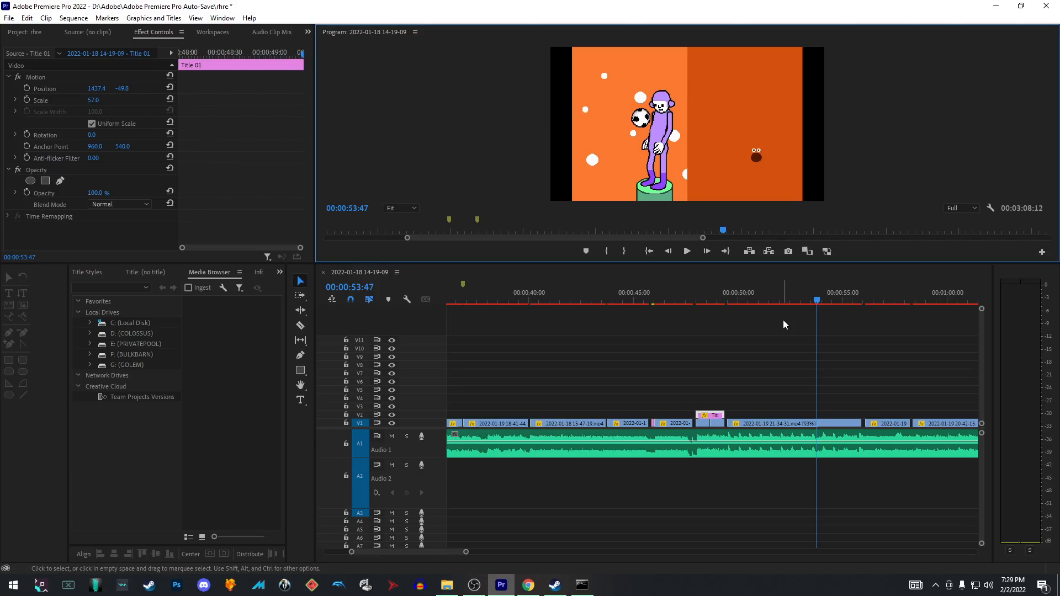
Step: Replay the 21-34-31 clip from 00:00:49:47 to 00:00:54:25, and scrub ahead to 00:00:55:07
click(735, 296)
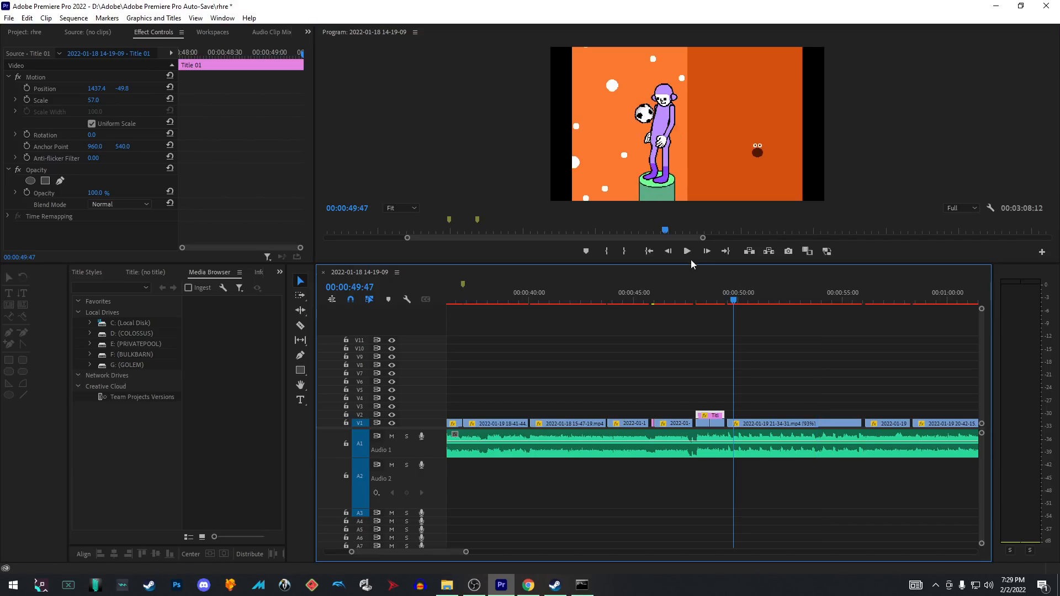
click(686, 256)
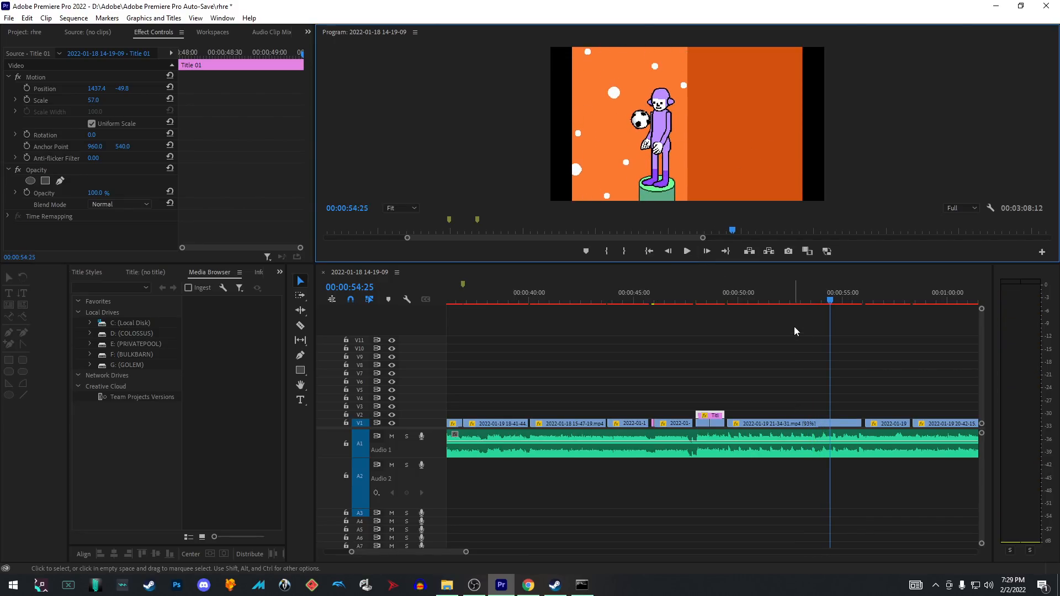
drag(769, 298, 847, 270)
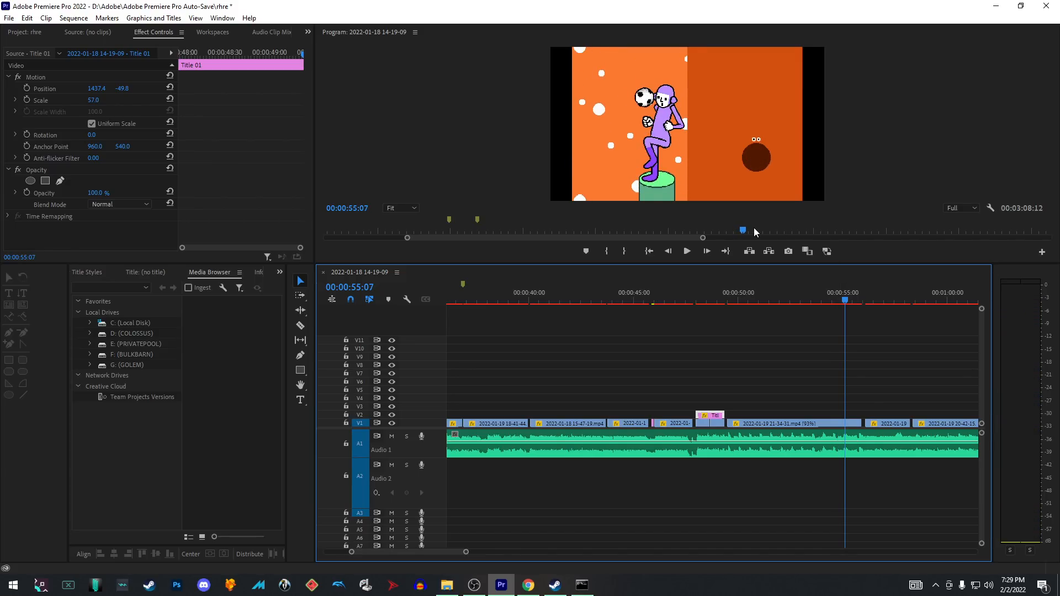
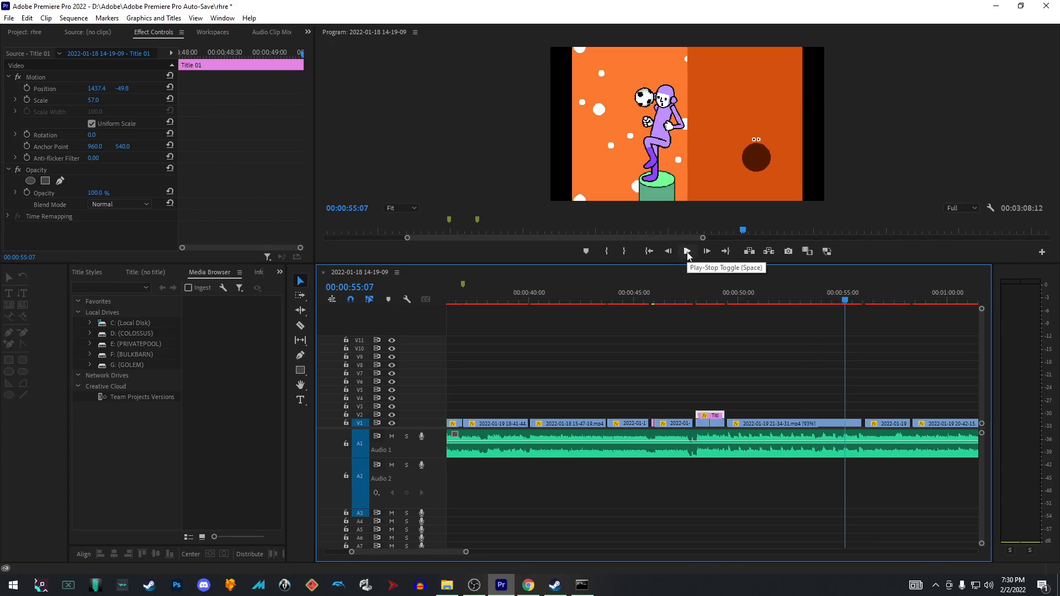
Step: Play on from 00:00:55:07 past the end of the 21-34-31 clip, and return the playhead to 00:00:55:40
click(688, 252)
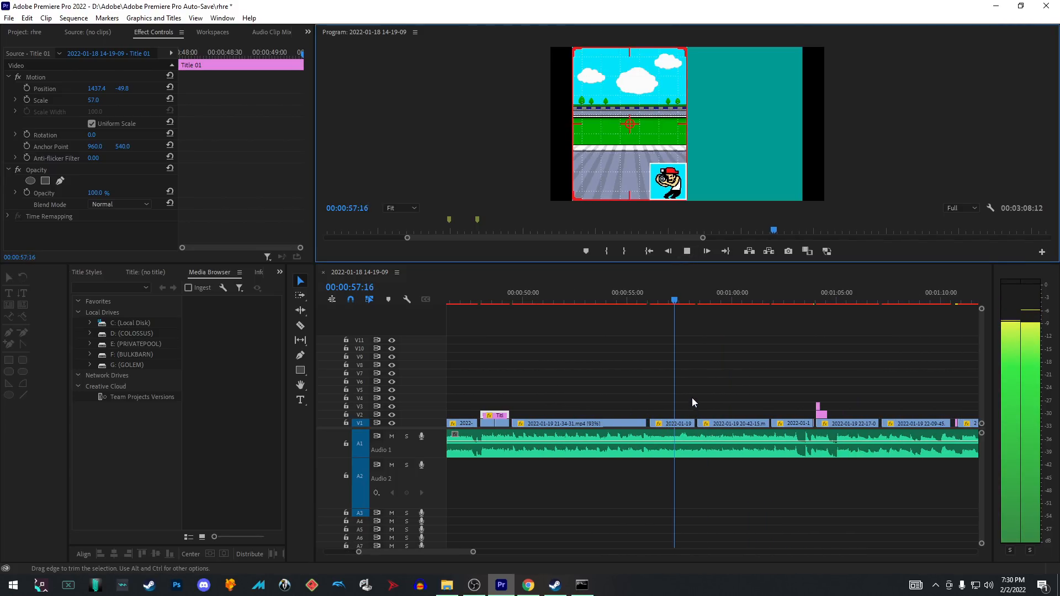
click(641, 301)
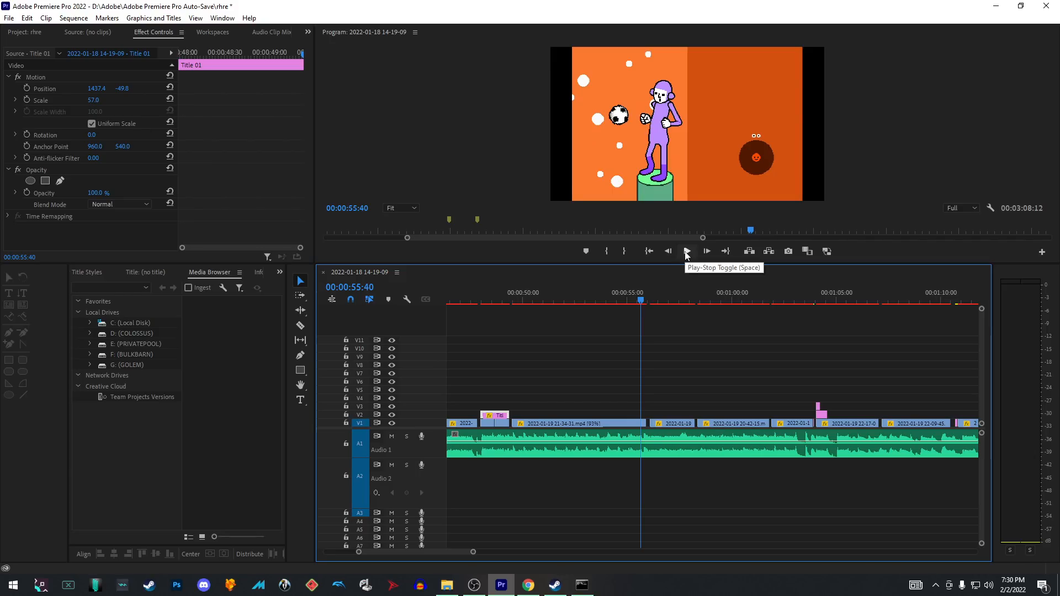
click(688, 253)
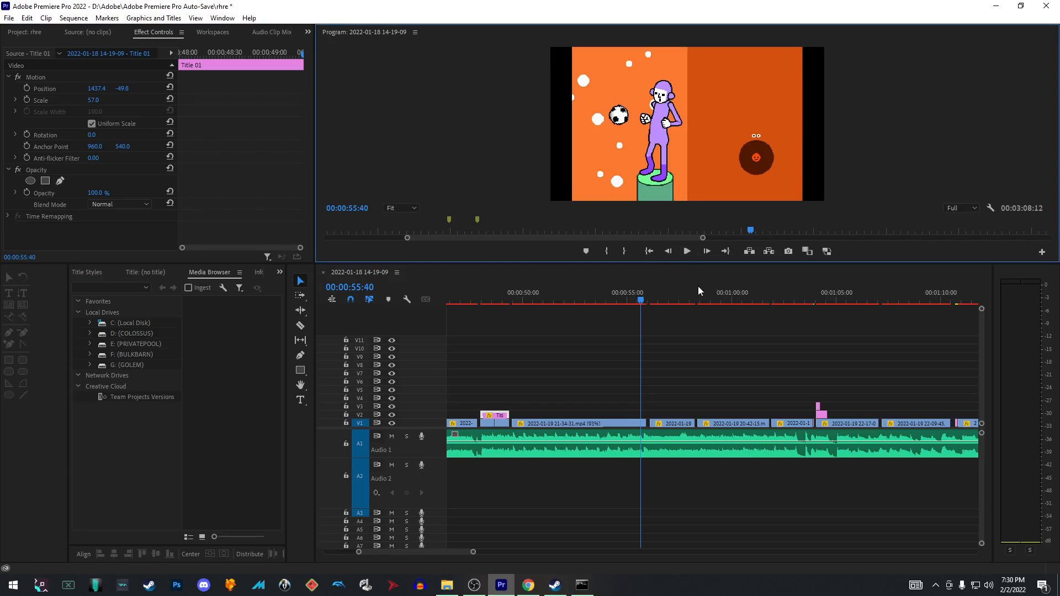
Step: Enlarge the Program monitor and play the sequence from 00:00:55:40 to 00:01:06:20
drag(689, 264, 691, 338)
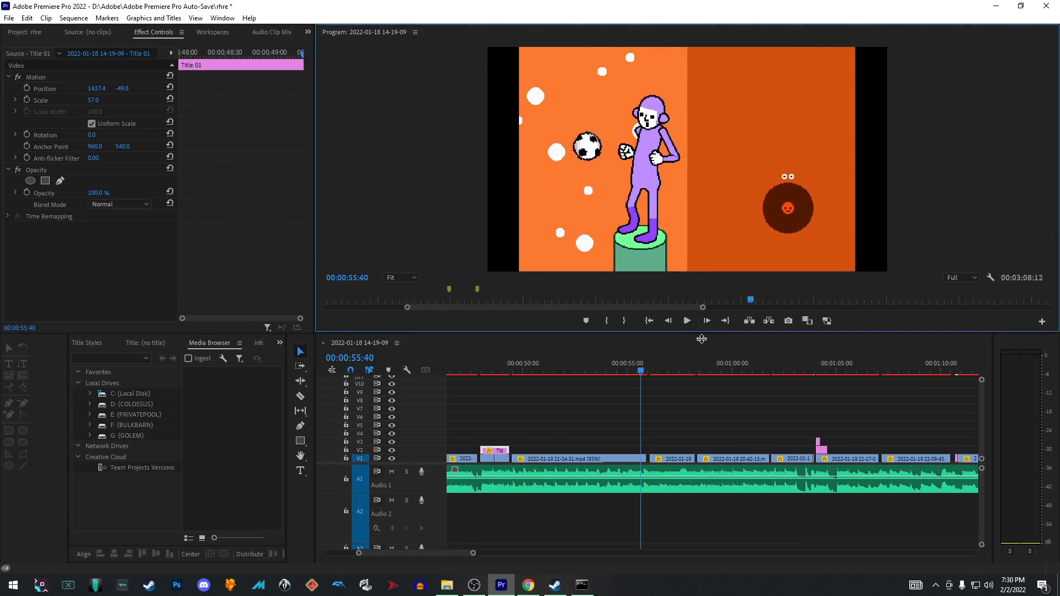
click(687, 327)
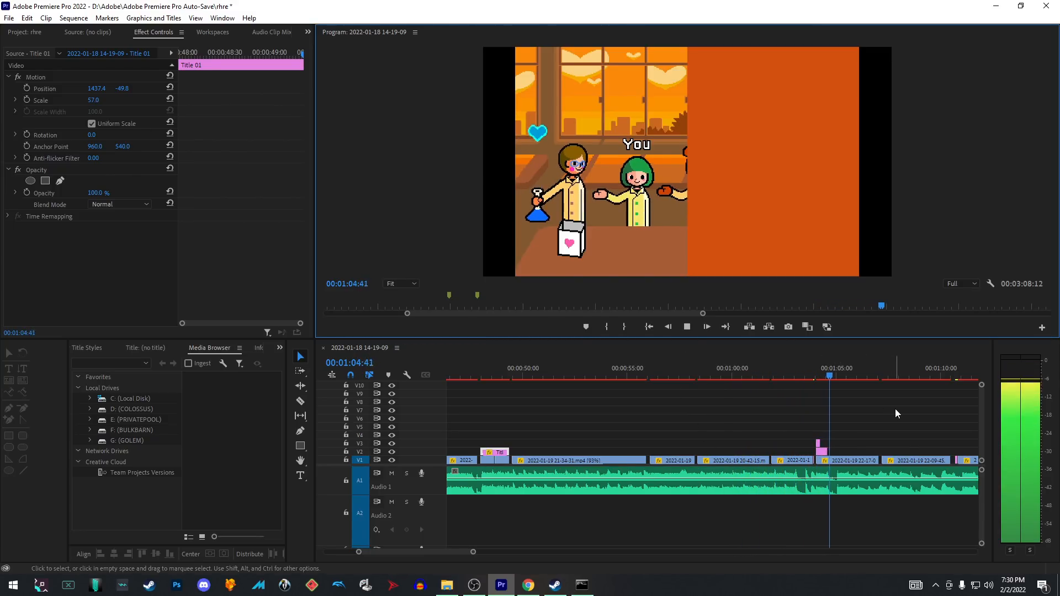
click(688, 328)
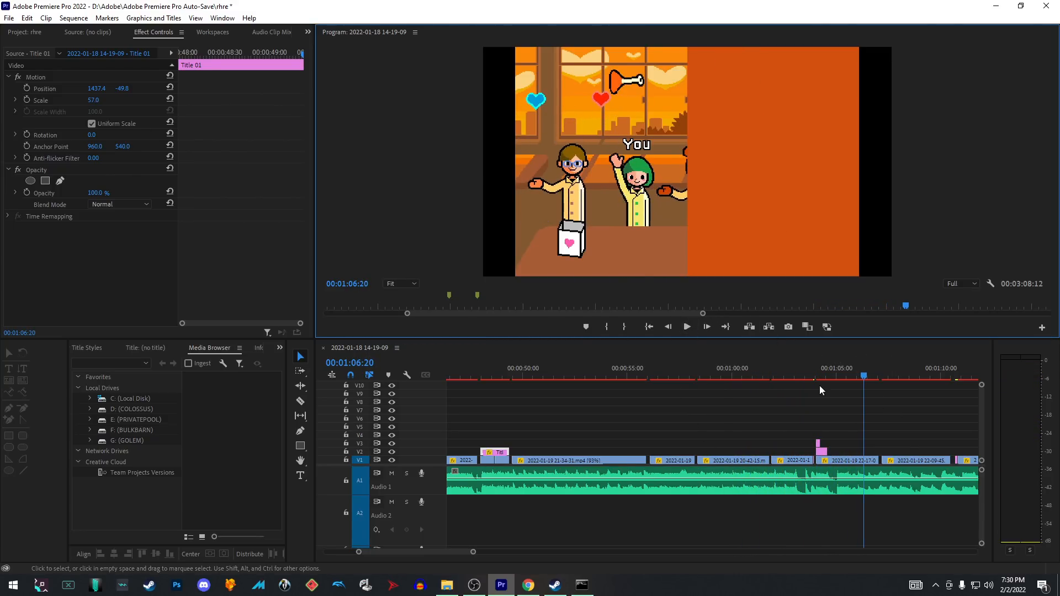
Step: Examine the cut around 00:01:04:01 up close, and view the frame at 00:01:03:54 near the end of the 20-42-15 clip
click(816, 368)
scroll(837, 470, up, 2)
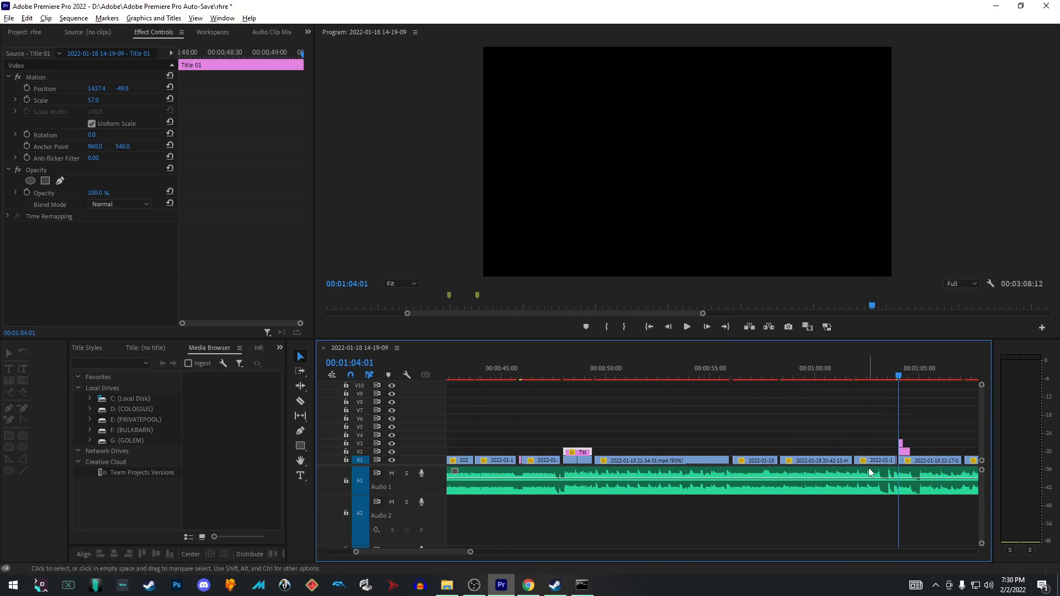
scroll(840, 469, up, 4)
scroll(854, 469, down, 1)
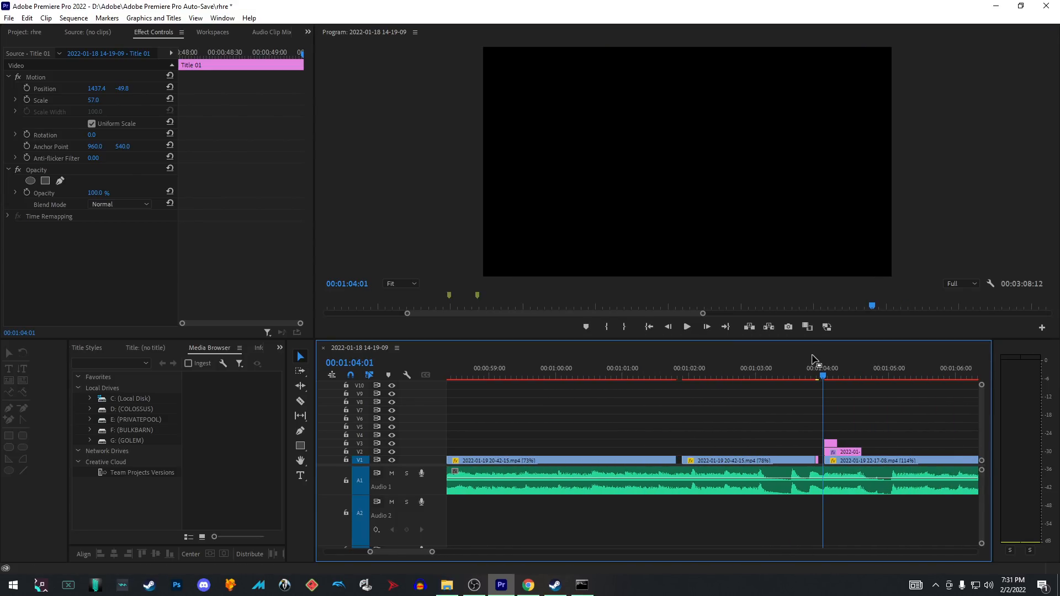
click(817, 377)
click(817, 380)
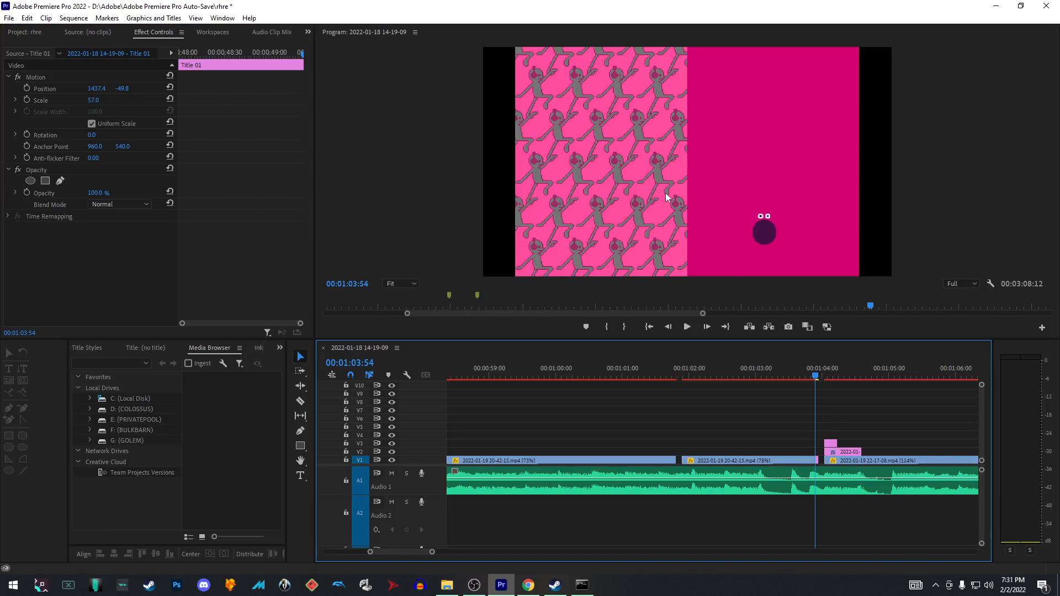
click(636, 379)
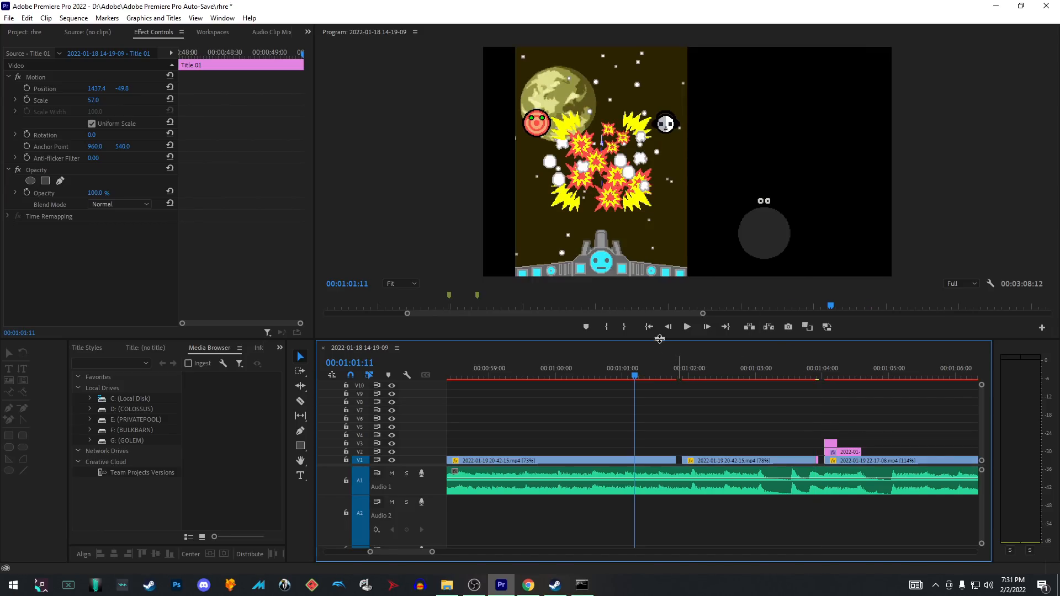
click(688, 327)
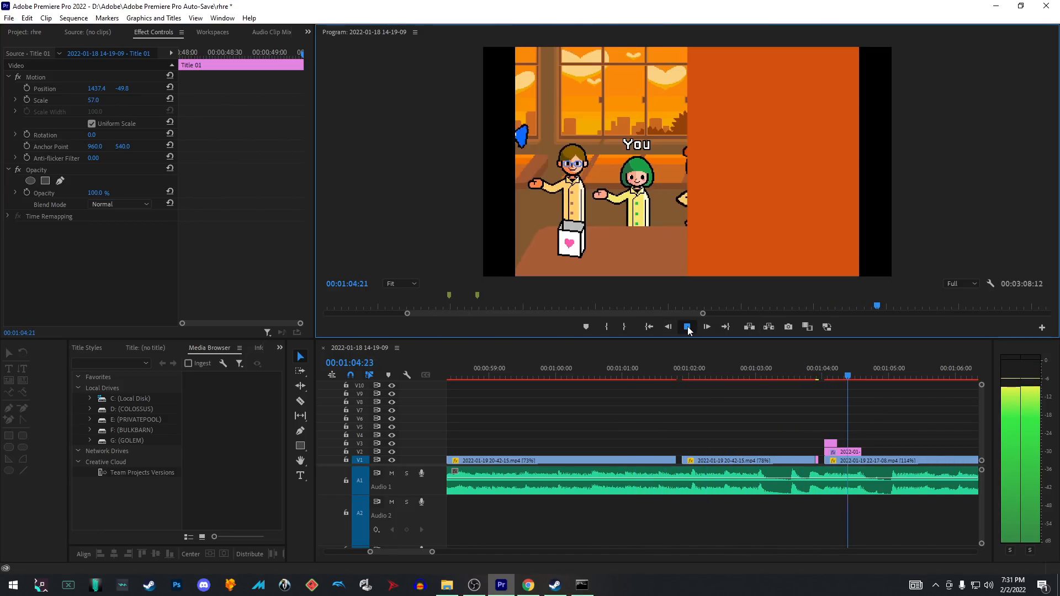
click(688, 327)
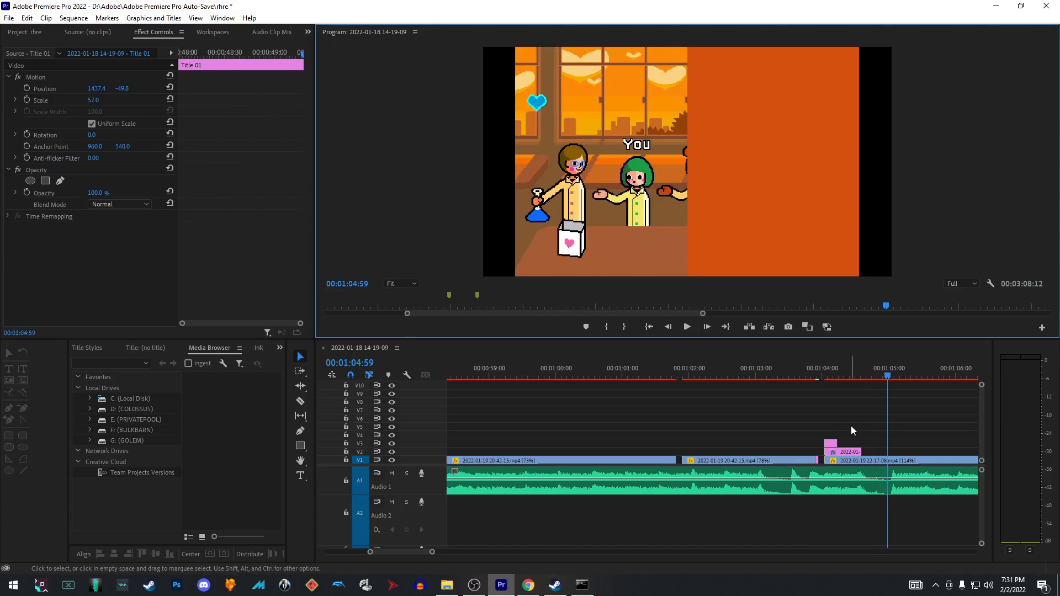
Step: At 00:01:04:03, move the two overlay clips on V2 and V3 off the start of the 22-17-08 clip, up to V5 and V6
scroll(818, 408, down, 3)
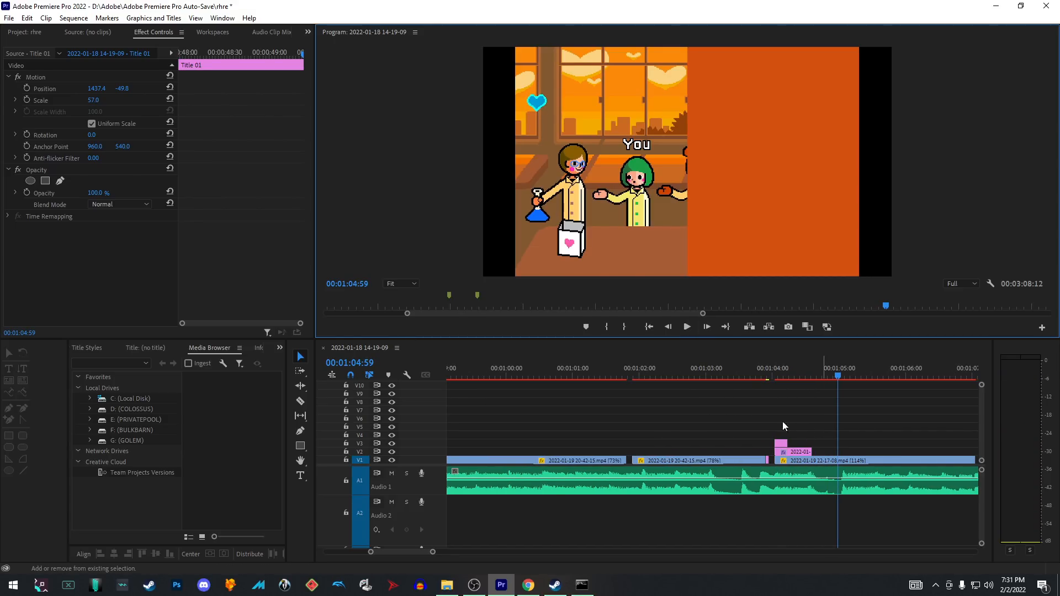
click(775, 375)
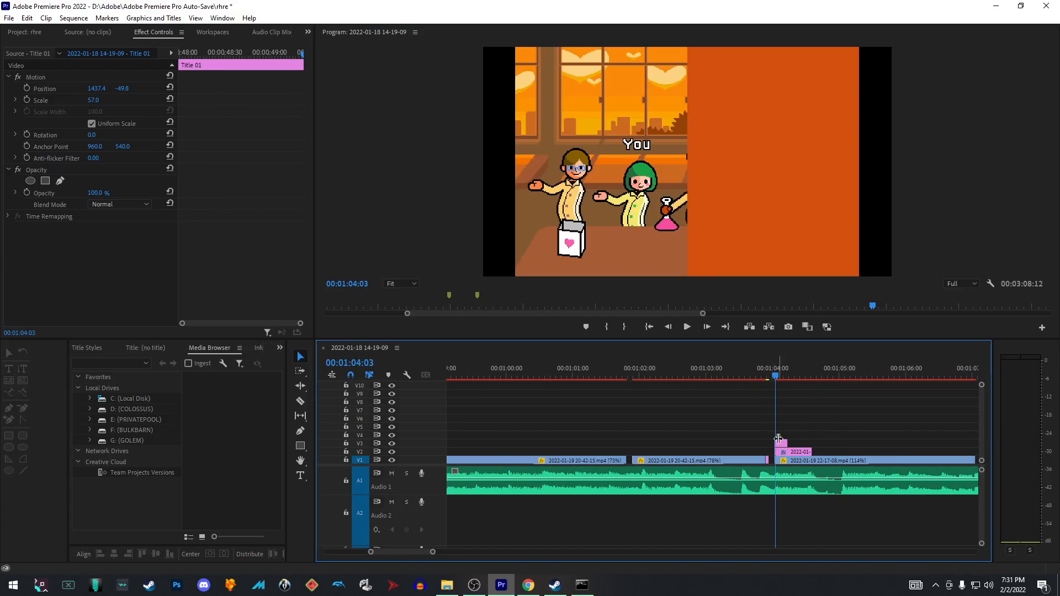
drag(759, 426, 799, 454)
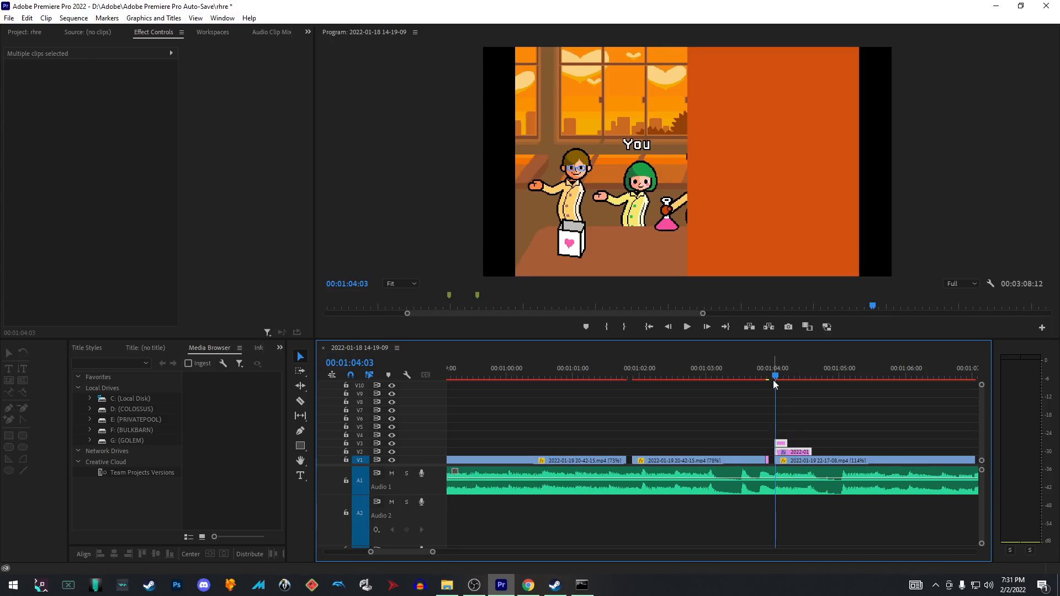
drag(791, 456, 904, 431)
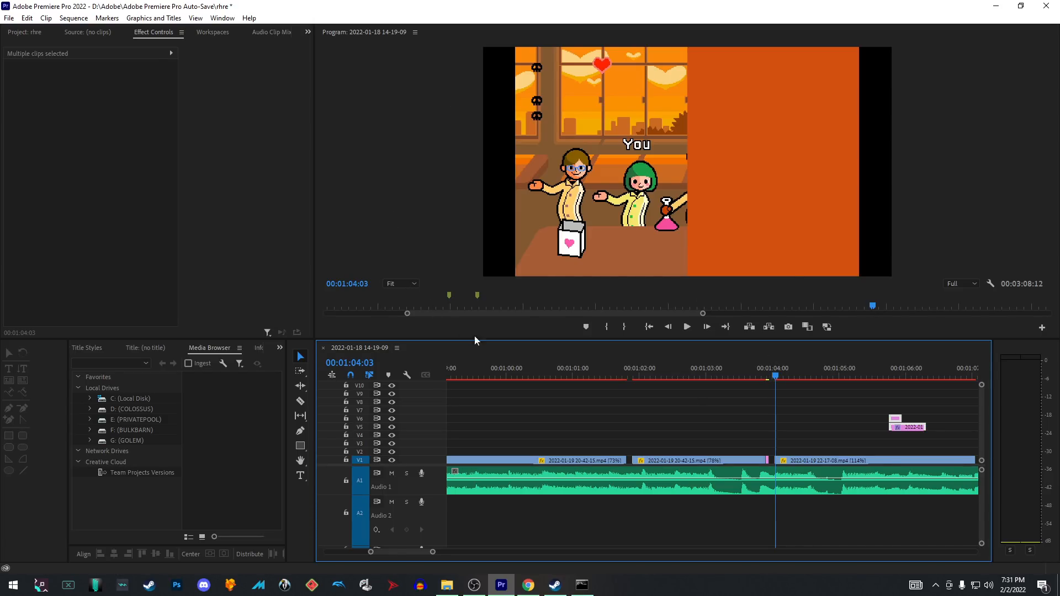
click(814, 403)
click(812, 423)
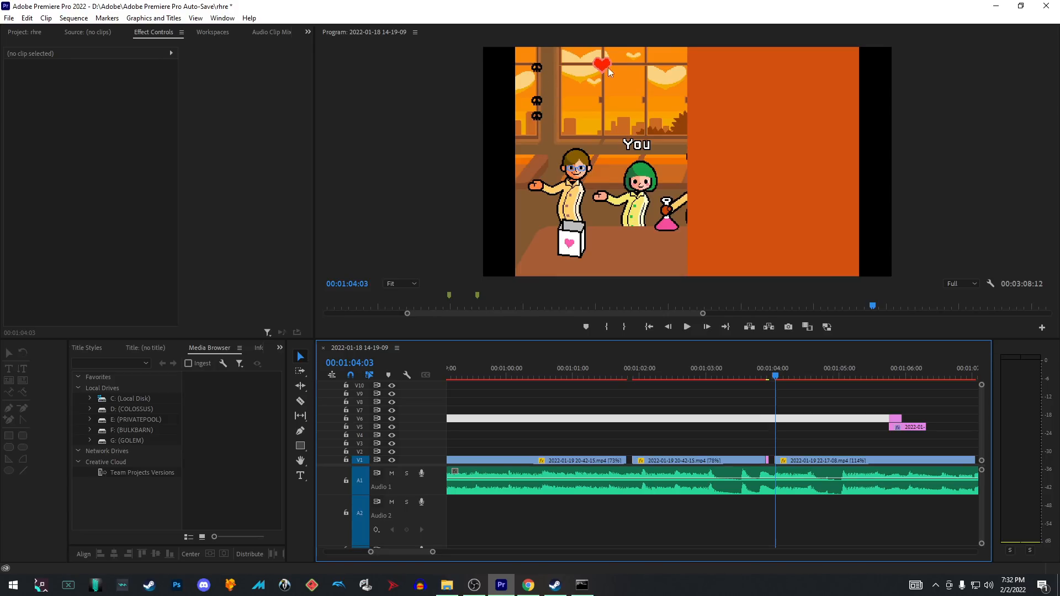
Step: Play the uncovered start of the 22-17-08 clip from 00:01:04:03 to 00:01:04:35, and revisit the frame at 00:01:04:09
click(687, 327)
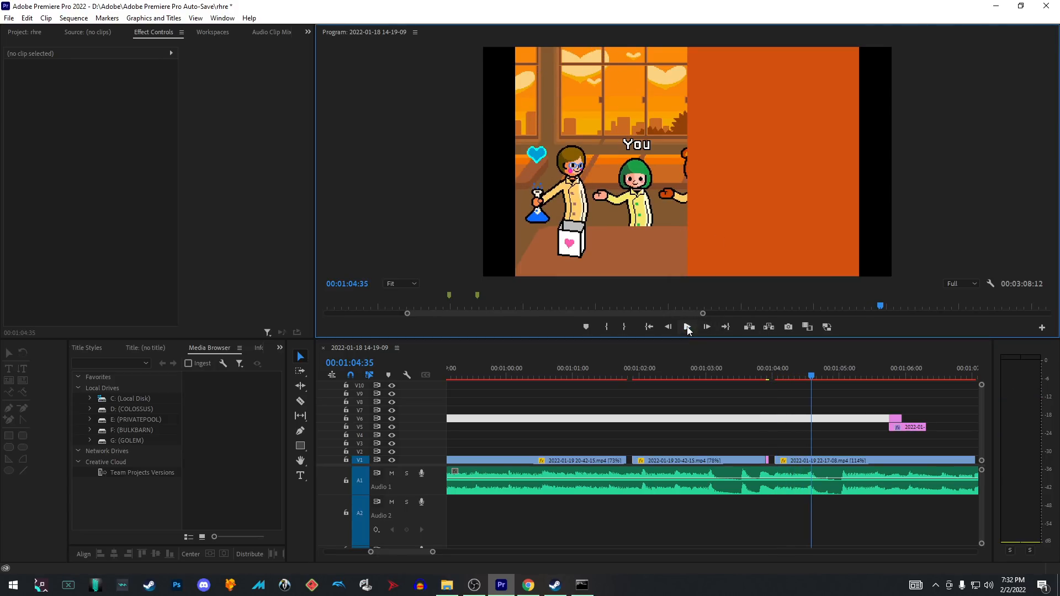
click(780, 375)
click(784, 372)
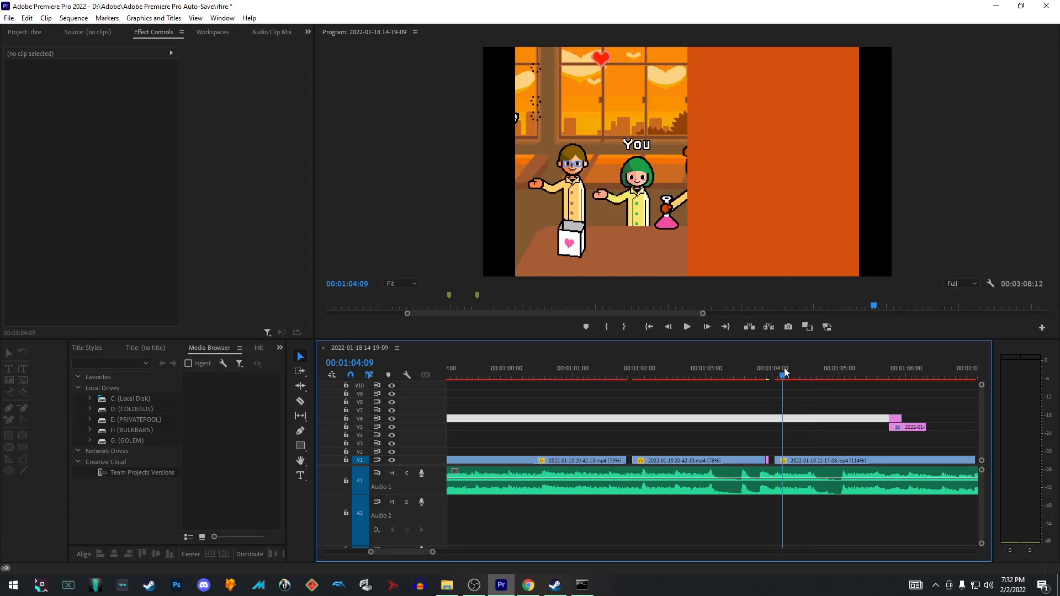
Step: Undo the move of the two overlay clips, set the playhead at 00:01:04:12 and deselect the clips
drag(784, 373, 797, 454)
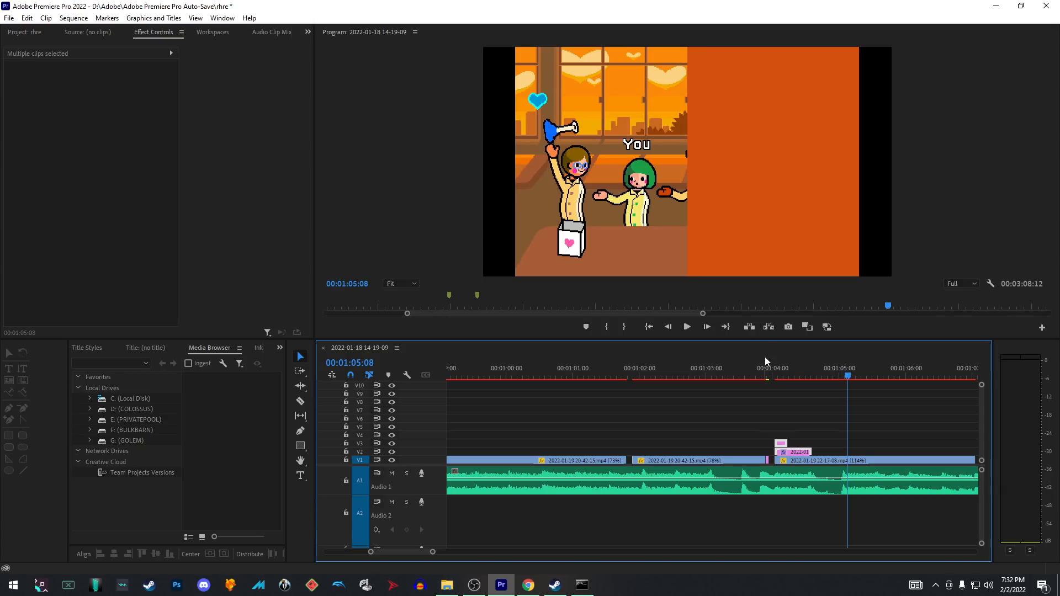
click(786, 372)
click(781, 437)
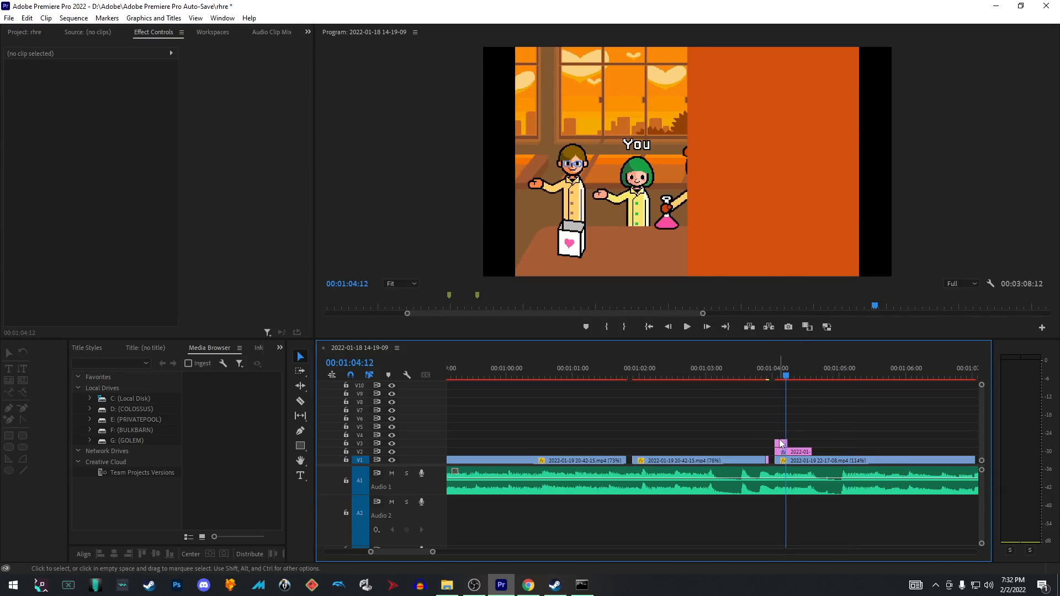
Step: Try moving the cropped still overlay on V3 aside in the frame above the 22-17-08 clip twice, undoing each move
click(781, 444)
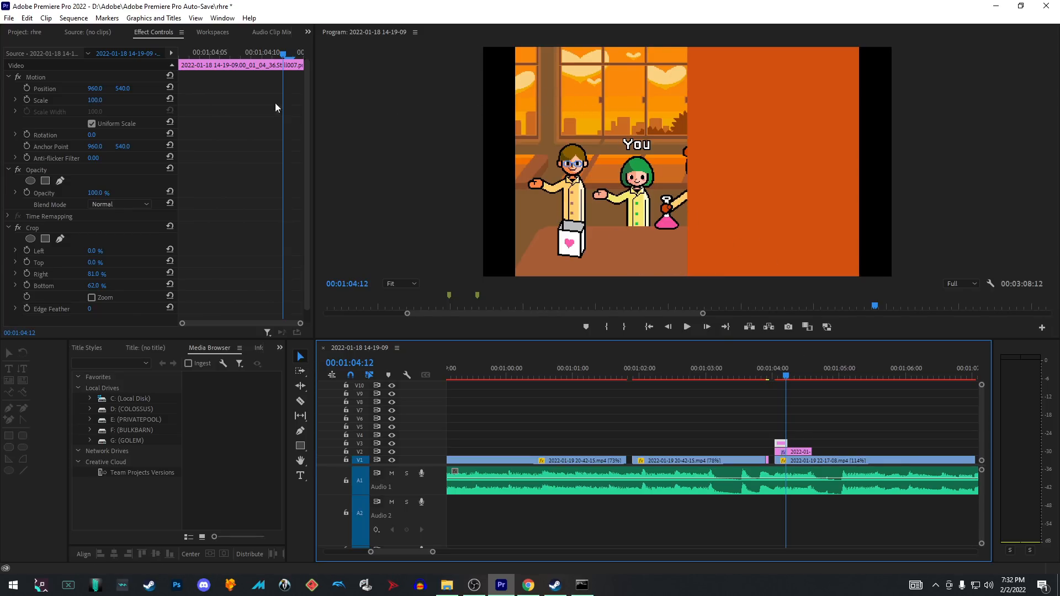
click(52, 78)
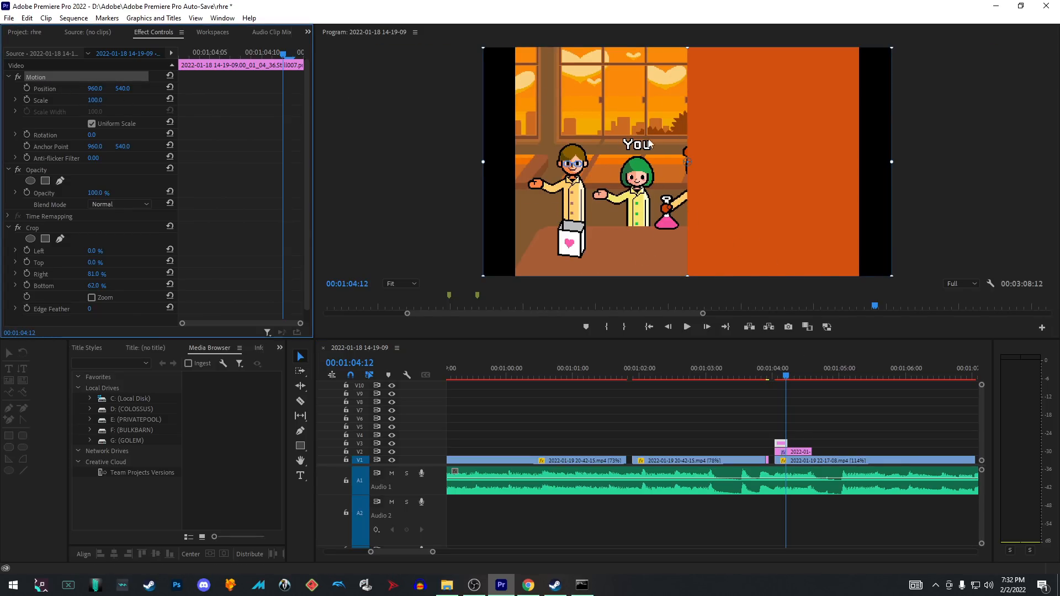
drag(592, 121, 790, 184)
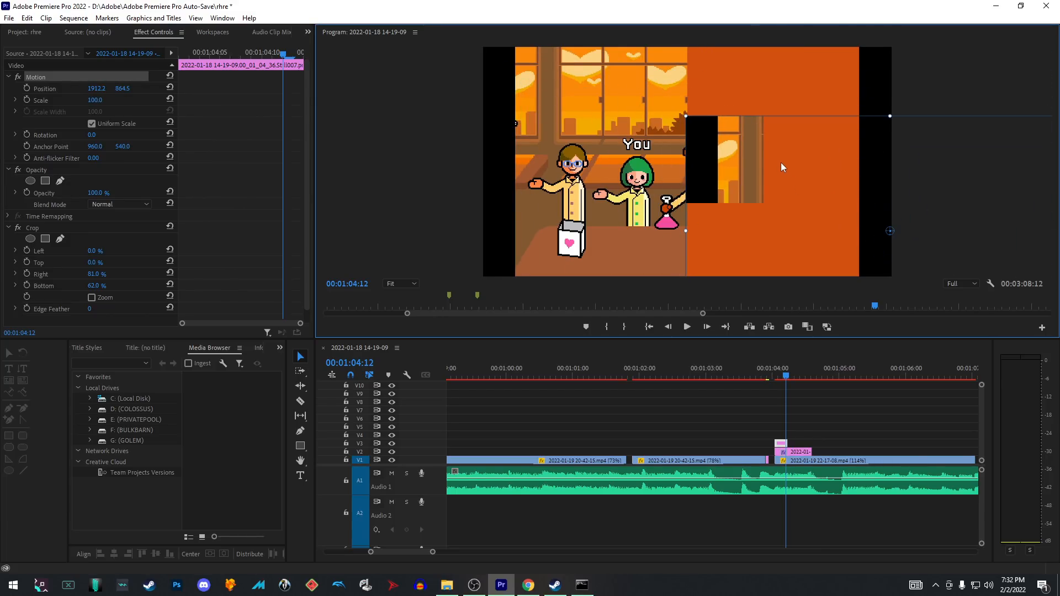
key(ctrl+z)
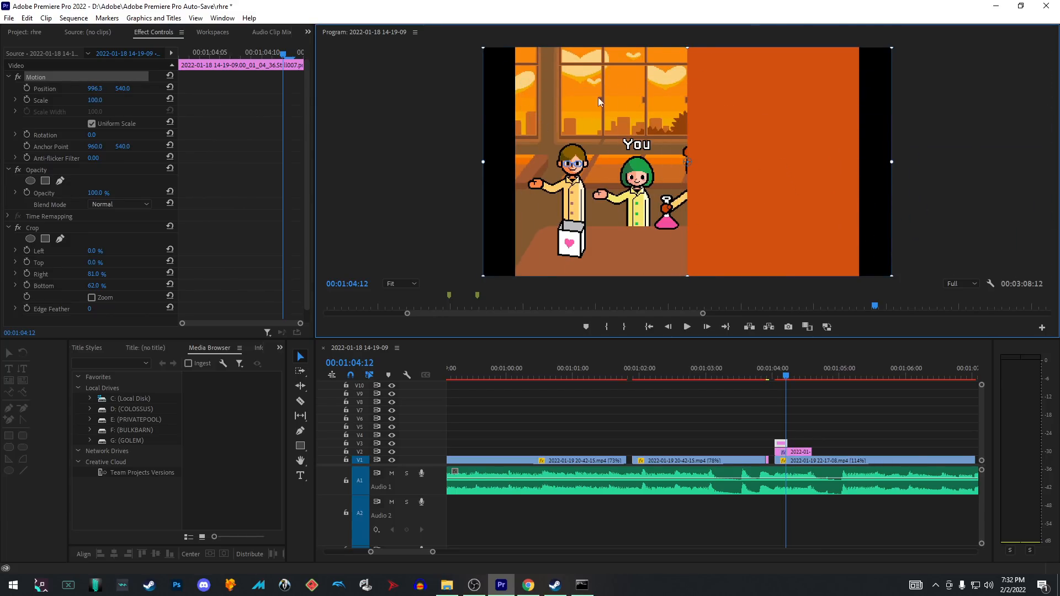
drag(598, 97, 639, 96)
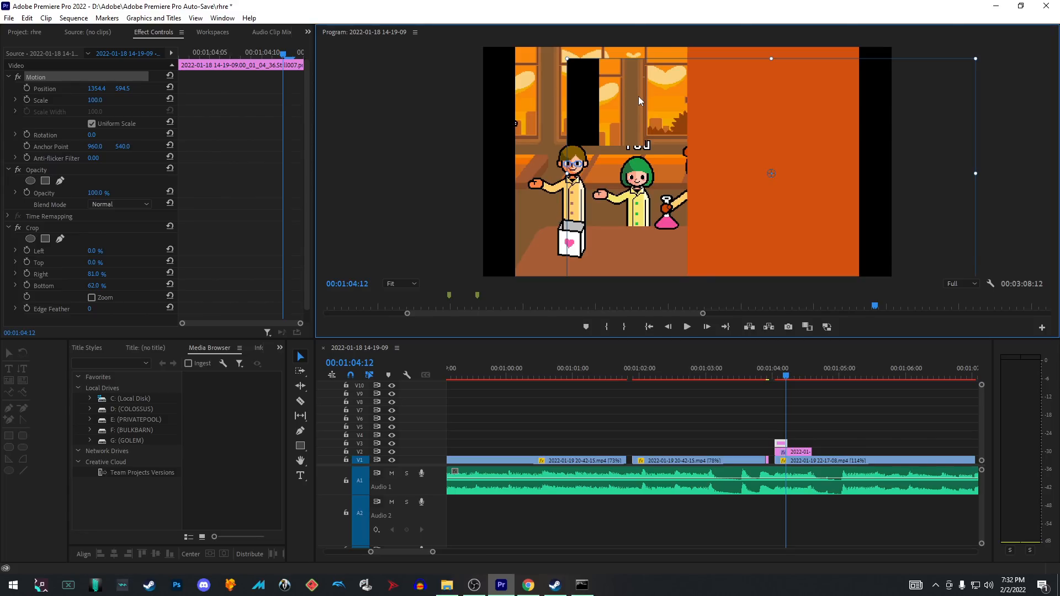
key(ctrl+z)
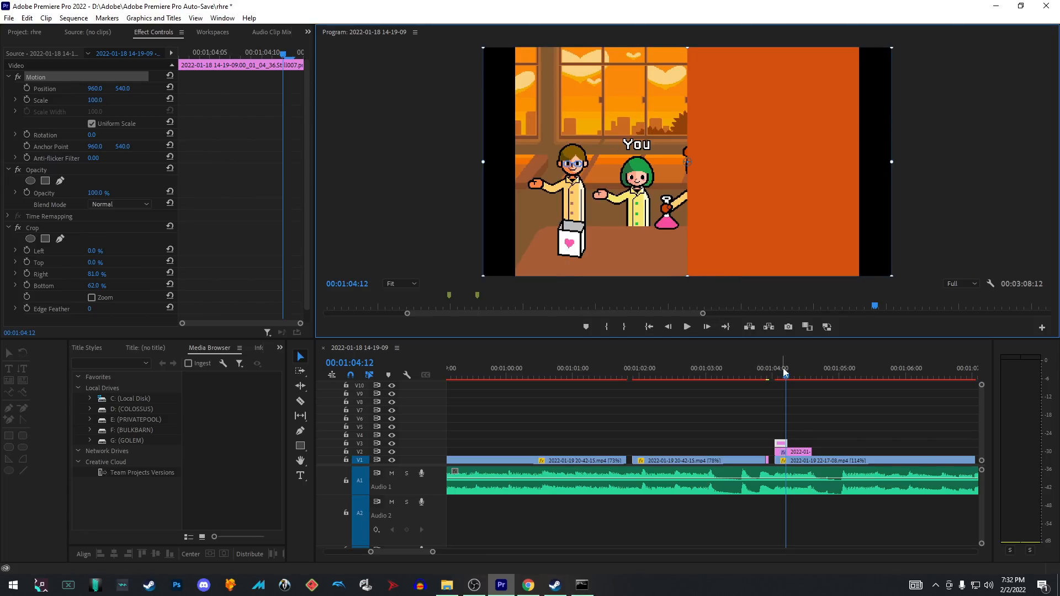
Step: Scrub past the cover overlays on the 22-17-08 clip and play the sequence from 00:01:06:20 to 00:01:31:46
drag(785, 373, 808, 370)
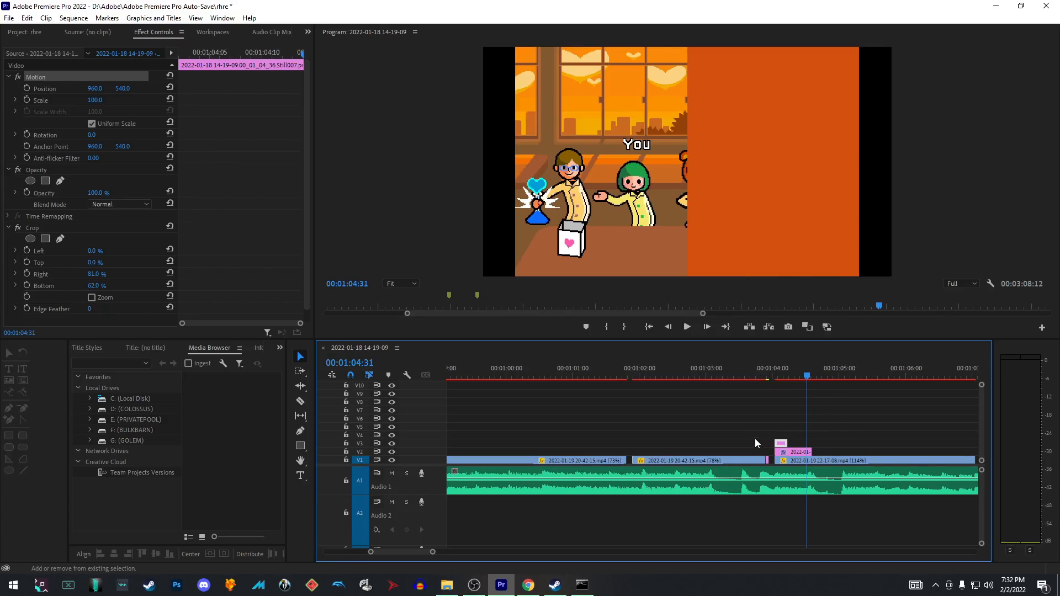
scroll(753, 440, down, 3)
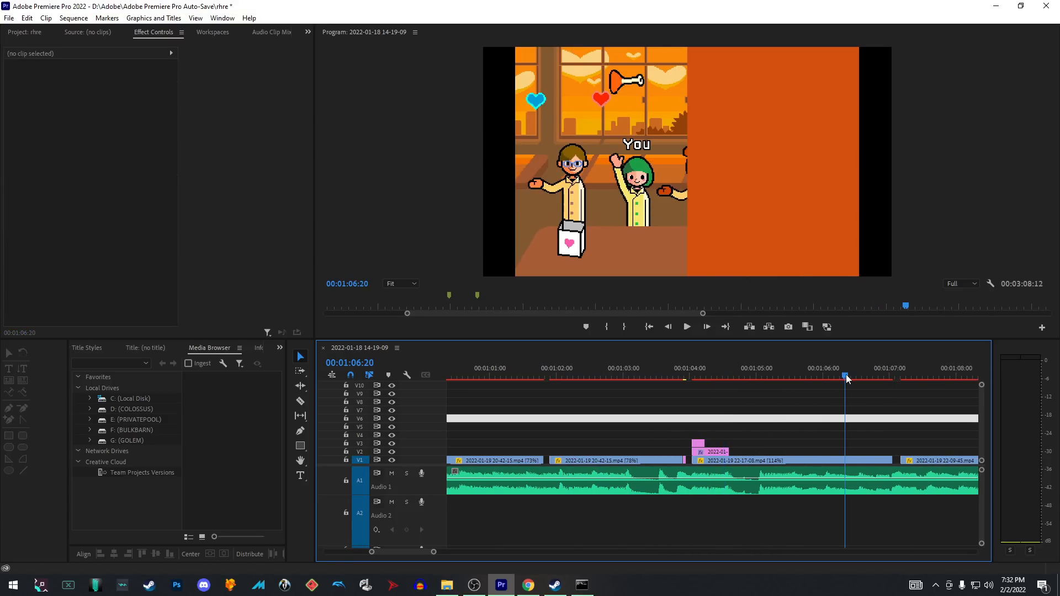
click(687, 326)
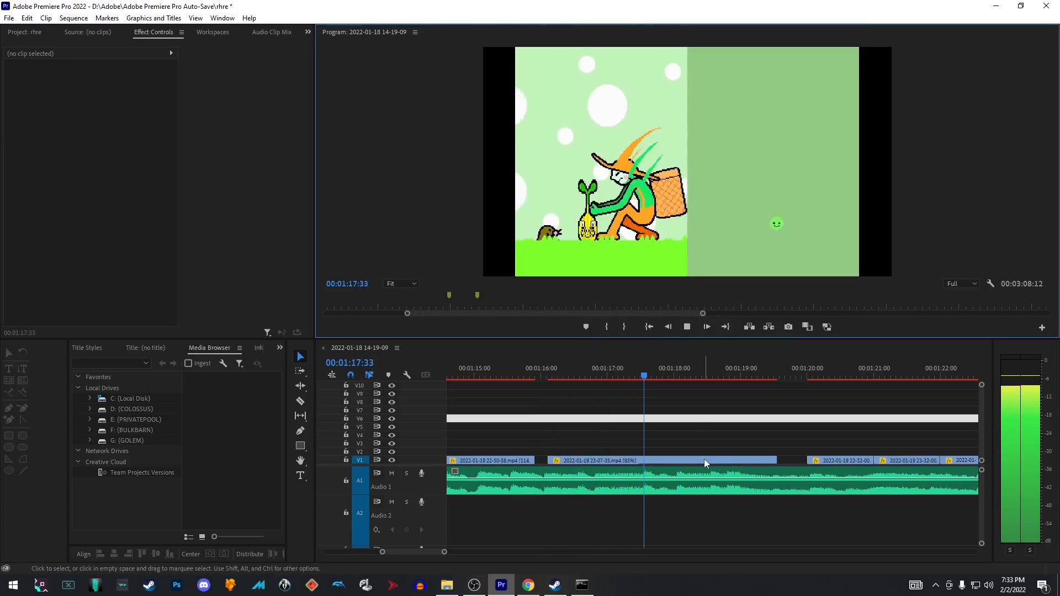
key(minus)
key(minus)
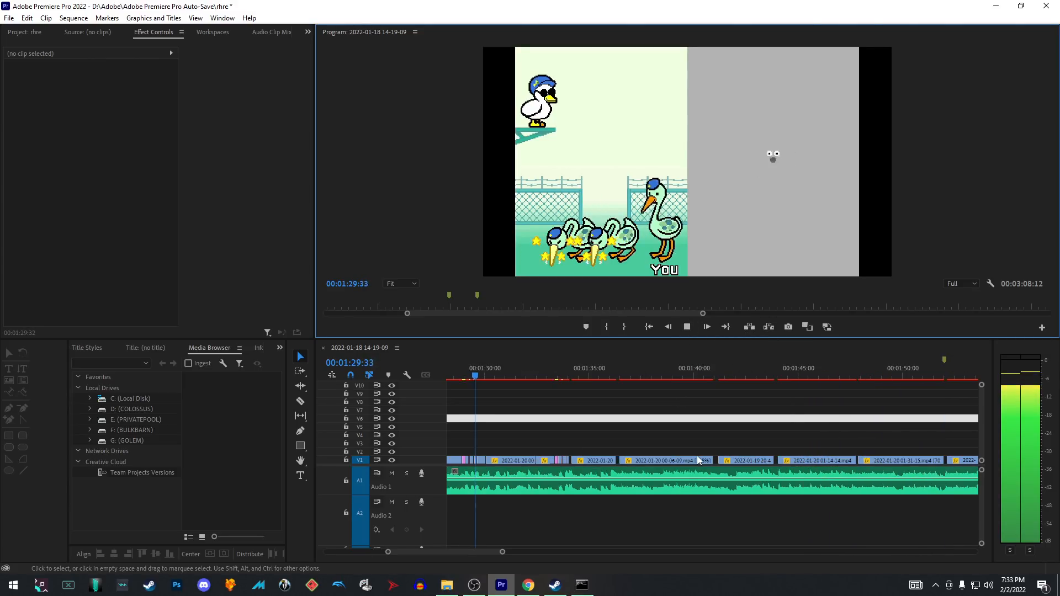
click(687, 327)
scroll(519, 461, up, 4)
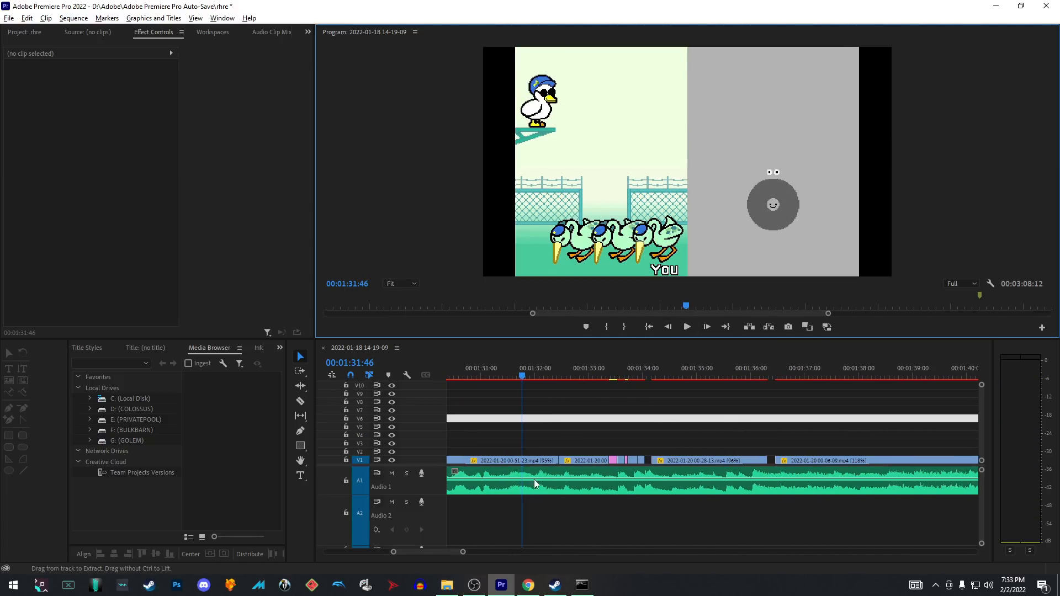
Step: Review the clip start at 00:01:28:02, and replay from 00:01:27:28 through the short still frames to about 00:01:44:12
scroll(535, 484, up, 5)
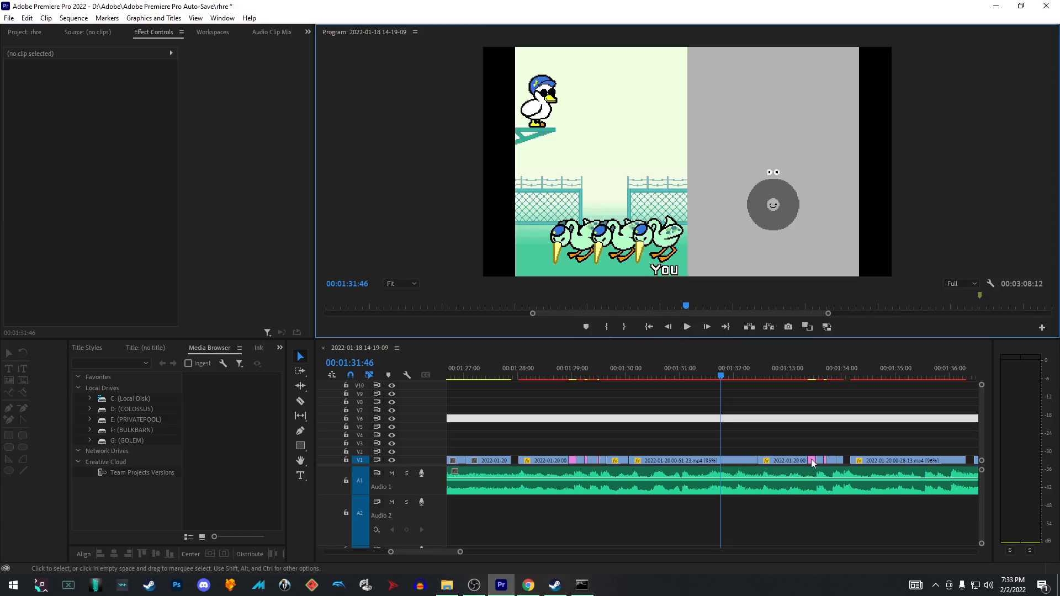
click(520, 375)
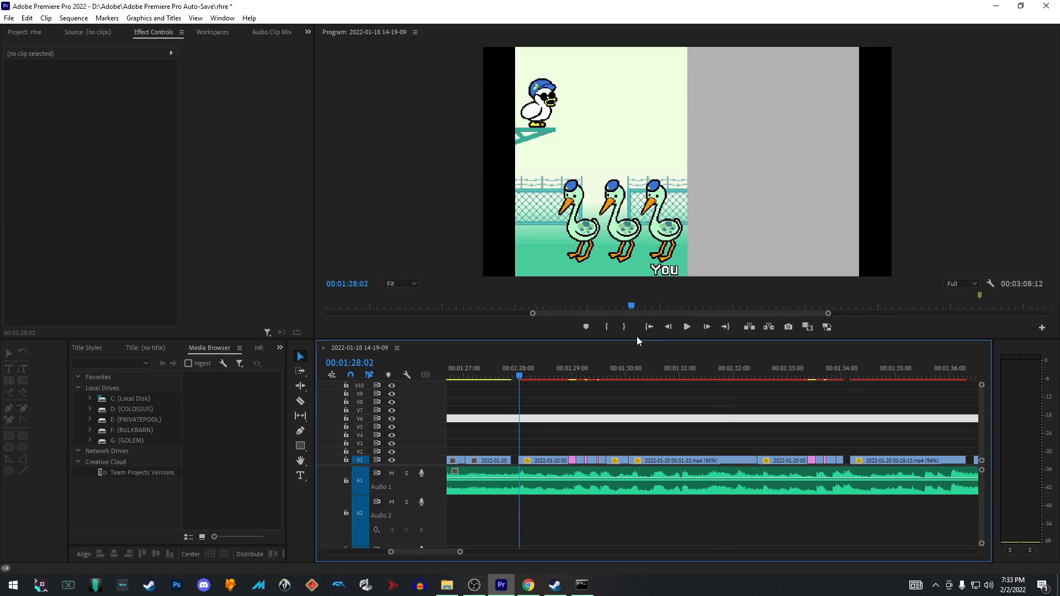
click(573, 459)
click(567, 370)
drag(568, 367, 491, 412)
click(685, 415)
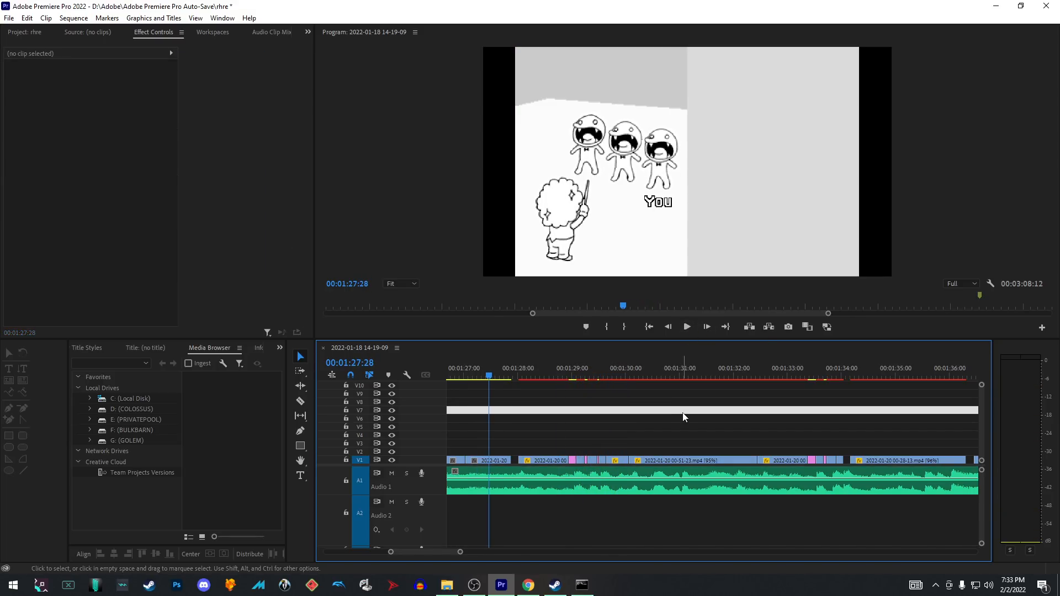
click(688, 327)
click(726, 426)
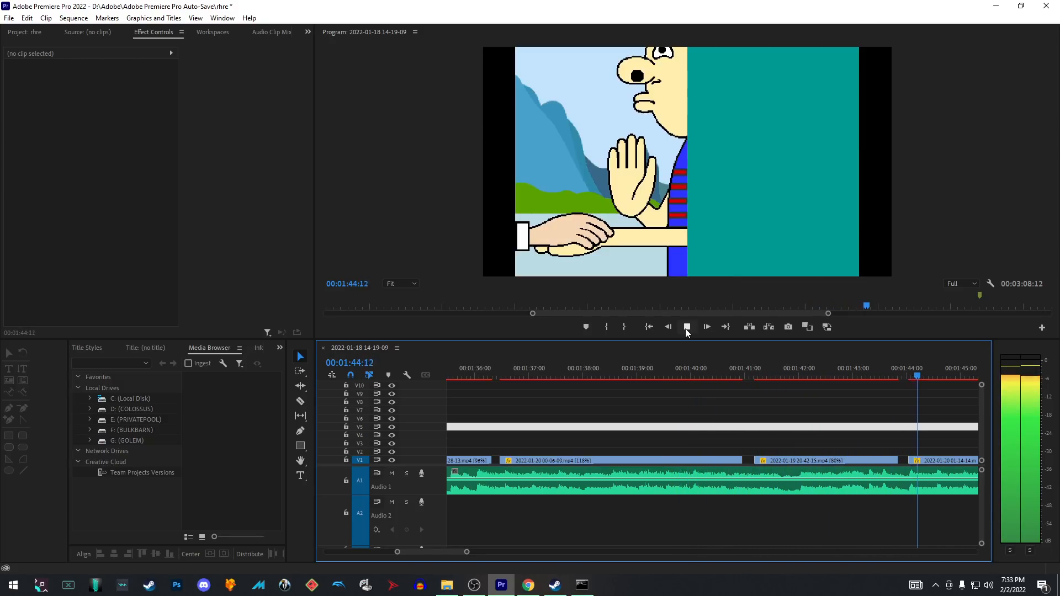
click(687, 327)
click(761, 378)
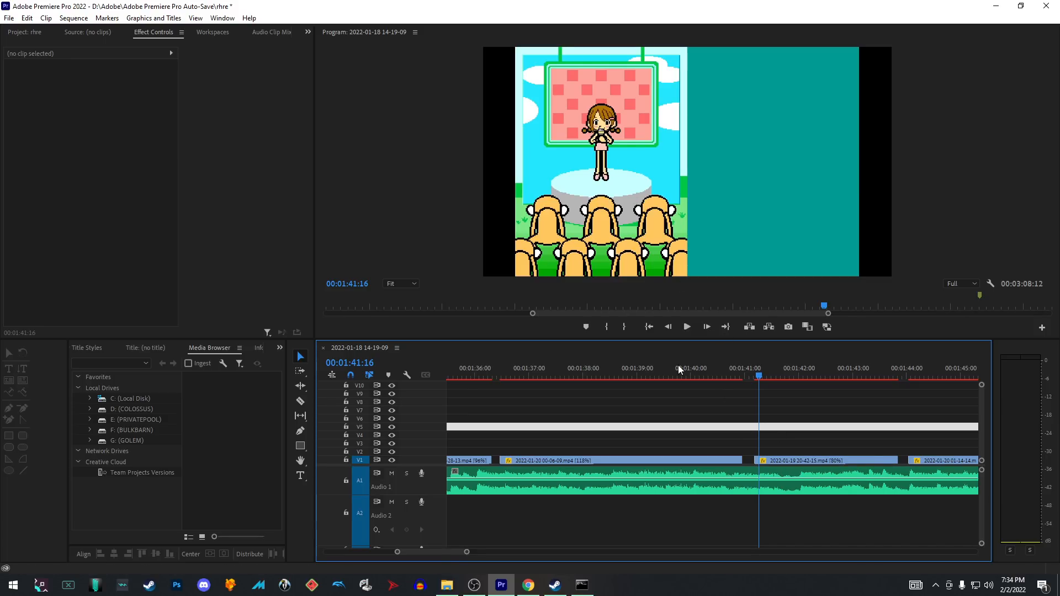
click(664, 371)
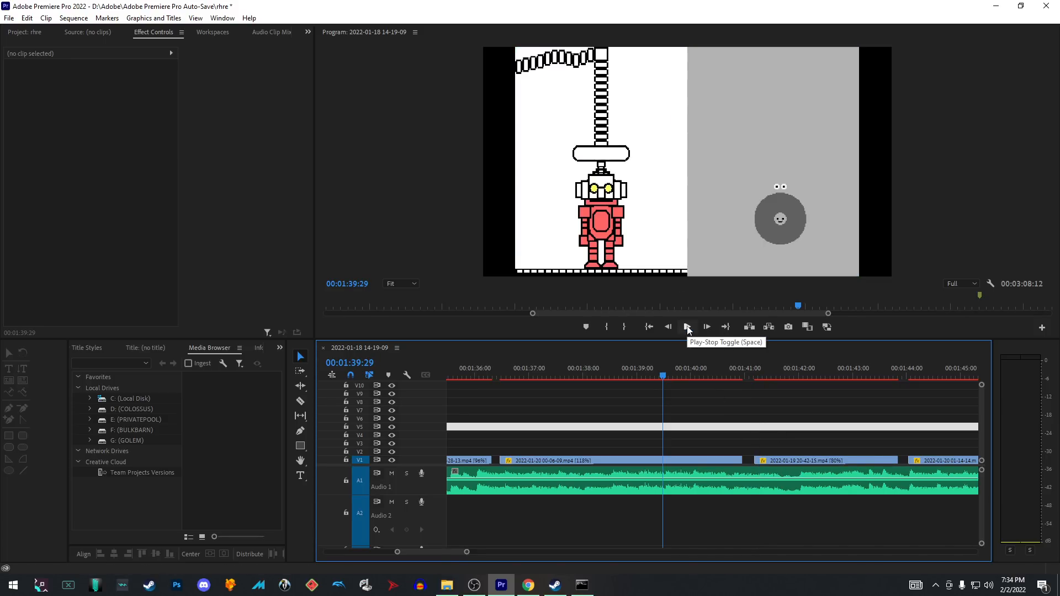
click(688, 327)
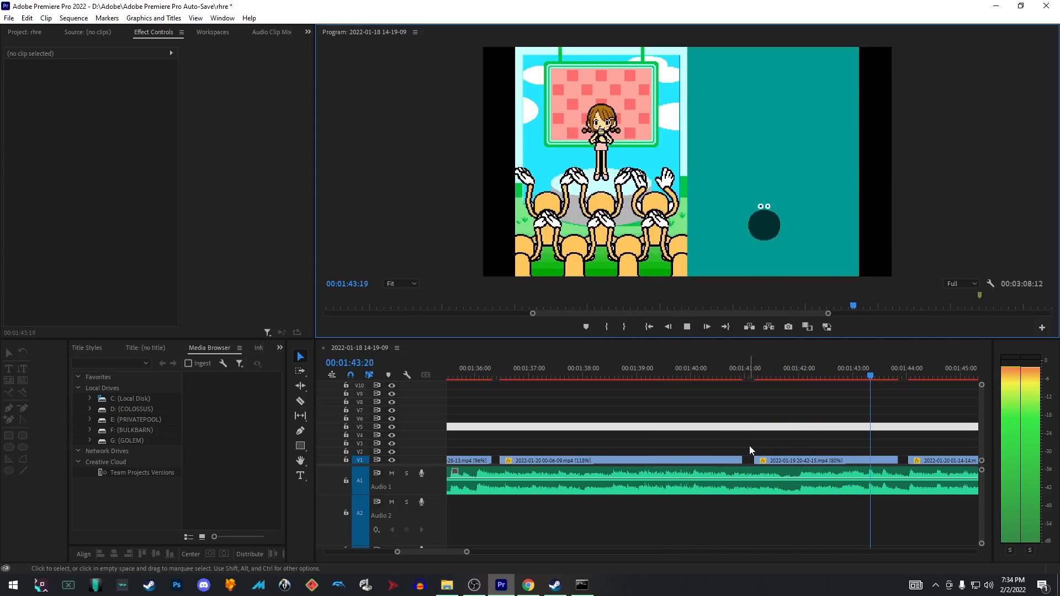
click(687, 326)
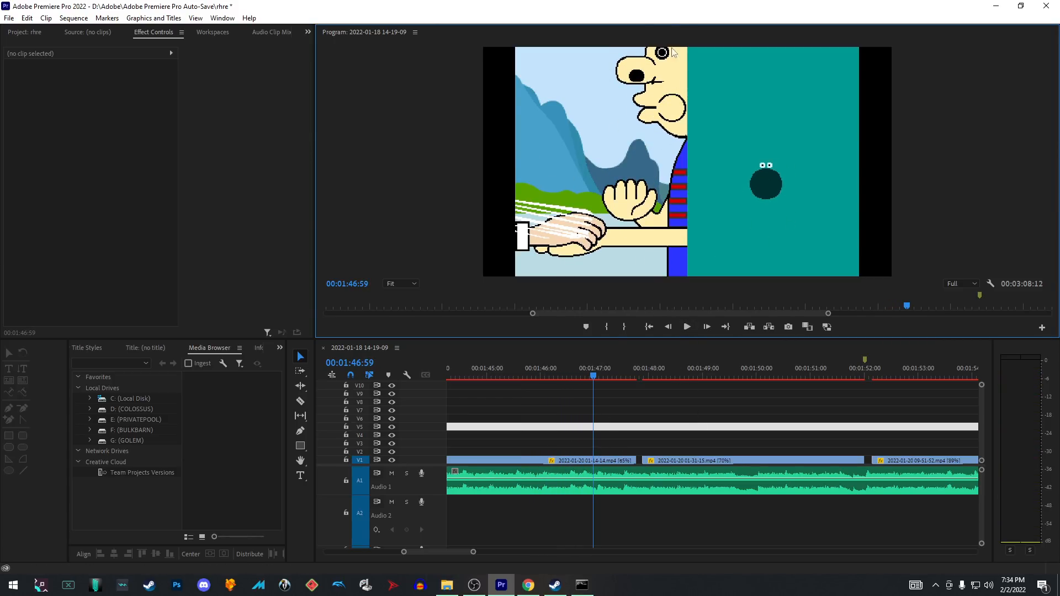
Step: Set the playhead at 00:01:43:51 and examine the adjacent 20-42-15, 01-14-14 and 01-31-15 clips on V1
scroll(753, 429, up, 3)
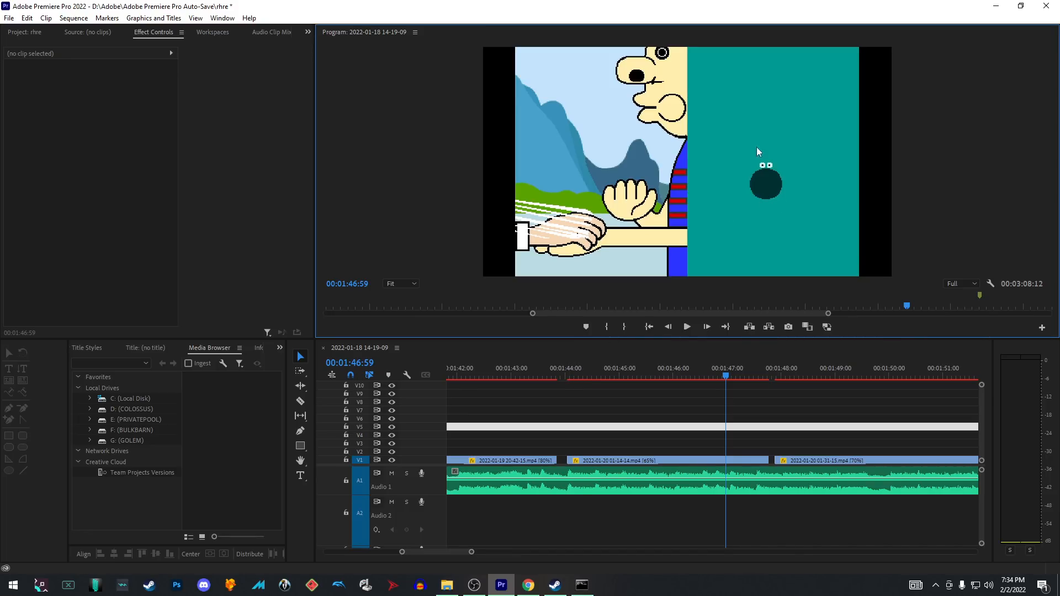
click(558, 369)
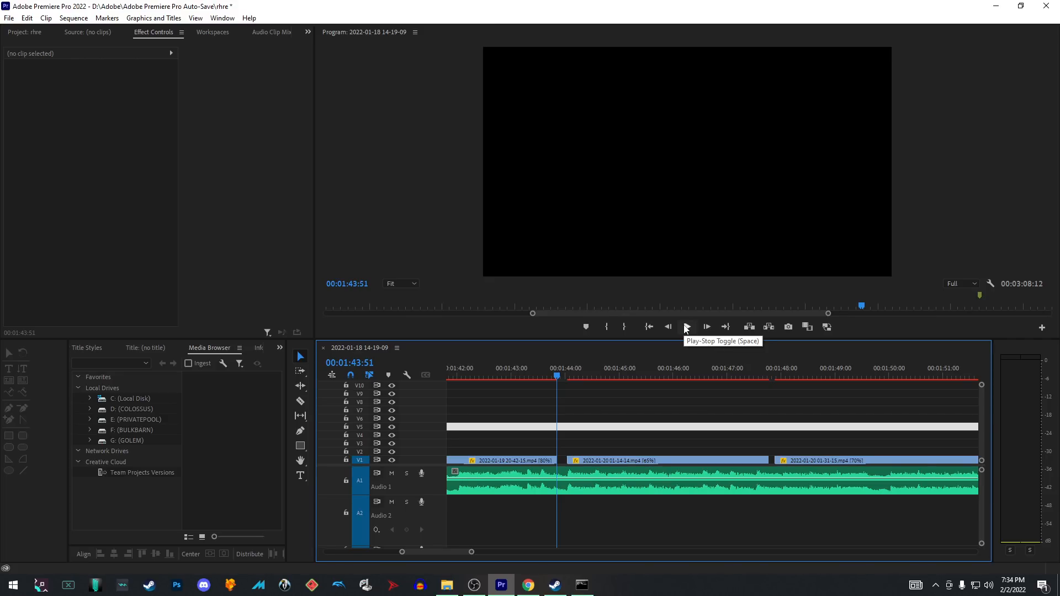
click(662, 459)
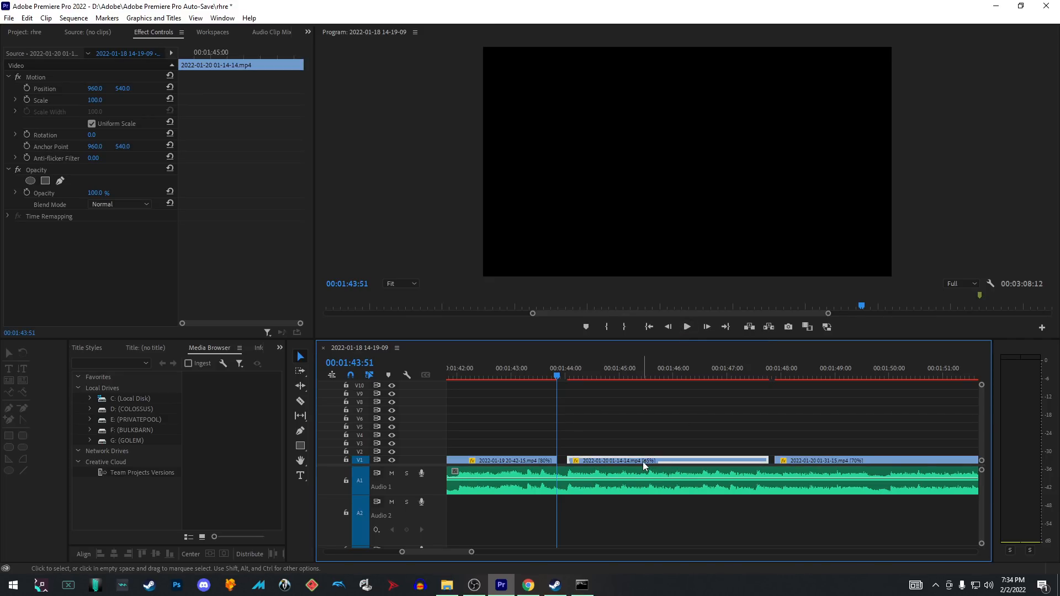
click(549, 459)
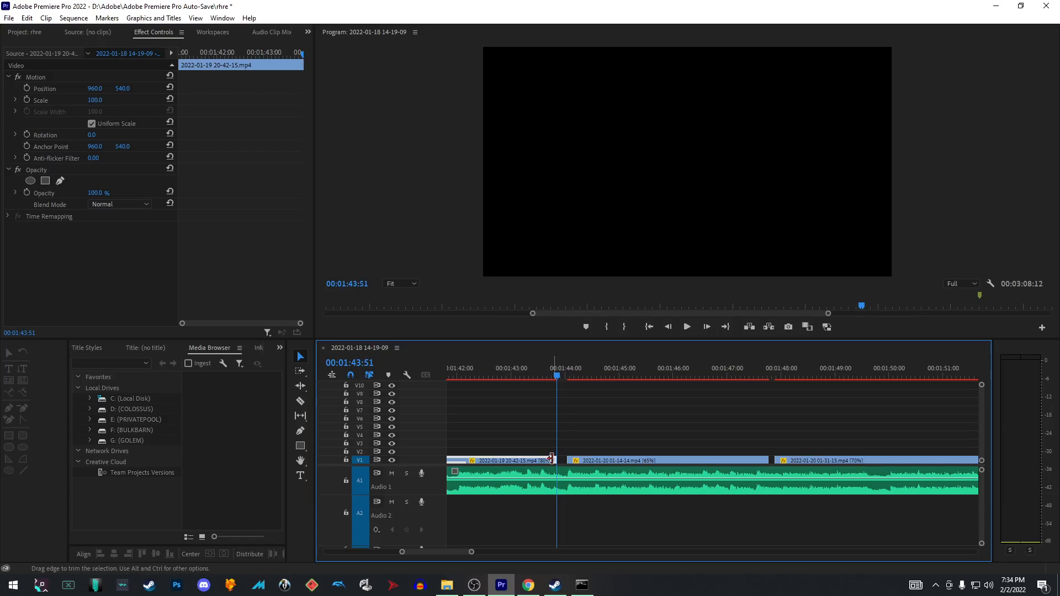
click(855, 462)
click(661, 462)
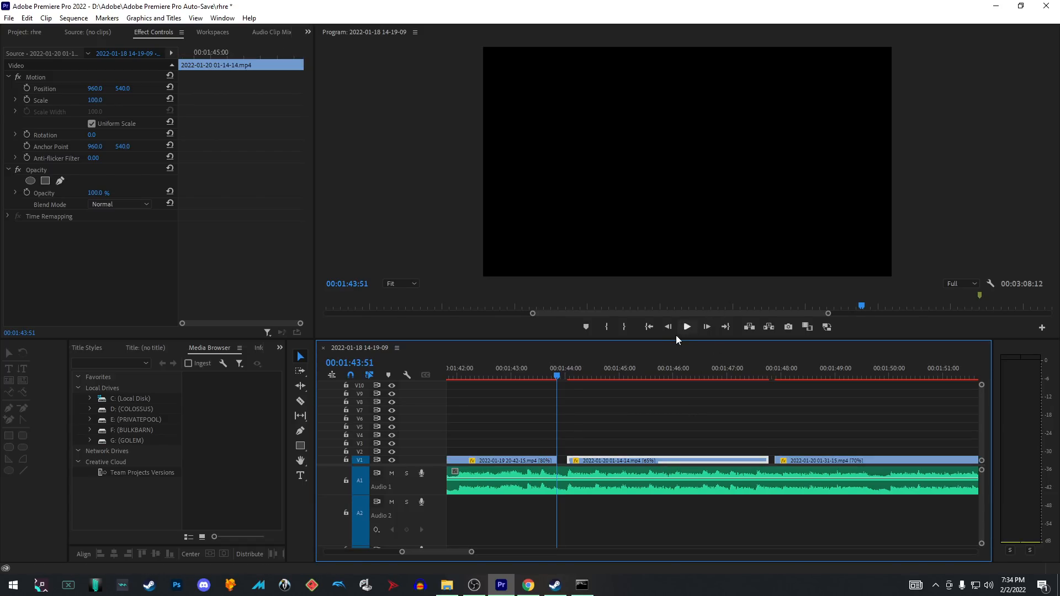
Step: Play the sequence from 00:01:43:51 through the 09-51-52 clip to 00:02:01:14
click(687, 327)
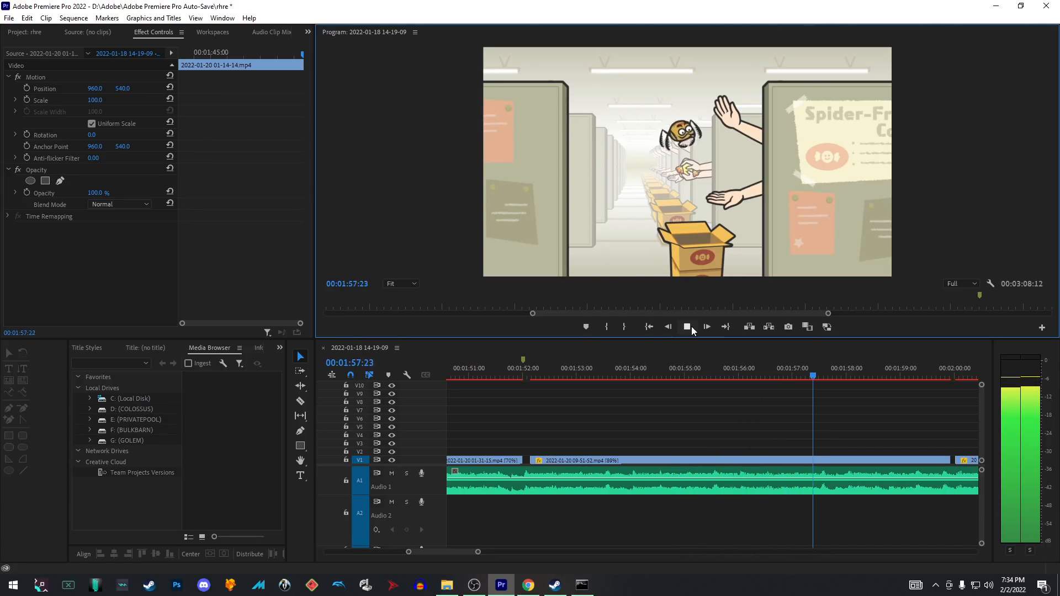
key(minus)
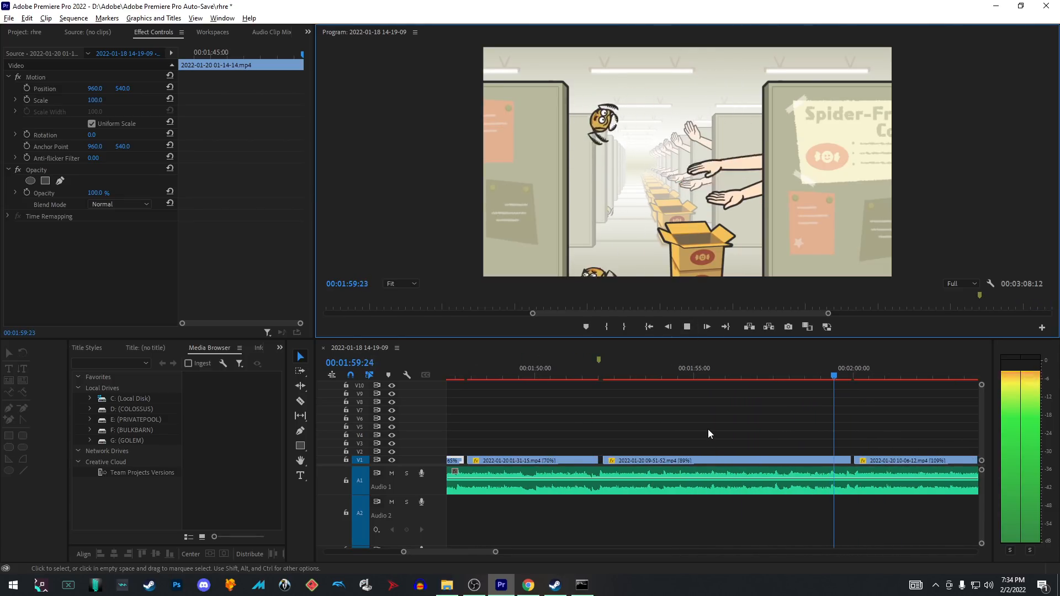
click(687, 327)
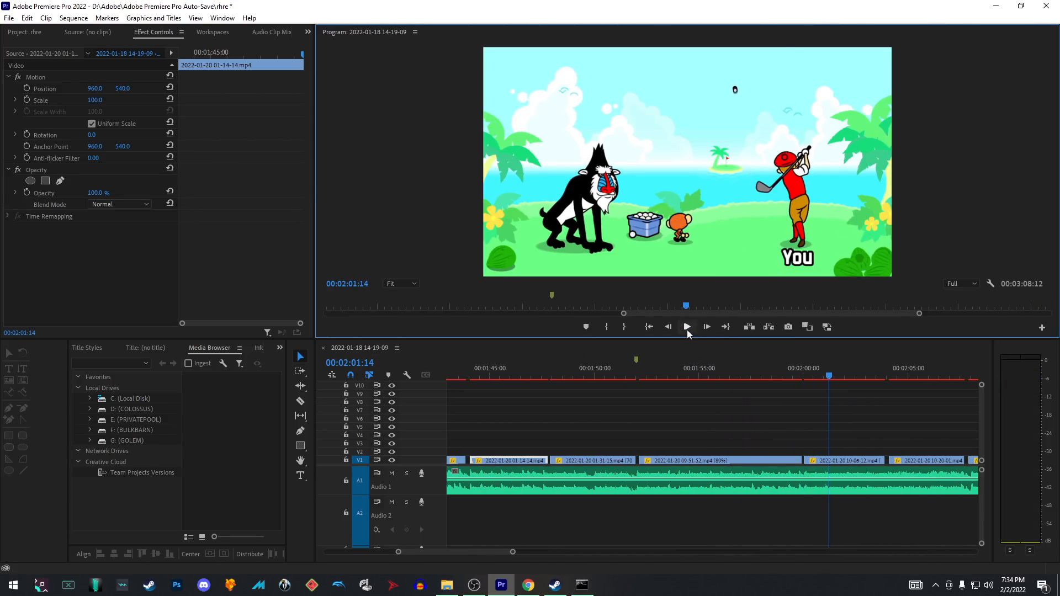
click(816, 377)
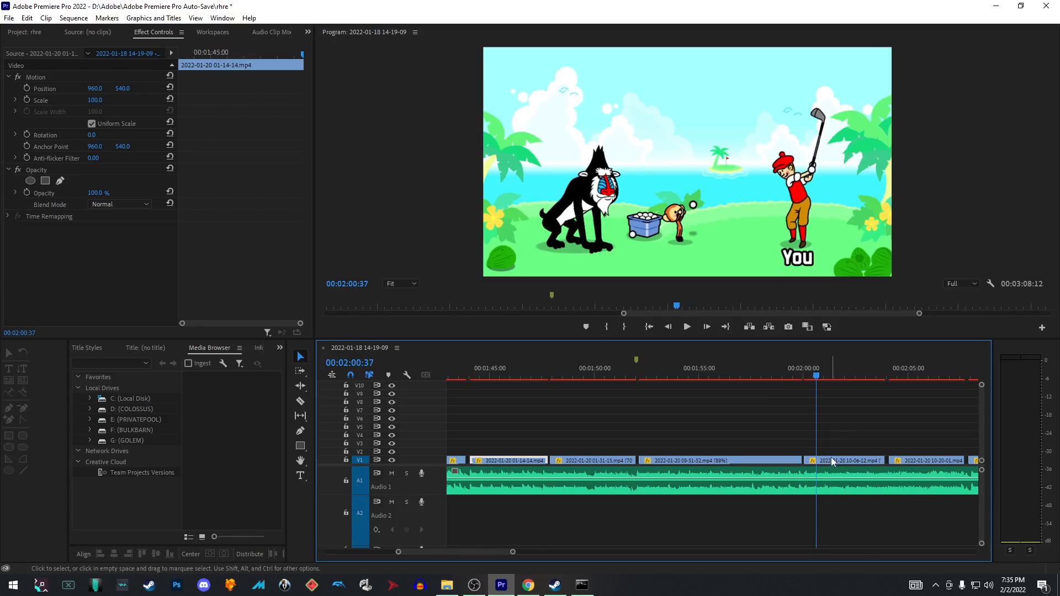
drag(829, 460, 761, 435)
click(759, 370)
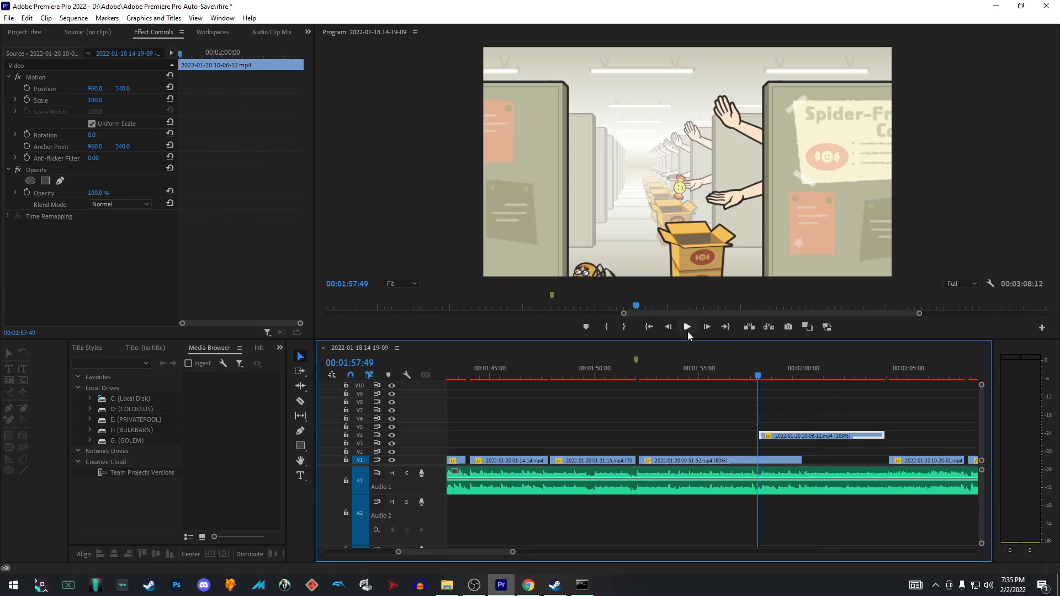
click(688, 327)
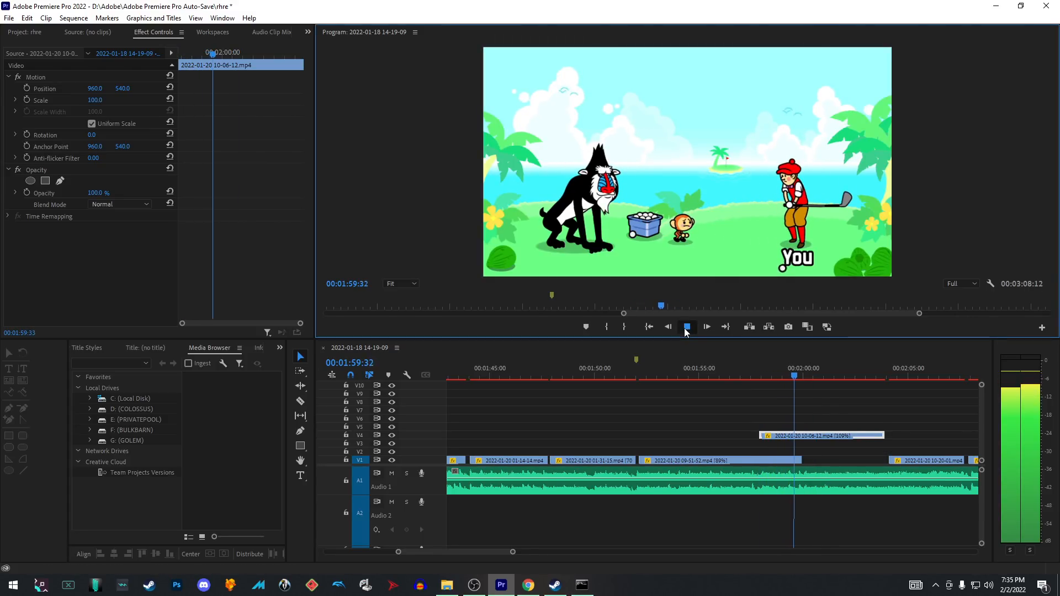
click(686, 329)
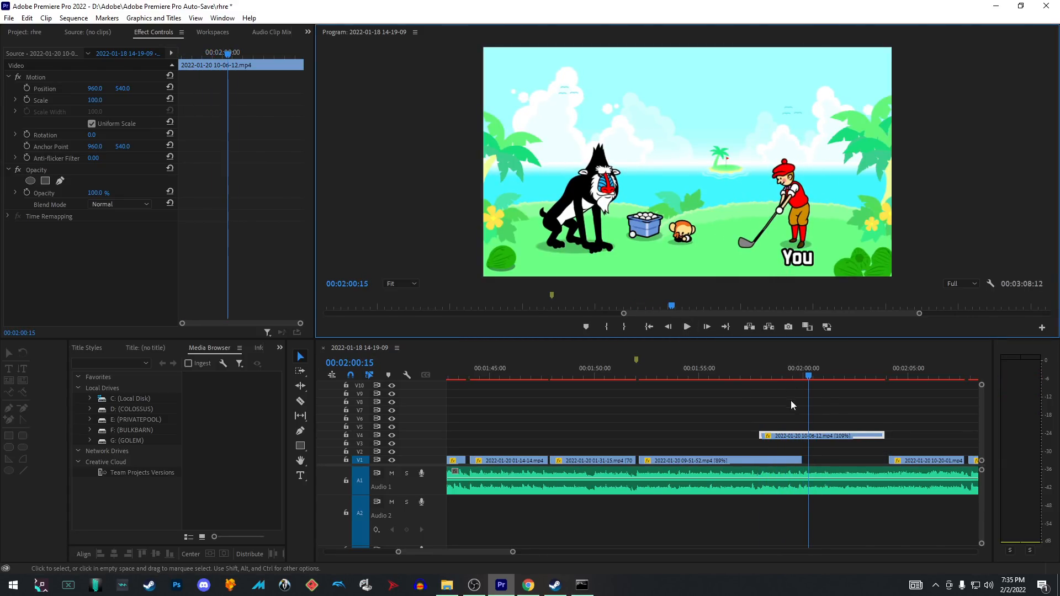
Step: Trim the start of the 10-06-12 clip to about 00:02:00:00 and return the clip to V1
drag(761, 437, 805, 436)
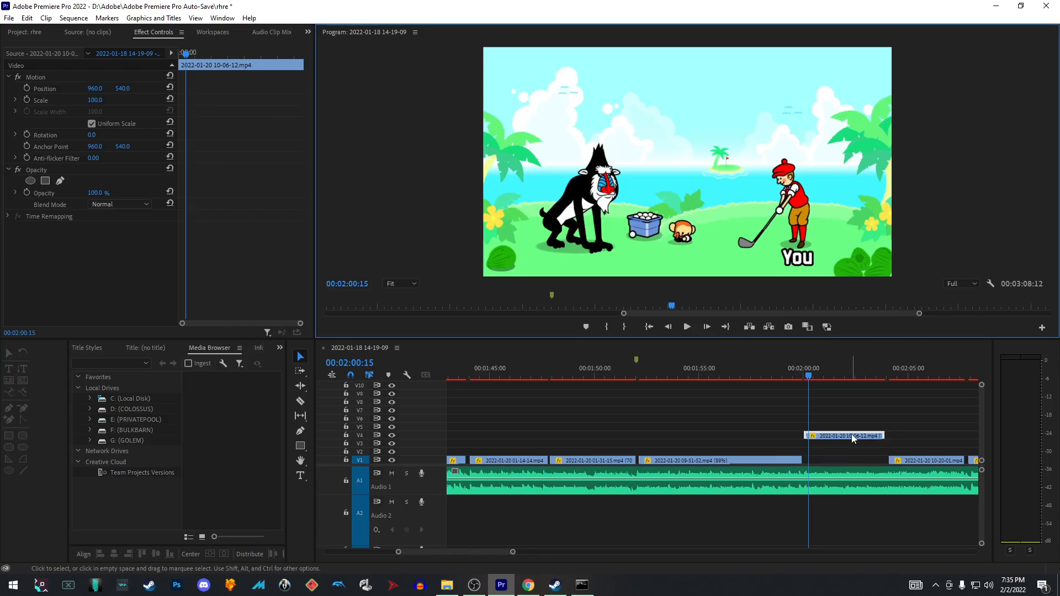
drag(854, 436, 855, 459)
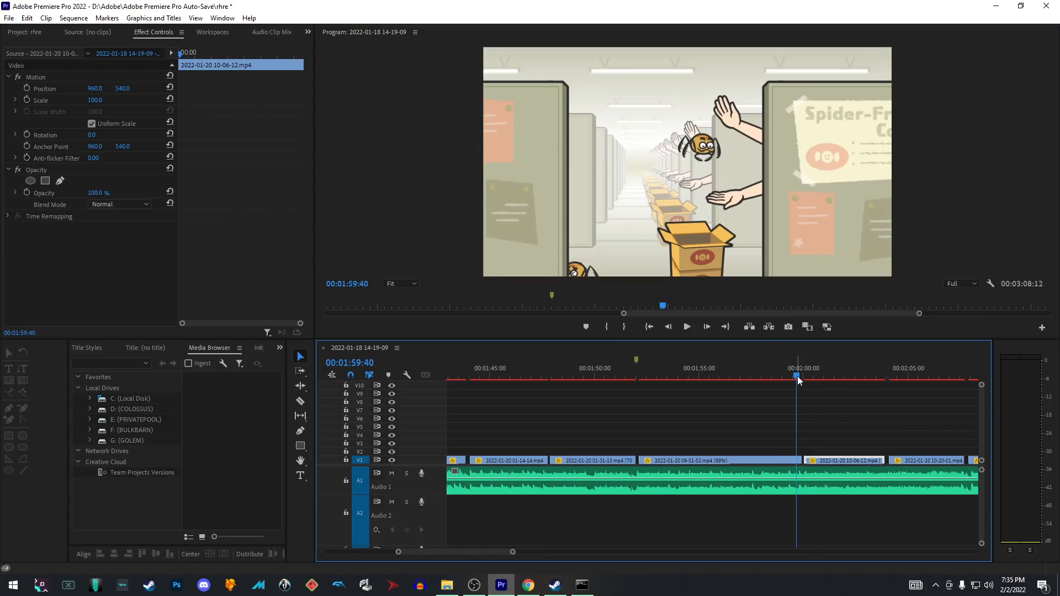
Step: Play the sequence from 00:01:59:40 to 00:02:18:45, checking the cuts from the 10-06-12 clip into the 10-56-58 clip
click(687, 330)
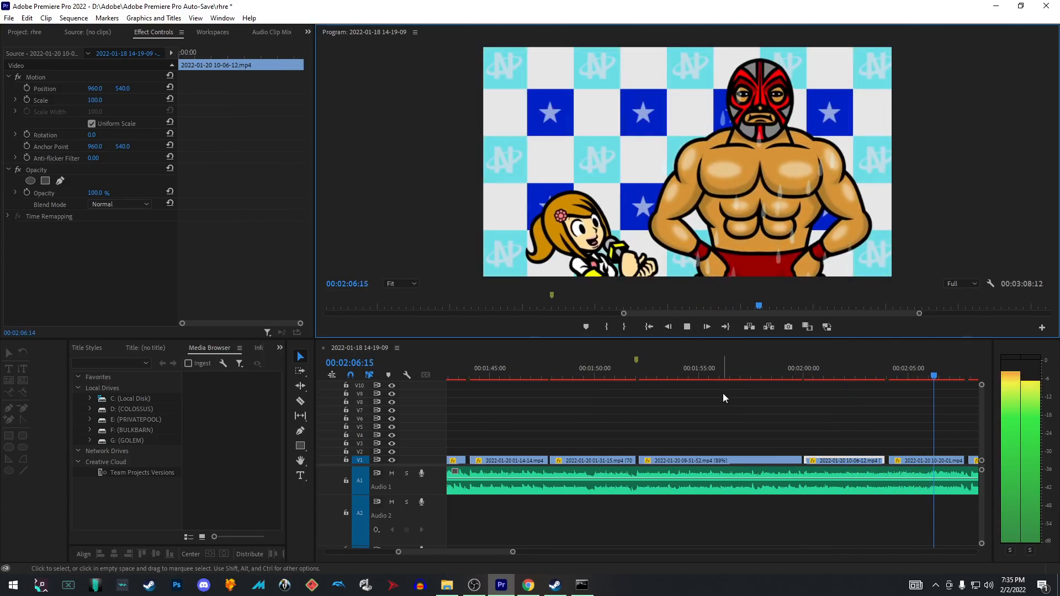
scroll(715, 407, down, 2)
scroll(716, 406, down, 3)
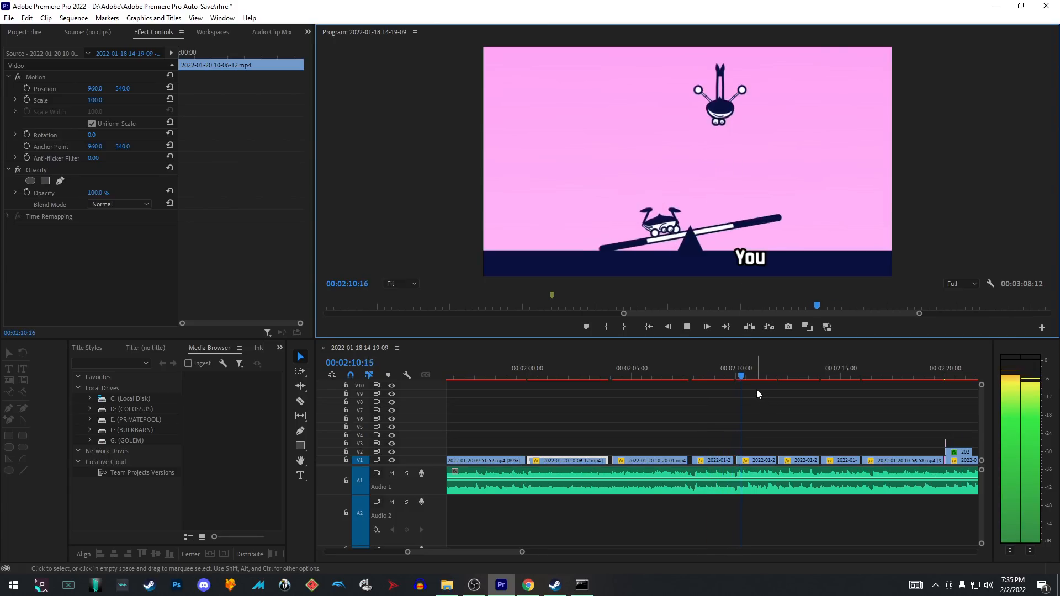
scroll(757, 389, down, 2)
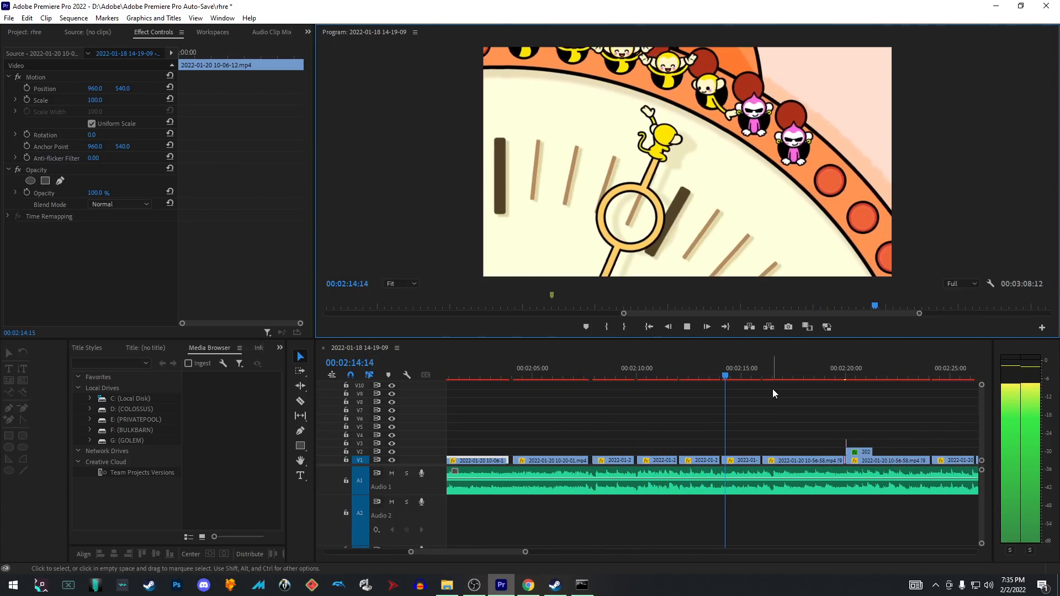
click(686, 327)
scroll(844, 452, right, 4)
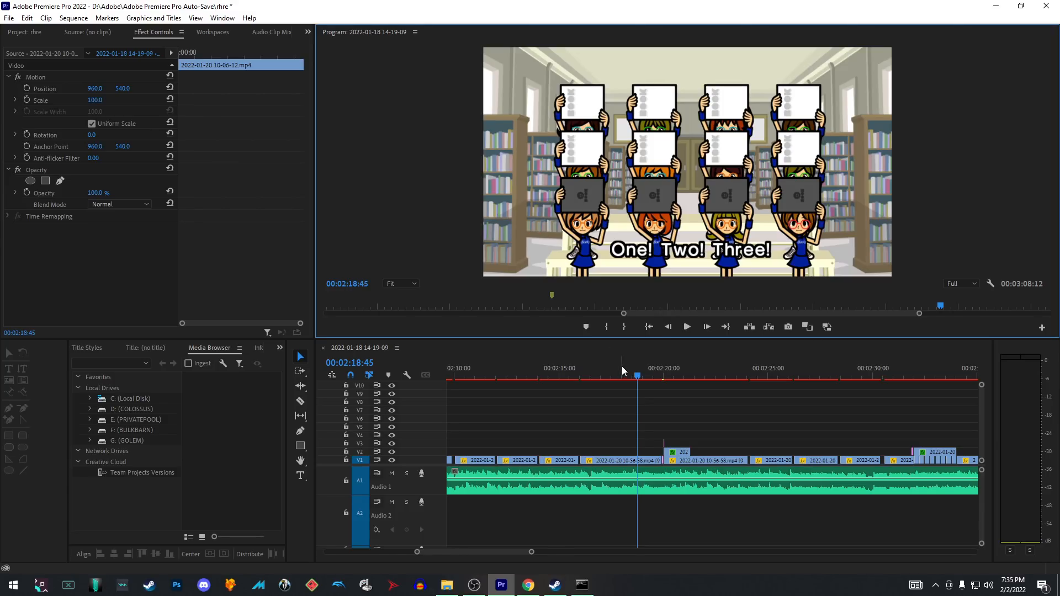
Step: Set the playhead at 00:02:20:29, try moving the overlay clips above 10-56-58 away to V6, and undo the move
click(671, 376)
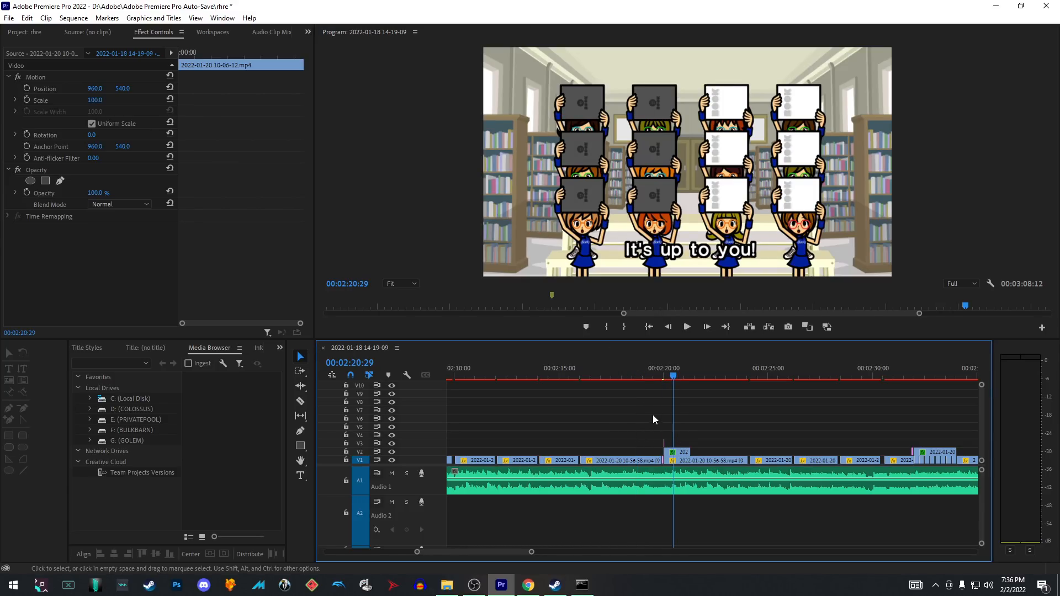
drag(638, 422, 804, 422)
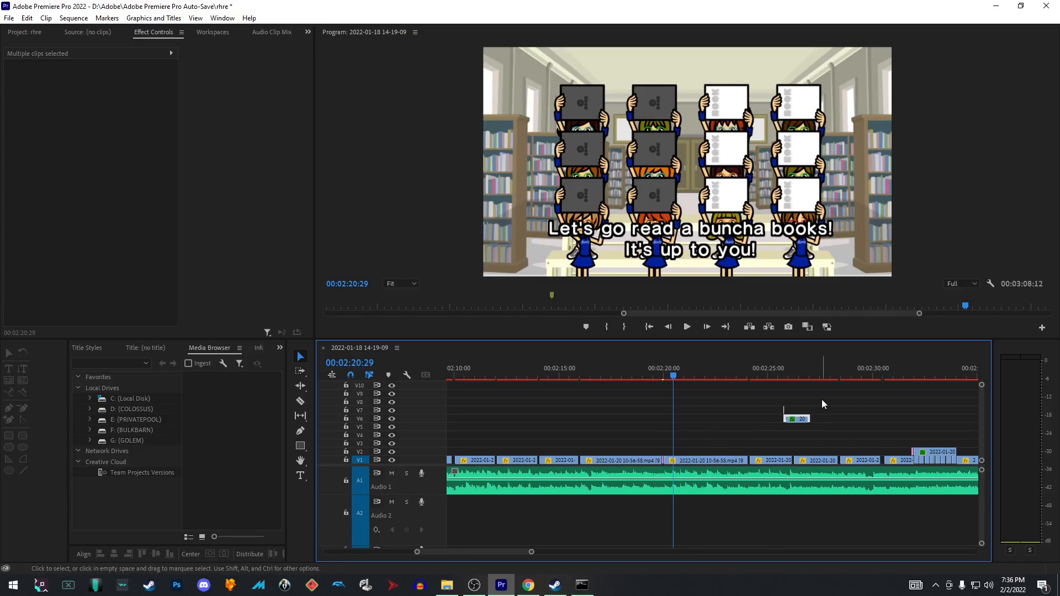
key(ctrl+z)
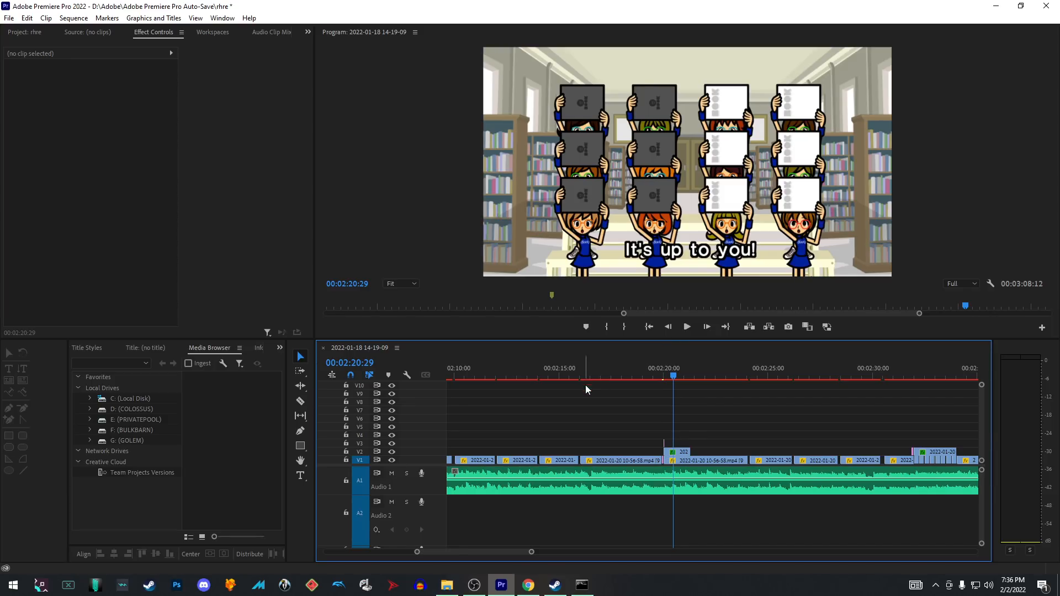
Step: Scrub from 00:02:19:47 to 00:02:20:20, examining the still frame between the 10-56-58 clips and the overlays on V2 and V3
click(660, 371)
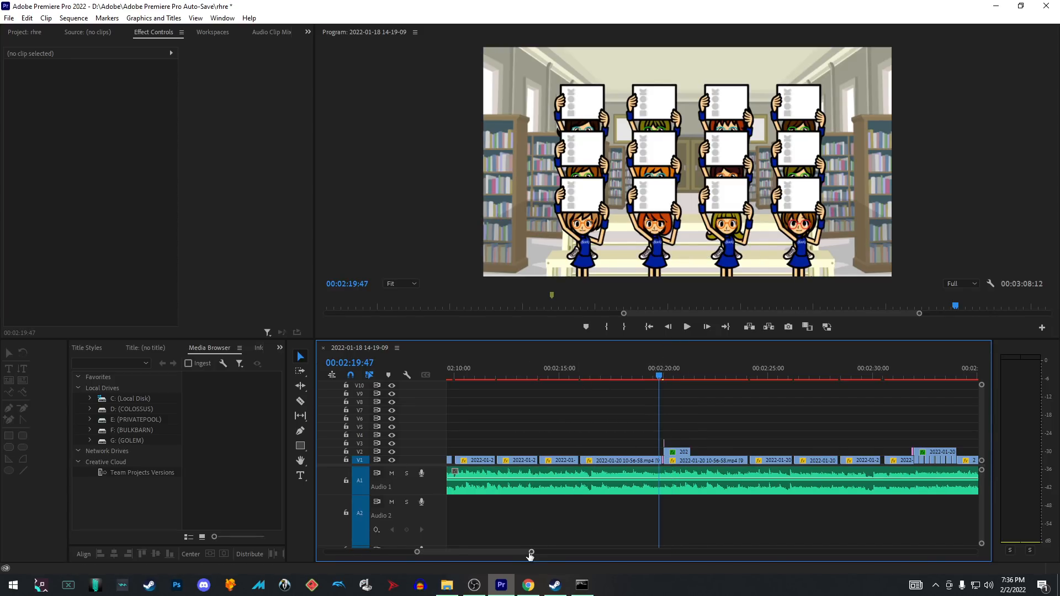
scroll(530, 553, up, 6)
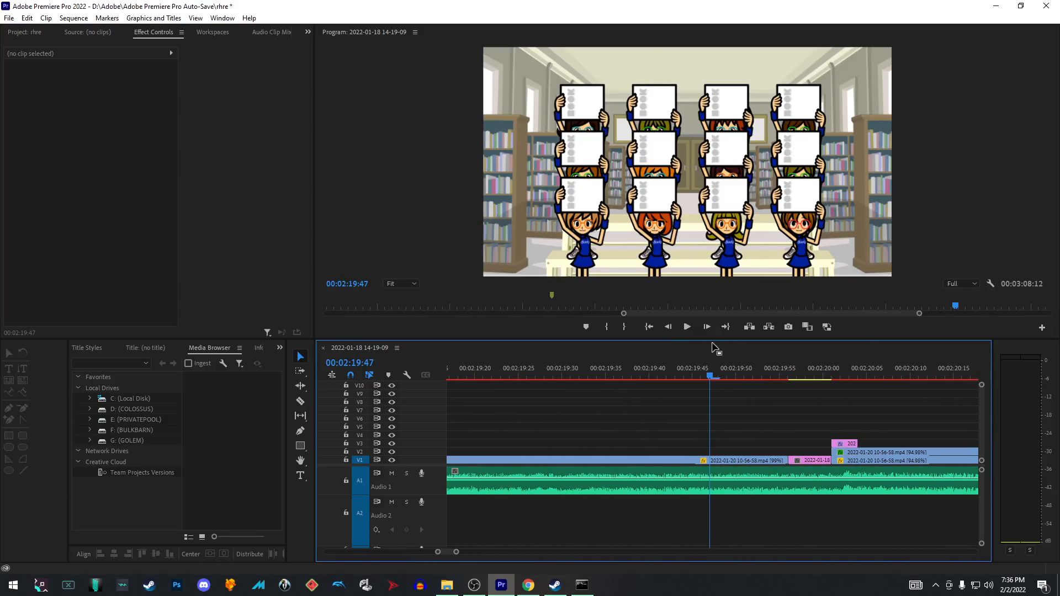
drag(712, 377, 846, 349)
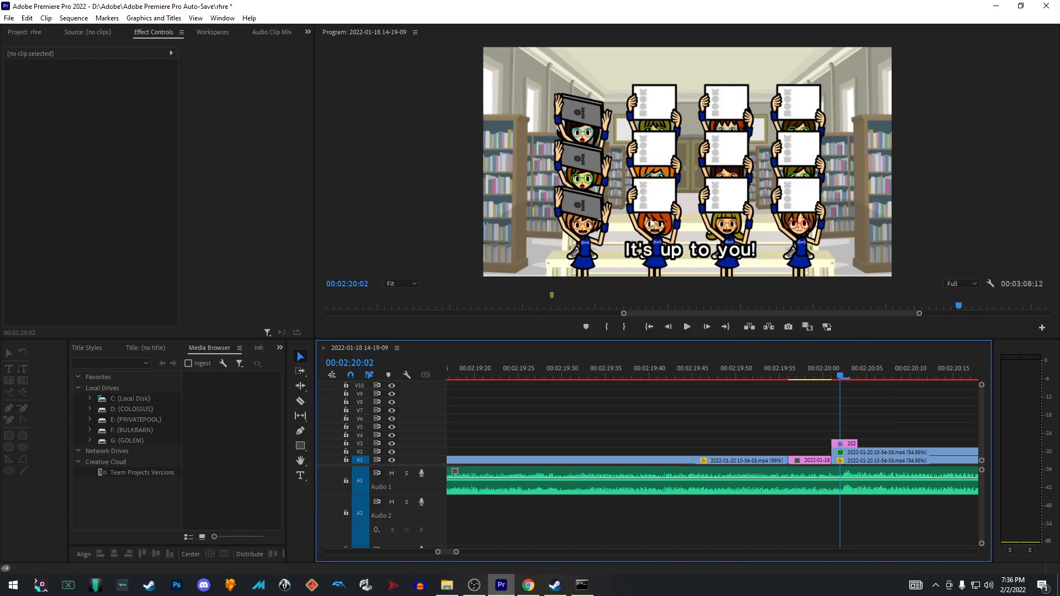
drag(840, 379, 933, 363)
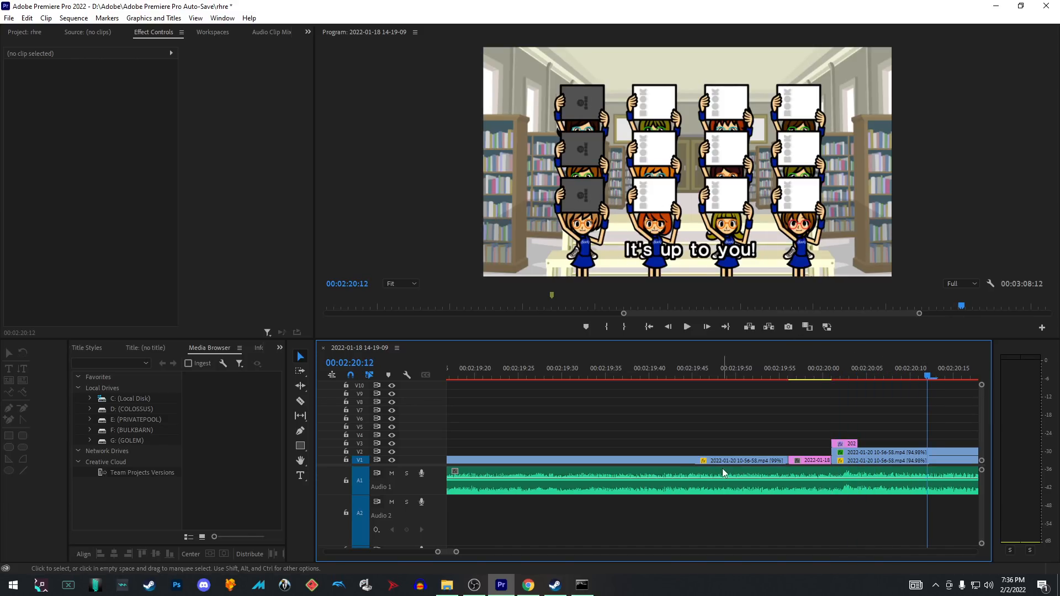
scroll(768, 464, down, 2)
scroll(836, 443, down, 4)
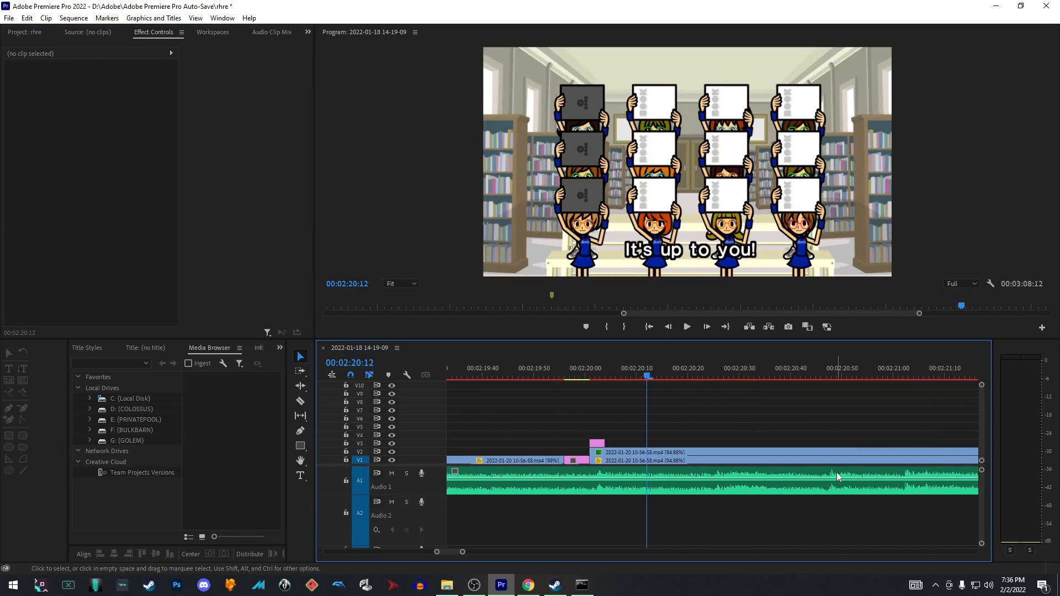
scroll(650, 377, down, 1)
drag(723, 376, 742, 436)
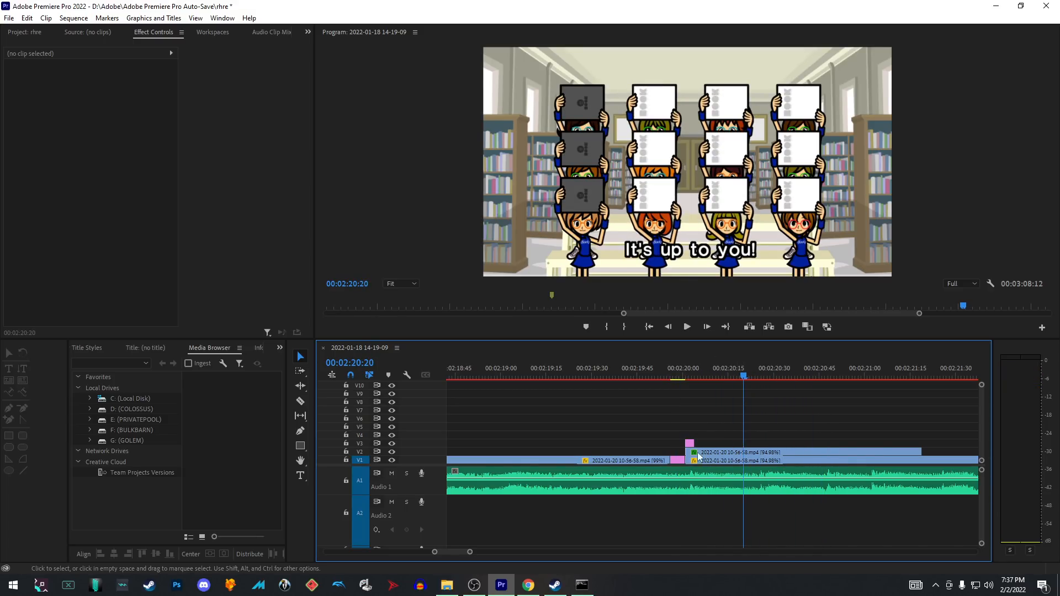
Step: Play the 10-56-58 section from 00:02:19:39 and return the playhead to 00:02:21:05 under the V2 overlay's end
scroll(697, 450, down, 4)
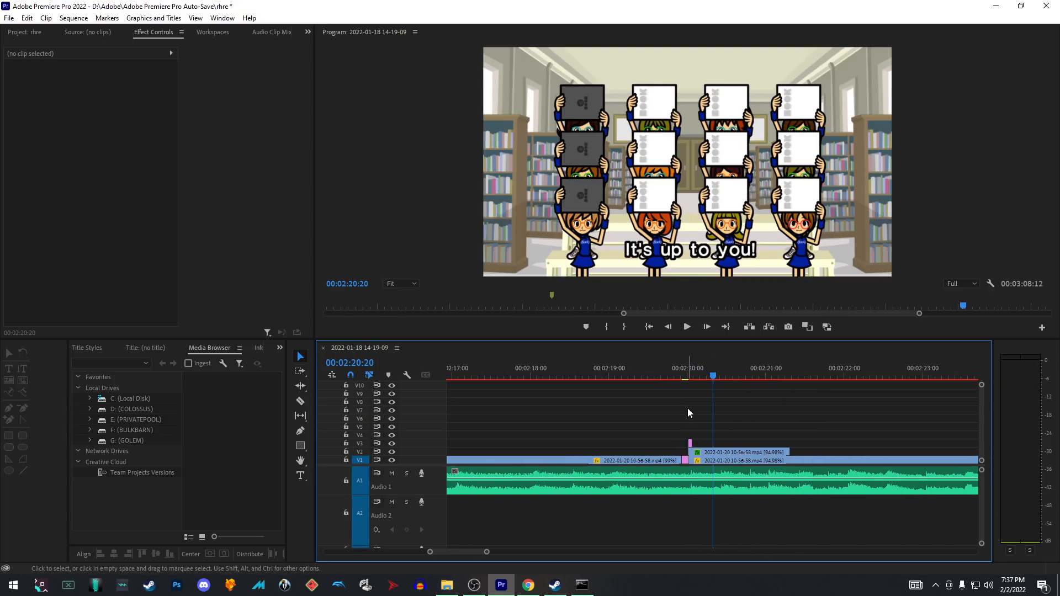
scroll(723, 404, down, 3)
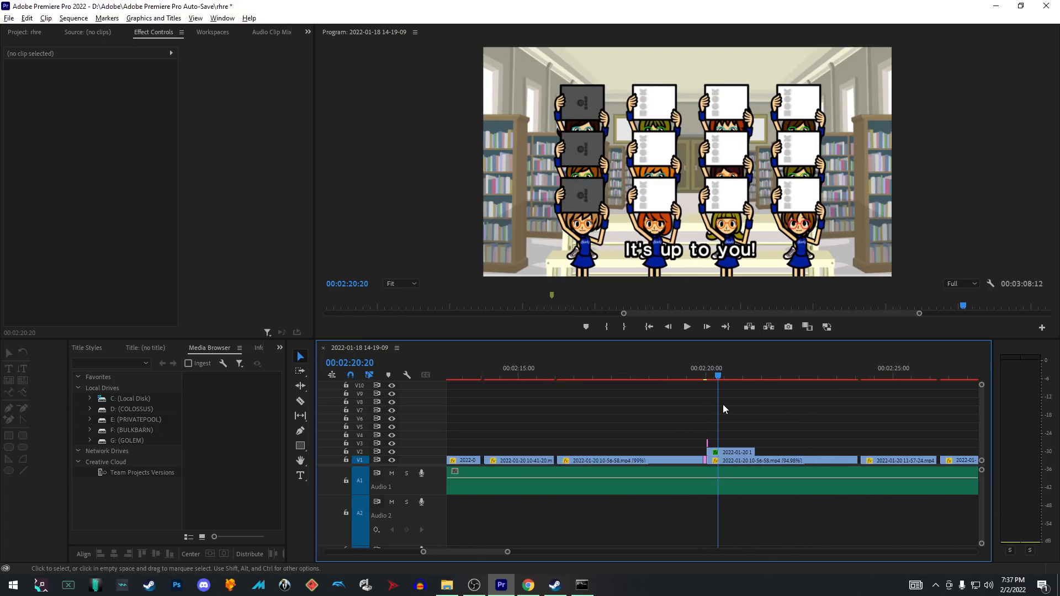
click(697, 369)
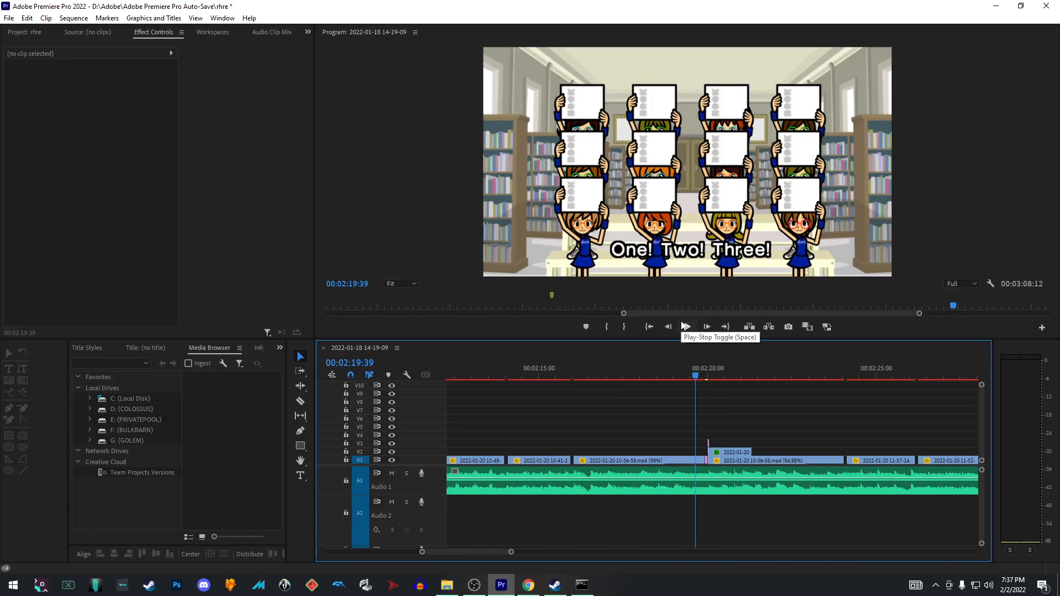
click(685, 325)
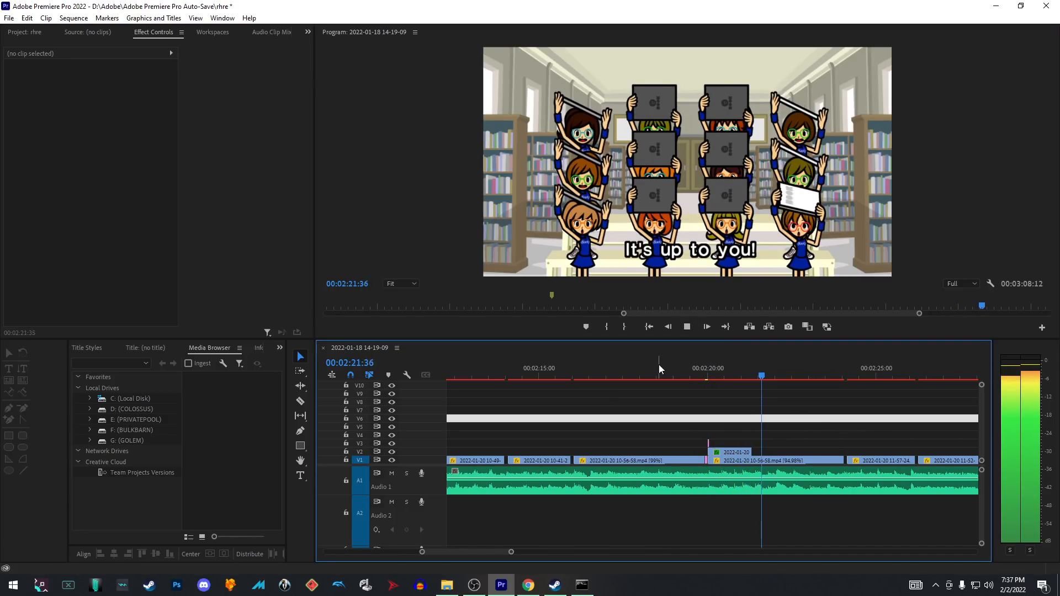
click(747, 376)
drag(749, 380, 745, 380)
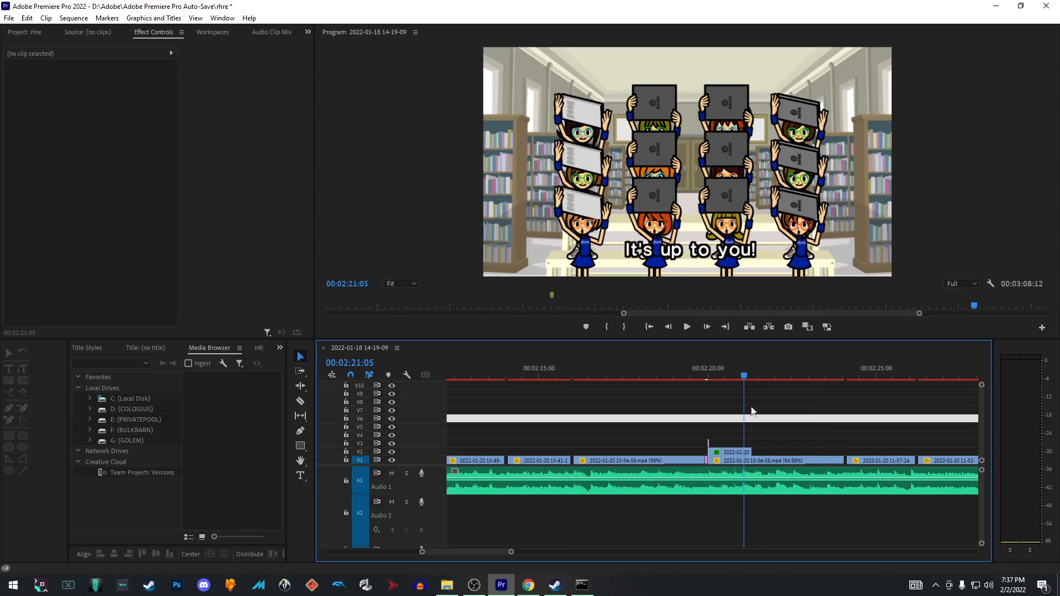
Step: Play the sequence from 00:02:19:07 to 00:02:23:28 to review the overlaid 10-56-58 section
key(minus)
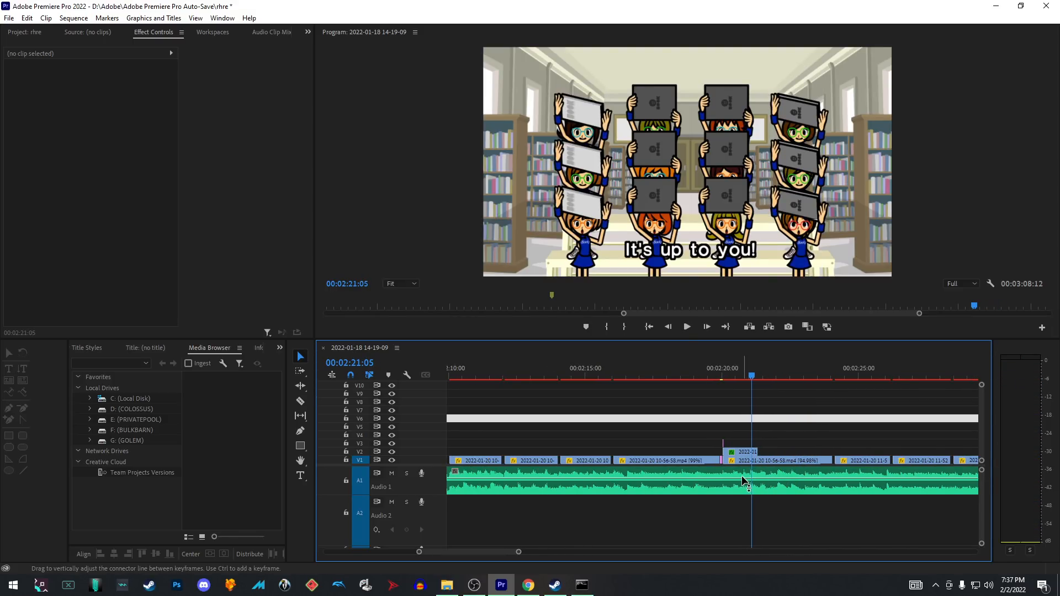
scroll(741, 475, down, 4)
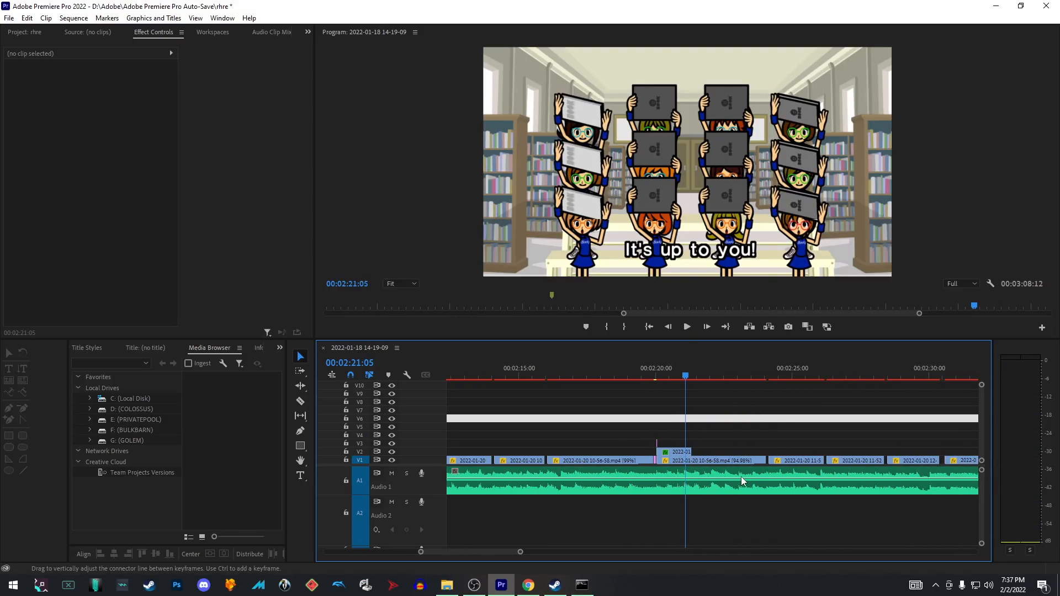
click(590, 375)
click(567, 379)
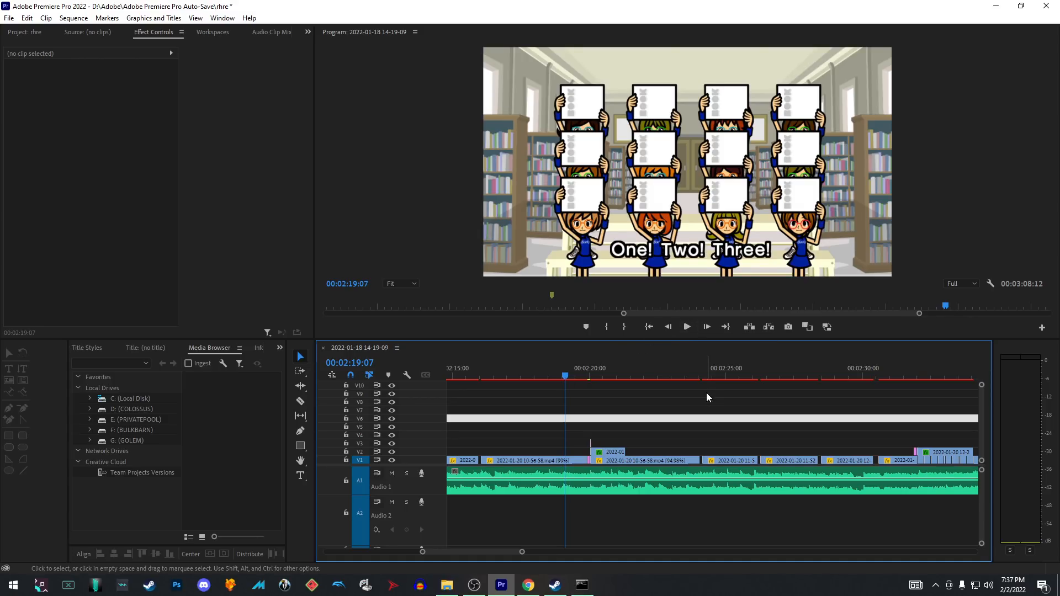
click(688, 327)
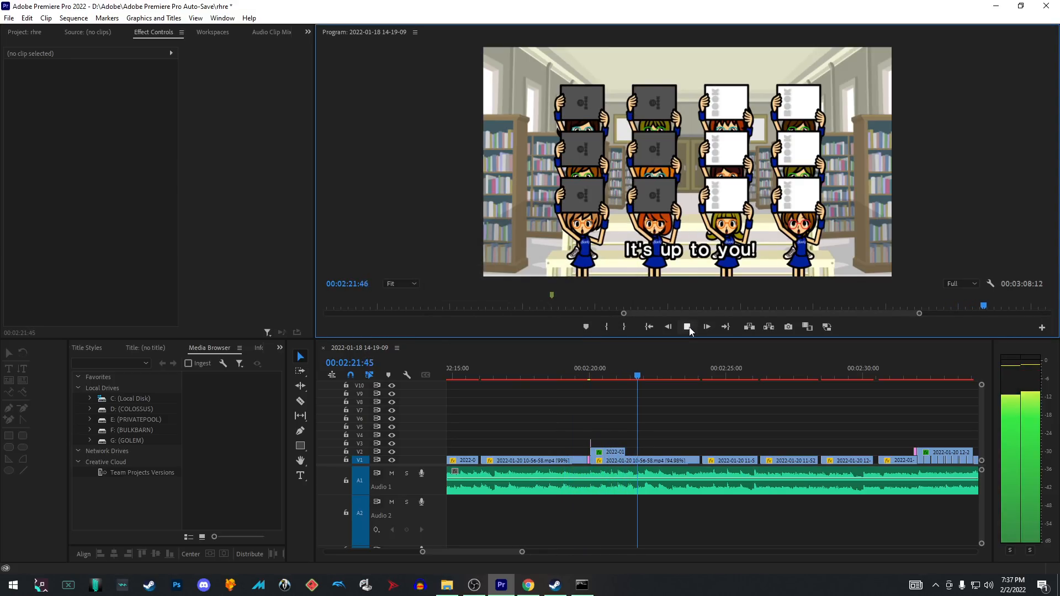
click(688, 327)
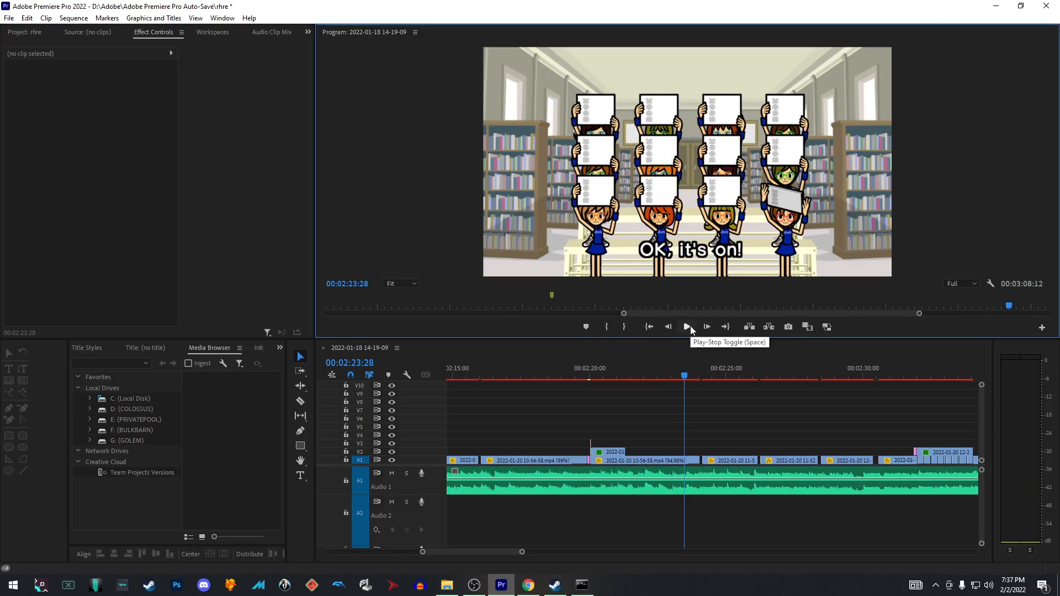
Step: Play on to about 00:02:23:44, and replay from 00:02:22:53 to 00:02:23:37 to check the opened-books picture
click(687, 327)
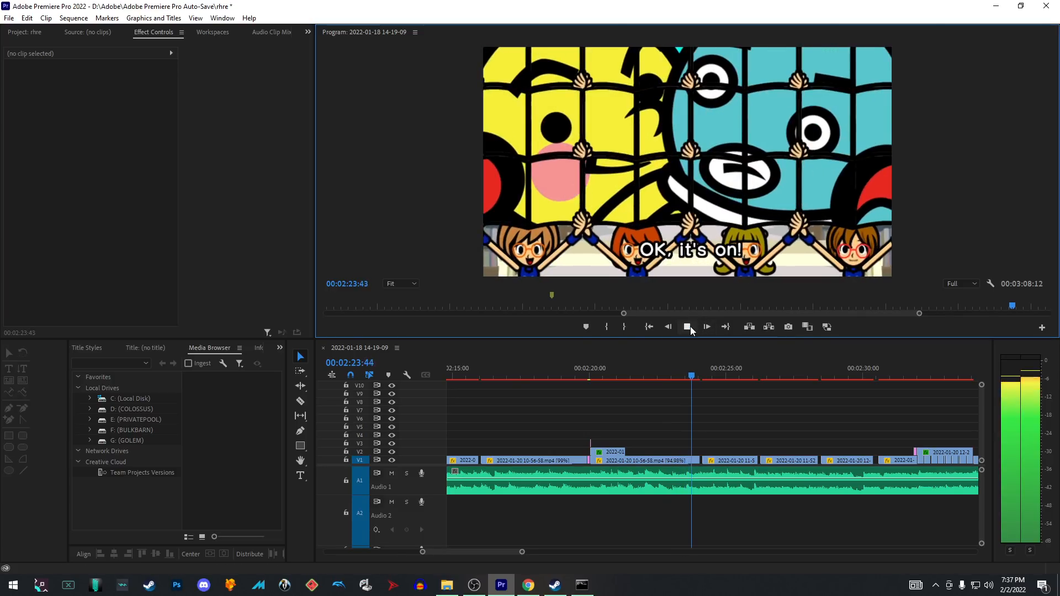
click(688, 327)
click(669, 382)
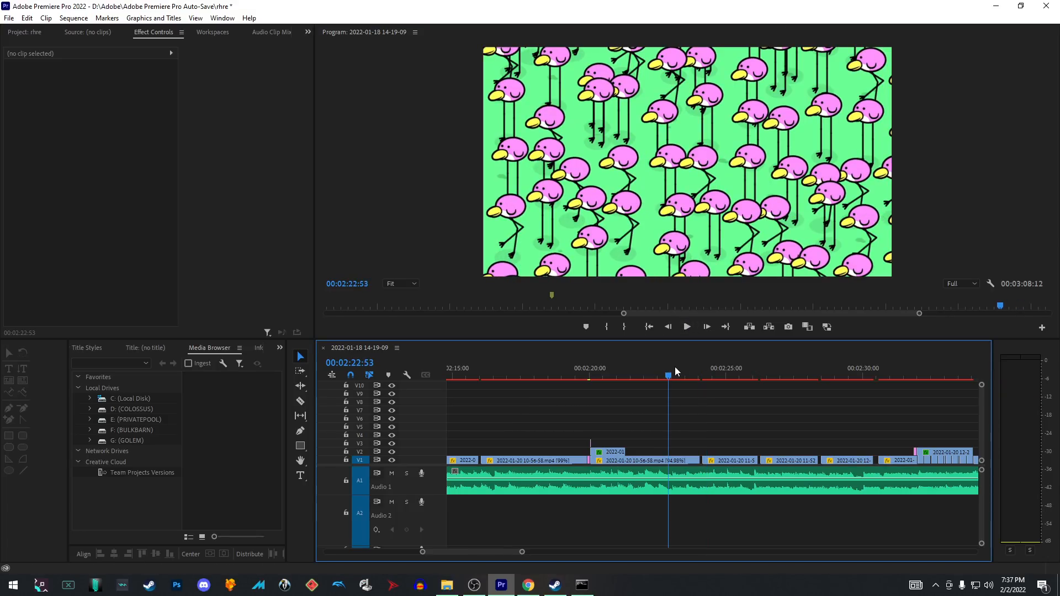
click(687, 327)
click(688, 327)
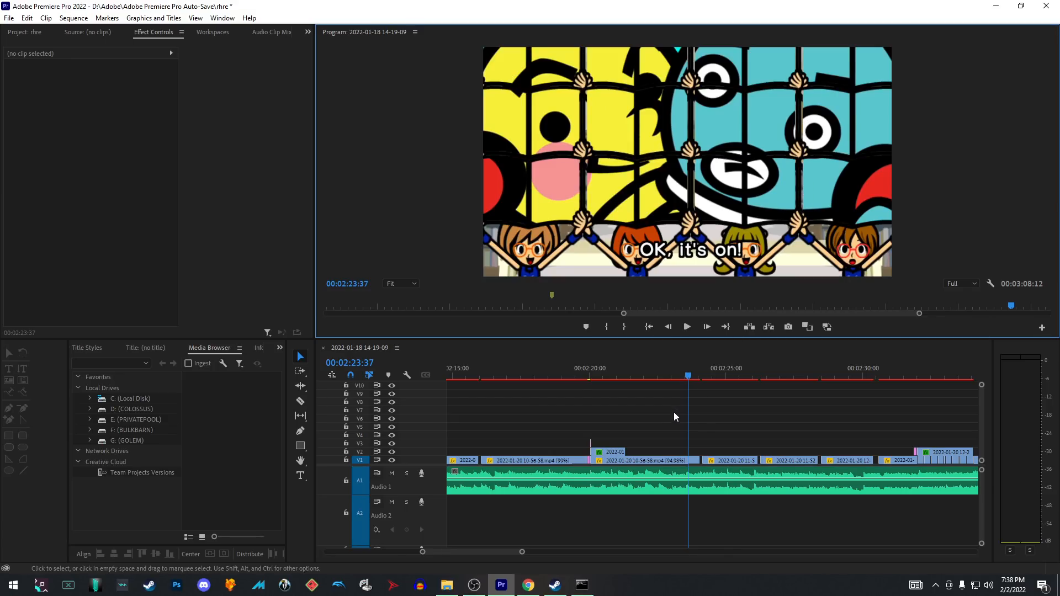
Step: Step frame by frame between 00:02:23:34 and 00:02:23:40, comparing the book-opening frames, and return to 00:02:23:37
click(668, 327)
click(668, 327)
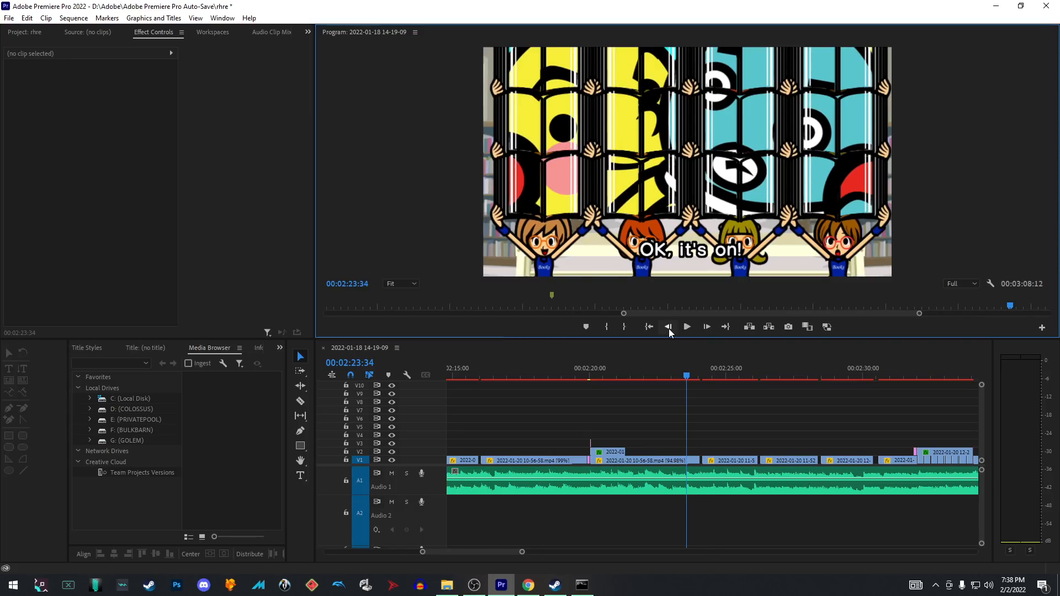
click(711, 330)
click(712, 331)
click(712, 330)
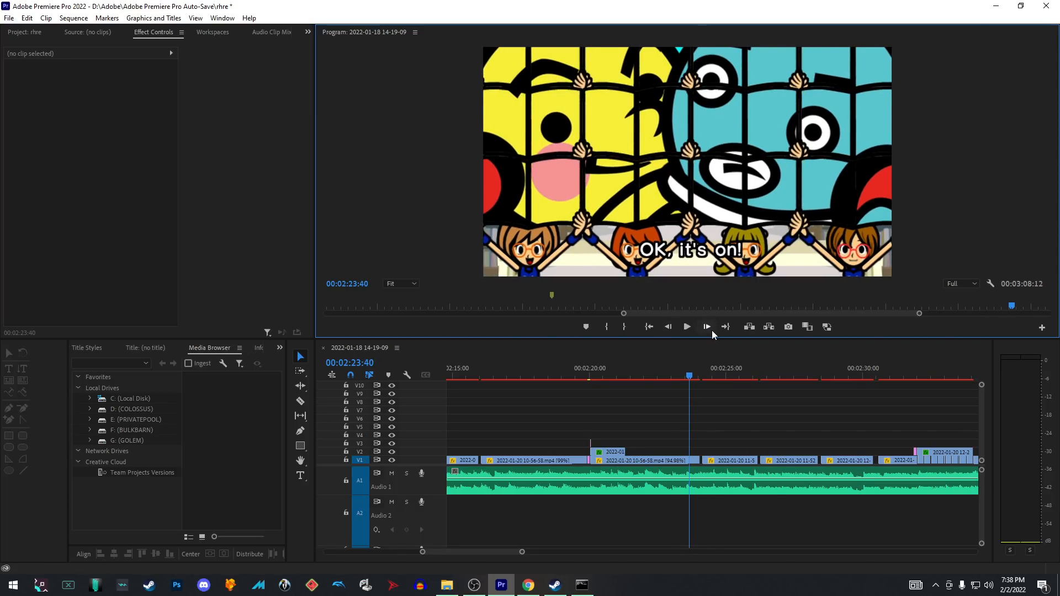
key(Left)
key(Left)
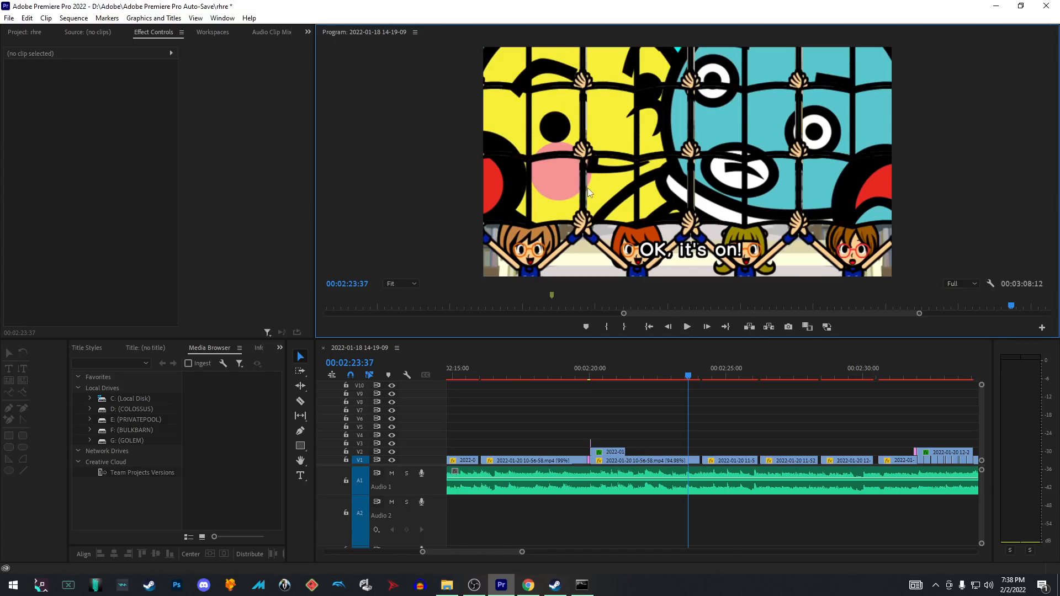
Step: Play the sequence from 00:02:23:37 to 00:02:35:06 and examine the start of the 12-25-45 overlay up to 00:02:32:11
click(686, 327)
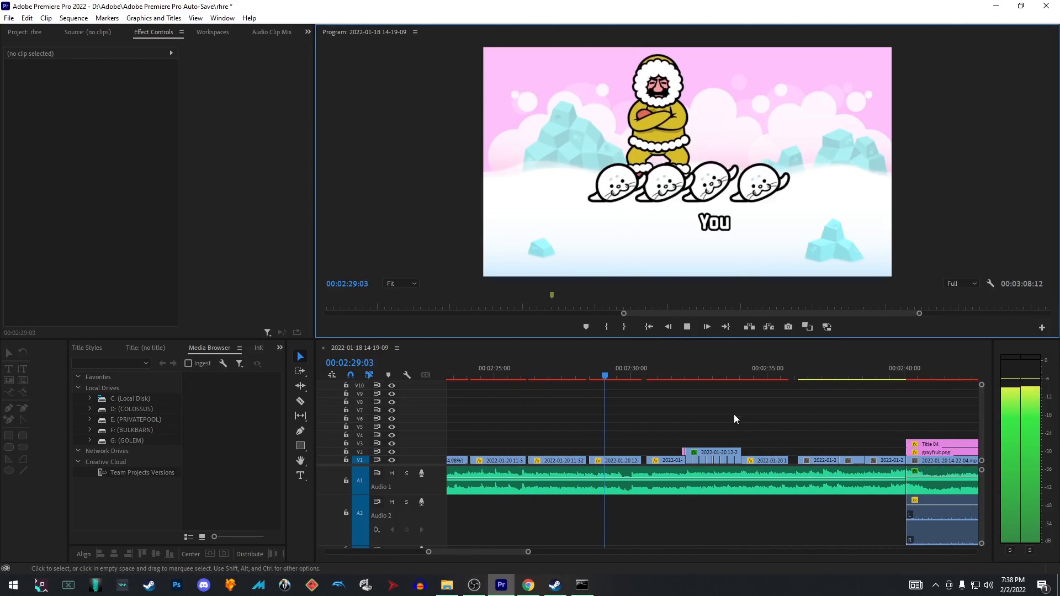
click(687, 328)
scroll(717, 495, up, 2)
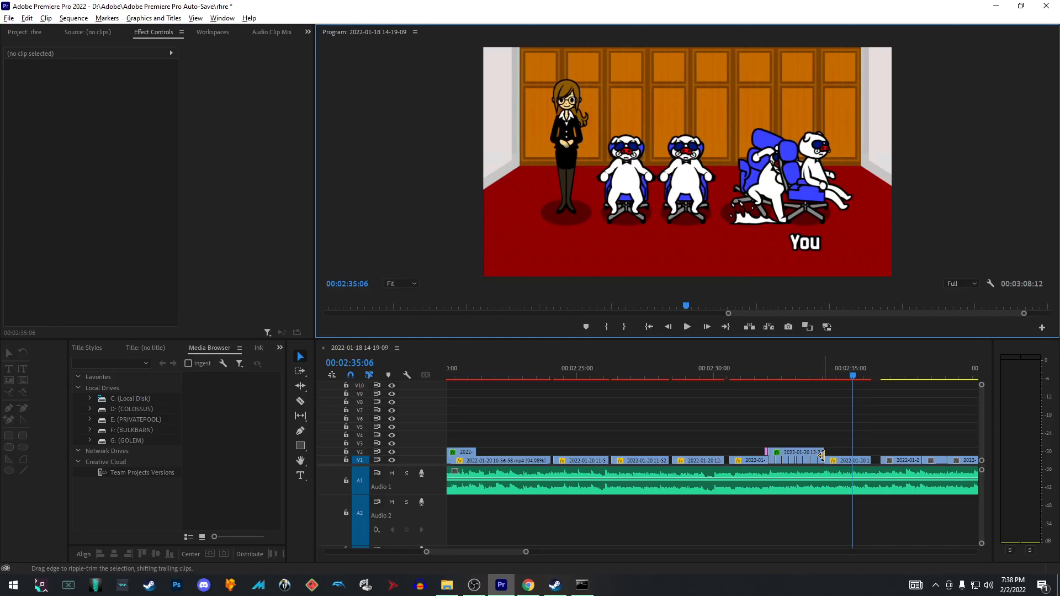
scroll(825, 458, up, 3)
scroll(744, 438, down, 3)
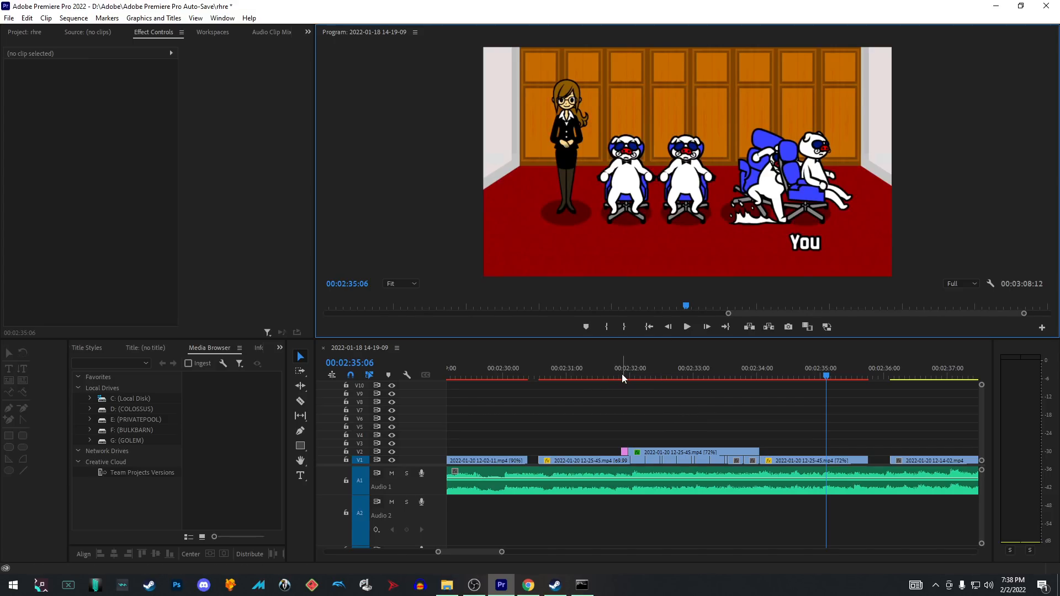
mouse_move(624, 375)
mouse_down()
mouse_move(656, 376)
mouse_move(641, 377)
mouse_up()
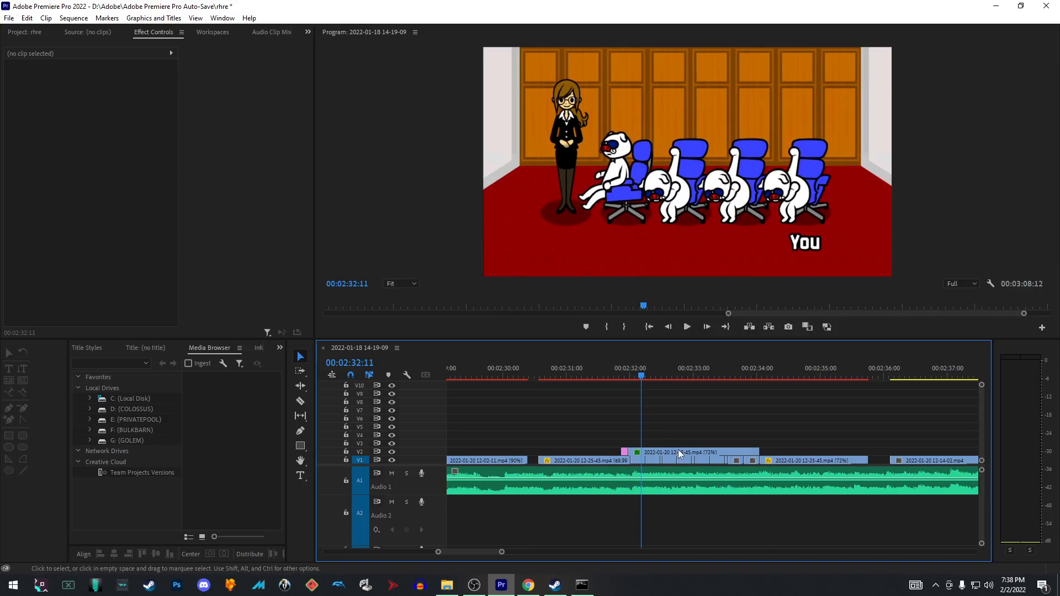
Step: Move the cropped 12-25-45 overlay on V2 across the frame to about position 1907, 615.3 to expose the picture beneath
click(679, 450)
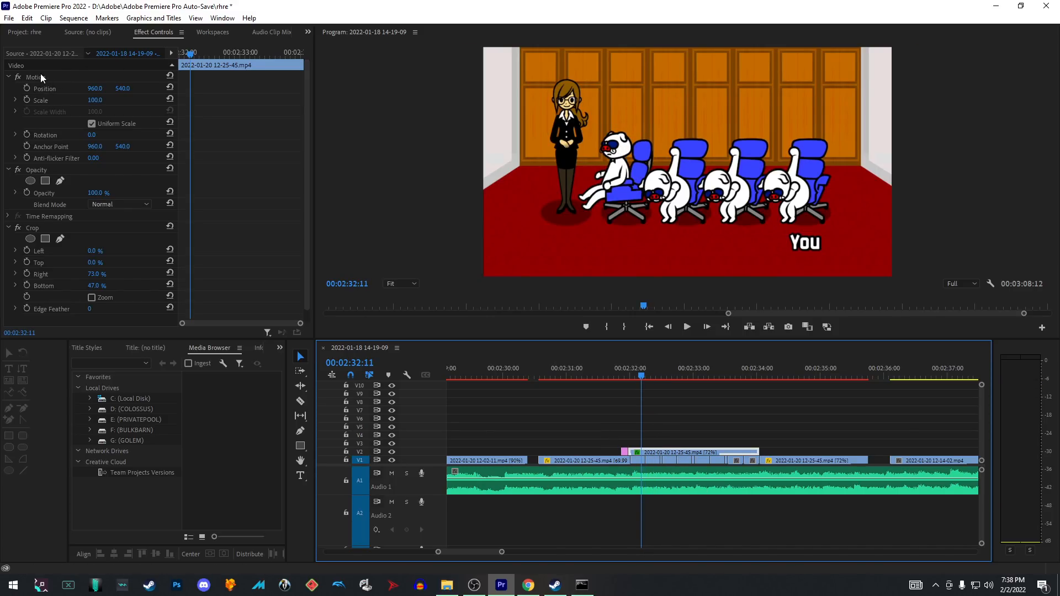
click(41, 77)
drag(565, 127, 766, 142)
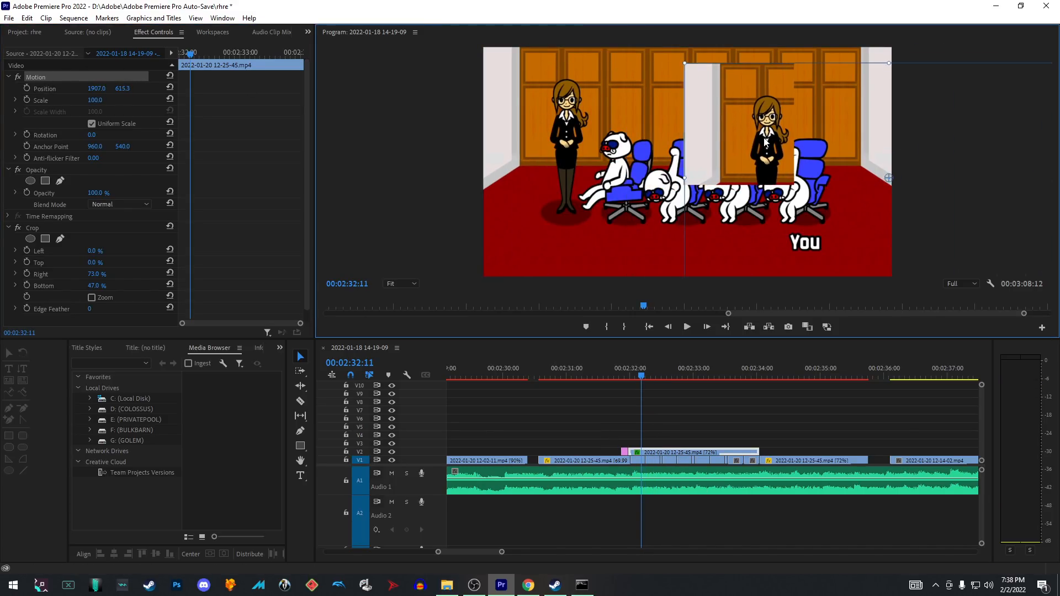
Step: Undo the 12-25-45 overlay's move and play the interview scene from 00:02:33:57 to about 00:02:34:40
key(ctrl+z)
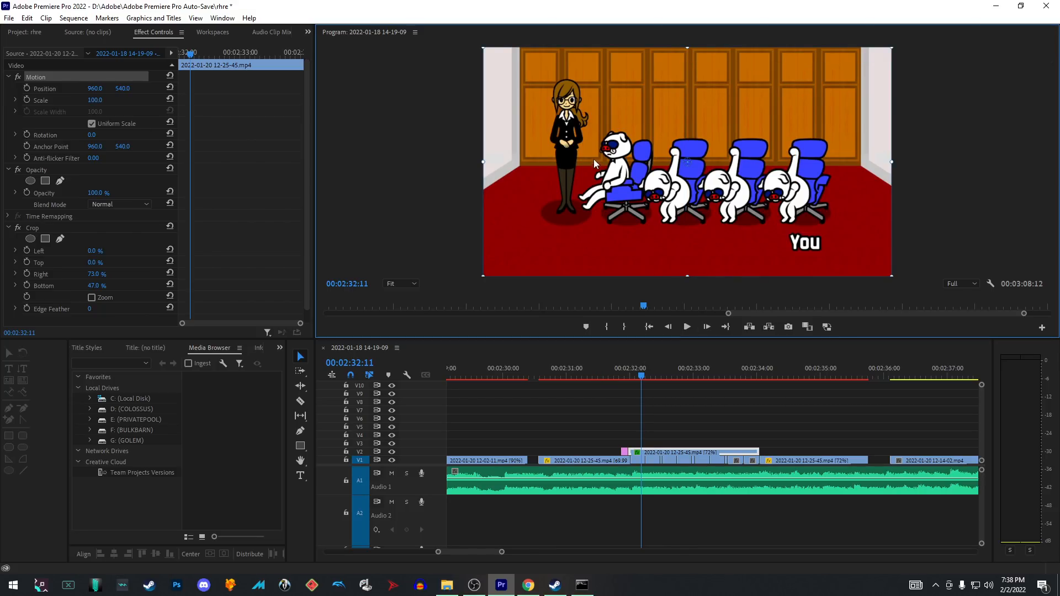
drag(640, 377, 754, 353)
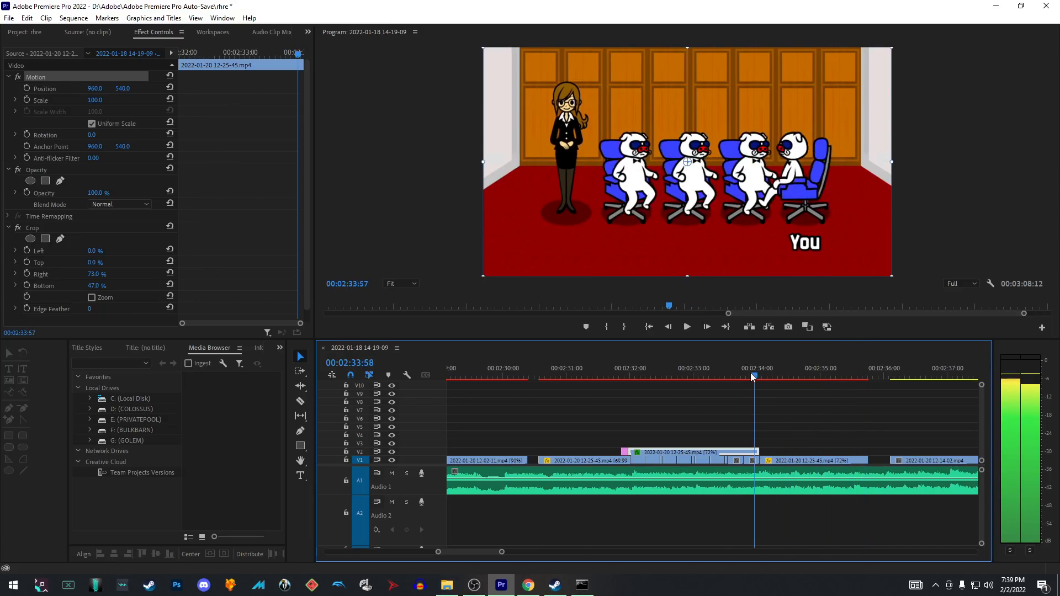
click(687, 327)
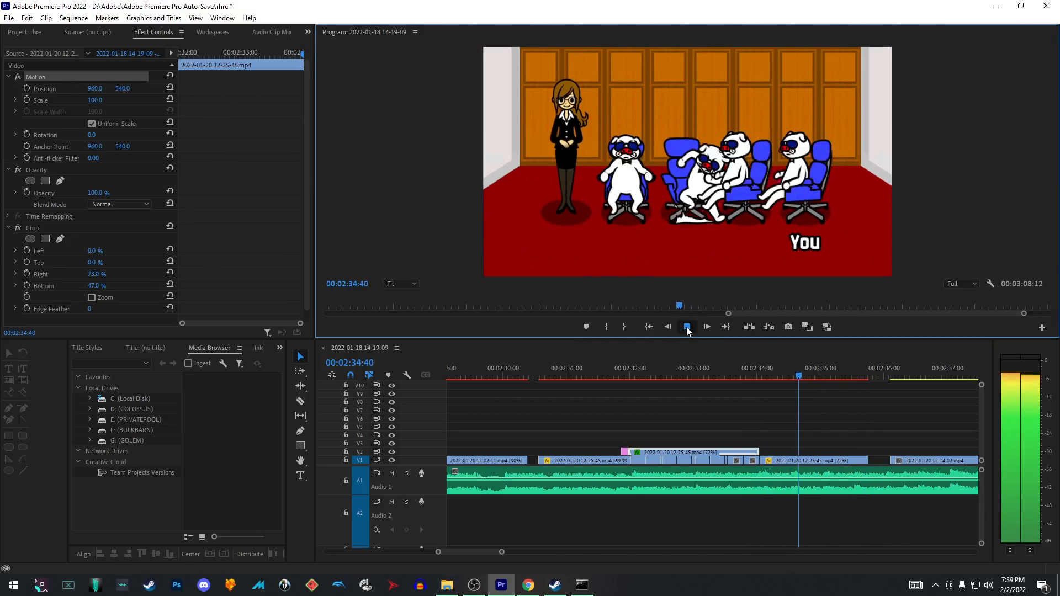
click(687, 327)
click(795, 369)
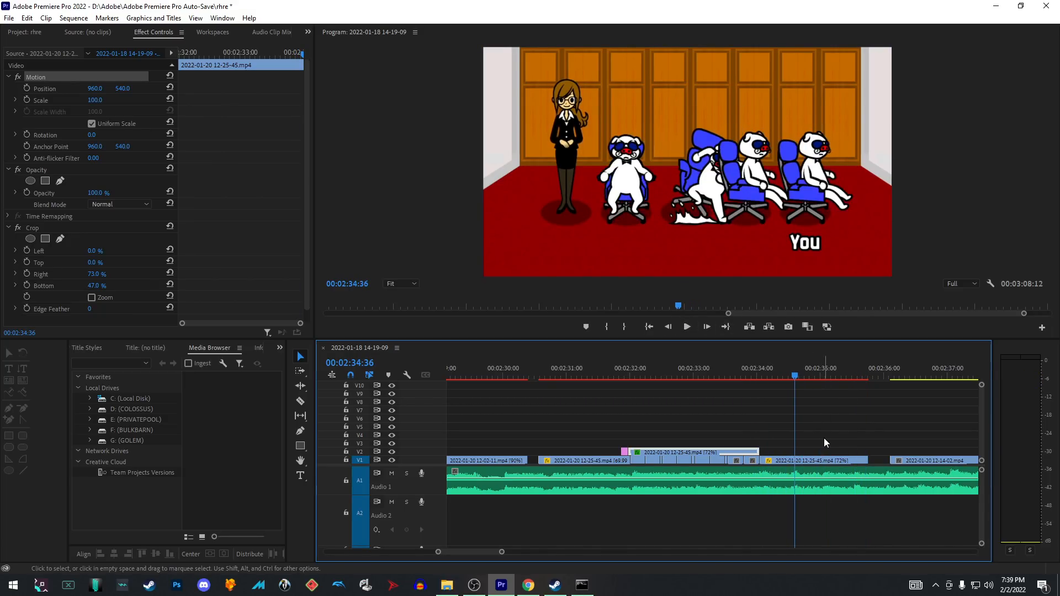
Step: Select the short 12-25-45 cuts on V1 beneath the overlay and play the sequence from 00:02:29:42 to 00:02:32:39
click(822, 461)
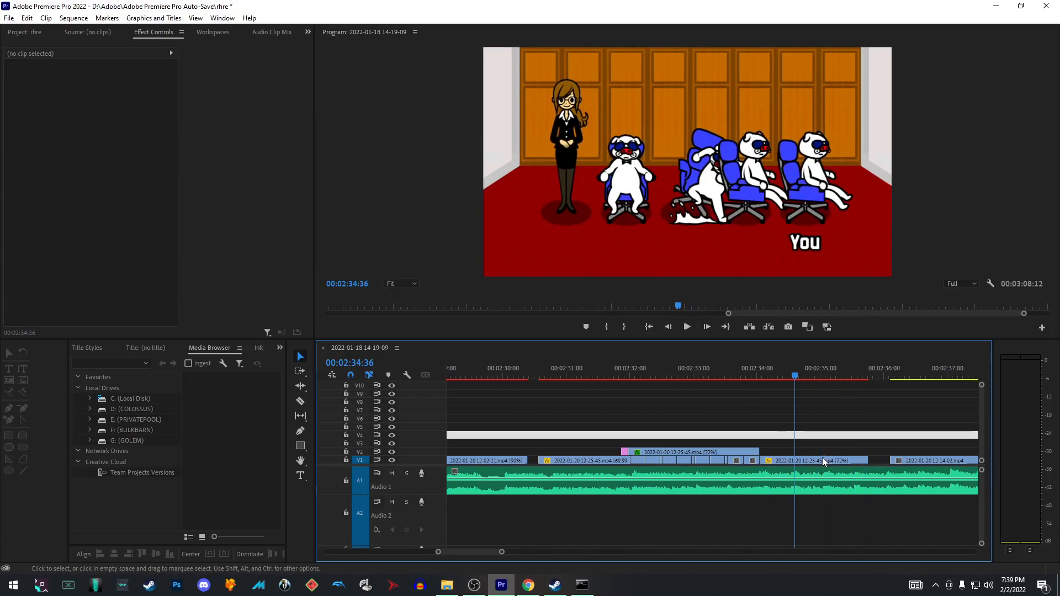
click(654, 462)
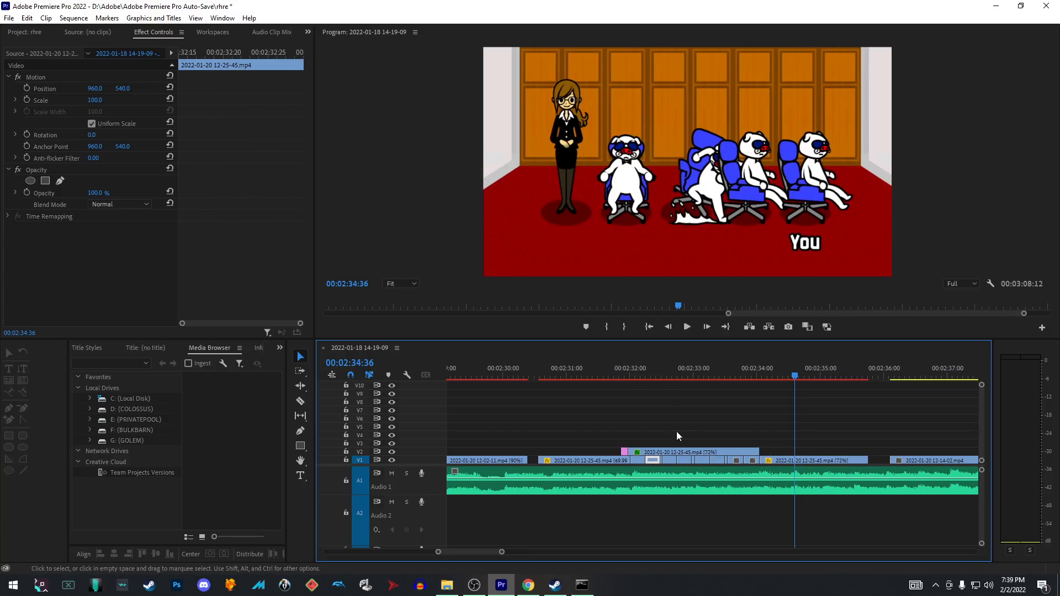
click(686, 461)
scroll(574, 404, up, 2)
click(566, 374)
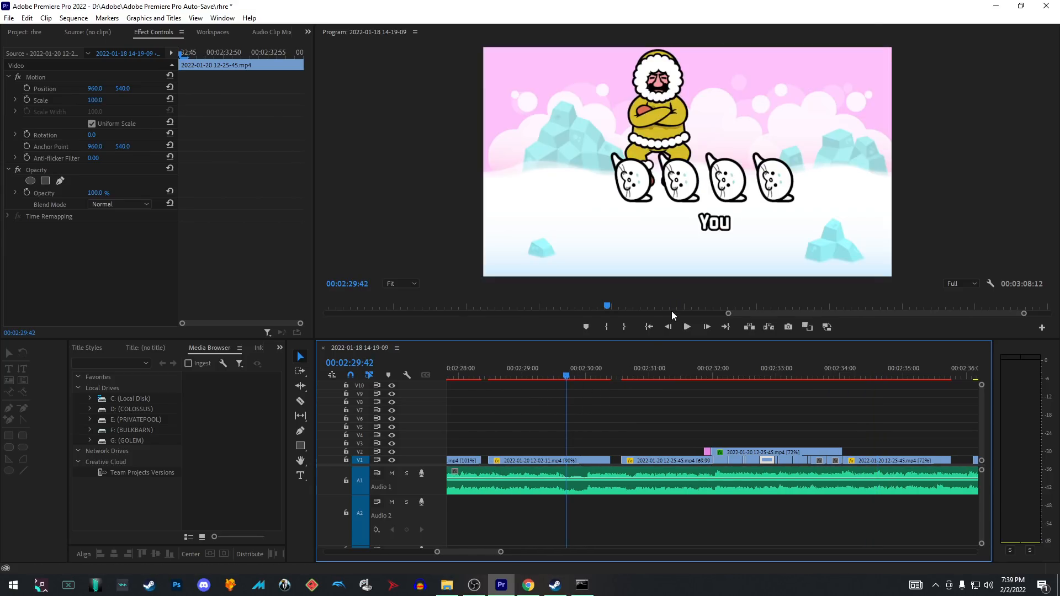
click(688, 329)
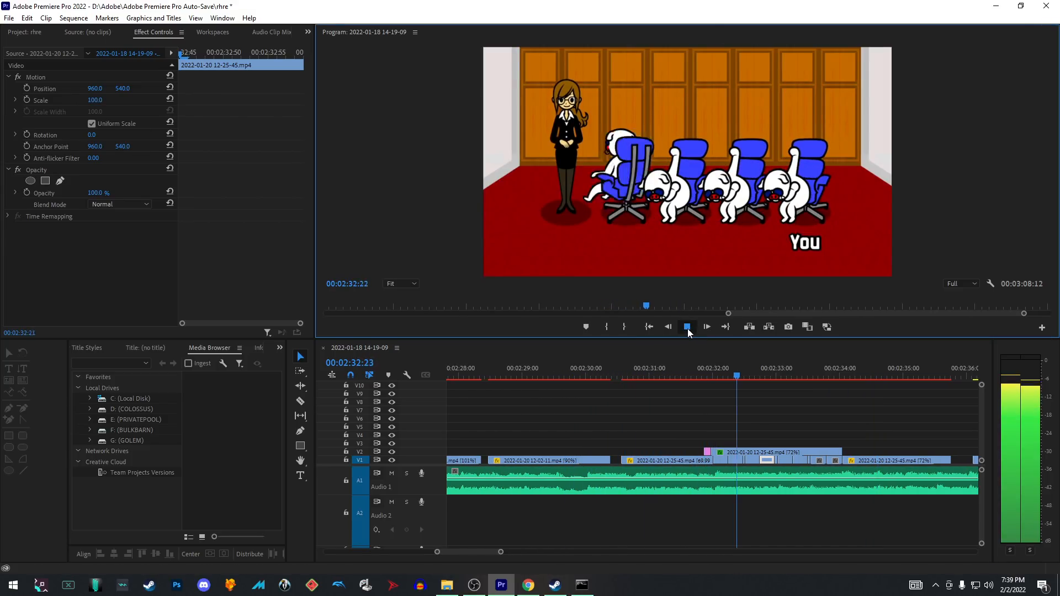
click(688, 327)
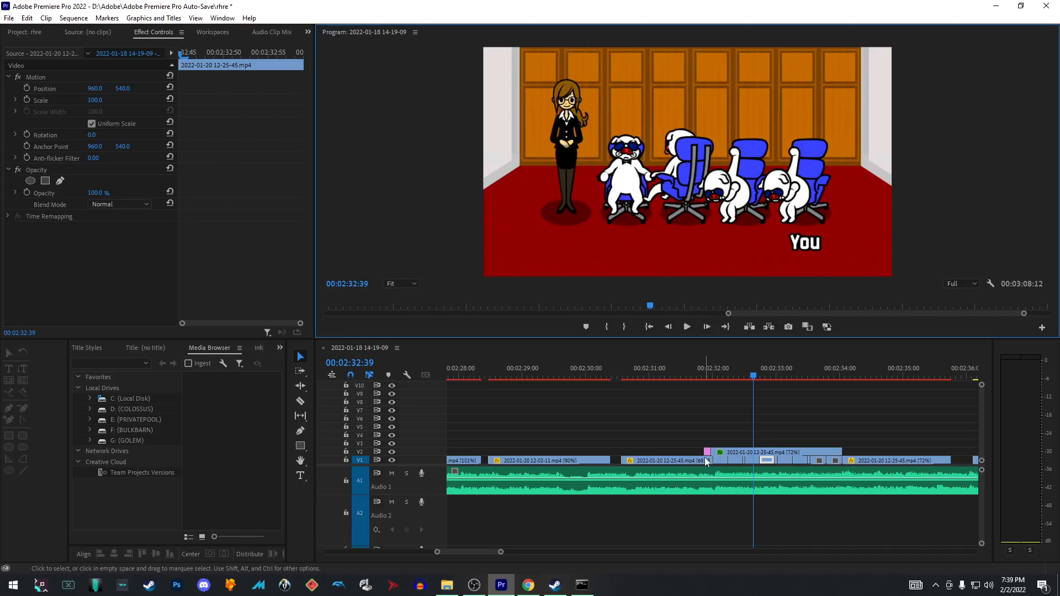
Step: Select the first 12-25-45 clip on V1 and play the sequence from 00:02:29:54 to 00:02:36:14
click(684, 463)
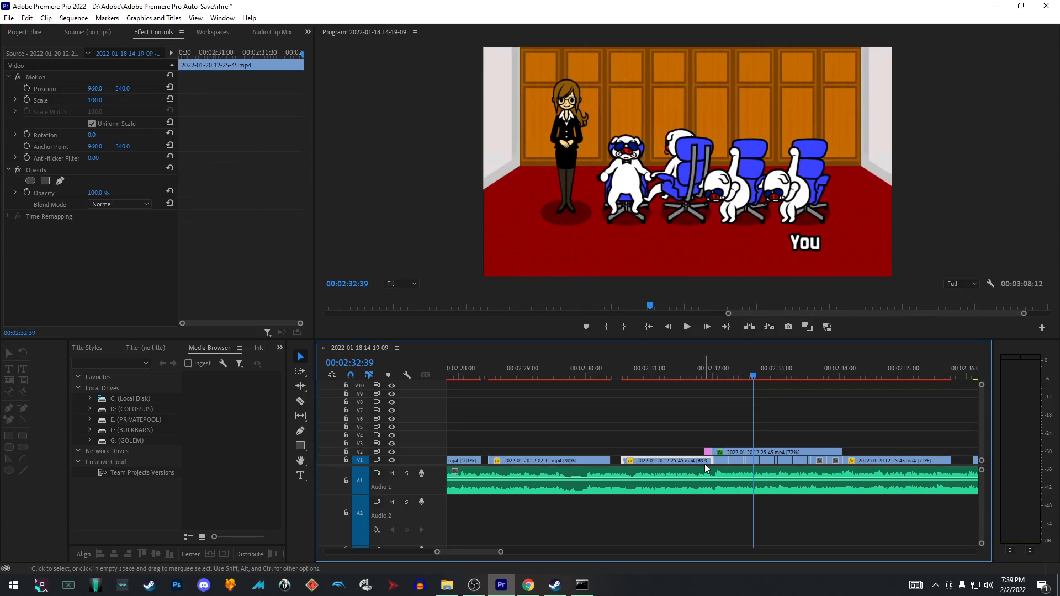
click(611, 307)
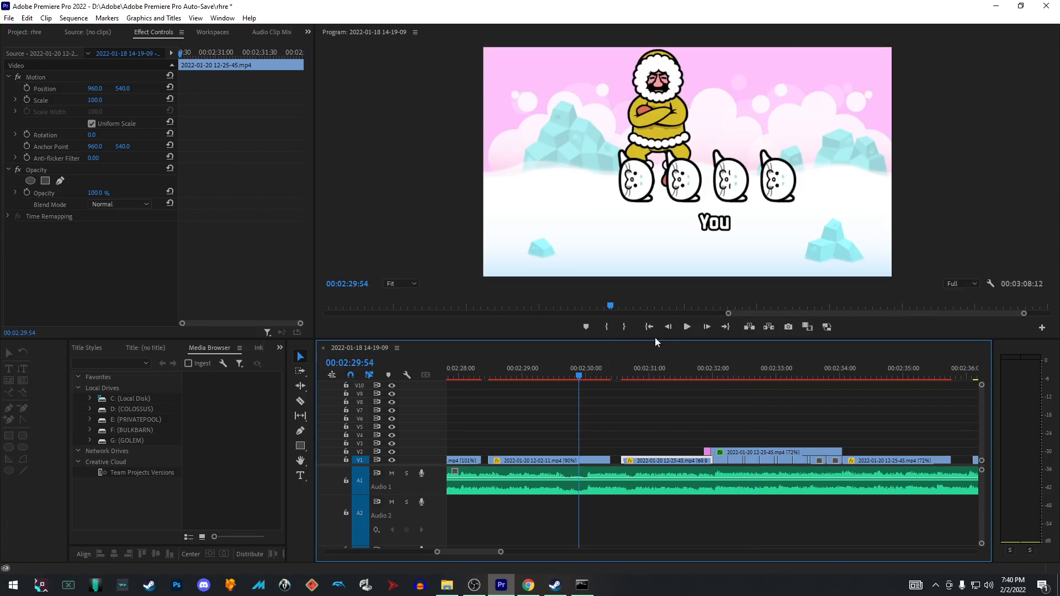
click(687, 327)
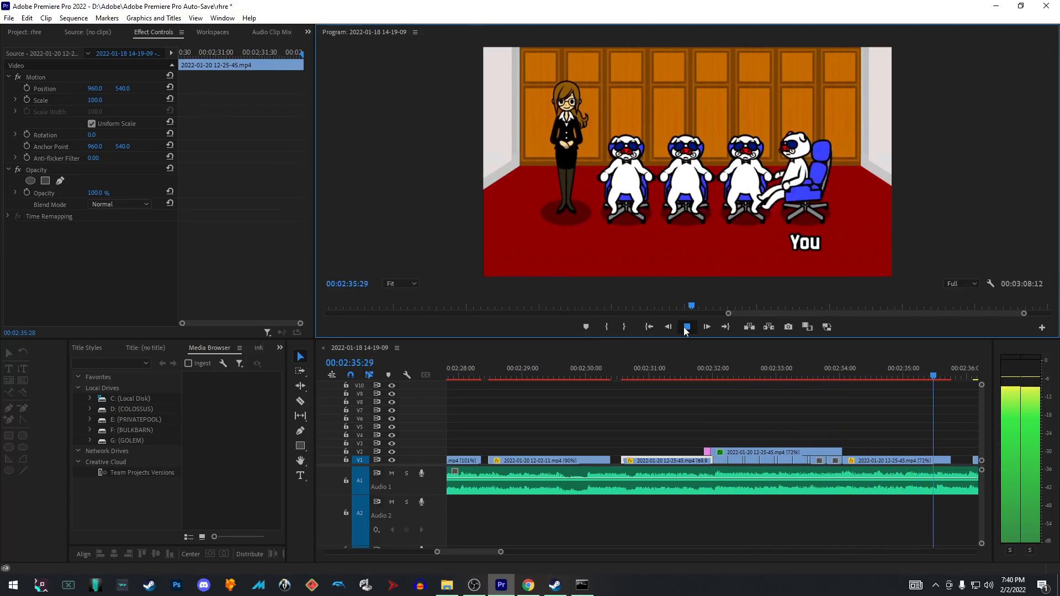
click(687, 327)
Step: Replay the interview scene from about 00:02:31:30 and let it run on to the rainy house scene at about 00:02:40:42
scroll(678, 447, up, 4)
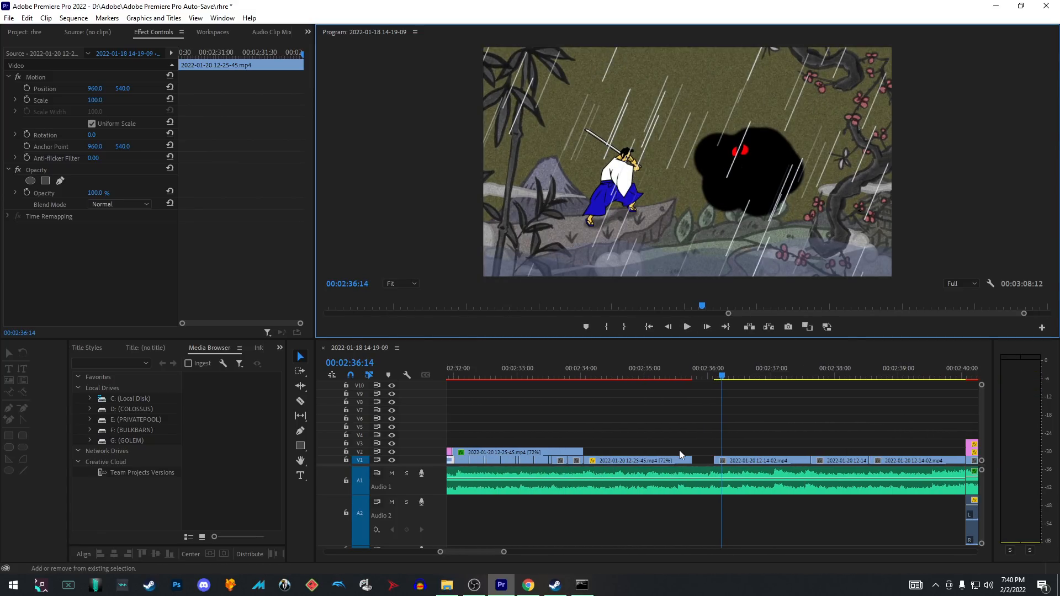
scroll(679, 450, up, 2)
click(724, 370)
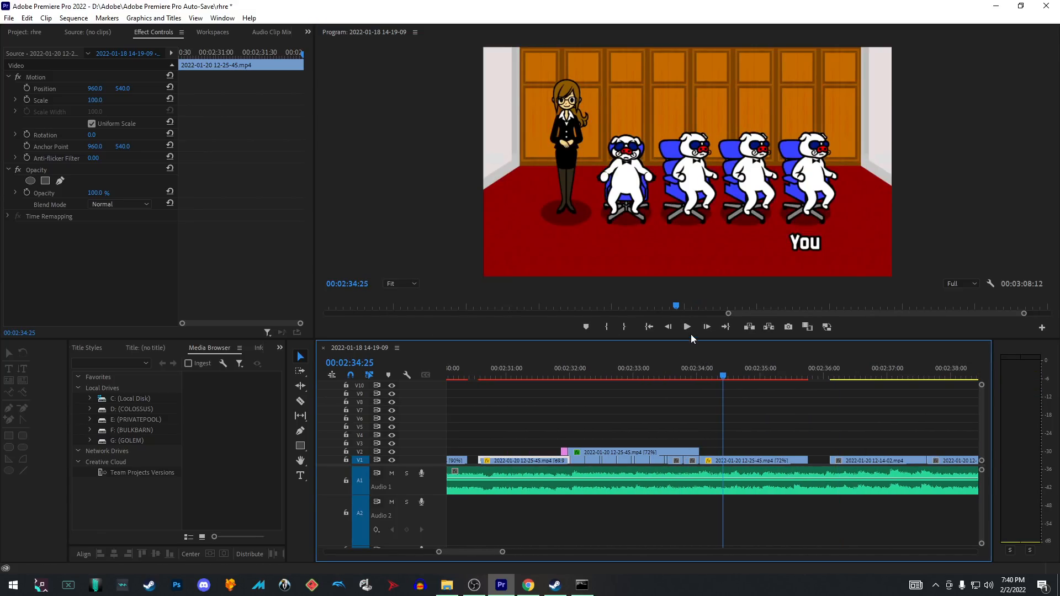
click(536, 375)
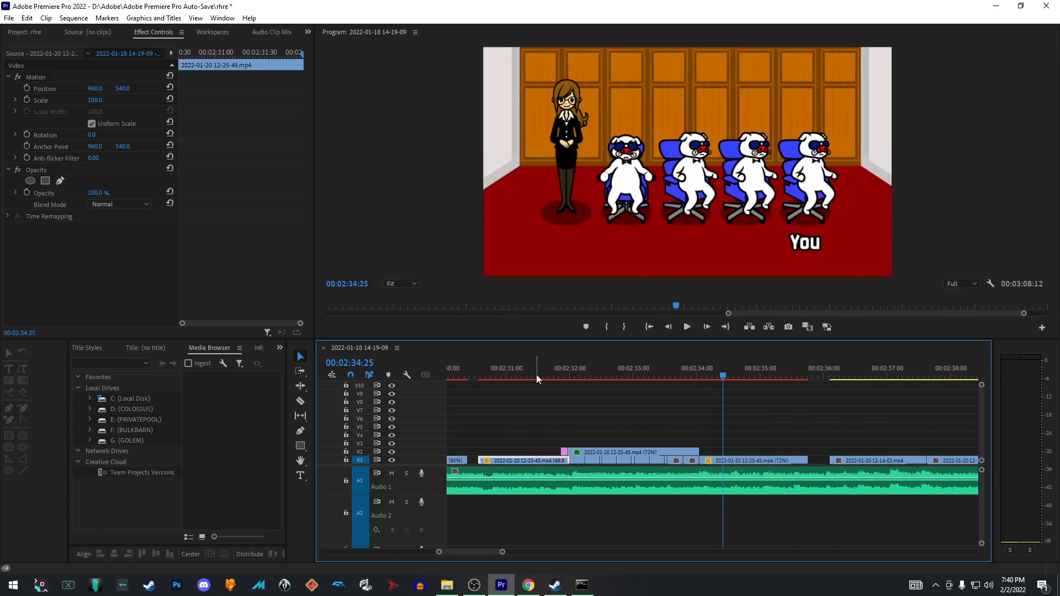
click(687, 327)
click(777, 402)
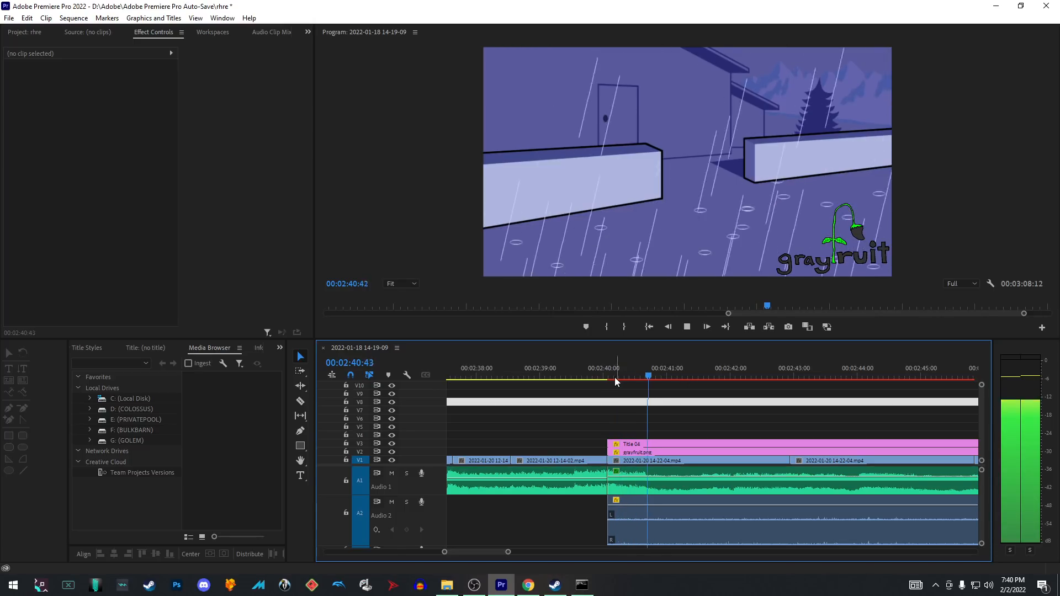
Step: Return to the start of the grayfruit title section and step frame by frame from 00:02:40:02 to 00:02:40:10
click(606, 377)
key(Left)
click(711, 330)
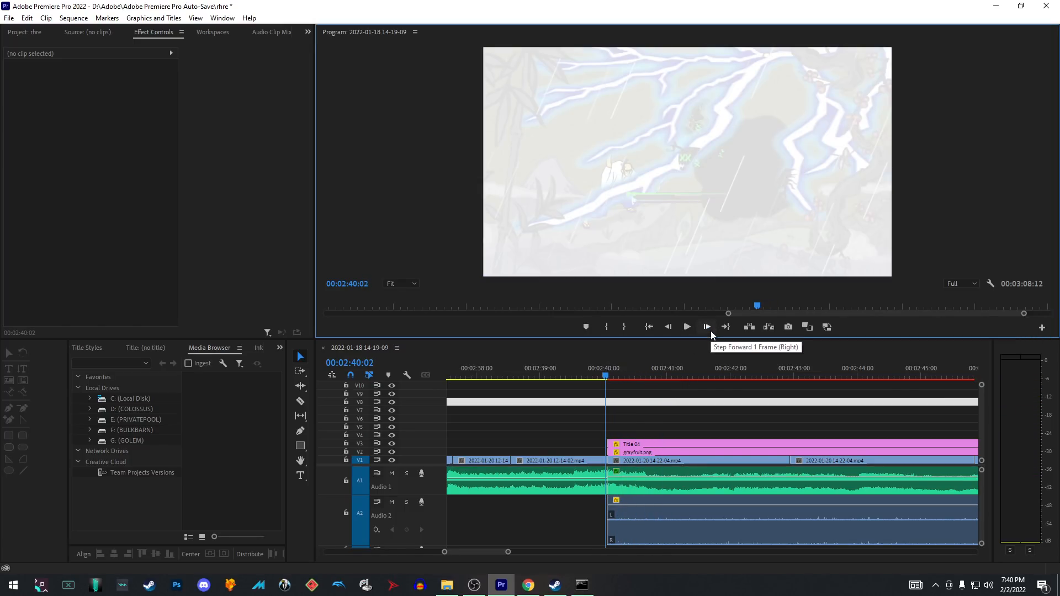
click(712, 332)
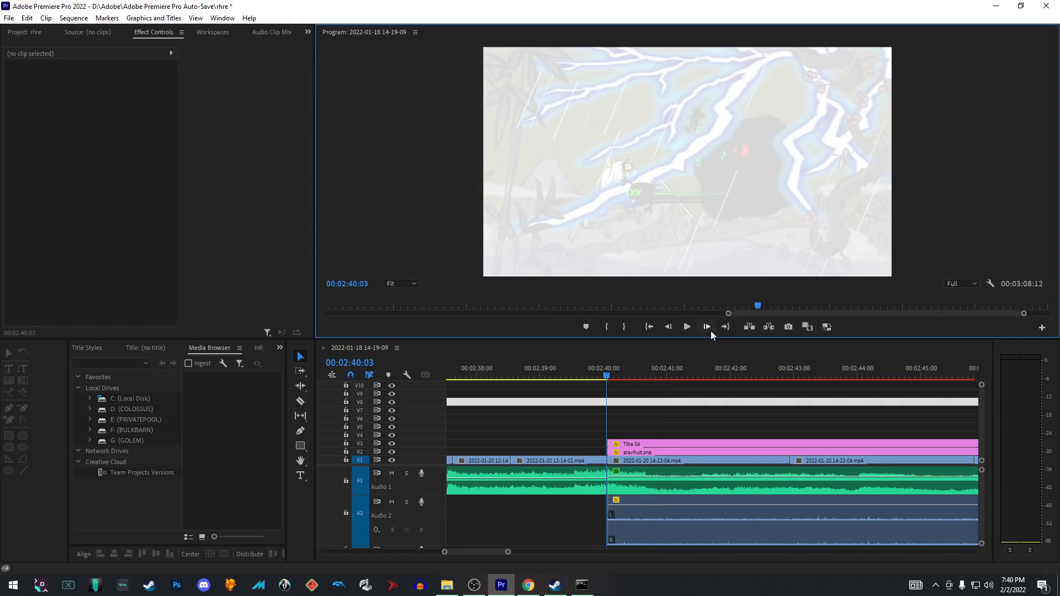
double_click(711, 330)
double_click(711, 330)
click(710, 325)
double_click(711, 323)
Step: Compare the frames between 00:02:40:01 and 00:02:40:04 where the samurai scene cuts to the rainy house, stopping at 00:02:40:04
drag(676, 402, 675, 420)
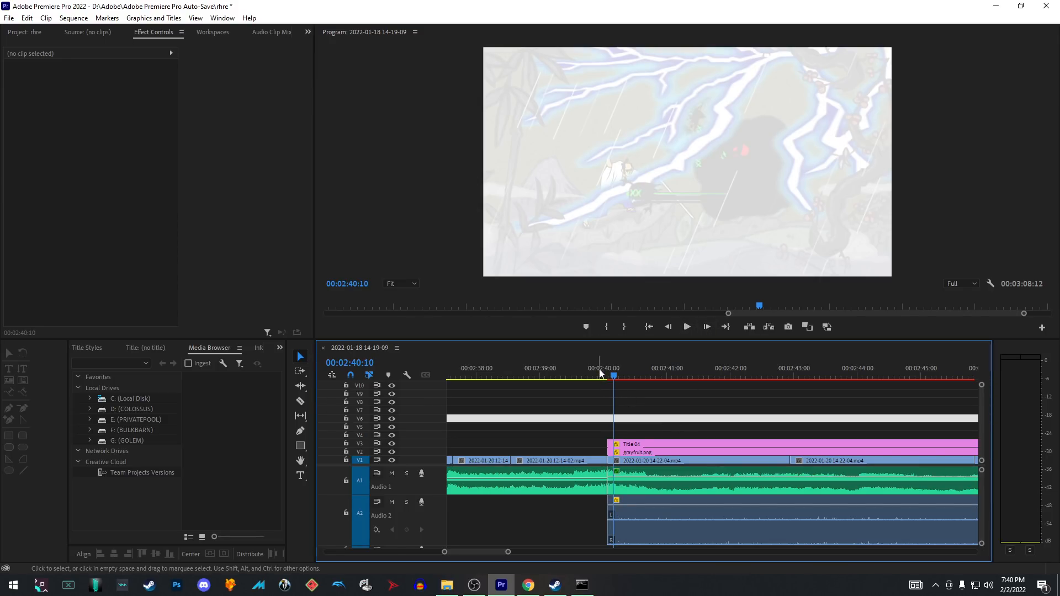
mouse_move(607, 368)
mouse_down()
mouse_move(657, 367)
mouse_move(621, 370)
mouse_move(610, 384)
mouse_up()
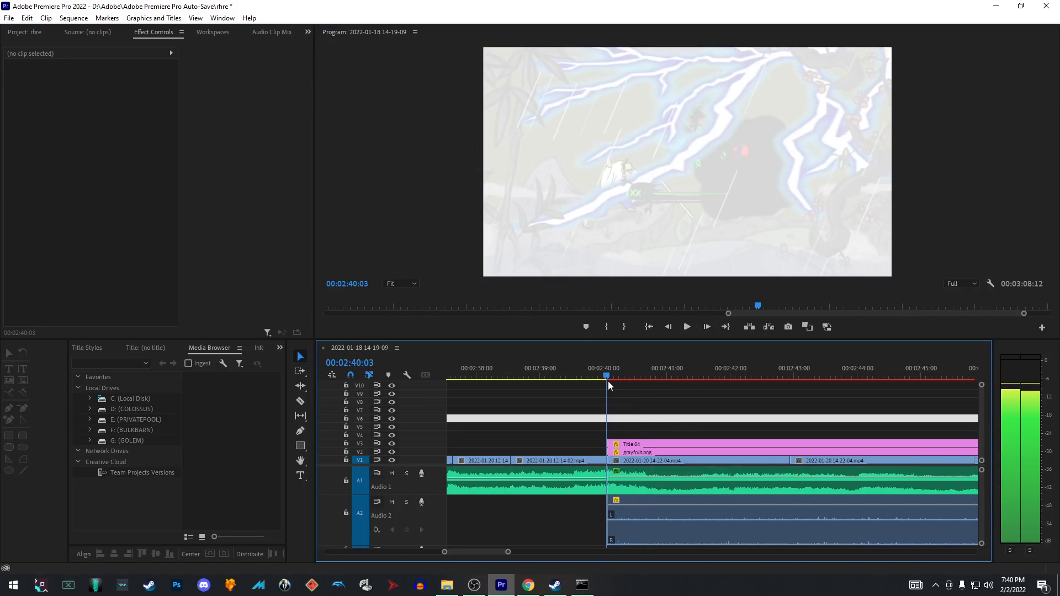
click(707, 328)
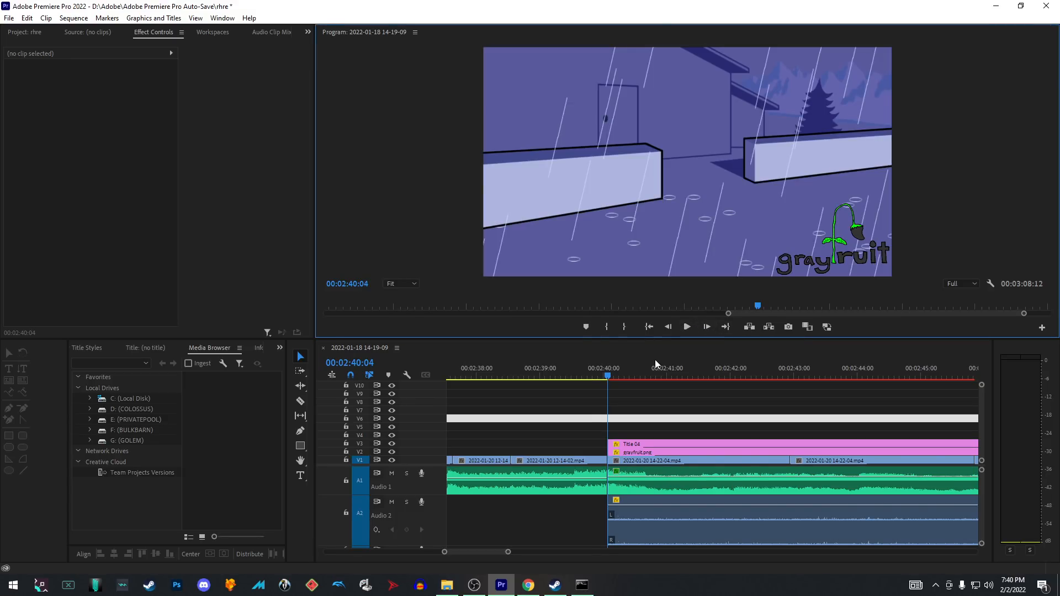
click(670, 329)
click(670, 328)
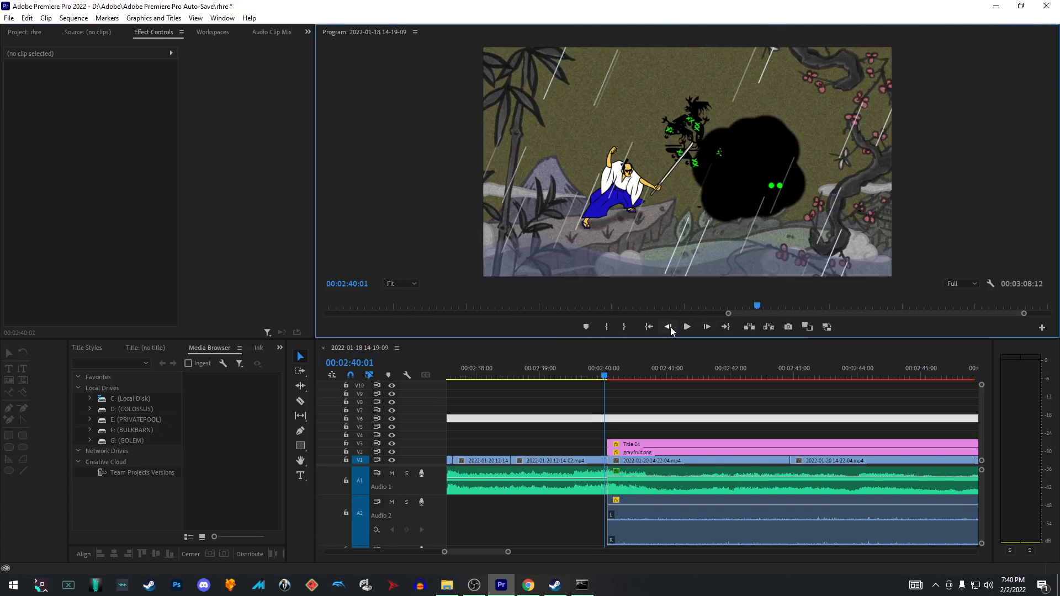
click(708, 328)
click(708, 328)
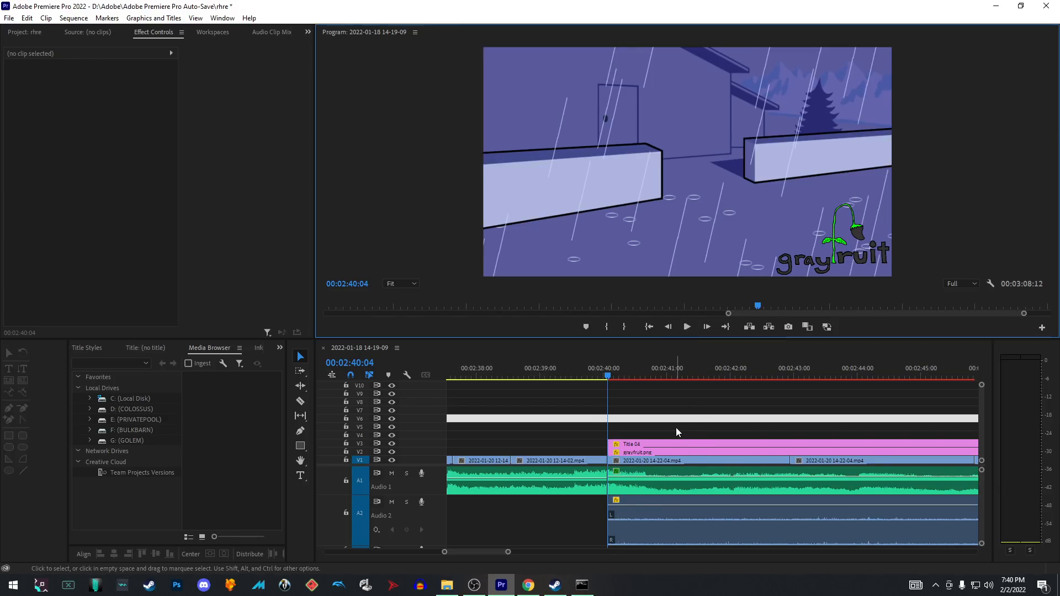
Step: Try lifting the first 14-22-04 clip from V1 to V5 with its start extended back to about 00:02:37:56, and undo both changes
click(684, 464)
drag(684, 464, 689, 431)
drag(608, 421, 473, 428)
drag(504, 372, 665, 335)
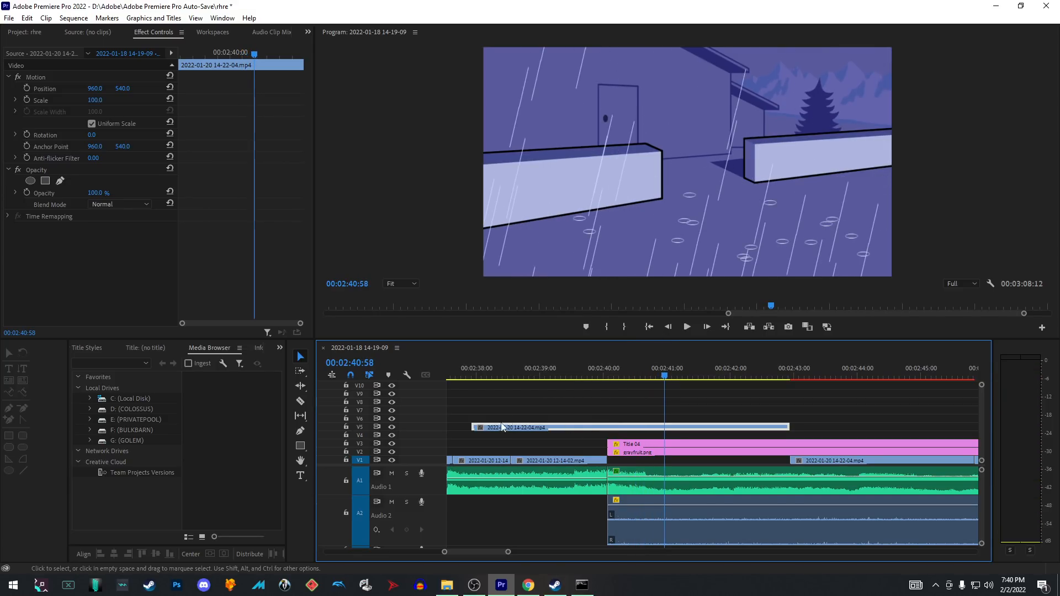
key(ctrl+z)
key(ctrl+z)
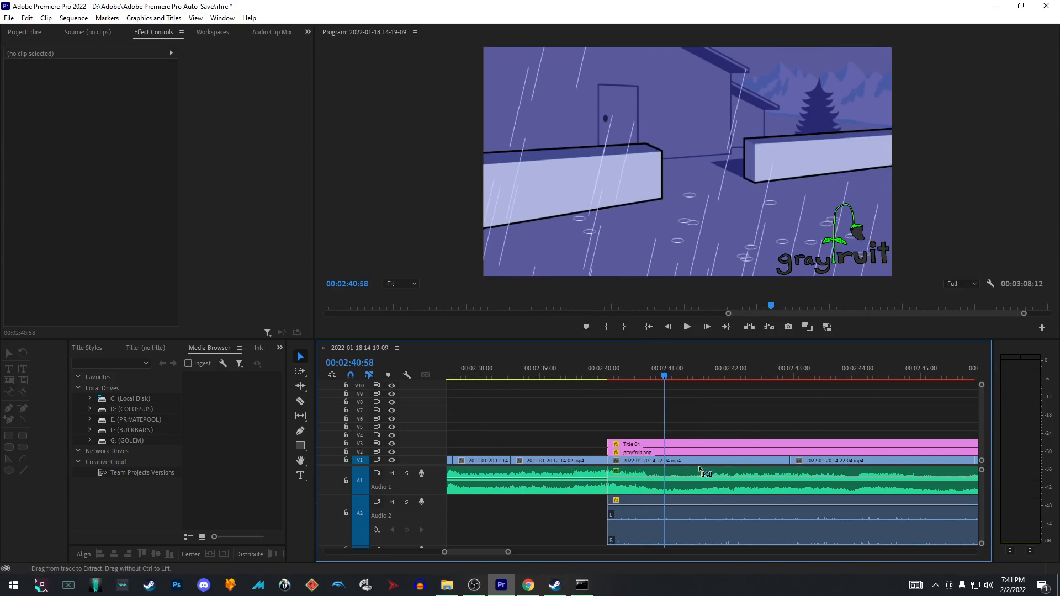
Step: Play the rainy house scene from about 00:02:41:50 to 00:02:43:22 and reduce the audio track heights to examine the ending titles' layout
click(721, 376)
key(space)
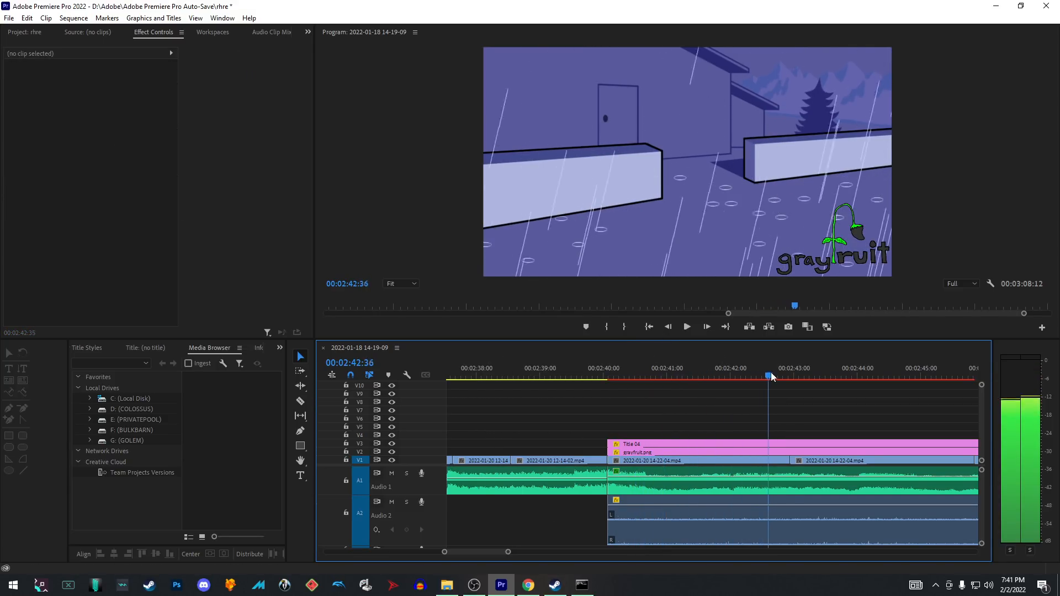
key(minus)
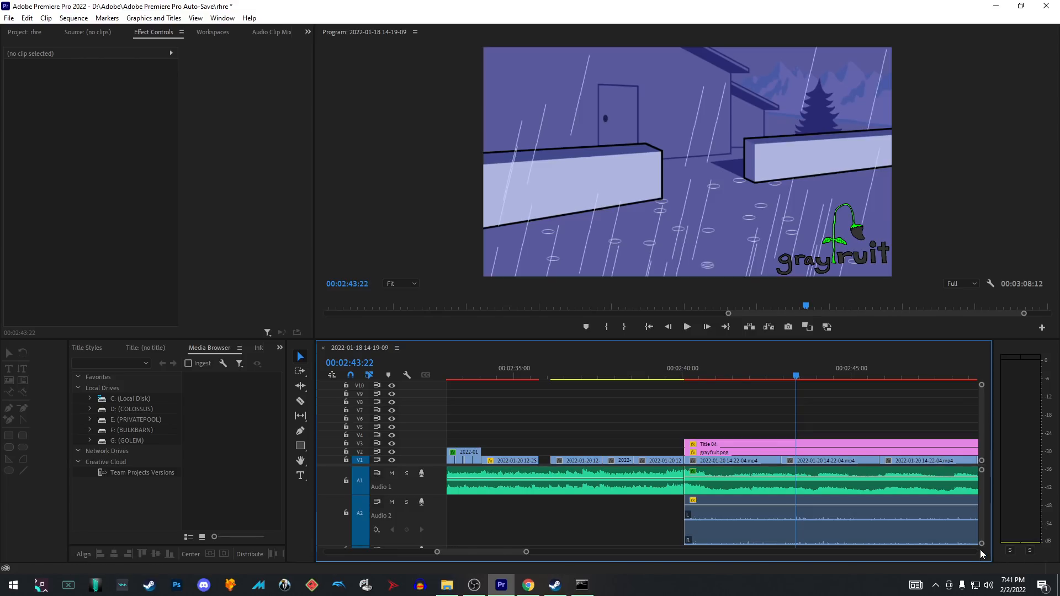
drag(982, 545, 994, 558)
key(minus)
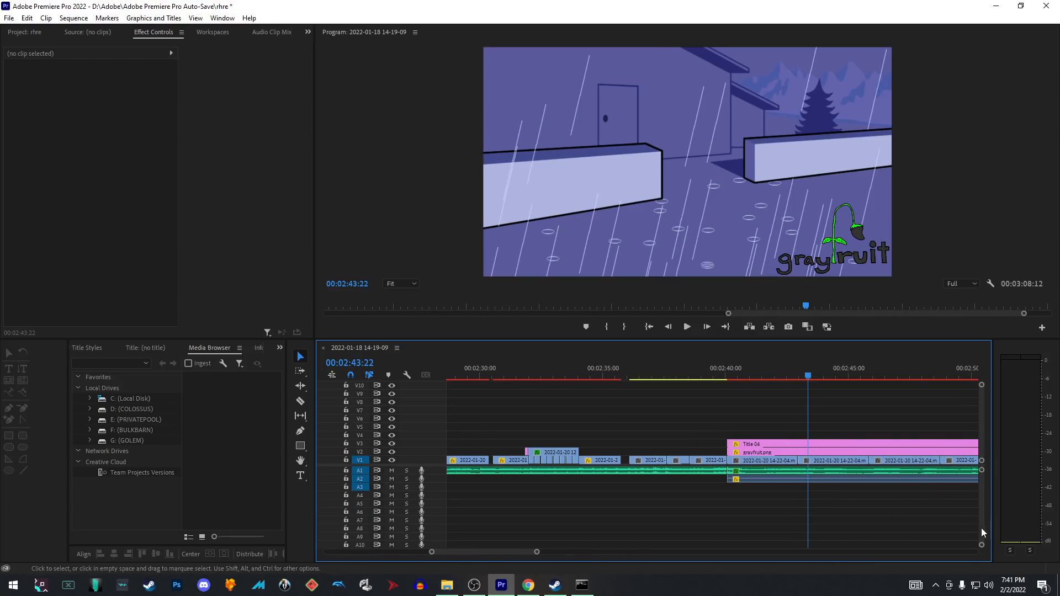
scroll(982, 529, up, 3)
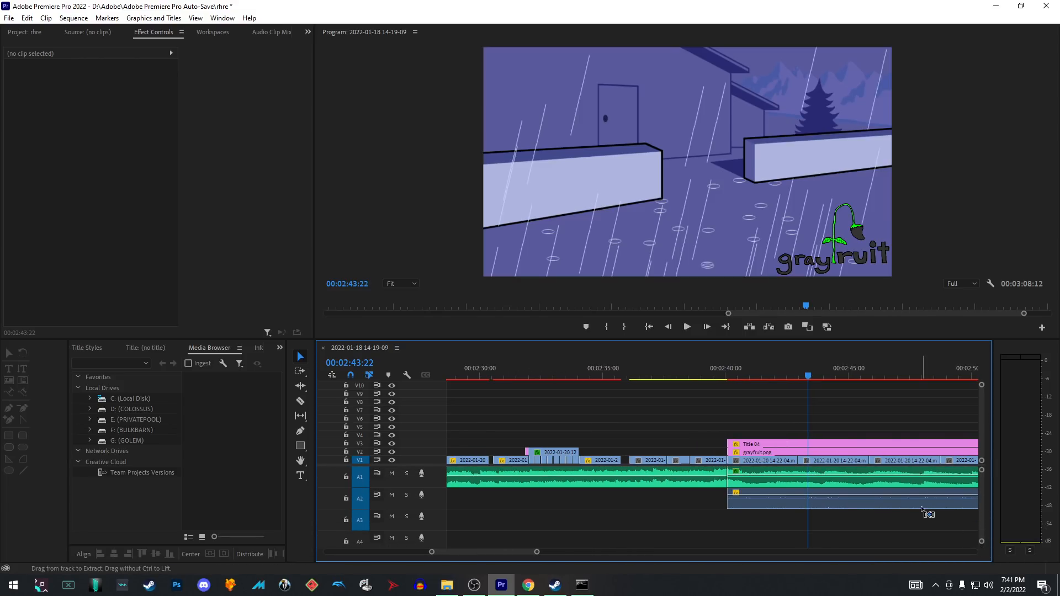
scroll(921, 507, down, 5)
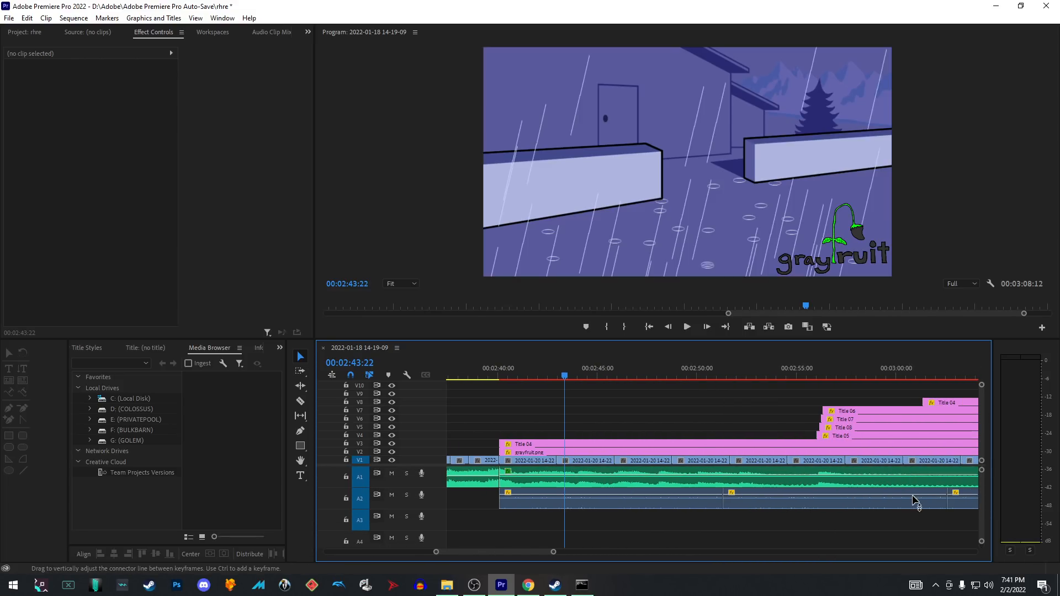
scroll(912, 495, down, 3)
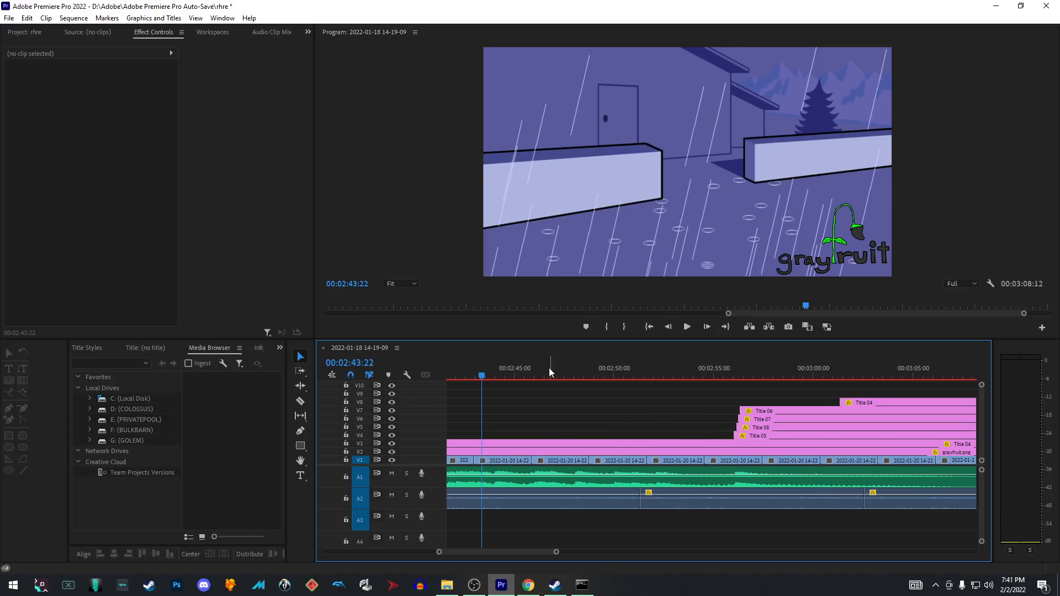
Step: Play the ending from about 00:02:47:50 to 00:02:58:09 and examine how the stacked credit titles fade in
click(571, 379)
click(687, 327)
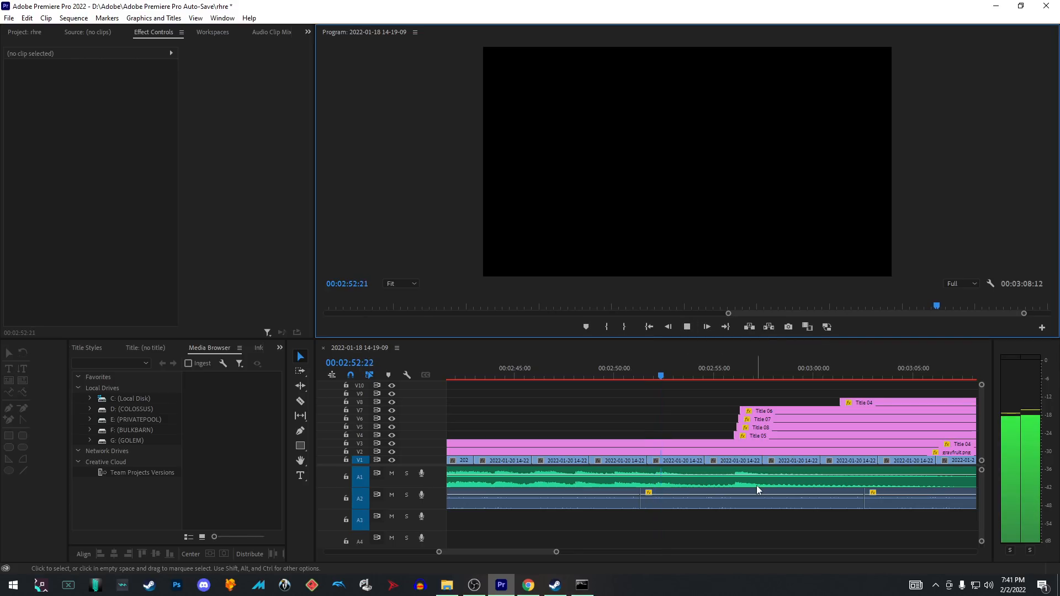
scroll(635, 469, up, 2)
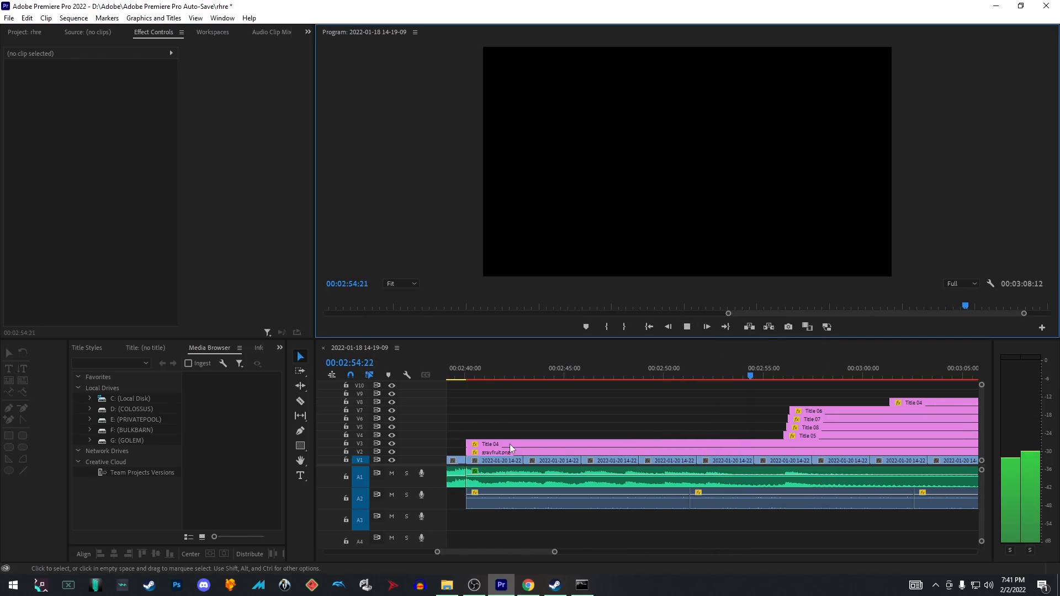
scroll(866, 459, down, 1)
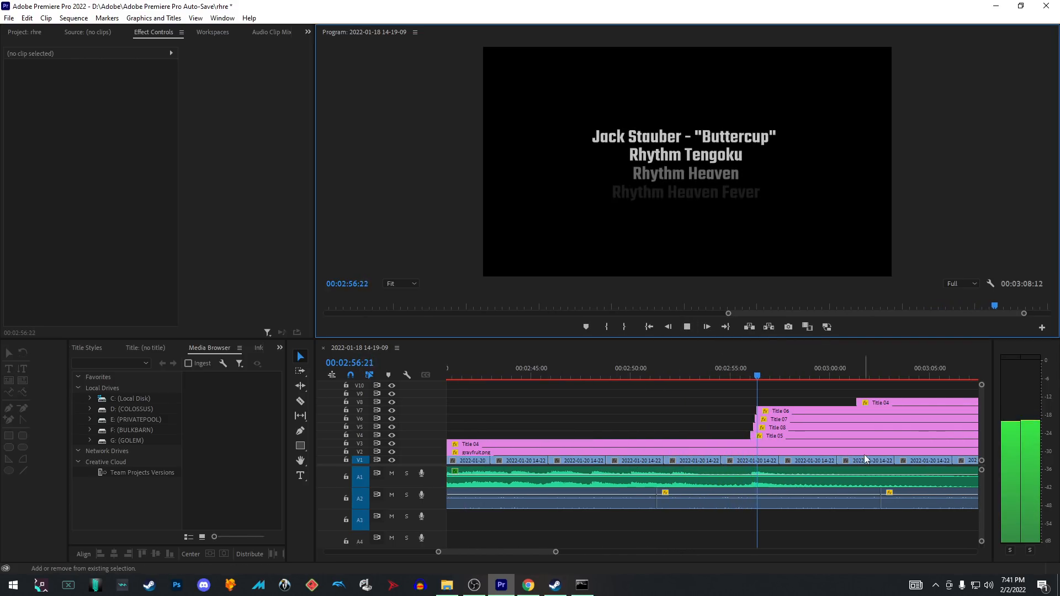
scroll(866, 460, down, 2)
click(687, 327)
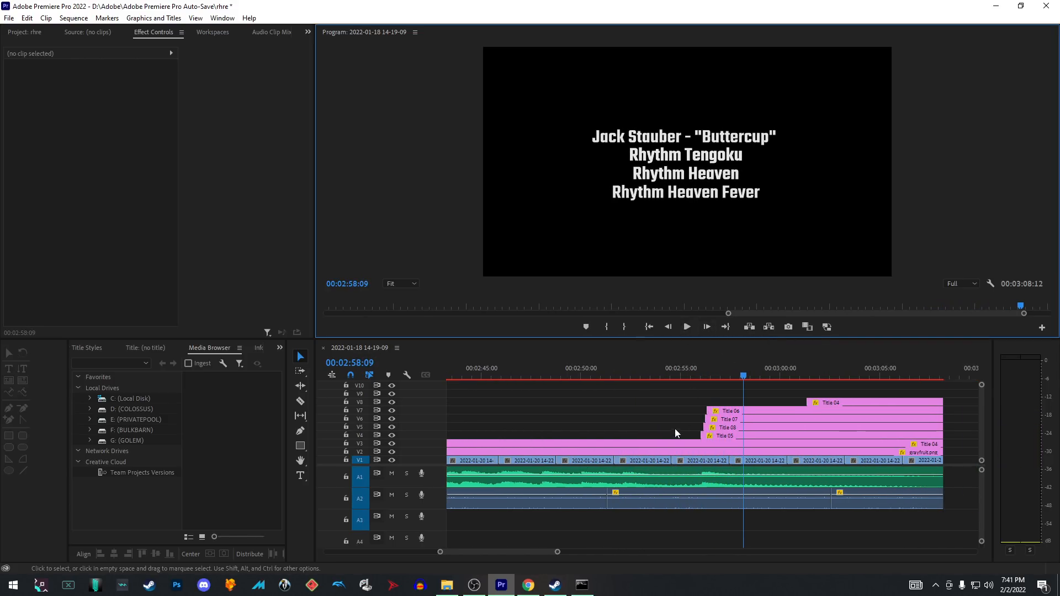
Step: Play the ending from 00:02:55:48 to about 00:03:03:20 to review the credit titles fading in and out
click(697, 373)
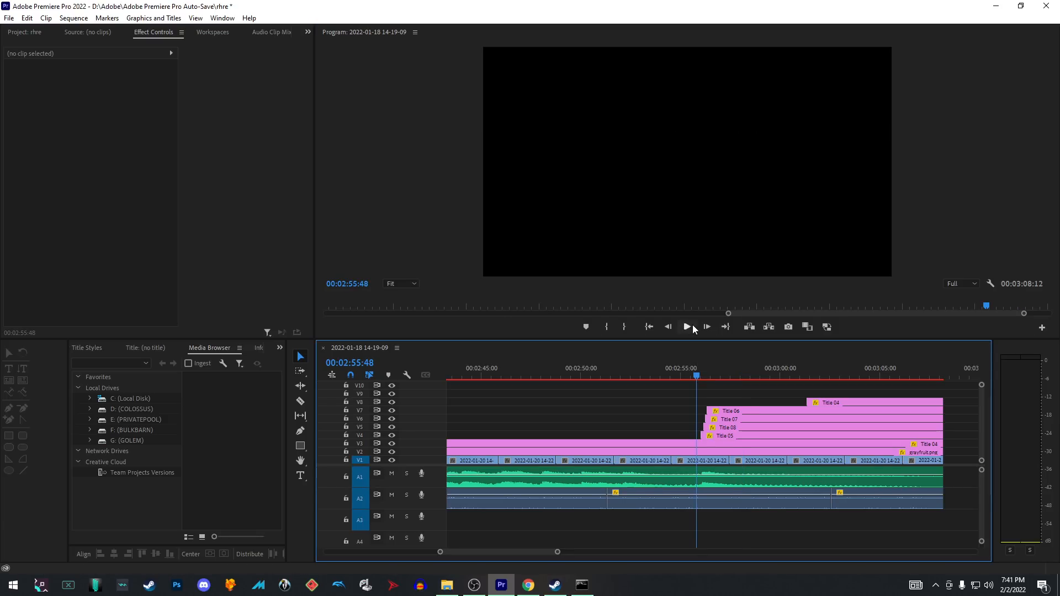
click(689, 327)
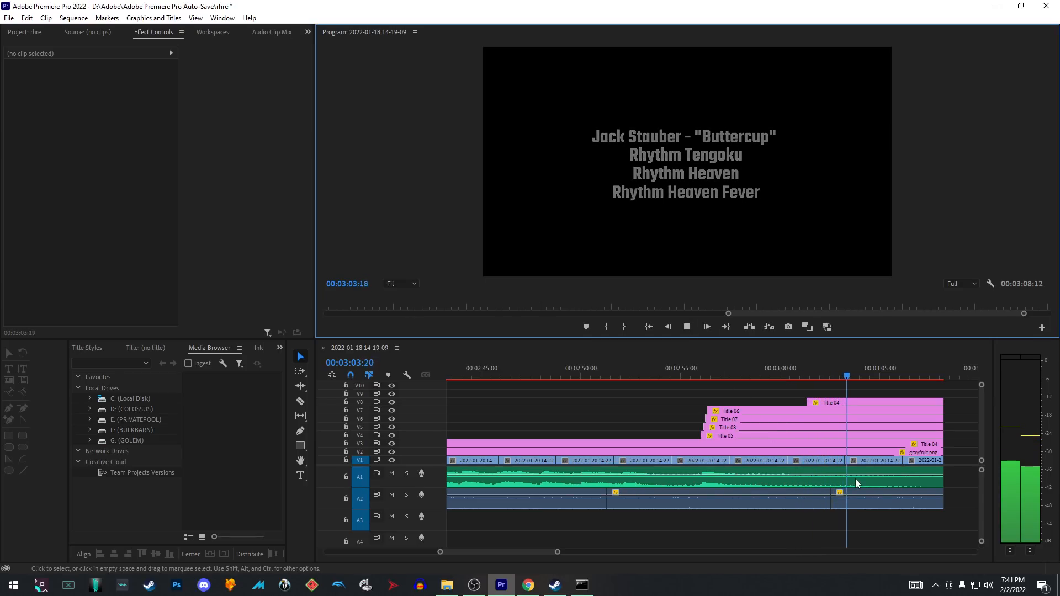
Step: Extend the end of the A1 audio clip to 00:03:11:20 and play its tail from 00:03:05:48
mouse_move(895, 477)
mouse_down()
mouse_move(976, 476)
mouse_move(893, 469)
mouse_up()
click(688, 327)
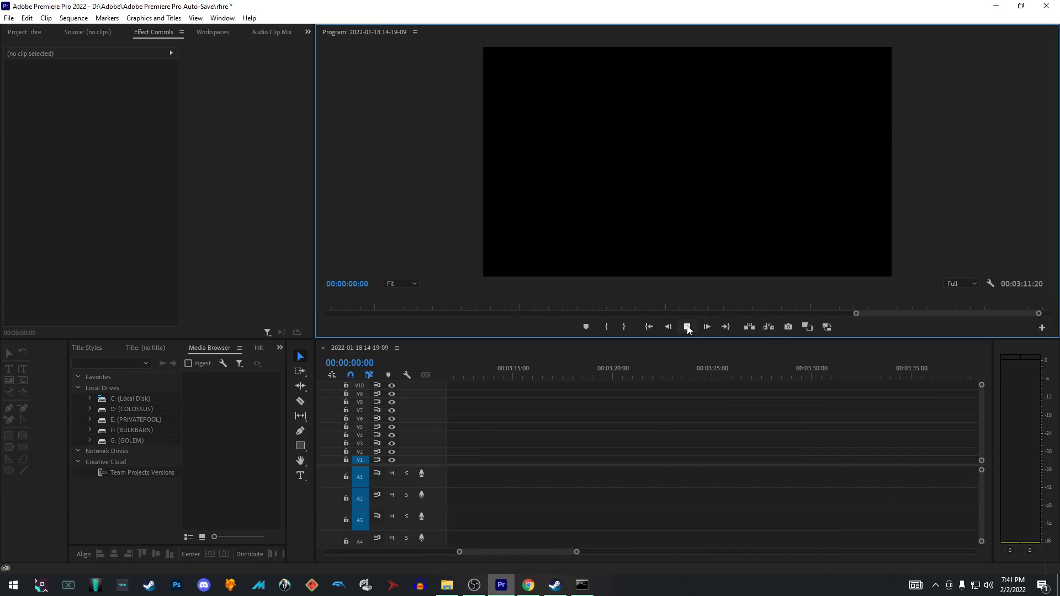
click(687, 327)
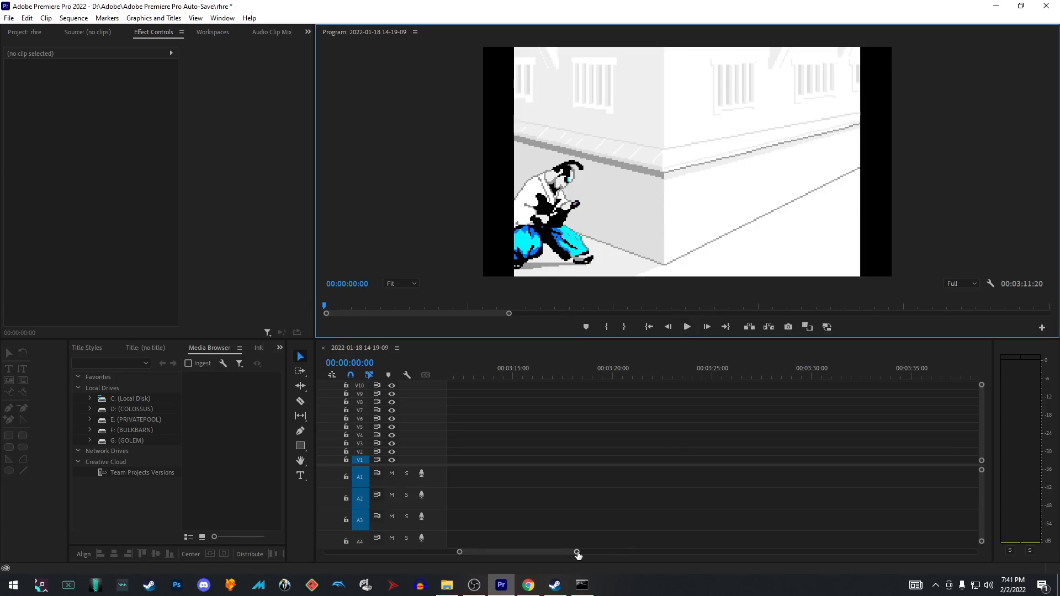
drag(577, 555, 654, 552)
click(787, 369)
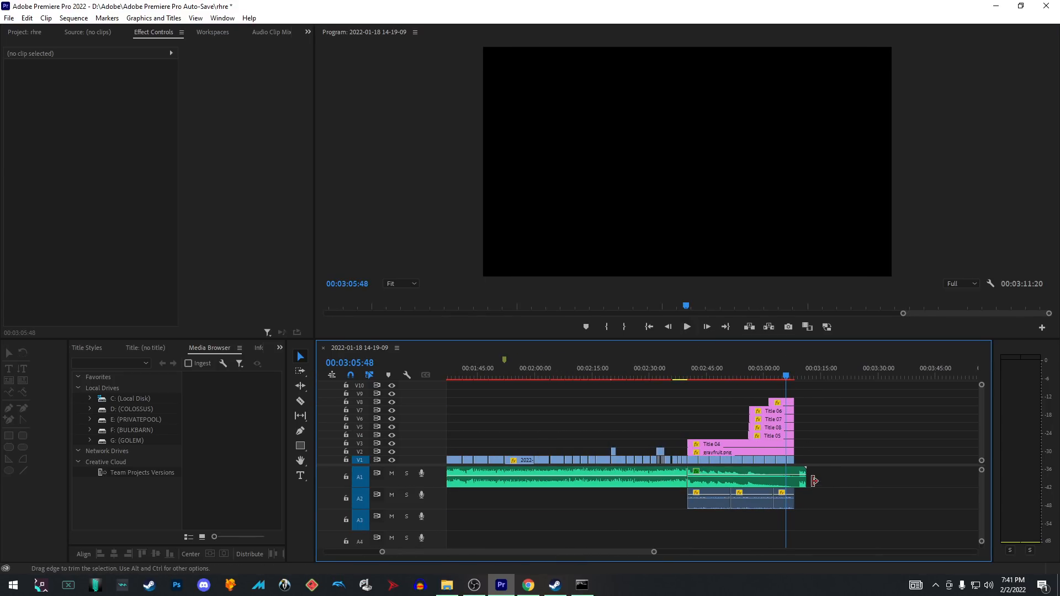
click(691, 327)
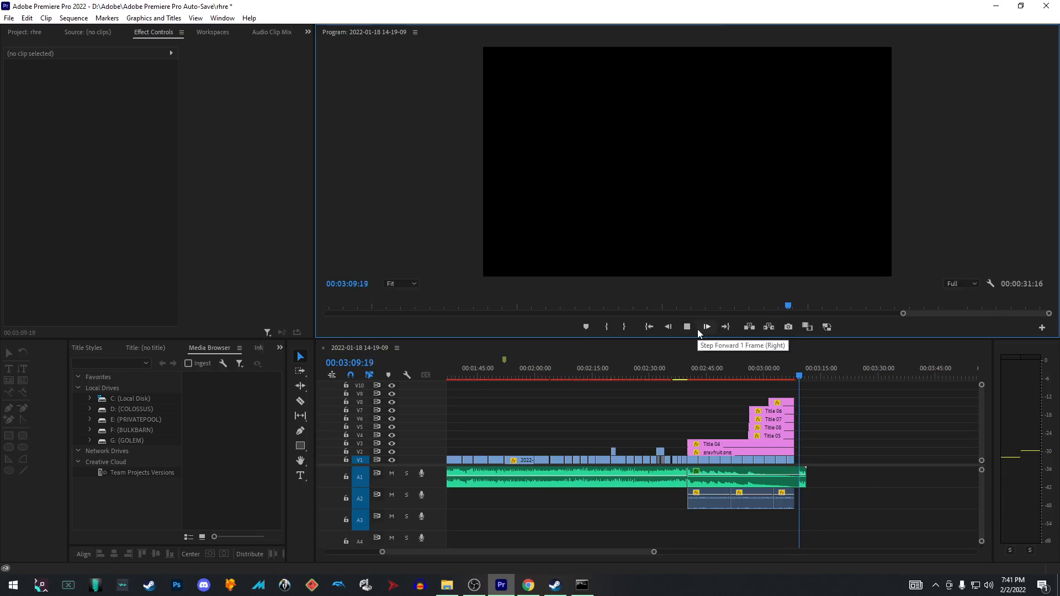
click(687, 327)
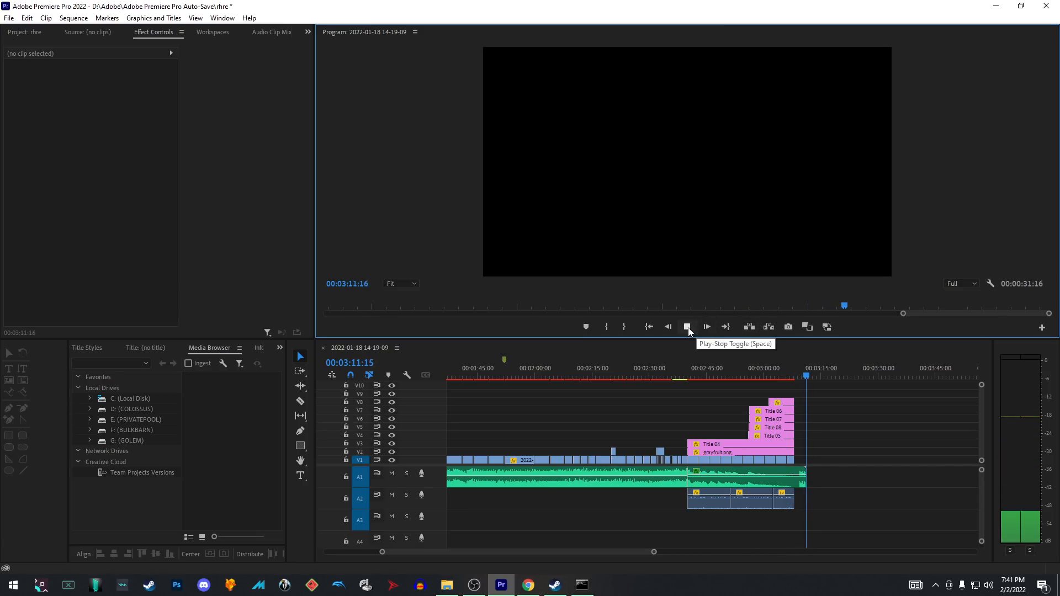
Step: Trim the A1 audio clip's end back to 00:03:08:12, level with the title clips' end, and deselect it
drag(654, 552, 595, 561)
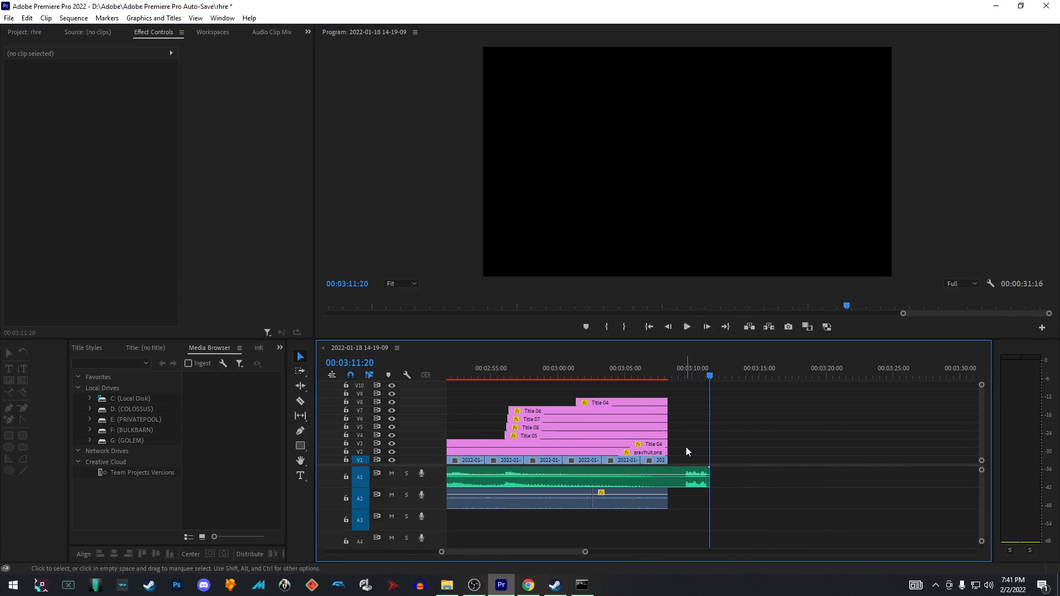
click(697, 478)
drag(708, 482, 669, 486)
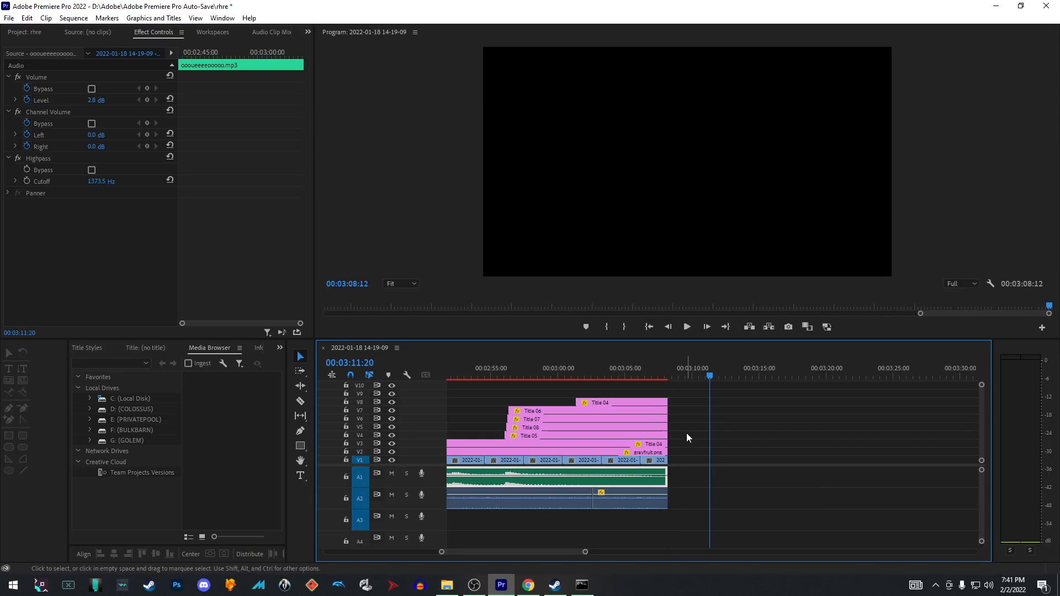
click(686, 435)
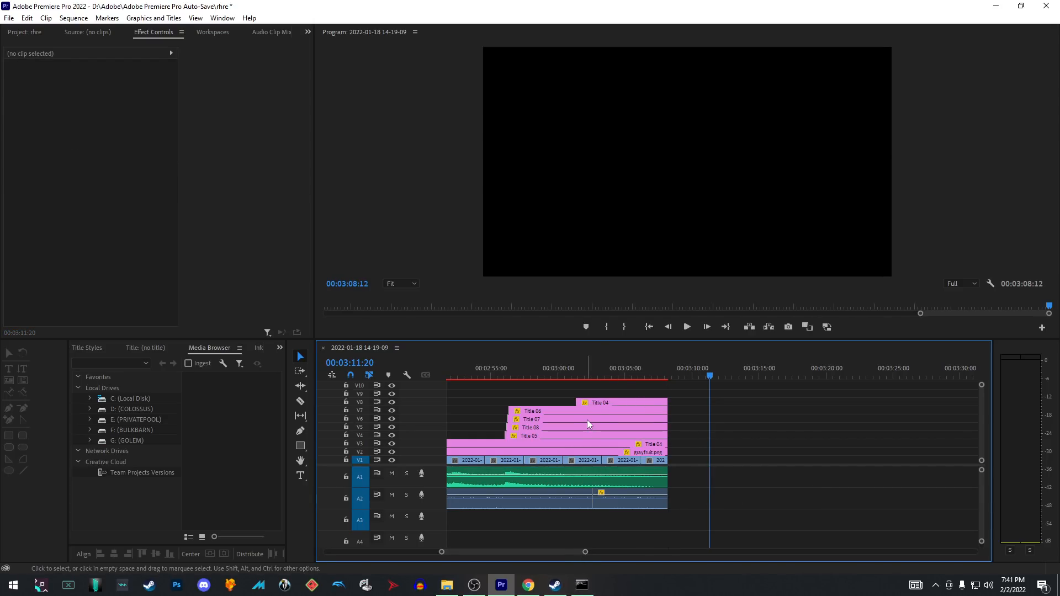
Step: Select the Title 04 clip on V8 and examine its opacity keyframes, moving the playhead to 00:03:06:36
click(606, 404)
drag(585, 370, 632, 381)
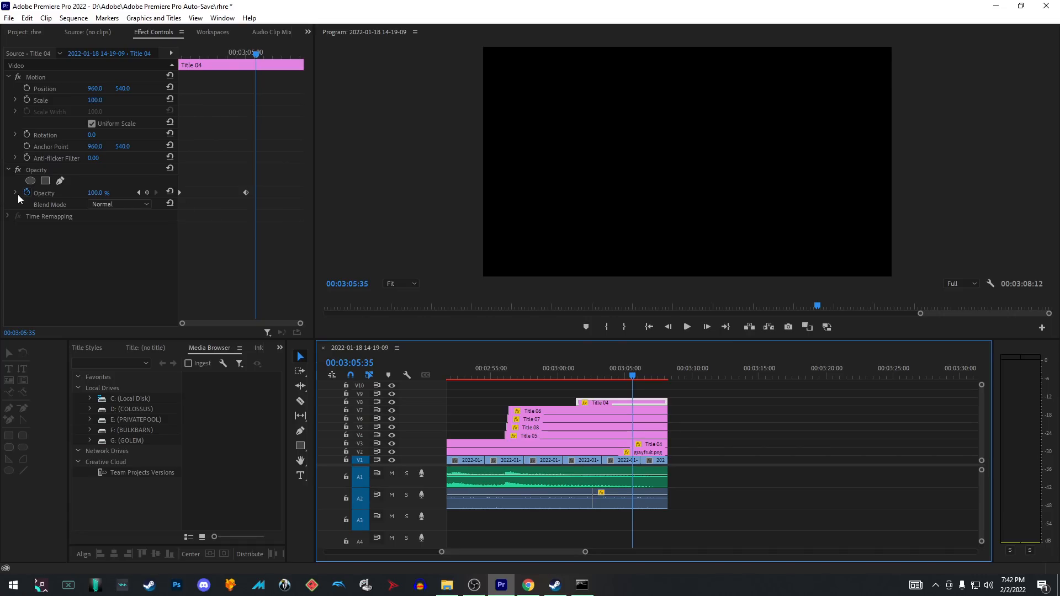
drag(198, 60, 275, 61)
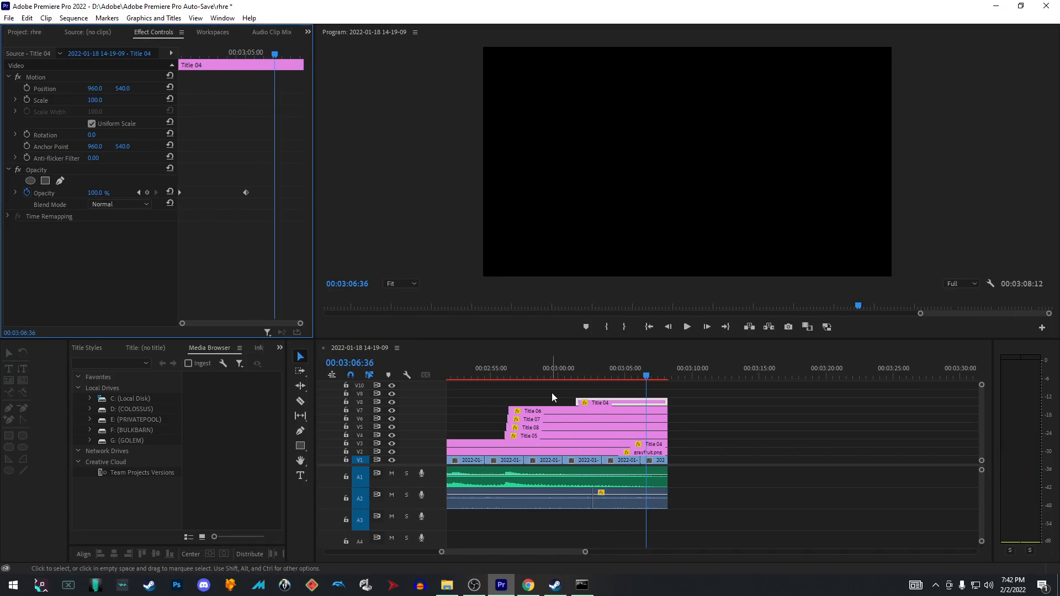
Step: Show the whole sequence with reduced audio track heights to review its layout, and return the playhead near the sequence start
alt+scroll(591, 416, down, 1)
alt+scroll(591, 417, down, 6)
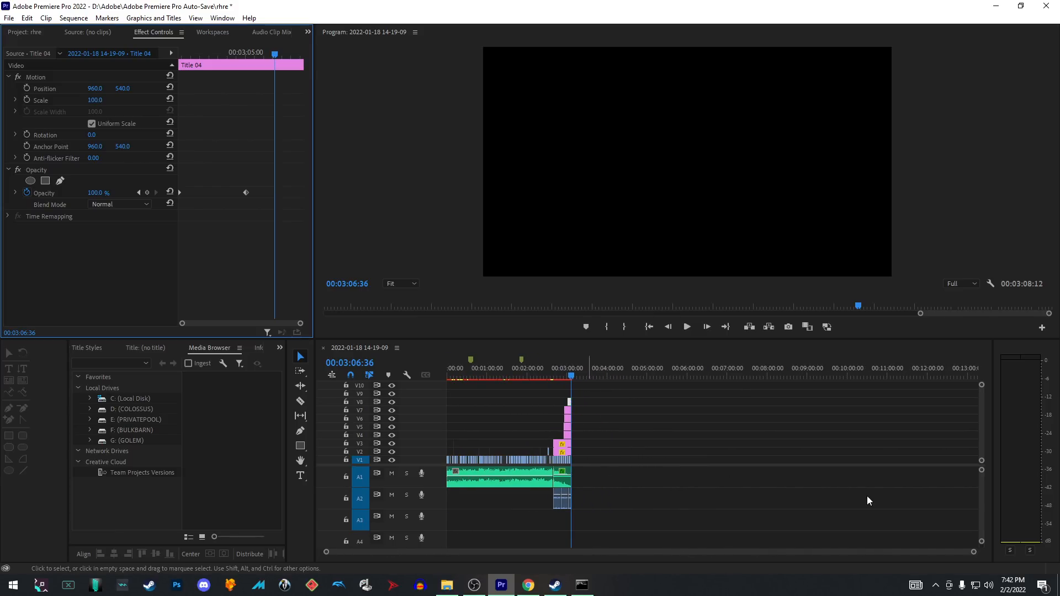
drag(974, 553, 847, 578)
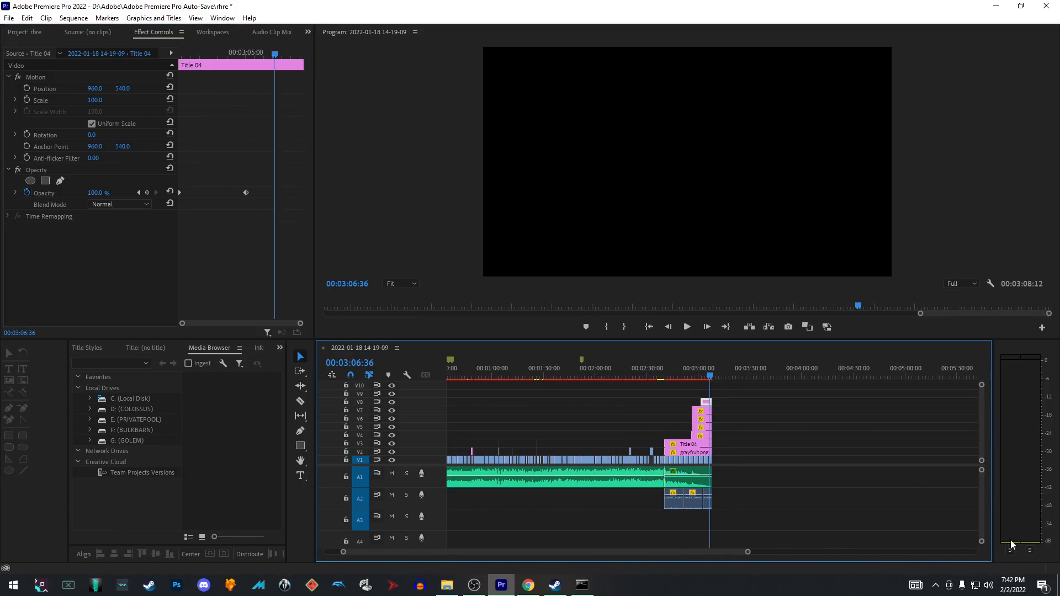
drag(983, 543, 921, 569)
scroll(801, 502, up, 2)
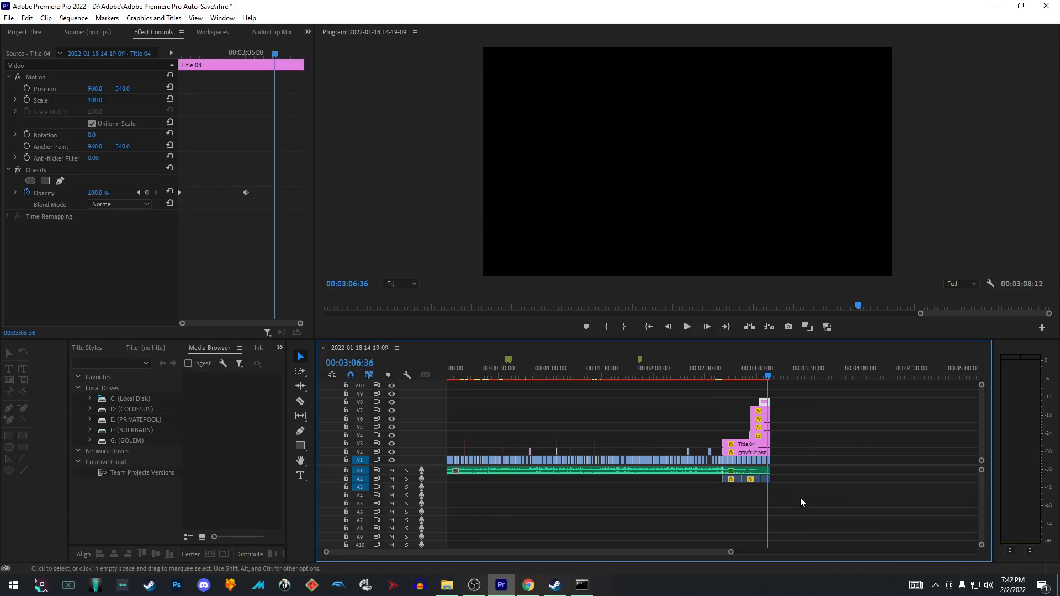
click(903, 429)
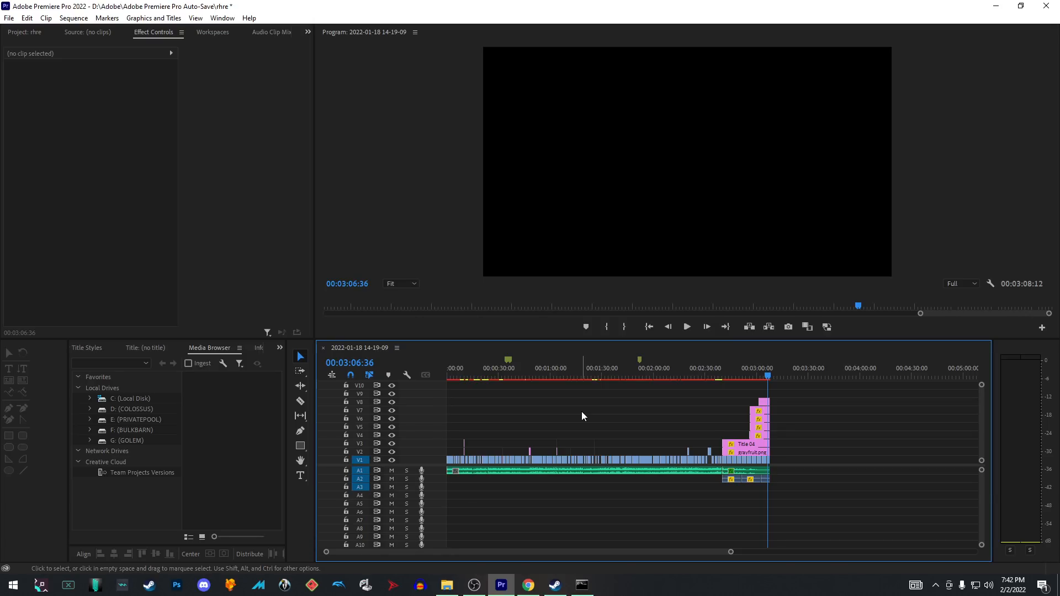
click(445, 376)
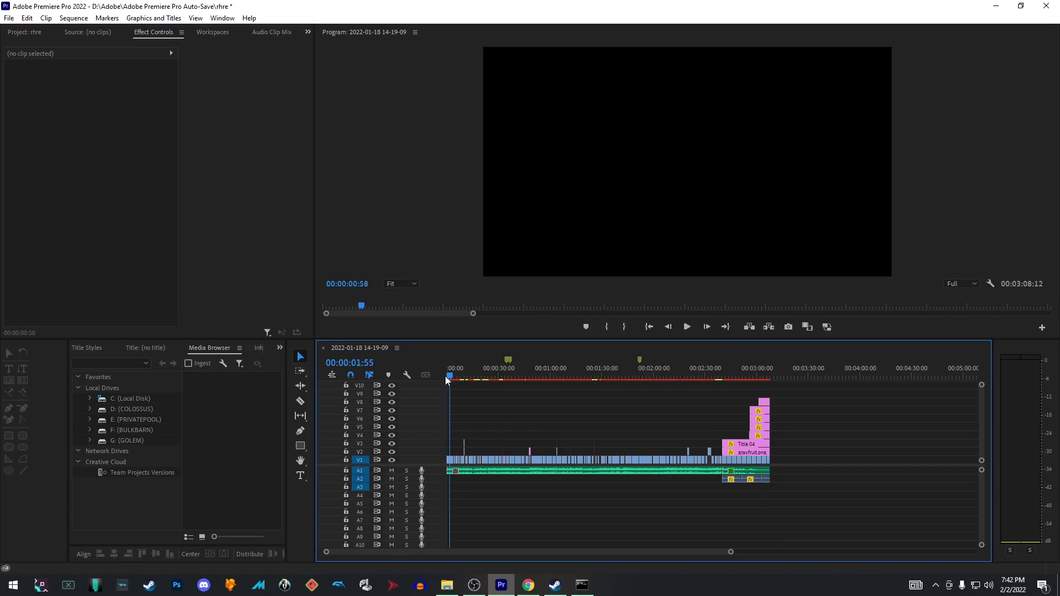